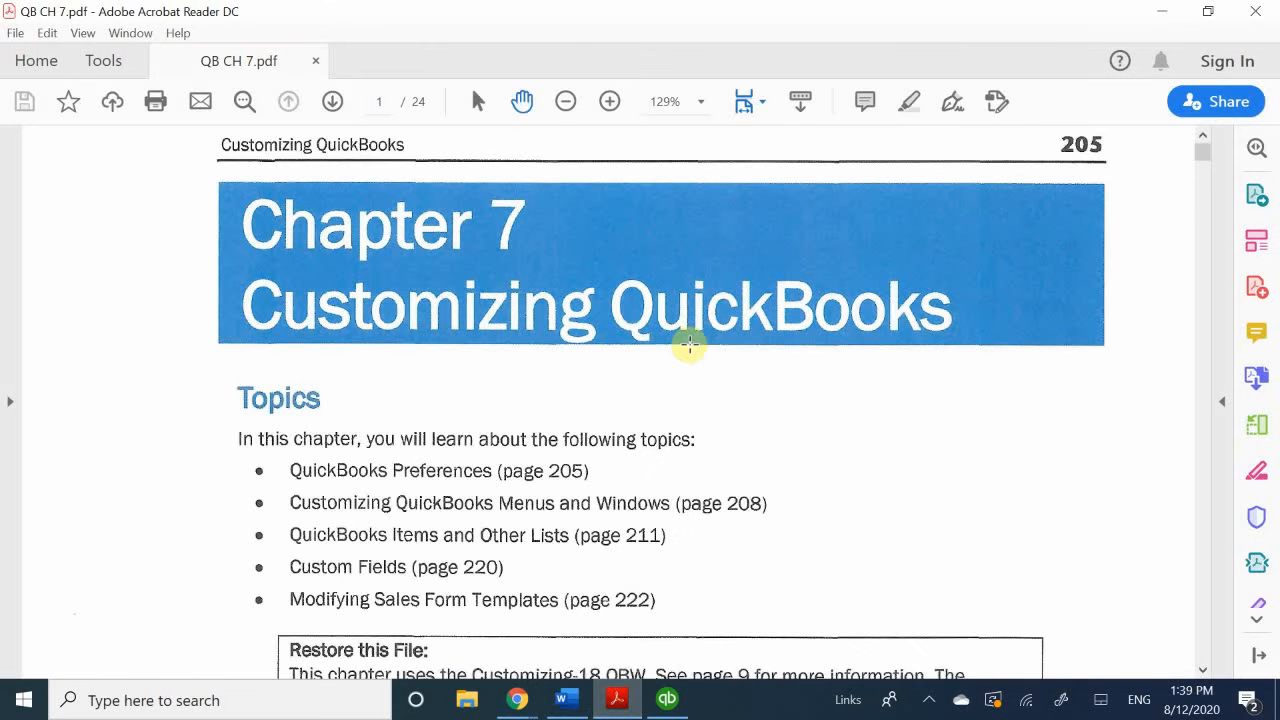
# Step: Review the opening page of Chapter 7, covering its topics, the Restore this File note and the QuickBooks Preferences introduction
pyautogui.scroll(1, 690, 343)
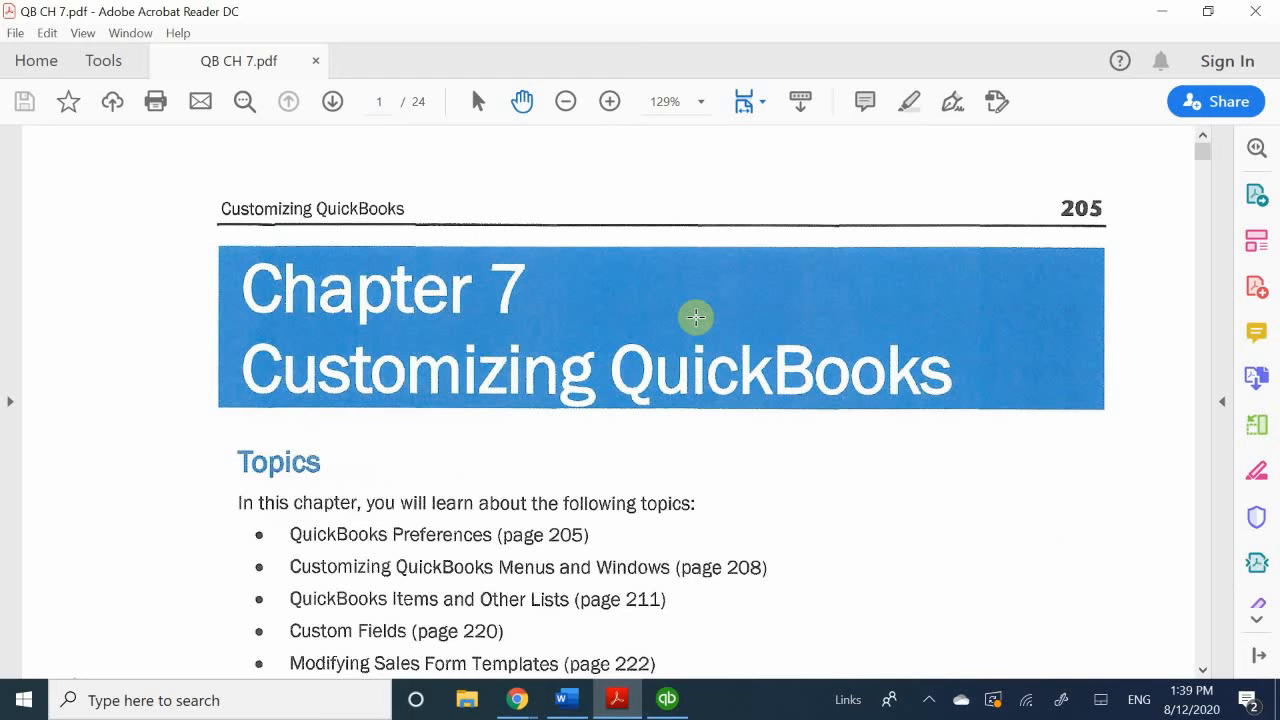
pyautogui.scroll(-3, 696, 317)
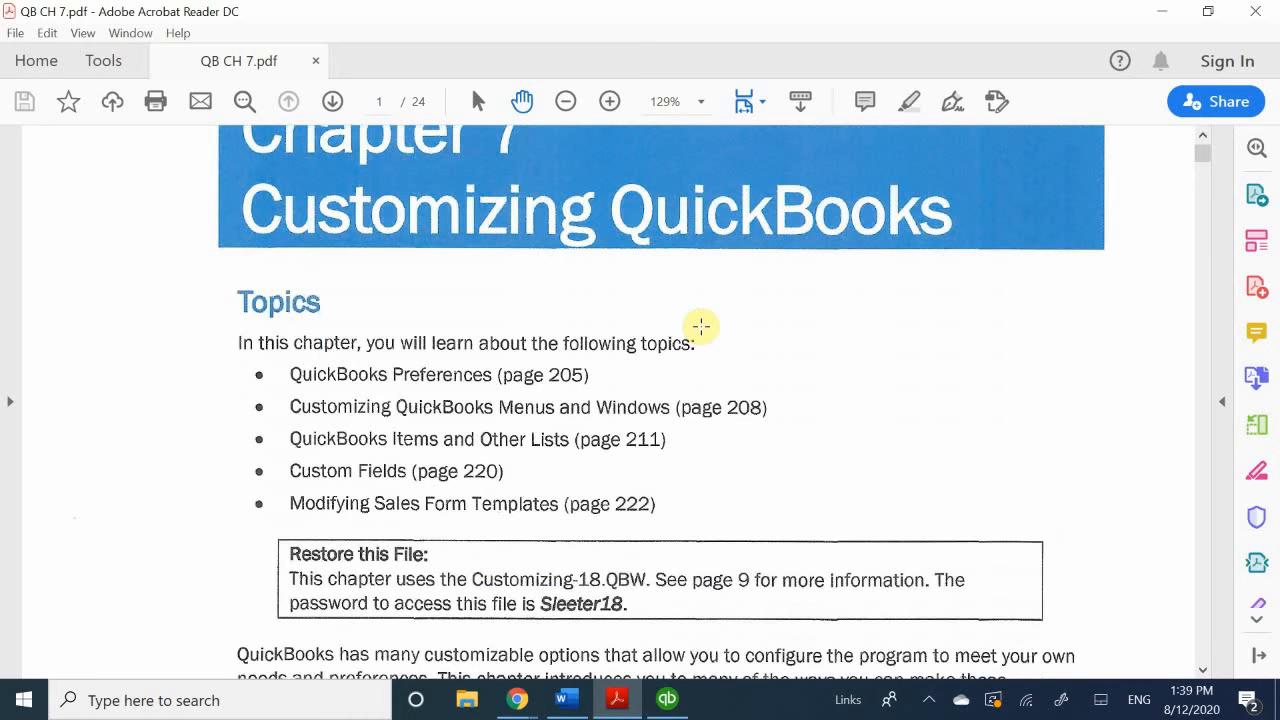
pyautogui.scroll(-1, 699, 324)
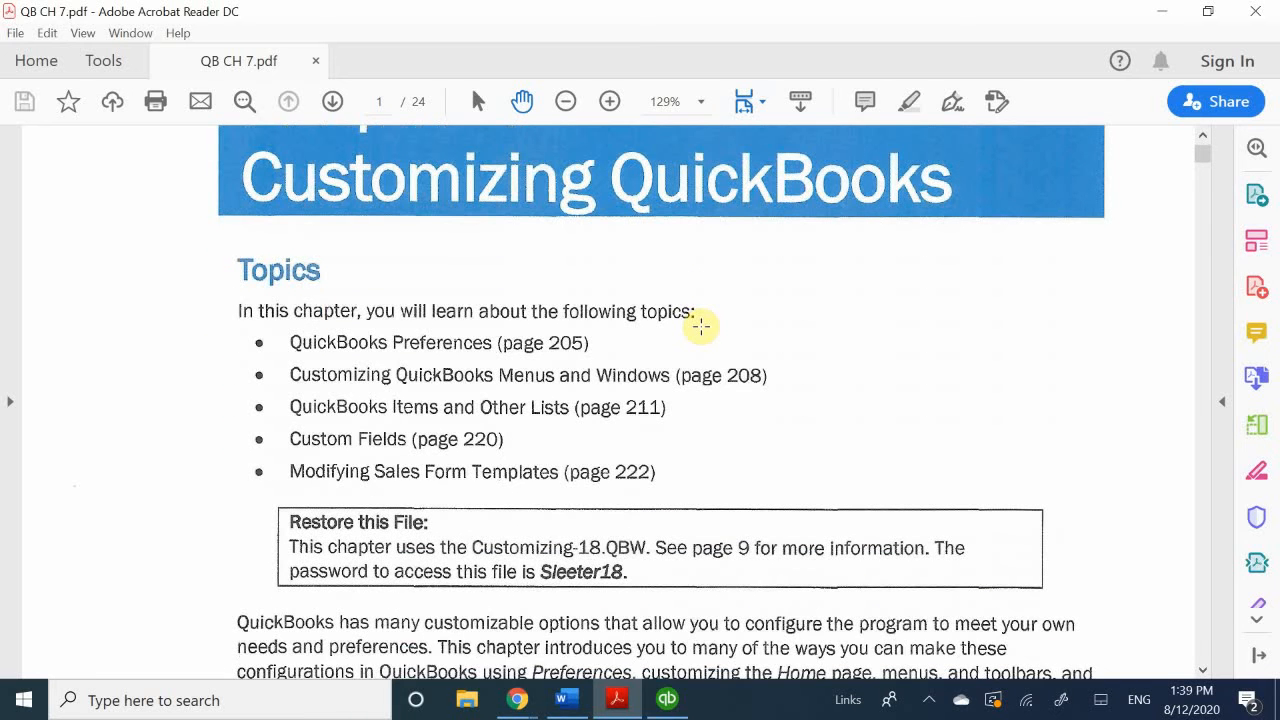
pyautogui.scroll(3, 700, 323)
pyautogui.scroll(1, 704, 324)
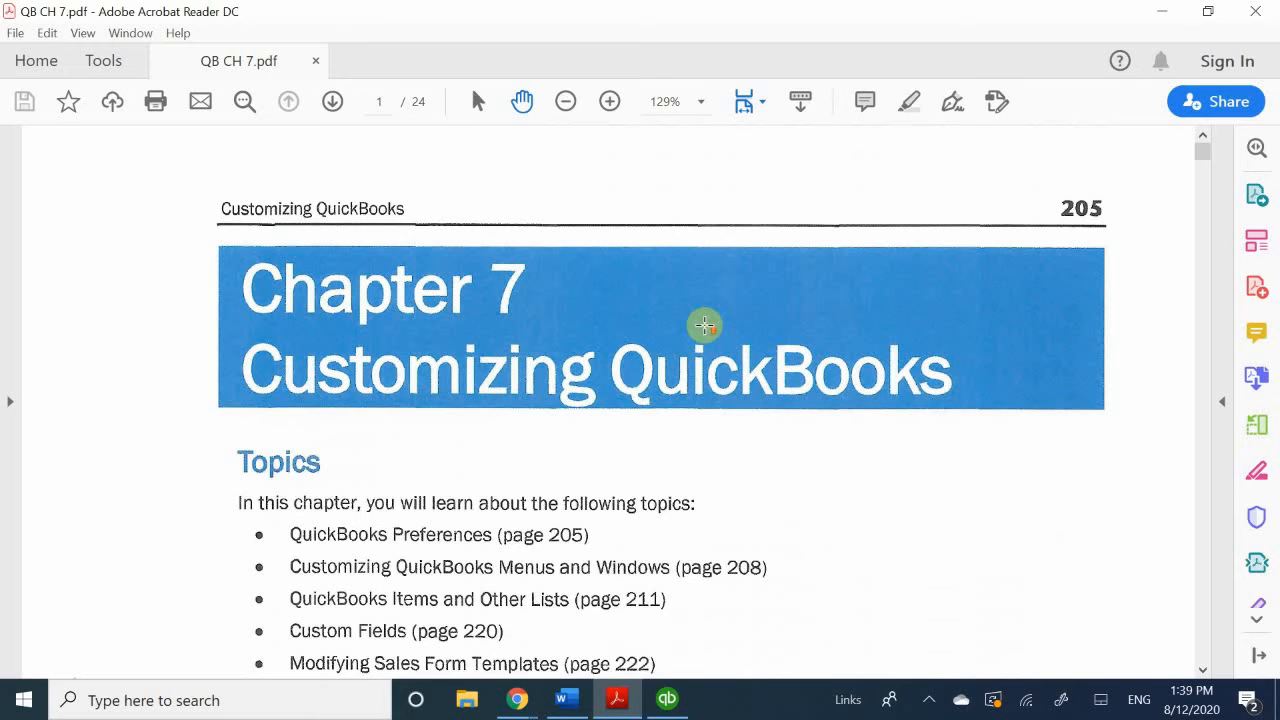
pyautogui.scroll(-2, 704, 324)
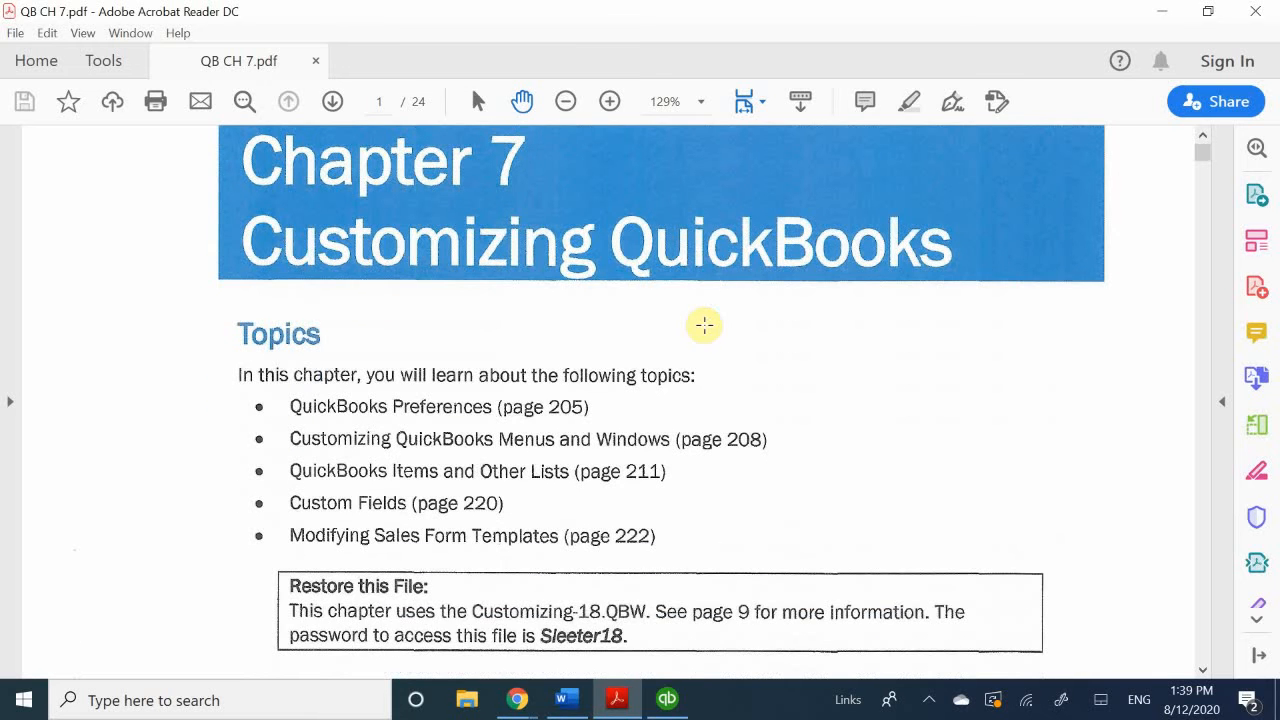
pyautogui.scroll(1, 704, 324)
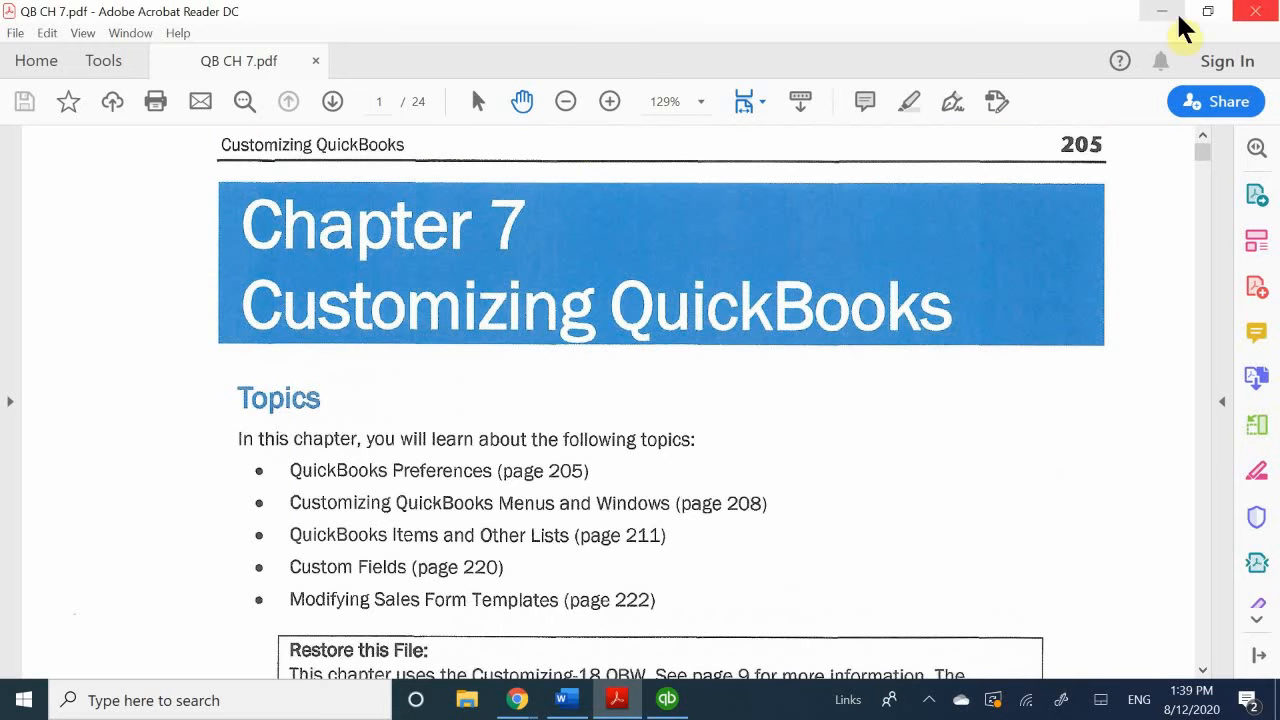
pyautogui.scroll(-3, 812, 257)
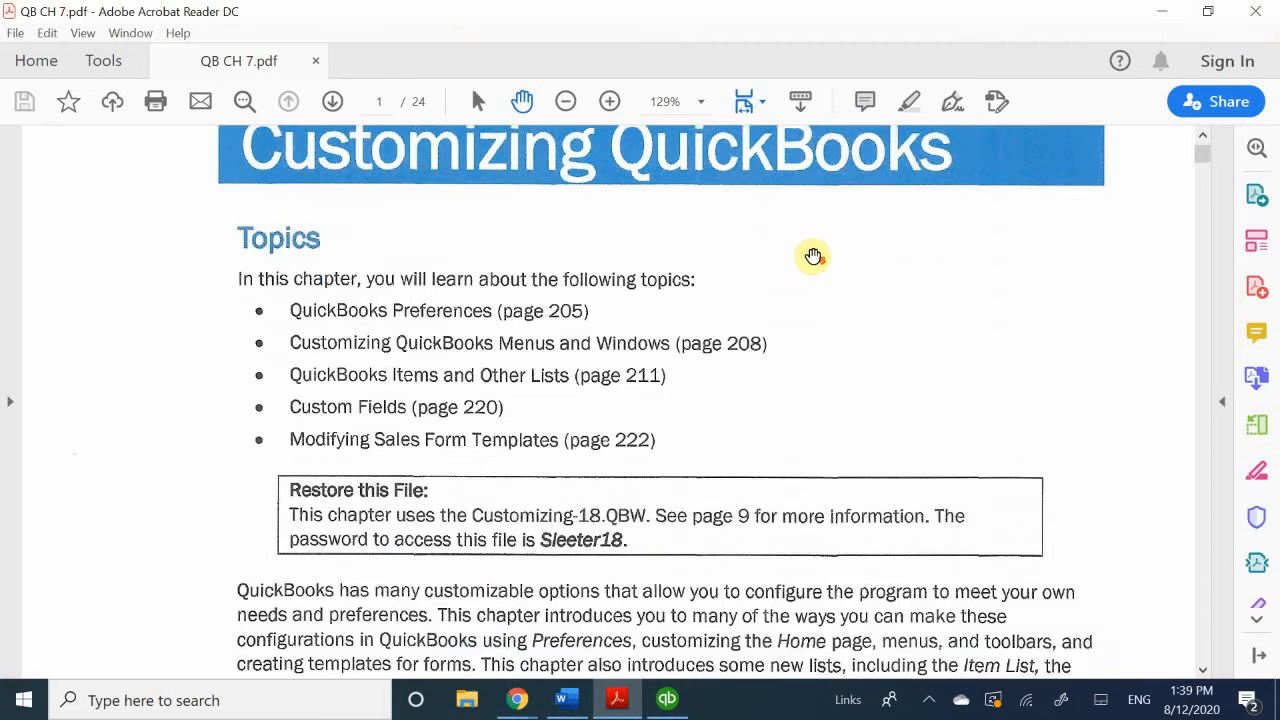
pyautogui.scroll(-7, 813, 257)
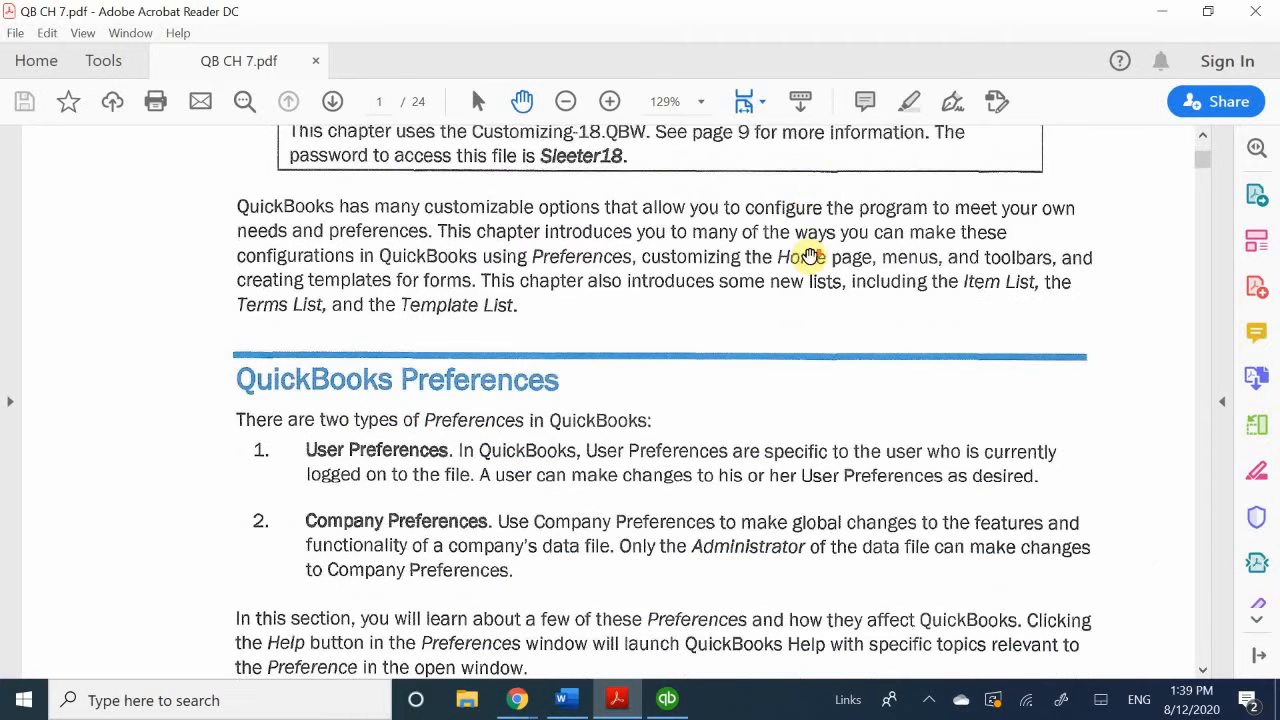
pyautogui.scroll(-2, 812, 257)
pyautogui.scroll(5, 810, 257)
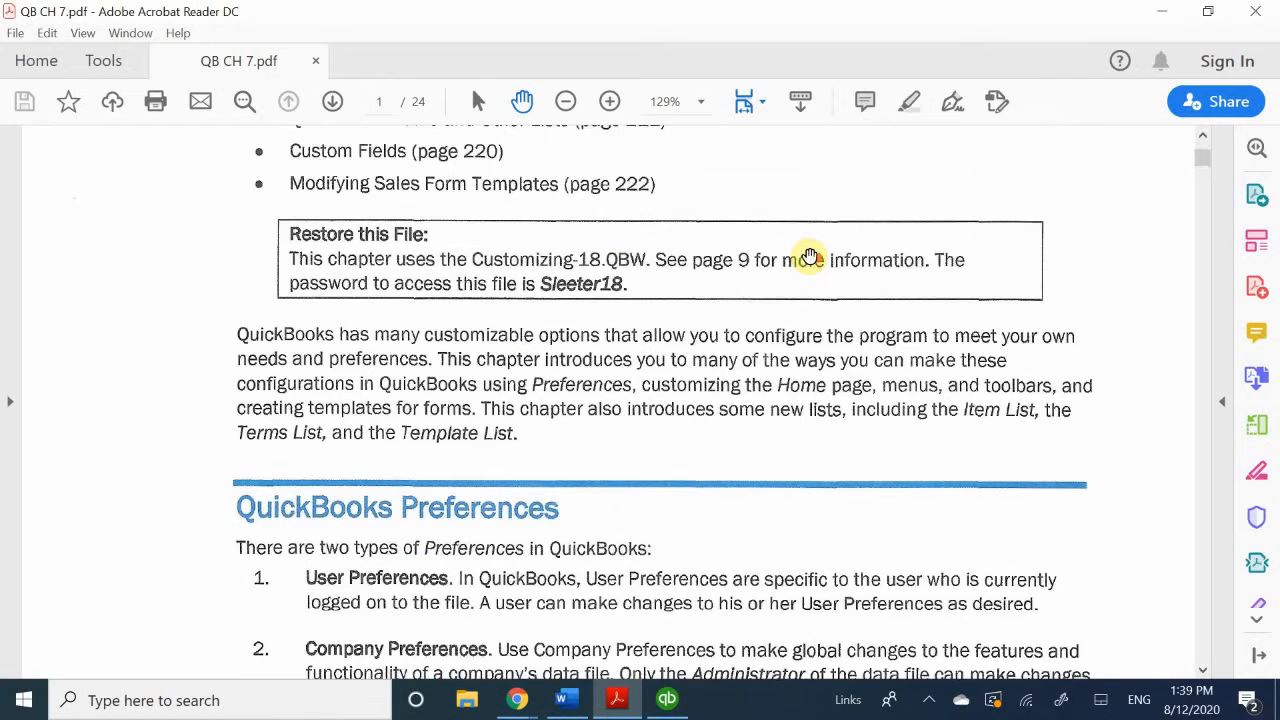
pyautogui.scroll(6, 810, 257)
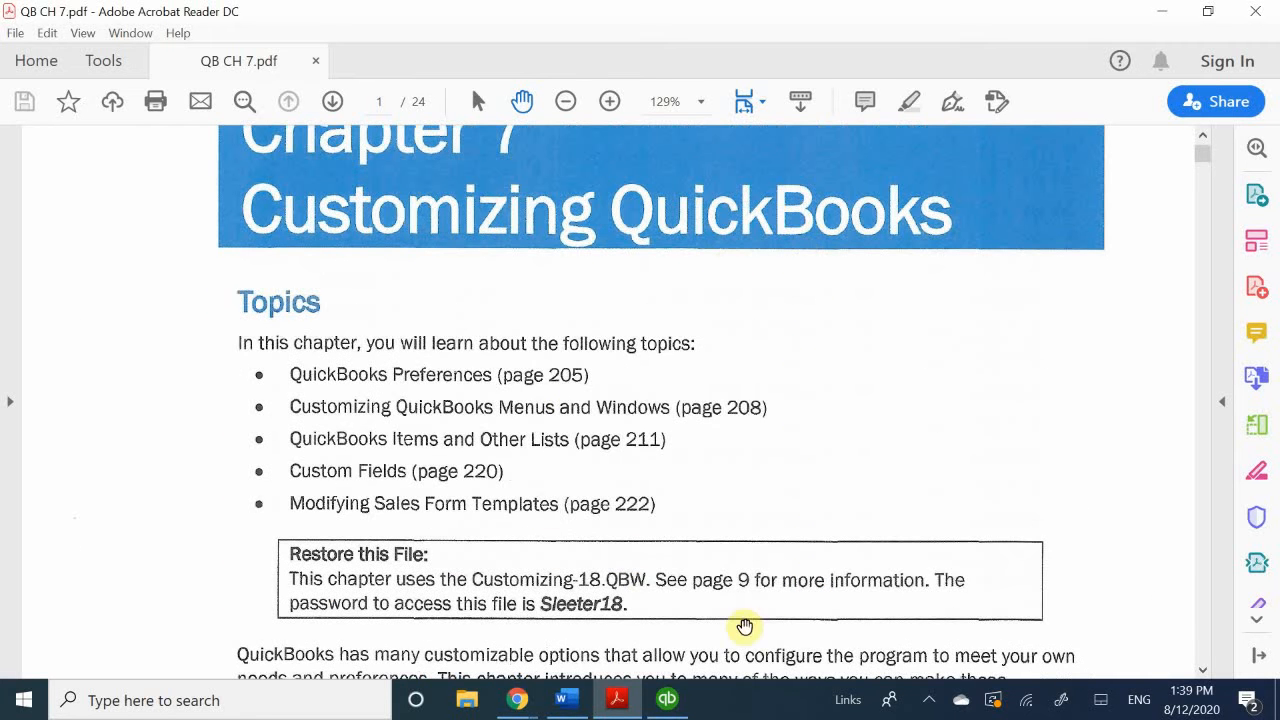
# Step: Switch to QuickBooks Desktop and start restoring an existing company from a portable file
pyautogui.click(667, 700)
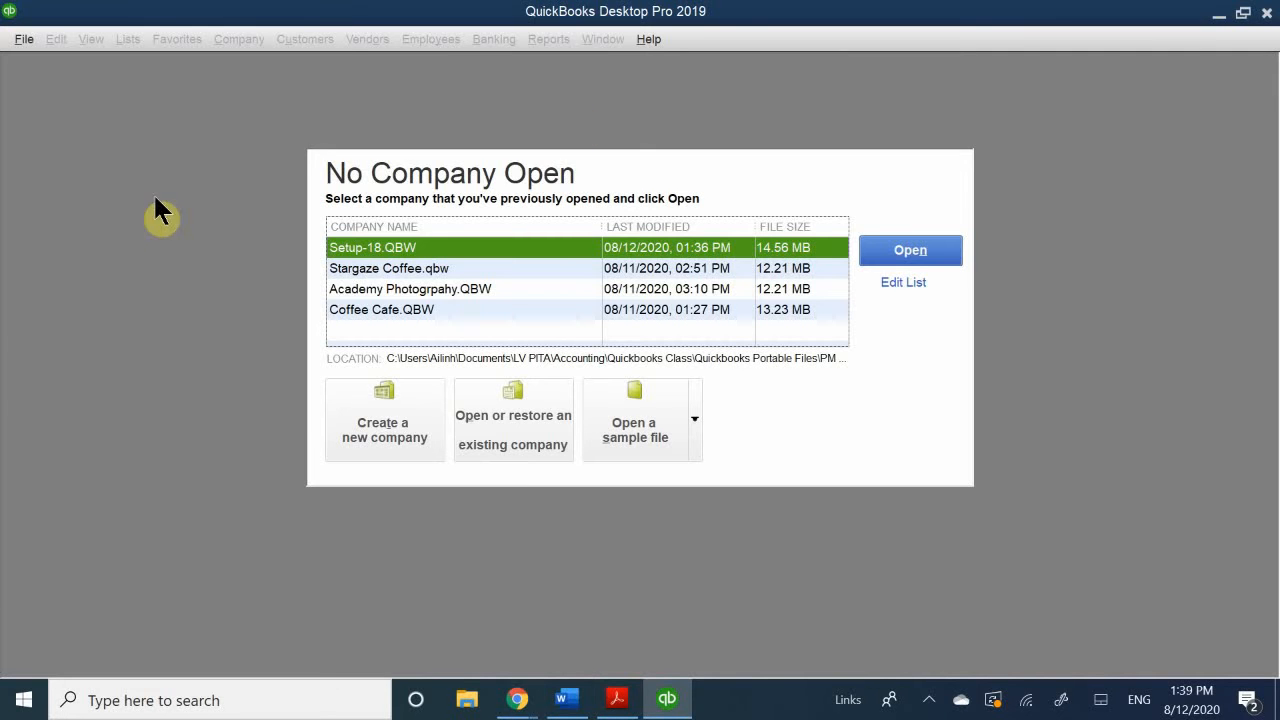
pyautogui.click(492, 410)
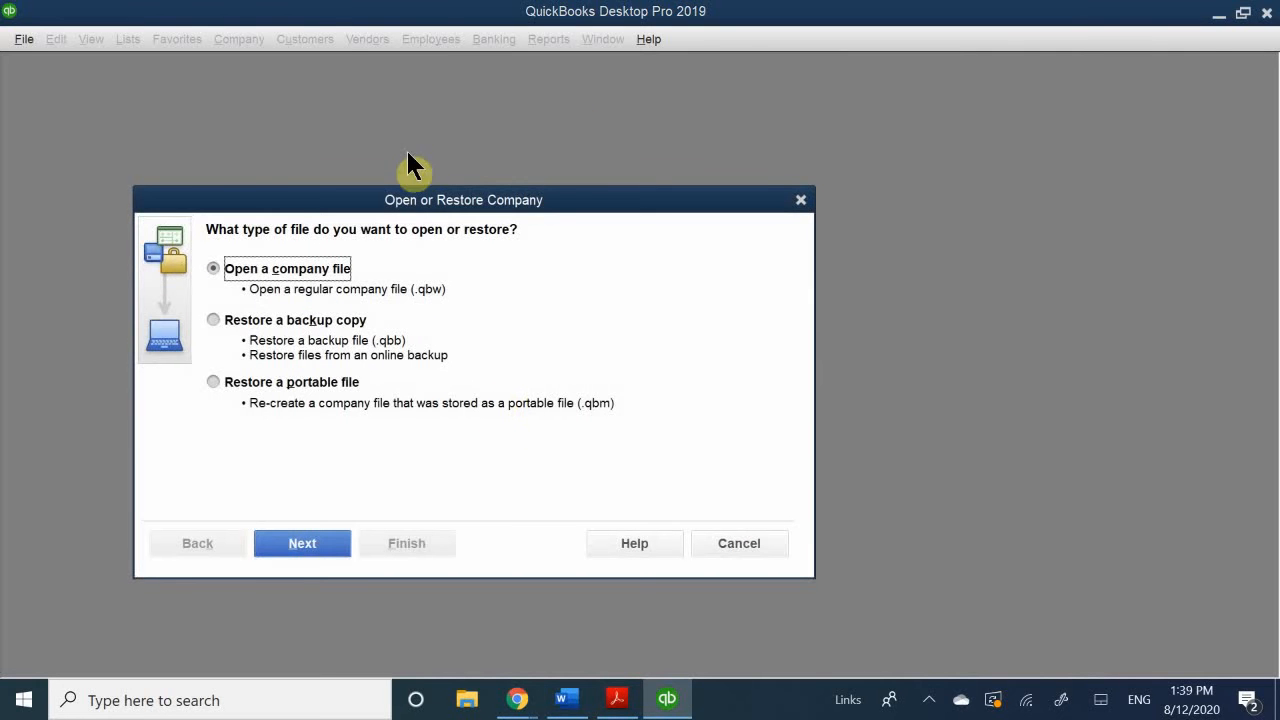
pyautogui.click(292, 383)
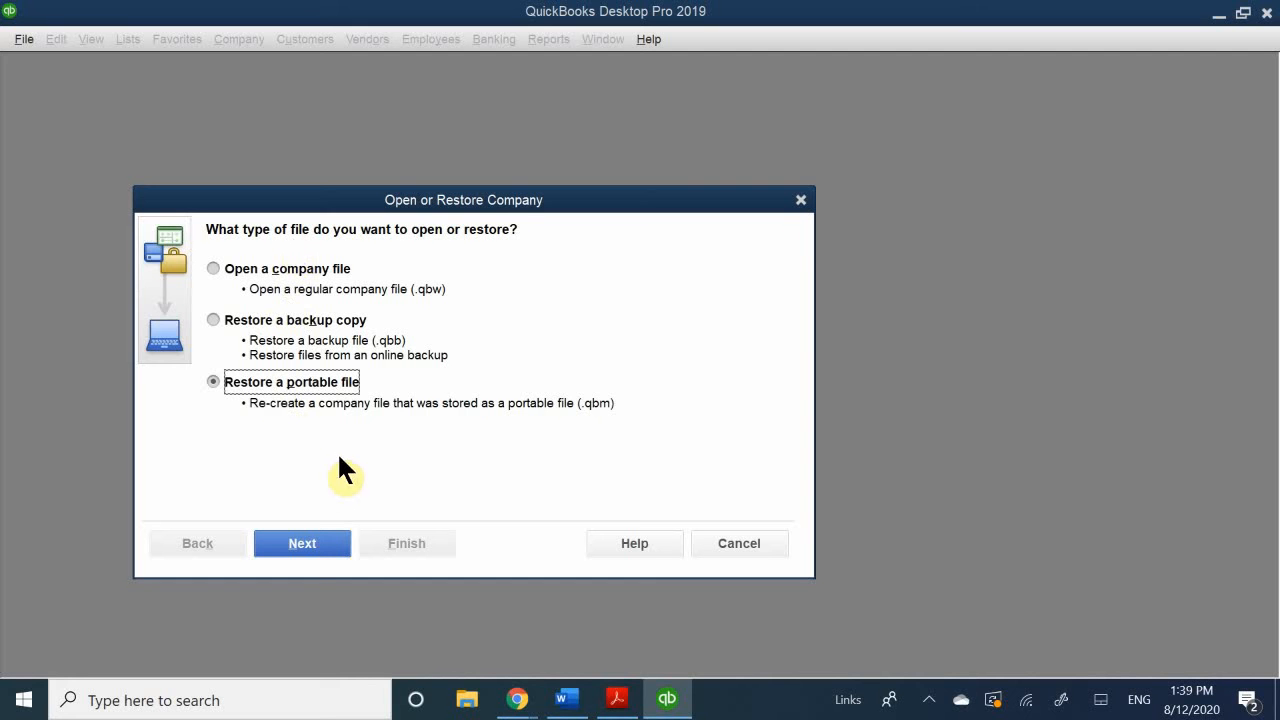
pyautogui.click(300, 546)
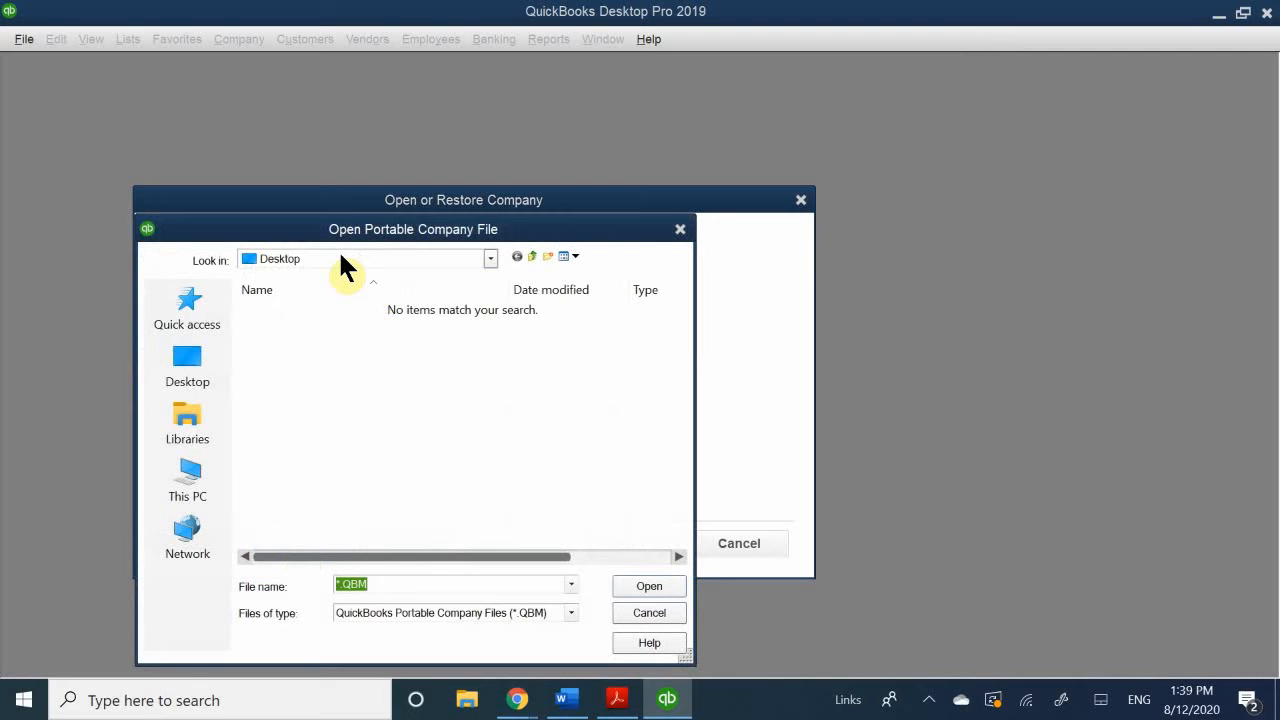
# Step: Browse from Documents through LV PITA, Accounting, Quickbooks Class and Quickbooks Portable Files to the QuickBooks_2018_Classroom_Files - Copy folder
pyautogui.click(351, 258)
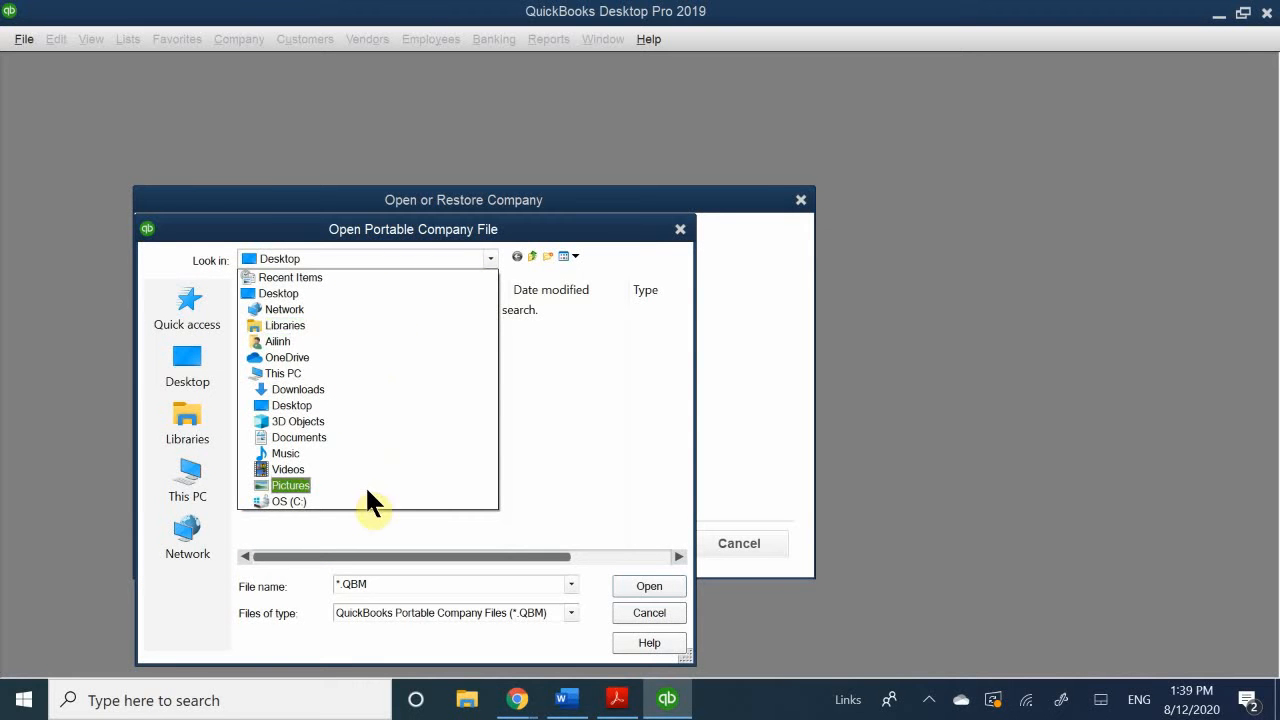
pyautogui.click(392, 437)
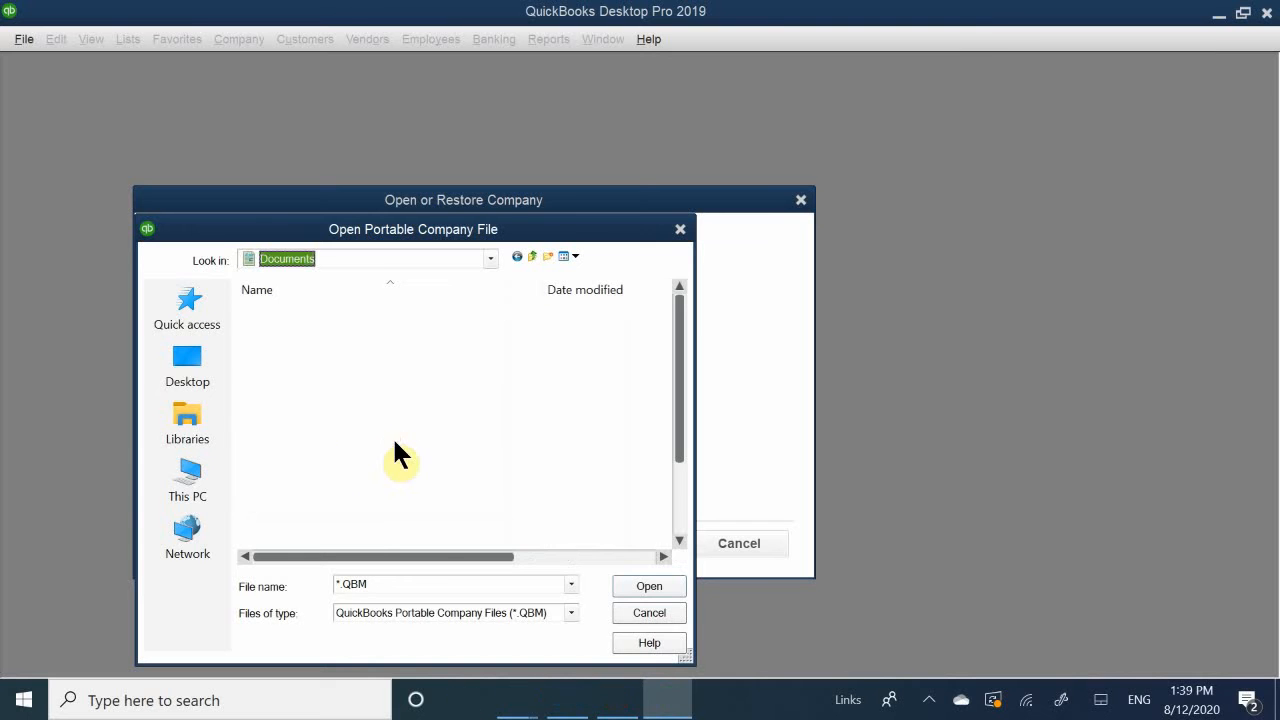
pyautogui.click(310, 504)
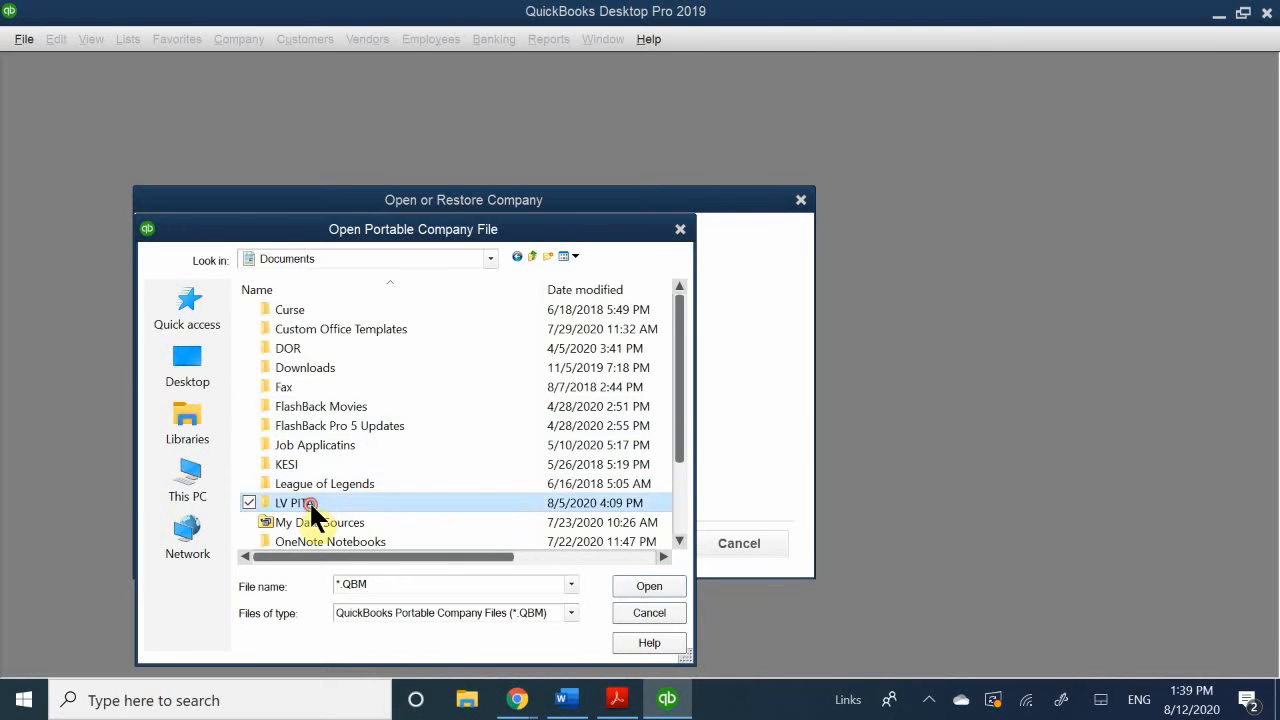
pyautogui.doubleClick(310, 504)
pyautogui.doubleClick(312, 325)
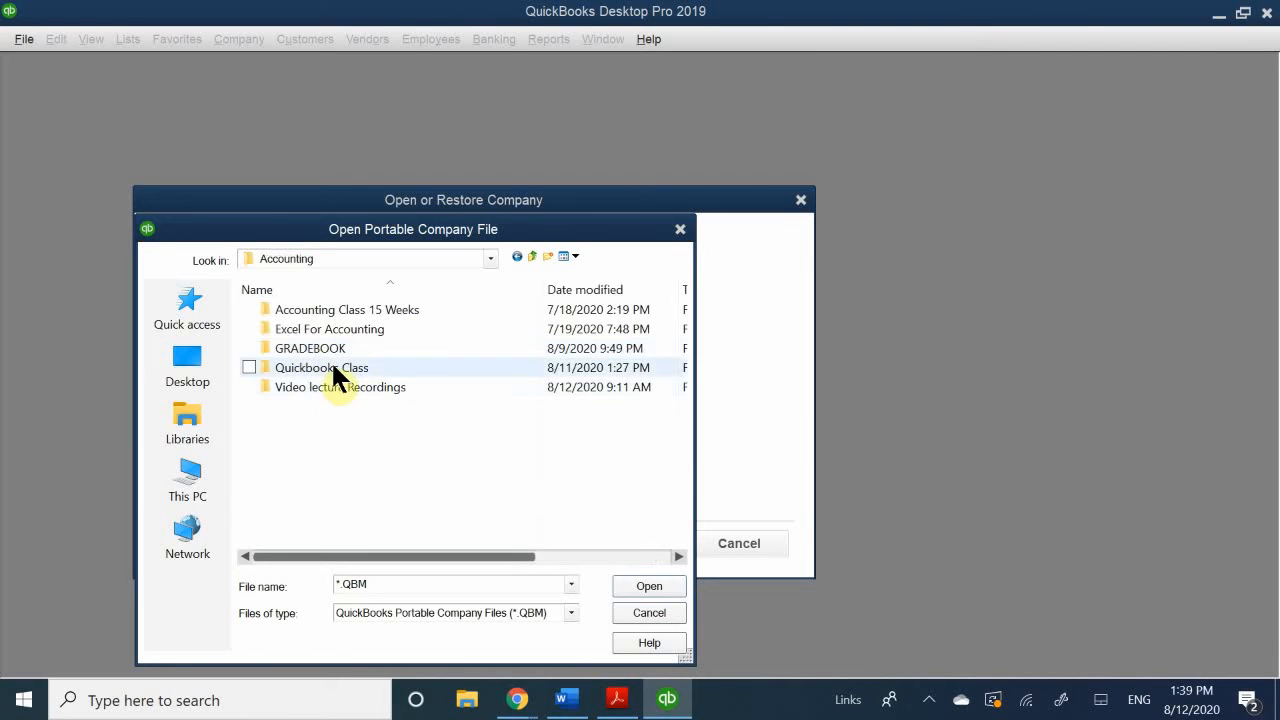
pyautogui.doubleClick(315, 367)
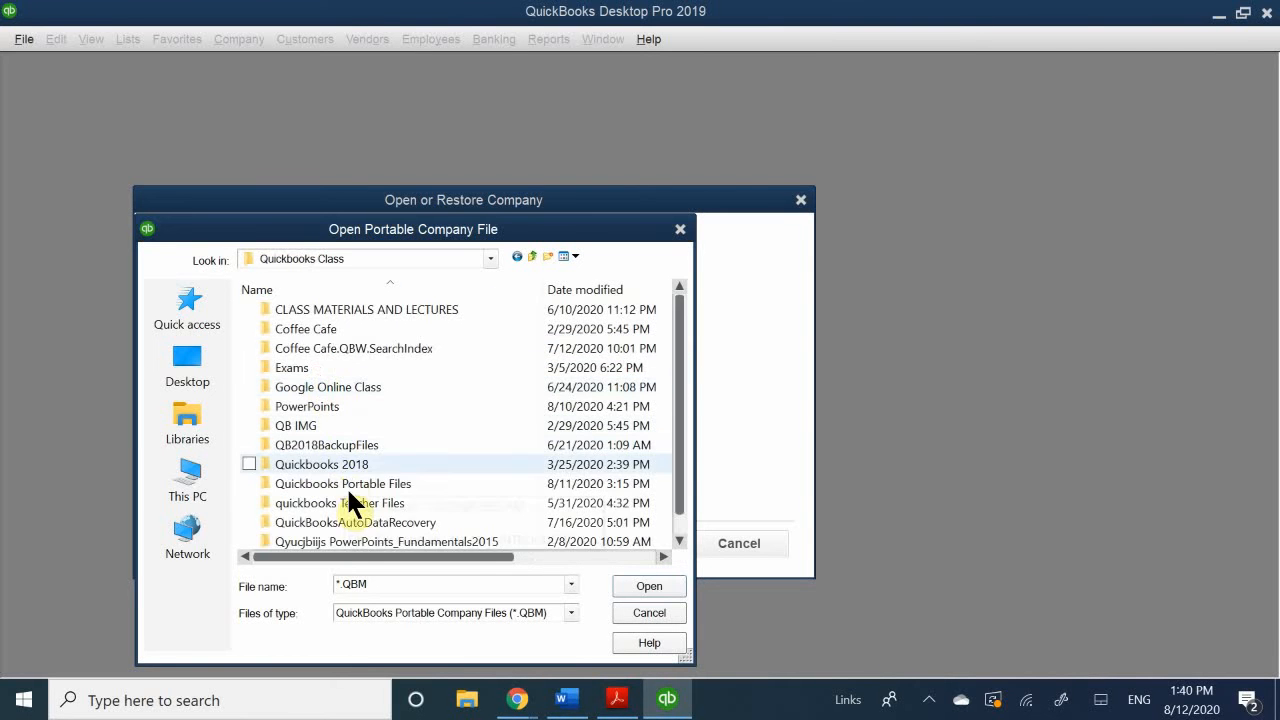
pyautogui.click(380, 485)
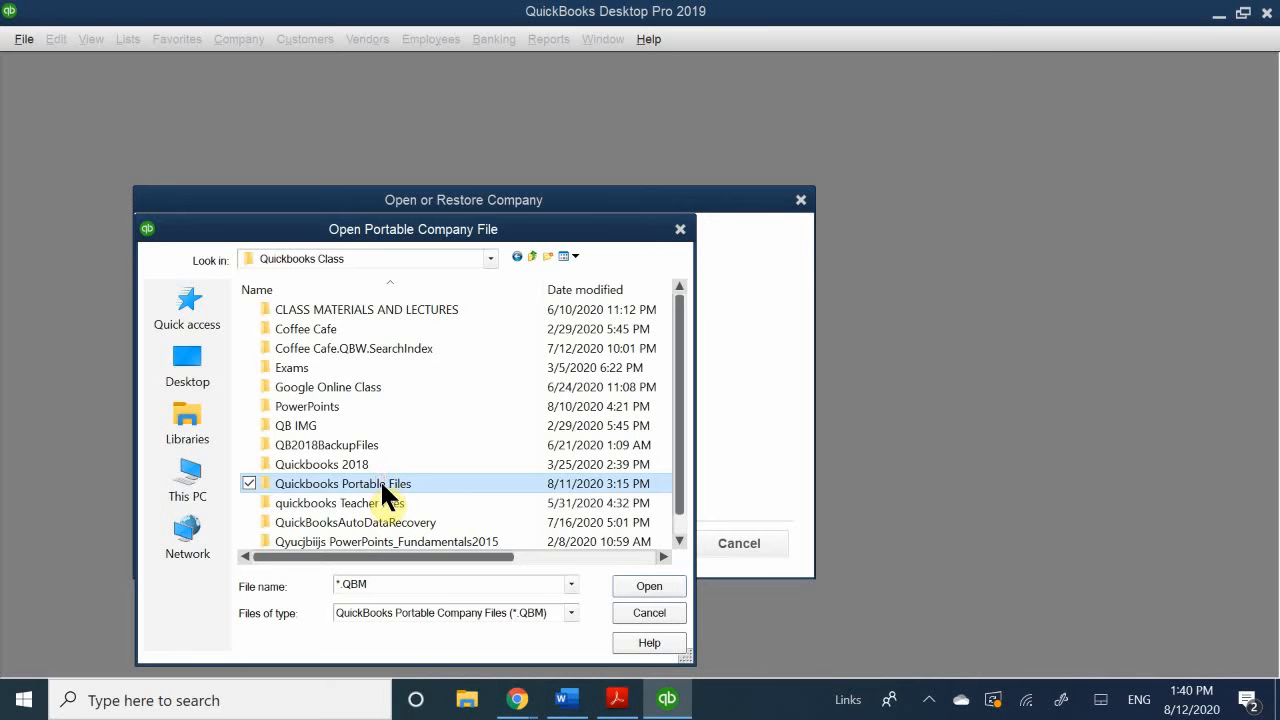
pyautogui.doubleClick(383, 481)
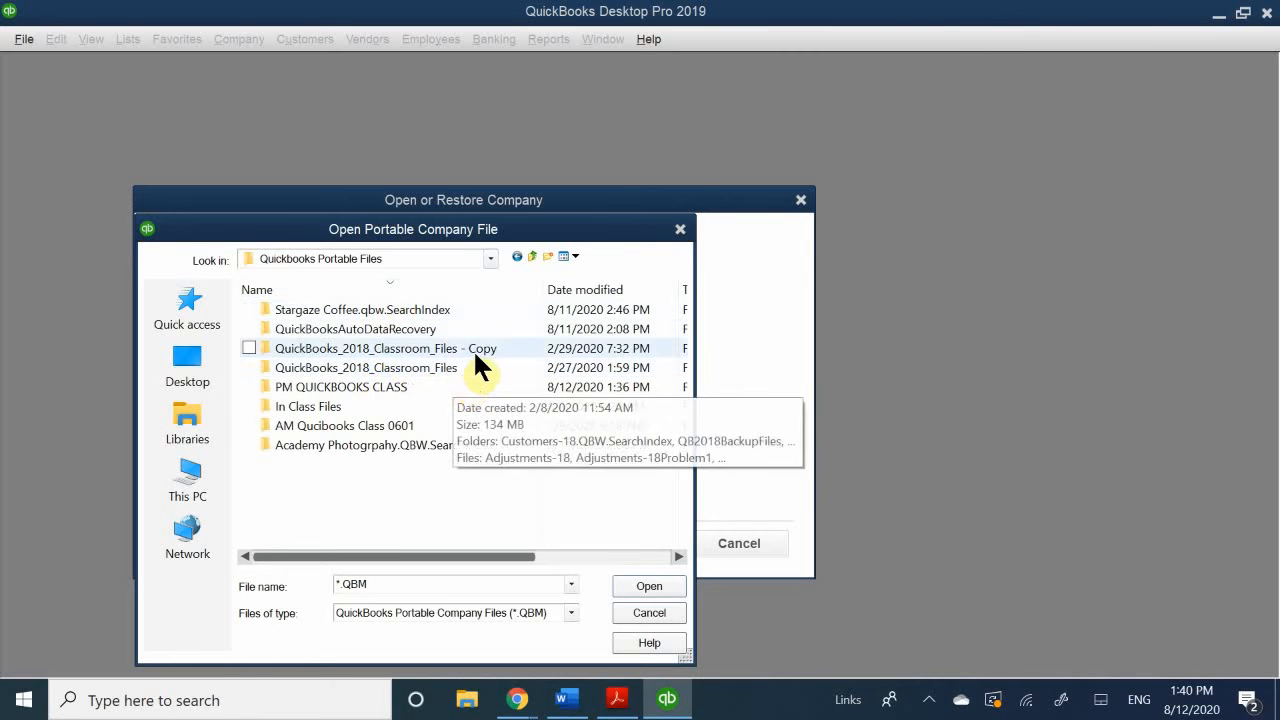
pyautogui.doubleClick(478, 348)
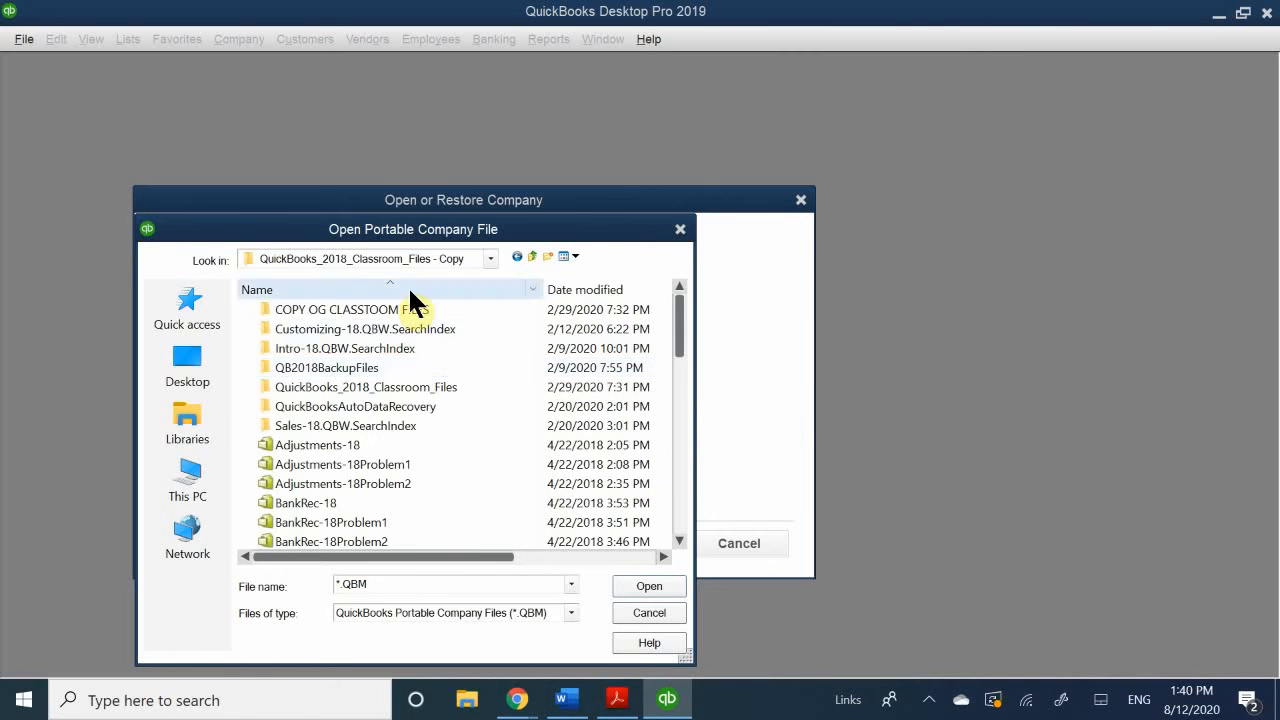
# Step: Find and open the Customizing-18 portable company file in the classroom files folder
pyautogui.scroll(-10, 383, 414)
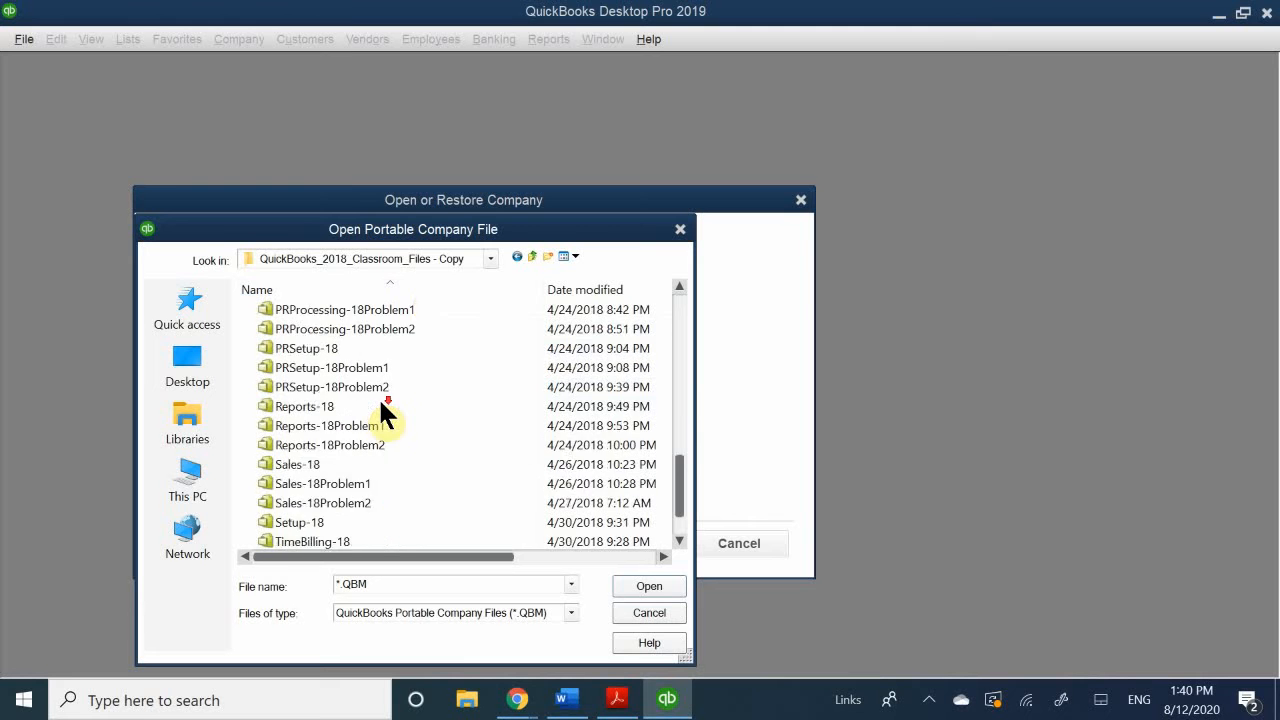
pyautogui.scroll(-1, 385, 415)
pyautogui.scroll(8, 385, 415)
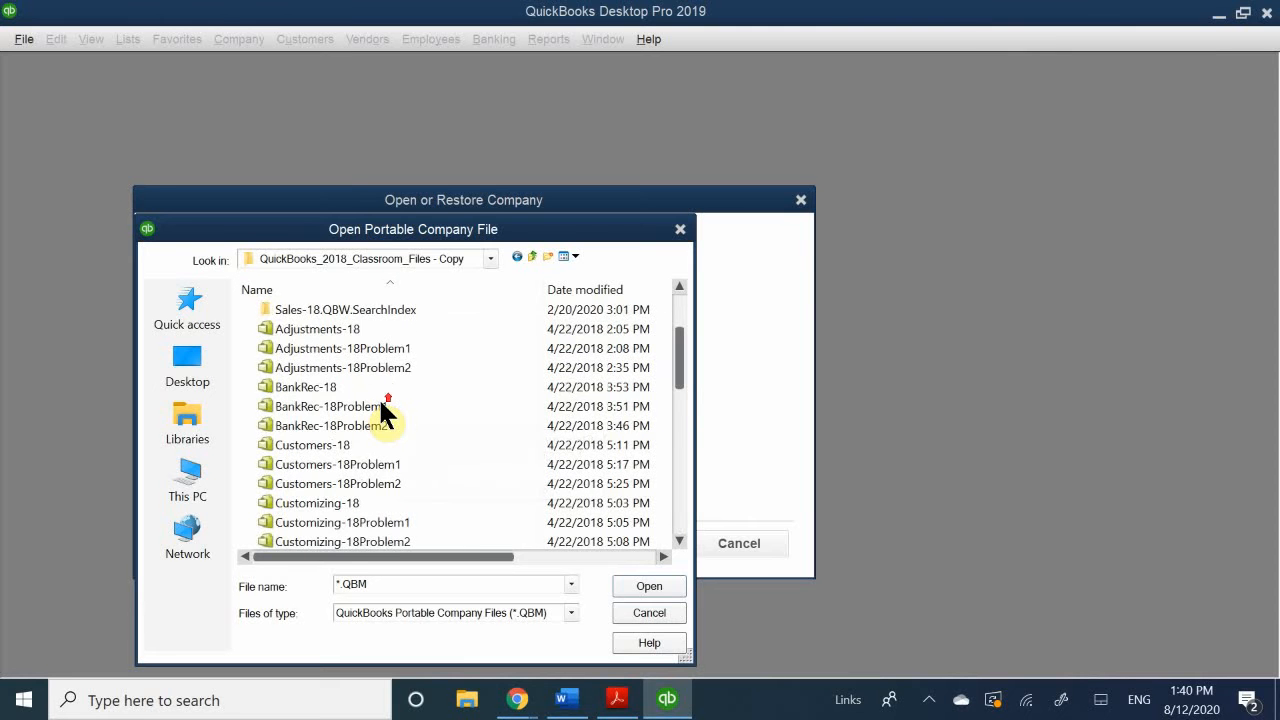
pyautogui.scroll(-3, 315, 395)
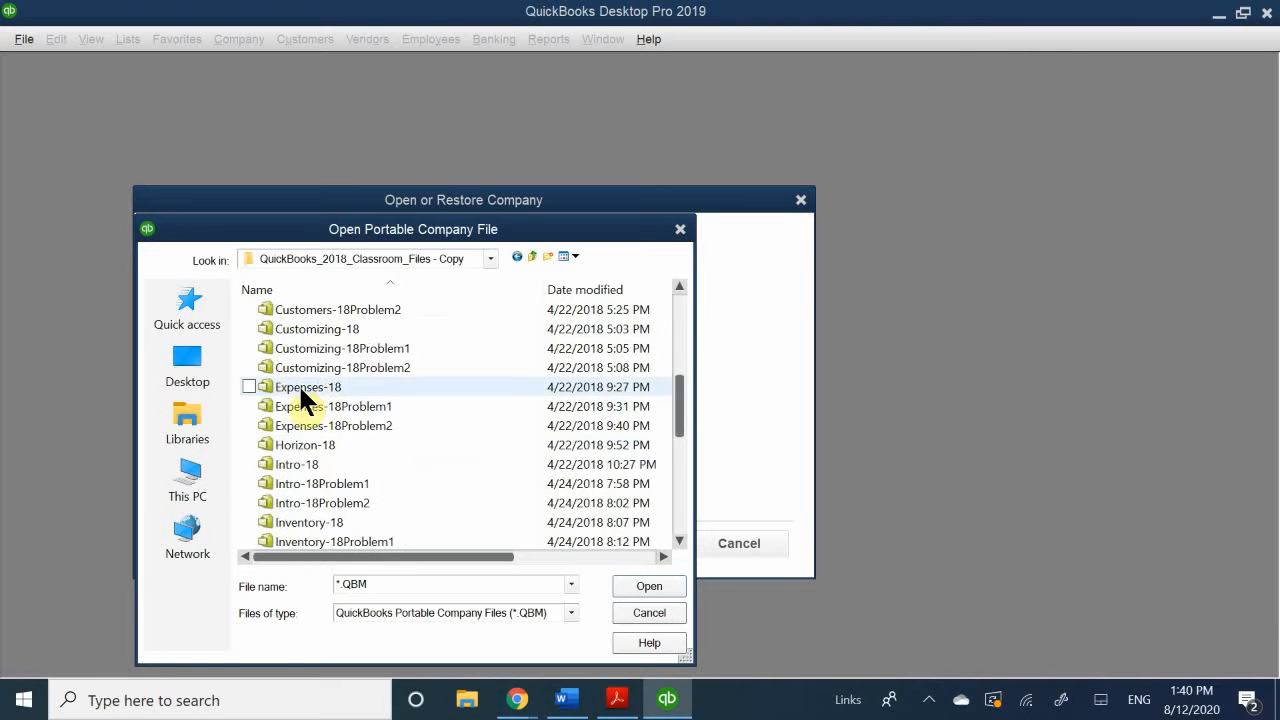
pyautogui.scroll(1, 312, 407)
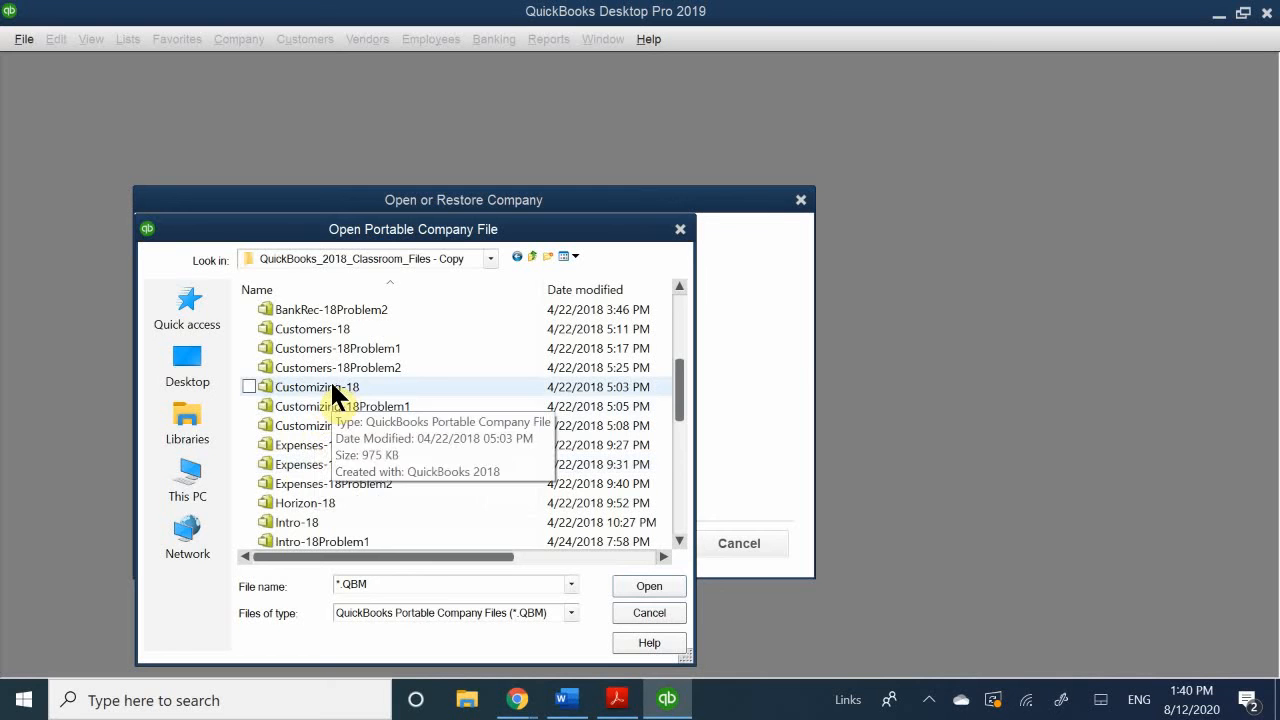
pyautogui.click(331, 386)
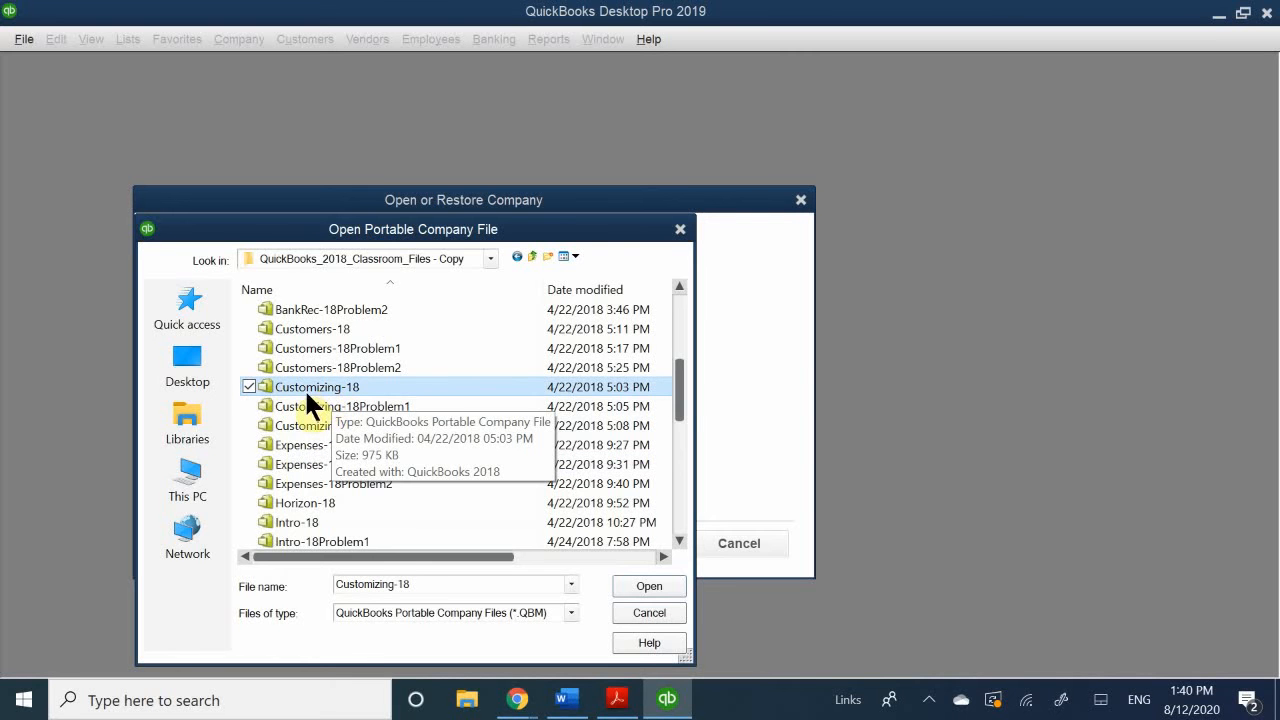
pyautogui.doubleClick(300, 386)
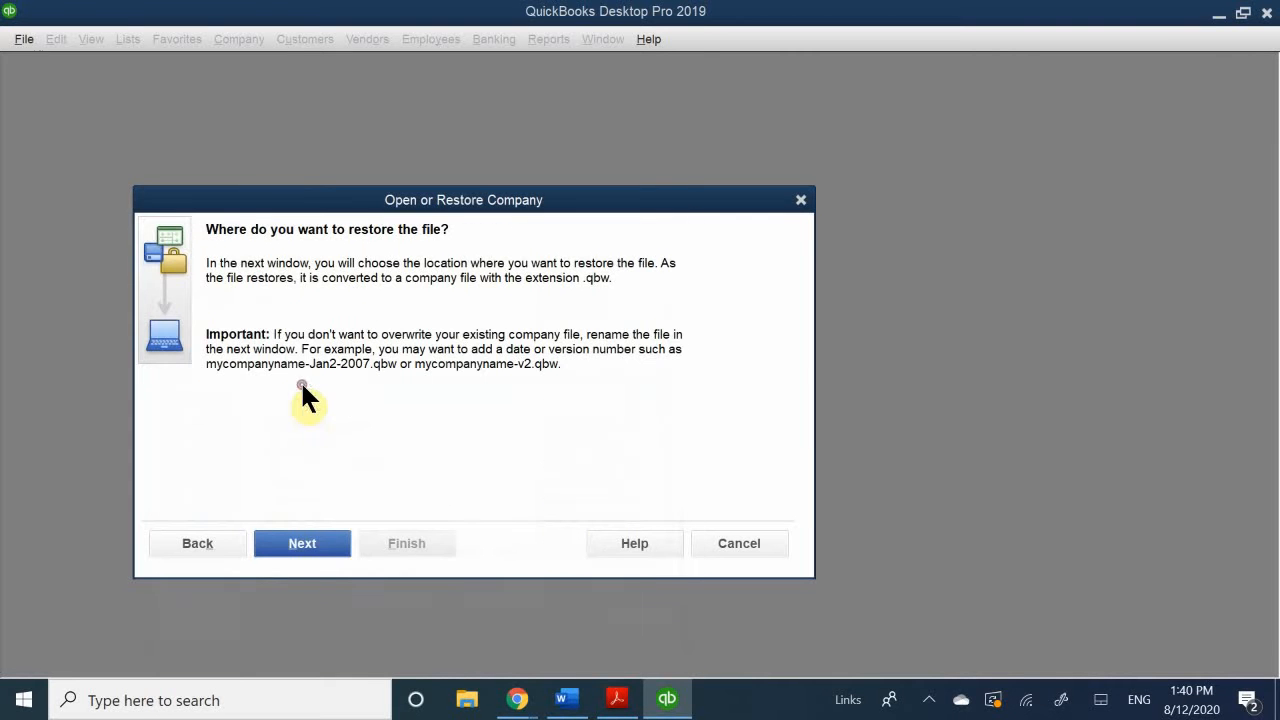
# Step: Restore the company file as Customizing-18 into Documents, LV PITA, Accounting, Quickbooks Class, Quickbooks Portable Files, PM QUICKBOOKS CLASS
pyautogui.click(322, 544)
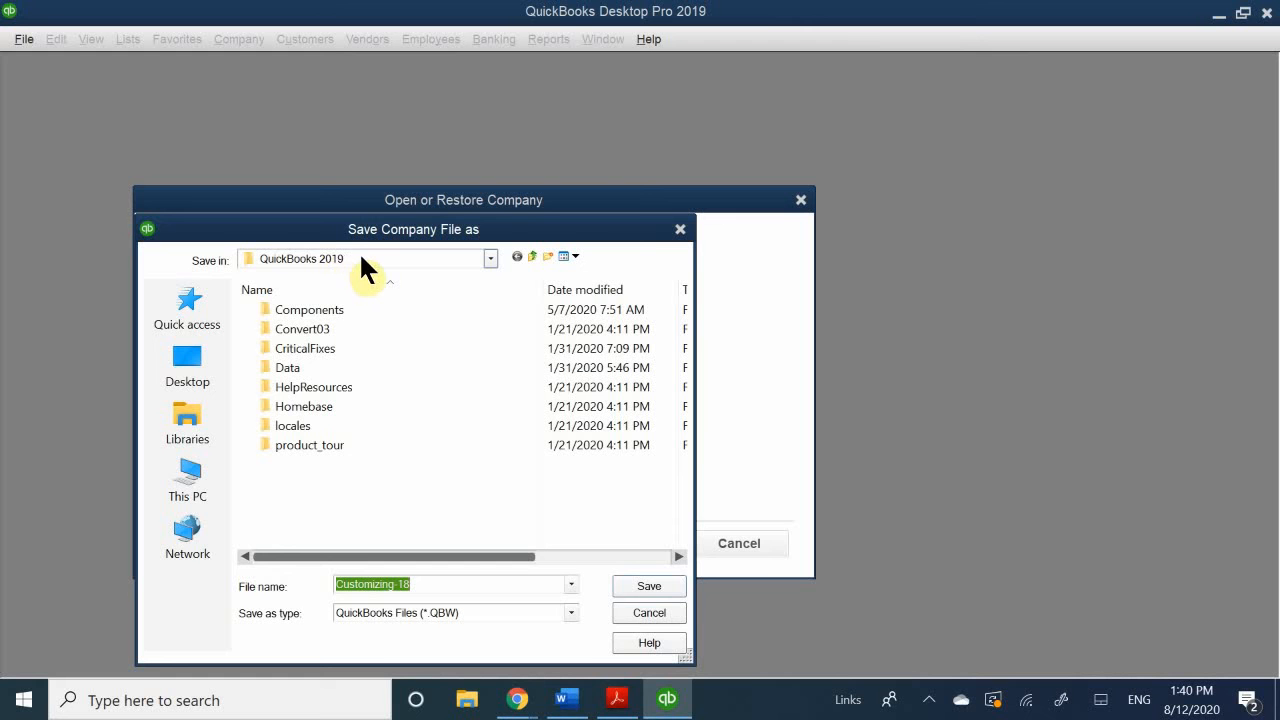
pyautogui.click(378, 256)
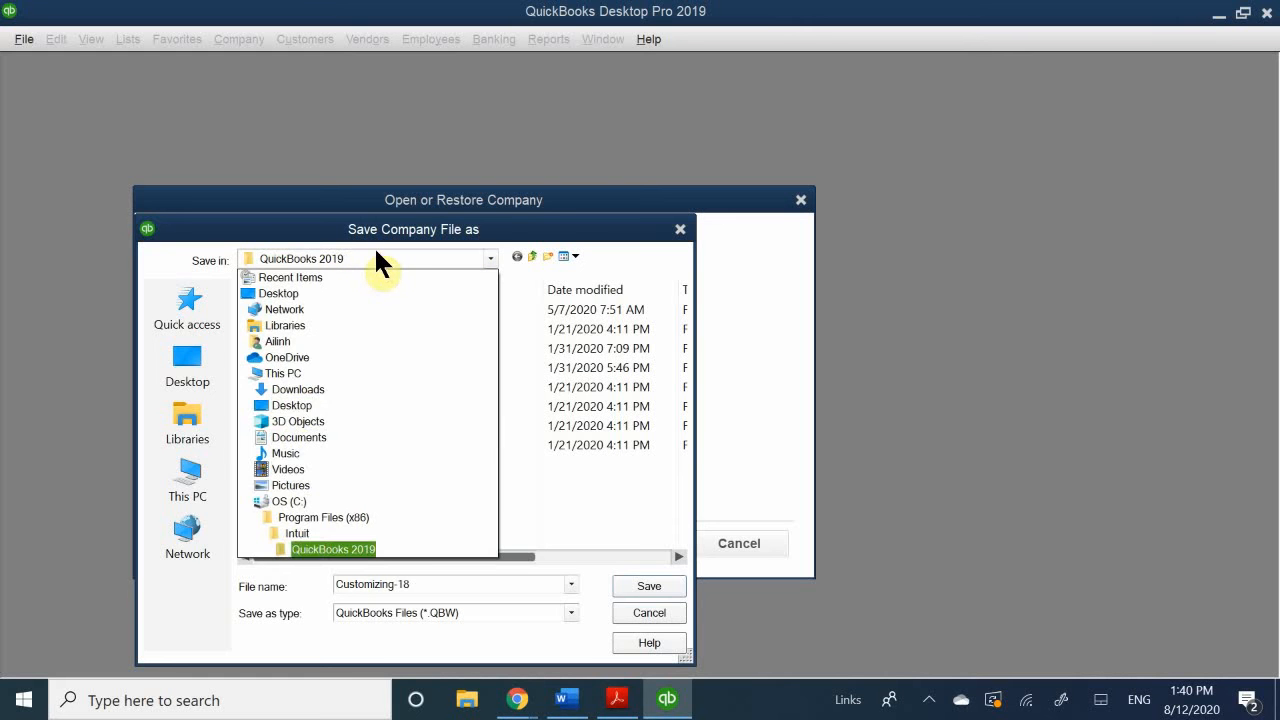
pyautogui.click(362, 433)
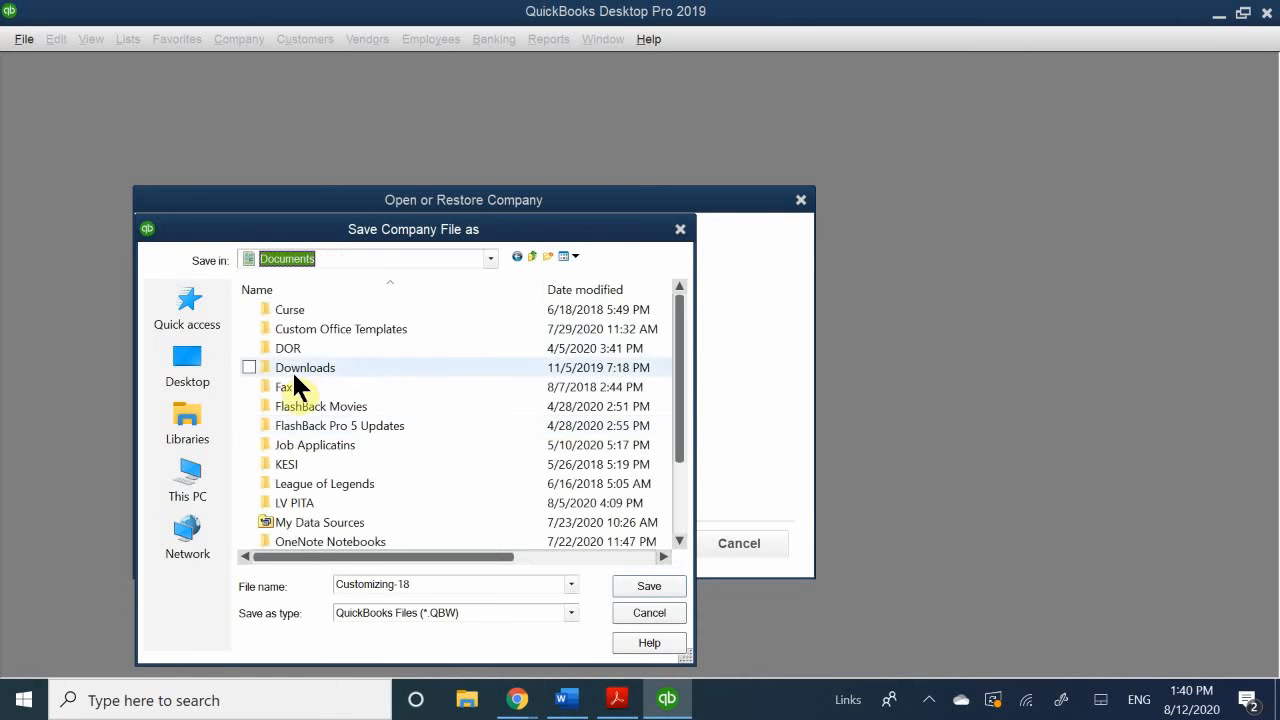
pyautogui.doubleClick(316, 502)
pyautogui.doubleClick(301, 369)
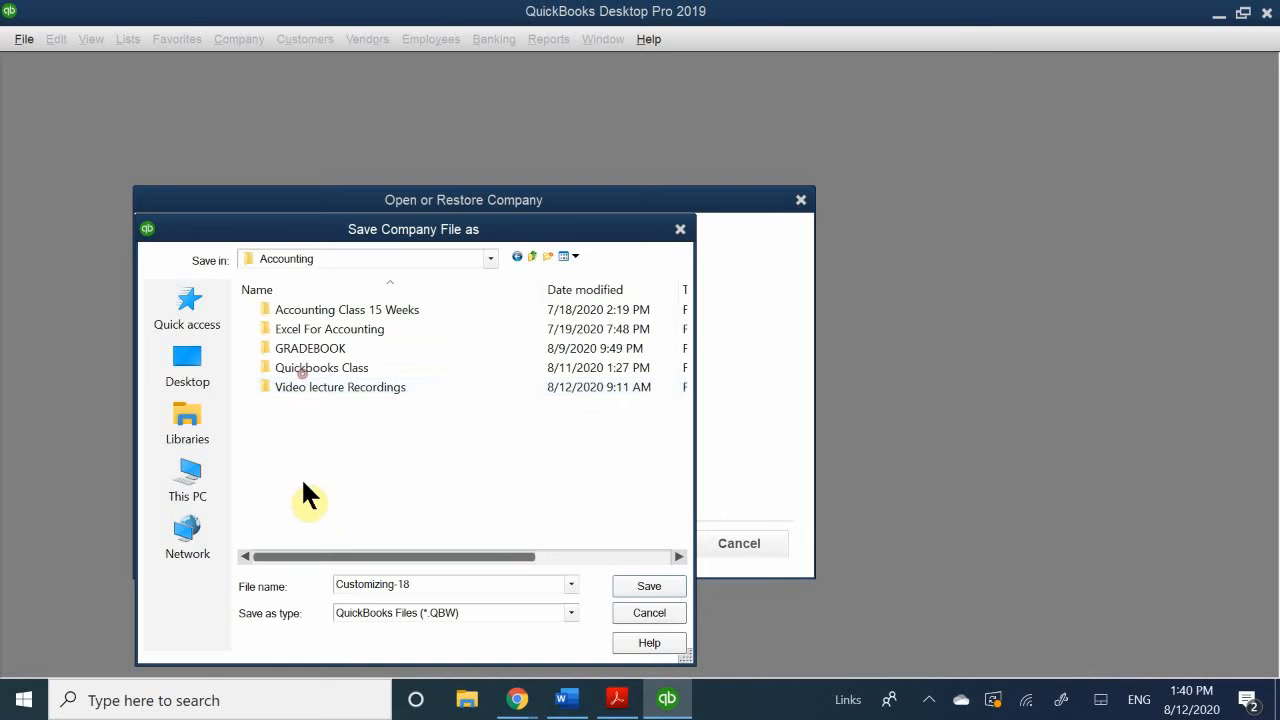
pyautogui.doubleClick(348, 370)
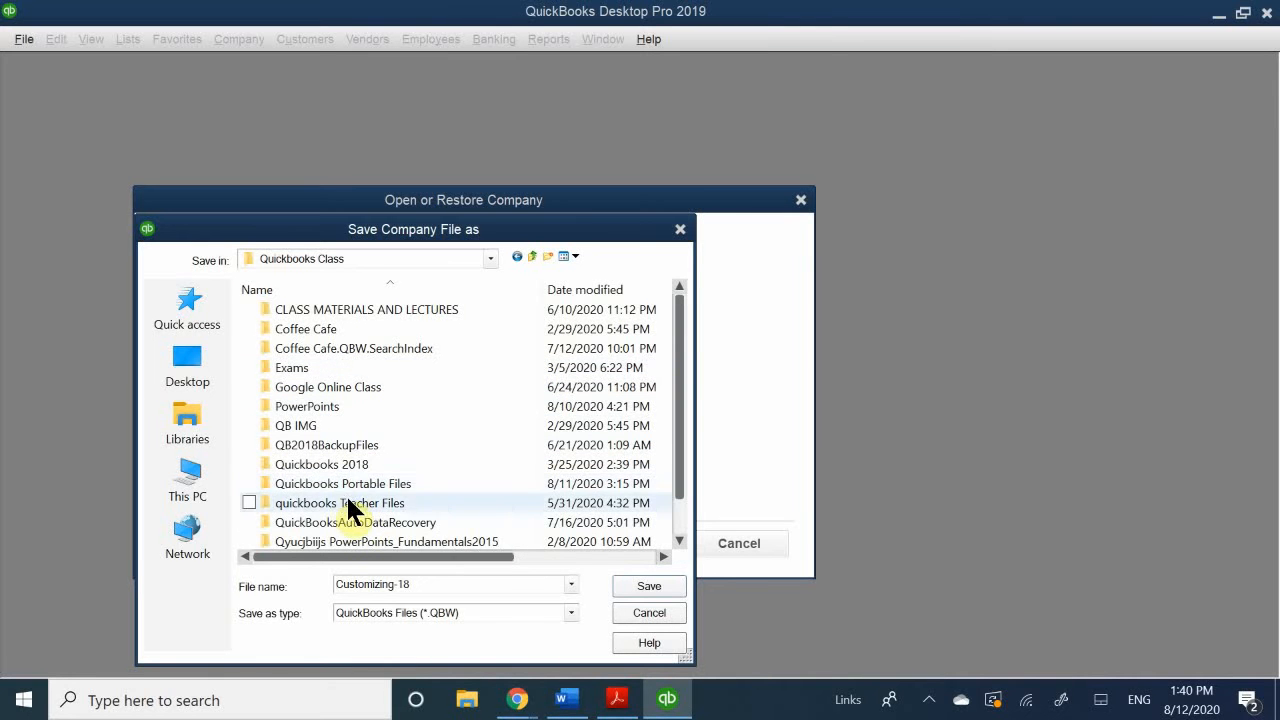
pyautogui.doubleClick(371, 484)
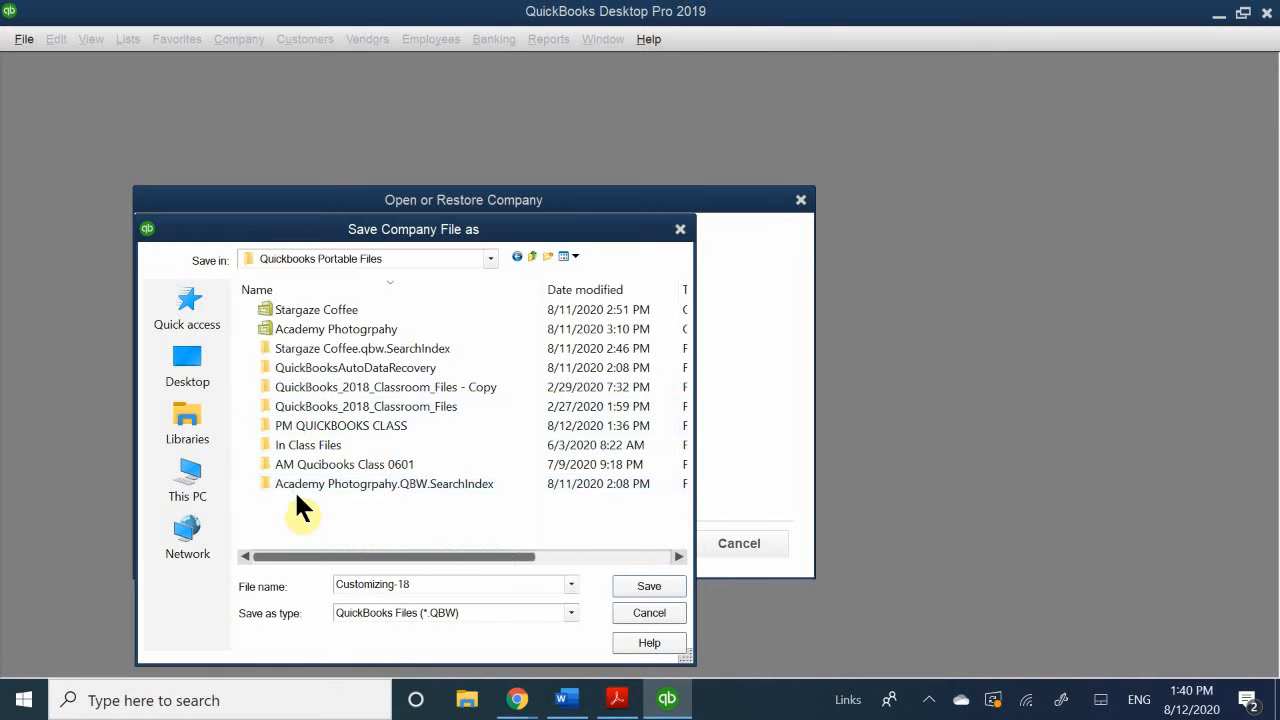
pyautogui.click(298, 427)
pyautogui.doubleClick(306, 423)
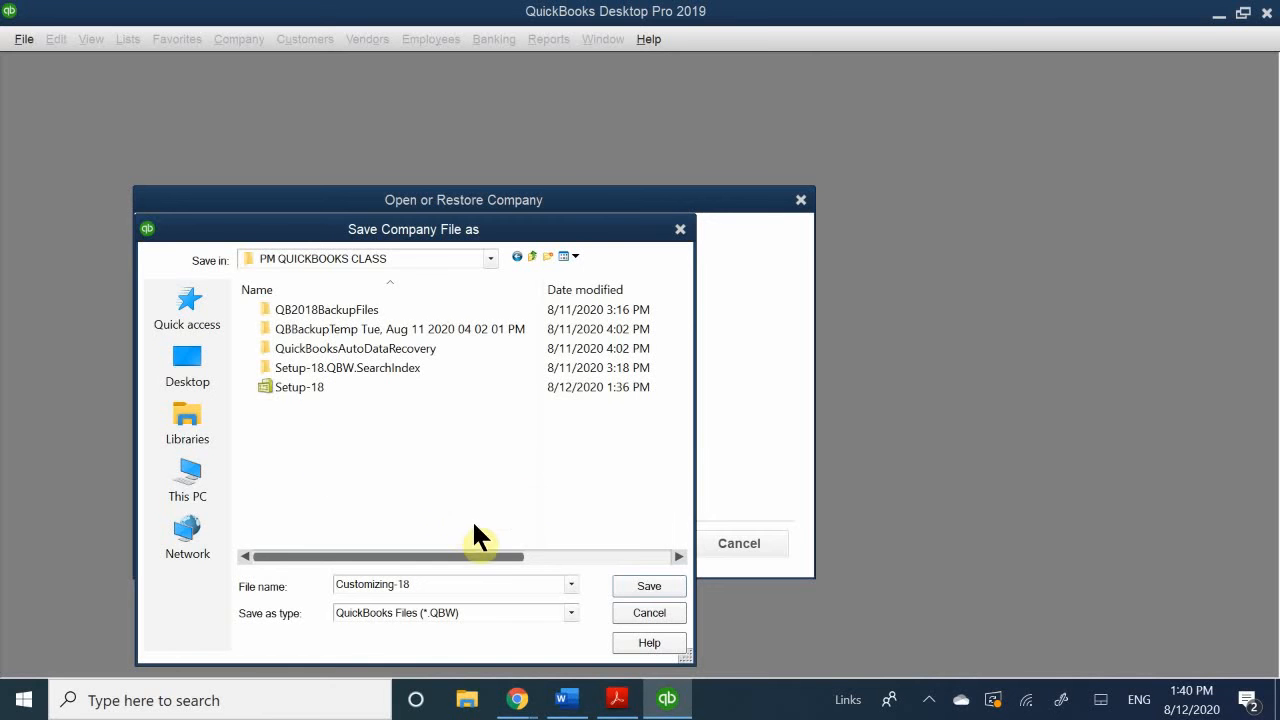
pyautogui.click(668, 587)
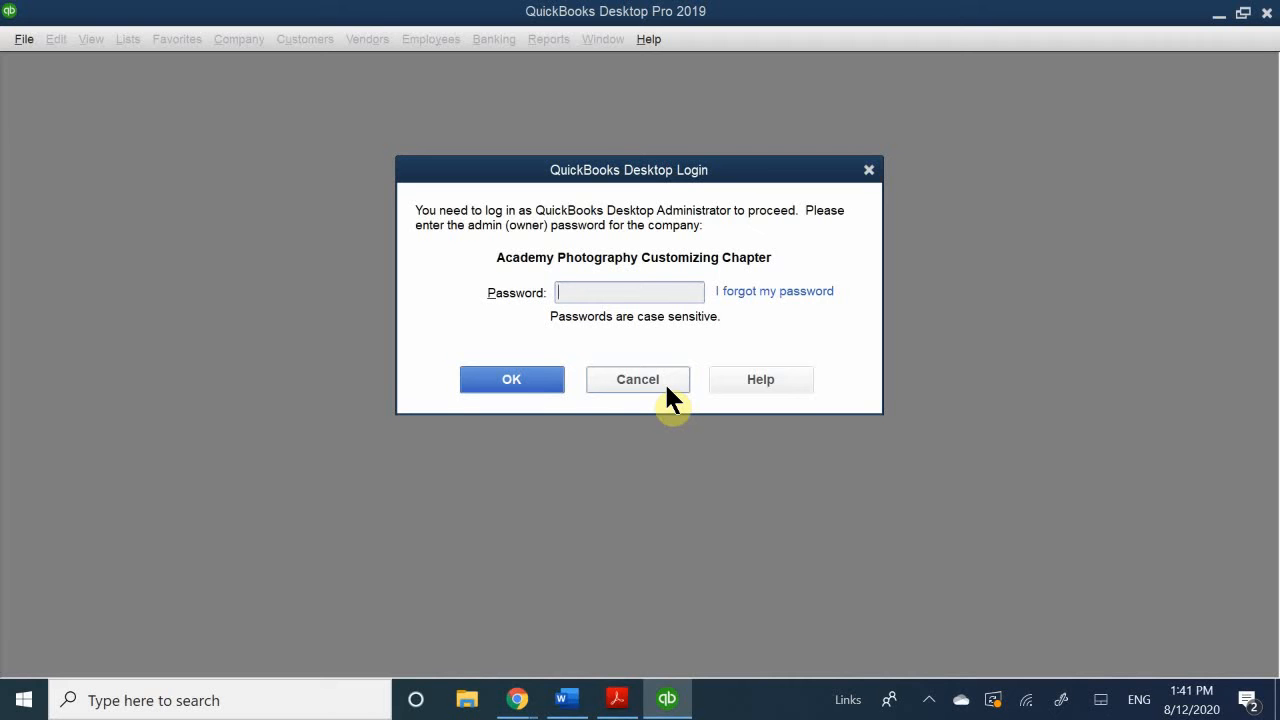
# Step: Log in to Academy Photography Customizing Chapter with the administrator password and update the company file to the newest QuickBooks version
pyautogui.write('aaaaaaaaaa')
pyautogui.click(511, 375)
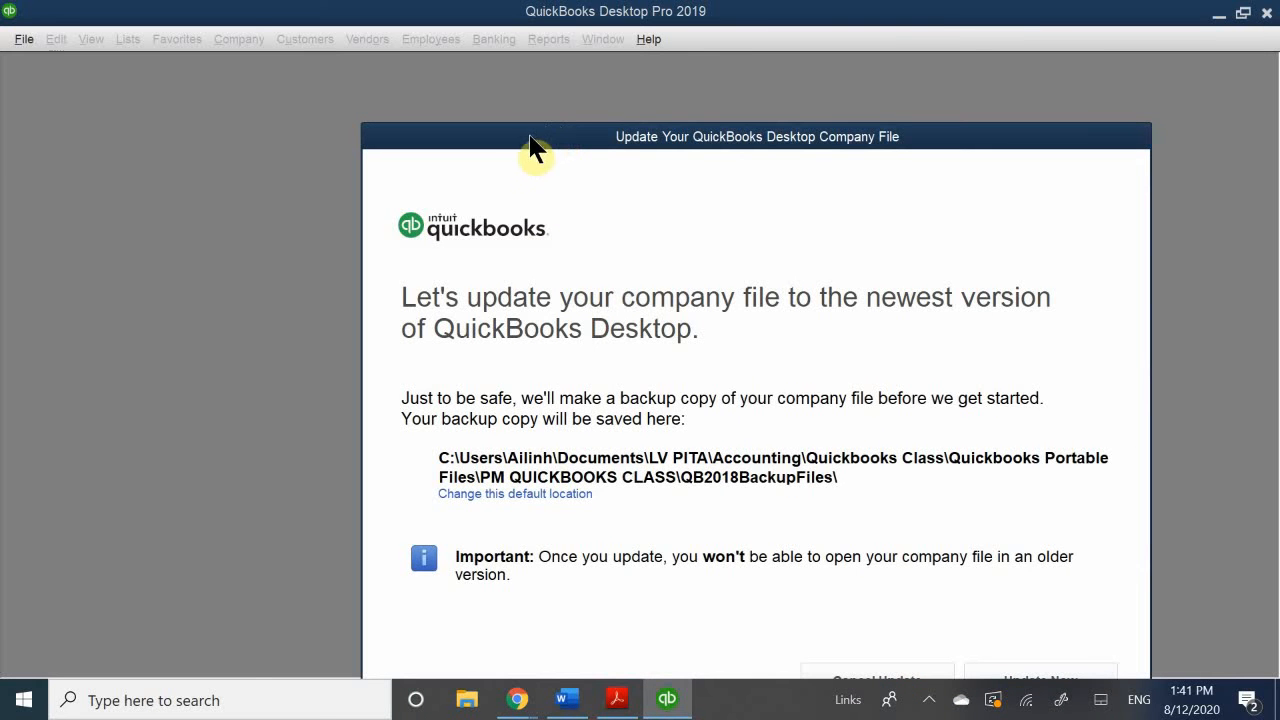
pyautogui.moveTo(528, 142); pyautogui.dragTo(432, 92)
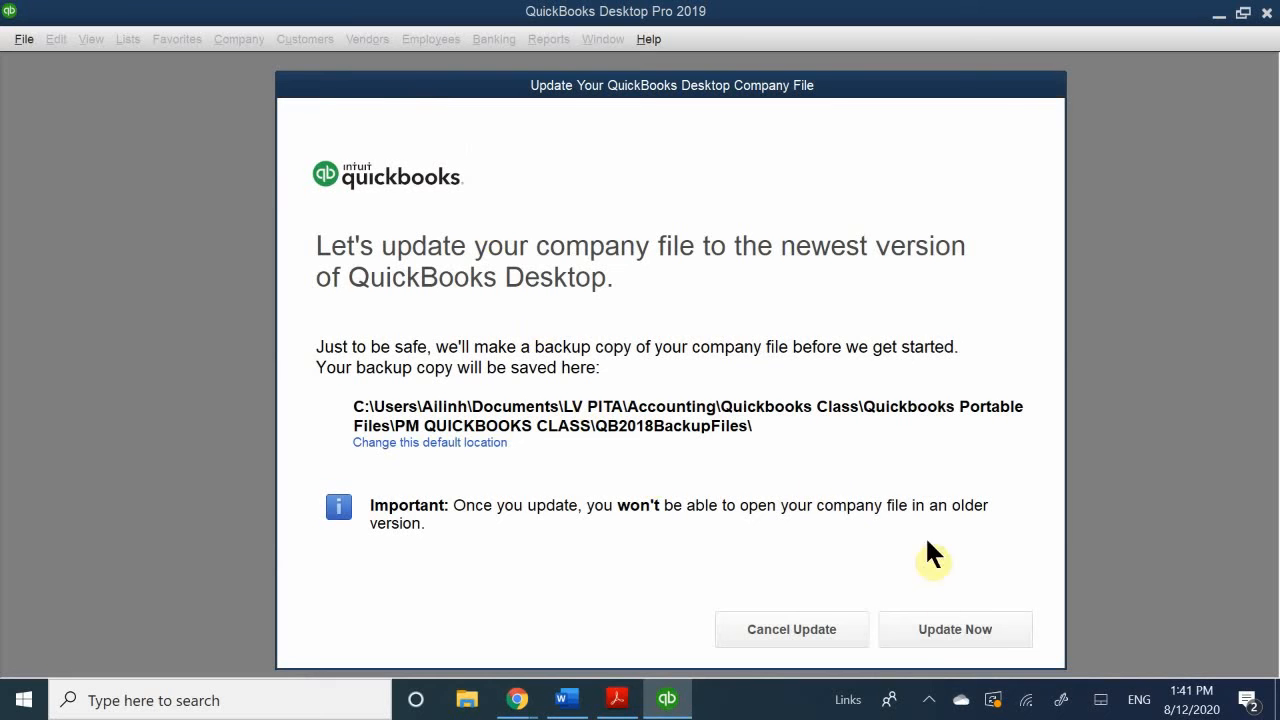
pyautogui.click(934, 628)
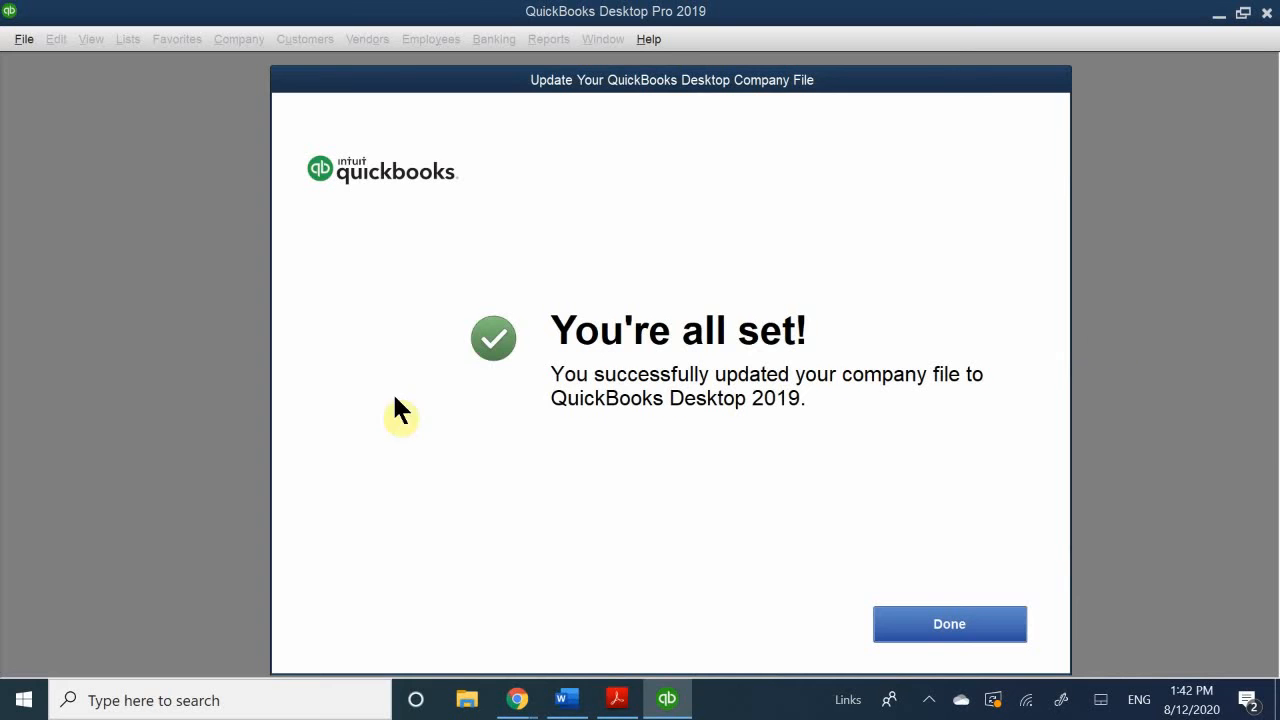
pyautogui.click(943, 621)
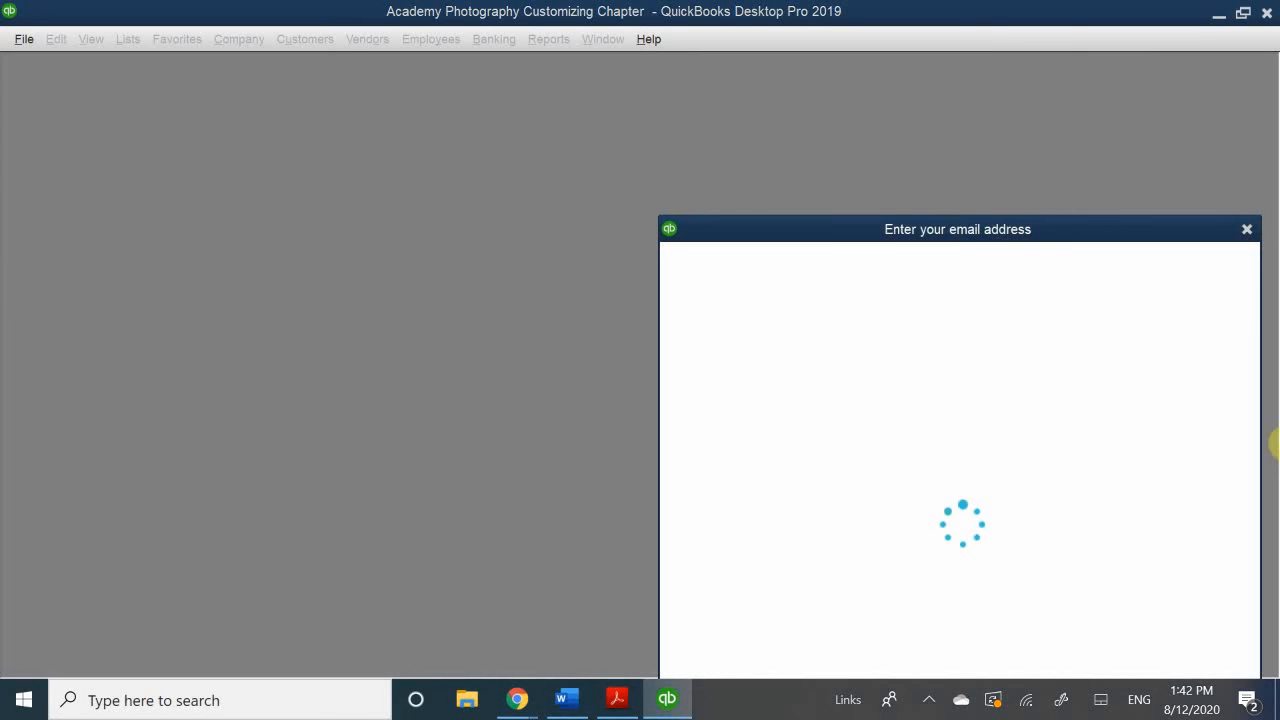
# Step: Dismiss the Intuit sign-in, the New Feature Tour and the welcome overlay, and maximize the Home window
pyautogui.moveTo(906, 221); pyautogui.dragTo(743, 234)
pyautogui.moveTo(839, 236); pyautogui.dragTo(710, 244)
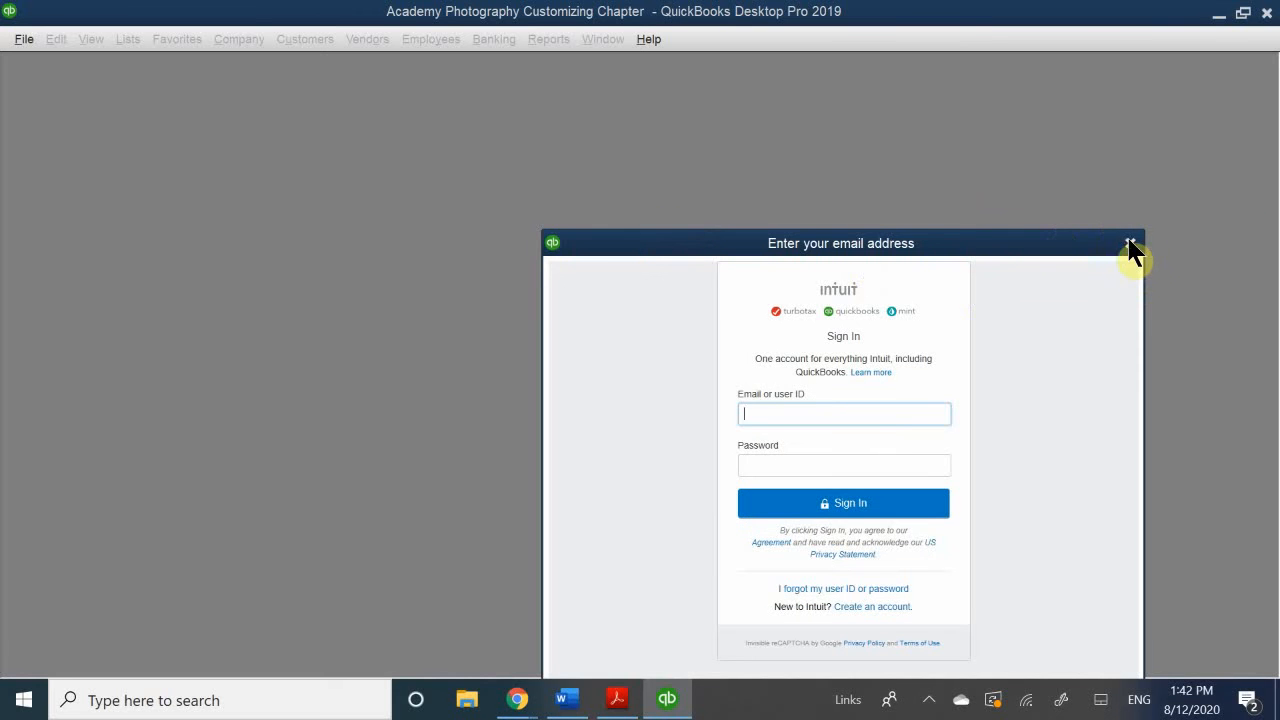
pyautogui.click(1128, 244)
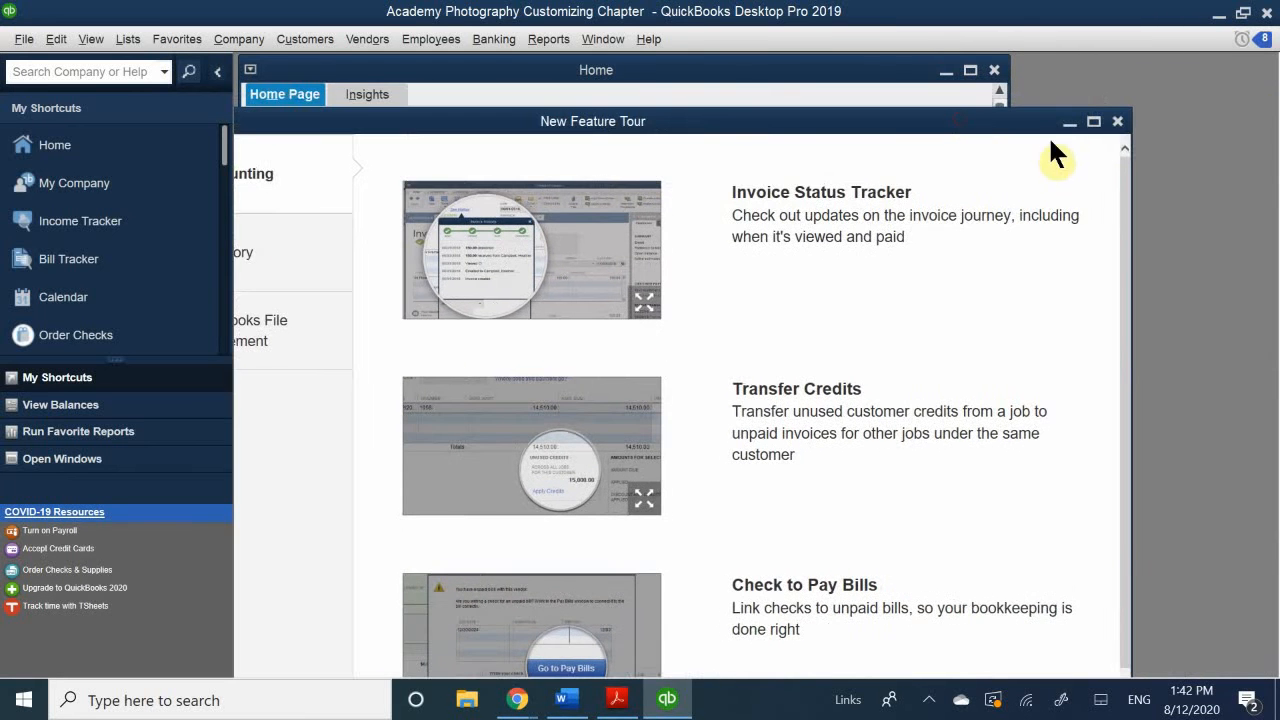
pyautogui.click(1117, 121)
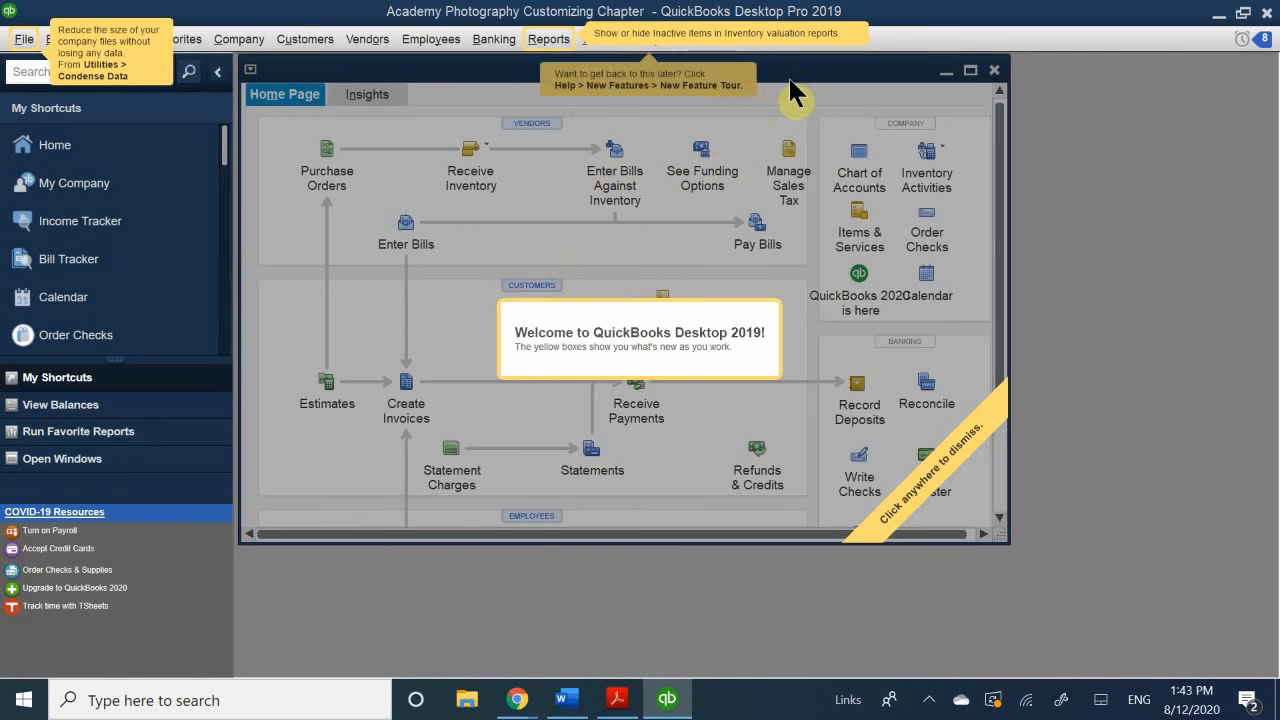
pyautogui.click(808, 71)
pyautogui.doubleClick(817, 74)
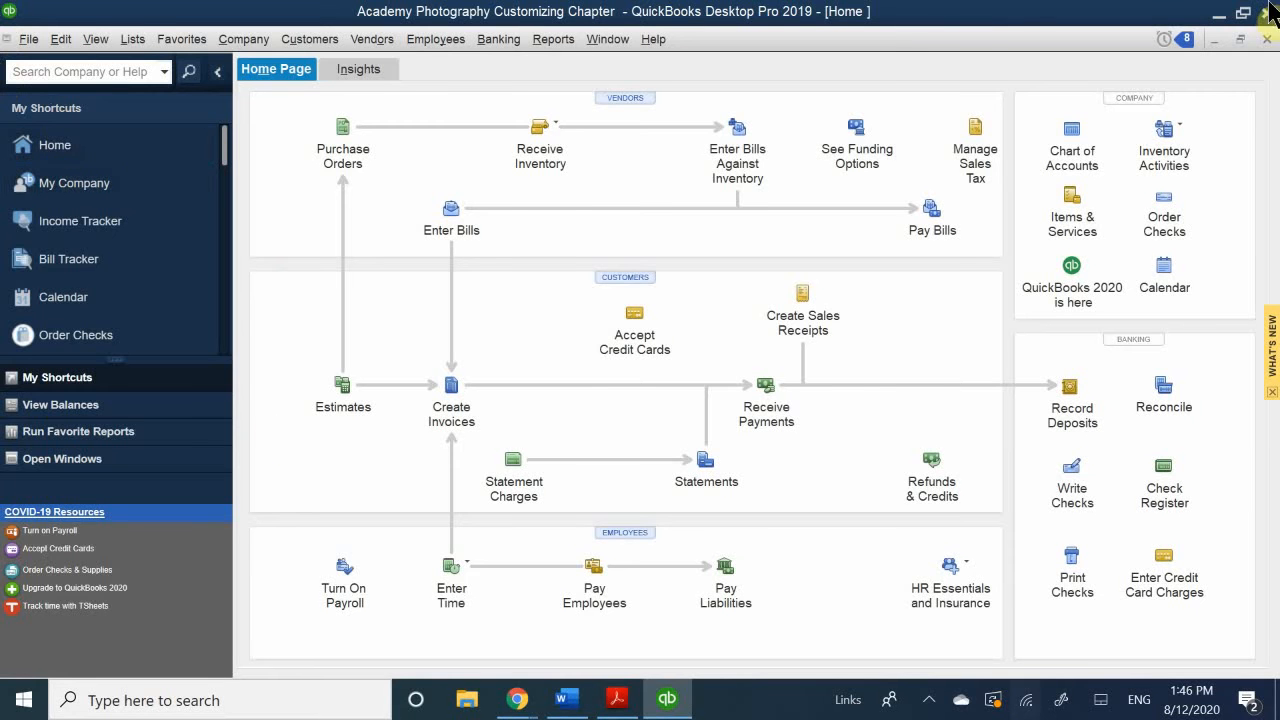
# Step: Open the QuickBooks preferences and examine the personal and company settings for Desktop View
pyautogui.click(70, 40)
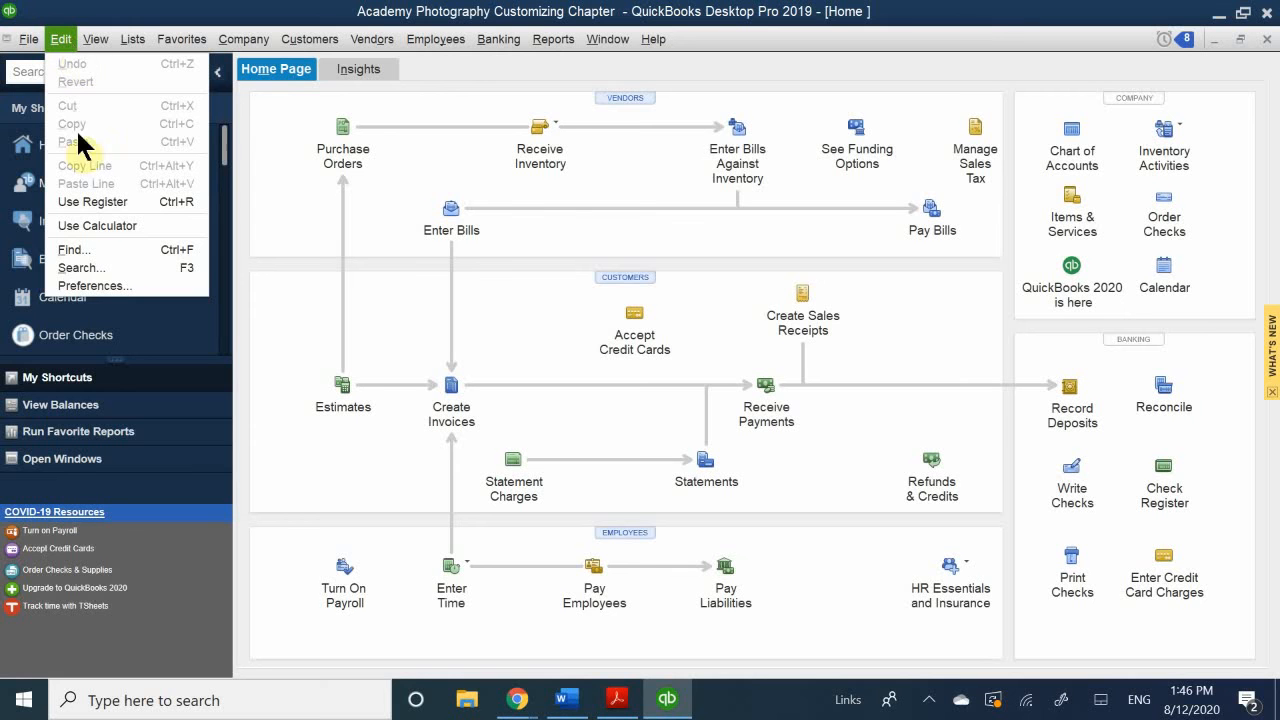
pyautogui.click(124, 286)
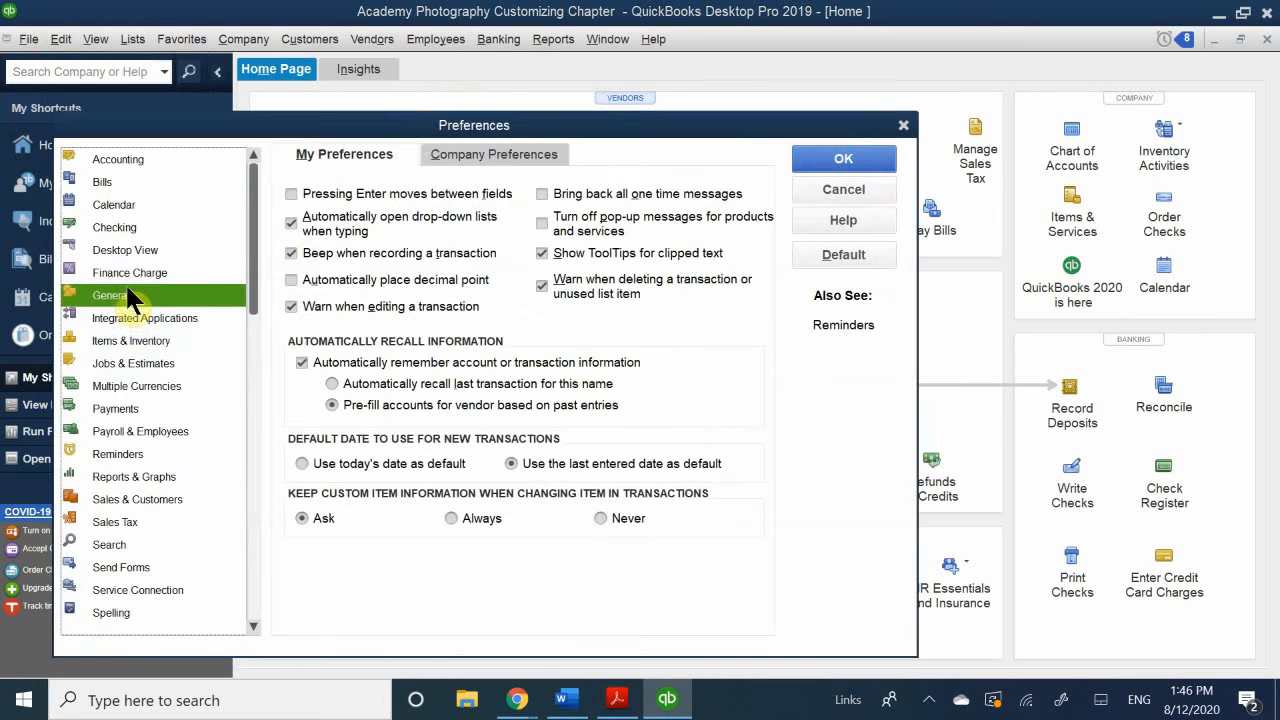
pyautogui.moveTo(460, 140); pyautogui.dragTo(607, 105)
pyautogui.click(317, 330)
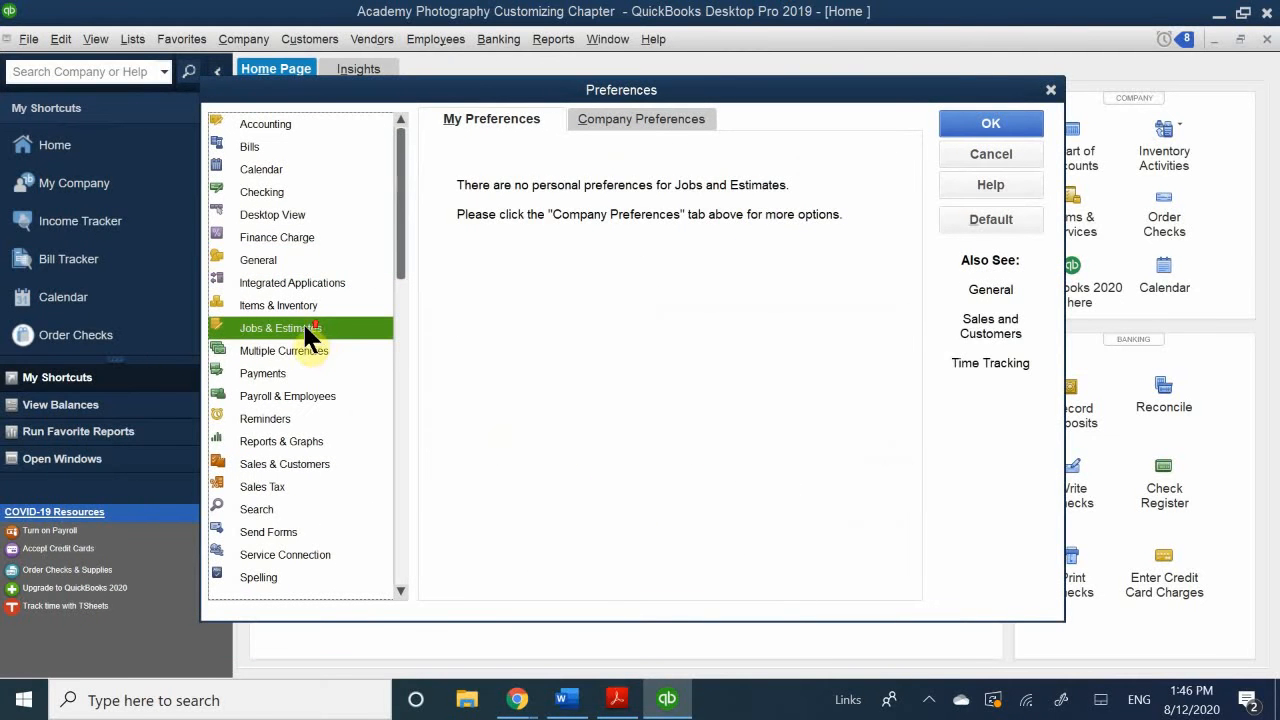
pyautogui.click(280, 212)
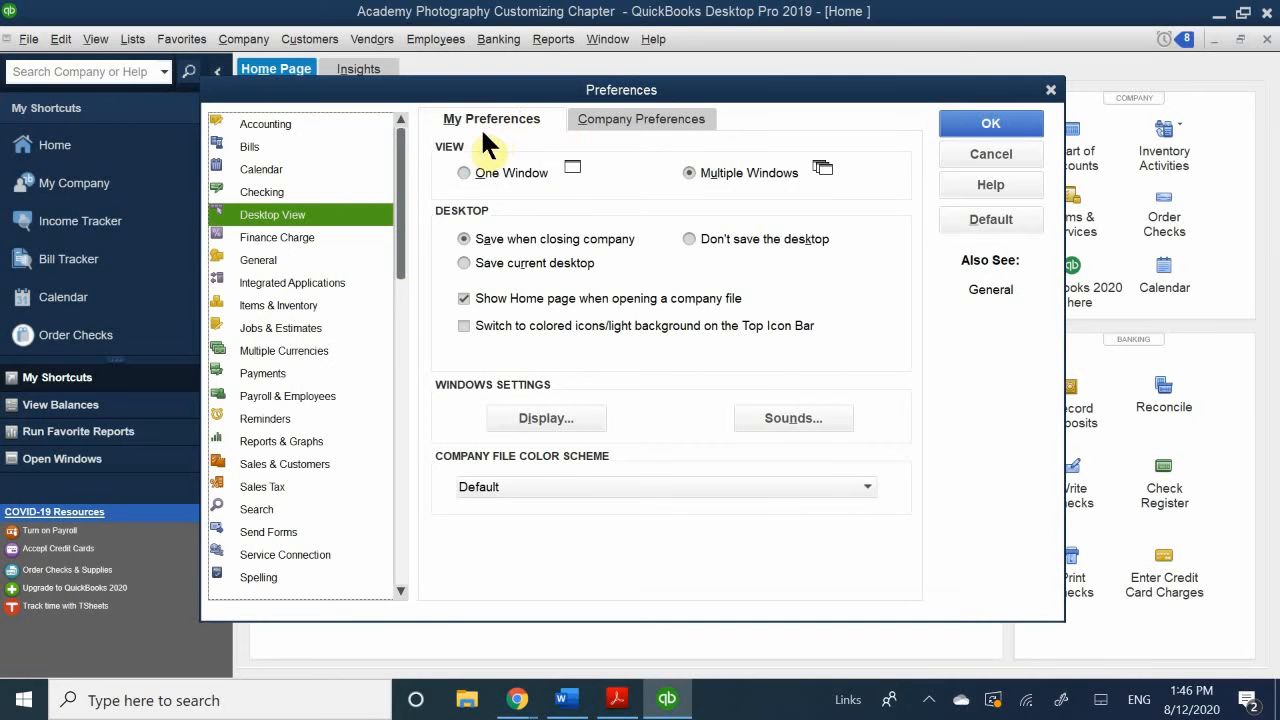
pyautogui.click(607, 121)
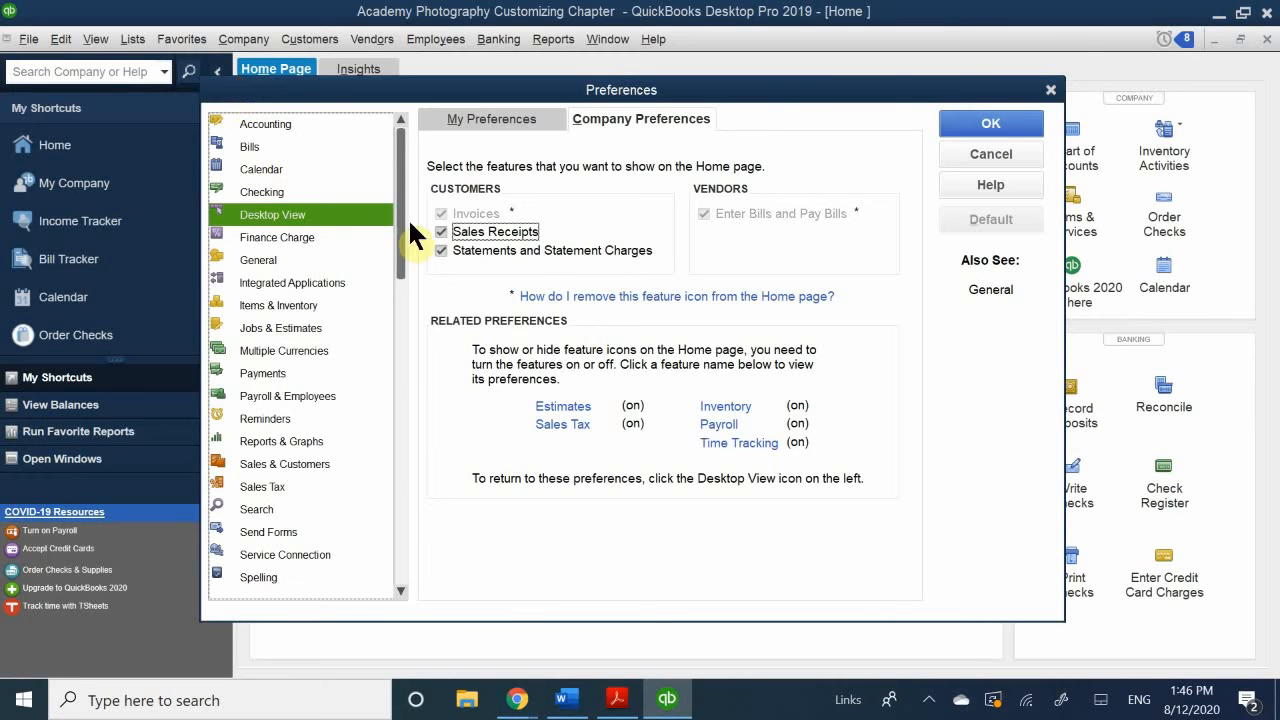
# Step: Compare the company and personal preferences for Items & Inventory, and return to the personal Desktop View preferences
pyautogui.scroll(-1, 292, 312)
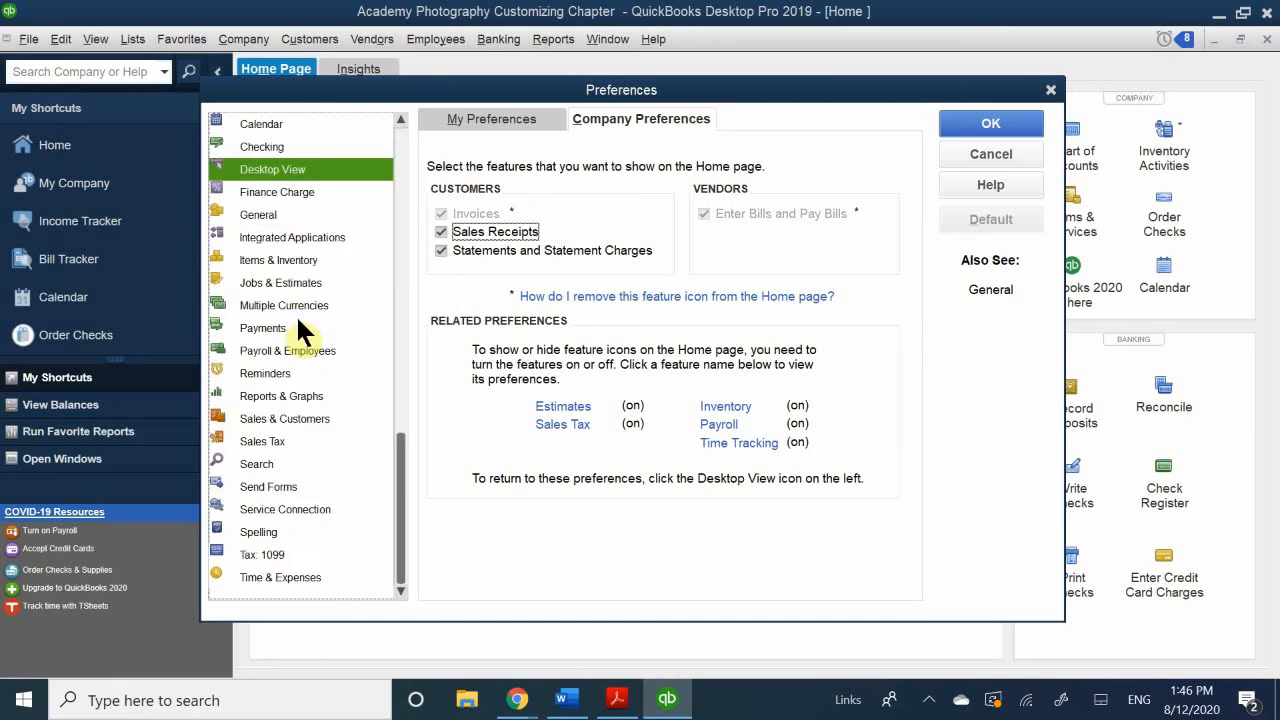
pyautogui.scroll(1, 296, 314)
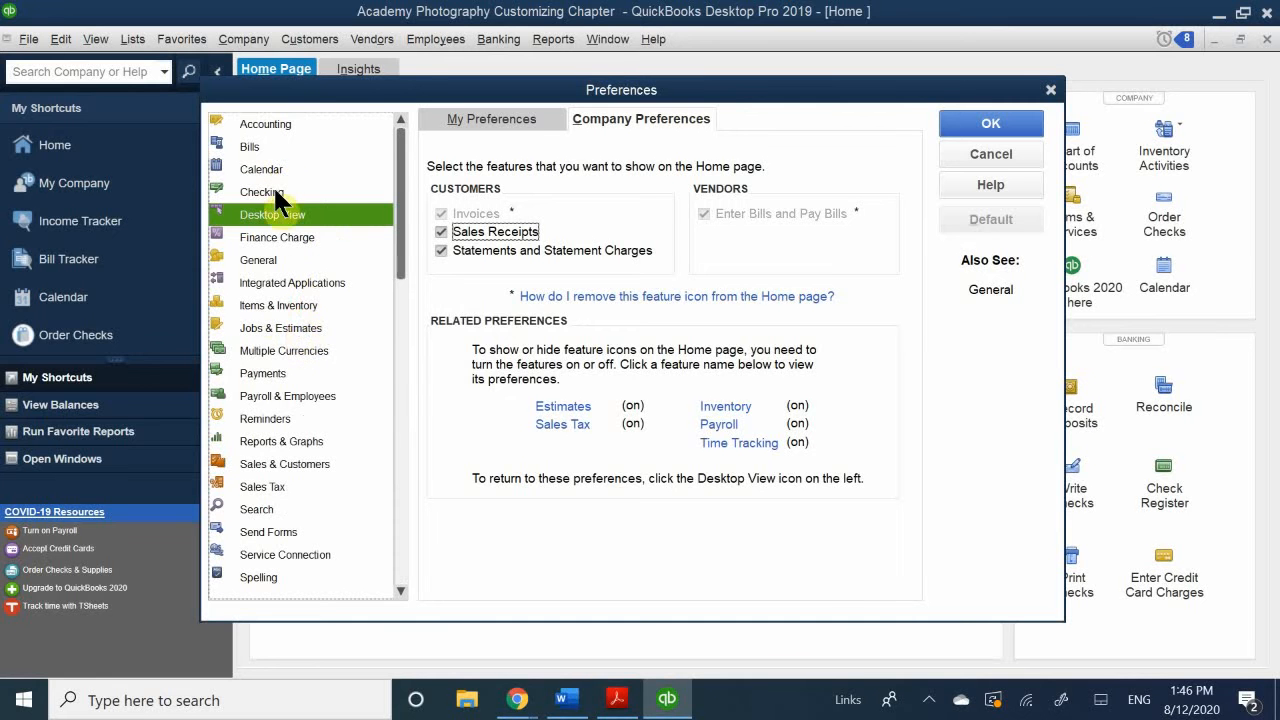
pyautogui.click(270, 305)
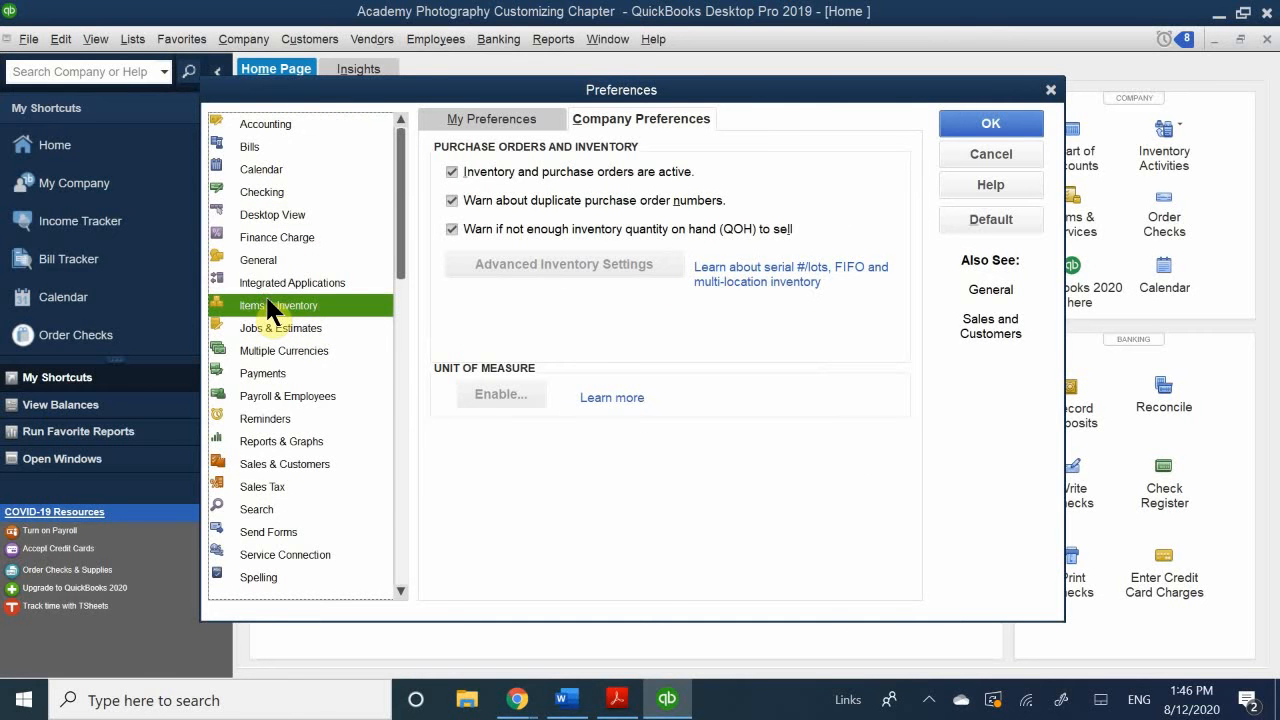
pyautogui.click(515, 116)
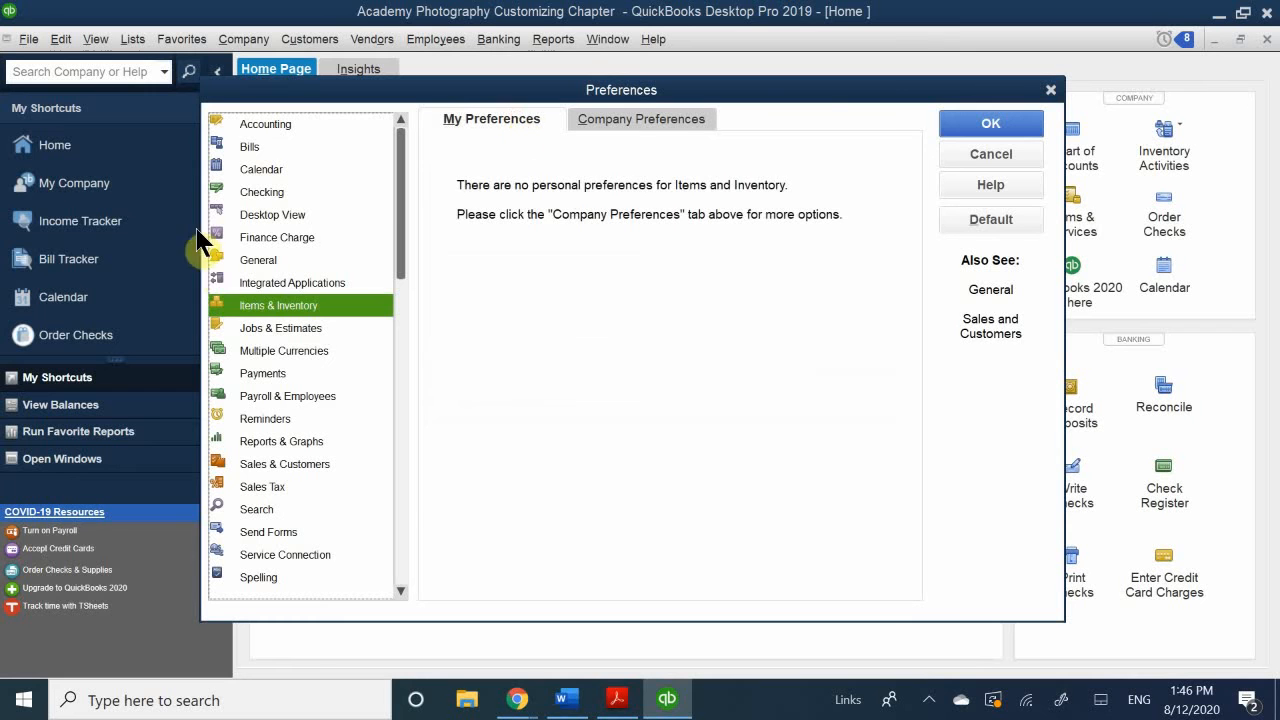
pyautogui.click(329, 214)
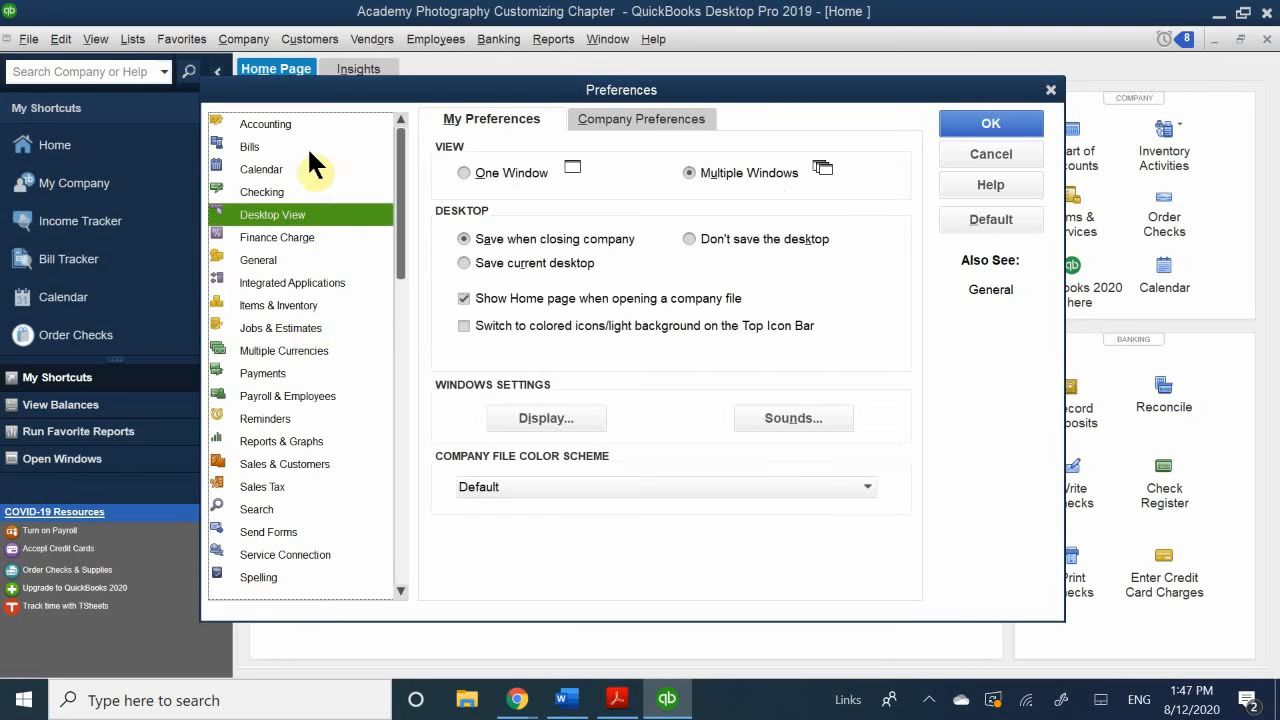
# Step: Look through the Calendar, Integrated Applications and Checking preferences, including Checking's company preferences, and close the preferences without changes
pyautogui.click(298, 171)
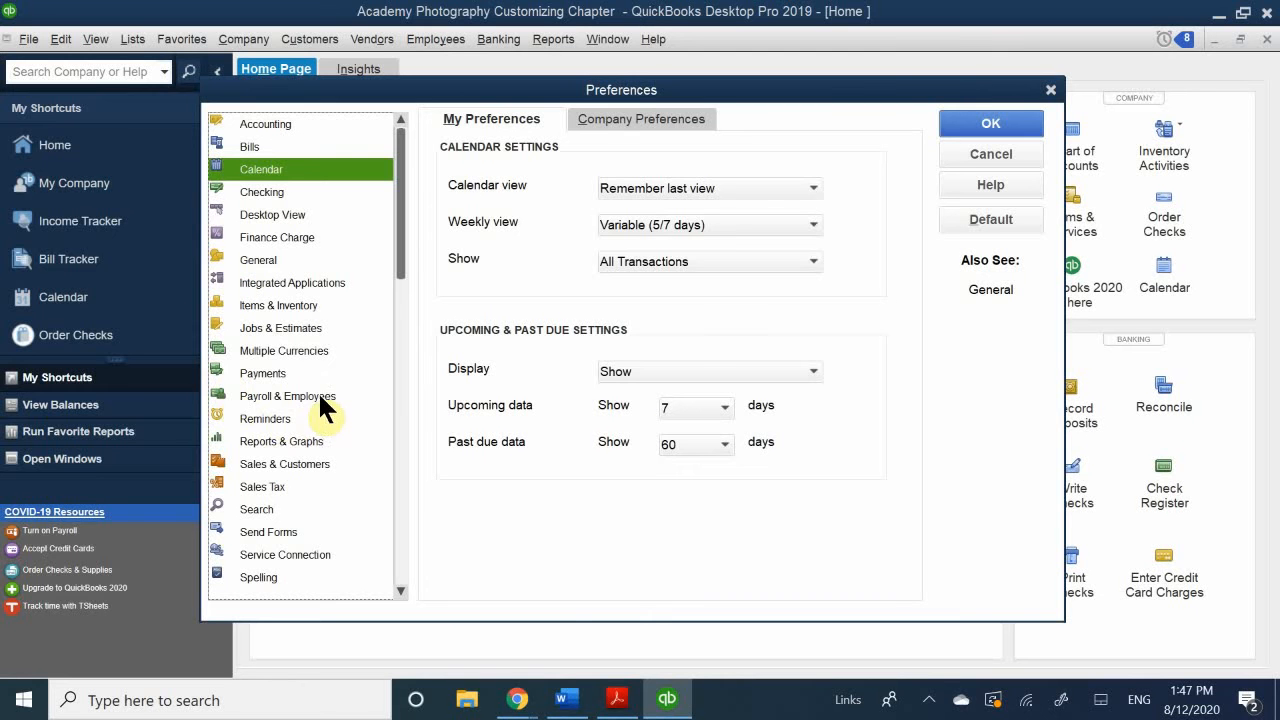
pyautogui.click(272, 287)
pyautogui.click(261, 196)
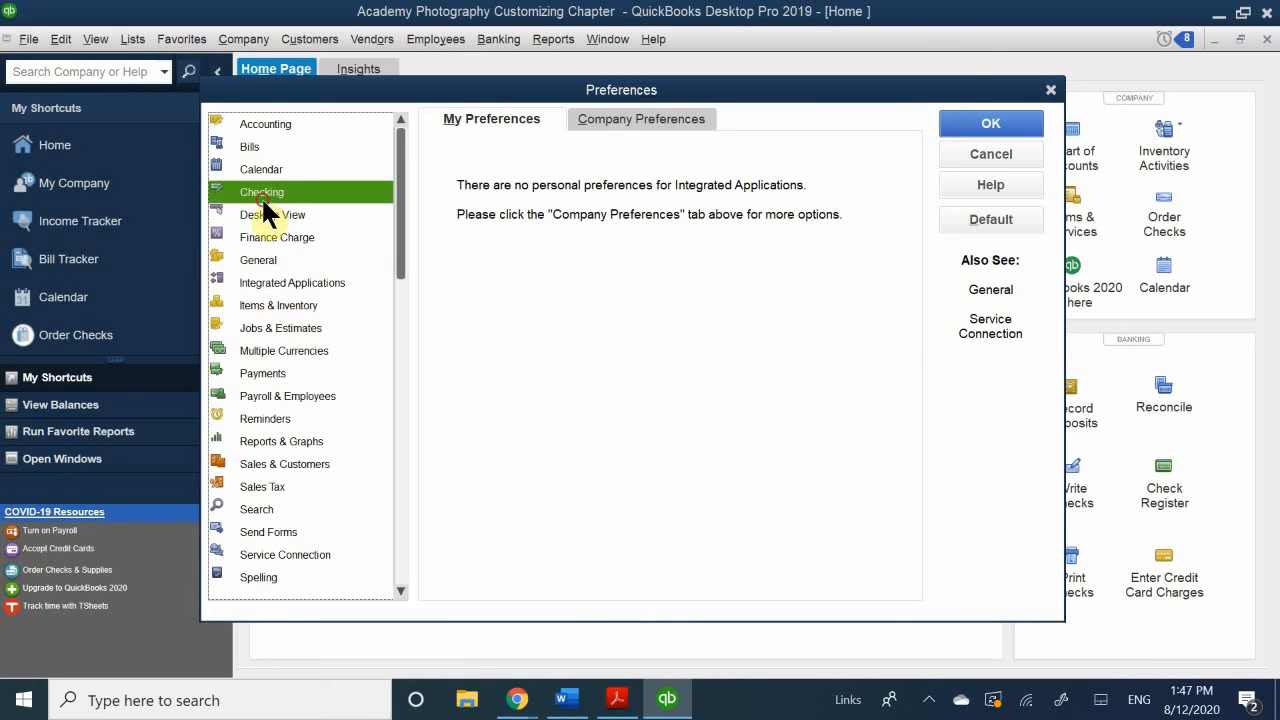
pyautogui.click(640, 120)
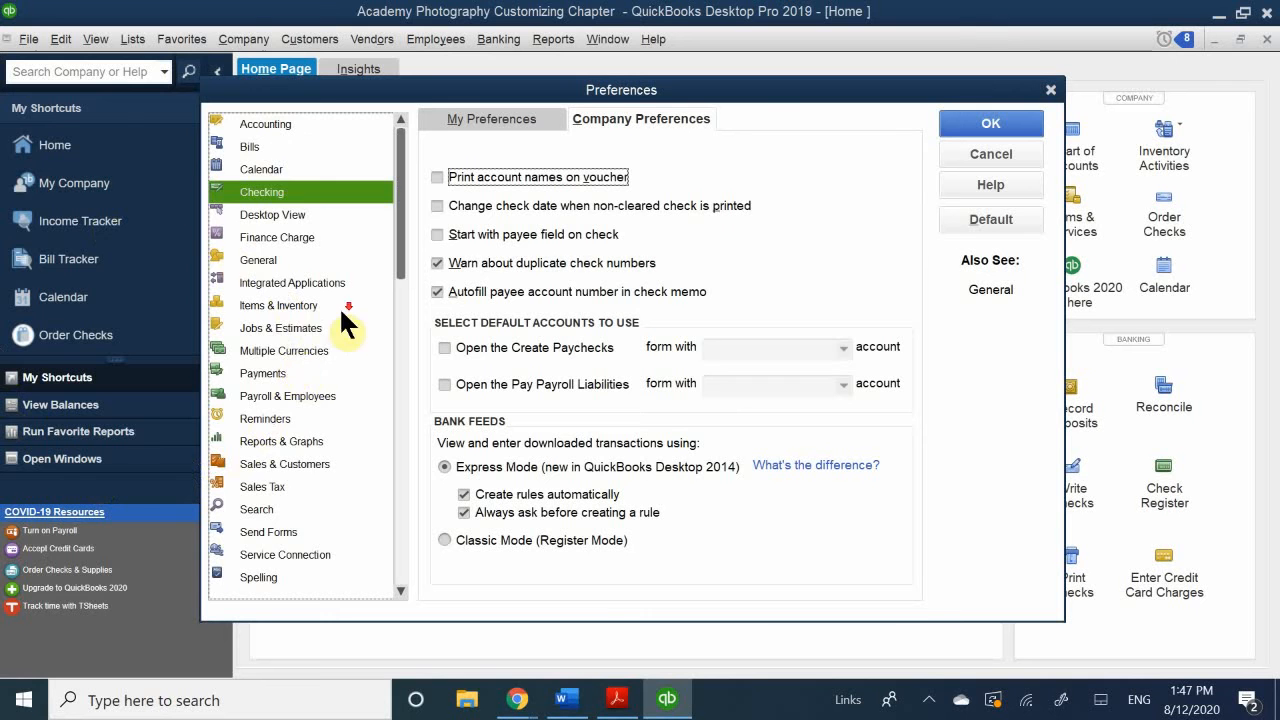
pyautogui.scroll(-1, 341, 310)
pyautogui.scroll(1, 359, 325)
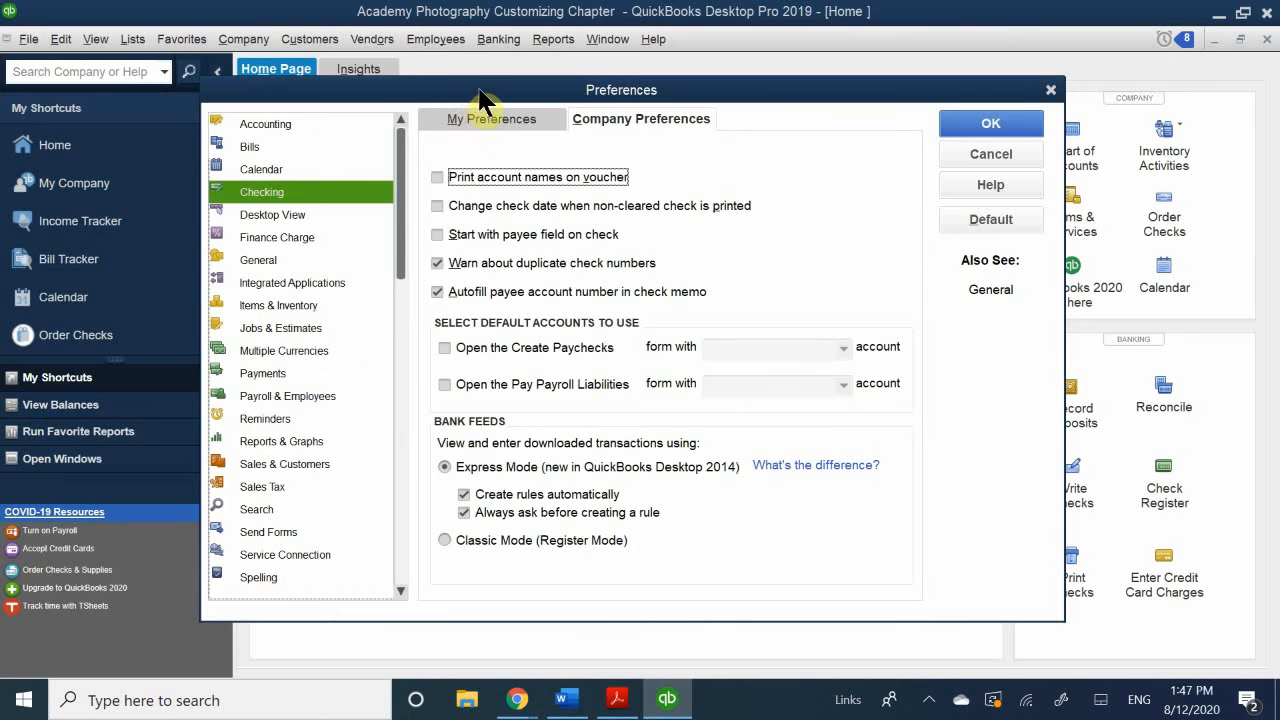
pyautogui.moveTo(479, 88); pyautogui.dragTo(0, 217)
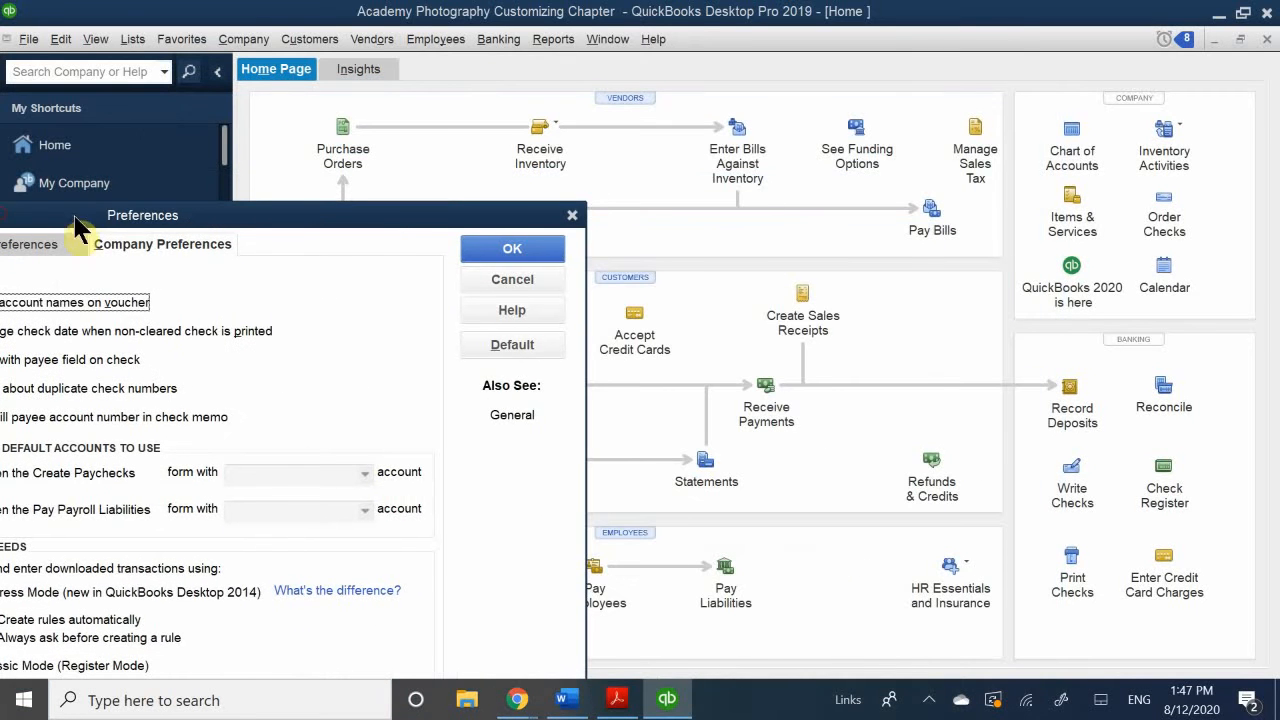
pyautogui.click(573, 216)
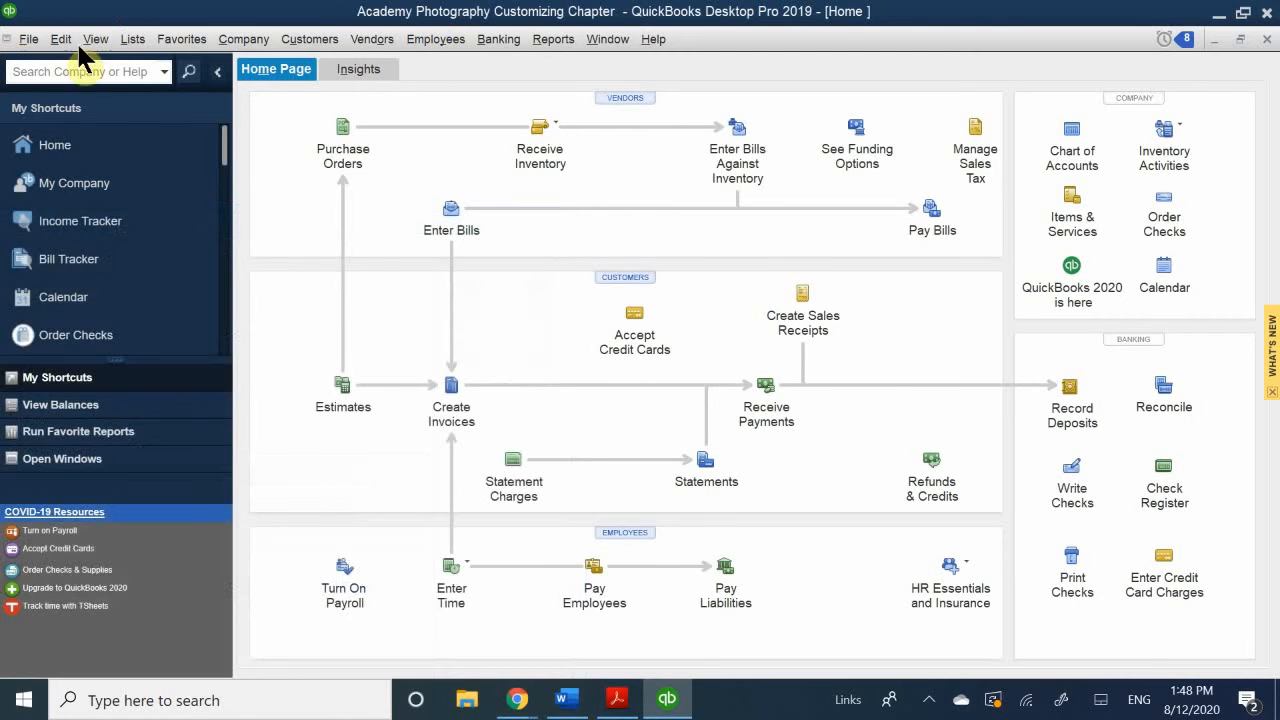
# Step: Look over the display options and switch the workspace to the One Window view
pyautogui.click(135, 40)
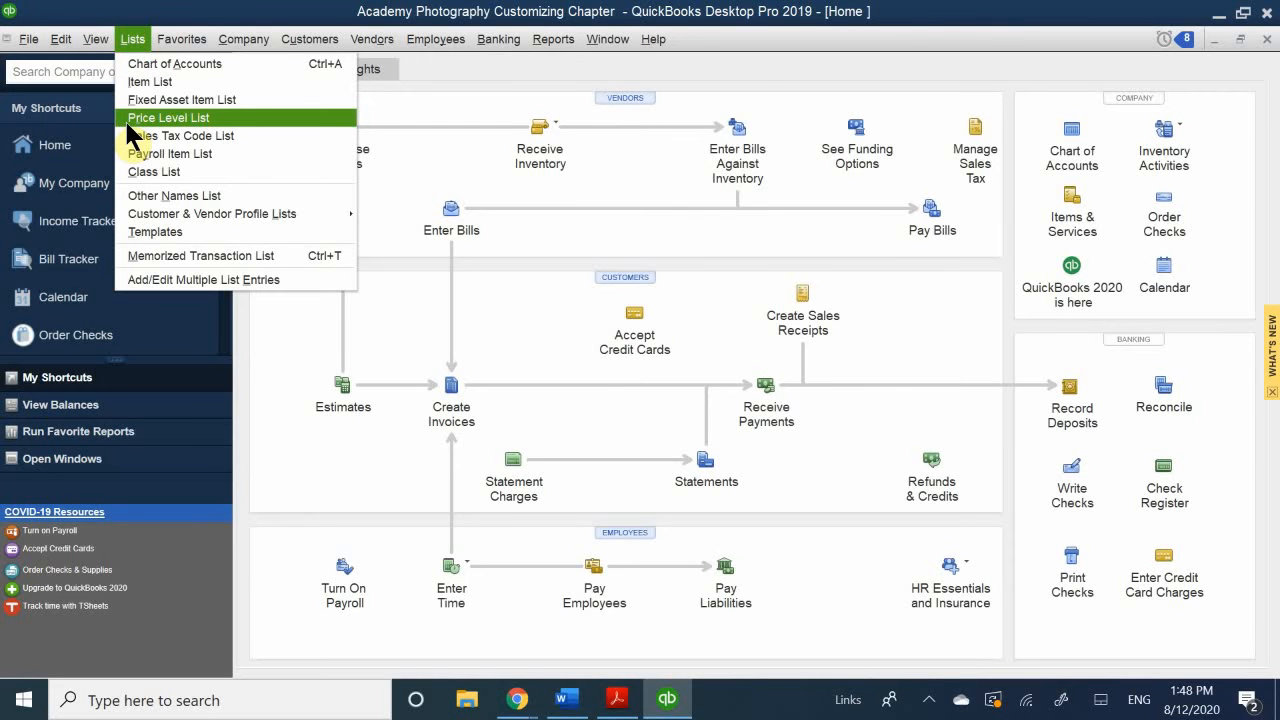
pyautogui.click(133, 39)
pyautogui.click(98, 39)
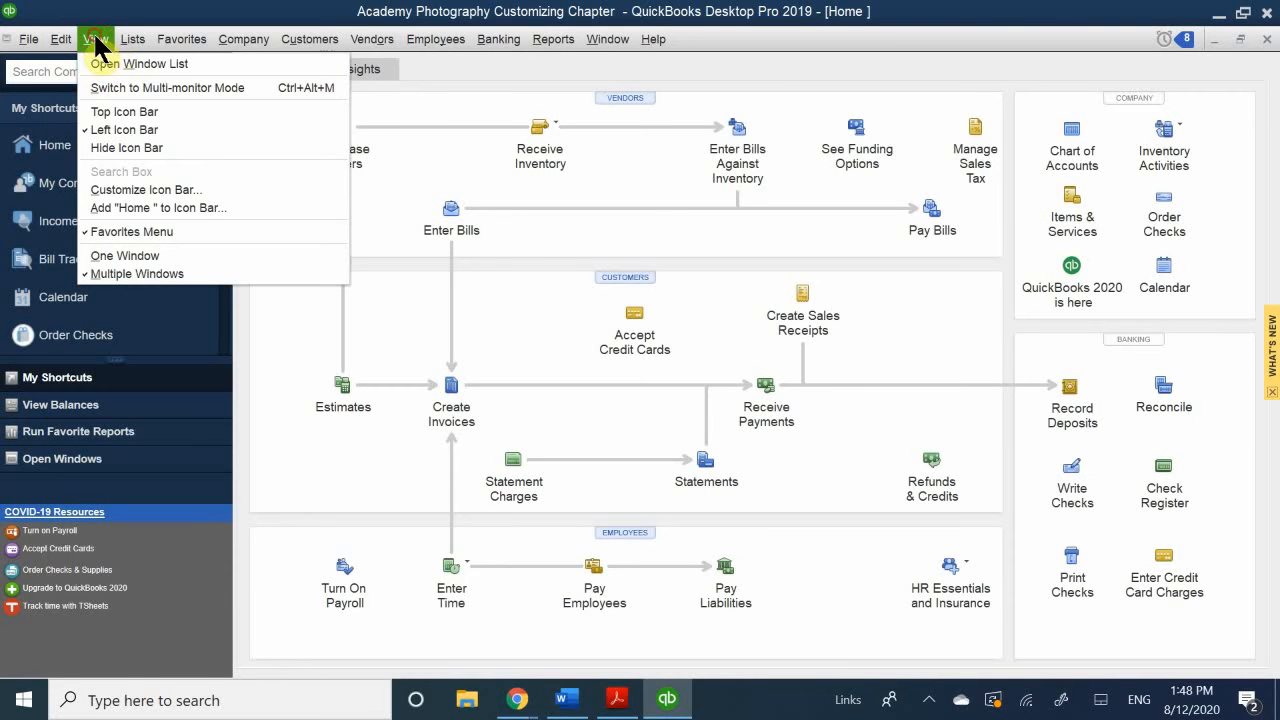
pyautogui.click(96, 40)
pyautogui.click(96, 40)
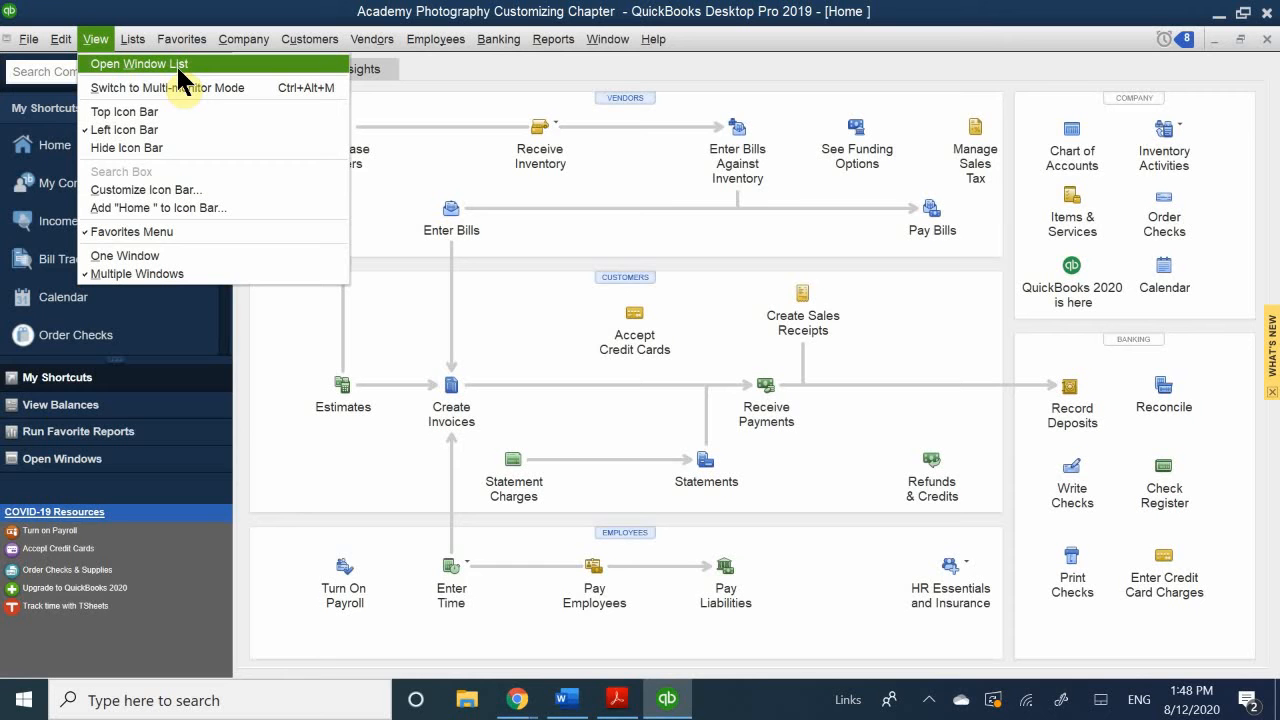
pyautogui.click(296, 262)
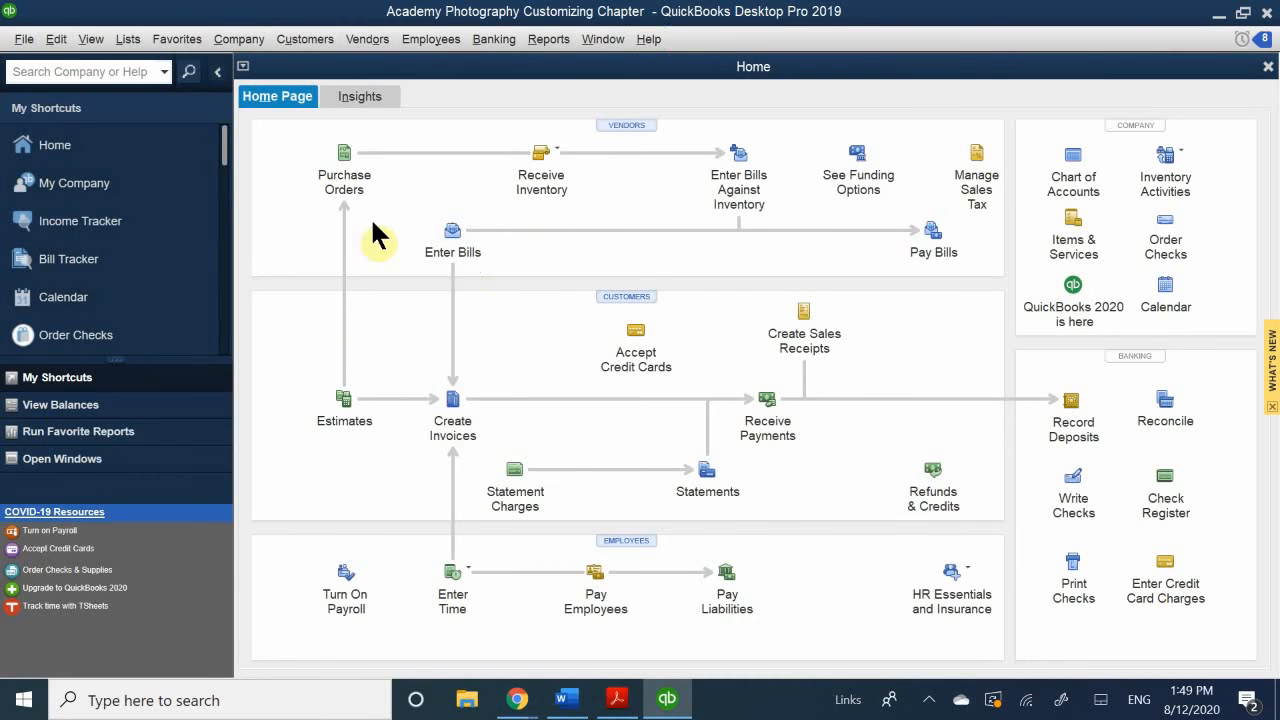
# Step: Open Enter Bills and the Income Tracker in turn, return through Home to Enter Bills, and clear the bill form
pyautogui.click(450, 240)
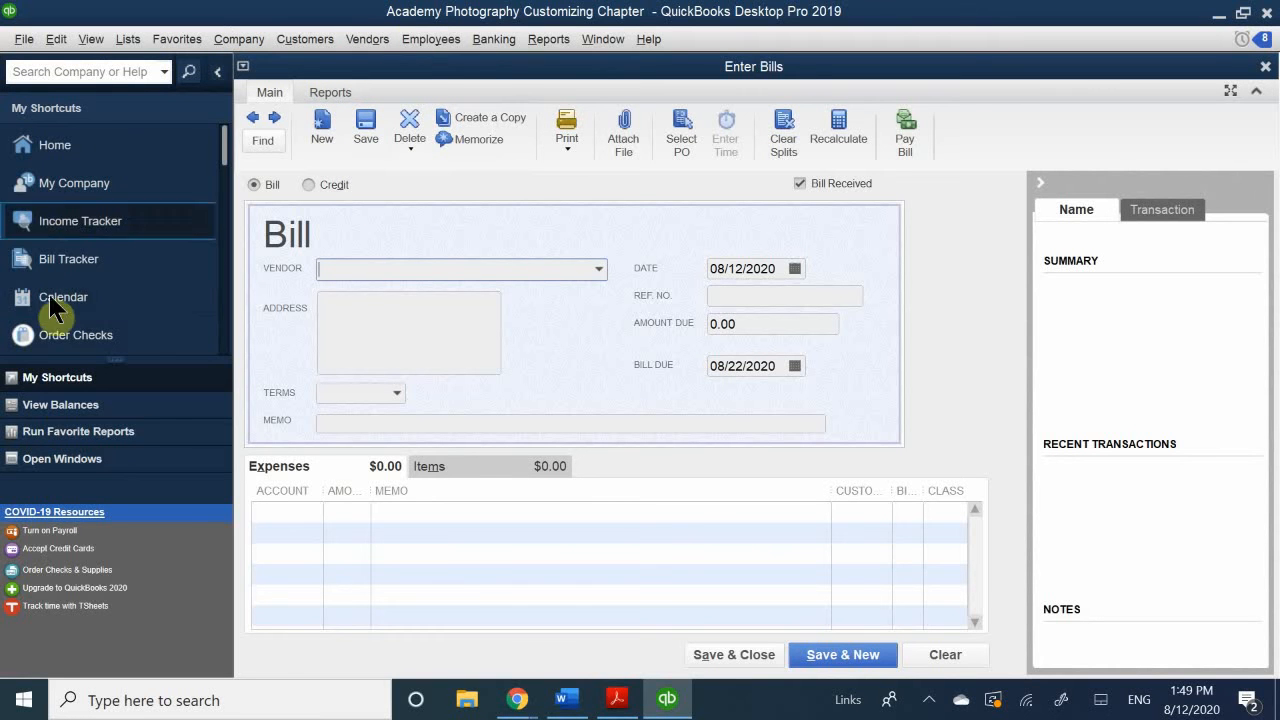
pyautogui.click(70, 221)
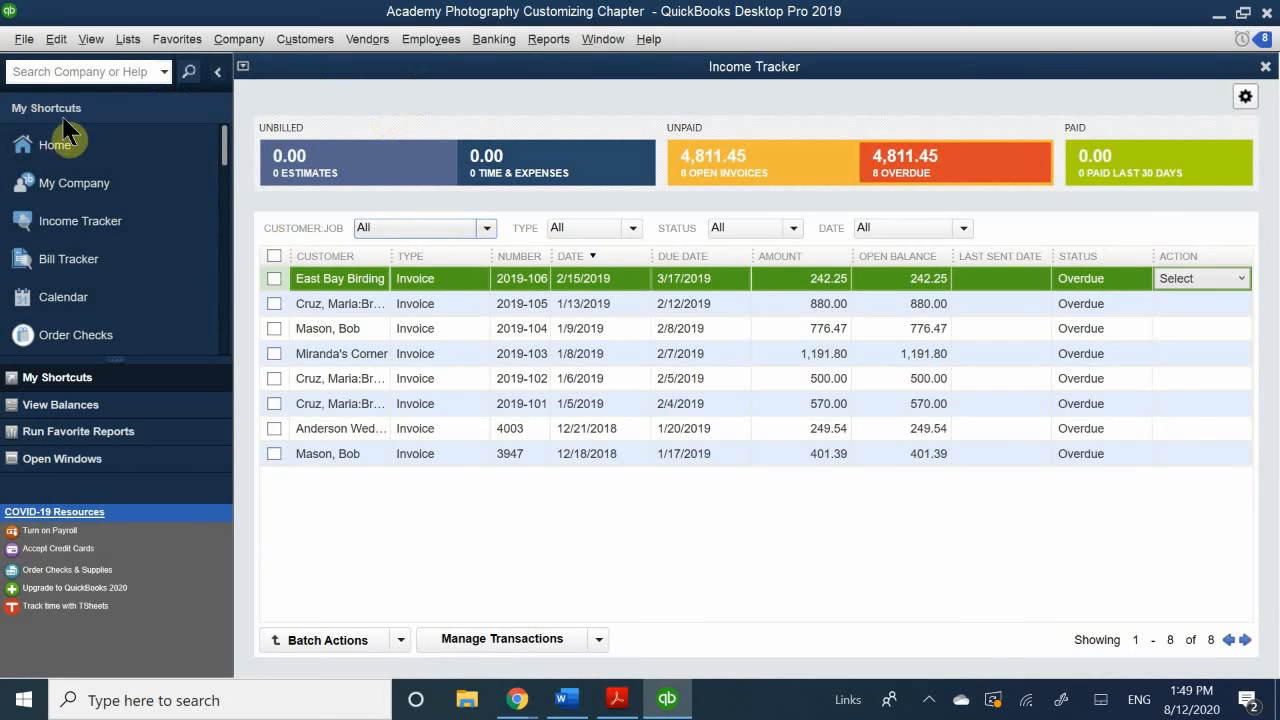
pyautogui.click(57, 146)
pyautogui.click(452, 245)
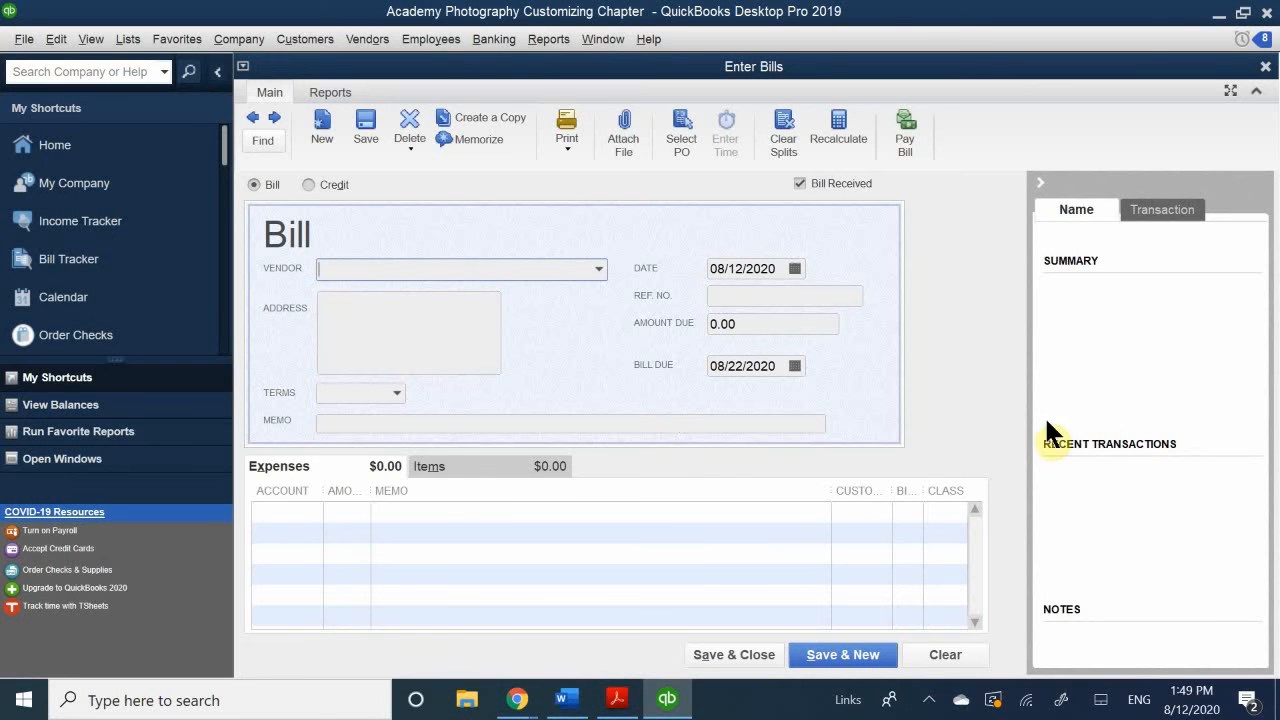
pyautogui.click(941, 664)
# Step: Switch to the Multiple Windows view and spread out the Enter Bills and Home windows so the Income Tracker shows too
pyautogui.click(86, 42)
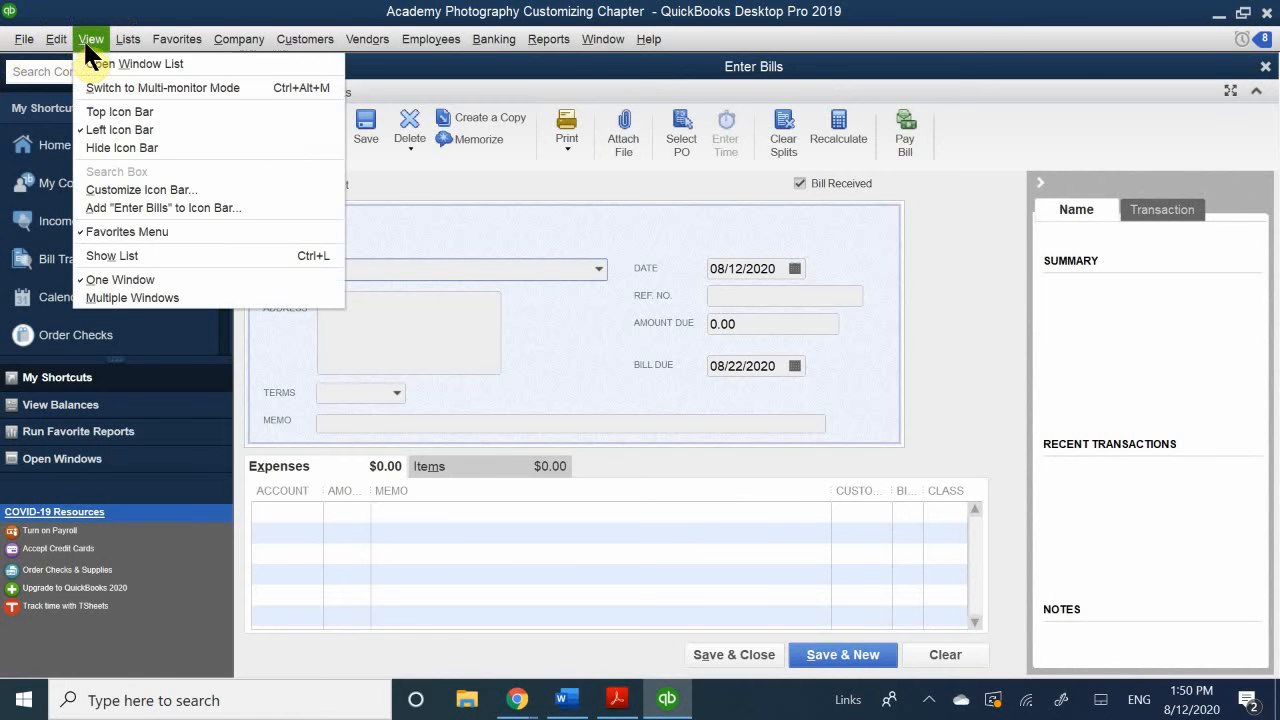
pyautogui.click(149, 296)
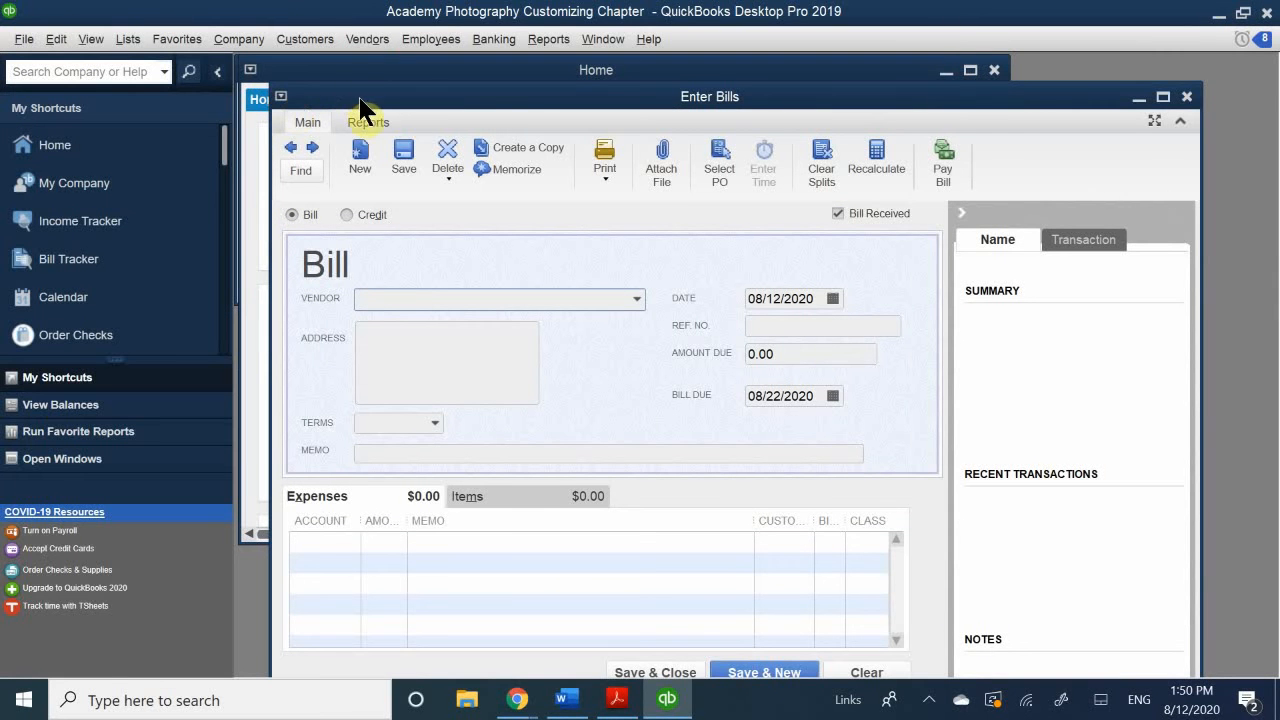
pyautogui.moveTo(360, 98); pyautogui.dragTo(878, 88)
pyautogui.click(523, 76)
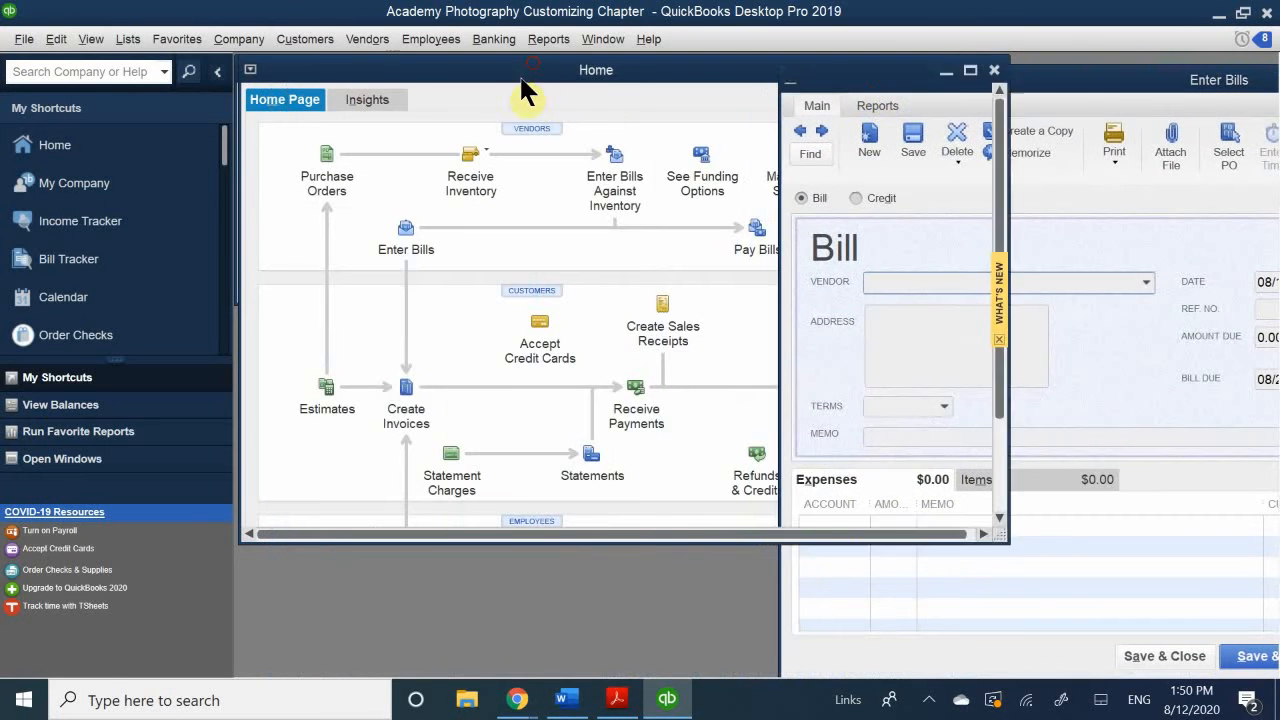
pyautogui.moveTo(521, 80); pyautogui.dragTo(296, 350)
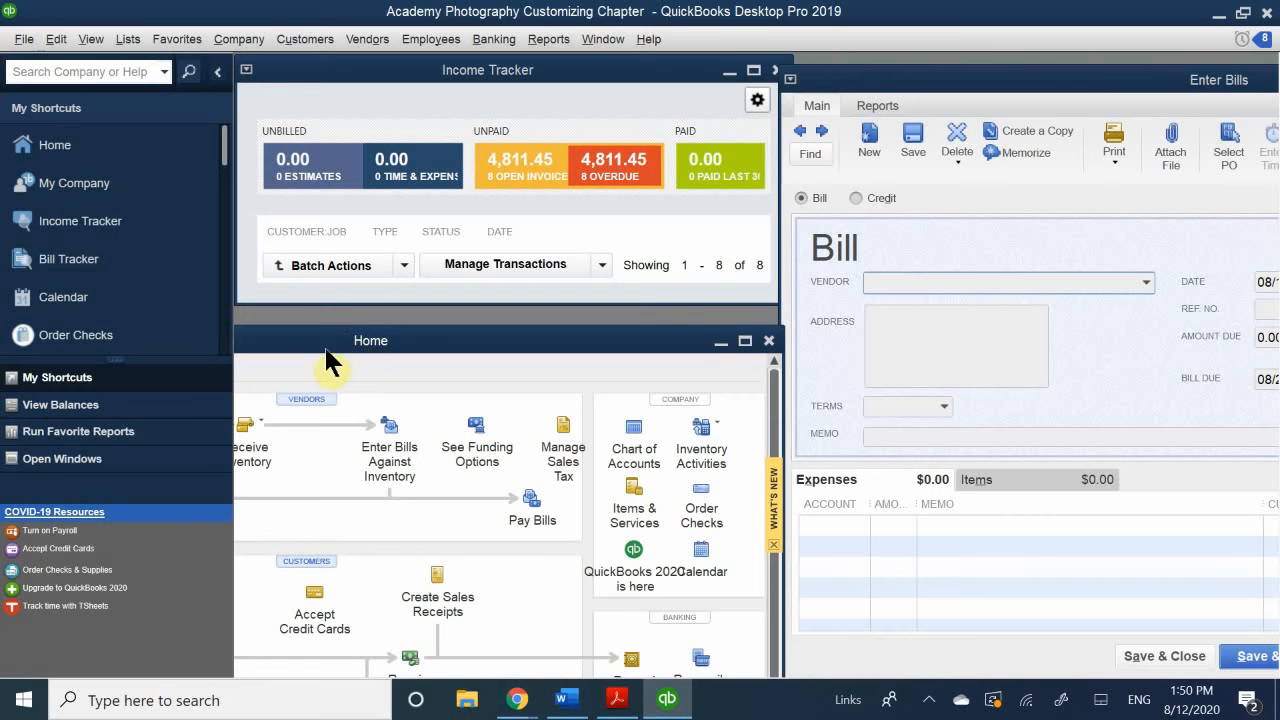
pyautogui.moveTo(326, 352); pyautogui.dragTo(580, 188)
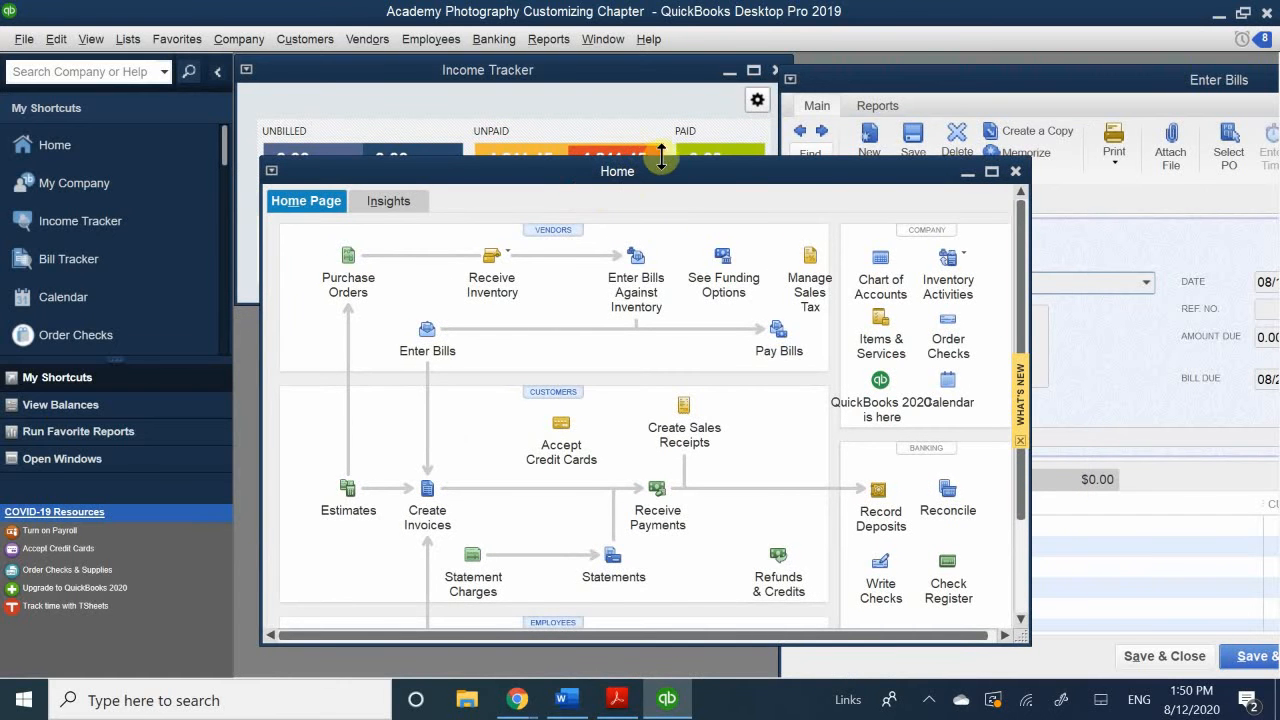
pyautogui.moveTo(671, 194); pyautogui.dragTo(655, 365)
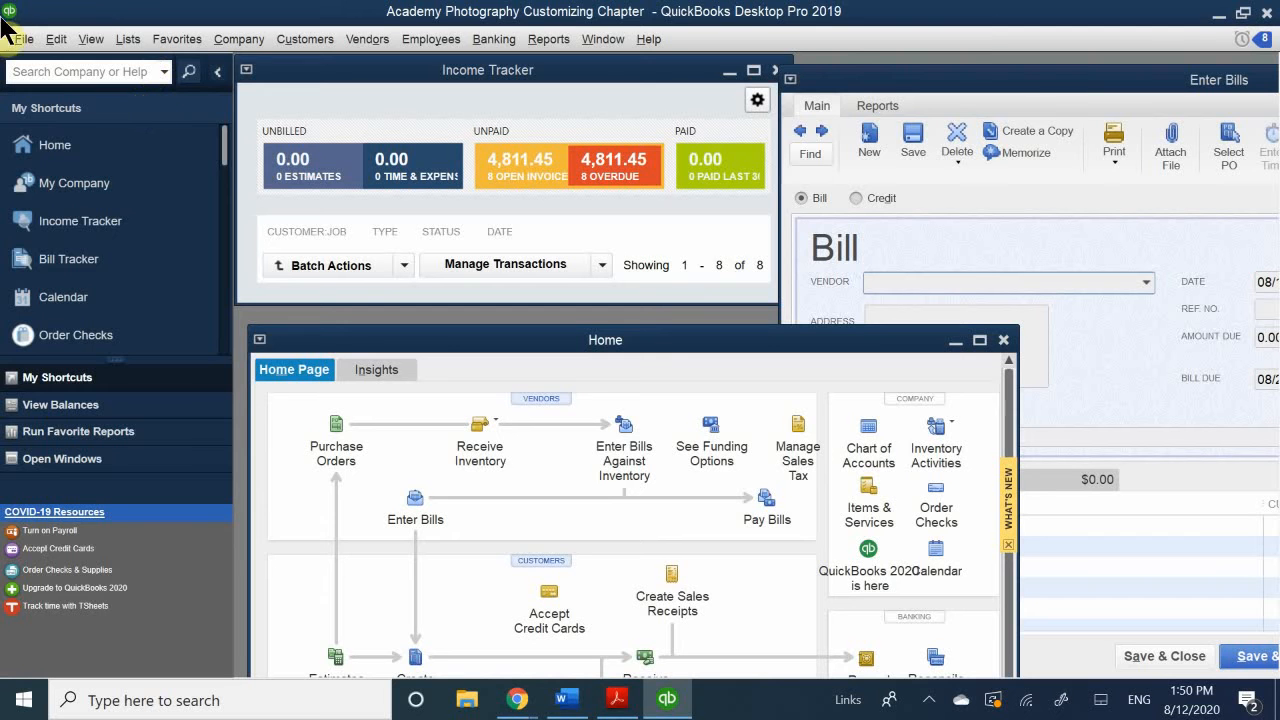
# Step: Open the personal Desktop View preferences and set the desktop option to Don't save the desktop
pyautogui.click(56, 45)
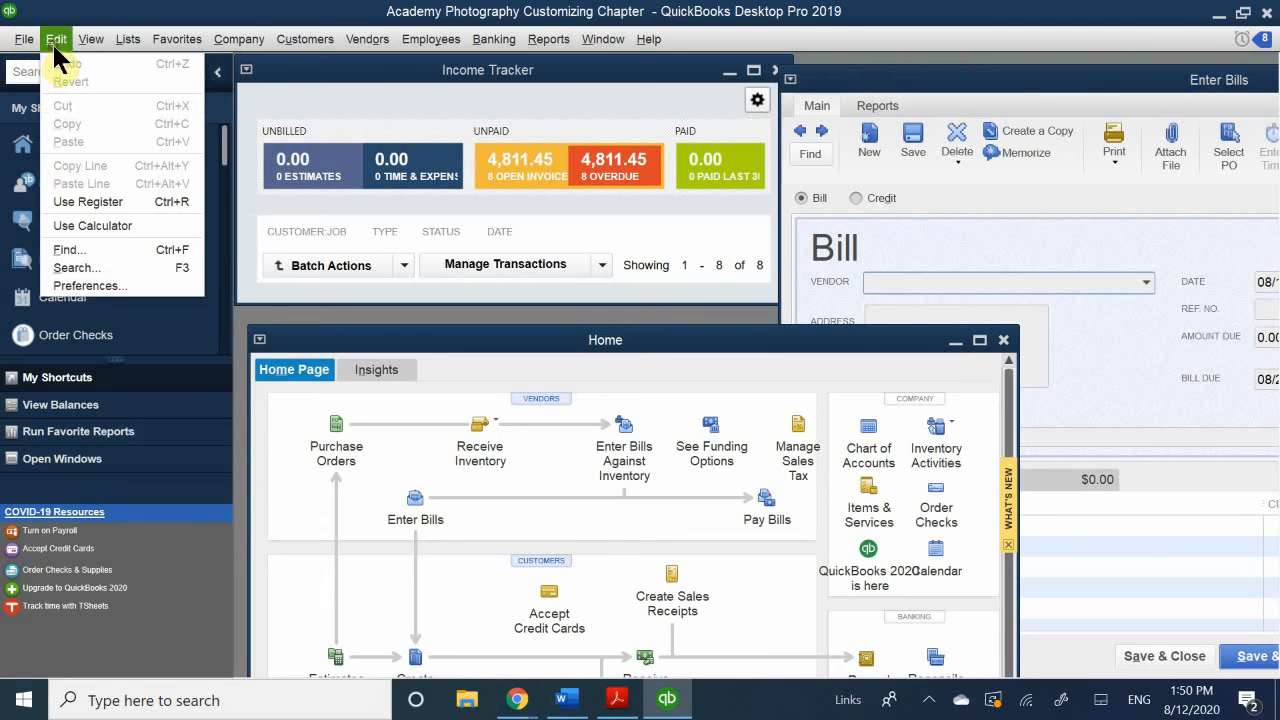
pyautogui.click(150, 285)
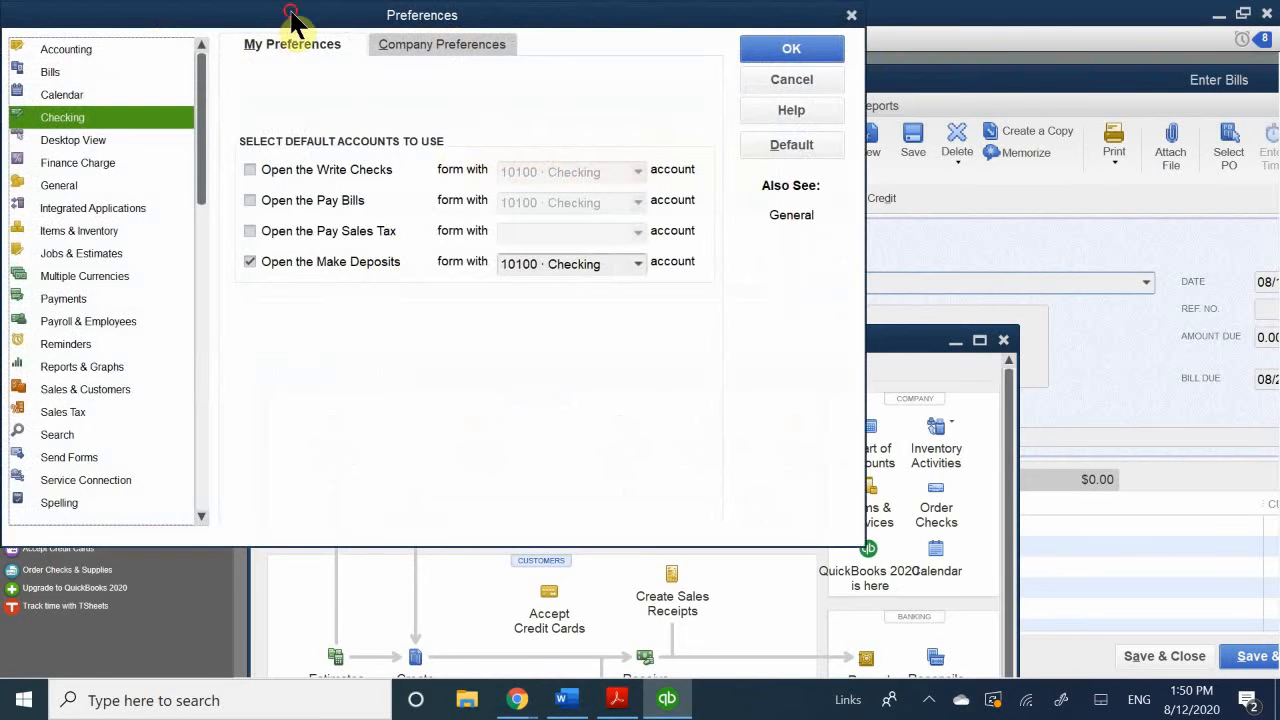
pyautogui.moveTo(286, 20); pyautogui.dragTo(555, 23)
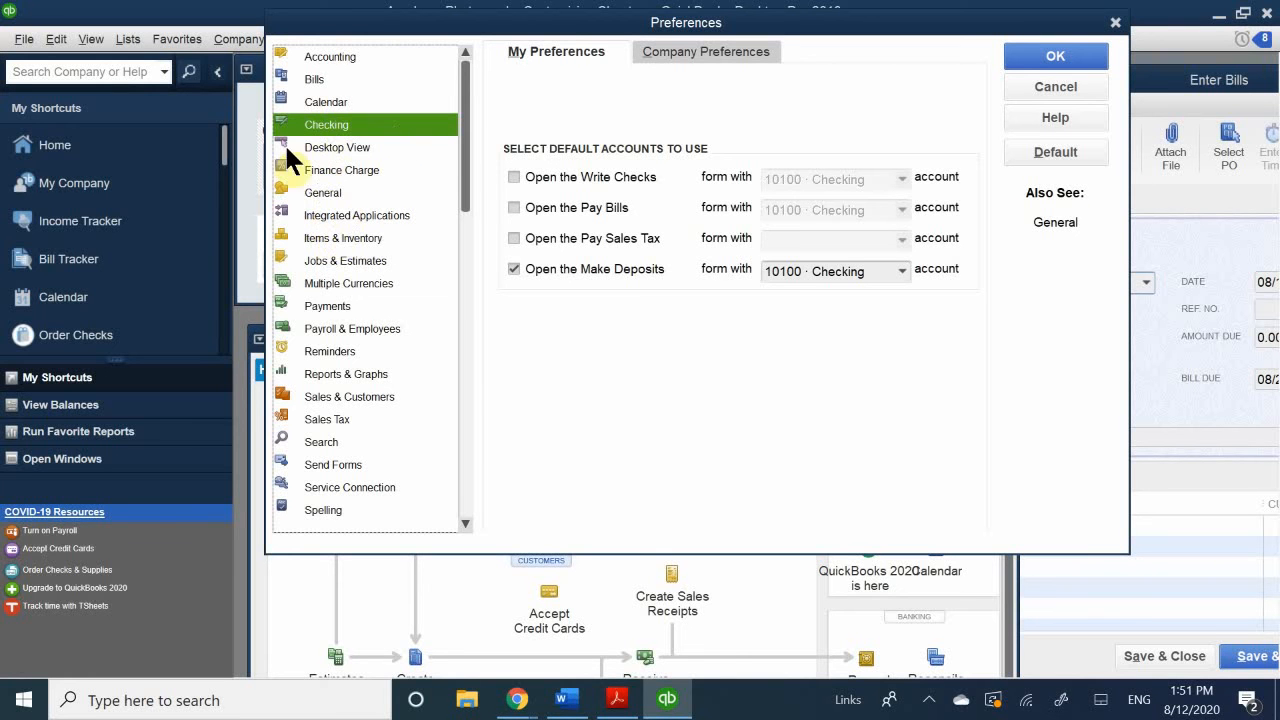
pyautogui.click(336, 147)
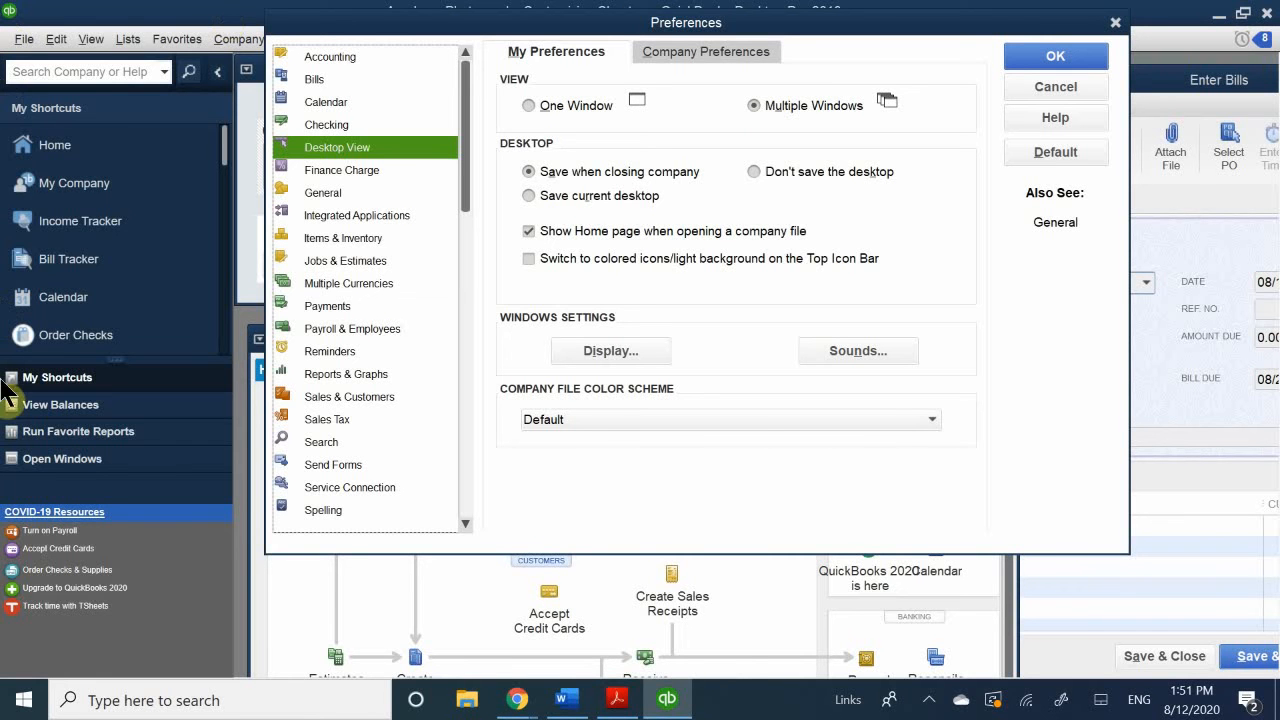
pyautogui.click(444, 350)
pyautogui.click(790, 173)
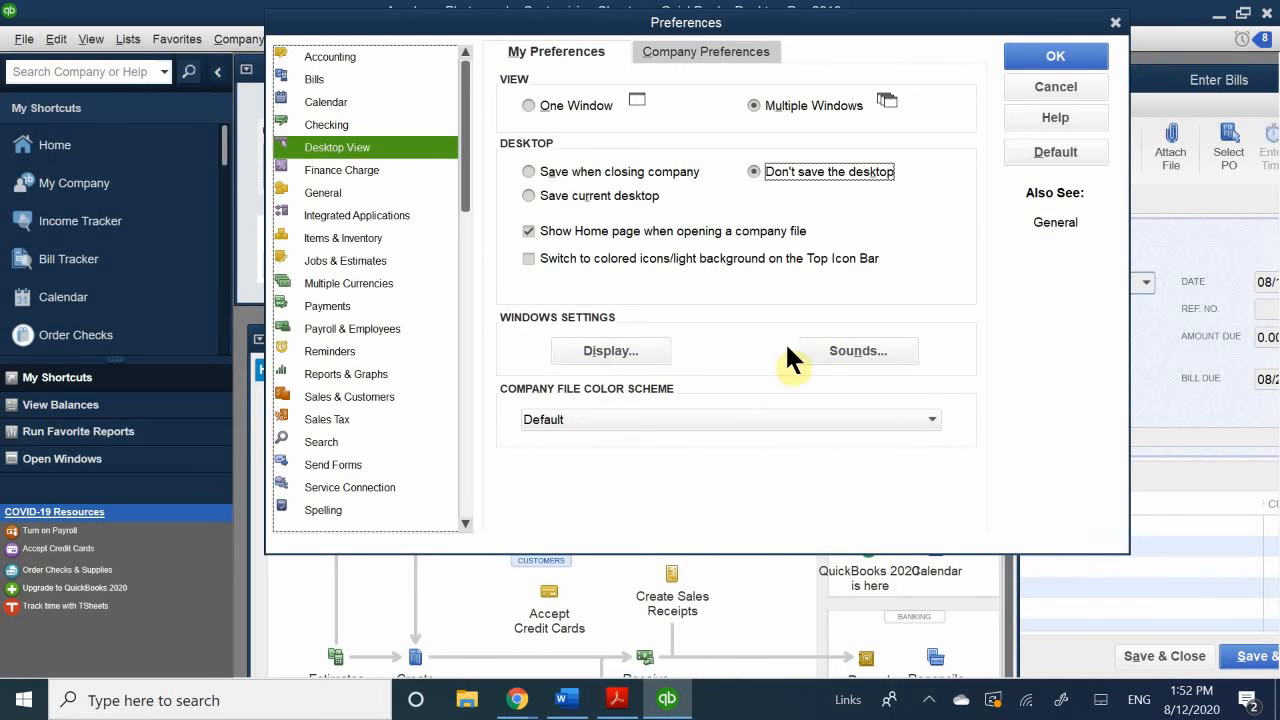
# Step: View the Windows sound settings from the Desktop View preferences and close them without changes
pyautogui.click(850, 358)
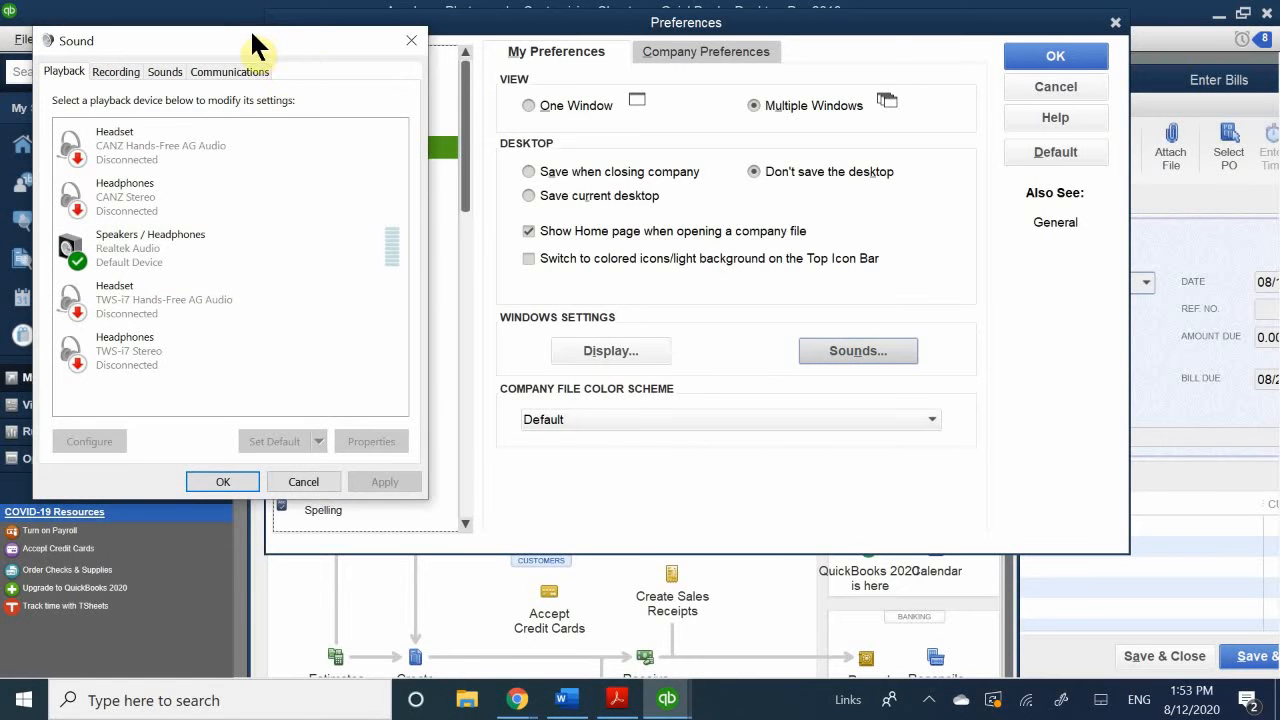
pyautogui.moveTo(253, 32); pyautogui.dragTo(442, 137)
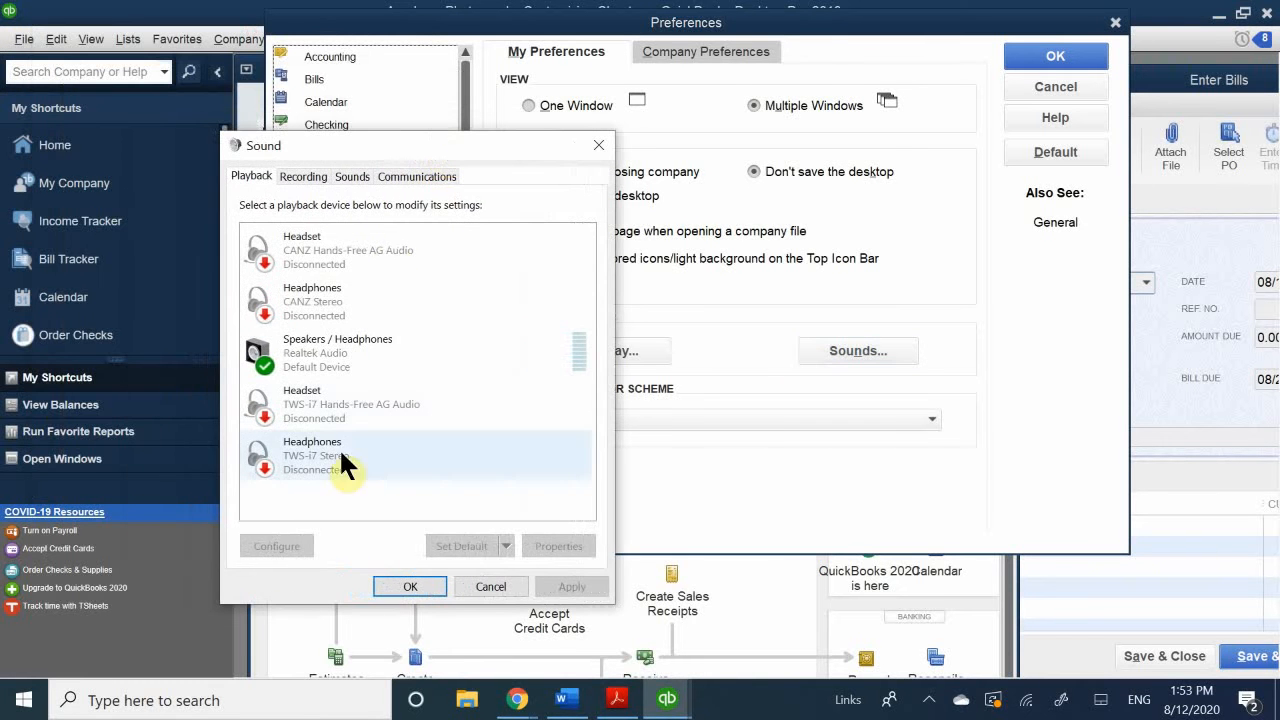
pyautogui.click(598, 146)
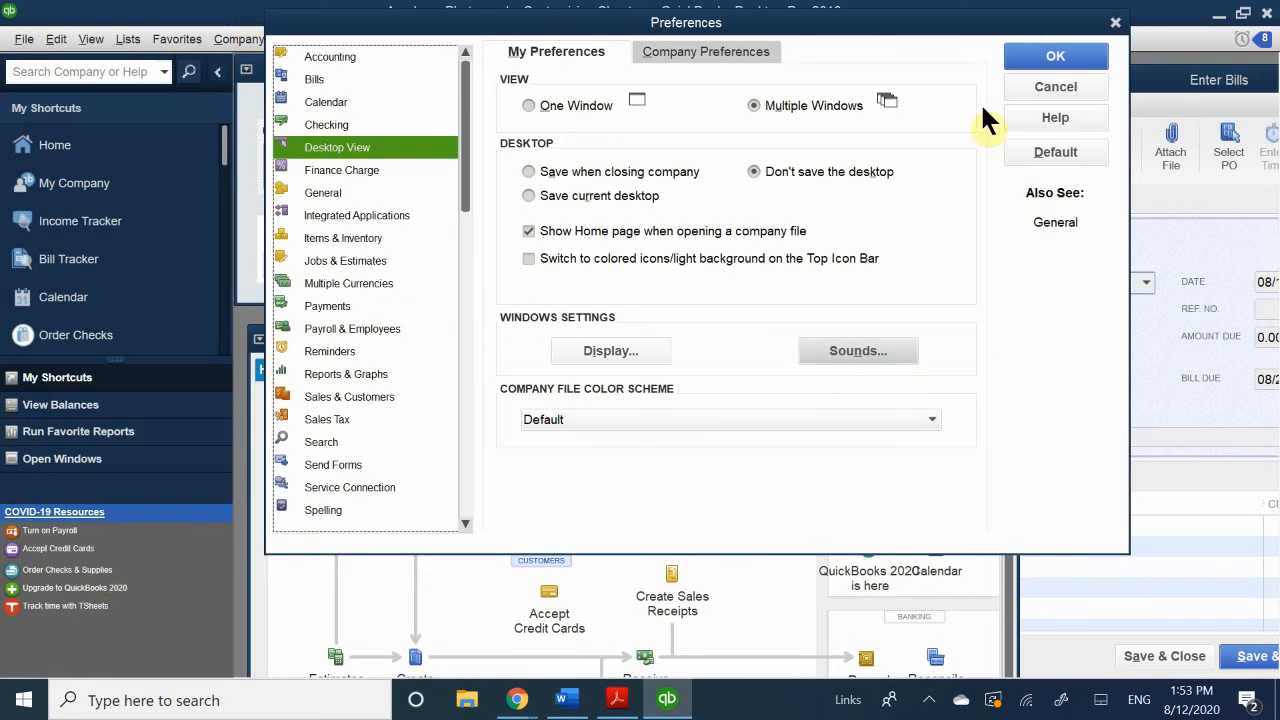
# Step: Examine the company preferences for Desktop View and return to the personal ones
pyautogui.click(547, 52)
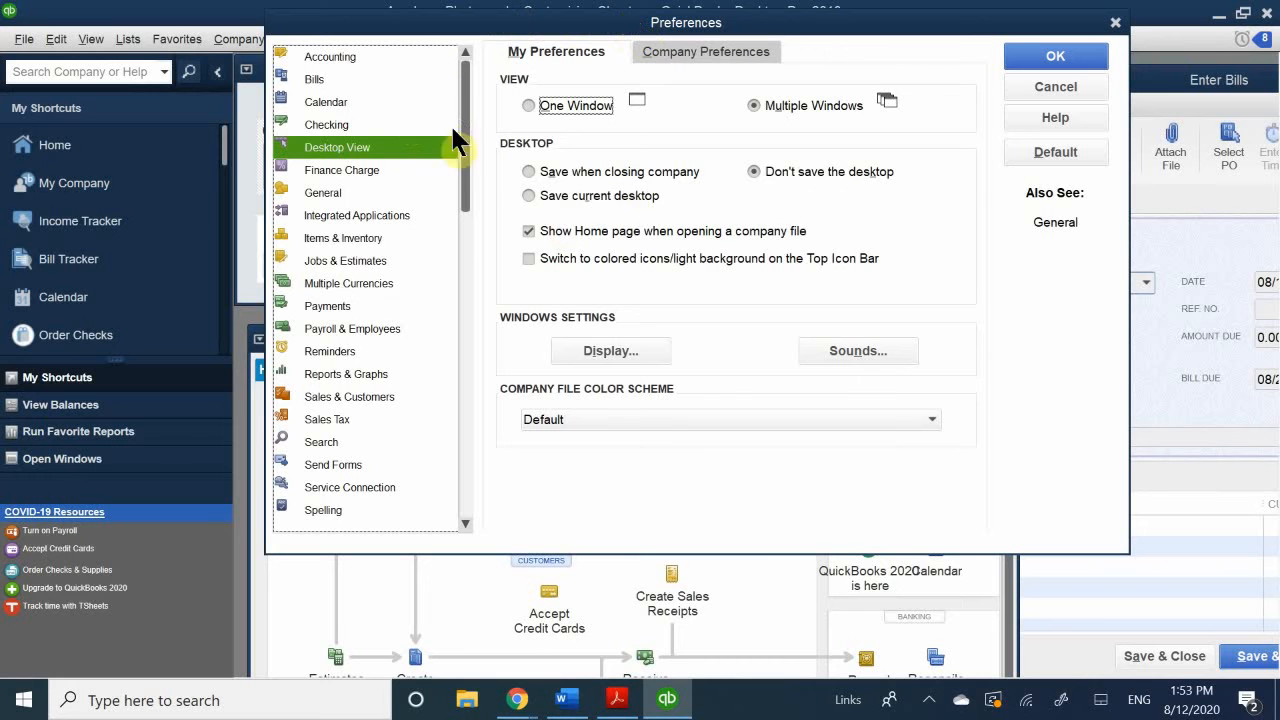
pyautogui.click(679, 50)
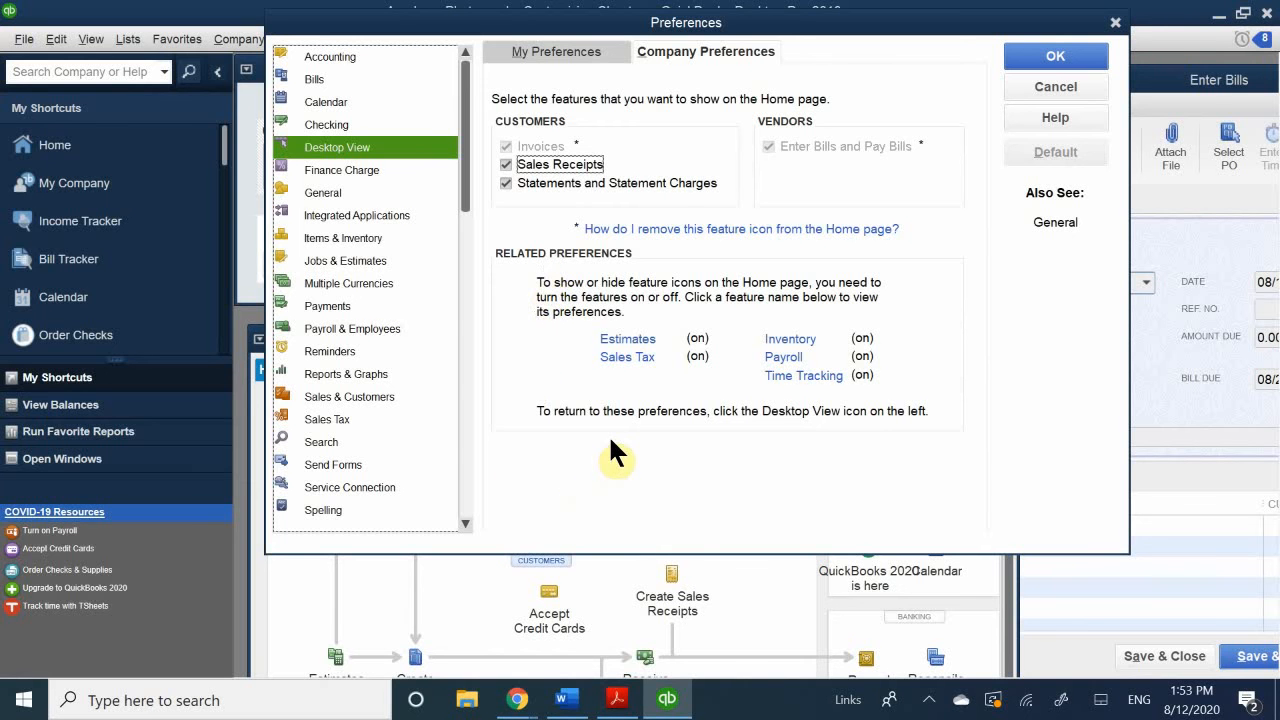
pyautogui.click(554, 52)
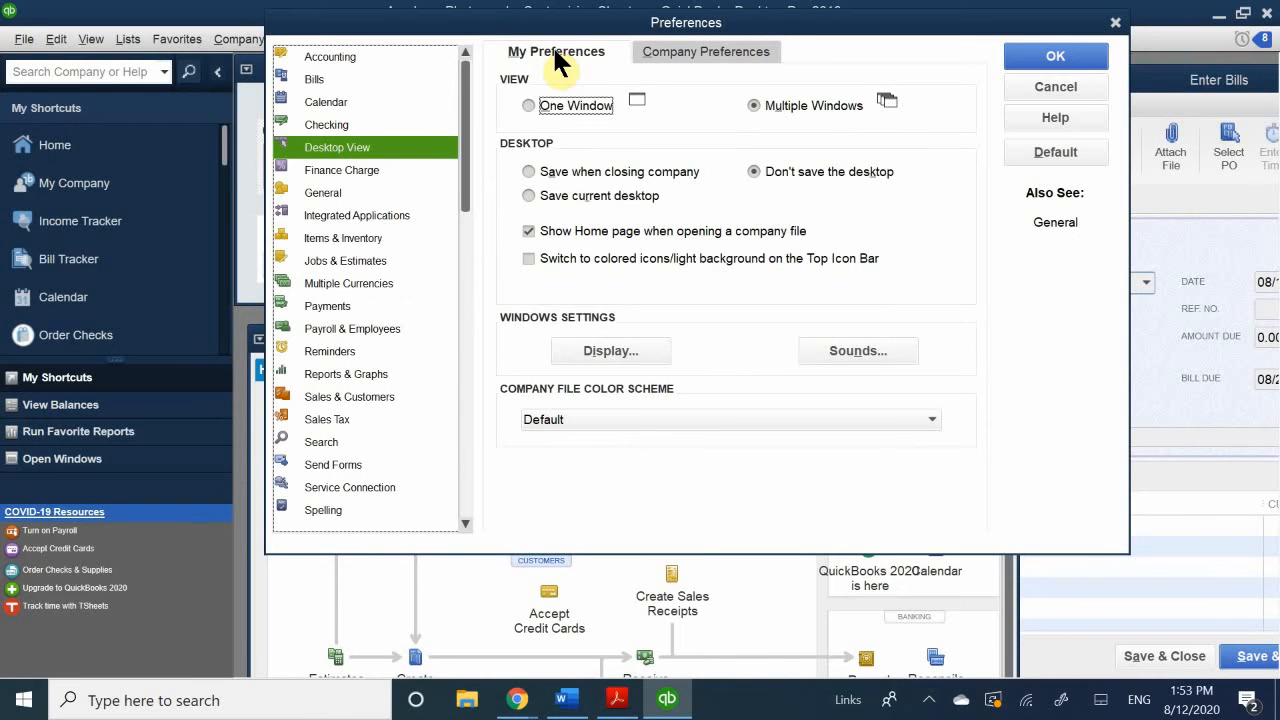
# Step: Set the company file color scheme to Orange, enable colored icons/light background on the Top Icon Bar, and save the preferences
pyautogui.click(543, 420)
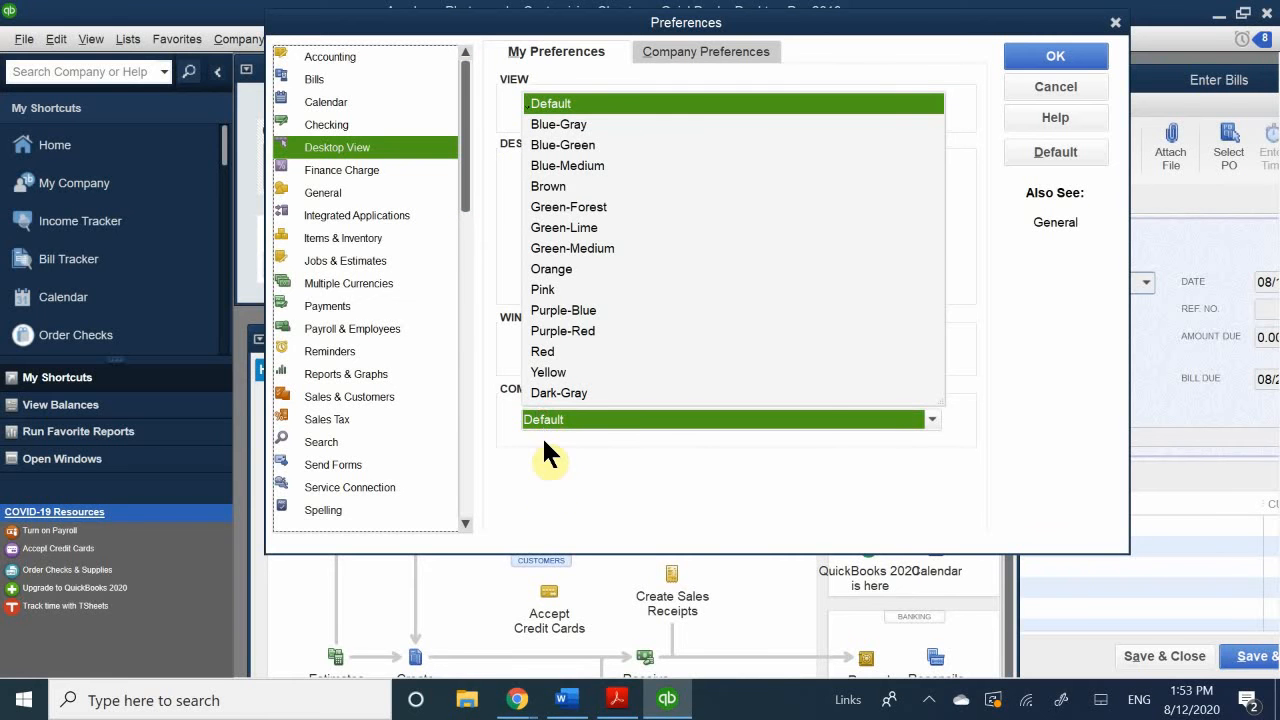
pyautogui.click(568, 462)
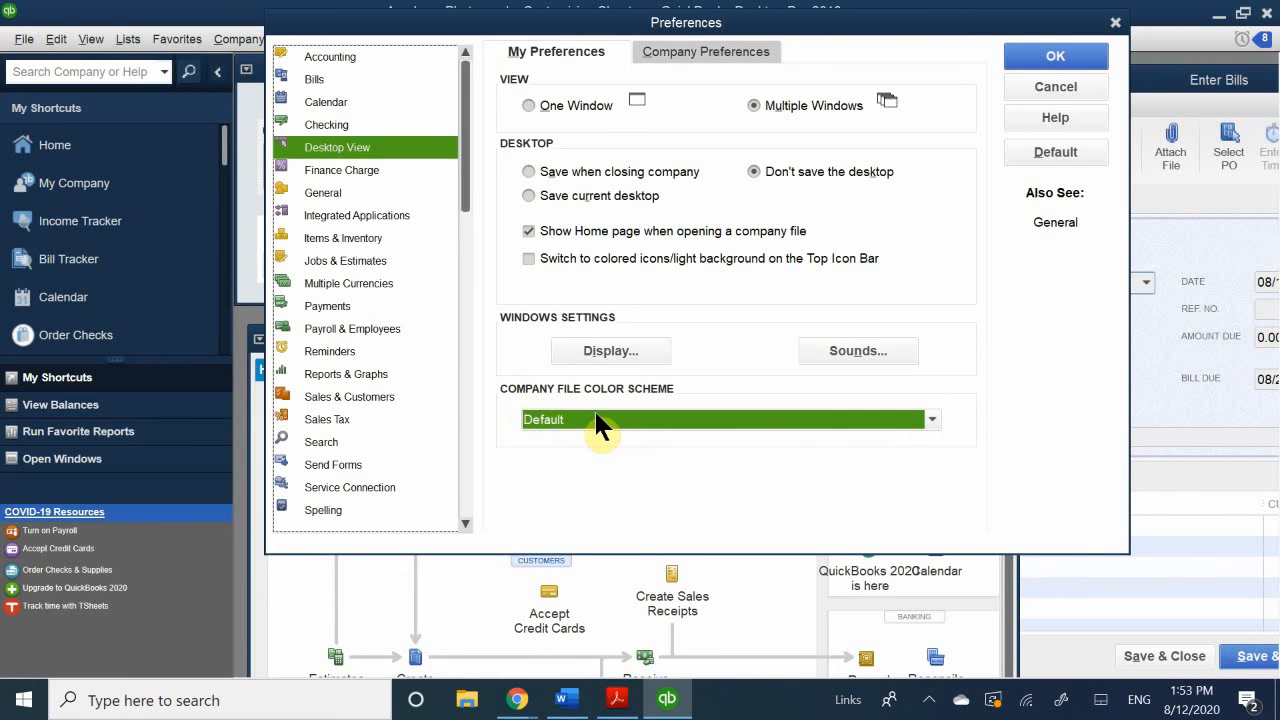
pyautogui.click(598, 425)
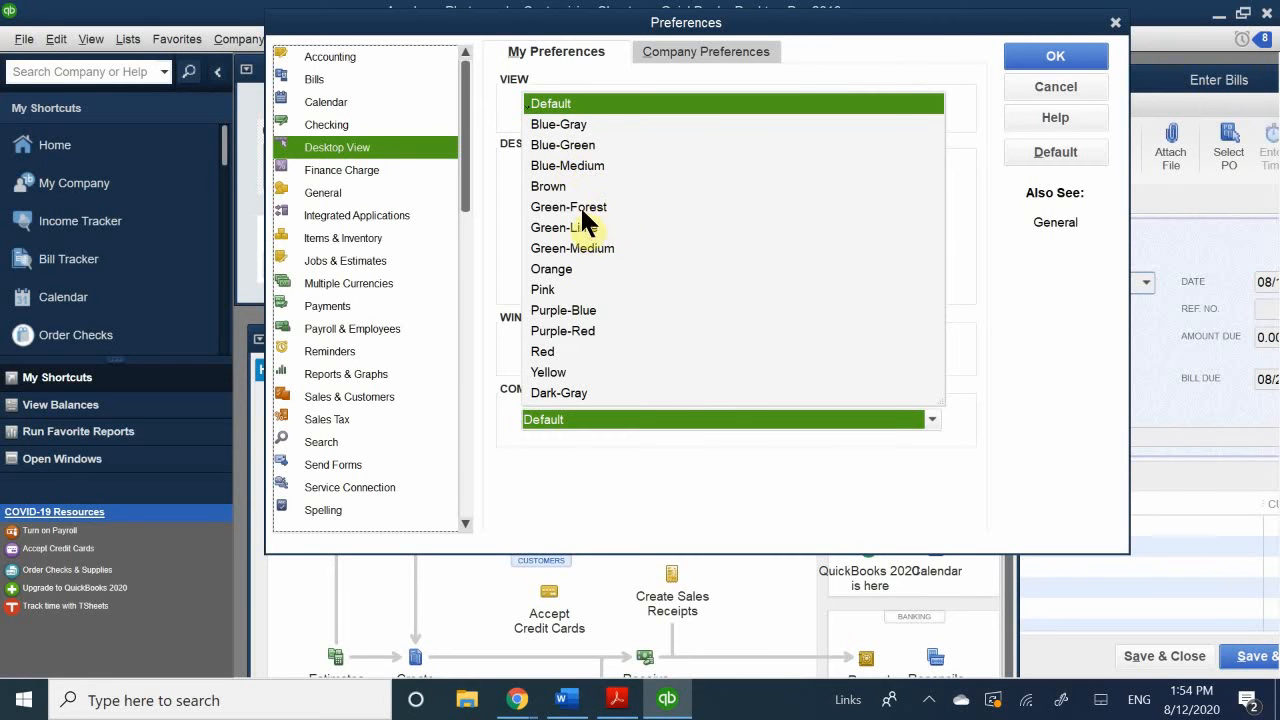
pyautogui.click(553, 265)
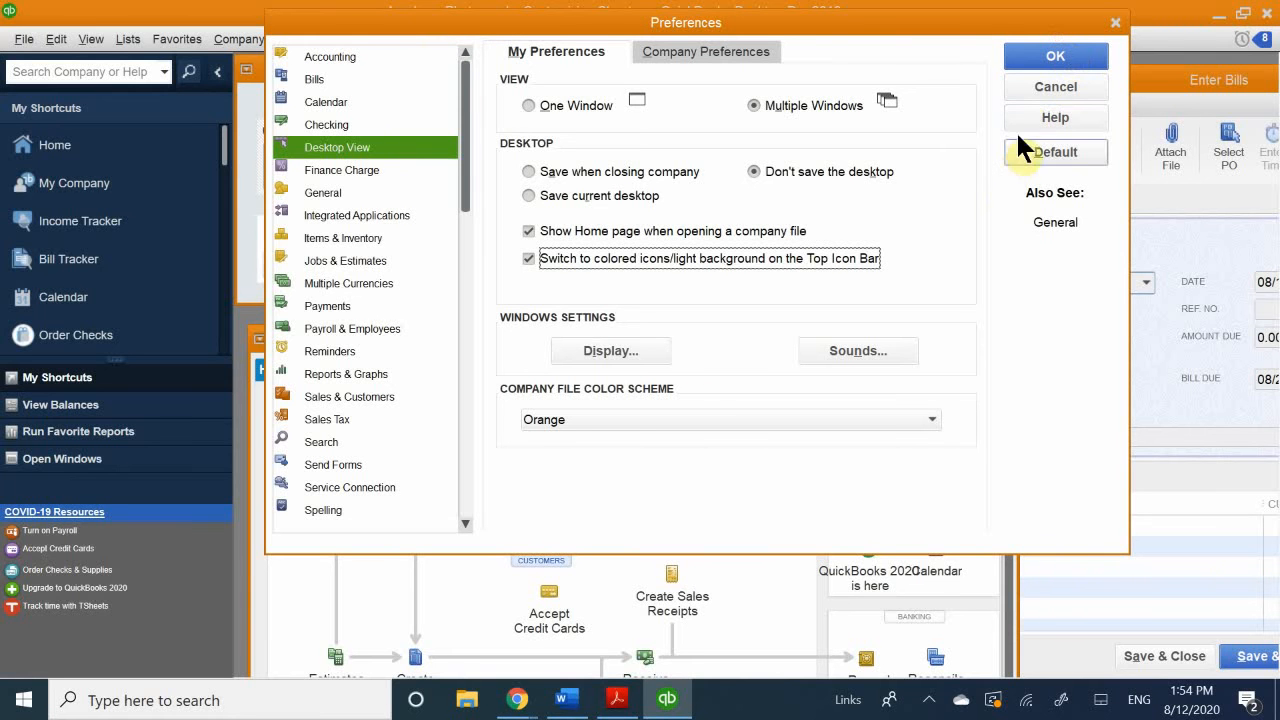
pyautogui.click(1036, 52)
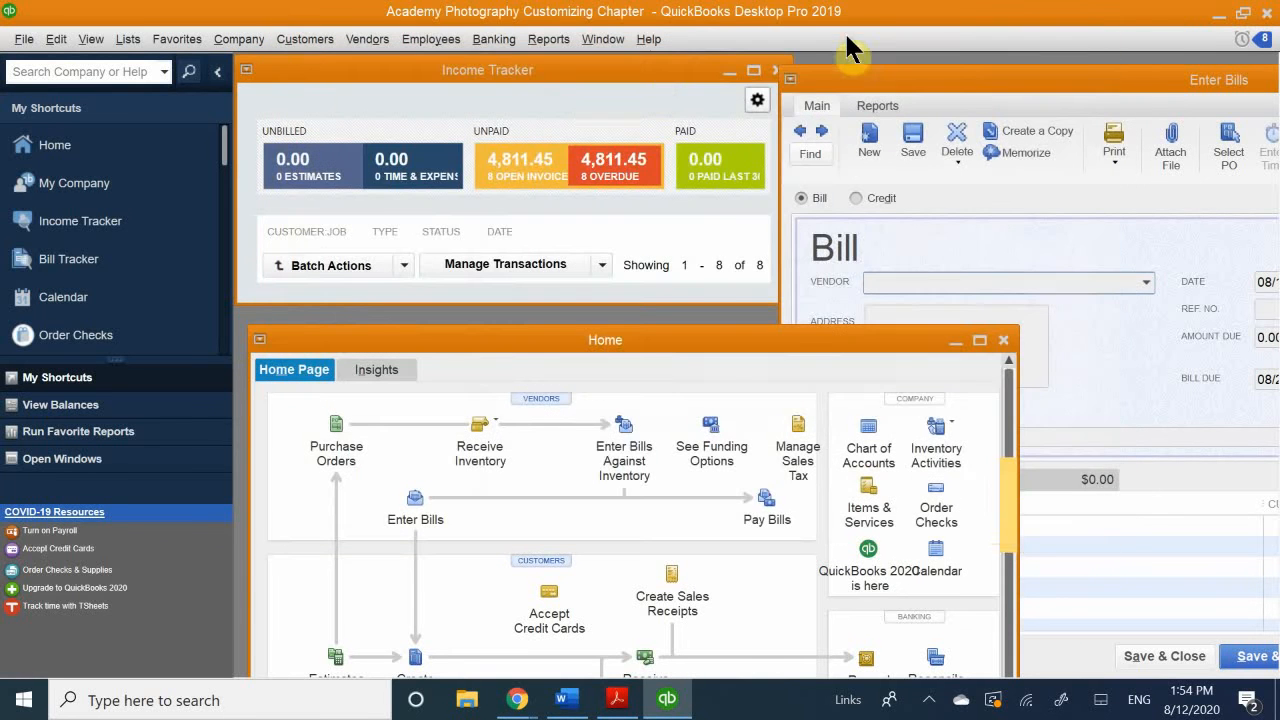
# Step: Move and close the Income Tracker, Home and Enter Bills windows, maximizing Enter Bills before closing it
pyautogui.moveTo(555, 72); pyautogui.dragTo(563, 198)
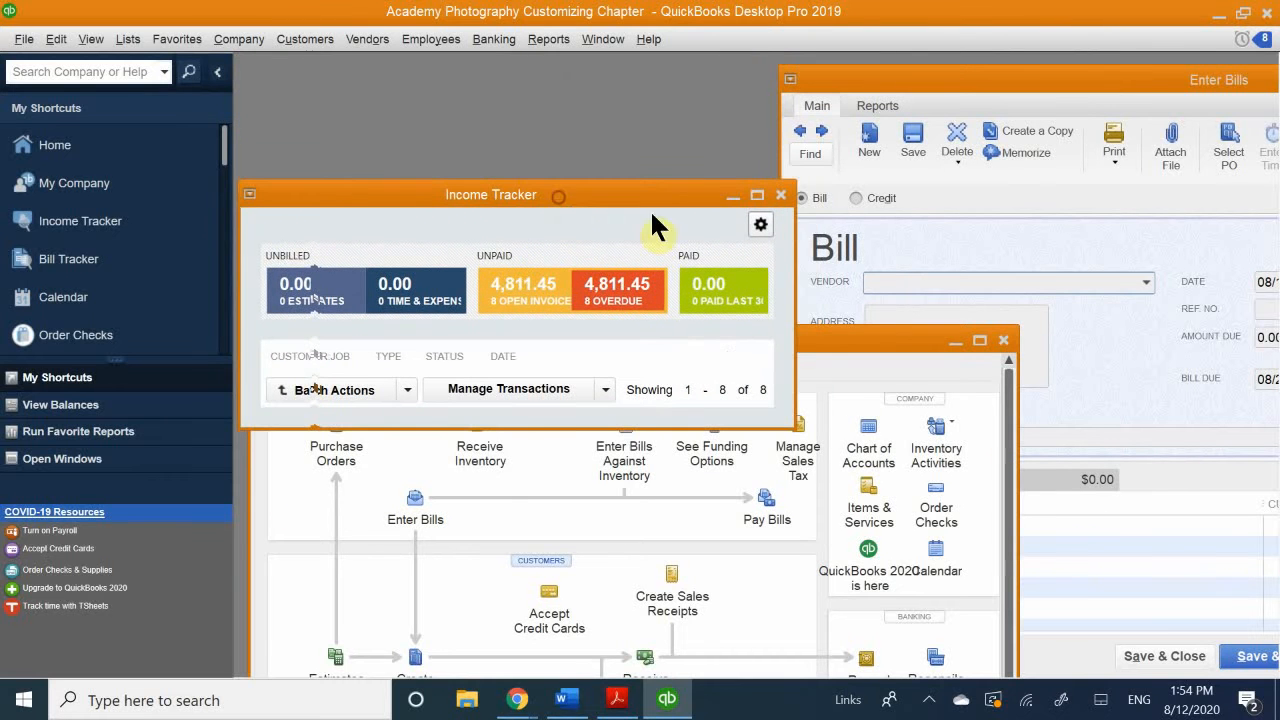
pyautogui.click(780, 194)
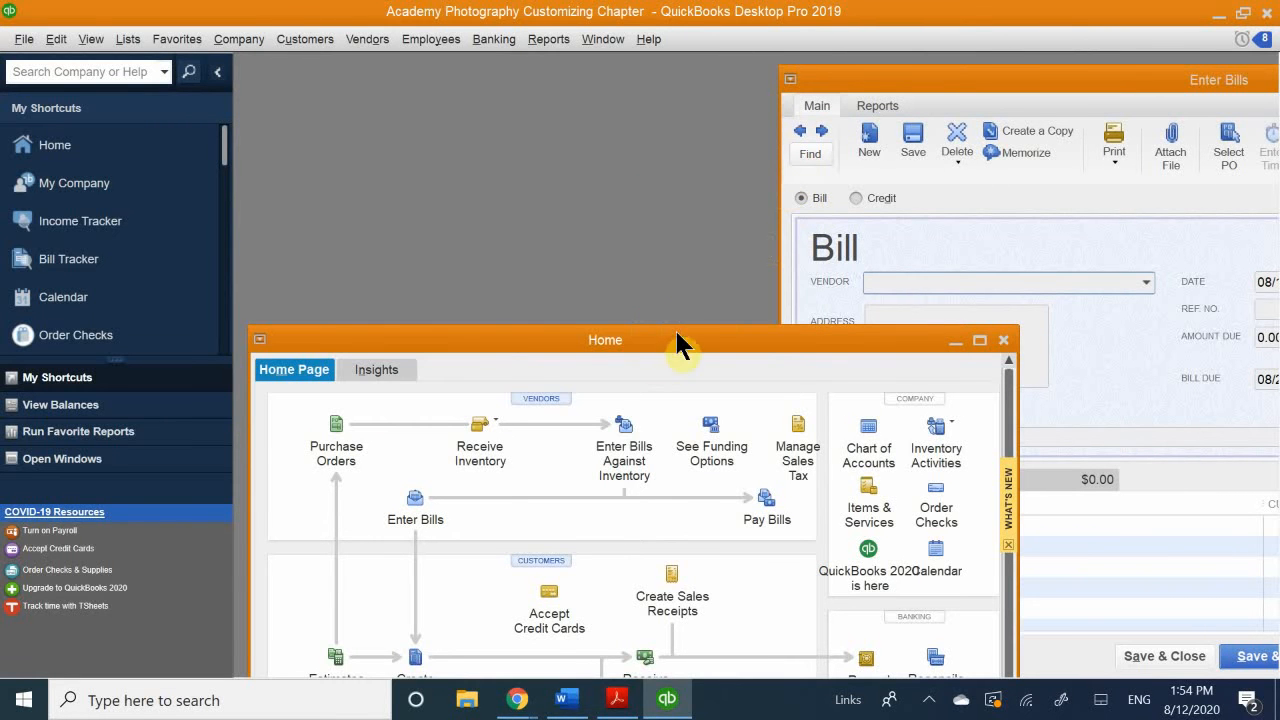
pyautogui.moveTo(676, 334); pyautogui.dragTo(508, 288)
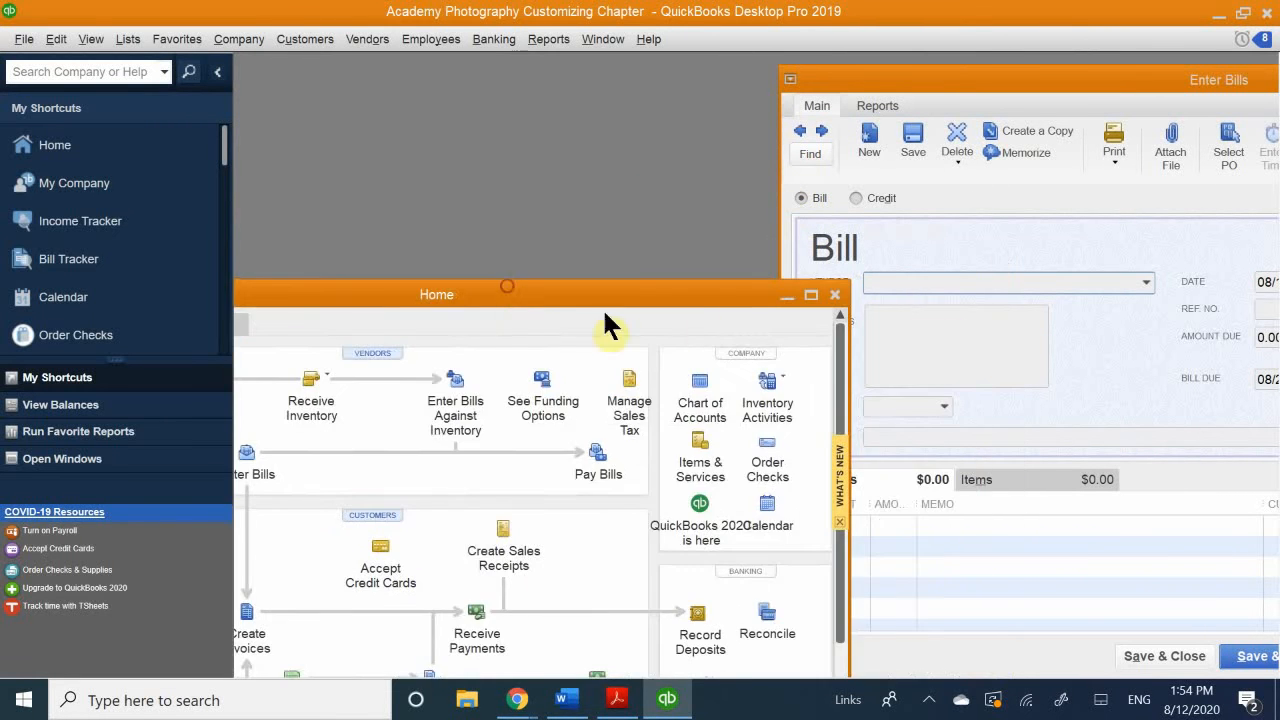
pyautogui.click(829, 288)
pyautogui.moveTo(874, 78); pyautogui.dragTo(360, 94)
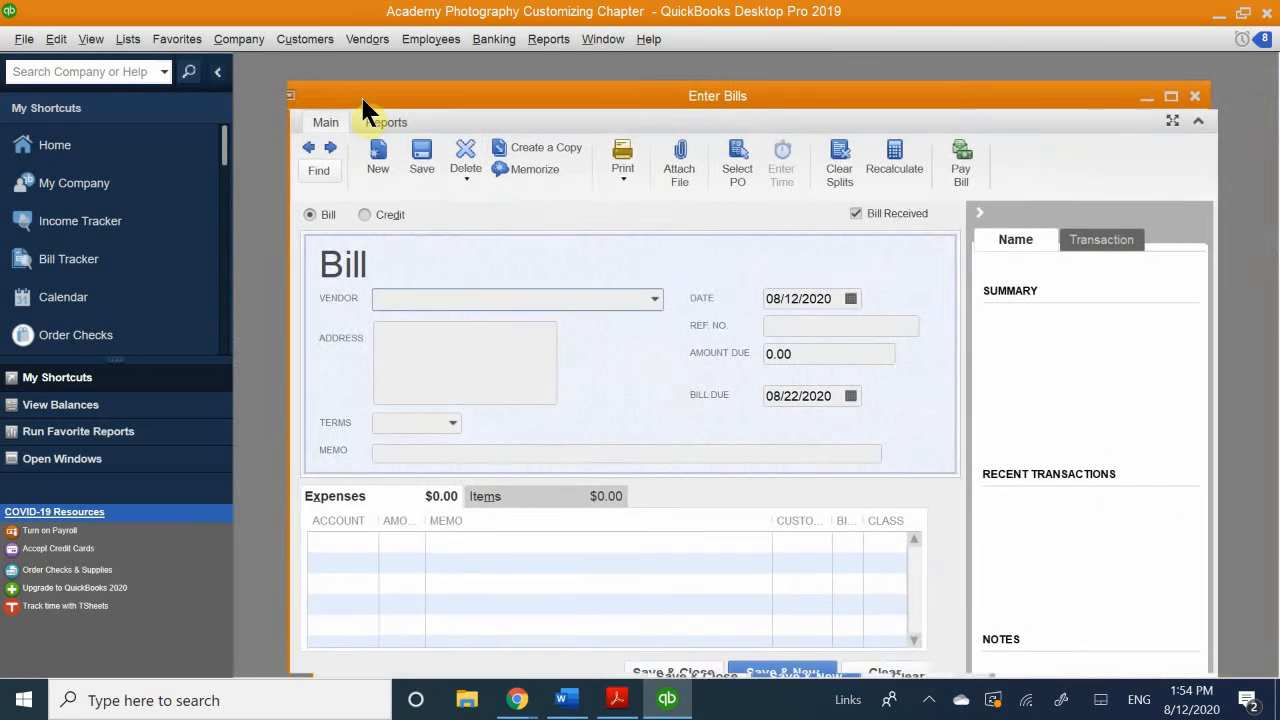
pyautogui.doubleClick(489, 92)
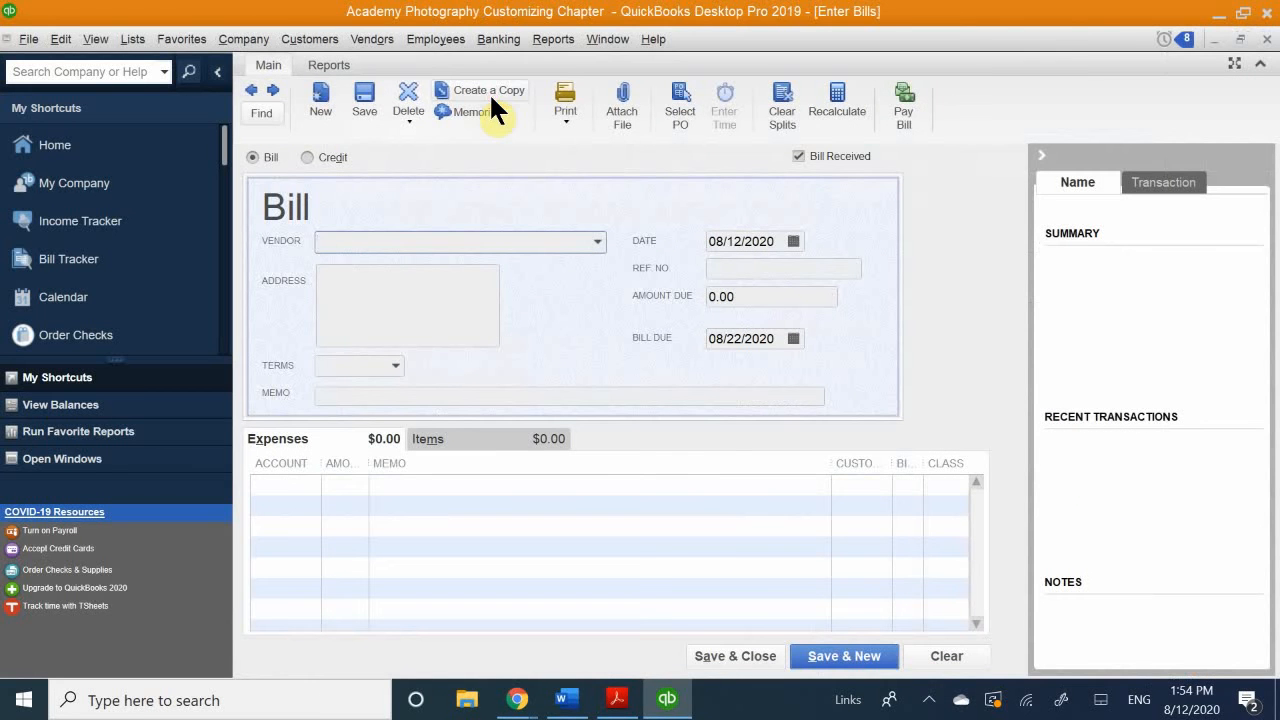
pyautogui.click(1266, 39)
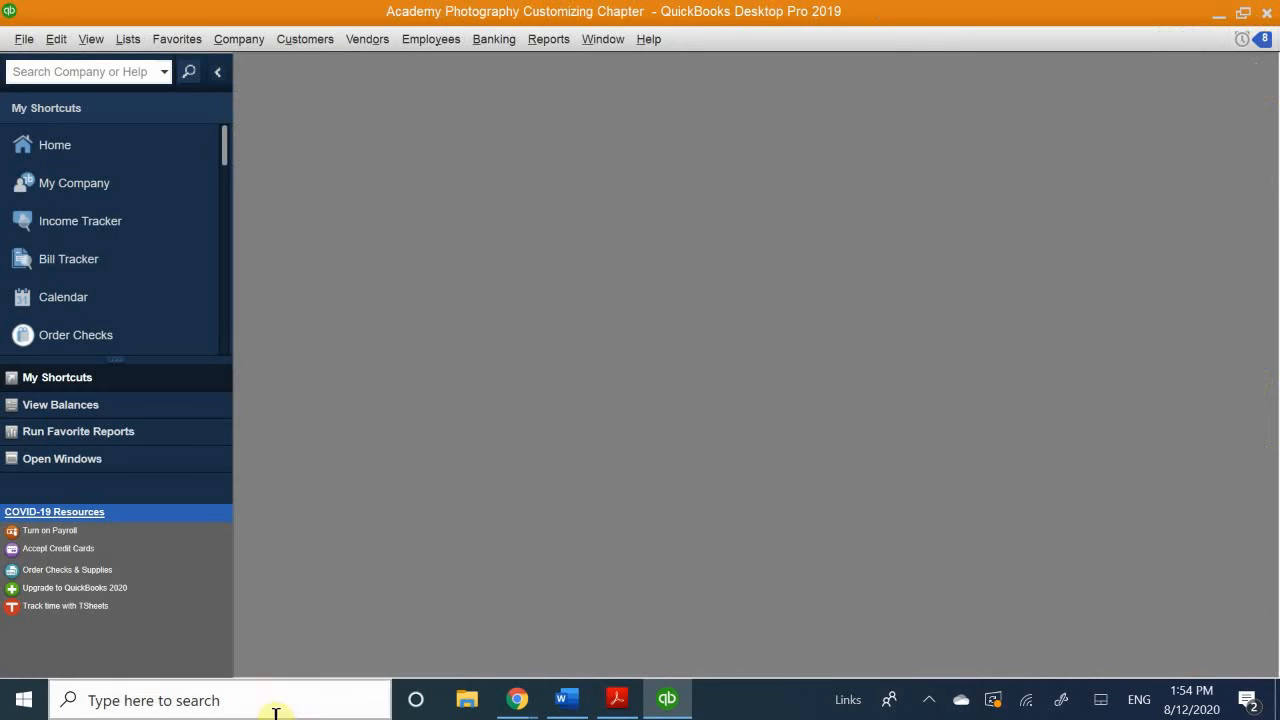
# Step: Open the Desktop View preferences and set the company file color scheme to Purple-Blue
pyautogui.click(56, 45)
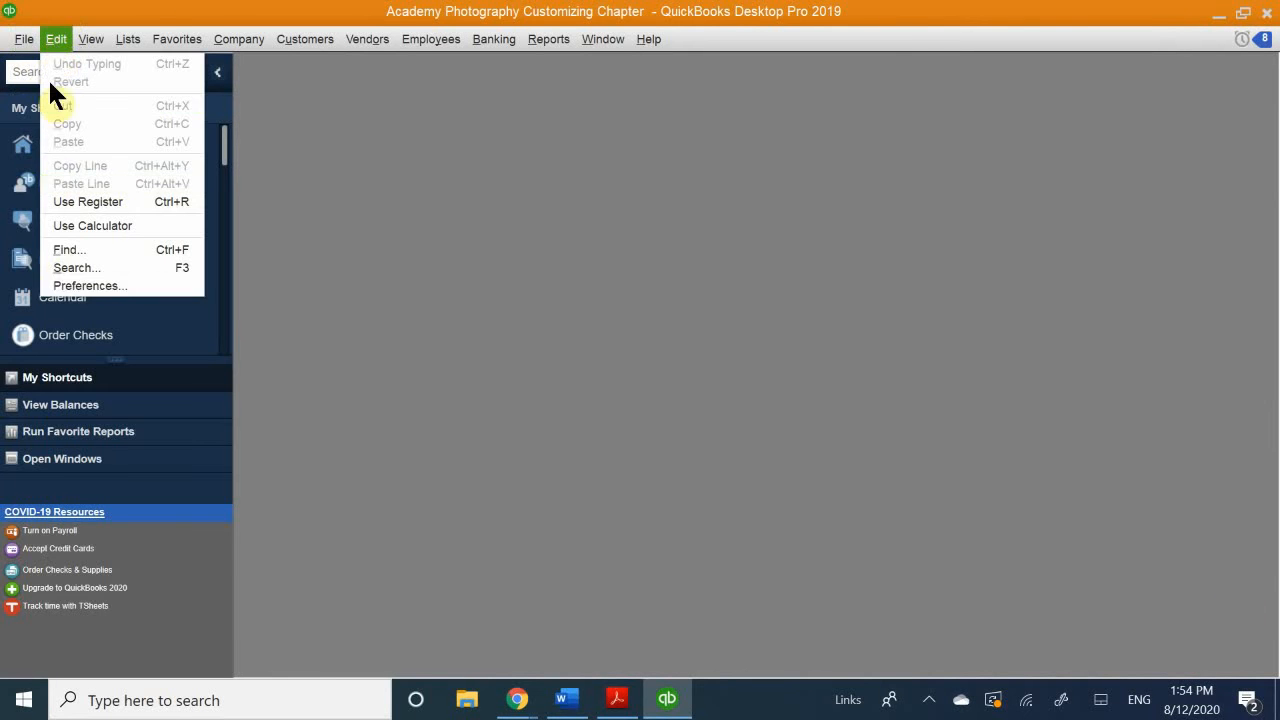
pyautogui.click(89, 283)
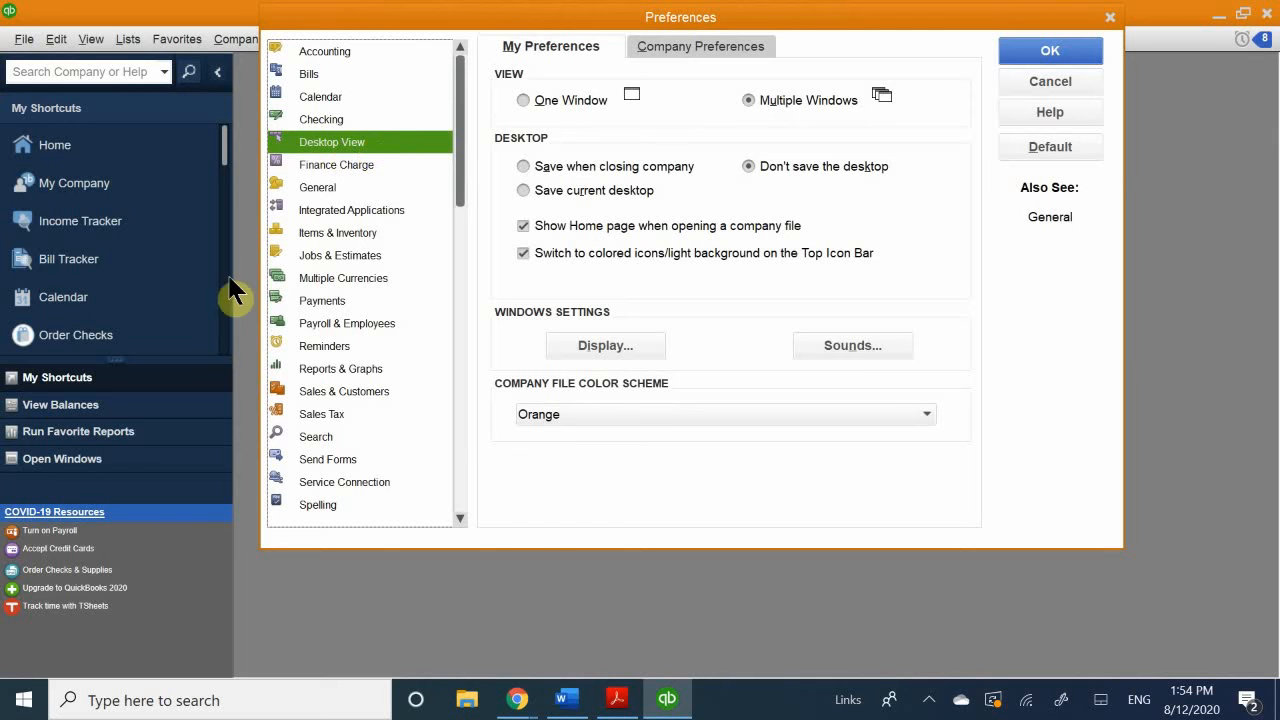
pyautogui.click(558, 418)
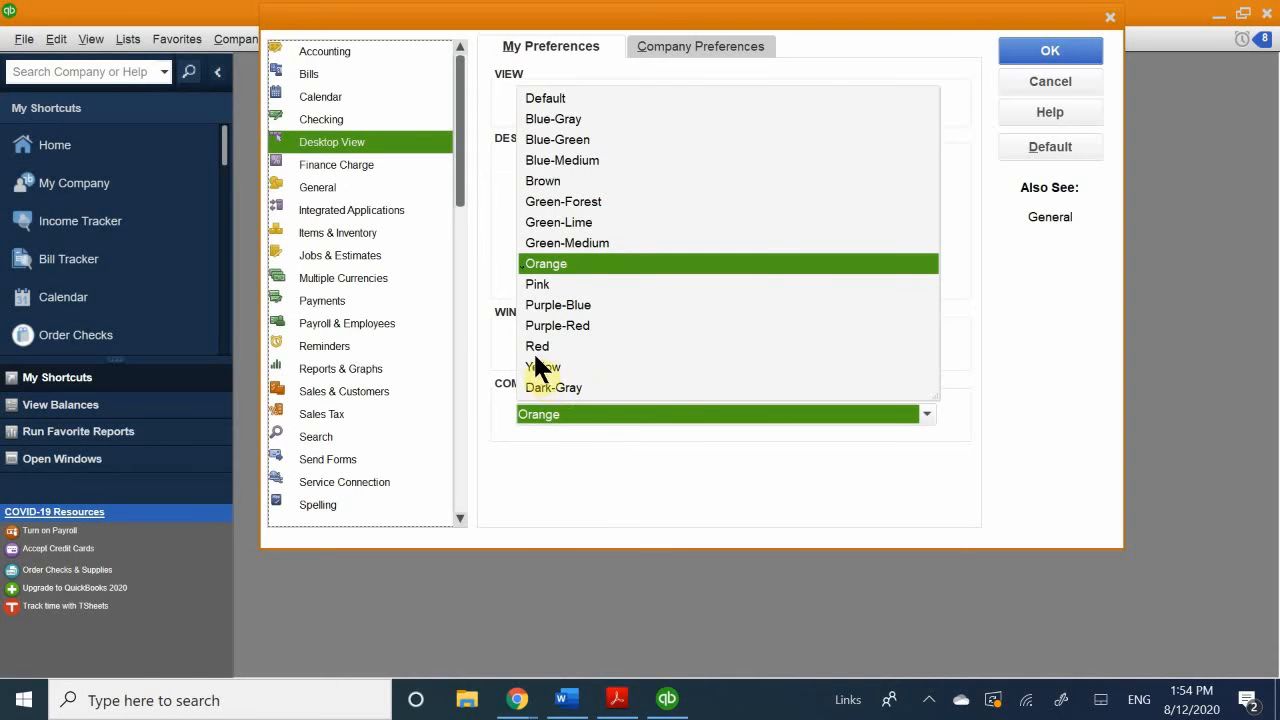
pyautogui.click(580, 306)
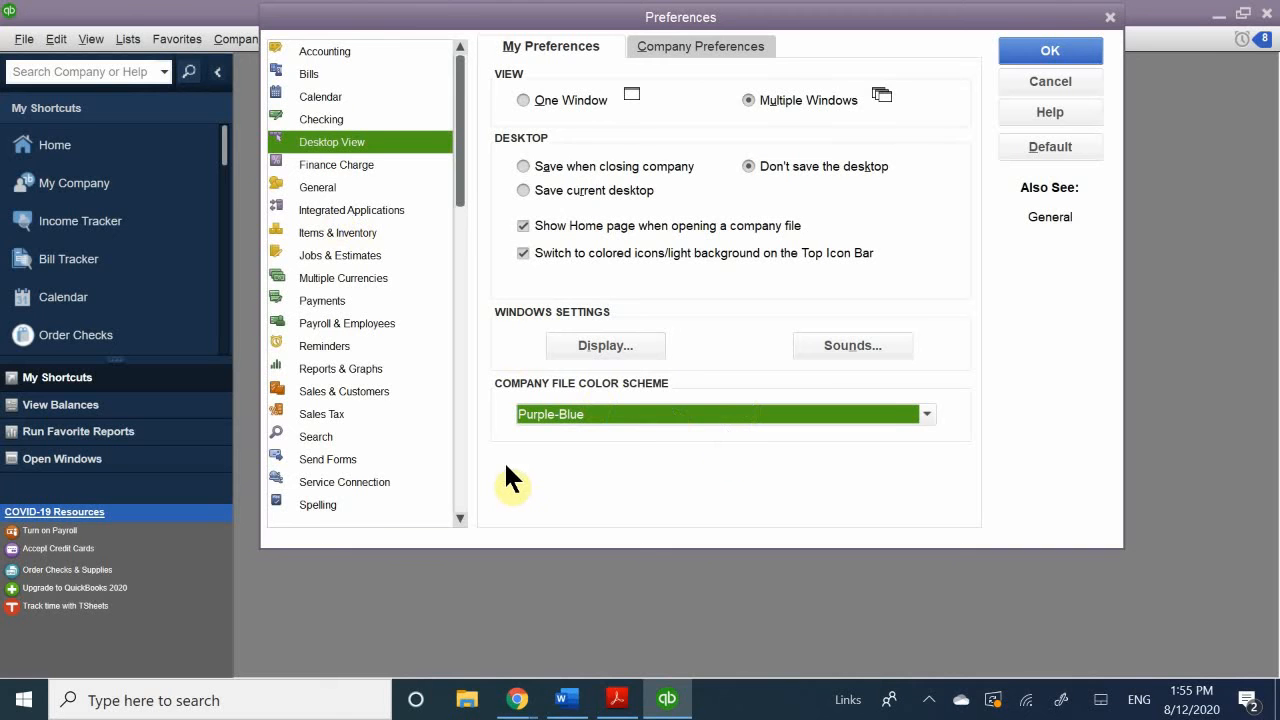
# Step: Compare the company and personal preferences for Desktop View and save the changes when switching to the Multiple Currencies category
pyautogui.click(703, 47)
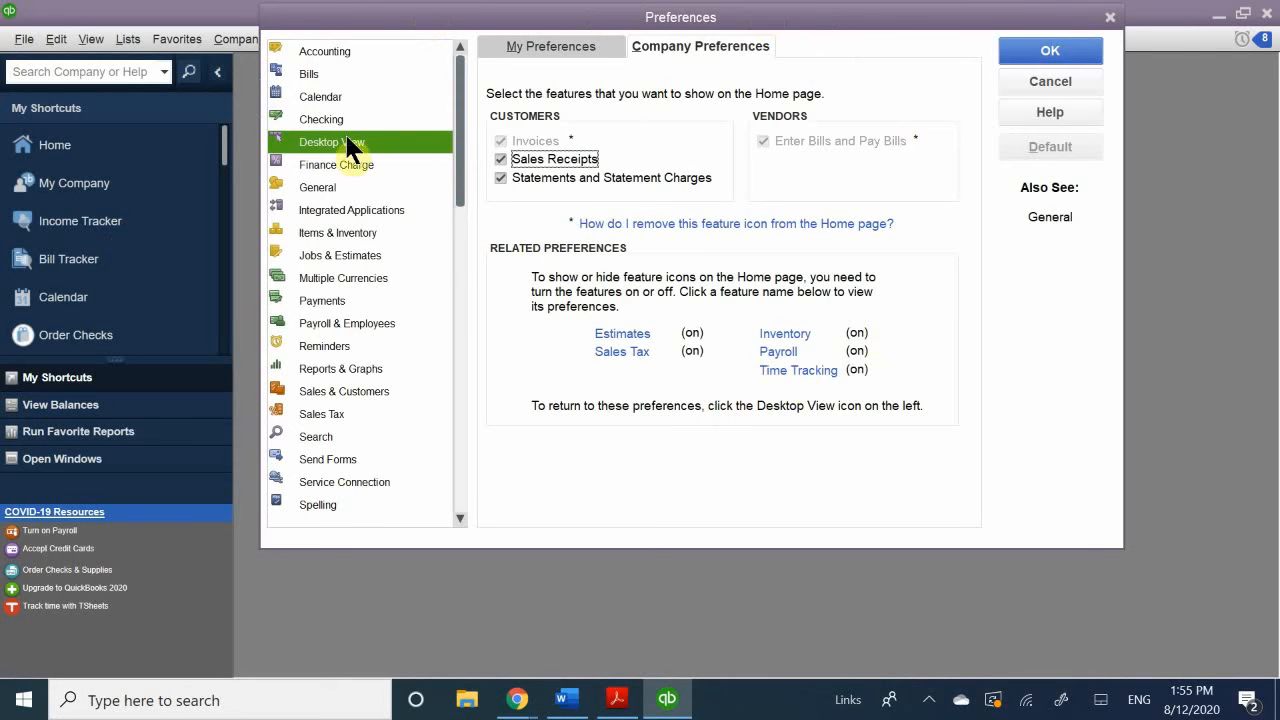
pyautogui.click(348, 212)
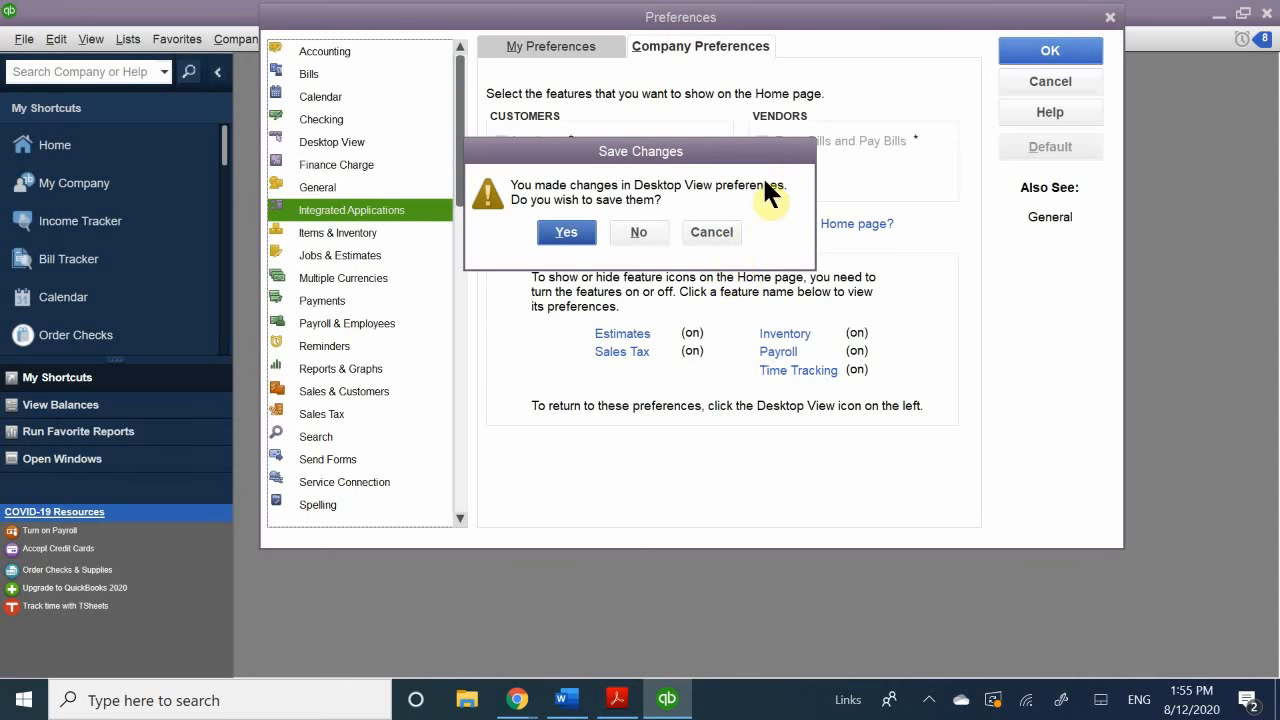
pyautogui.click(722, 236)
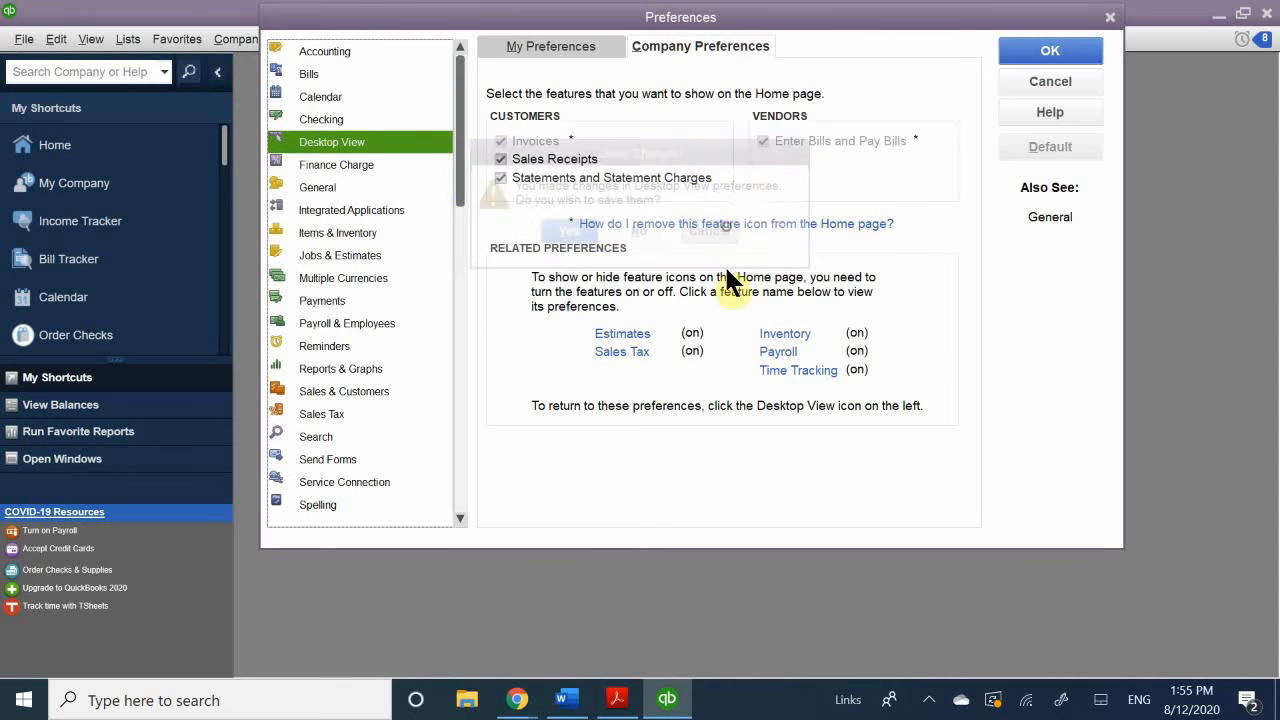
pyautogui.click(540, 58)
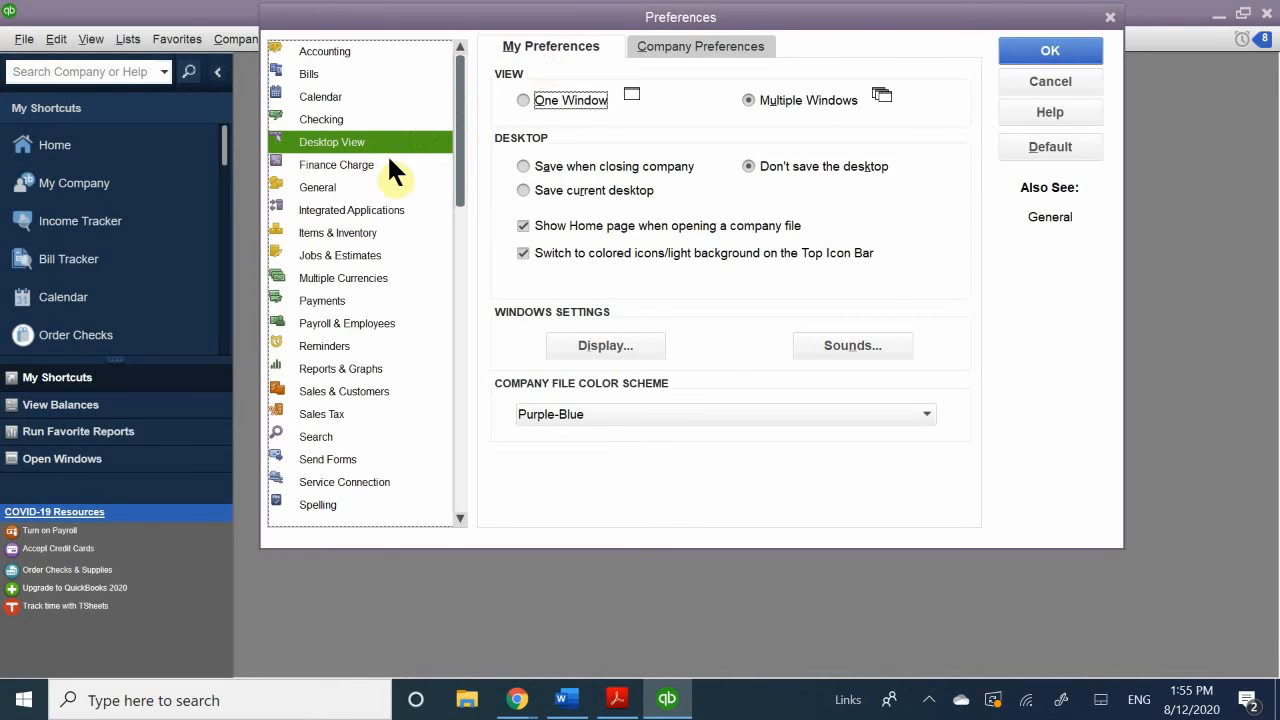
pyautogui.click(657, 44)
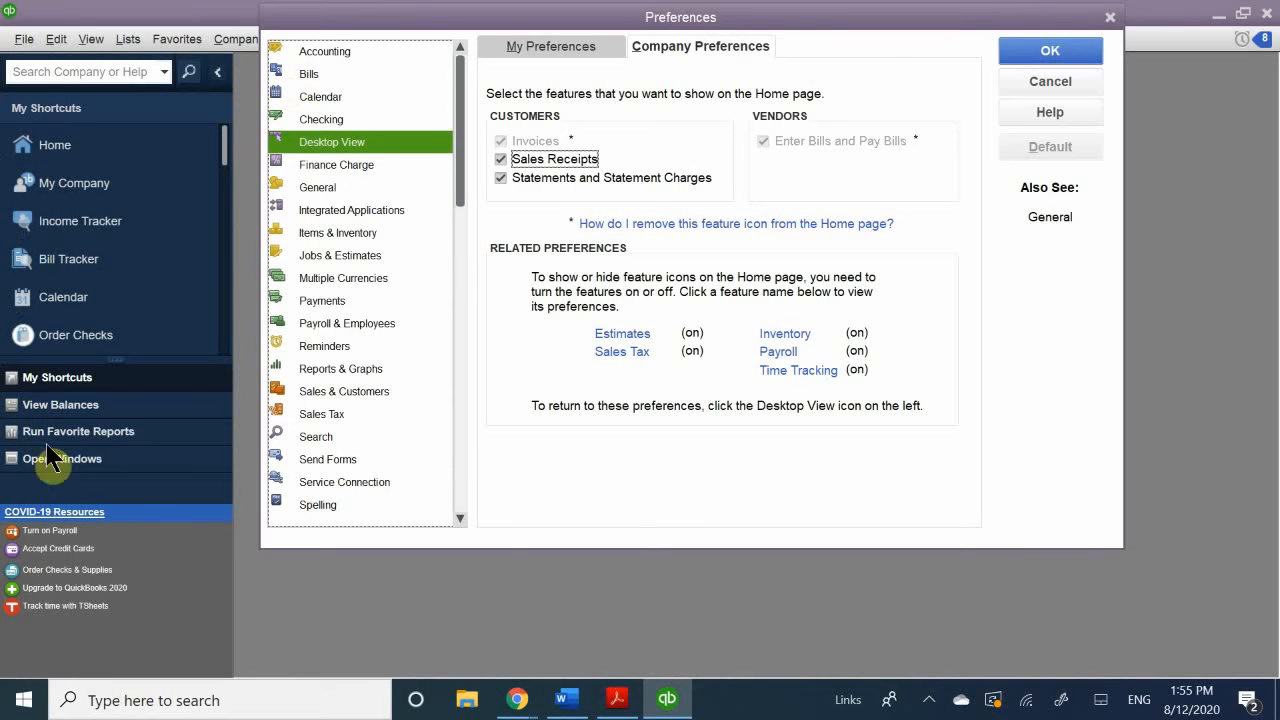
pyautogui.click(362, 272)
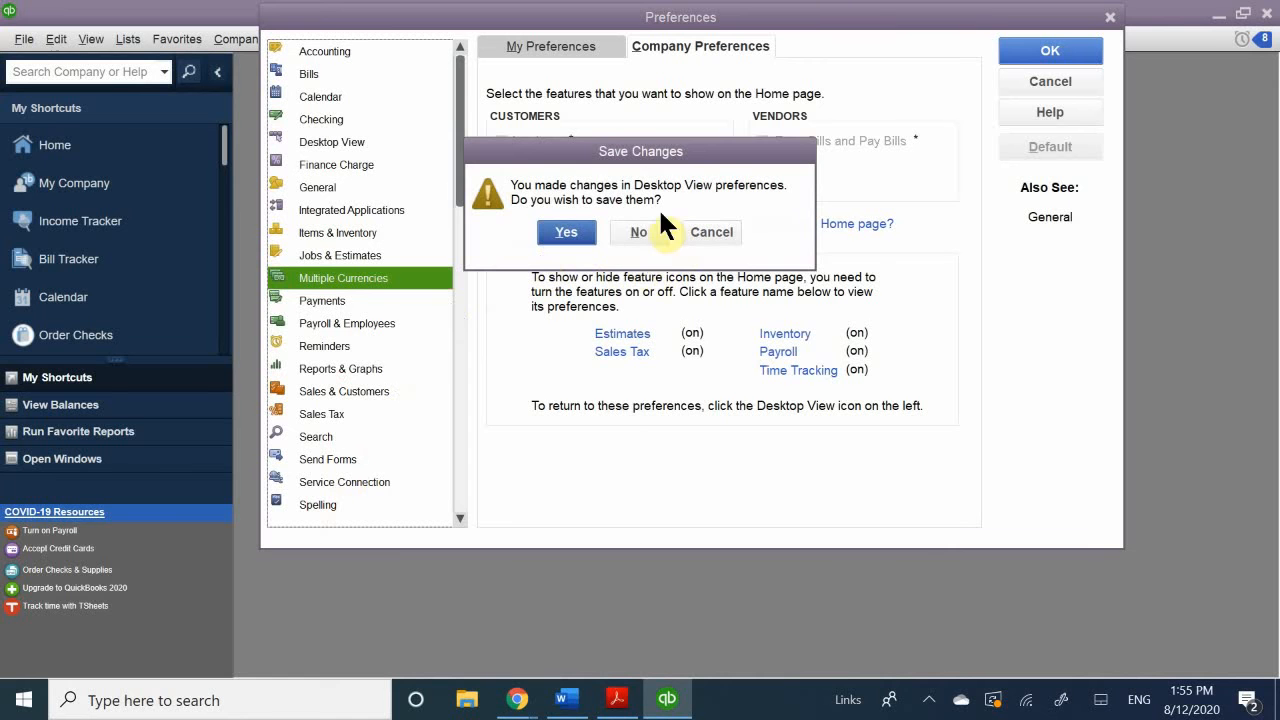
pyautogui.click(565, 232)
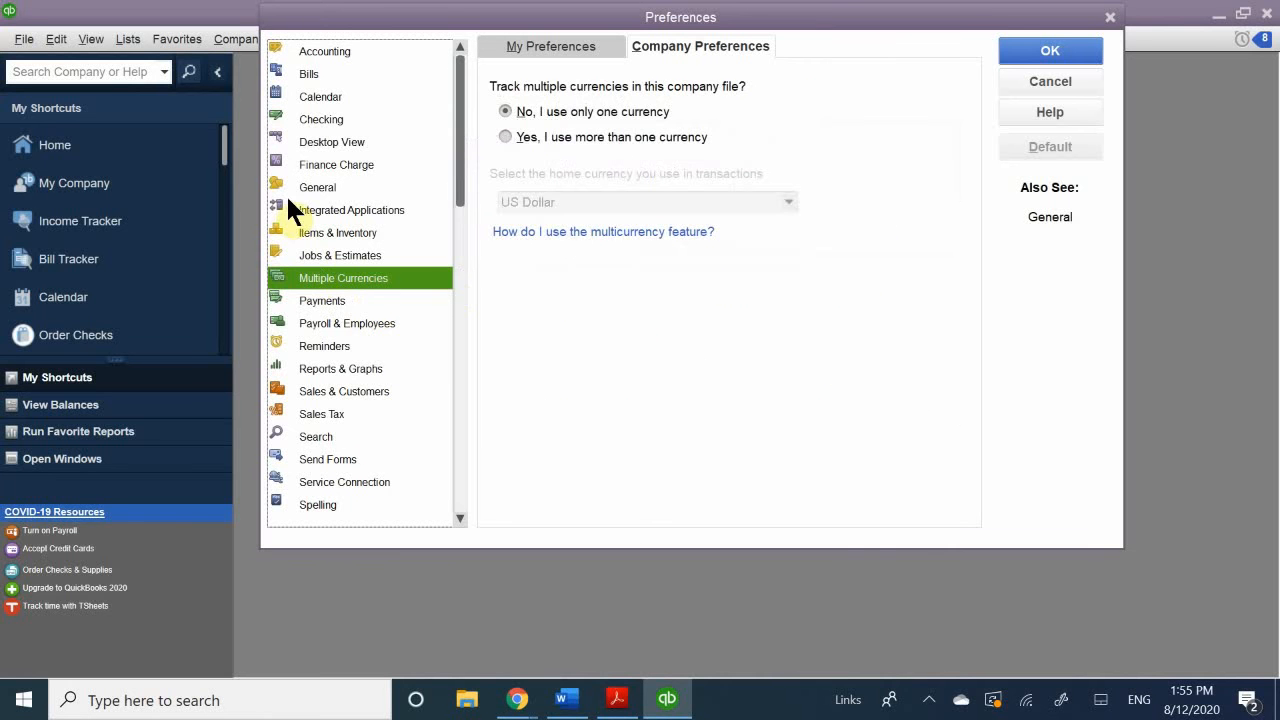
# Step: Browse the company preferences from Checking through Jobs & Estimates, Reports & Graphs and Sales & Customers to Service Connection, and close the preferences
pyautogui.click(367, 120)
pyautogui.click(322, 256)
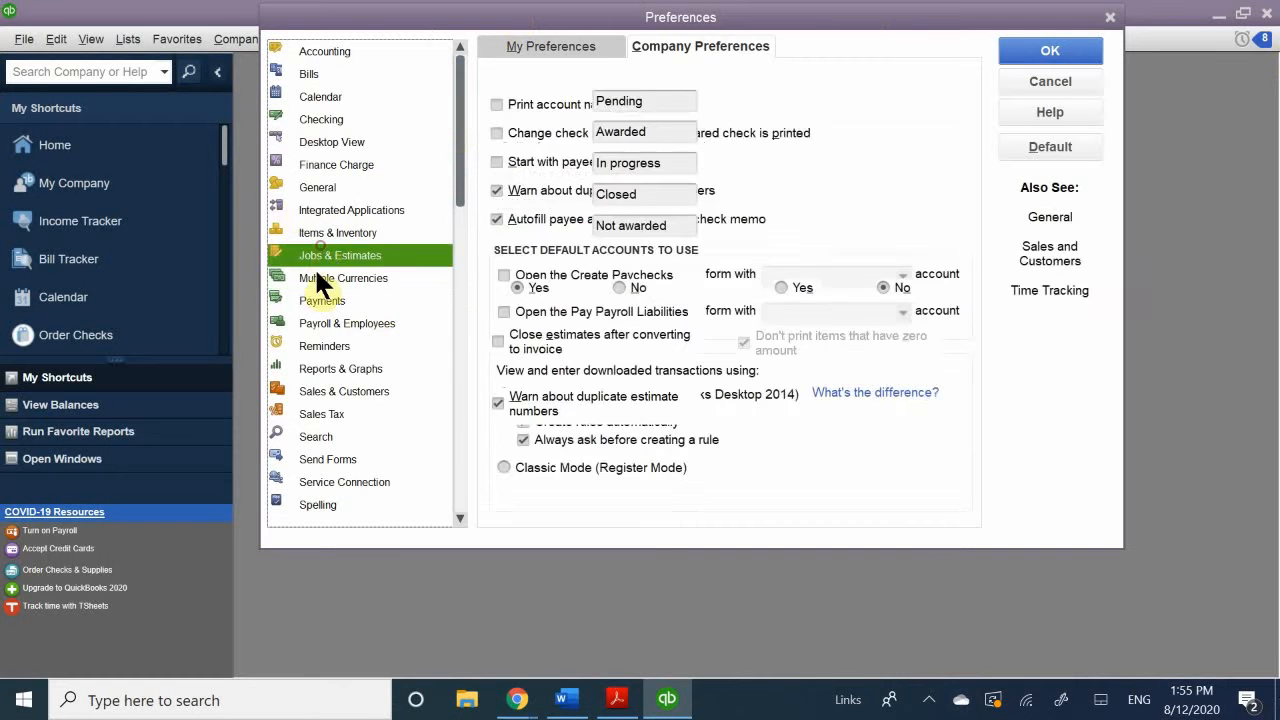
pyautogui.click(336, 371)
pyautogui.click(336, 459)
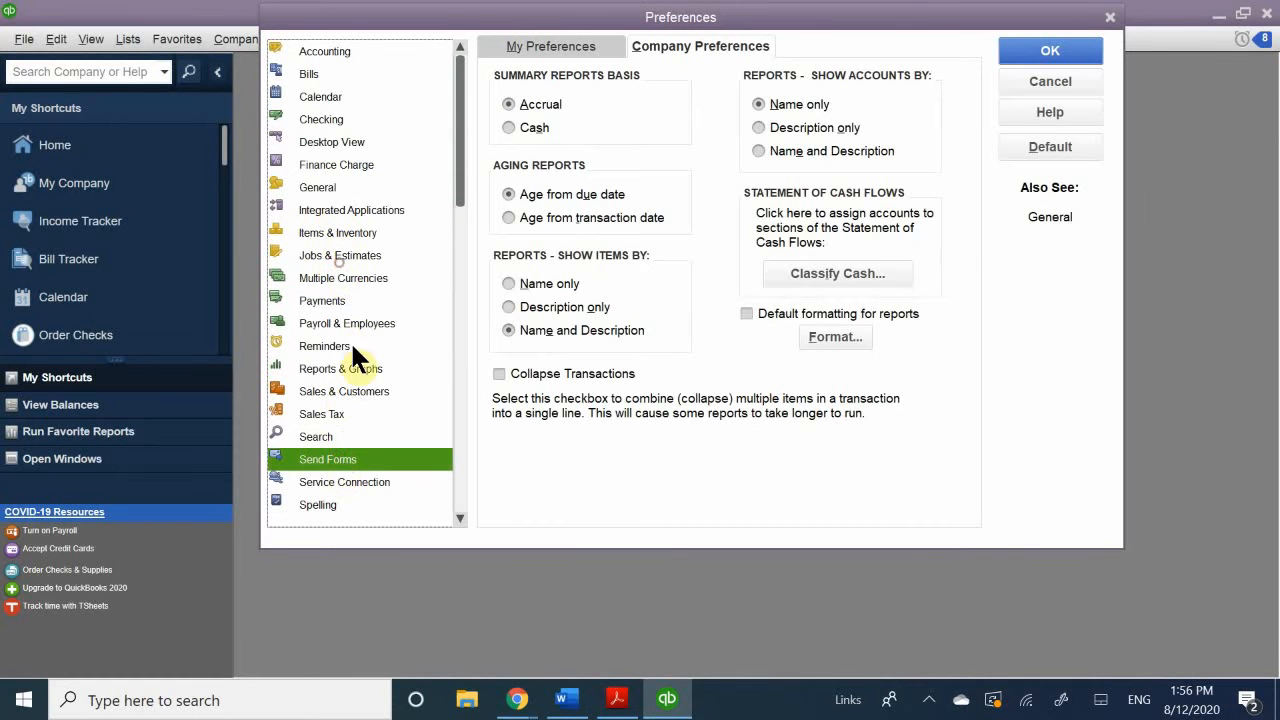
pyautogui.click(350, 389)
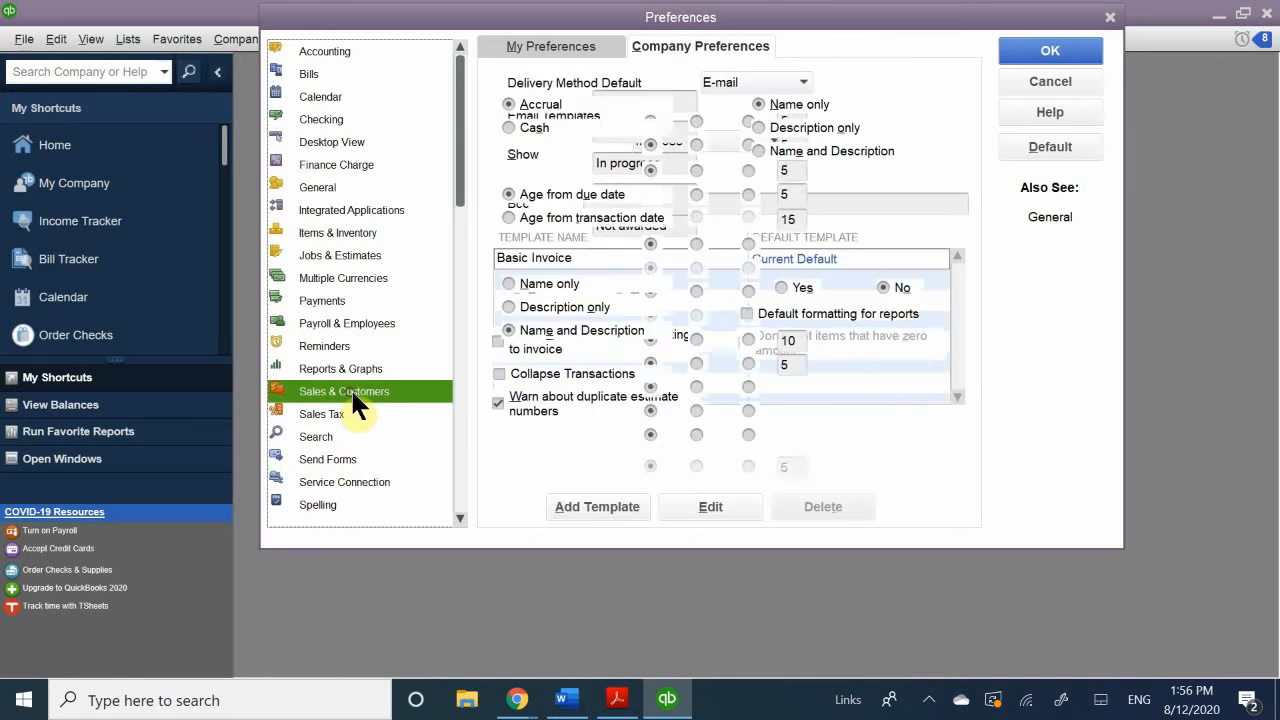
pyautogui.click(351, 445)
pyautogui.click(345, 479)
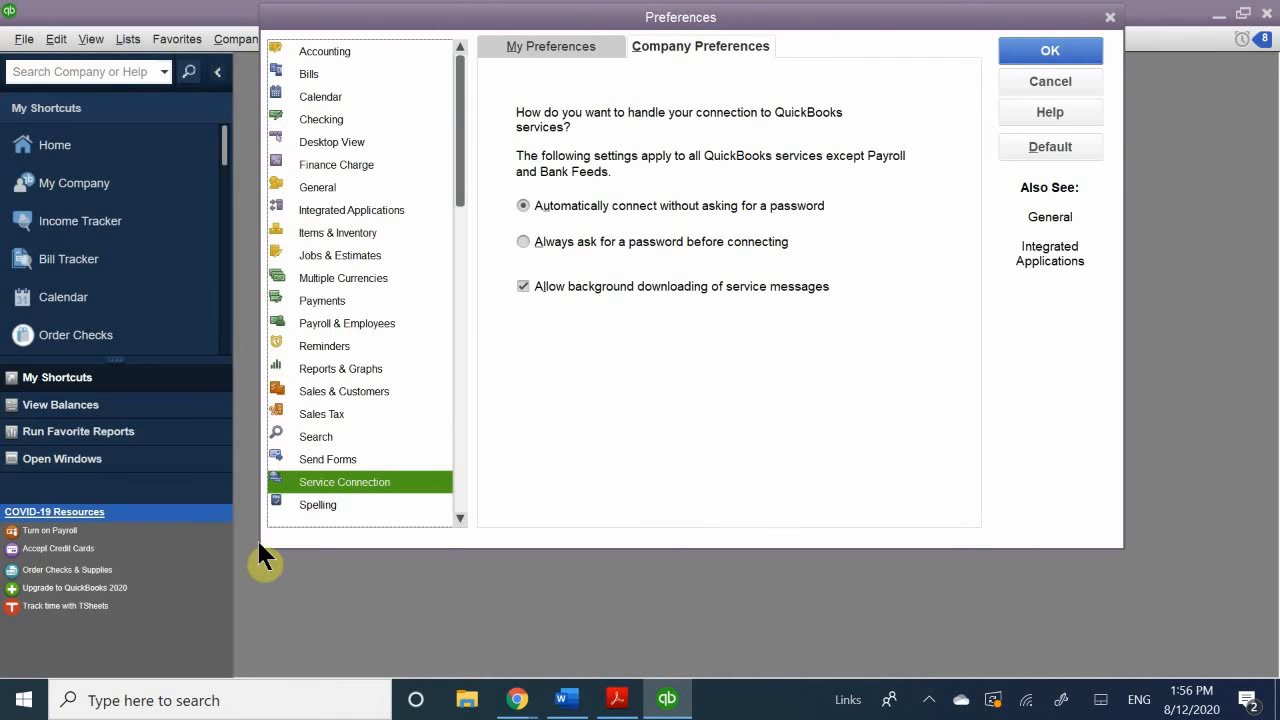
pyautogui.moveTo(480, 23); pyautogui.dragTo(474, 182)
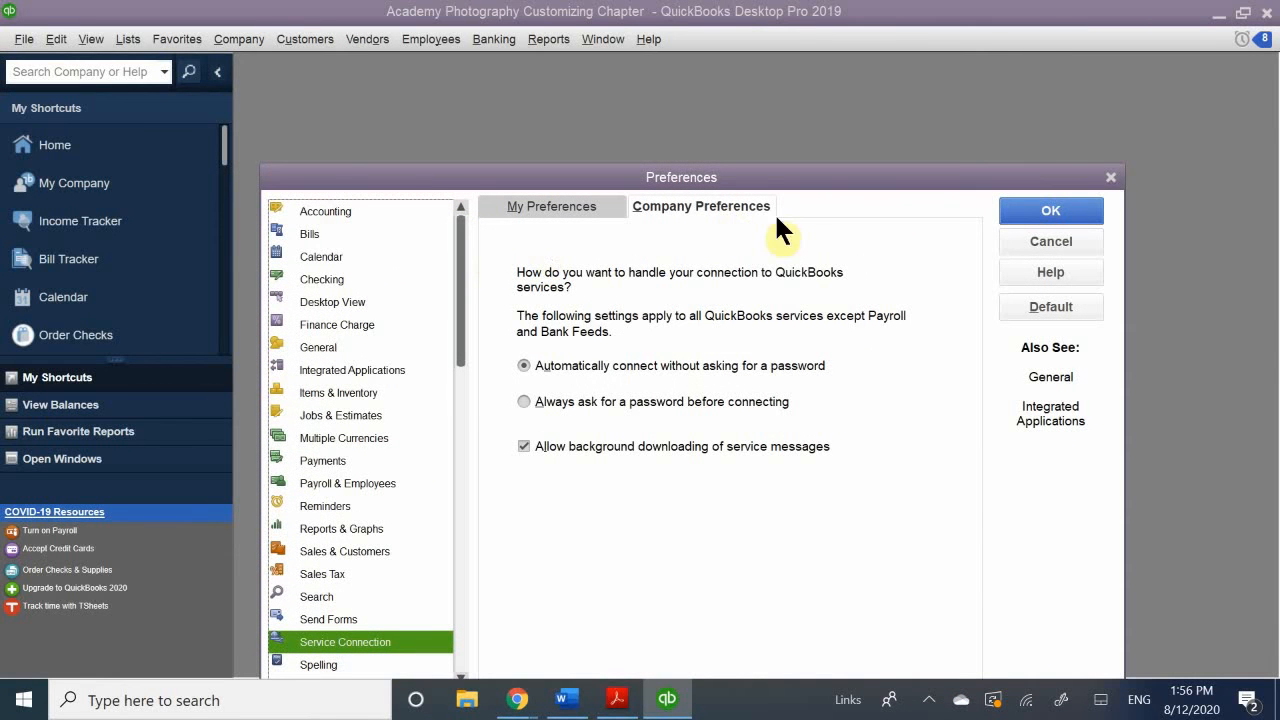
pyautogui.click(1110, 178)
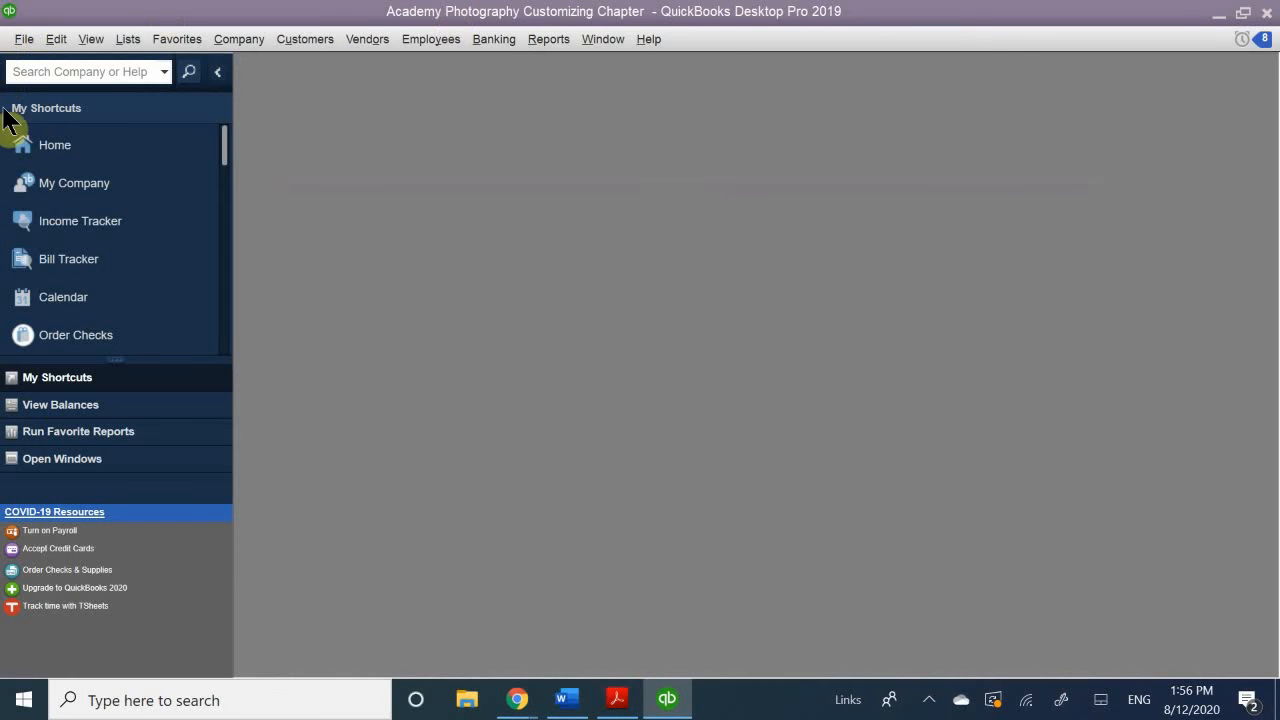
# Step: Open the Home page and move its window up so the Vendors, Customers and Employees sections fit in the workspace
pyautogui.click(45, 150)
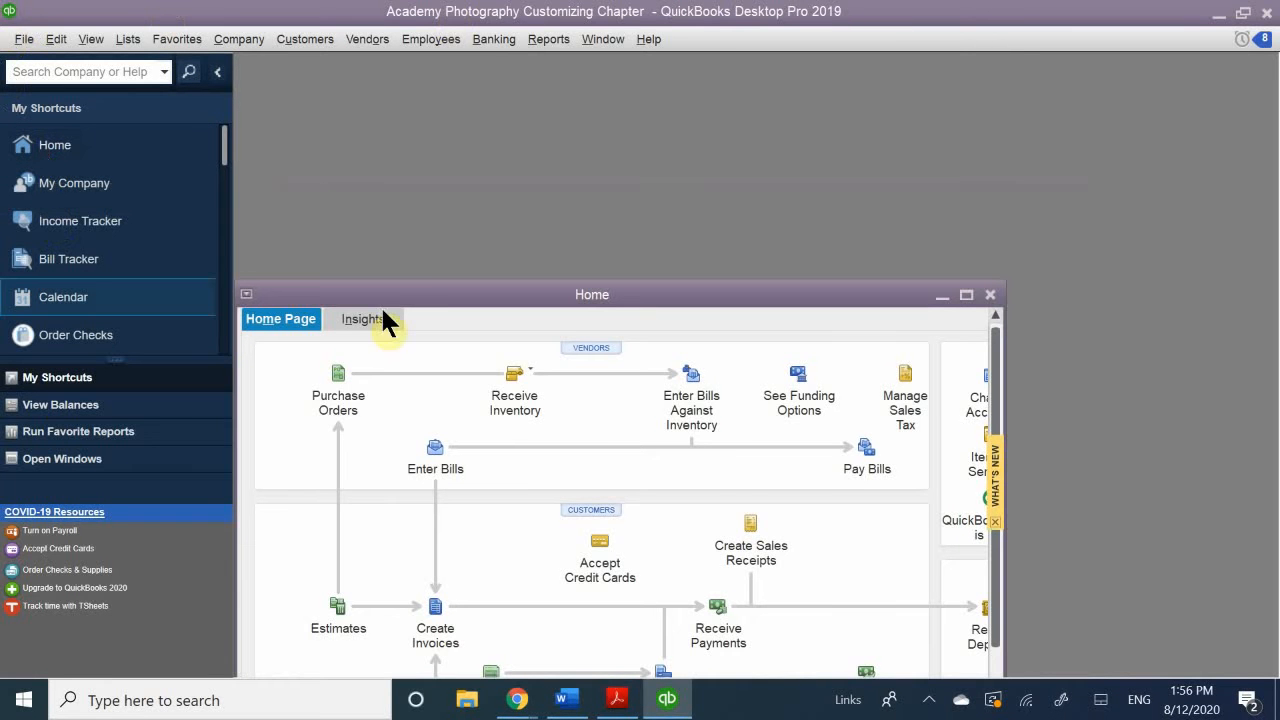
pyautogui.moveTo(486, 279); pyautogui.dragTo(632, 148)
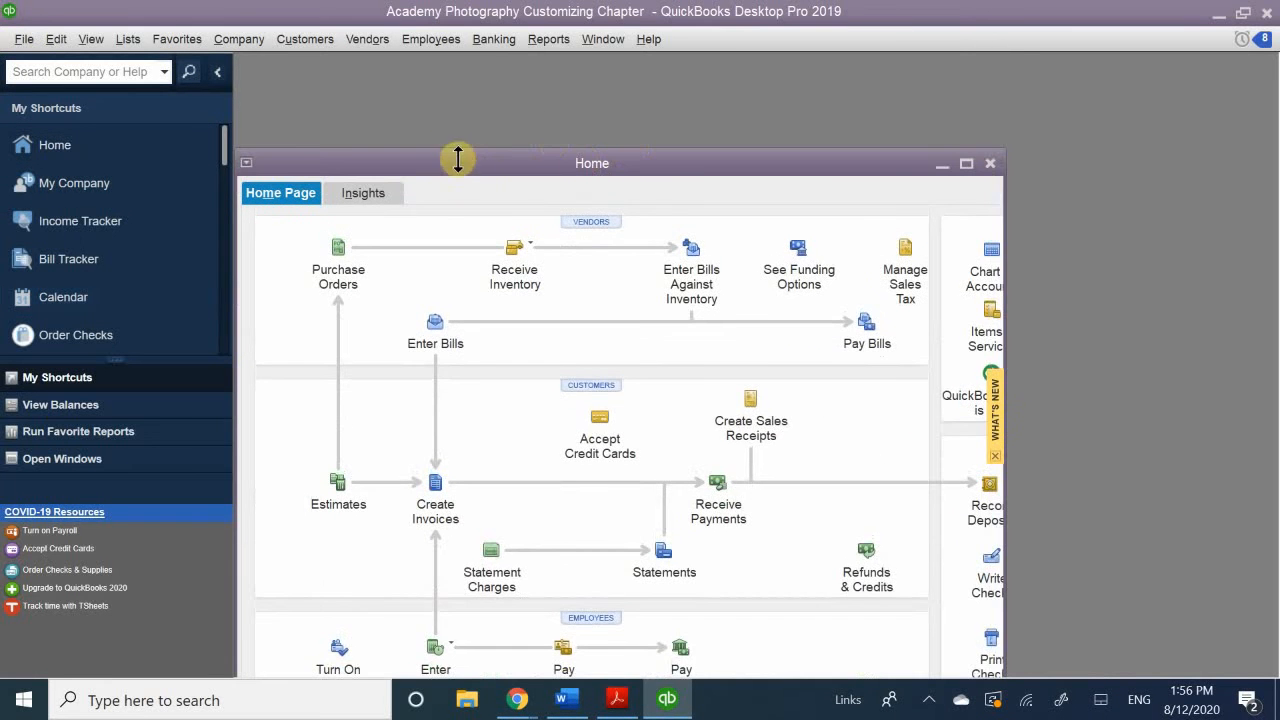
pyautogui.moveTo(457, 165); pyautogui.dragTo(466, 55)
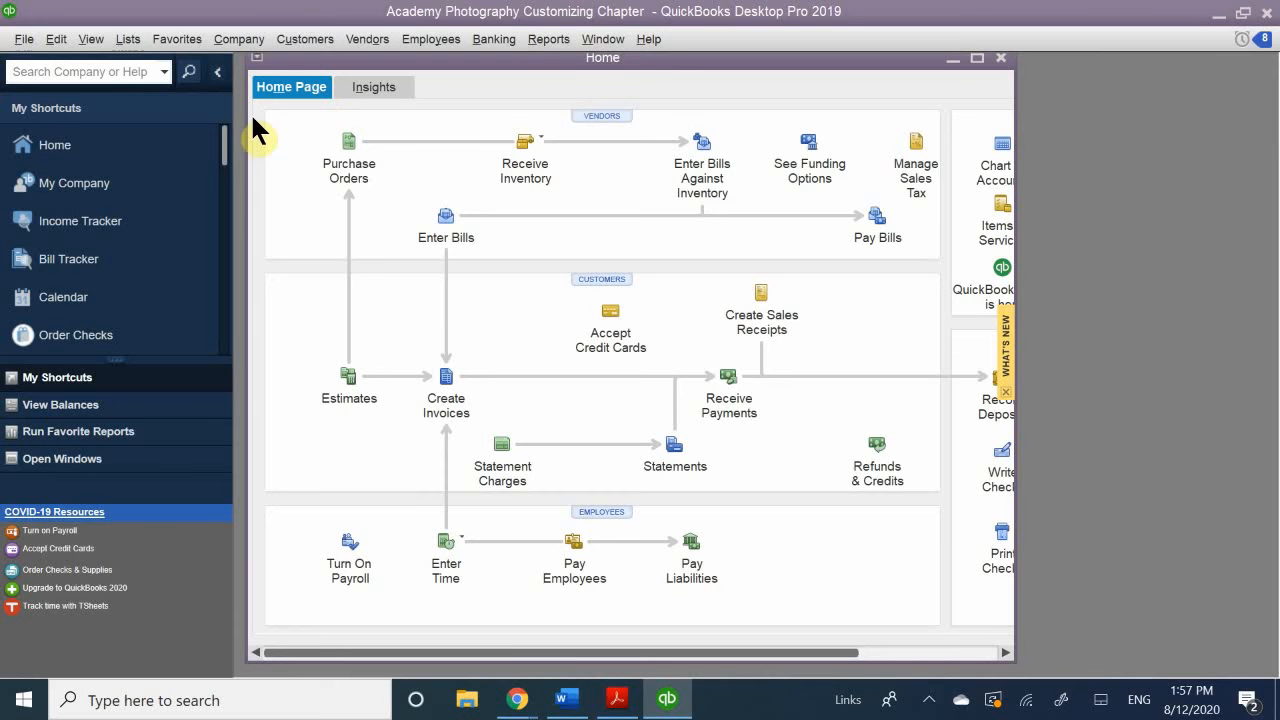
# Step: Turn off inventory and purchase orders in the Items & Inventory company preferences, accepting the closing of all open windows
pyautogui.click(56, 40)
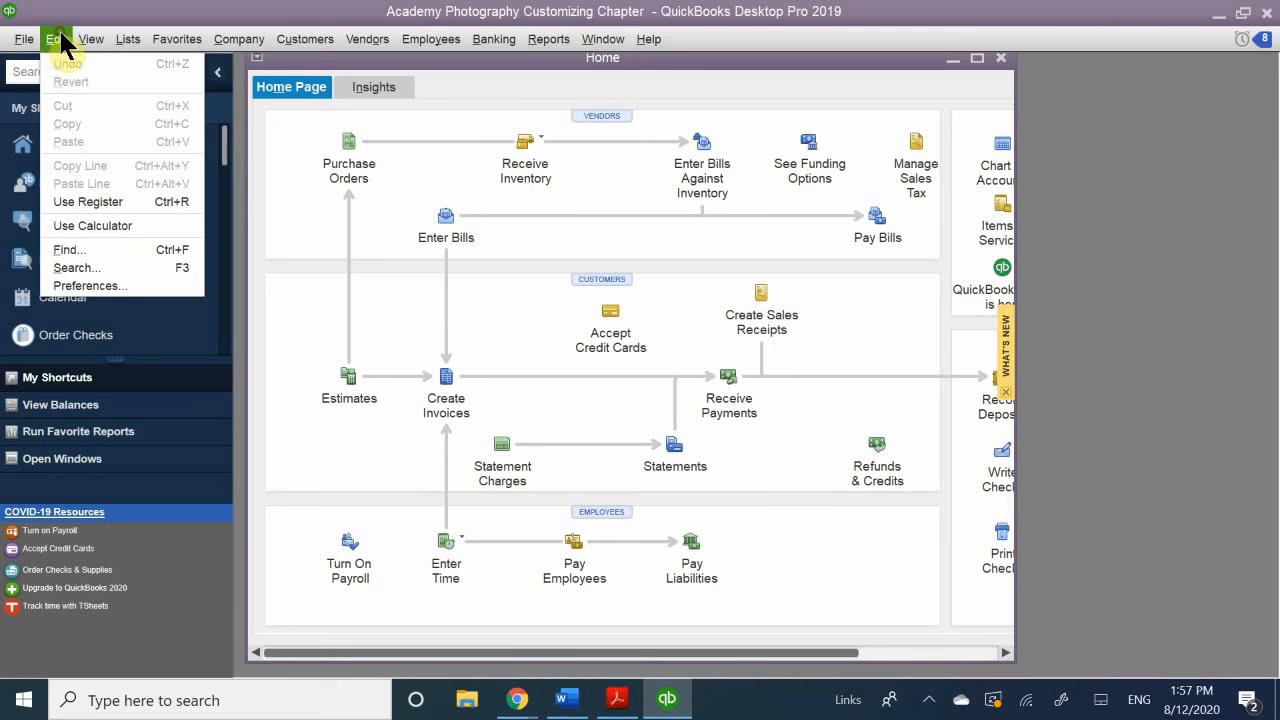
pyautogui.click(138, 287)
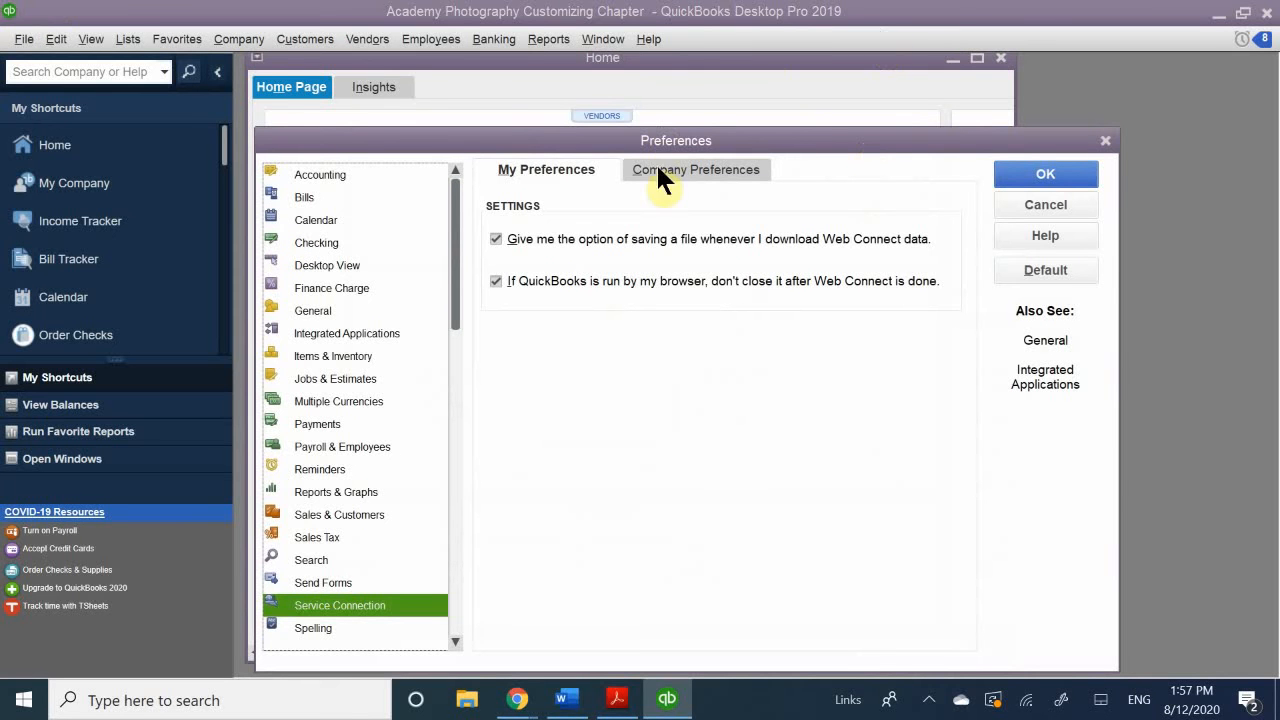
pyautogui.click(333, 356)
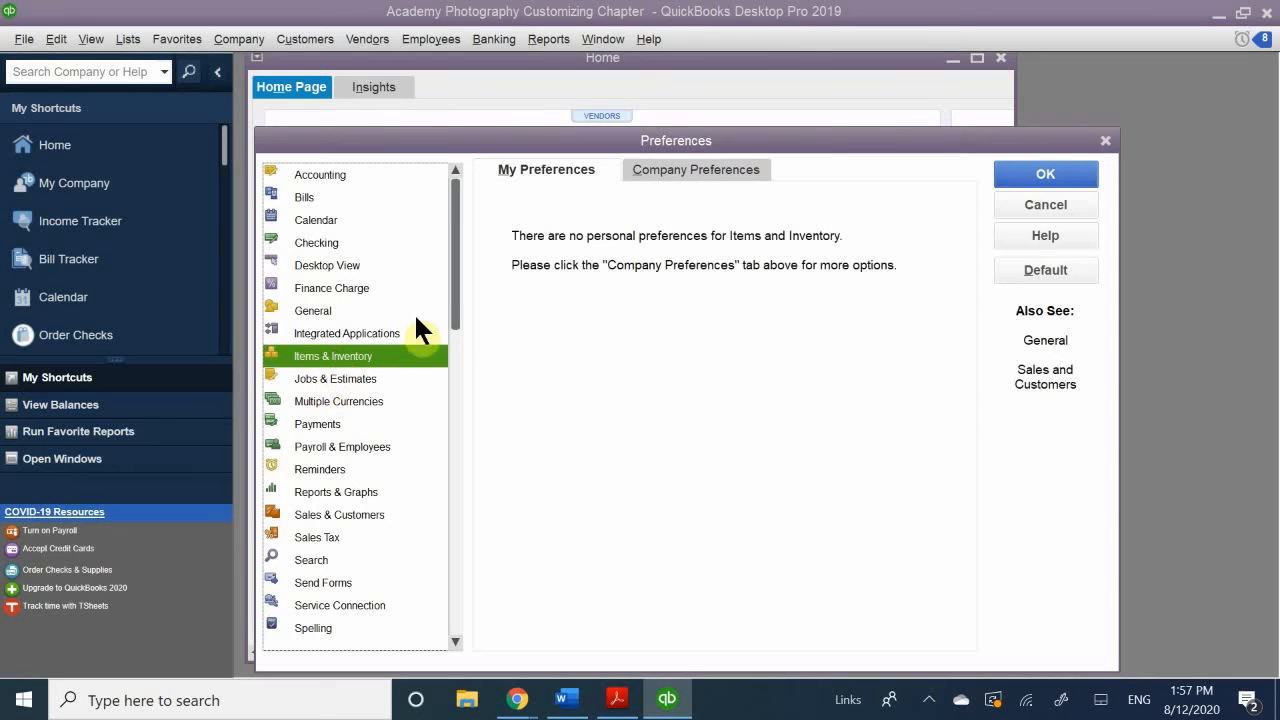
pyautogui.click(700, 164)
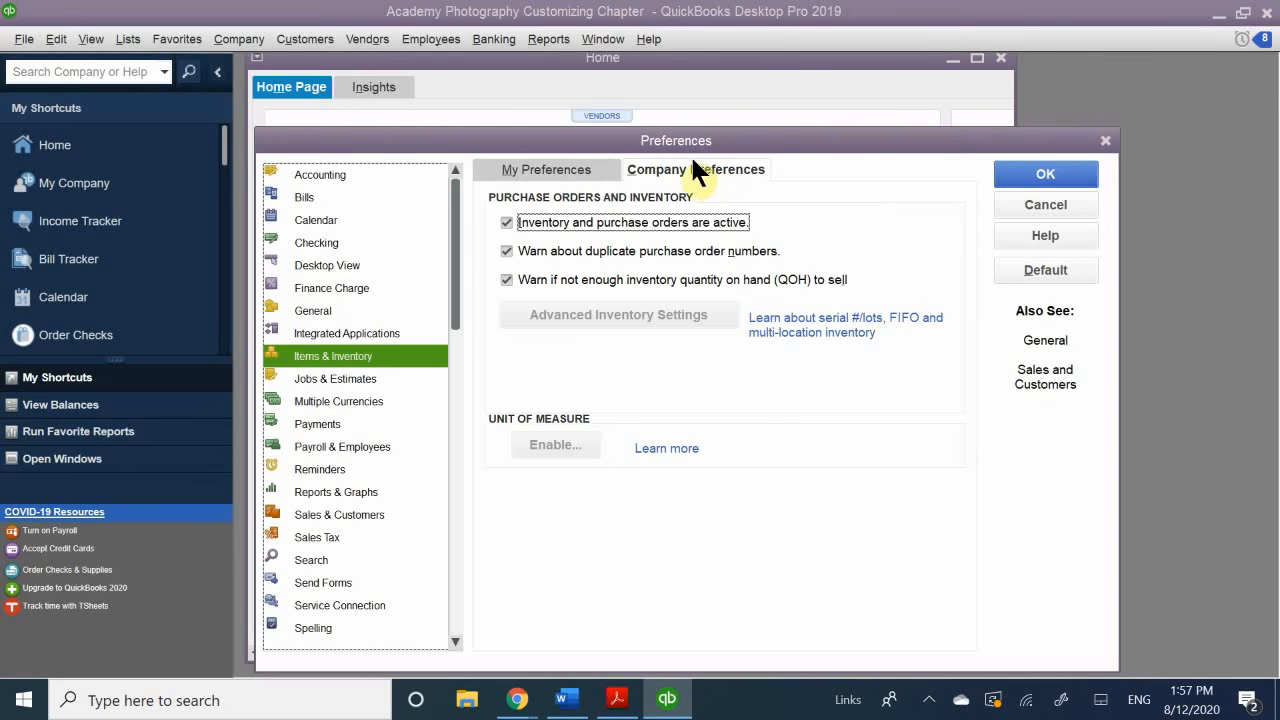
pyautogui.click(556, 226)
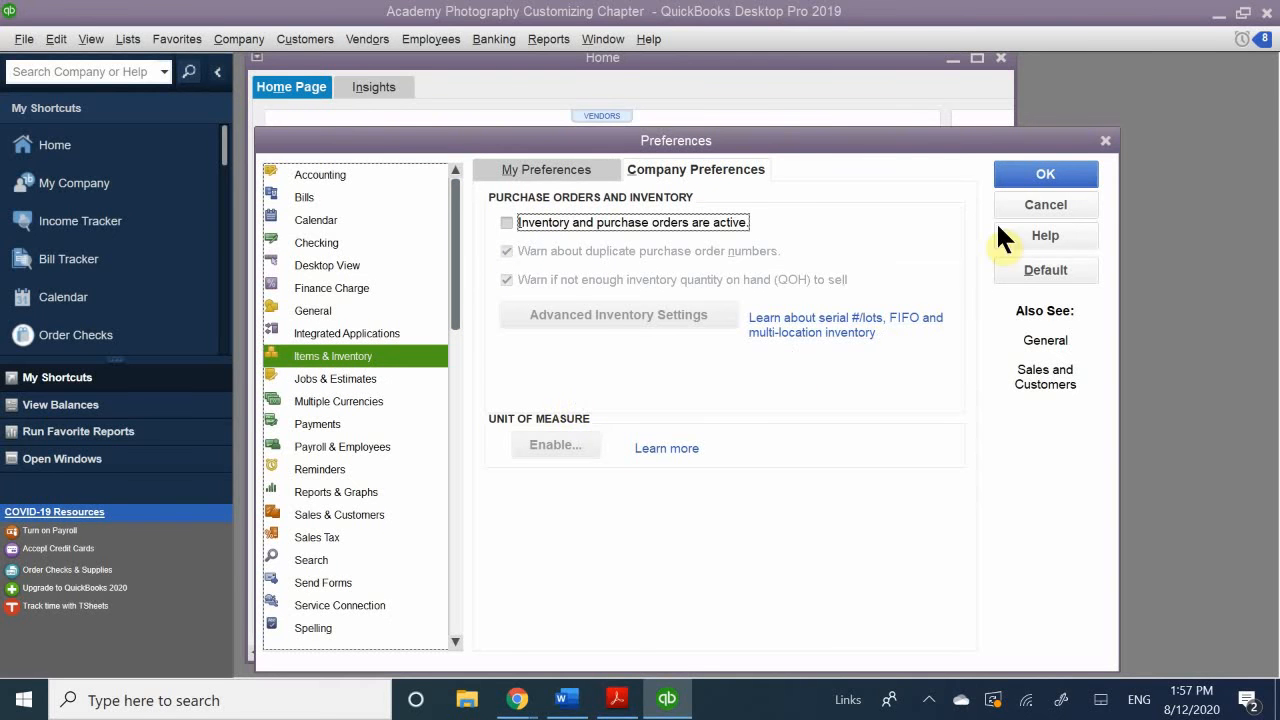
pyautogui.click(1030, 172)
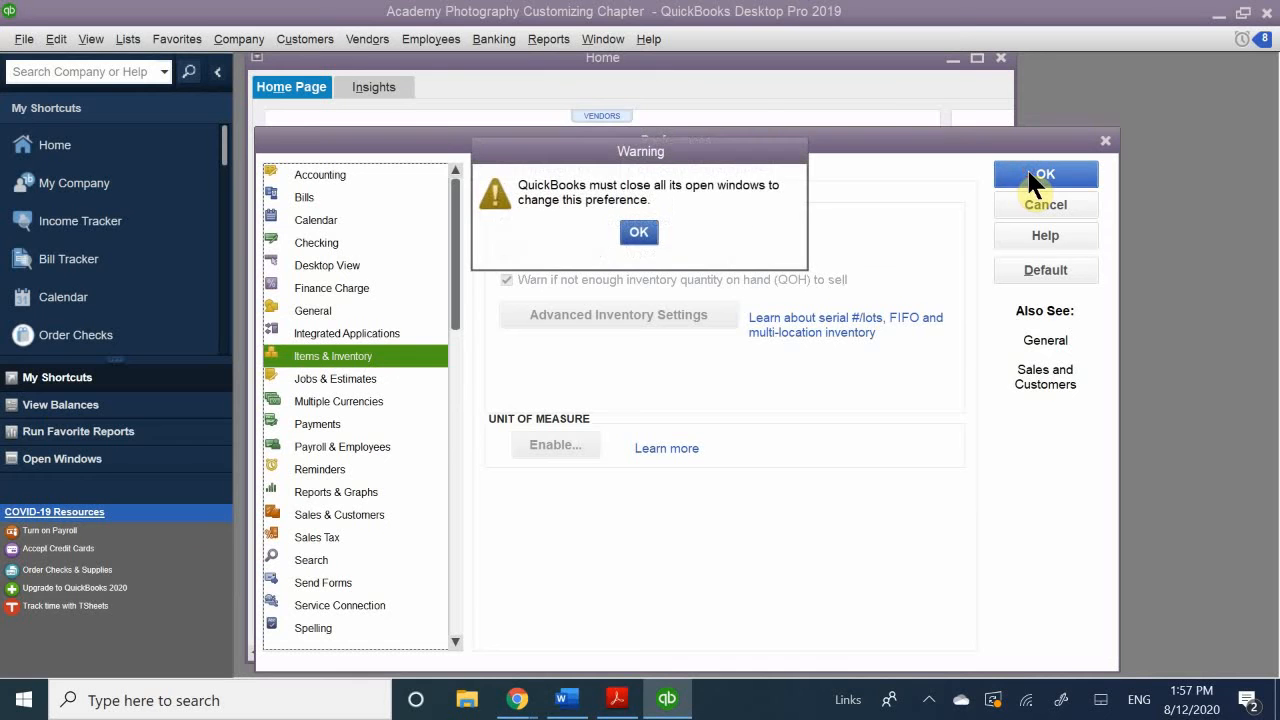
pyautogui.click(638, 233)
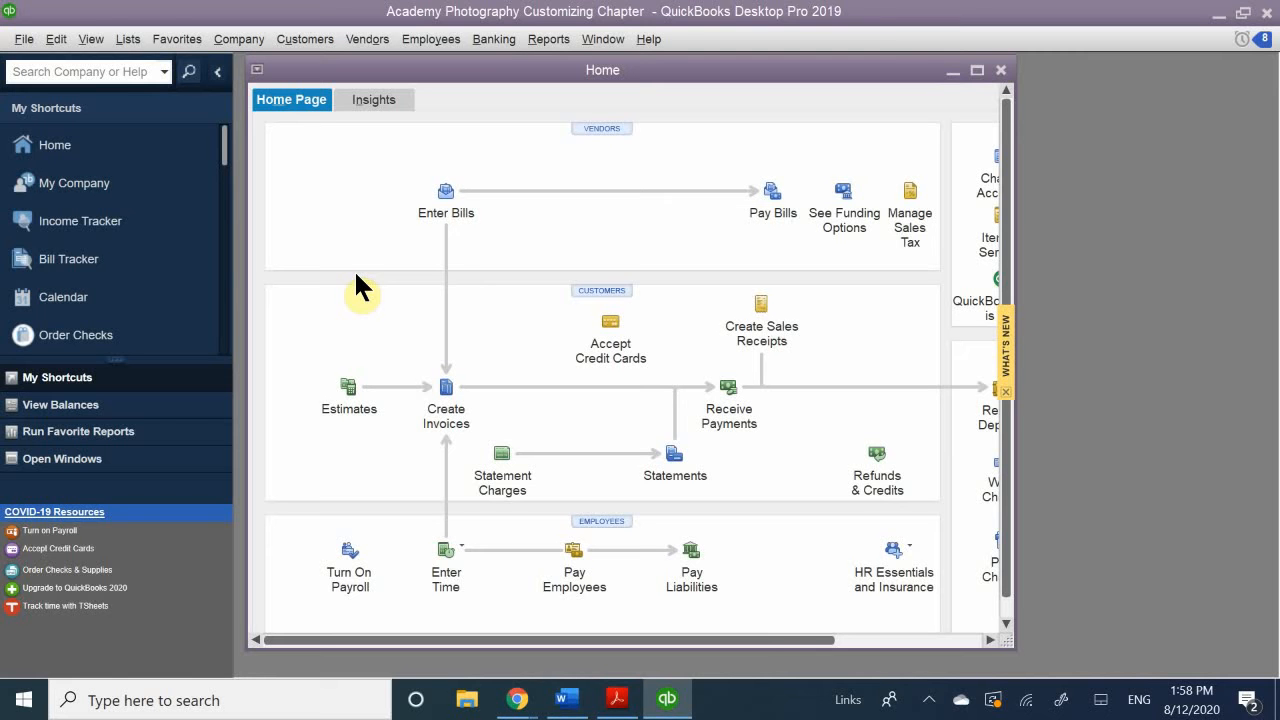
# Step: Move the Home window down and back up while examining its Vendors section
pyautogui.click(396, 63)
pyautogui.moveTo(396, 63); pyautogui.dragTo(435, 158)
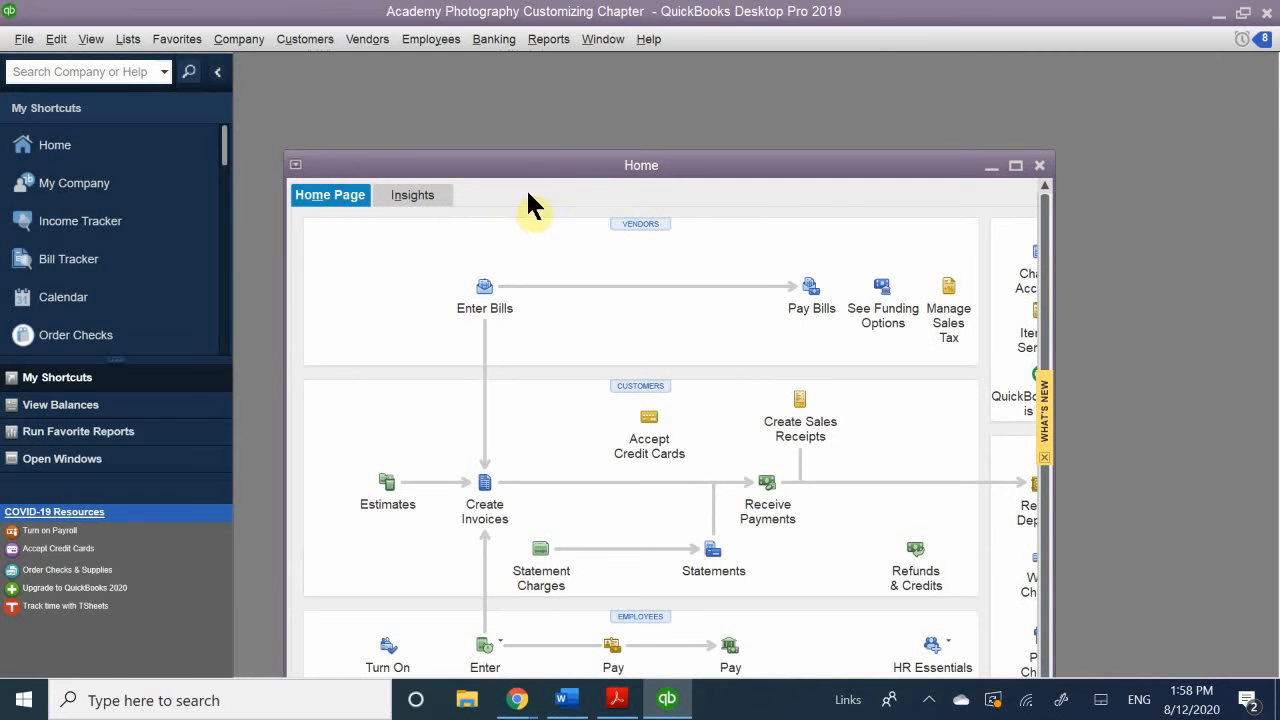
pyautogui.moveTo(424, 168); pyautogui.dragTo(412, 68)
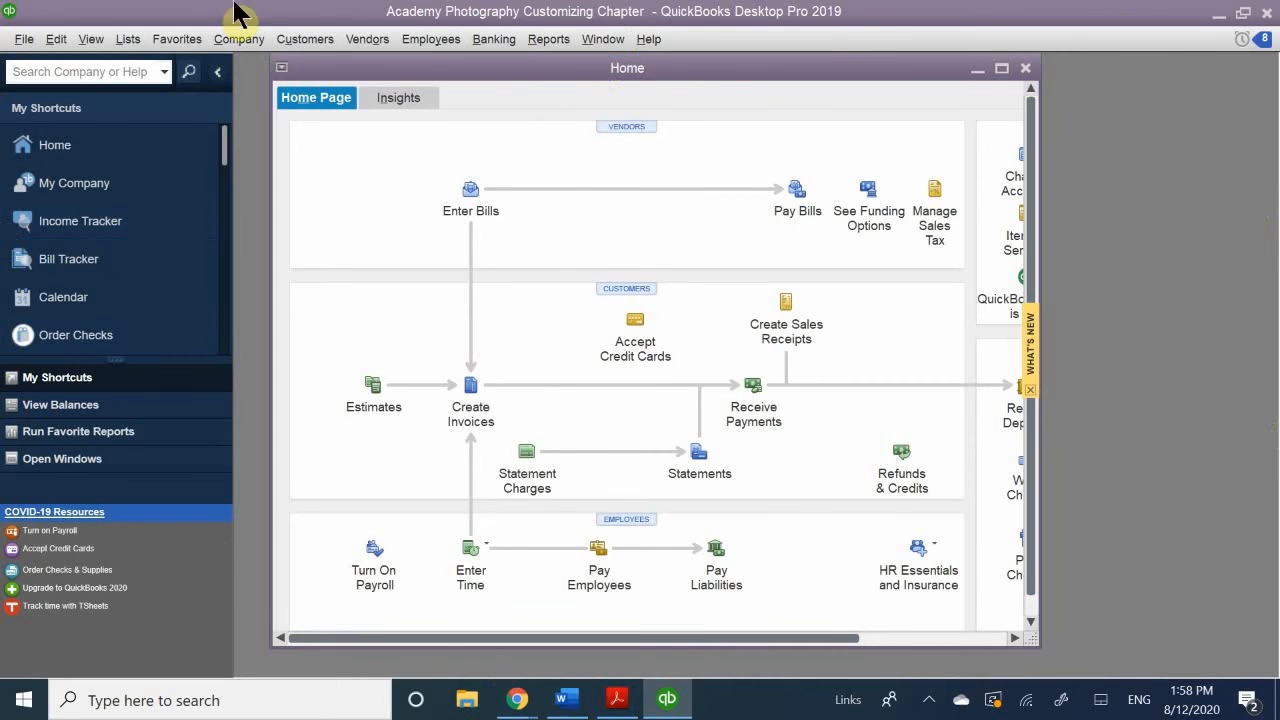
# Step: Reactivate inventory and purchase orders in the Items & Inventory company preferences, accepting the closing of all open windows
pyautogui.click(58, 40)
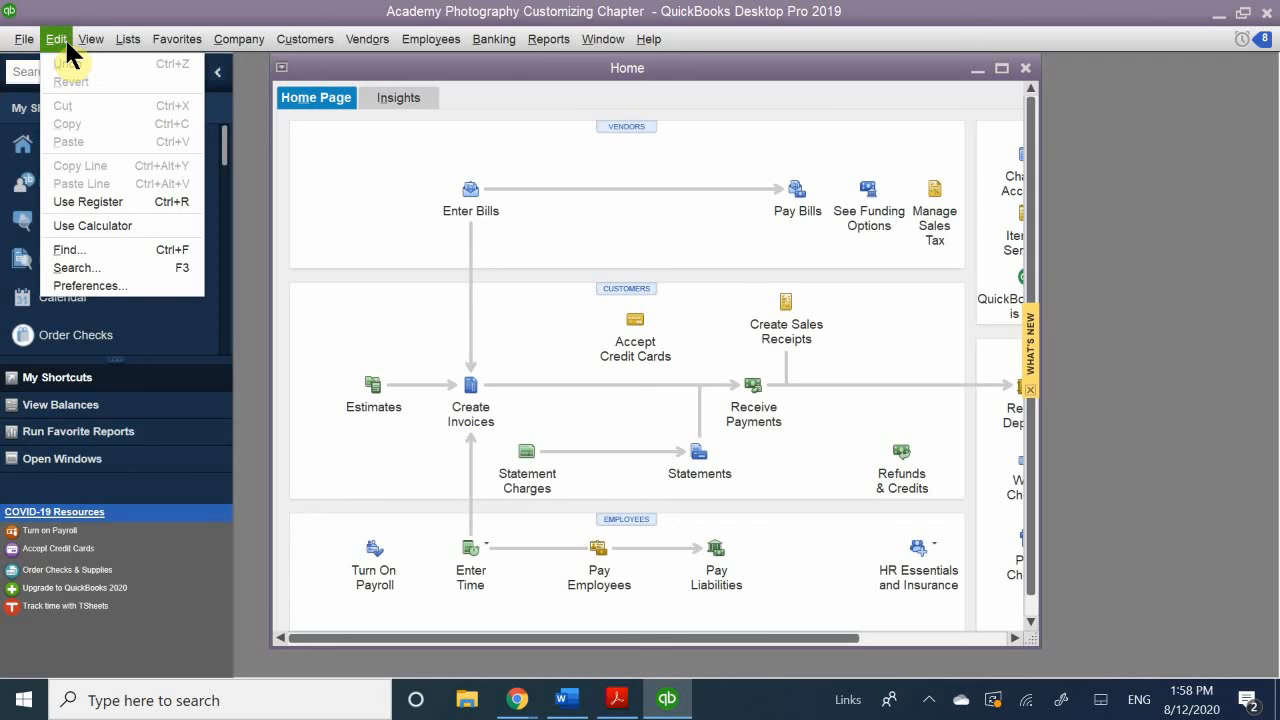
pyautogui.click(88, 287)
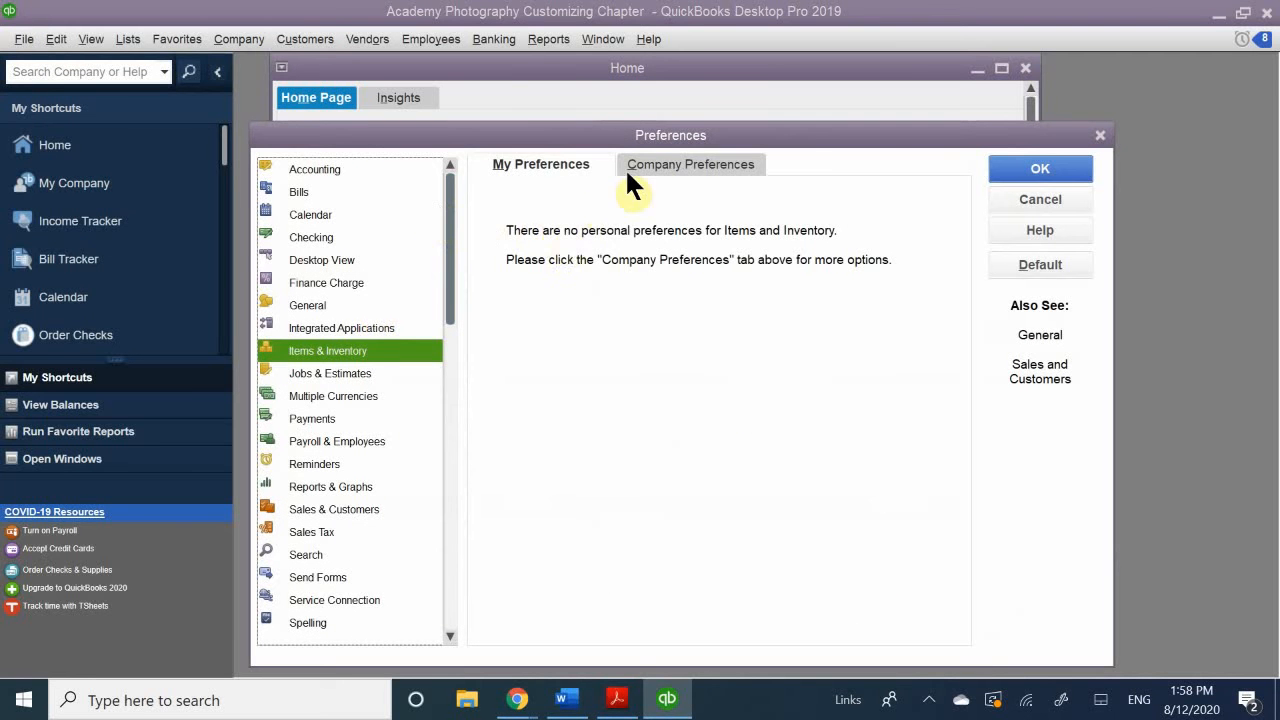
pyautogui.click(650, 168)
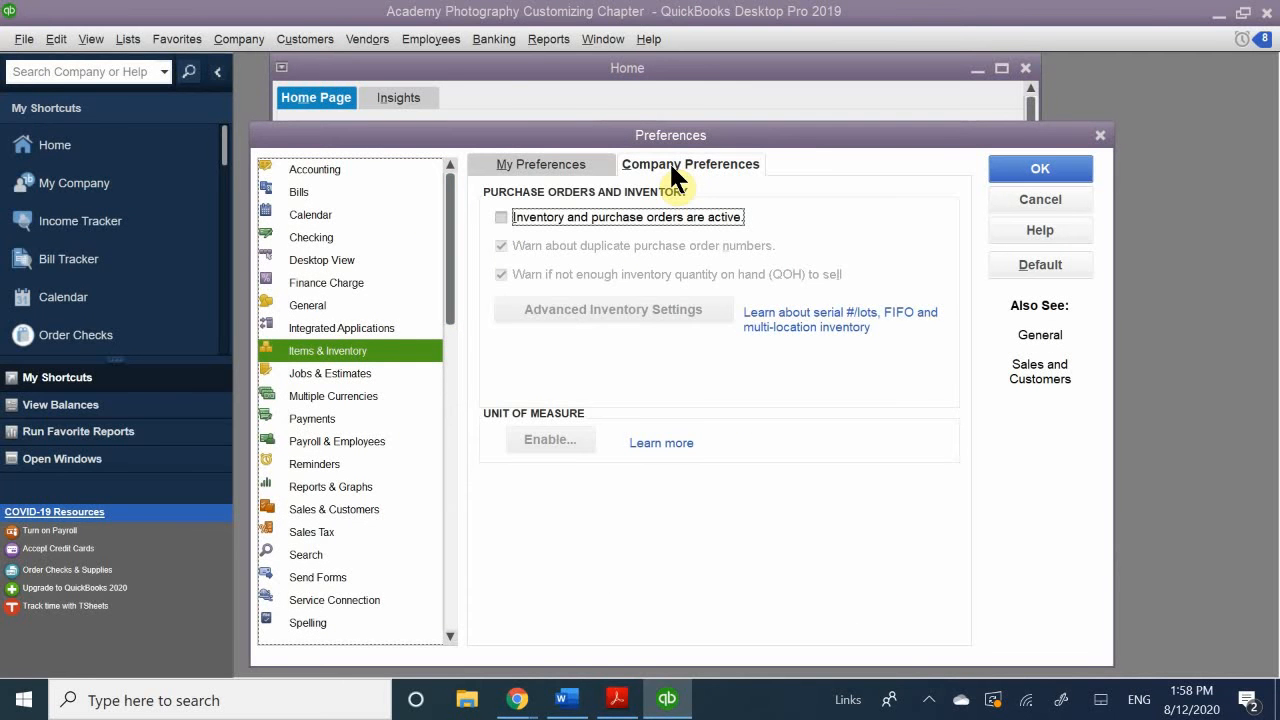
pyautogui.click(541, 216)
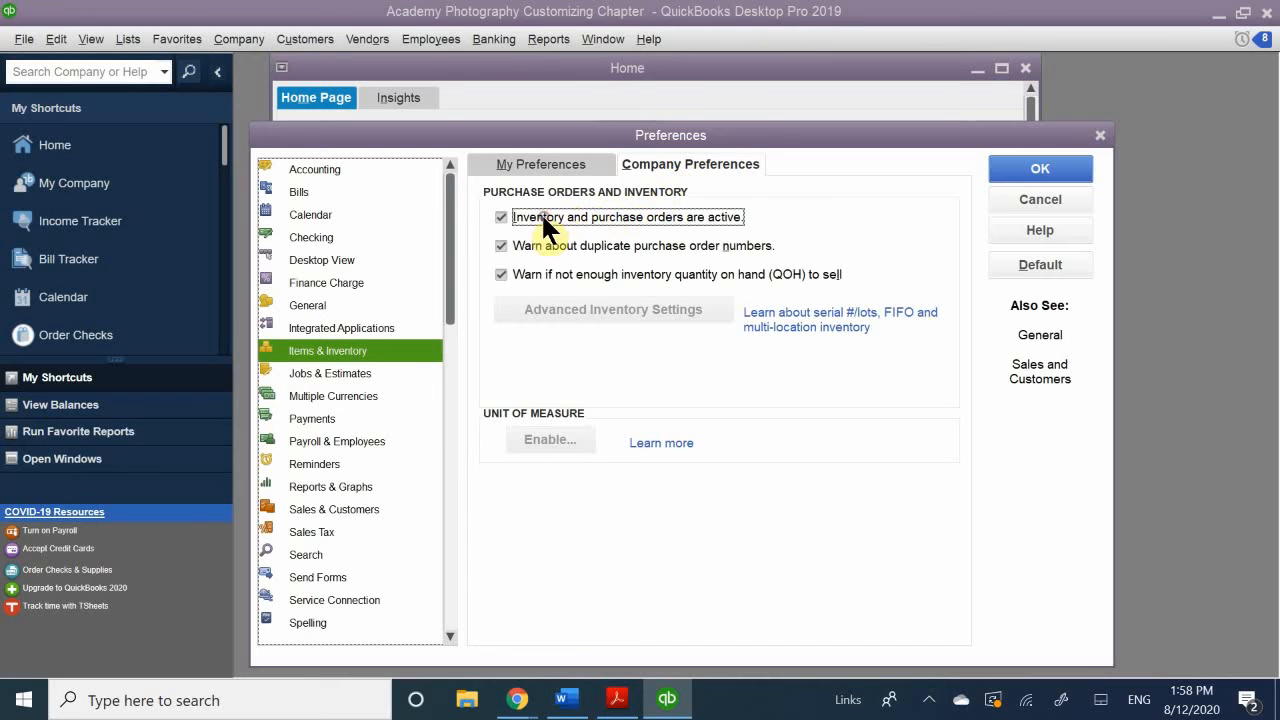
pyautogui.click(1030, 168)
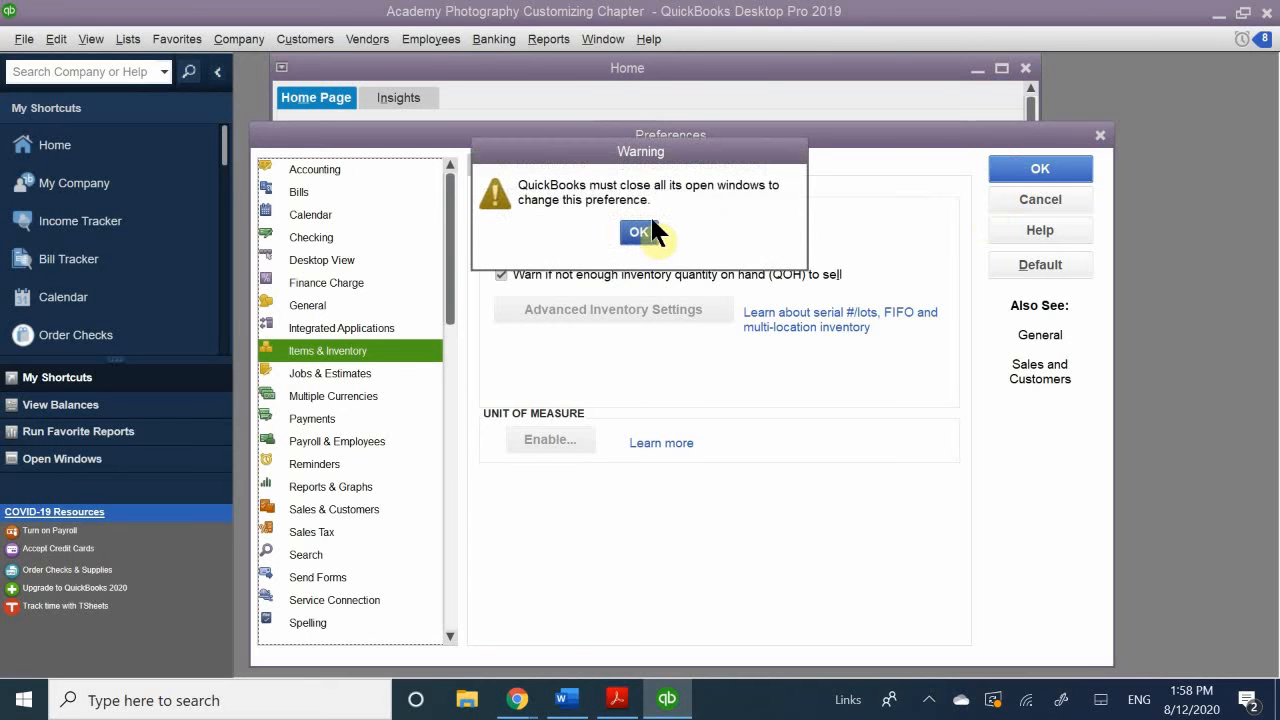
pyautogui.click(645, 230)
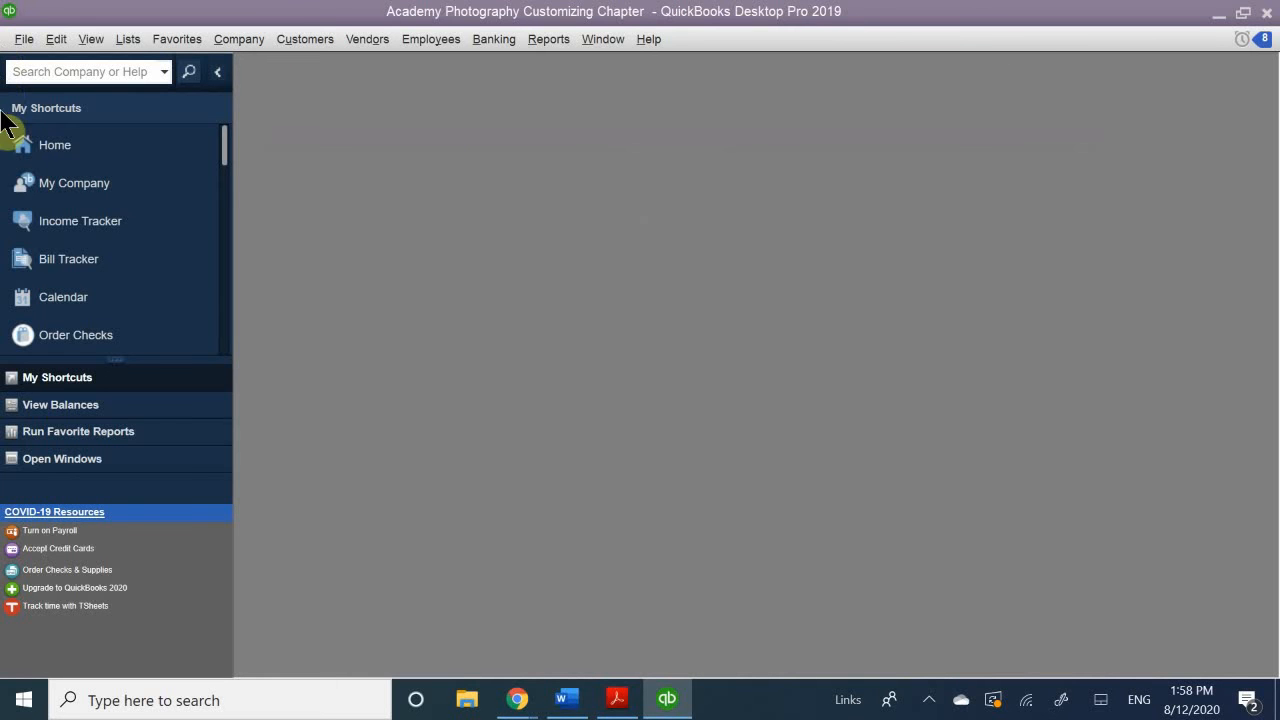
# Step: Open the Home page and bring up the Payroll & Employees company preferences, saving the changes in Payments preferences
pyautogui.click(90, 148)
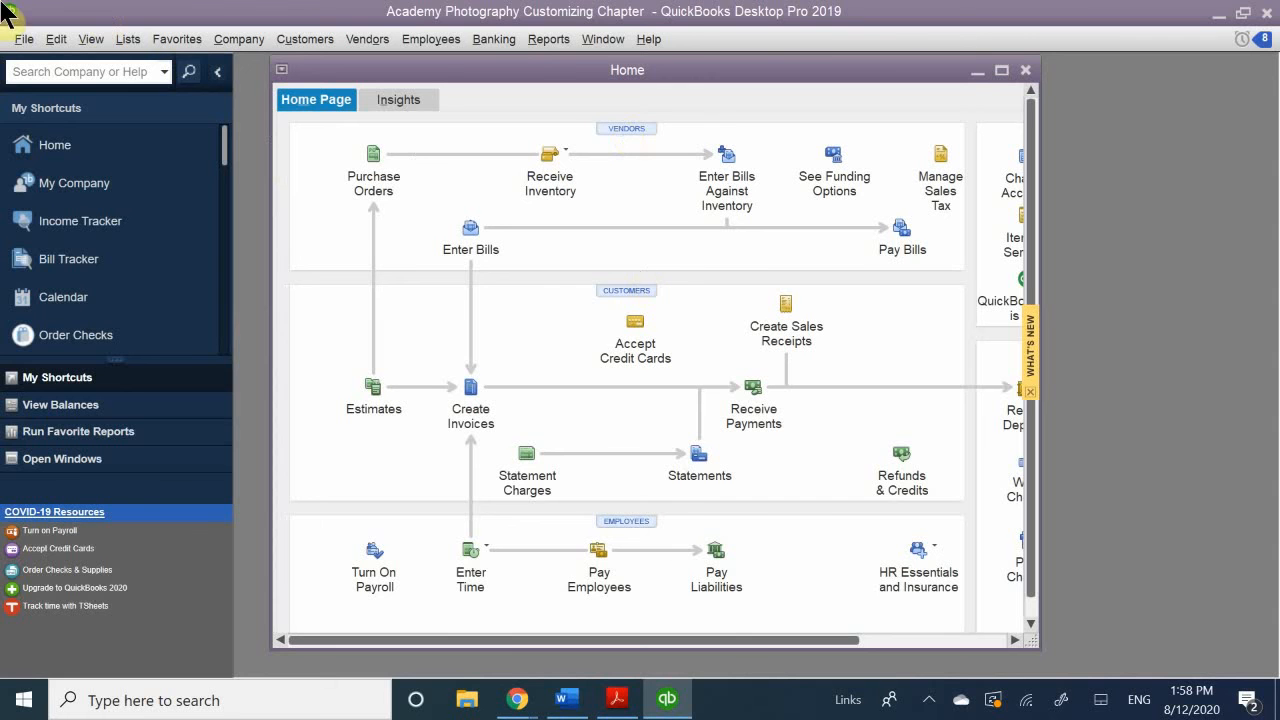
pyautogui.click(50, 41)
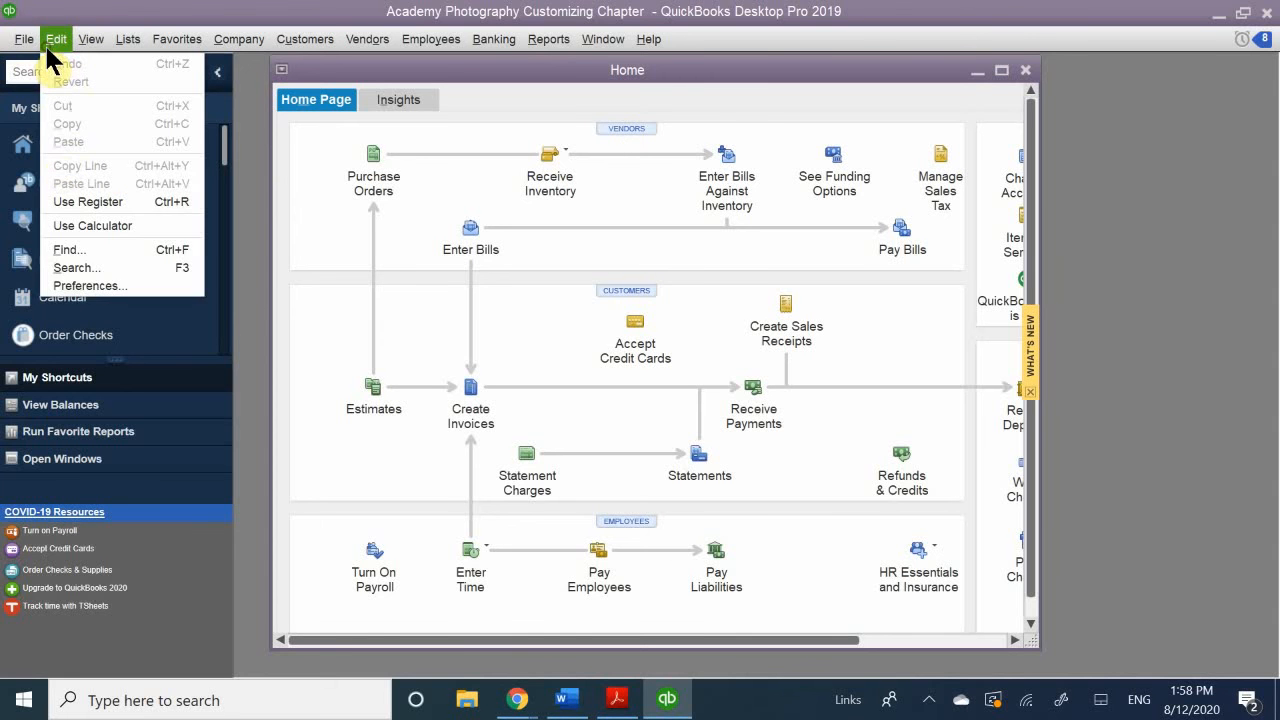
pyautogui.click(90, 286)
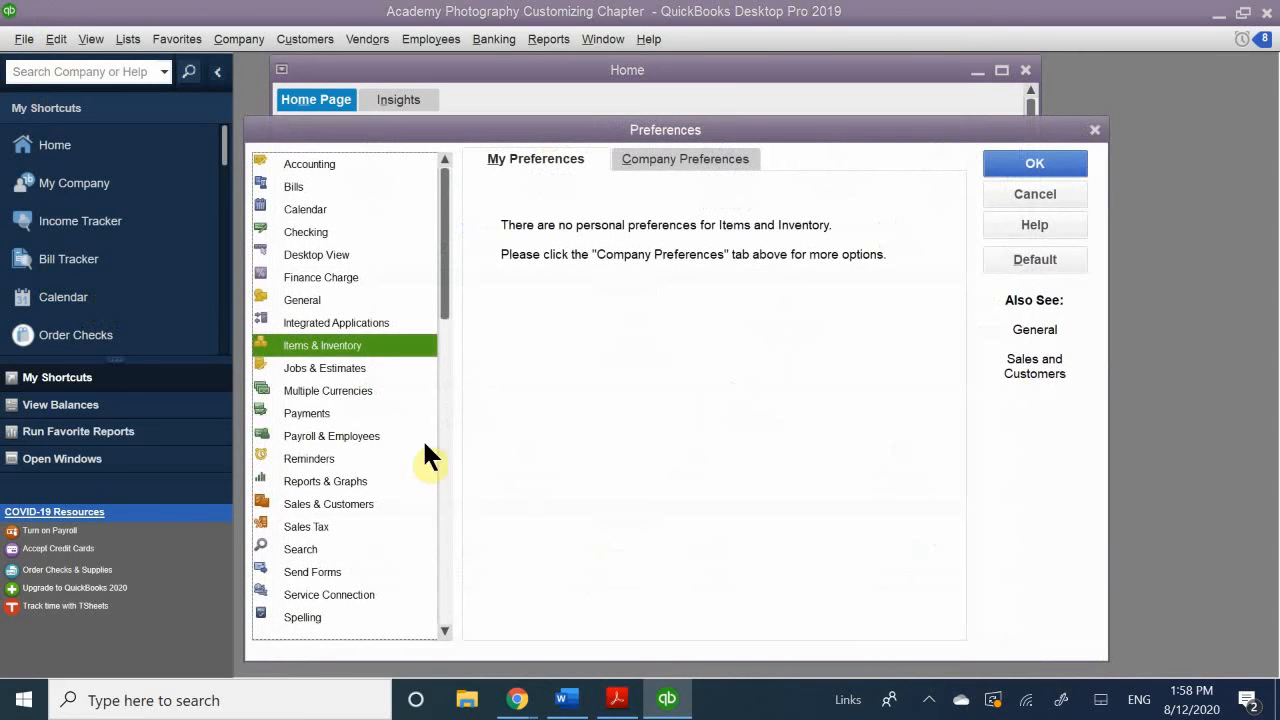
pyautogui.click(327, 412)
pyautogui.click(330, 434)
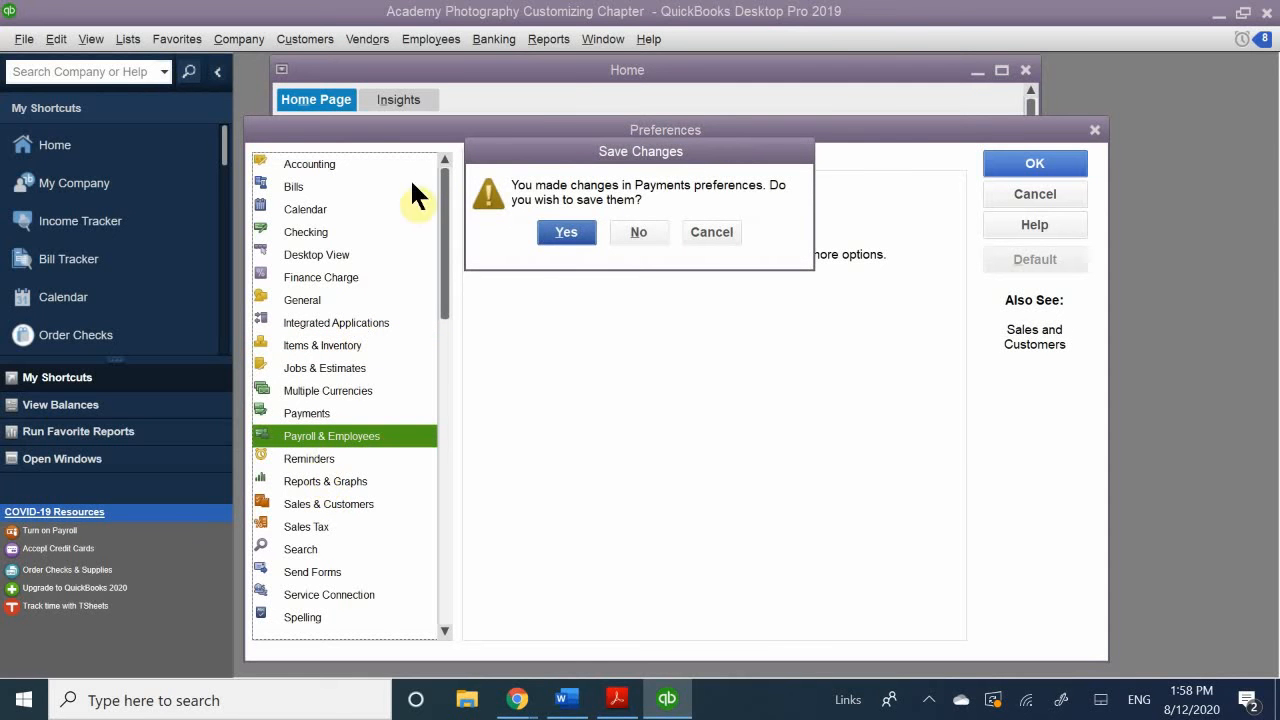
pyautogui.click(564, 232)
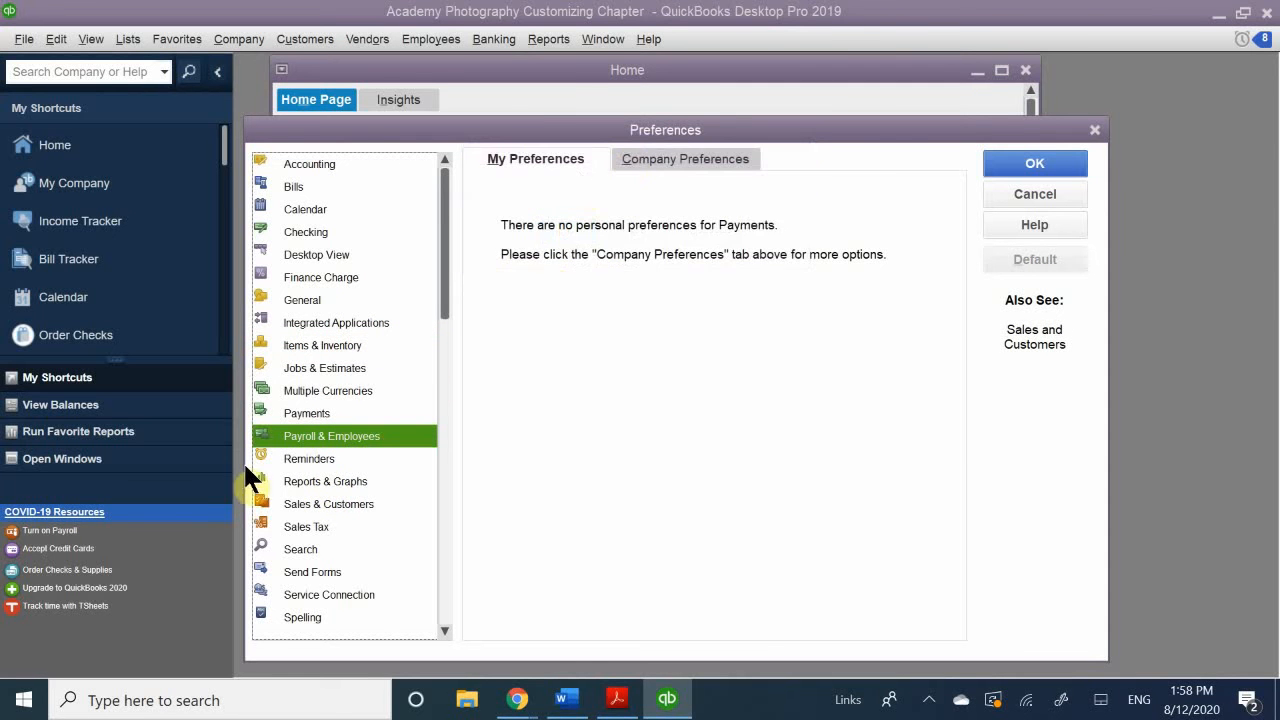
pyautogui.click(640, 160)
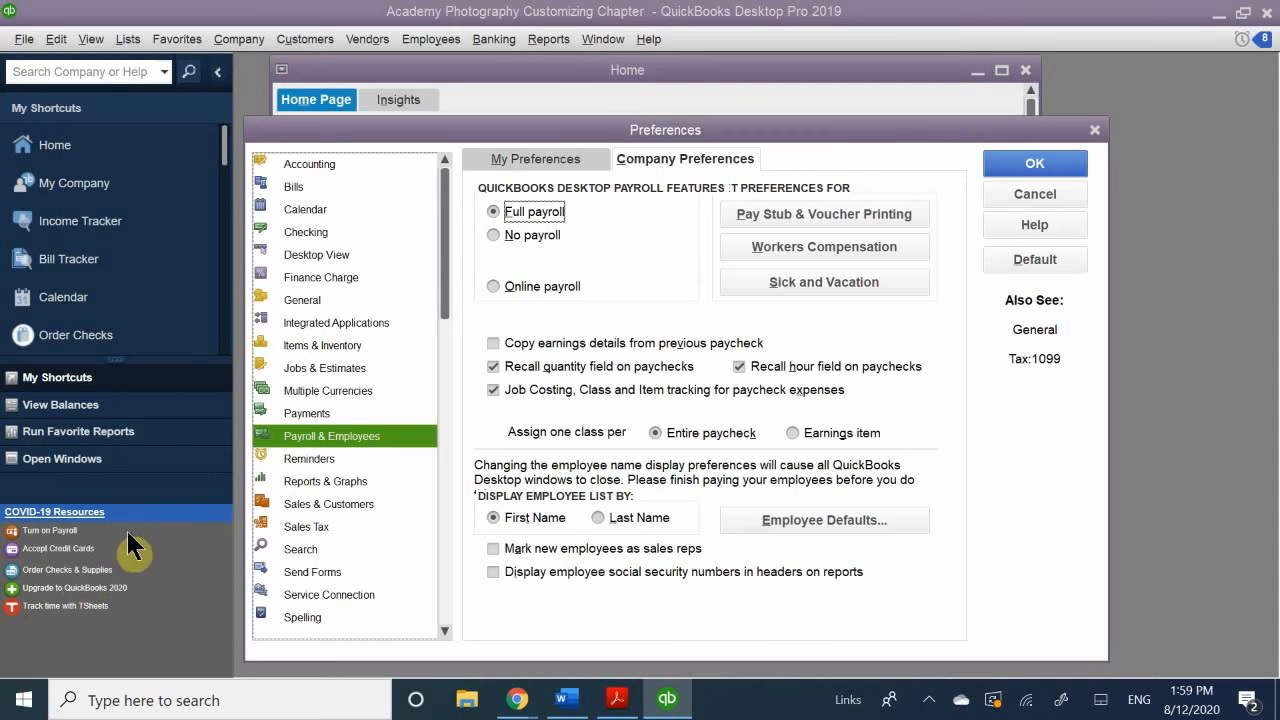
# Step: Review the Time & Expenses, Calendar, Bills and Checking company preferences, and close the preferences with OK
pyautogui.scroll(-1, 306, 610)
pyautogui.click(311, 615)
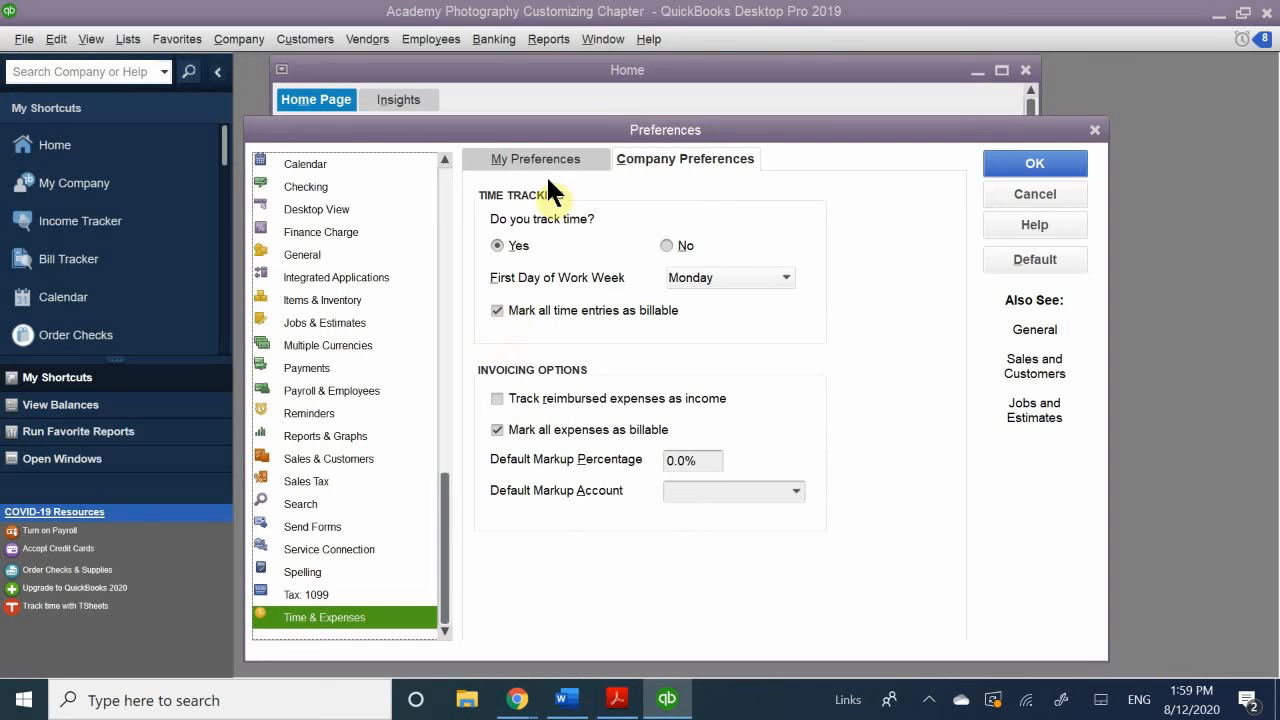
pyautogui.moveTo(462, 132); pyautogui.dragTo(550, 143)
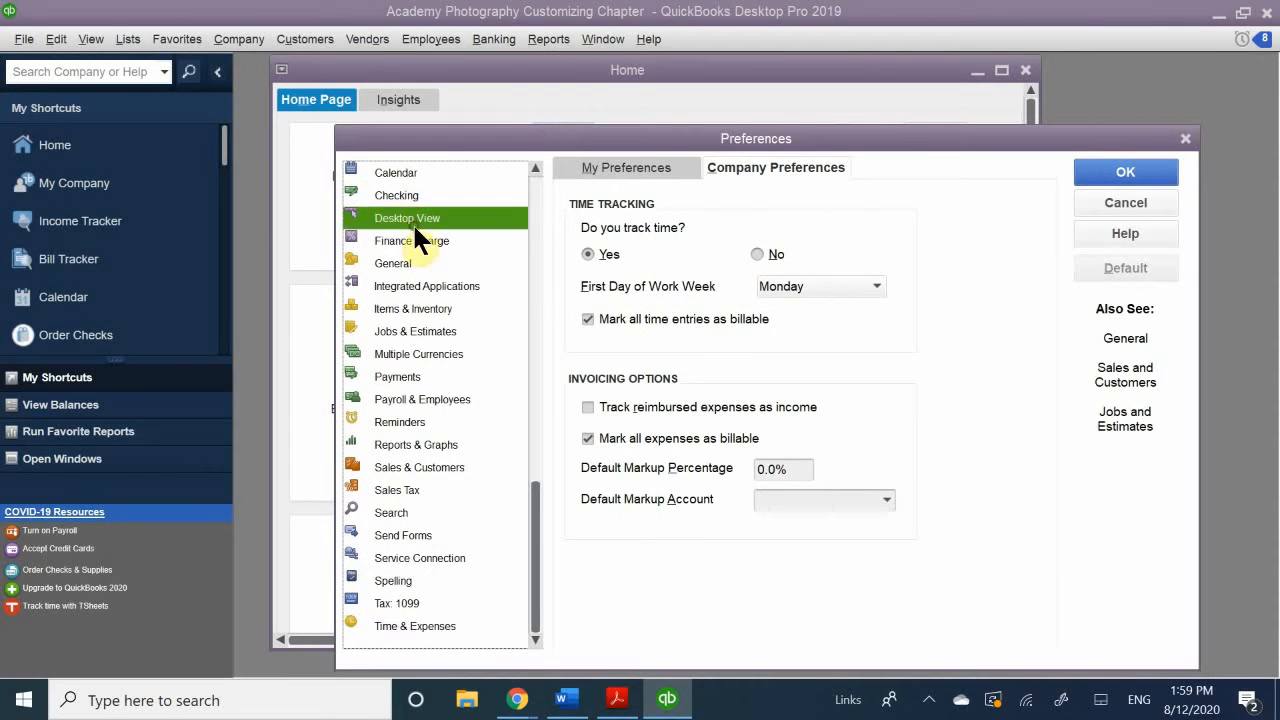
pyautogui.click(412, 222)
pyautogui.click(421, 218)
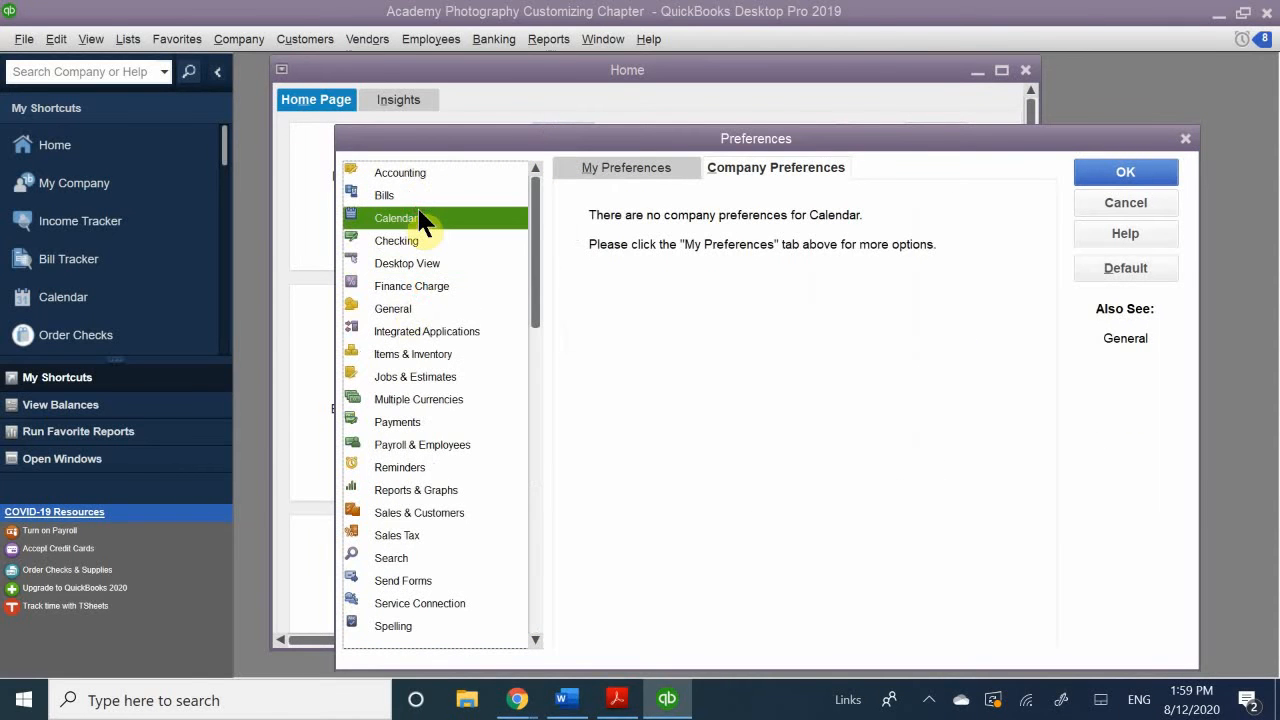
pyautogui.click(428, 195)
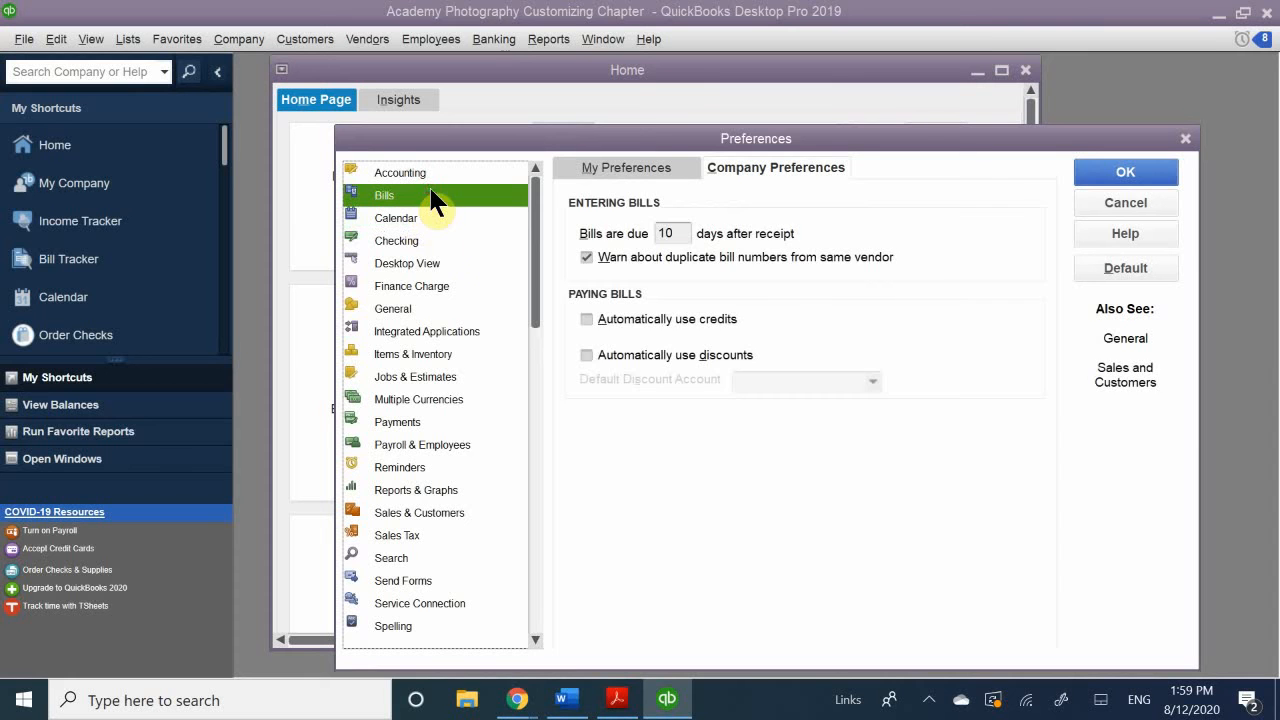
pyautogui.click(438, 240)
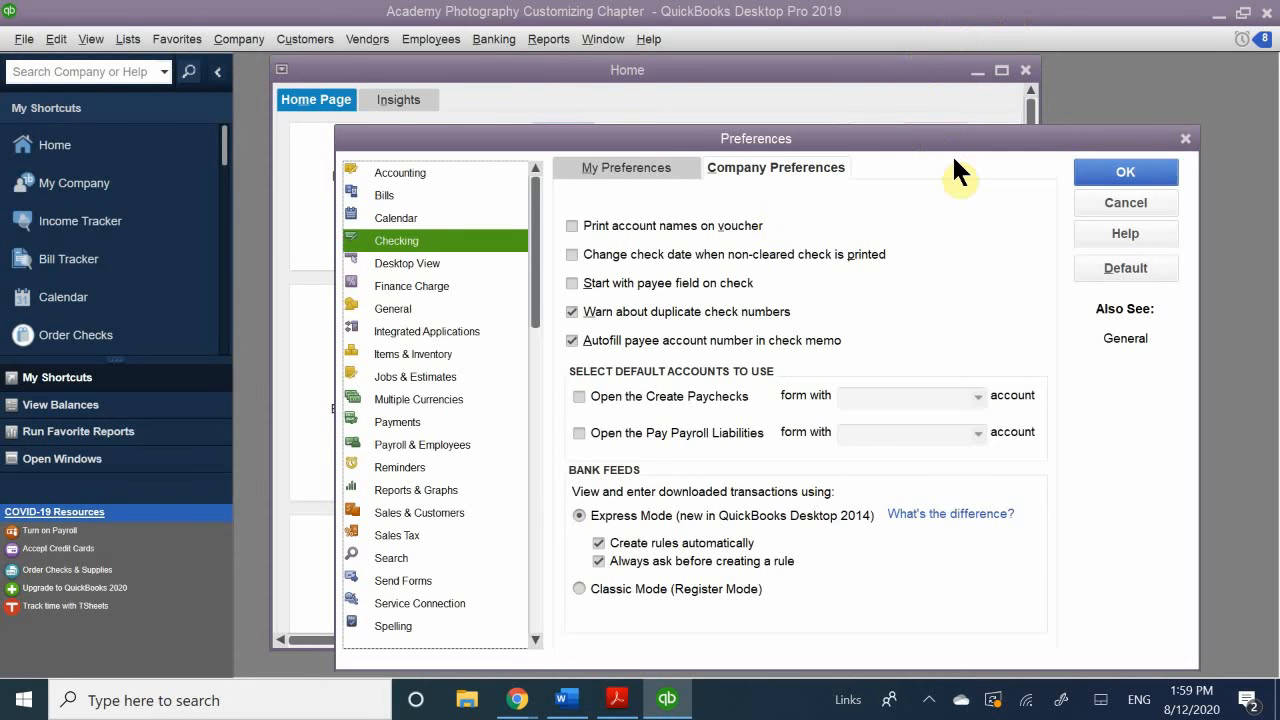
pyautogui.moveTo(612, 138); pyautogui.dragTo(401, 123)
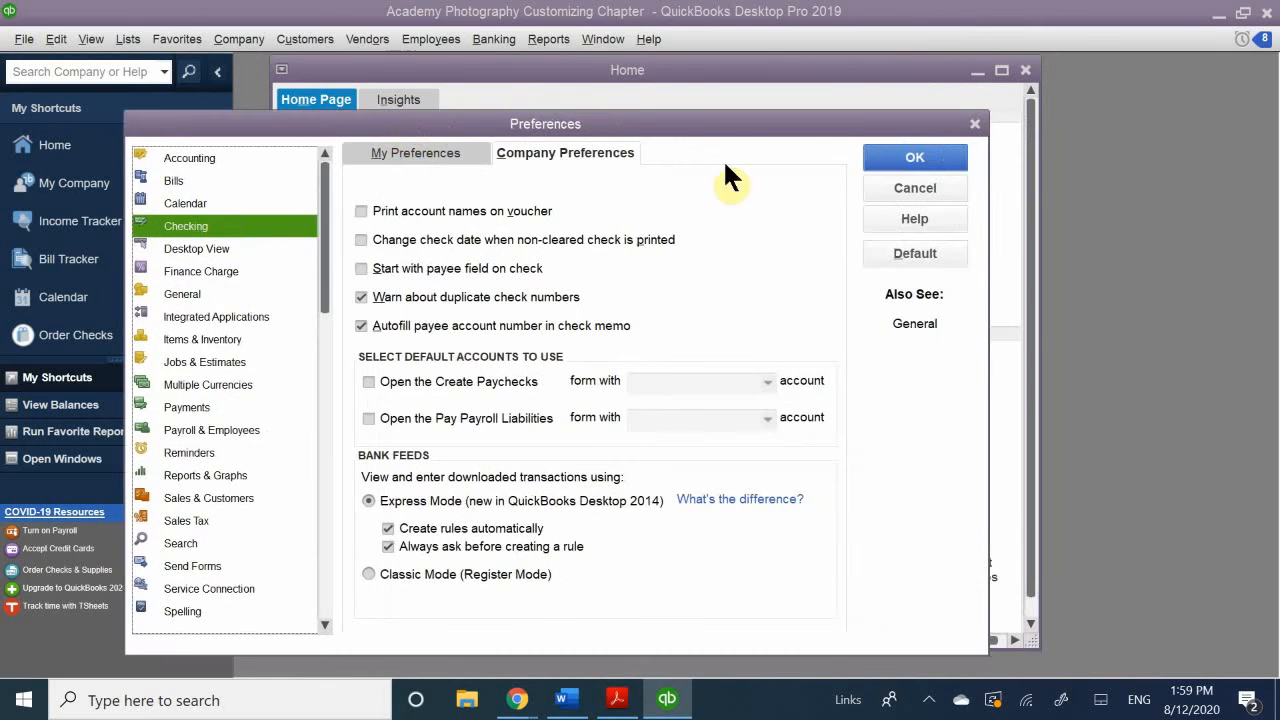
pyautogui.click(899, 152)
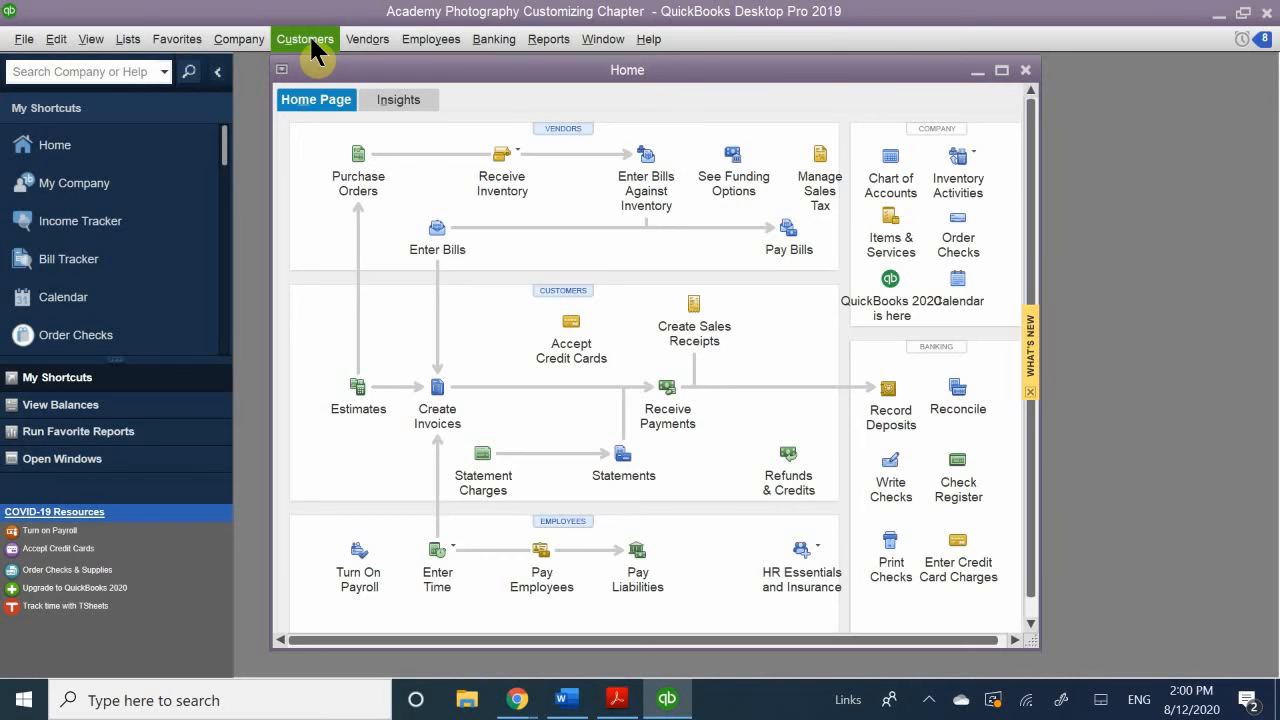
# Step: Examine the commands available for vendors, customers, company, banking and employees, along with the icon bar and window view options
pyautogui.click(91, 42)
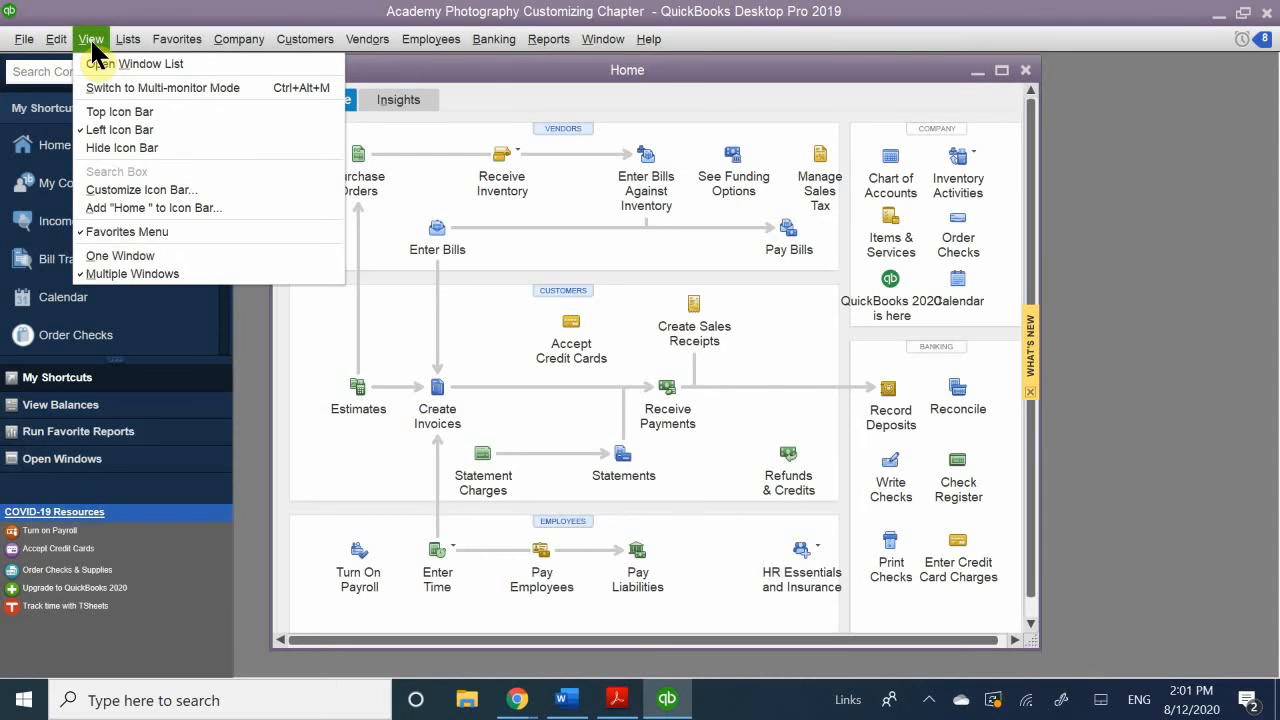
pyautogui.click(405, 12)
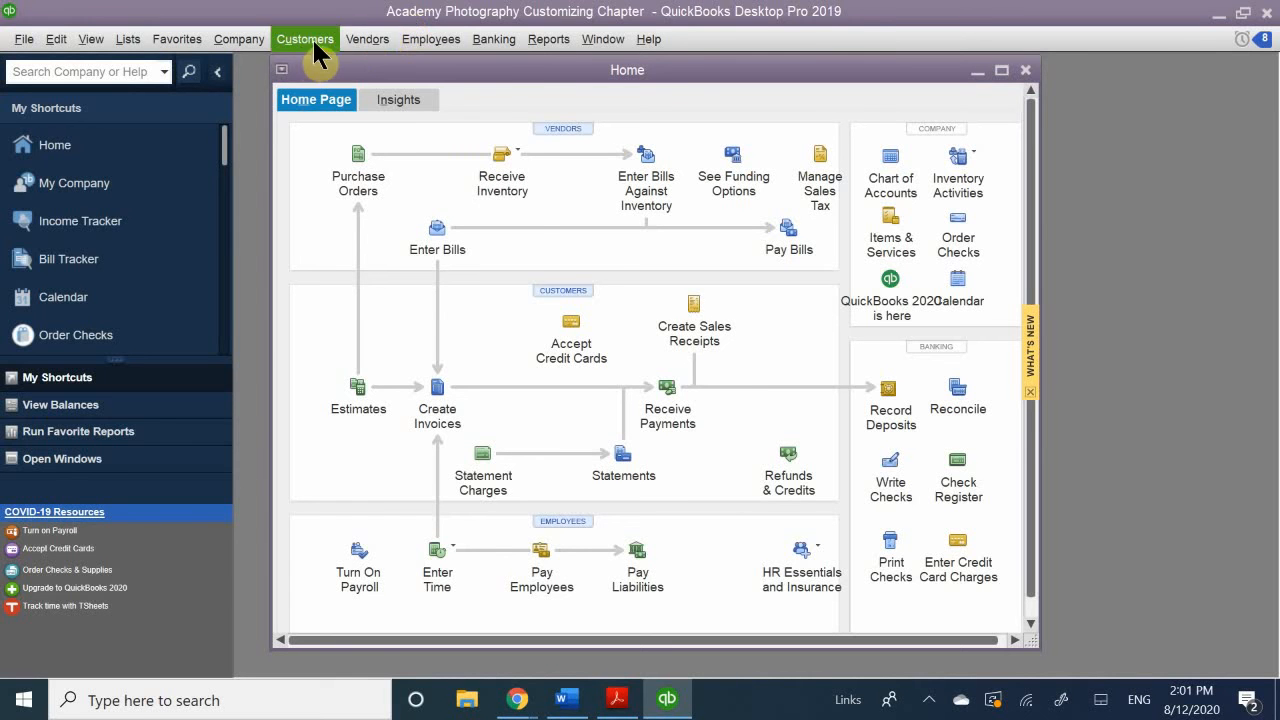
pyautogui.click(362, 42)
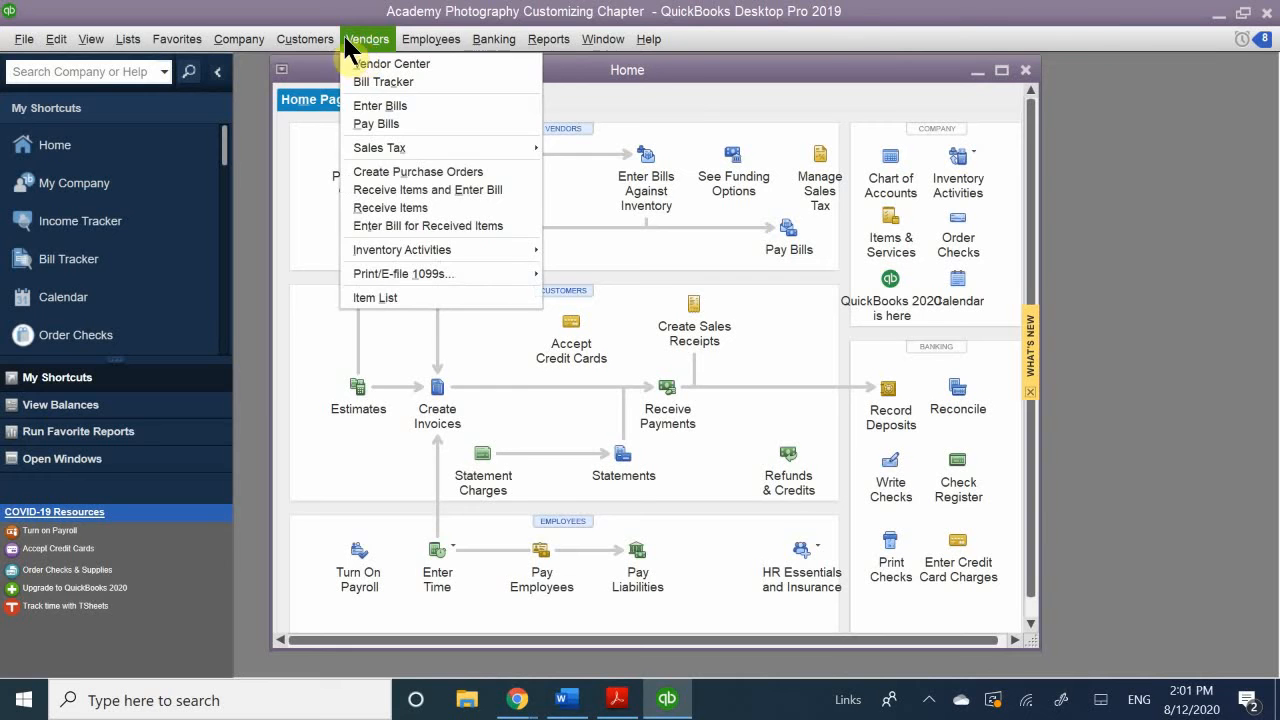
pyautogui.moveTo(330, 40)
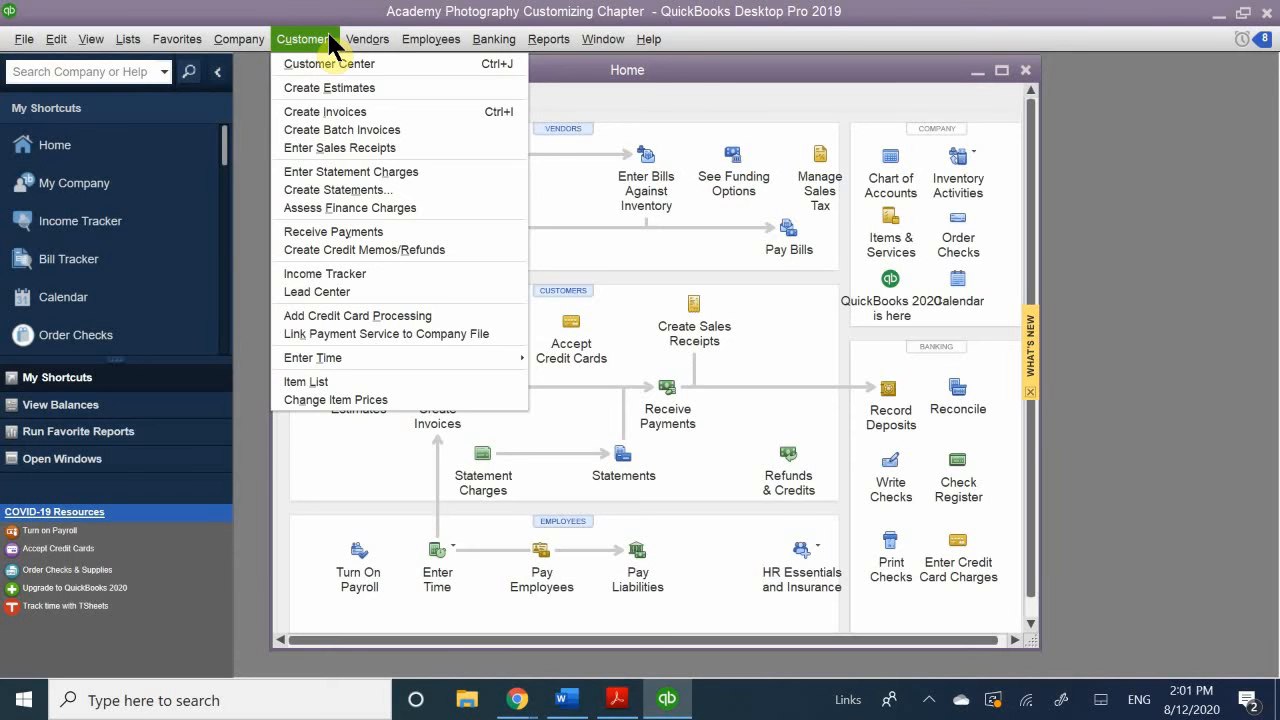
pyautogui.moveTo(256, 41)
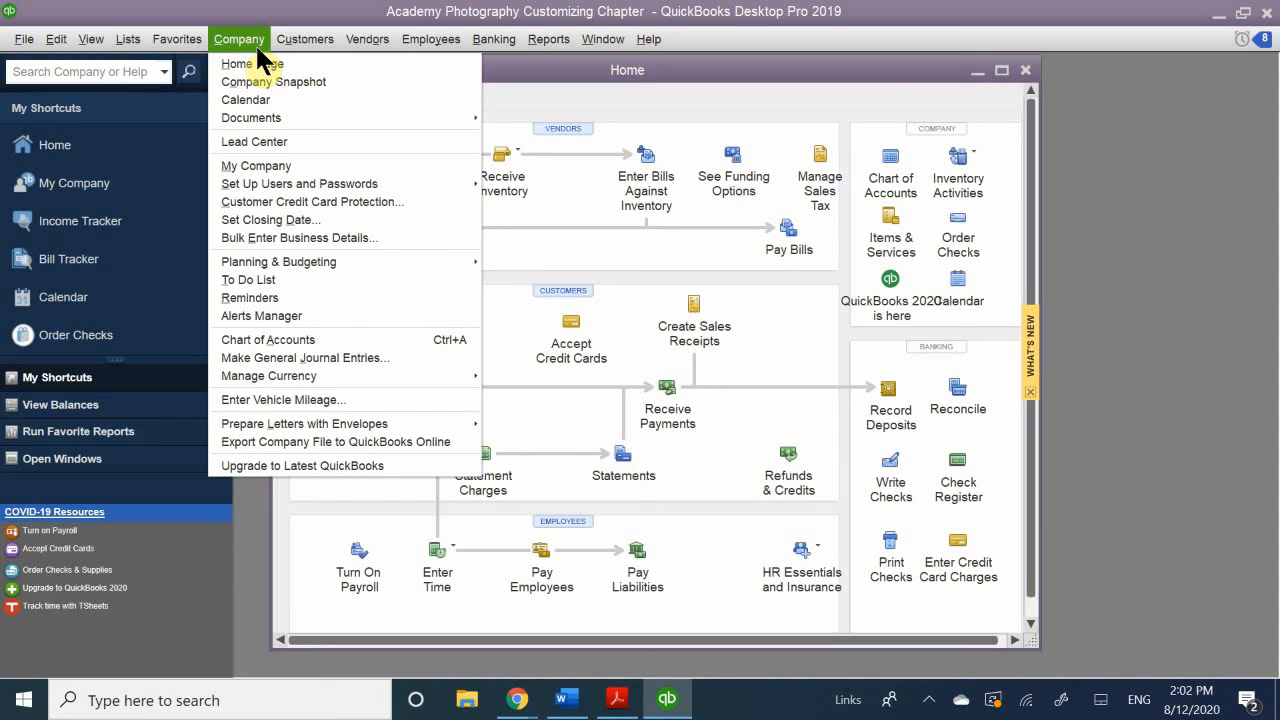
pyautogui.moveTo(42, 45)
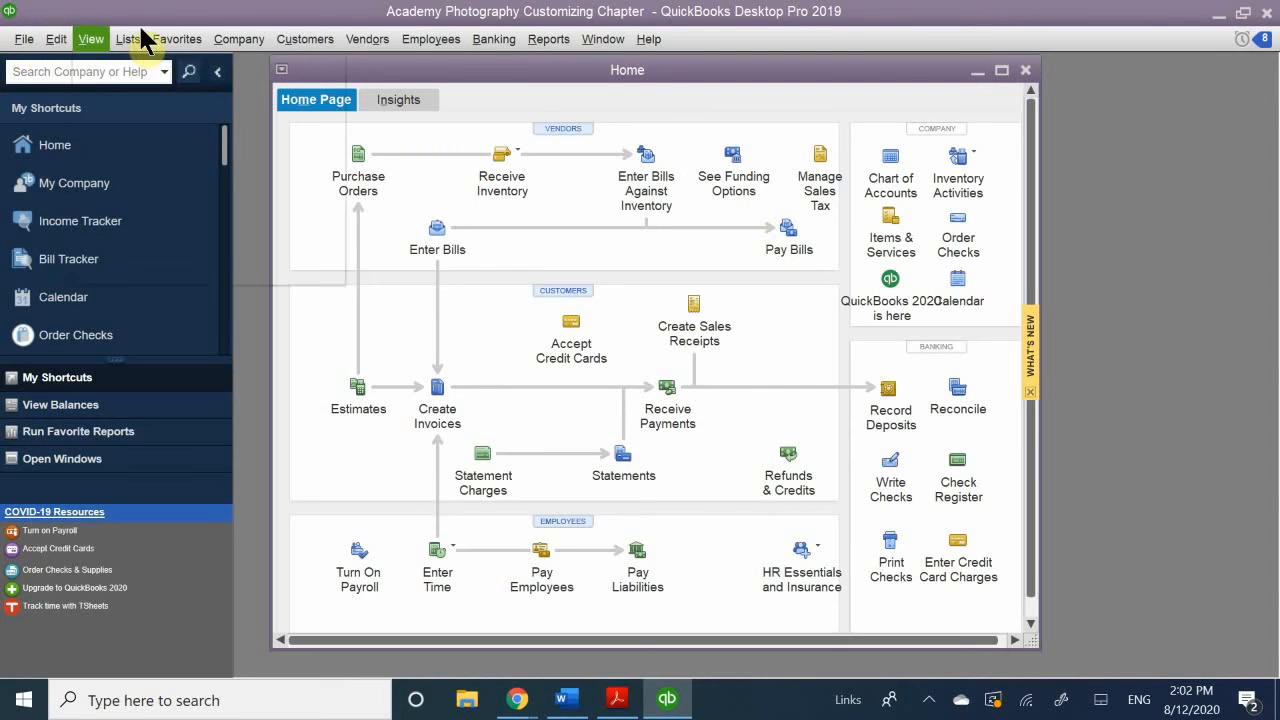
pyautogui.moveTo(470, 40)
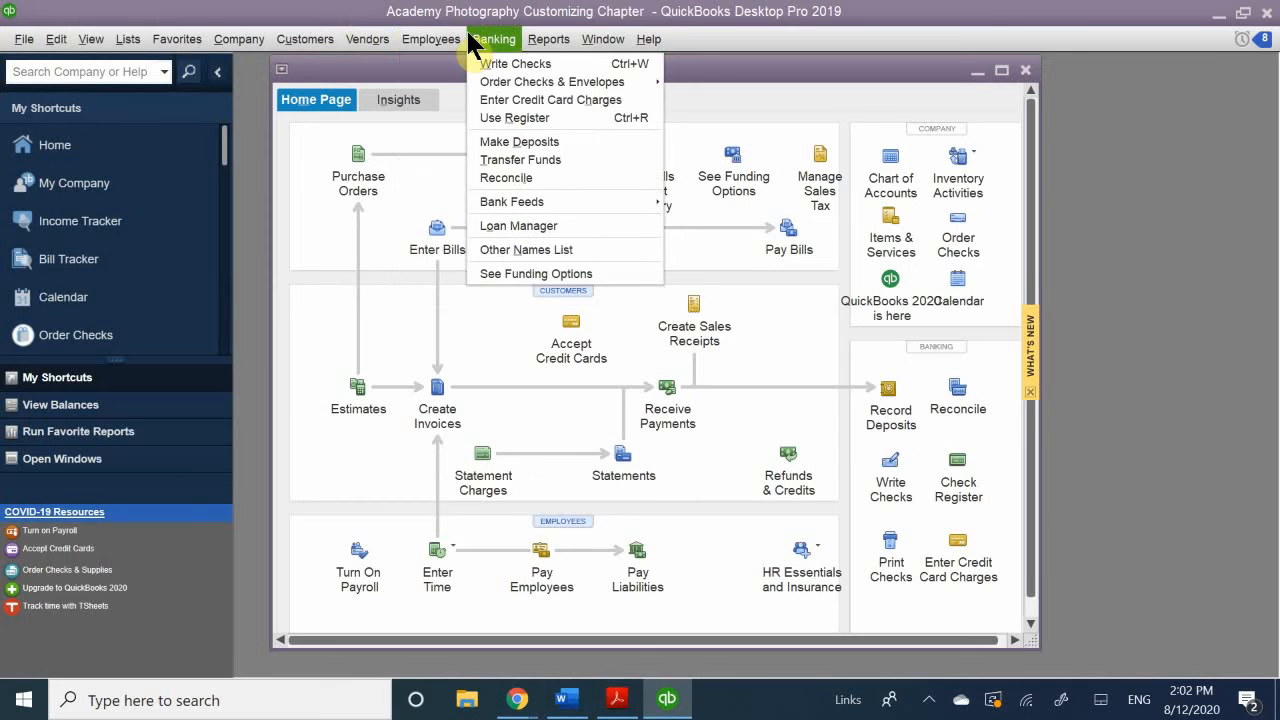
pyautogui.moveTo(430, 40)
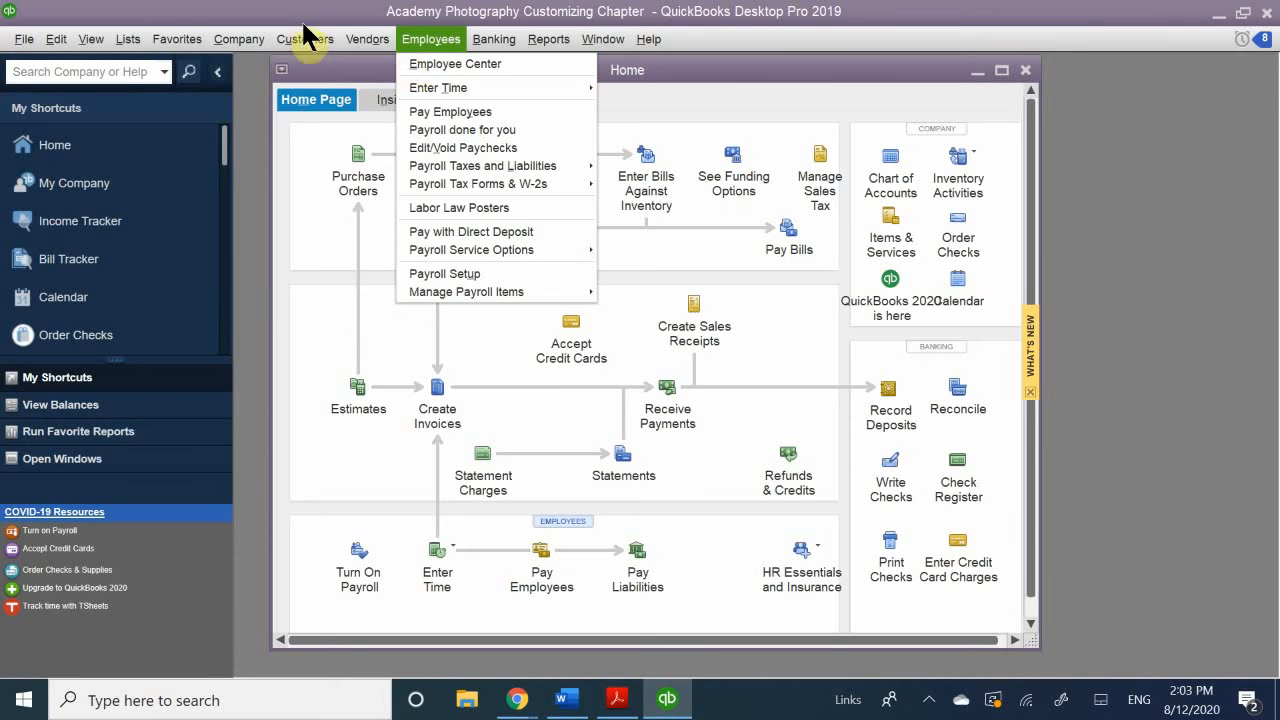
pyautogui.moveTo(90, 45)
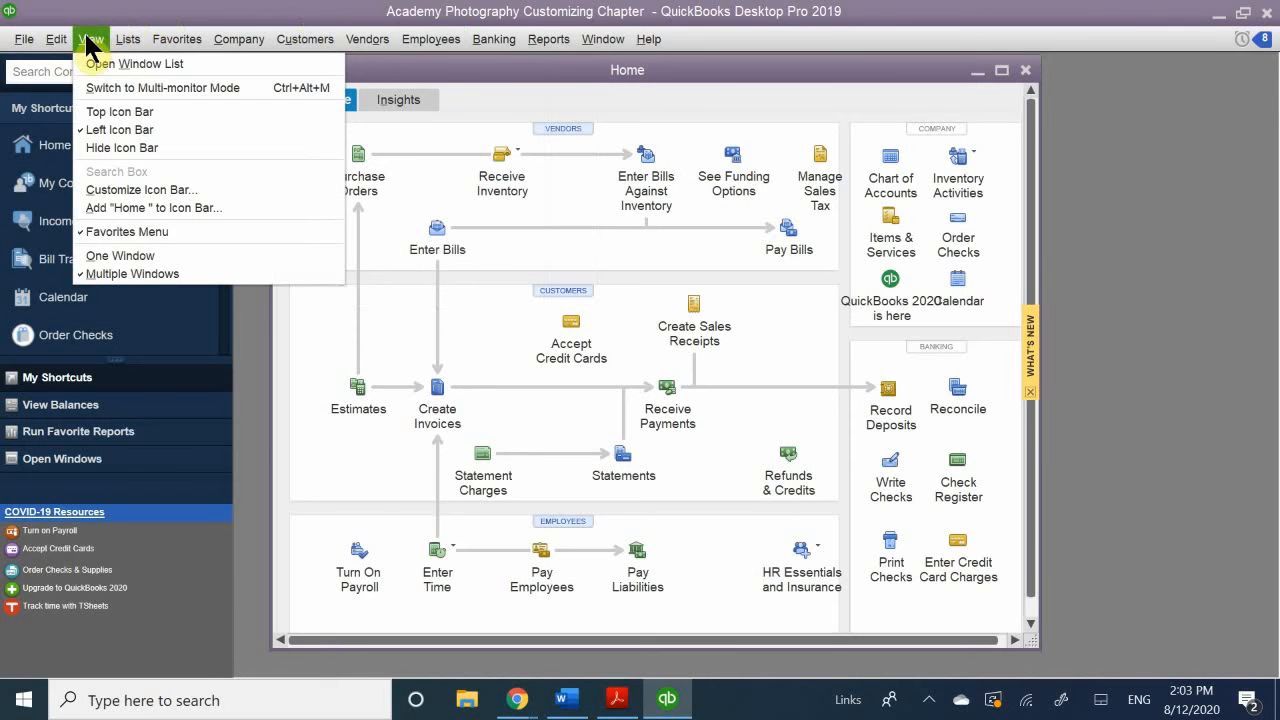
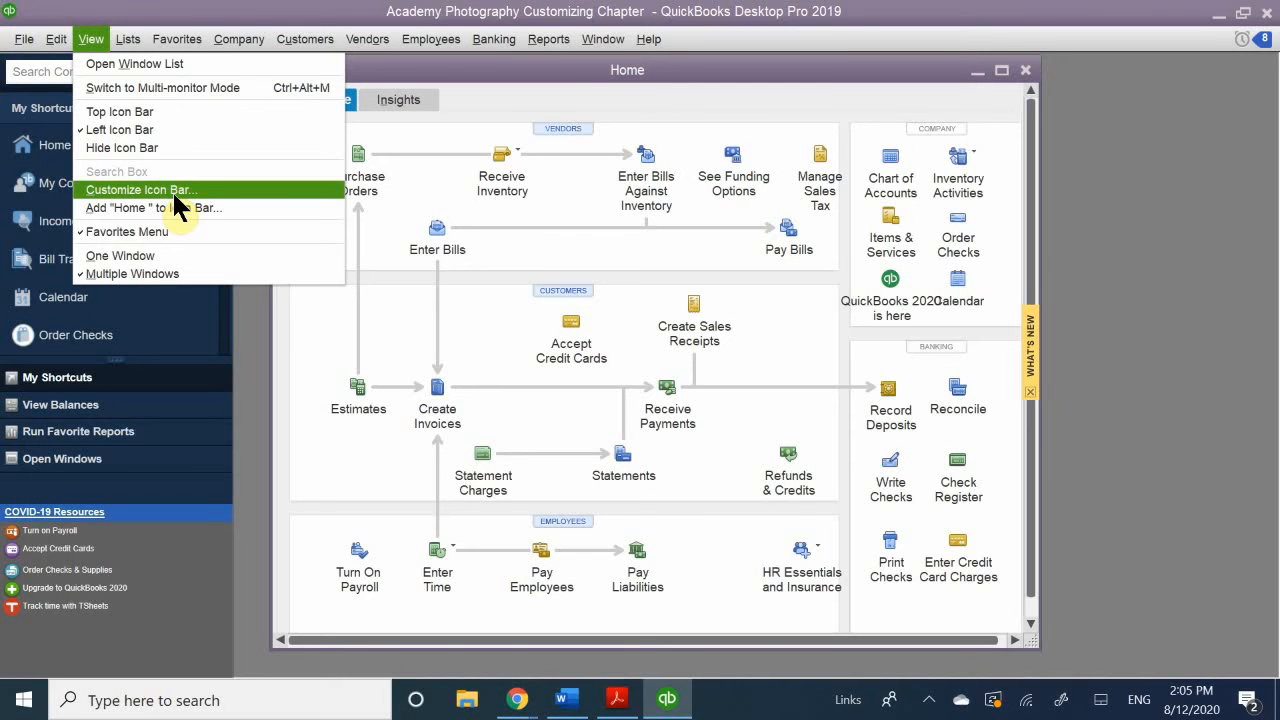
# Step: Examine the commands available for lists, favorites and window arrangement
pyautogui.moveTo(60, 36)
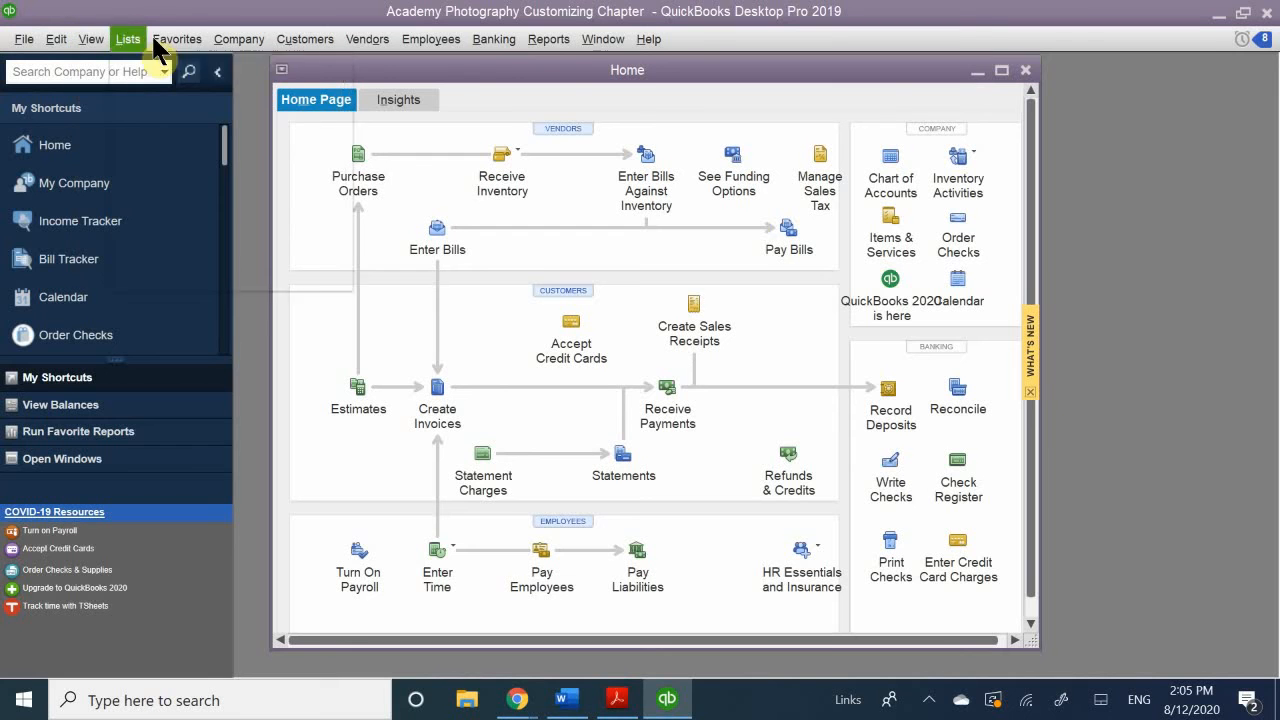
pyautogui.moveTo(183, 48)
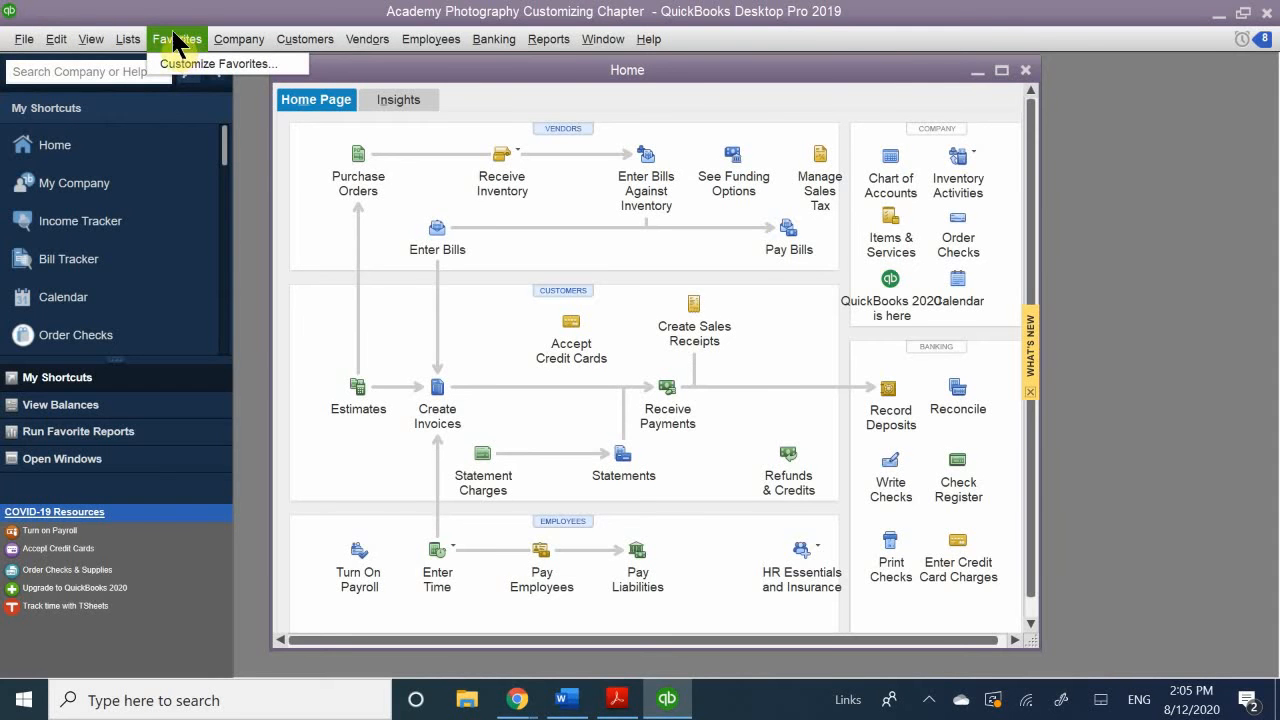
pyautogui.moveTo(128, 42)
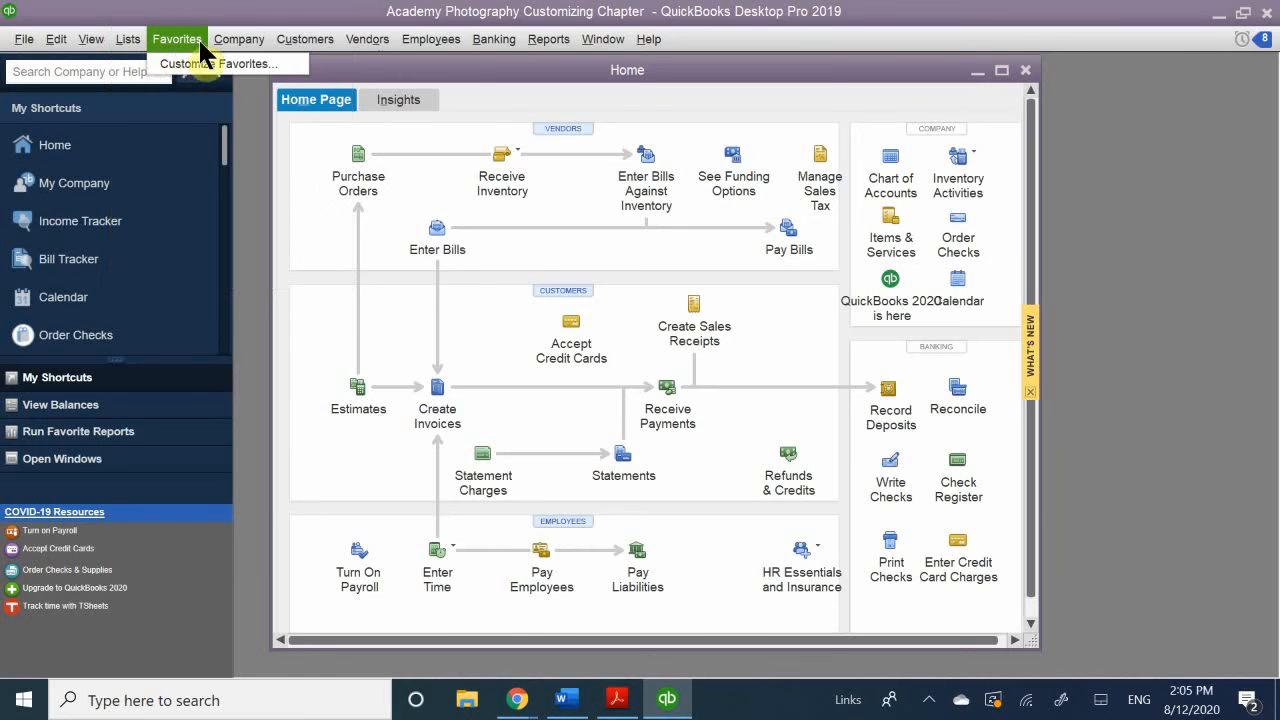
pyautogui.moveTo(238, 45)
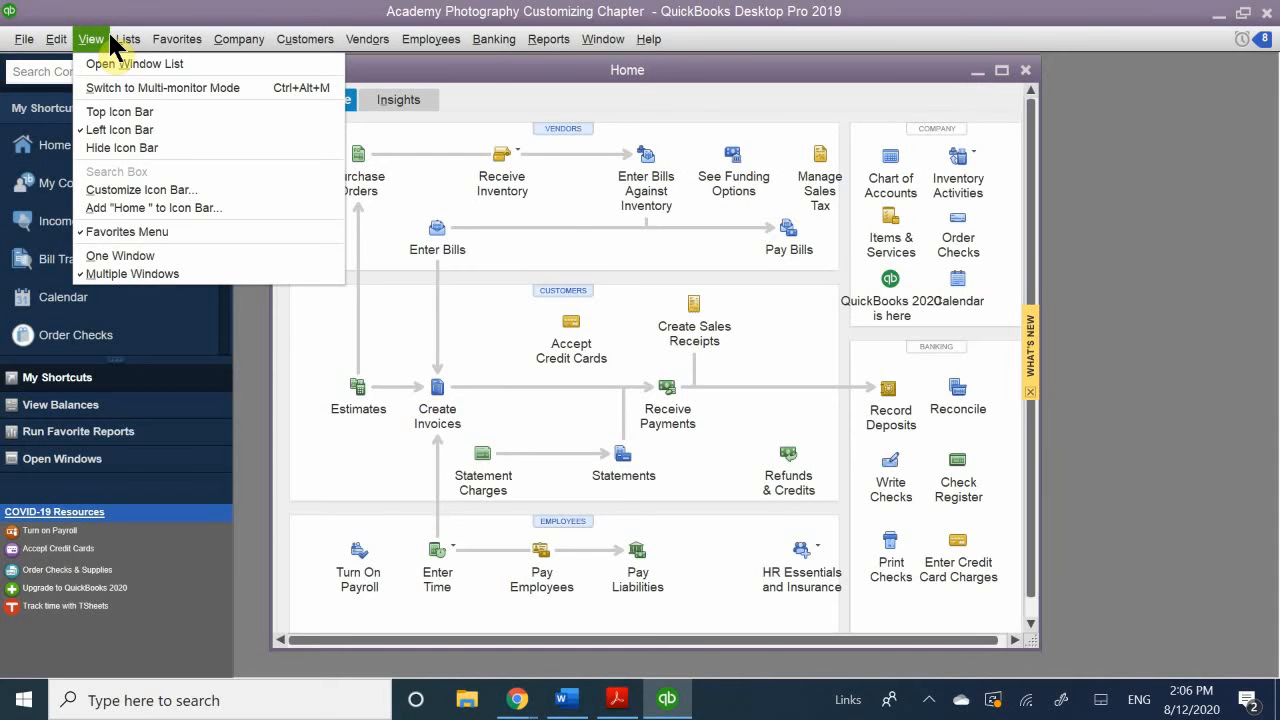
pyautogui.moveTo(128, 39)
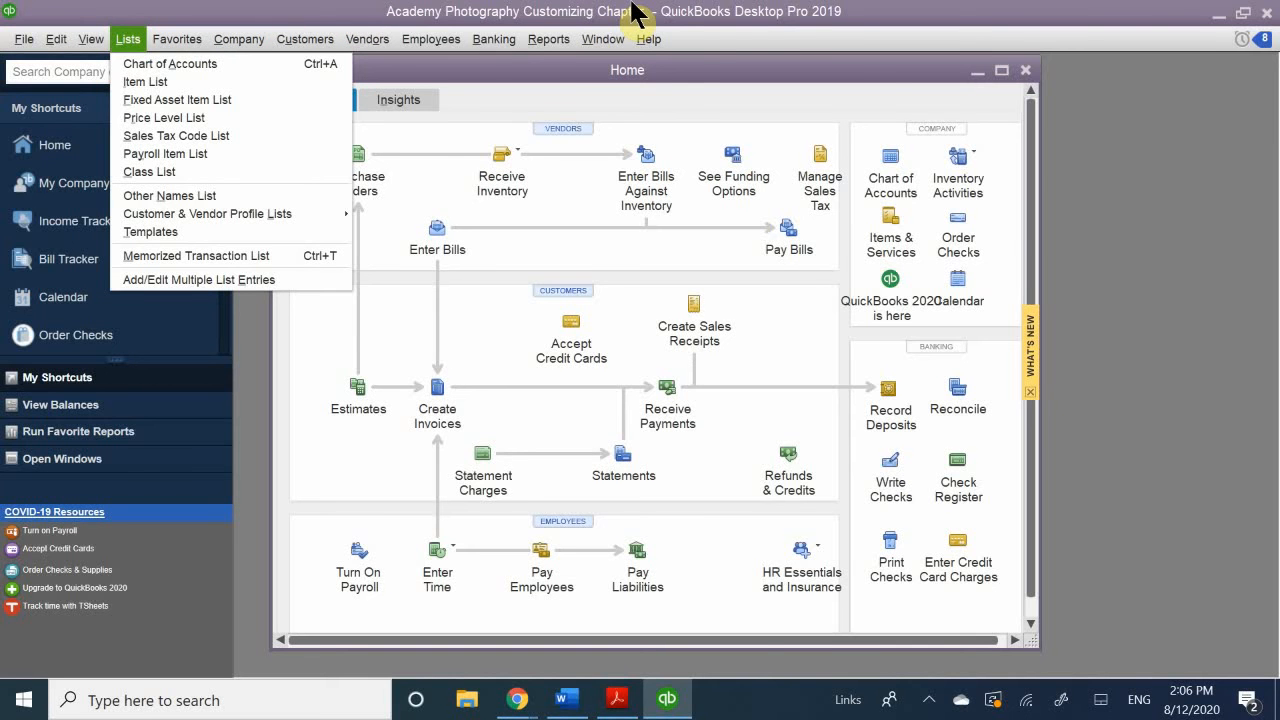
pyautogui.moveTo(612, 39)
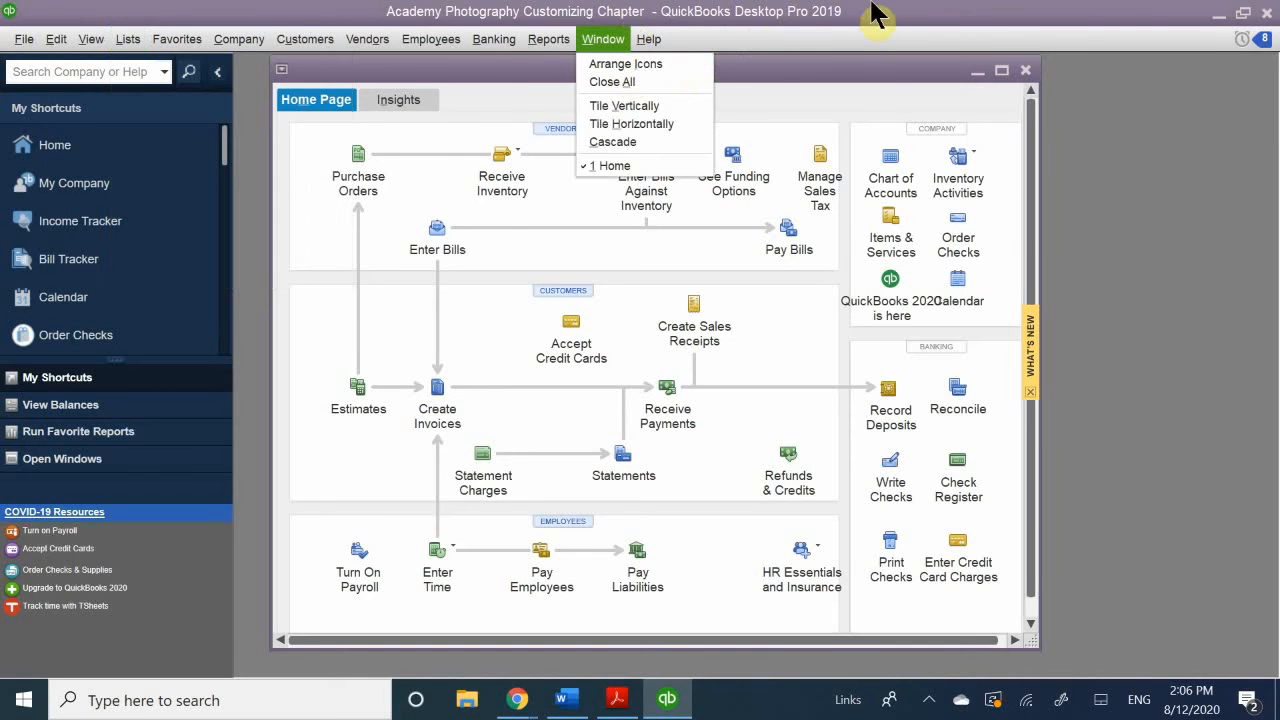
pyautogui.click(767, 35)
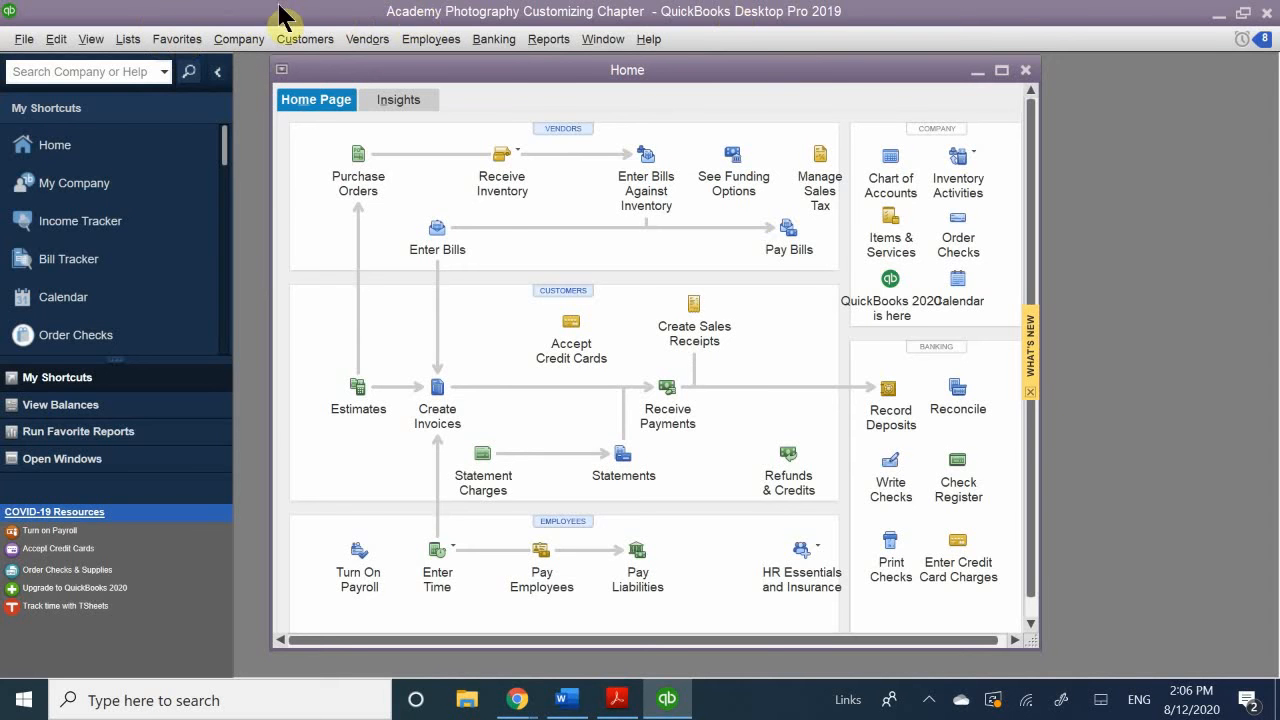
pyautogui.click(306, 38)
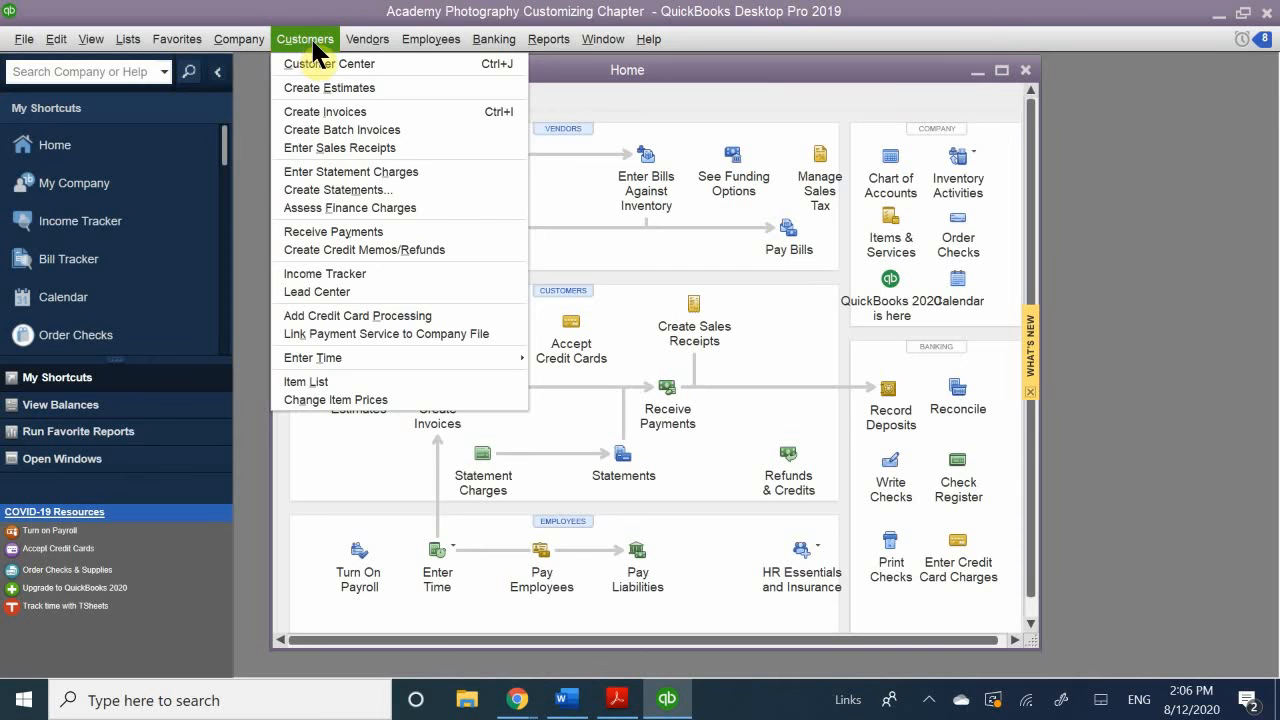
pyautogui.moveTo(250, 40)
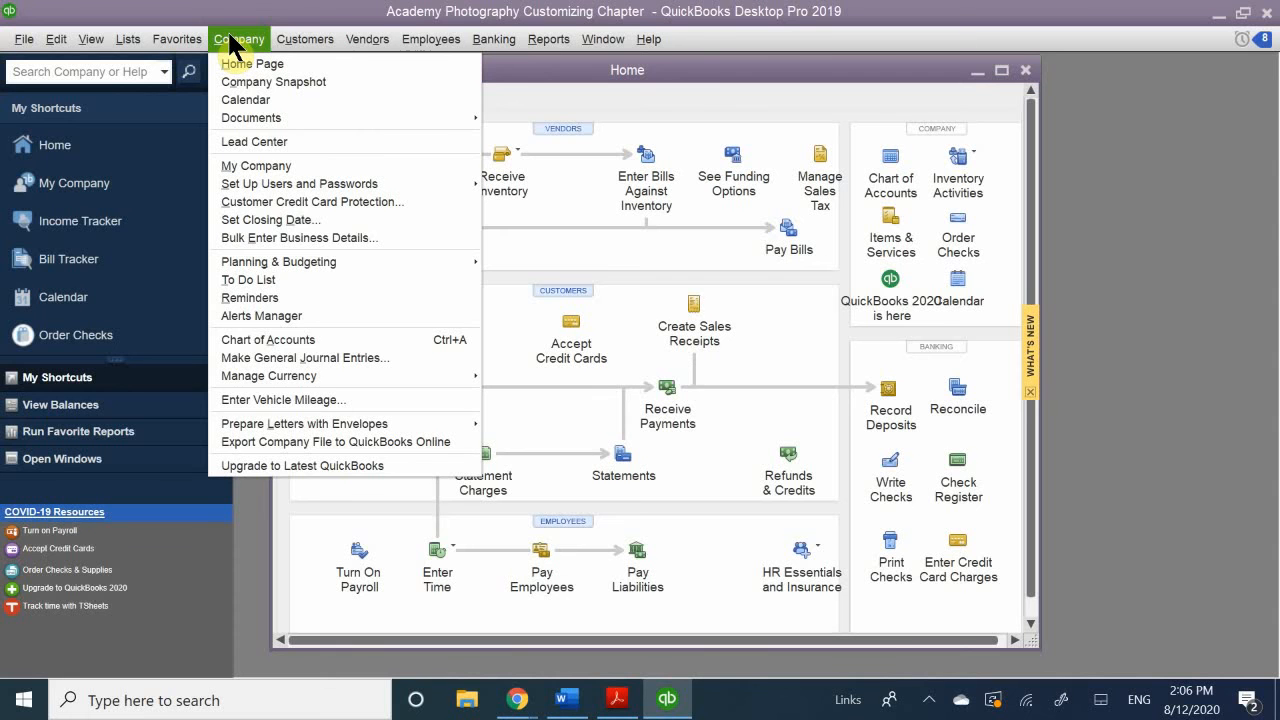
pyautogui.moveTo(305, 36)
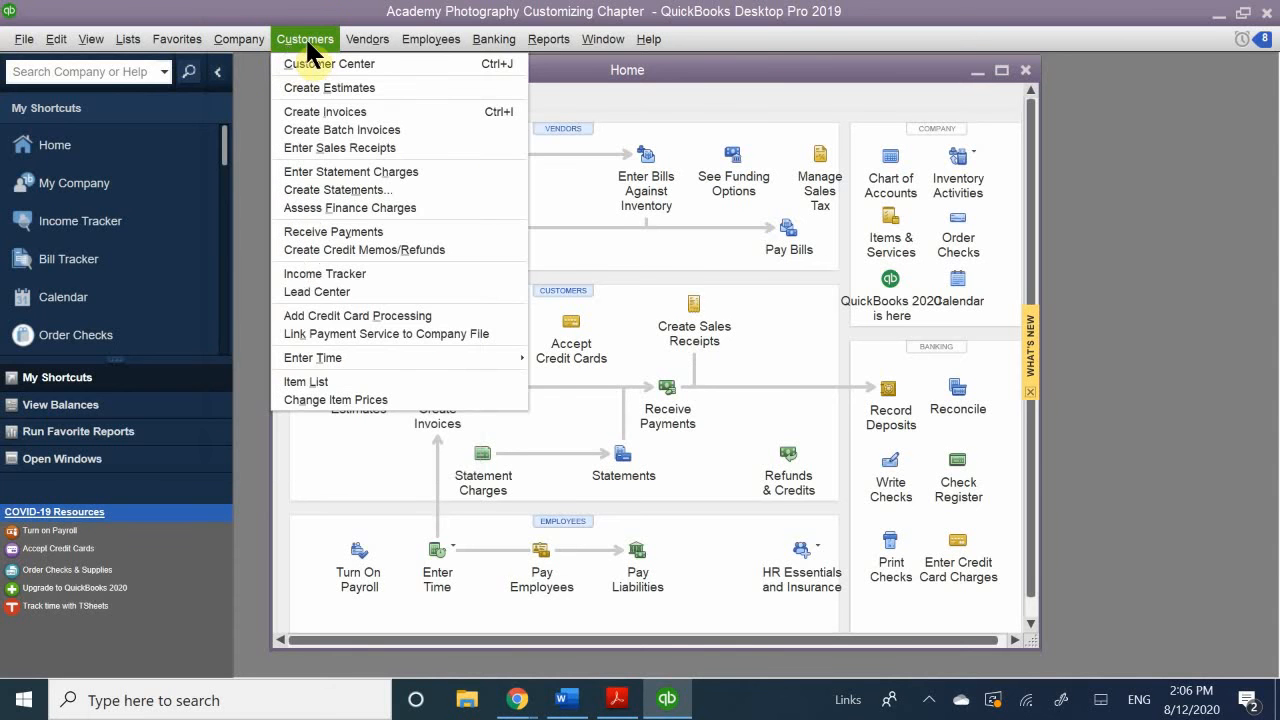
pyautogui.moveTo(392, 40)
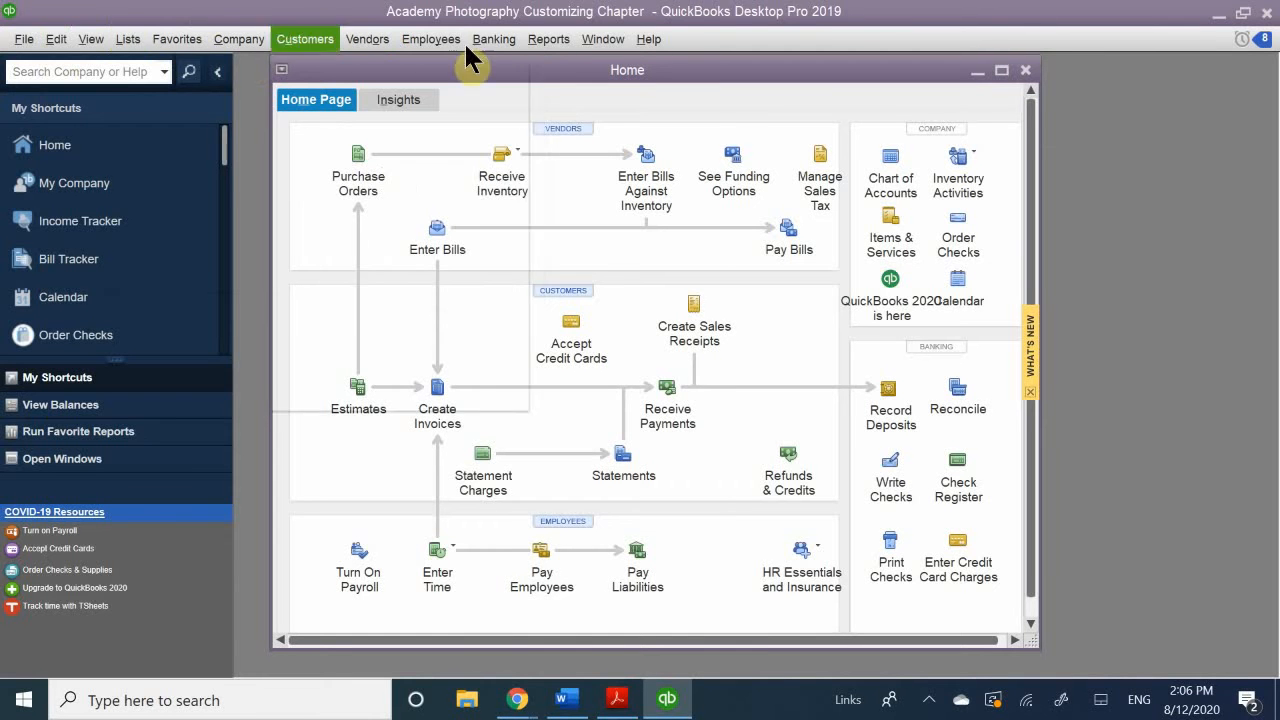
pyautogui.click(181, 44)
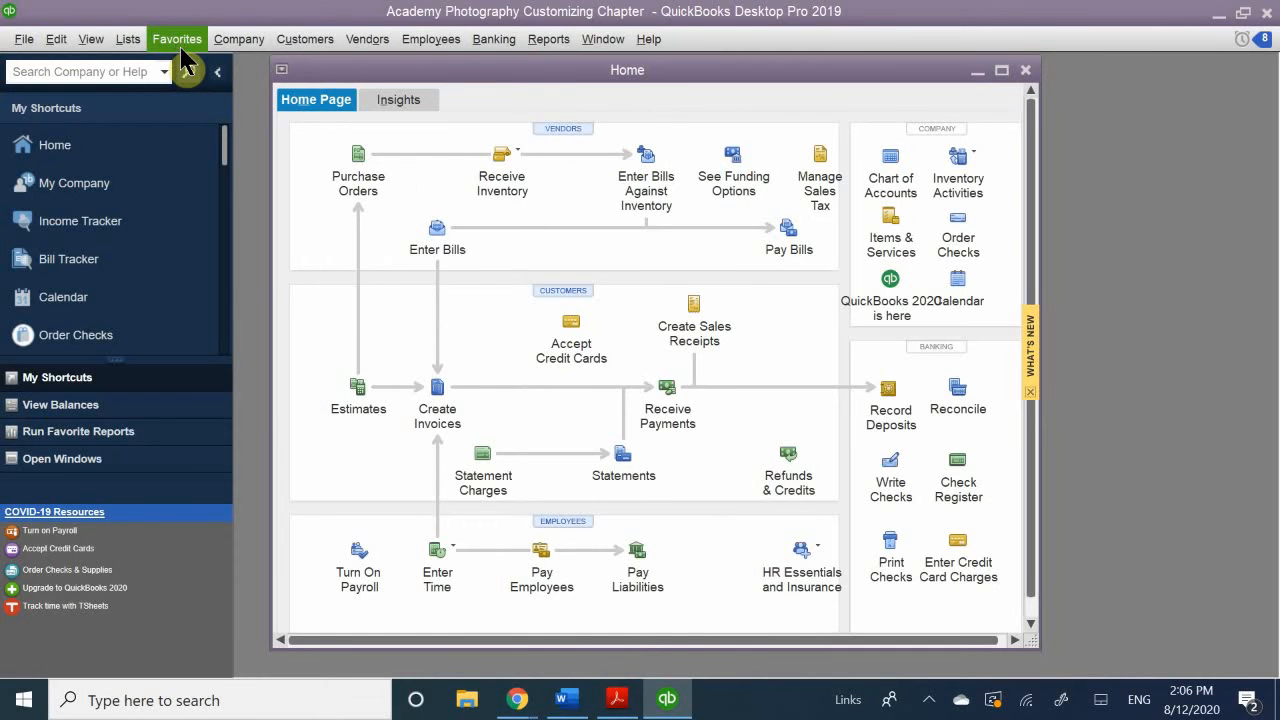
# Step: Examine the commands available for favorites, vendors, customers and company
pyautogui.click(182, 42)
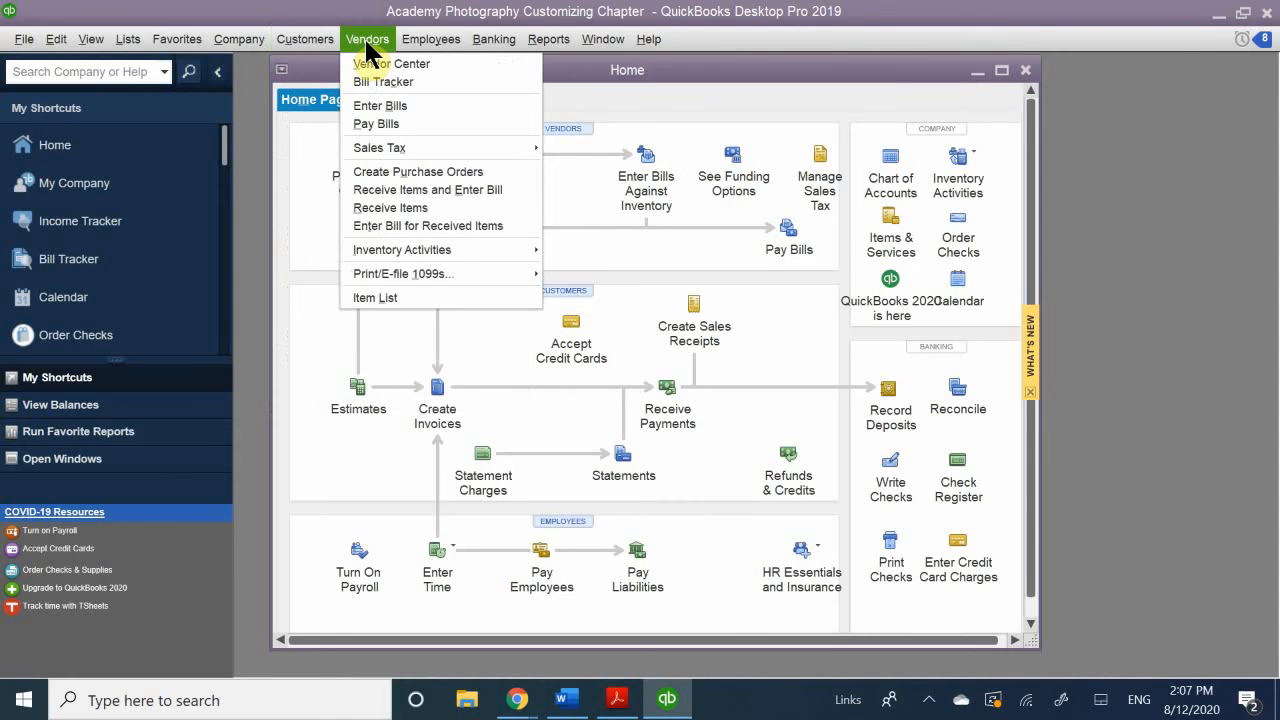
pyautogui.moveTo(449, 32)
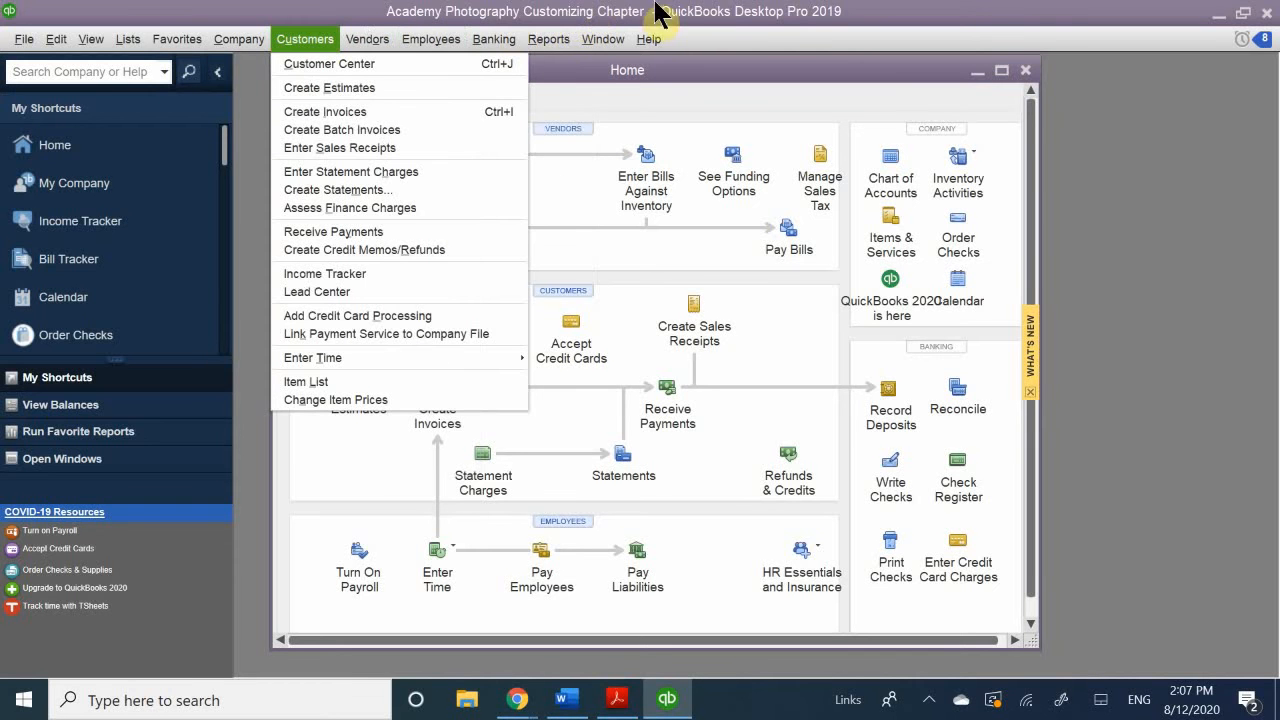
pyautogui.moveTo(158, 36)
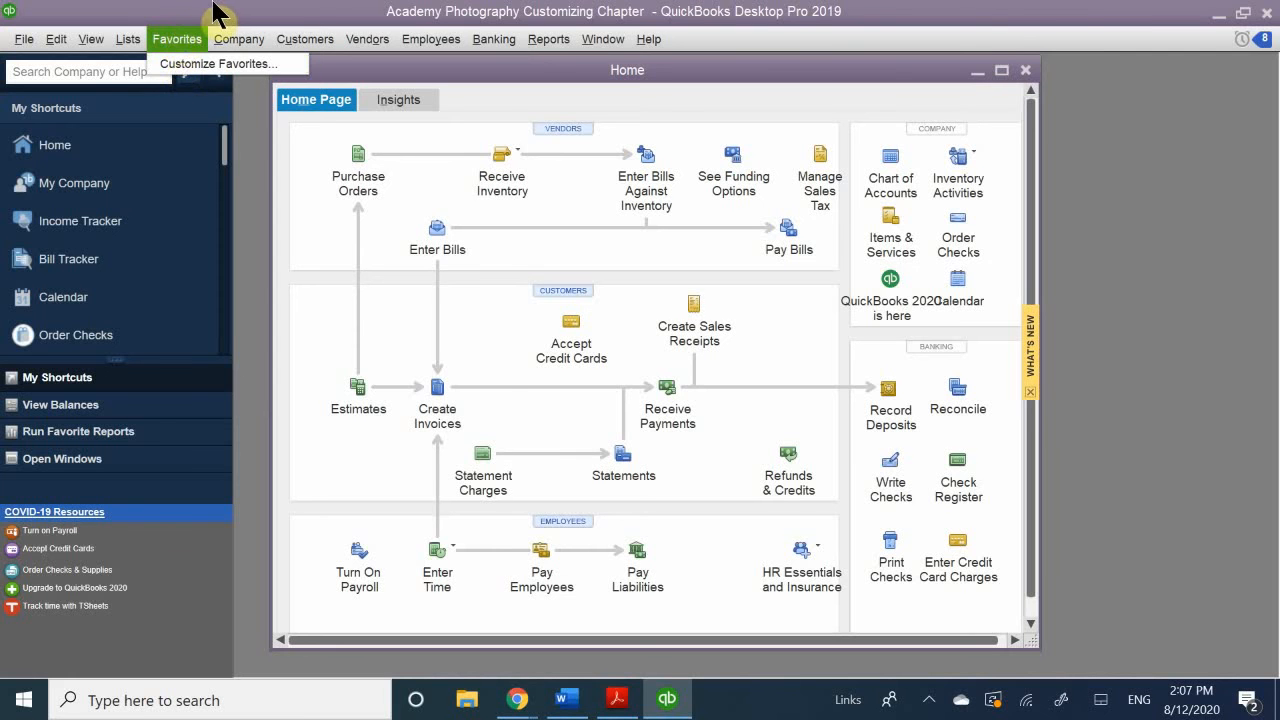
pyautogui.press('Escape')
pyautogui.click(179, 39)
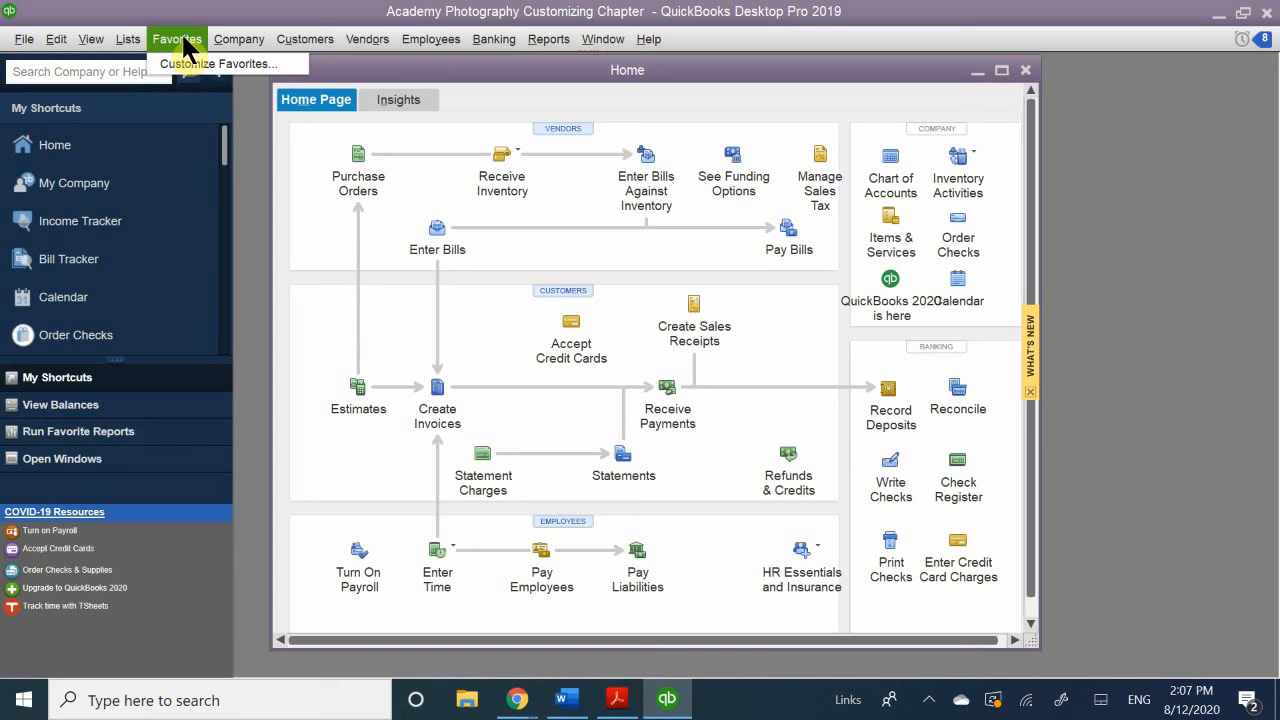
pyautogui.click(172, 8)
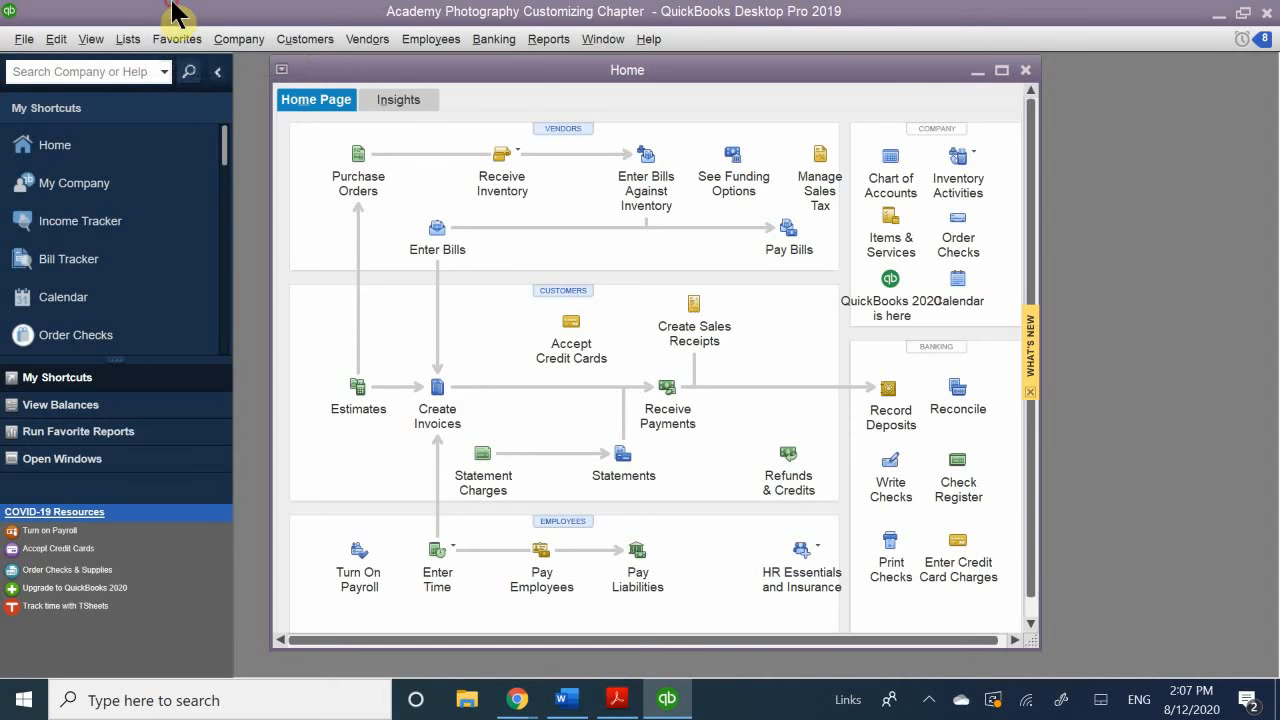
pyautogui.click(179, 40)
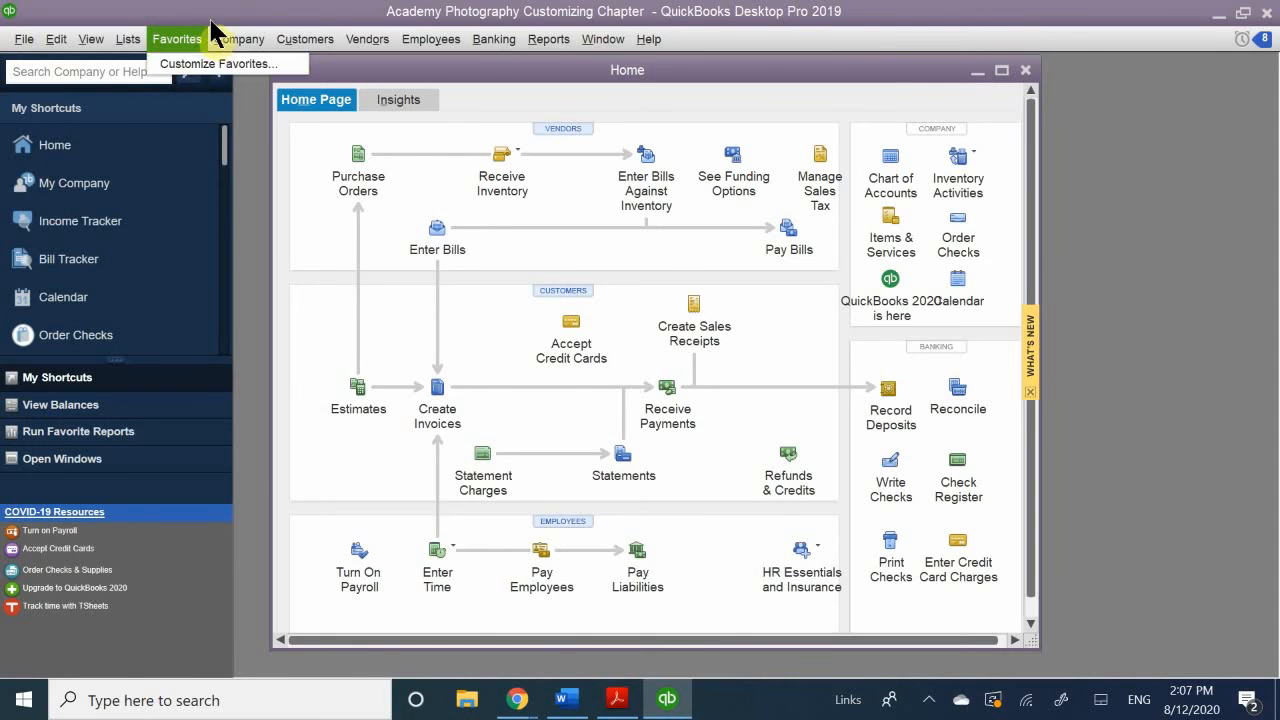
pyautogui.click(244, 33)
pyautogui.click(250, 39)
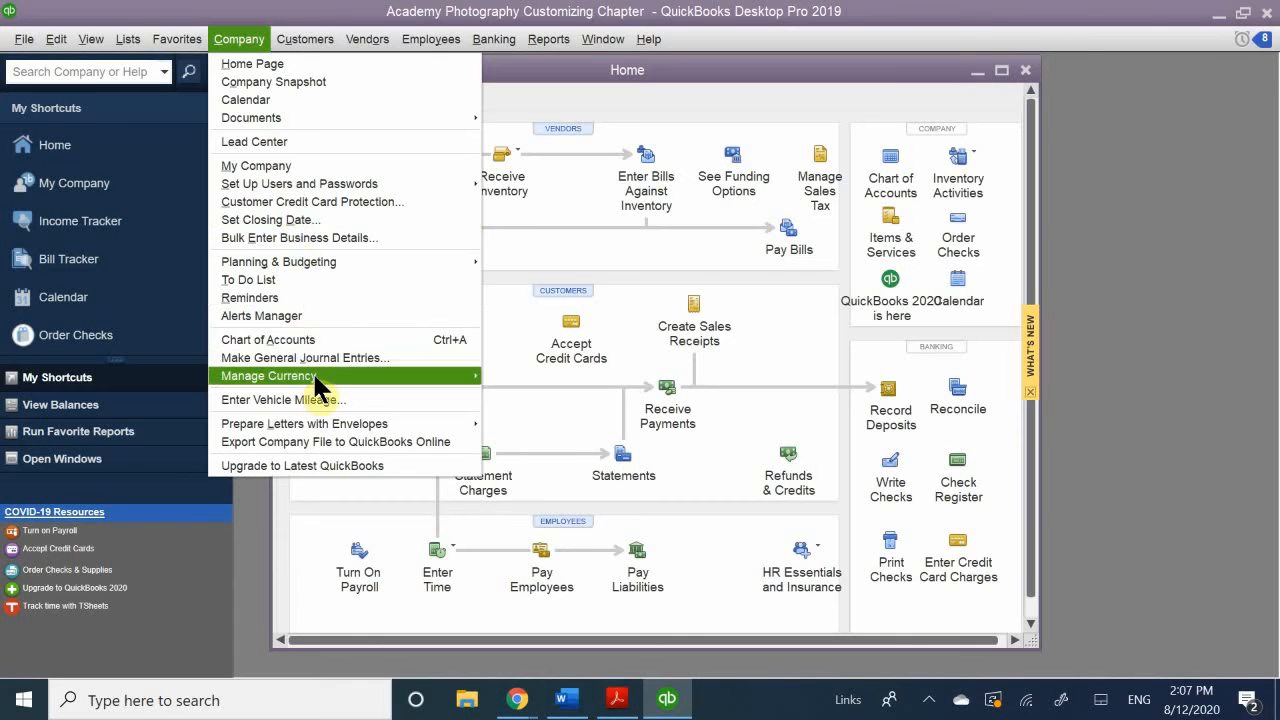
pyautogui.click(168, 35)
pyautogui.click(172, 40)
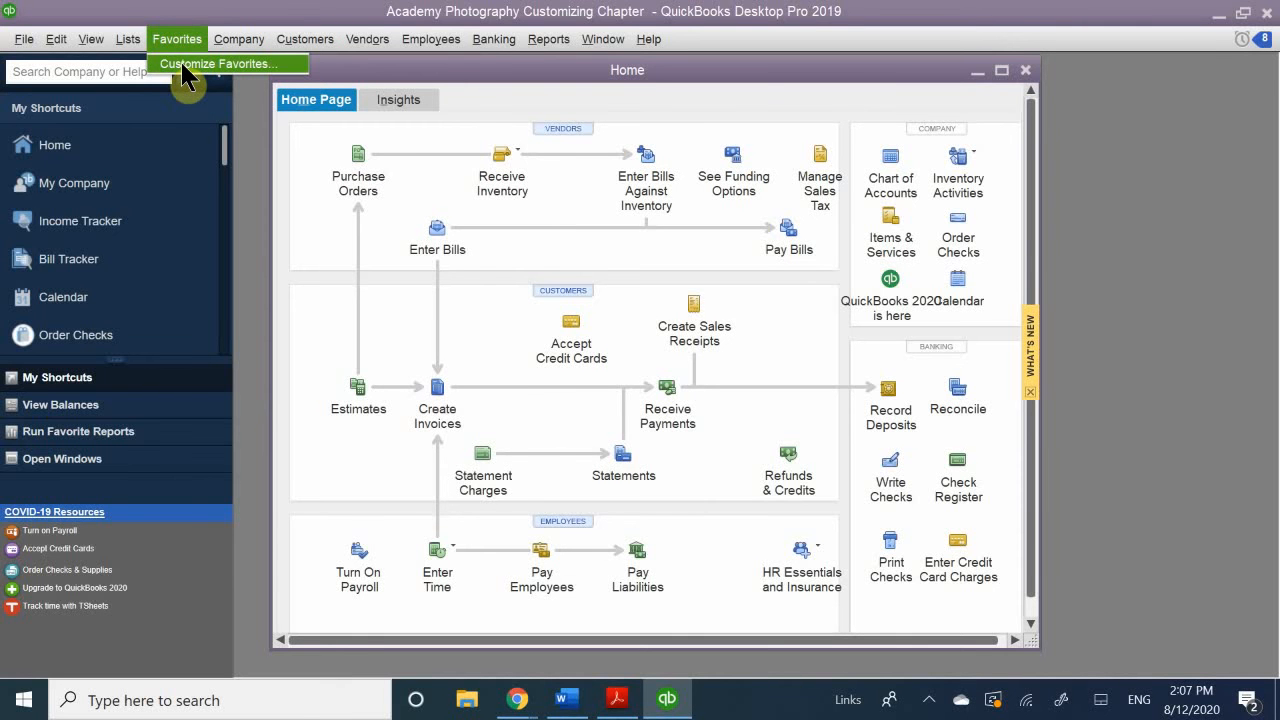
pyautogui.click(232, 12)
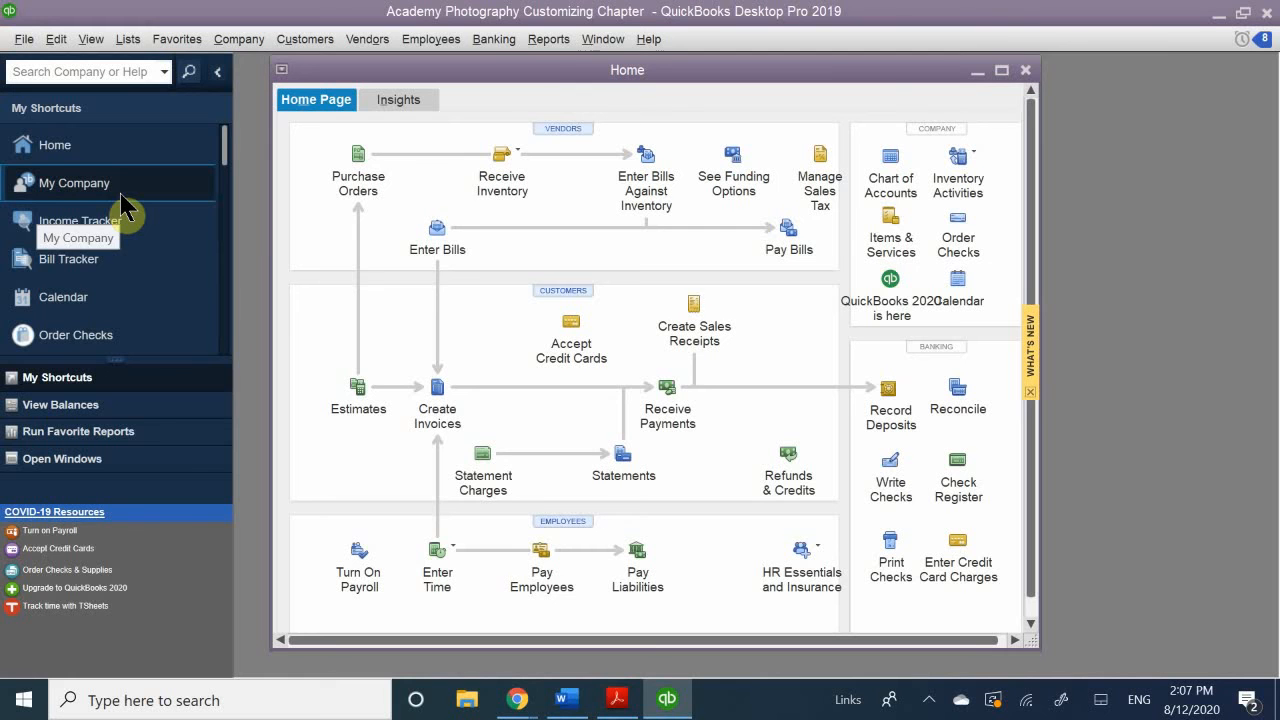
# Step: Start customizing the Favorites and add Chart of Accounts to the chosen items
pyautogui.click(178, 42)
pyautogui.click(182, 63)
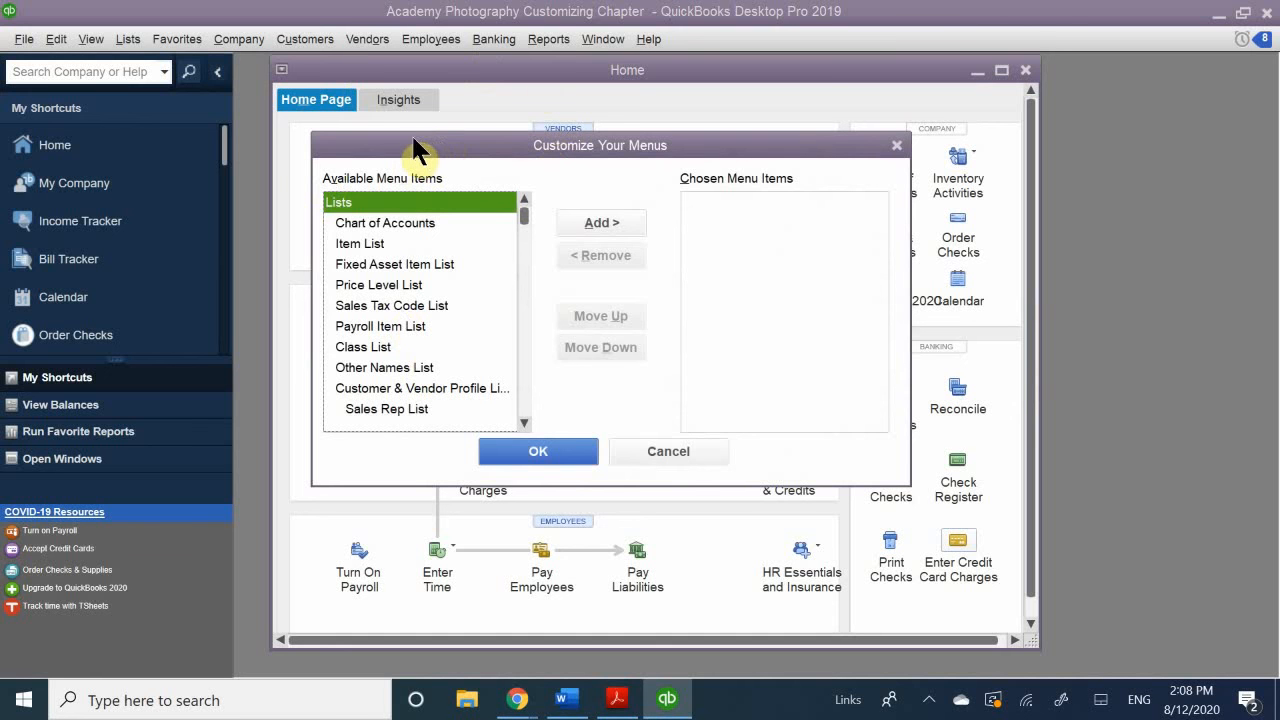
pyautogui.moveTo(390, 147); pyautogui.dragTo(339, 79)
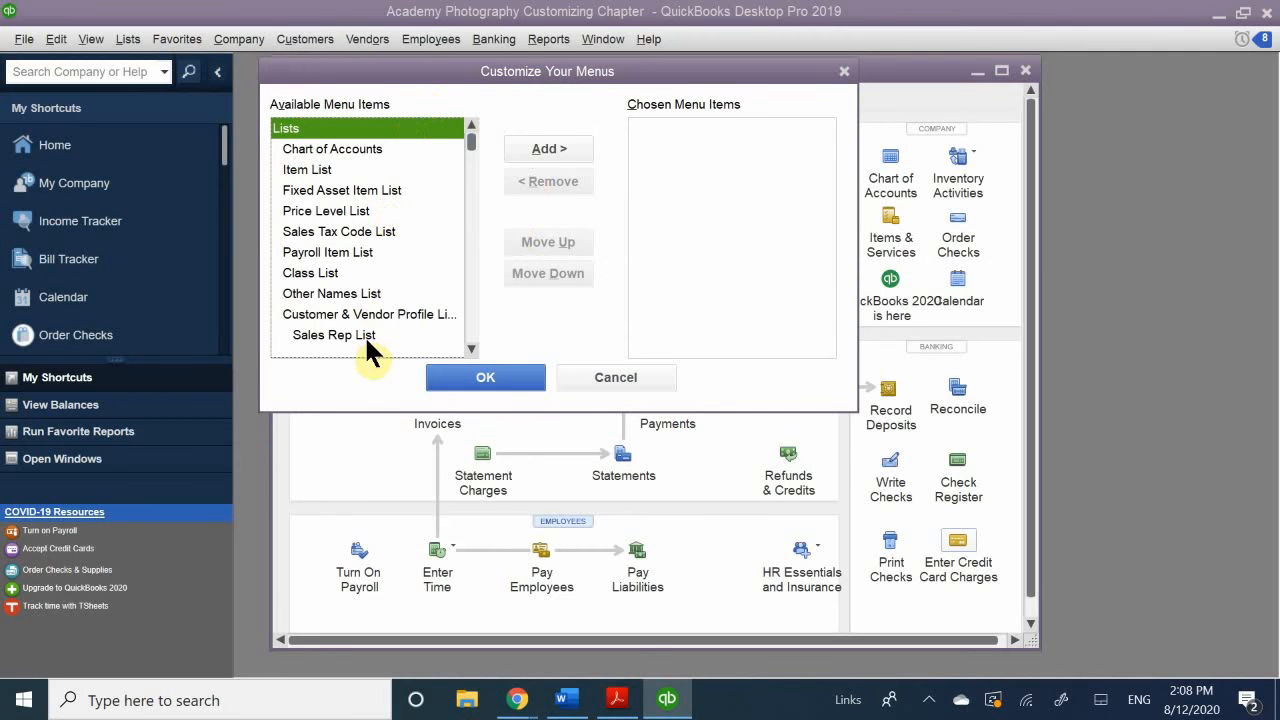
pyautogui.scroll(-7, 366, 240)
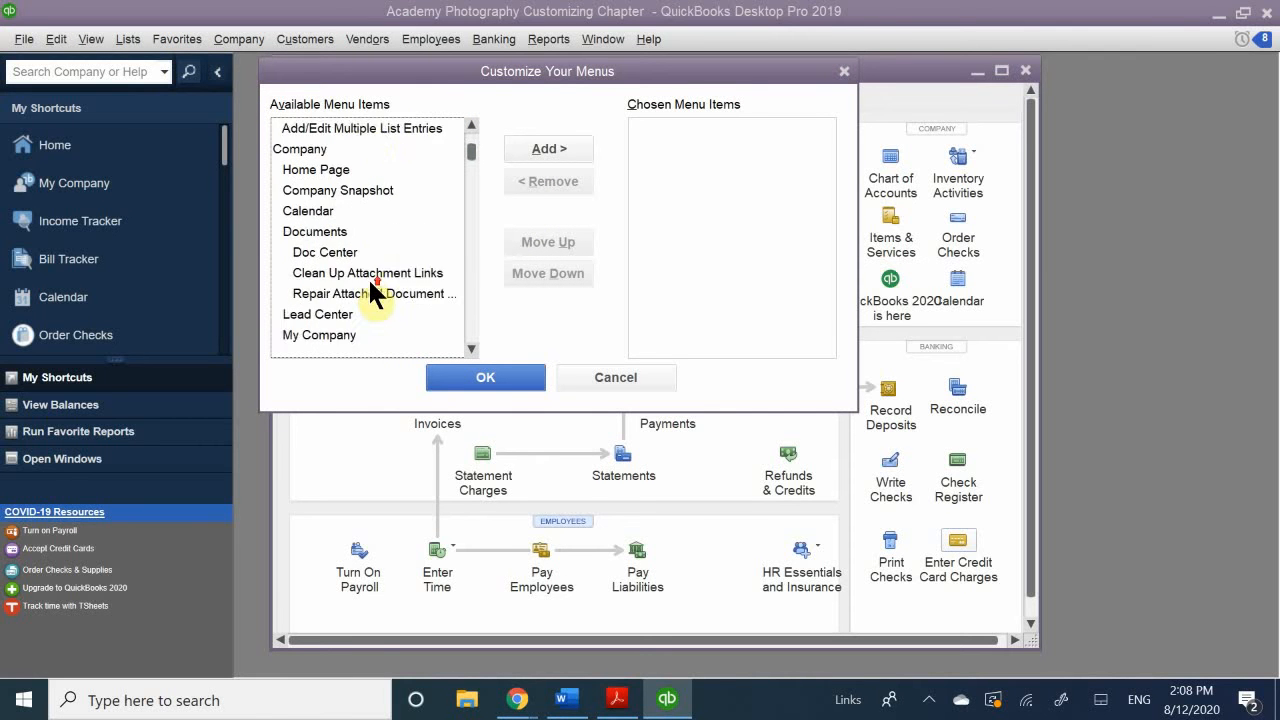
pyautogui.scroll(7, 372, 285)
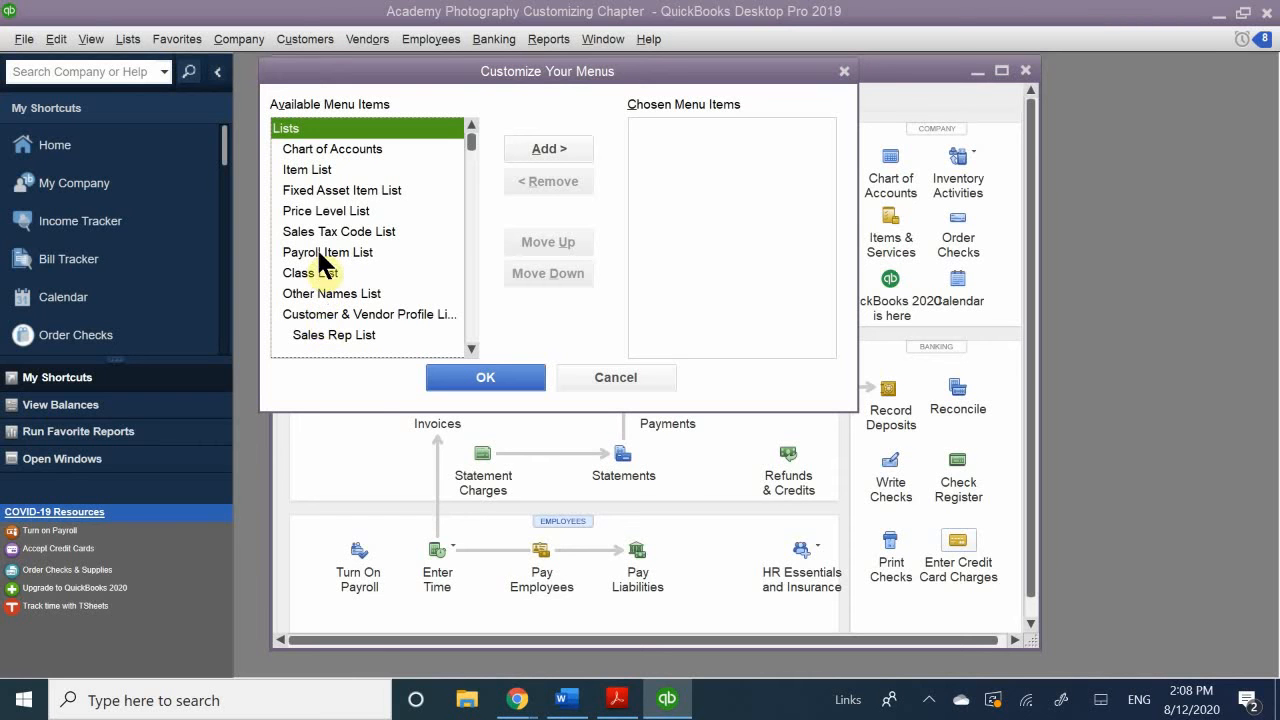
pyautogui.click(347, 150)
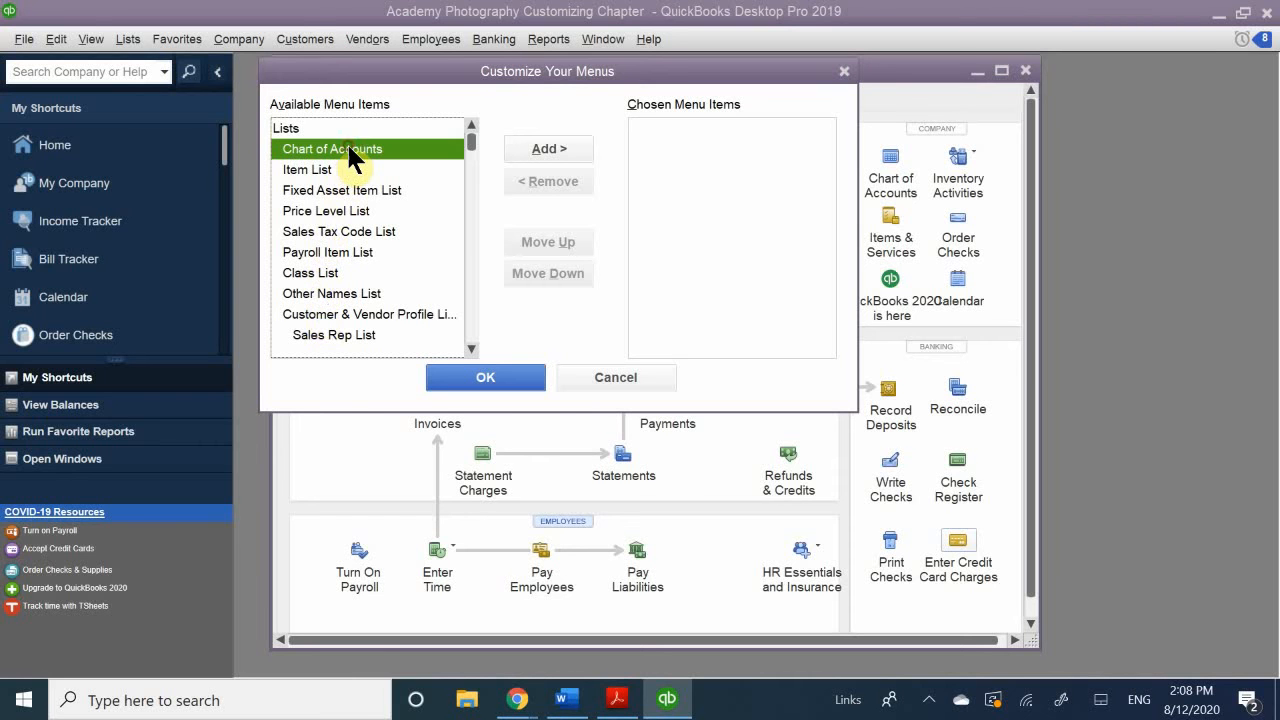
pyautogui.click(545, 148)
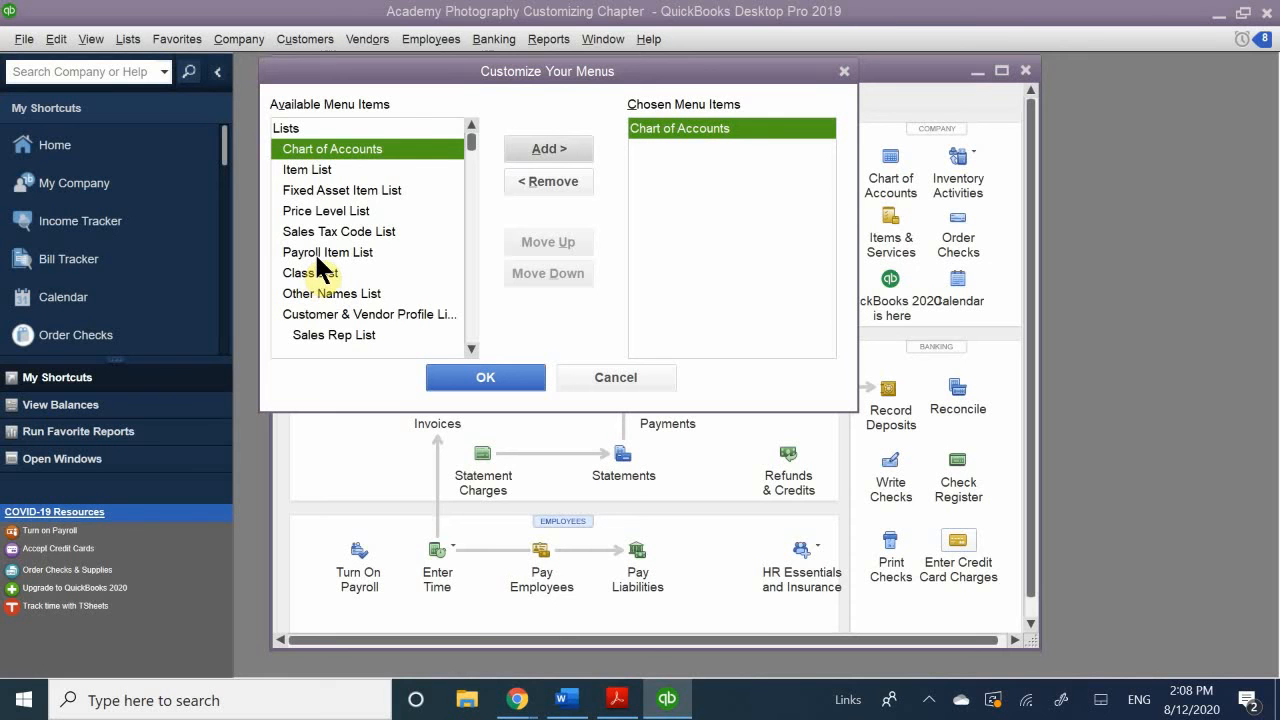
# Step: Add Calendar from the Company group to the chosen Favorites items
pyautogui.scroll(-1, 369, 237)
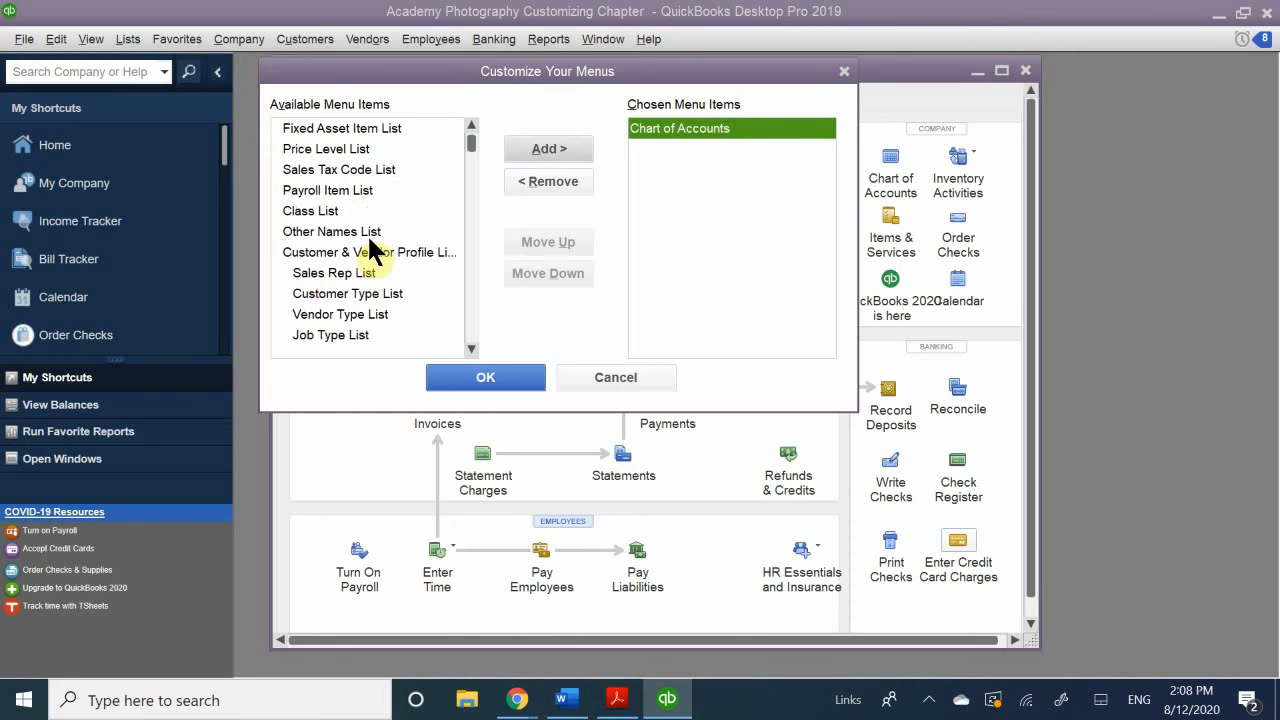
pyautogui.scroll(-4, 367, 234)
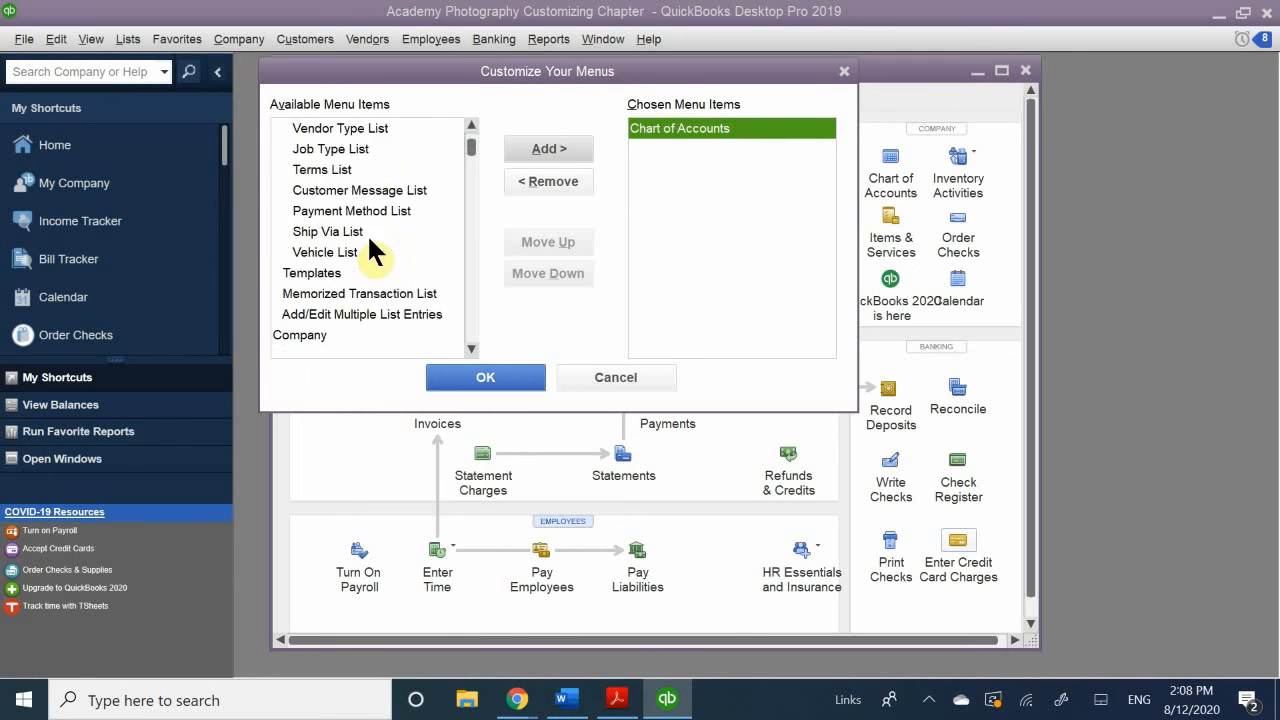
pyautogui.scroll(-1, 369, 250)
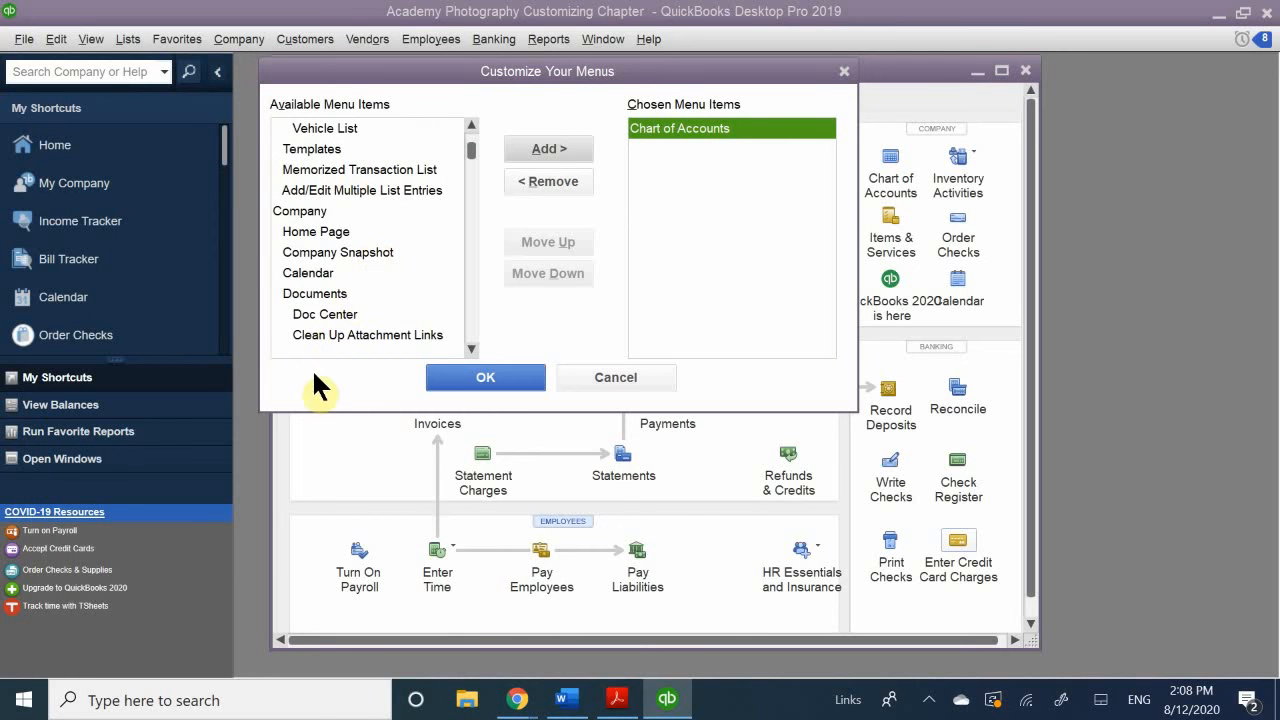
pyautogui.click(334, 272)
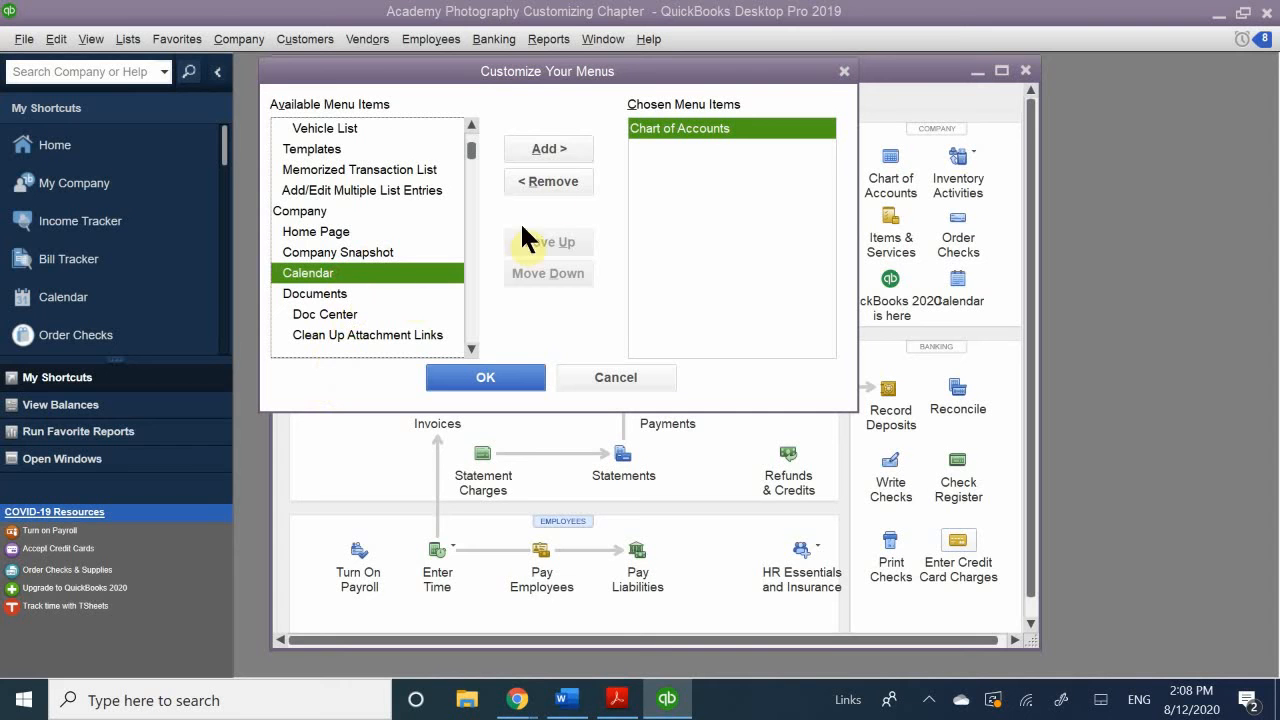
pyautogui.click(553, 150)
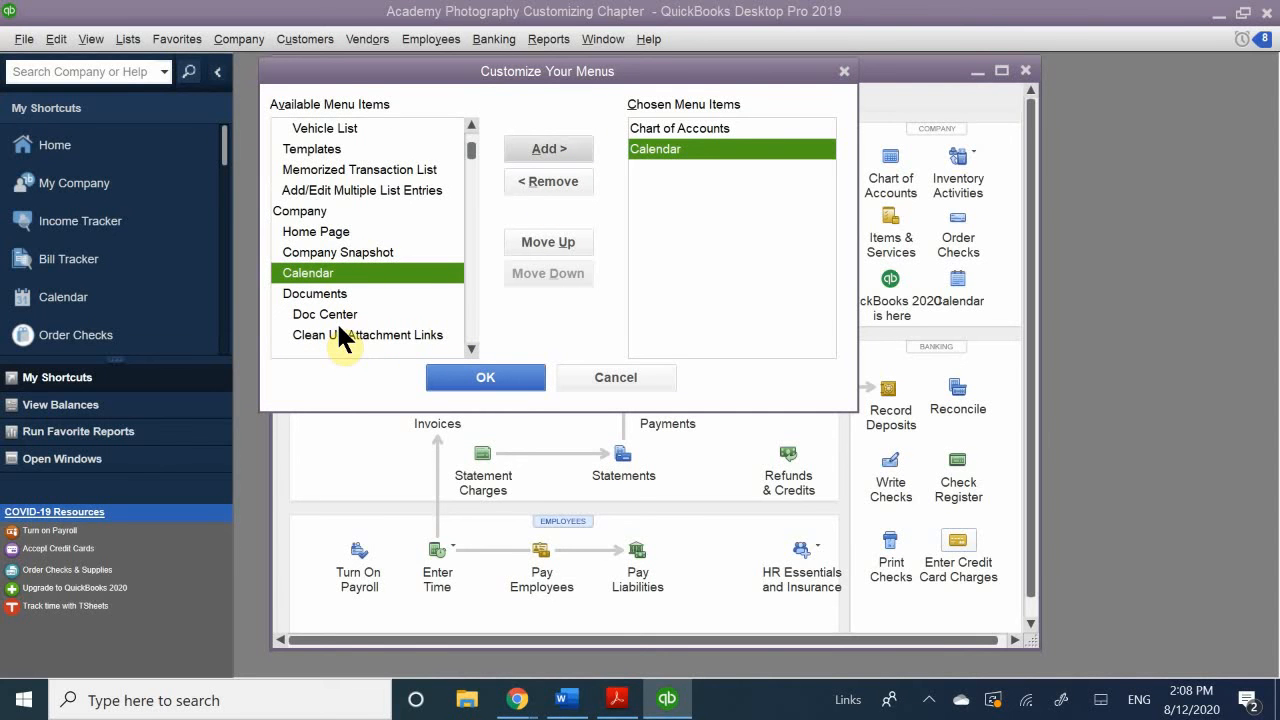
# Step: Look through the available menu items from the Company group down to Memorized Reports, returning to the start of the list
pyautogui.scroll(-1, 338, 325)
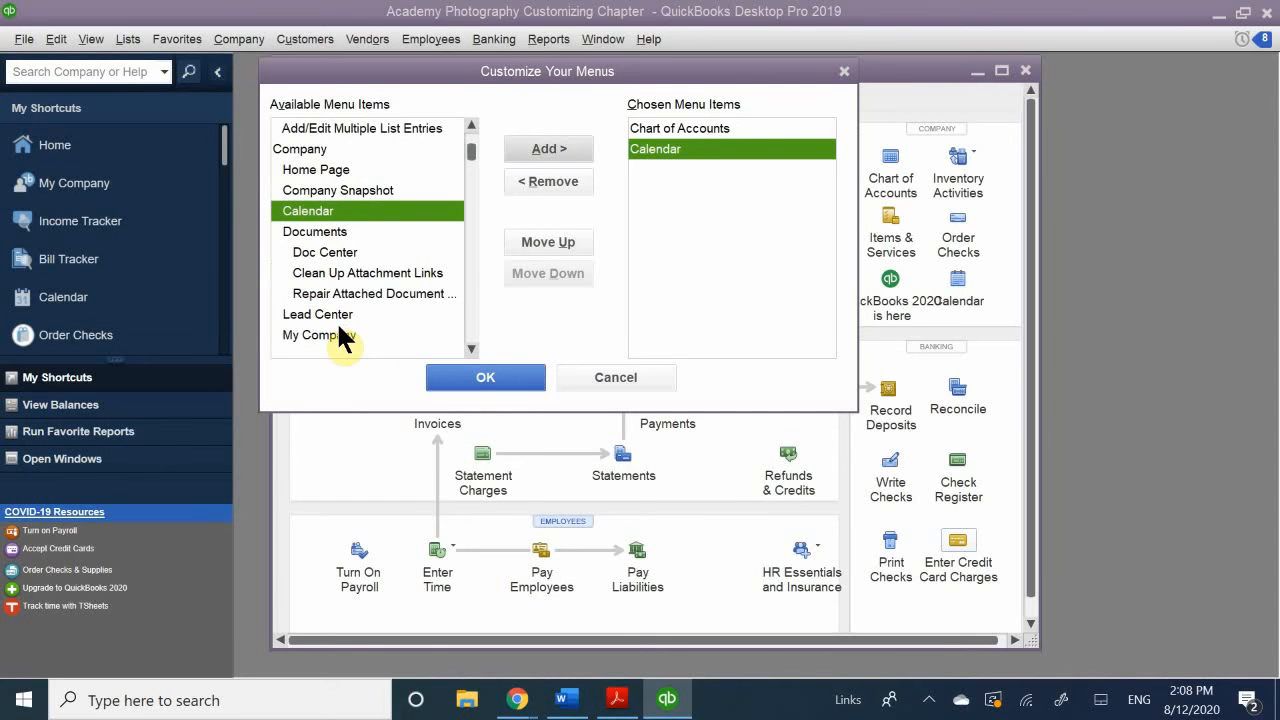
pyautogui.scroll(-1, 338, 336)
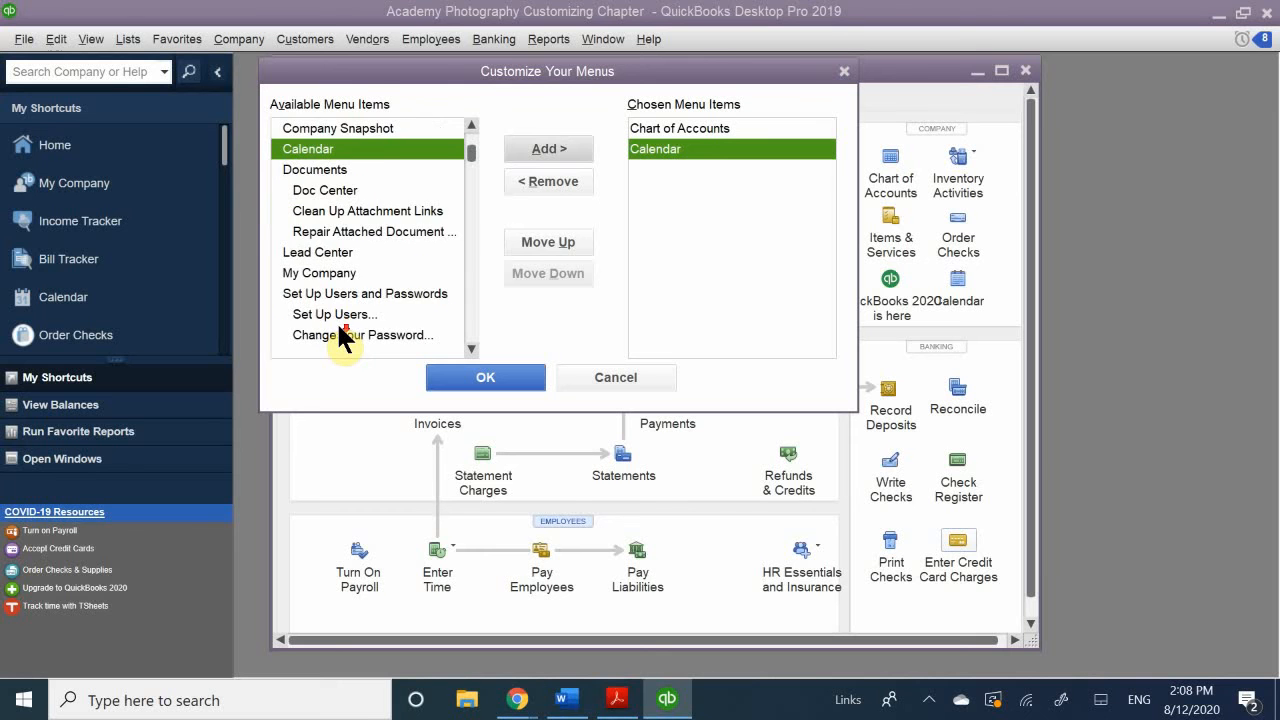
pyautogui.scroll(-1, 339, 326)
pyautogui.scroll(-1, 339, 326)
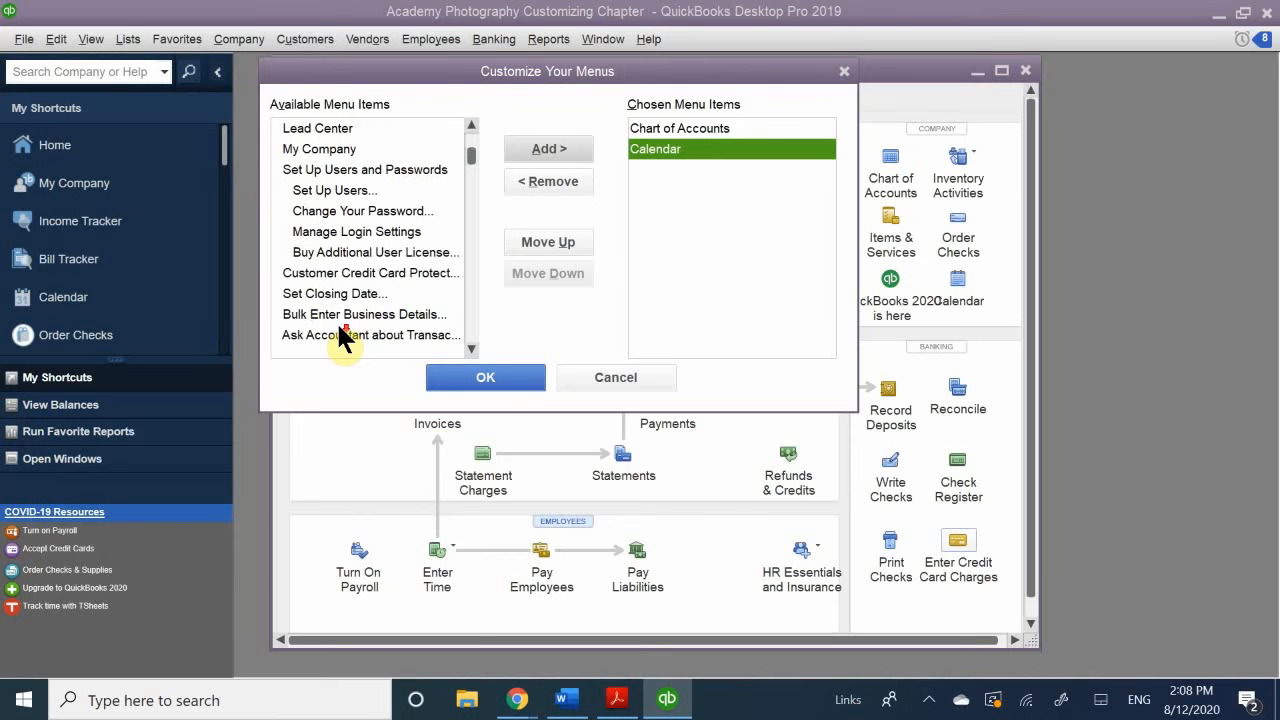
pyautogui.scroll(-12, 340, 335)
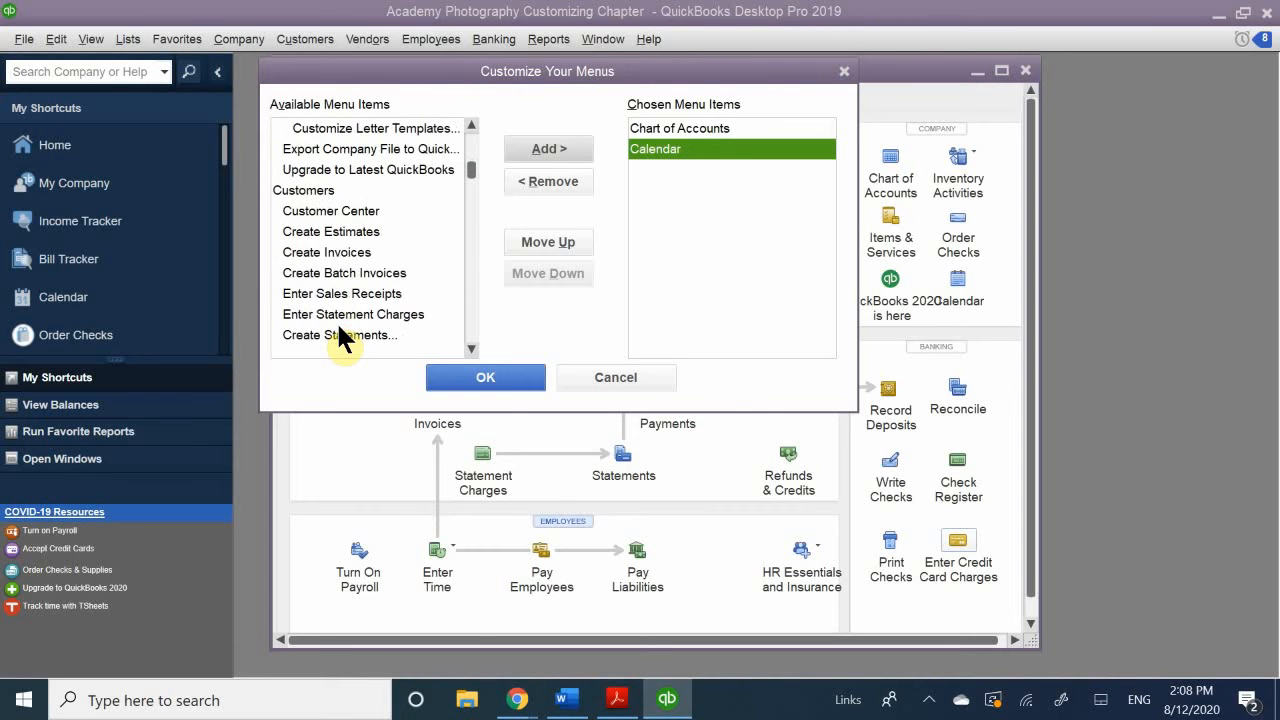
pyautogui.scroll(4, 338, 336)
pyautogui.scroll(-12, 339, 327)
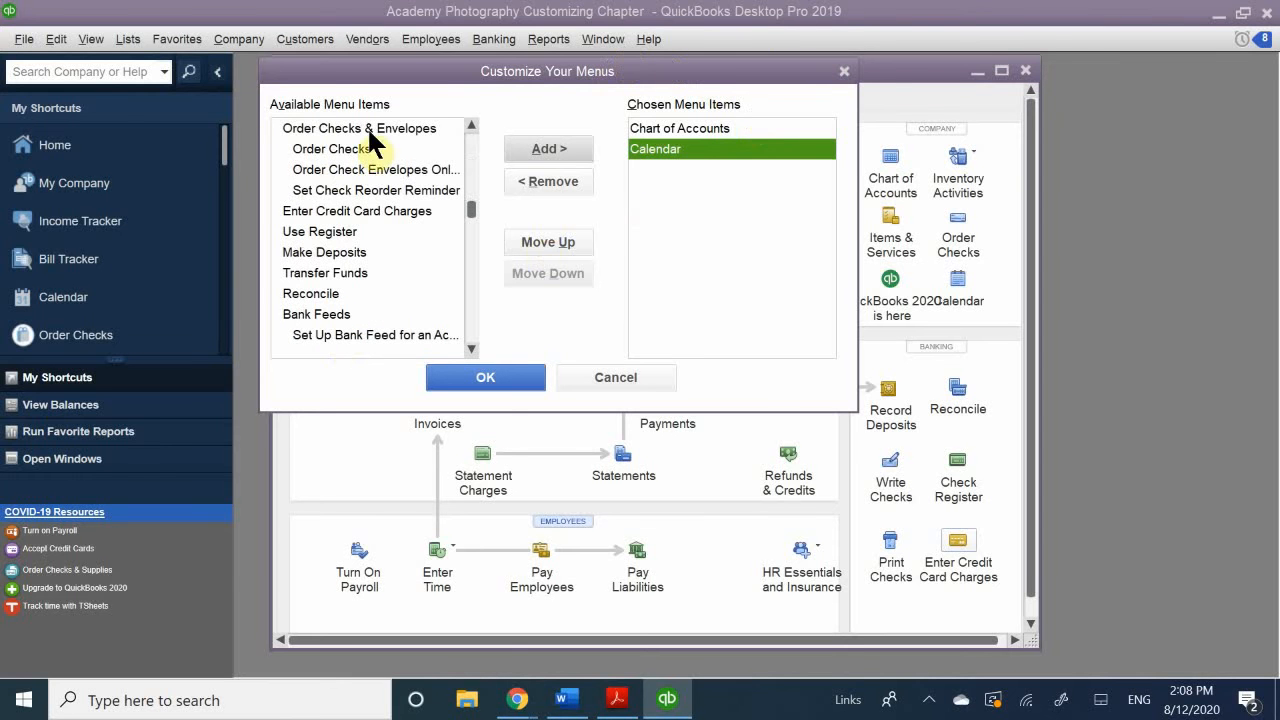
pyautogui.scroll(-4, 330, 290)
pyautogui.scroll(-1, 328, 310)
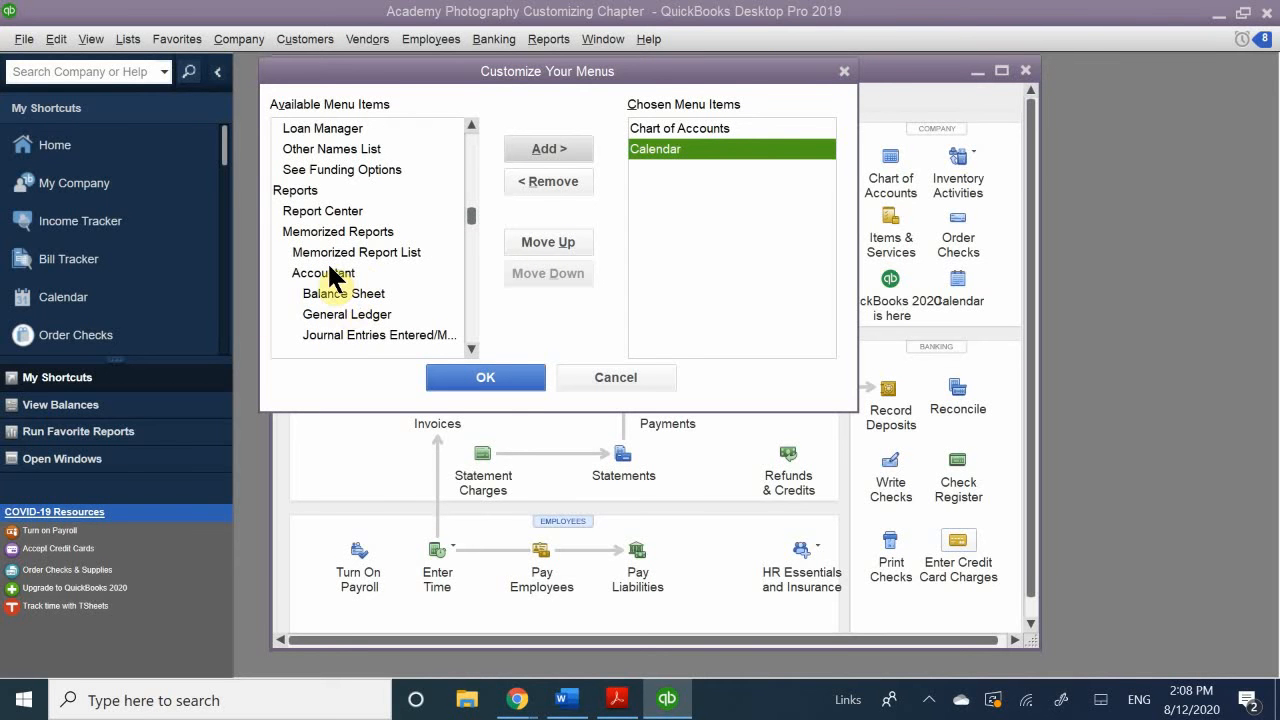
pyautogui.scroll(15, 333, 273)
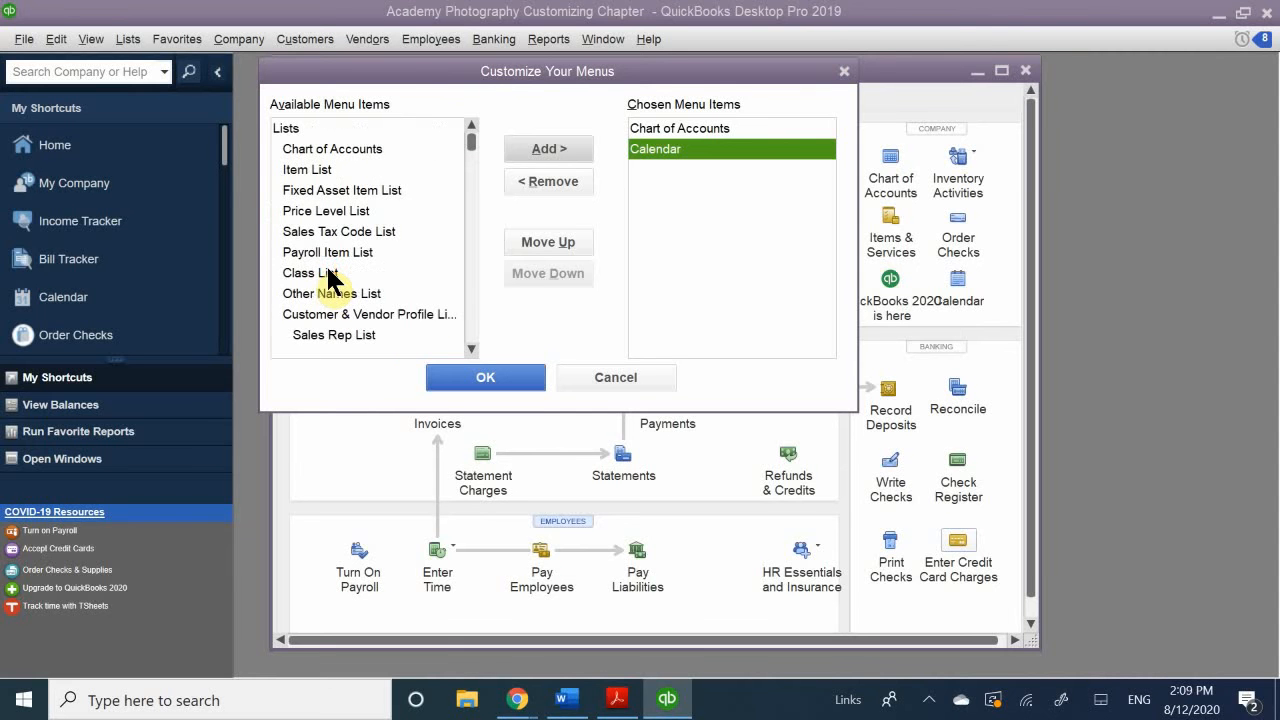
# Step: Add Ask Accountant about Transactions from the Company group to the chosen Favorites items
pyautogui.scroll(-1, 328, 271)
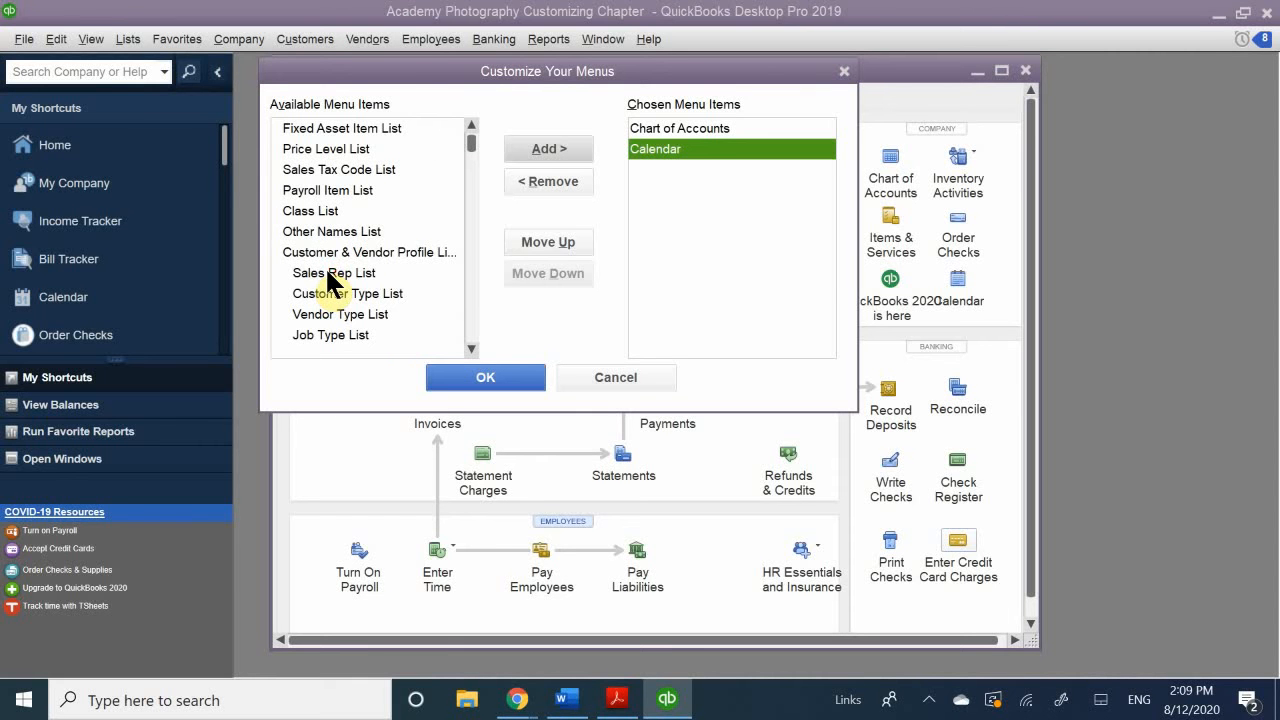
pyautogui.scroll(1, 327, 268)
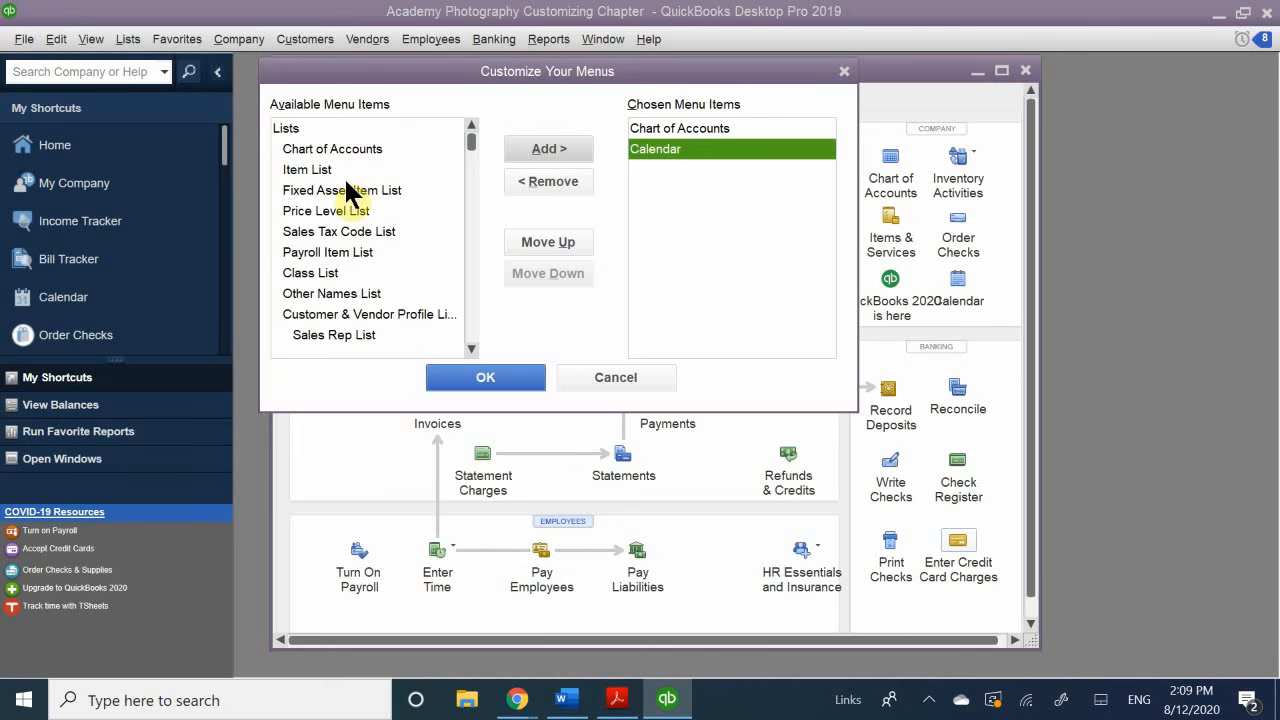
pyautogui.scroll(-1, 348, 190)
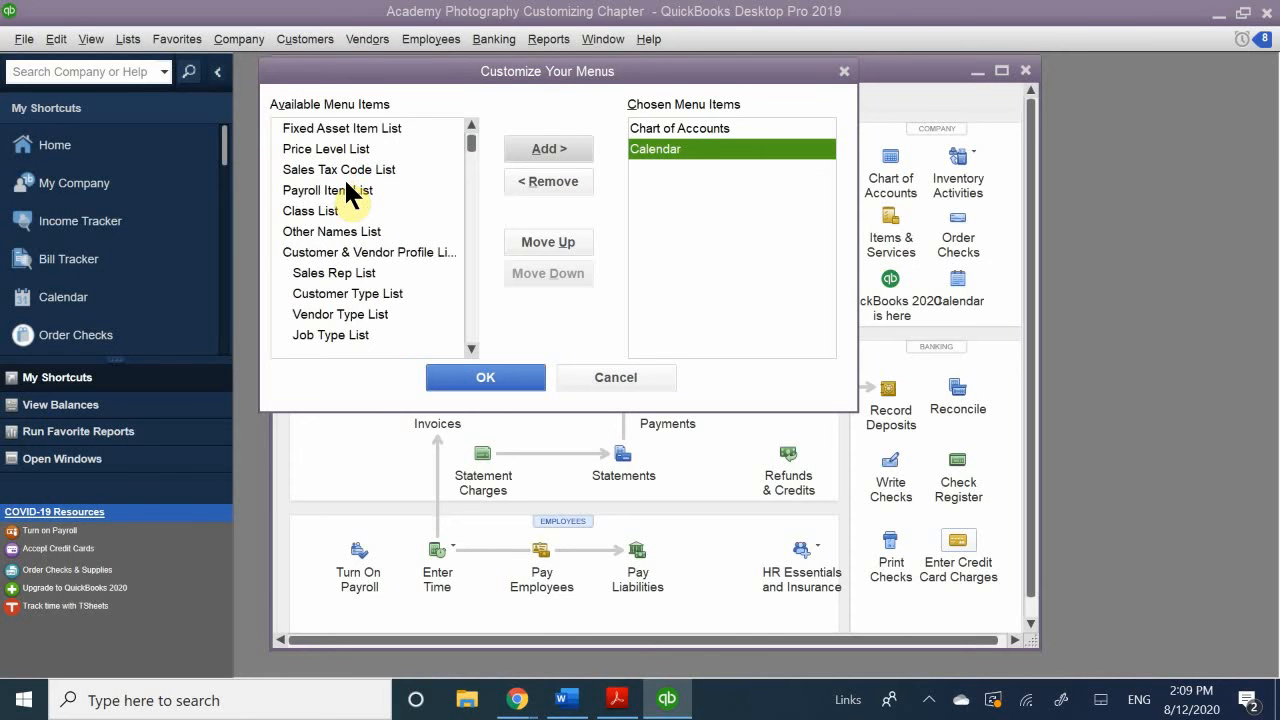
pyautogui.scroll(-1, 346, 193)
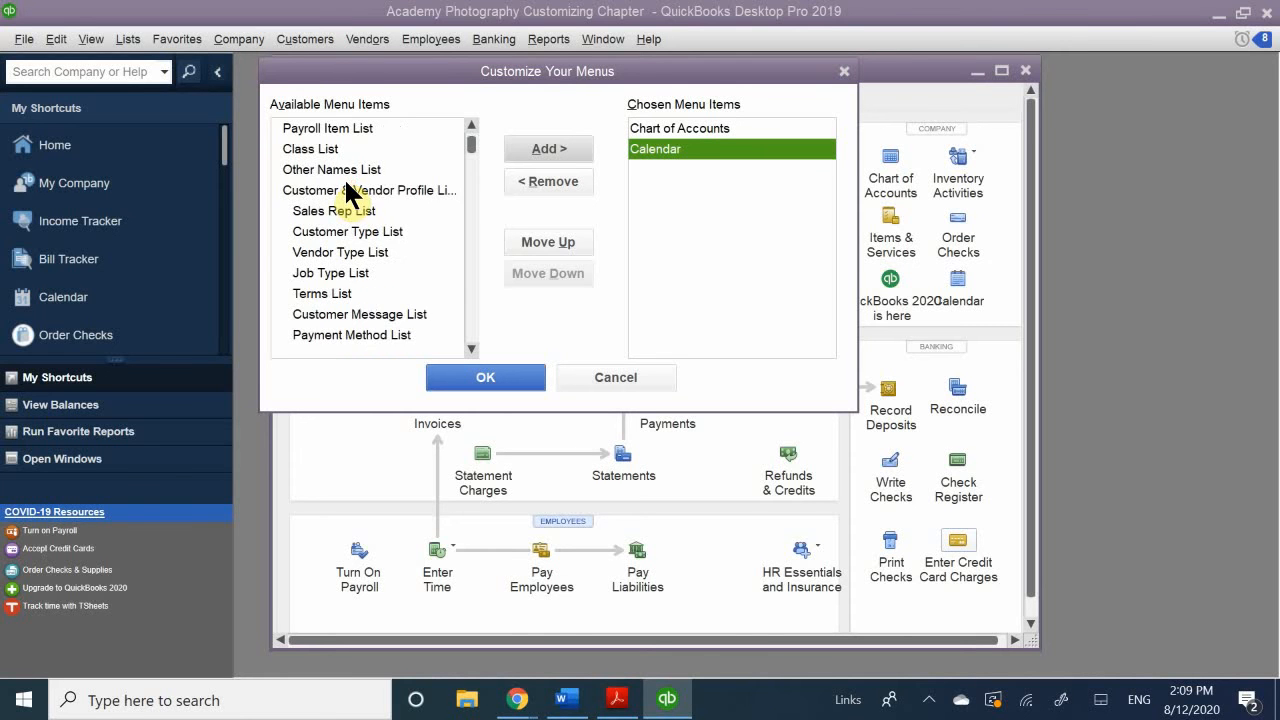
pyautogui.scroll(-1, 348, 190)
pyautogui.scroll(-1, 348, 190)
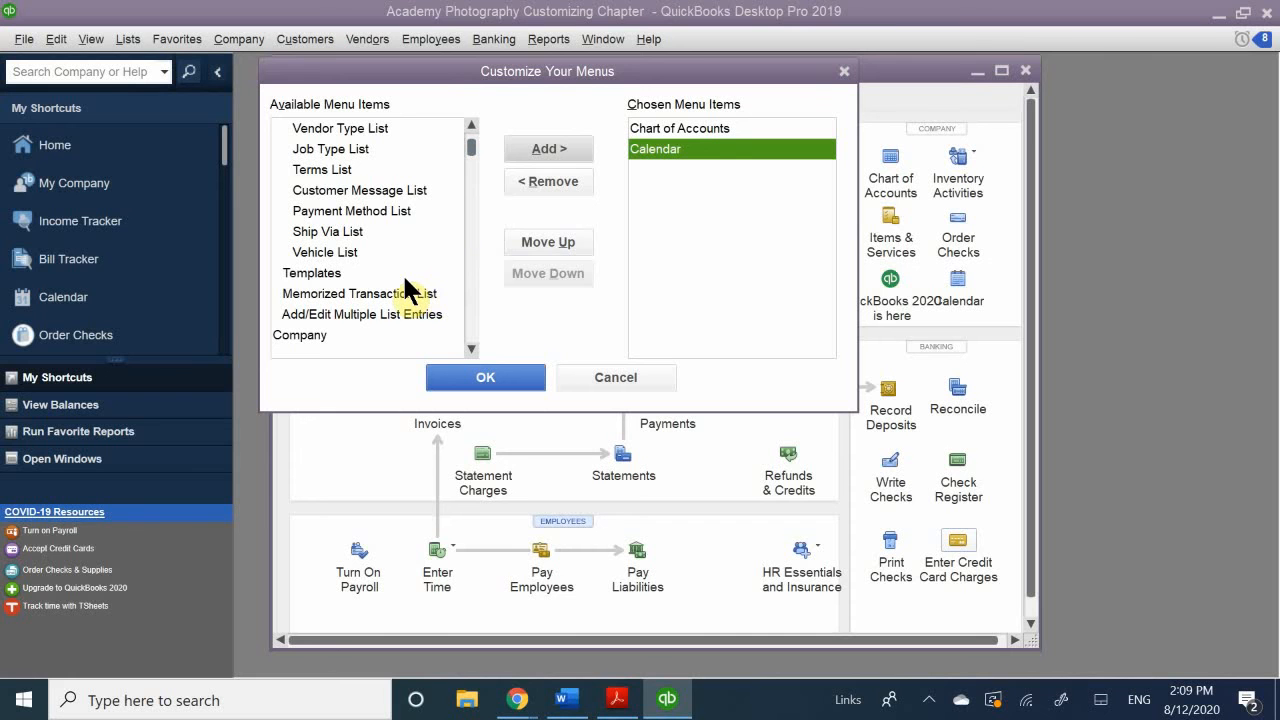
pyautogui.scroll(-1, 408, 290)
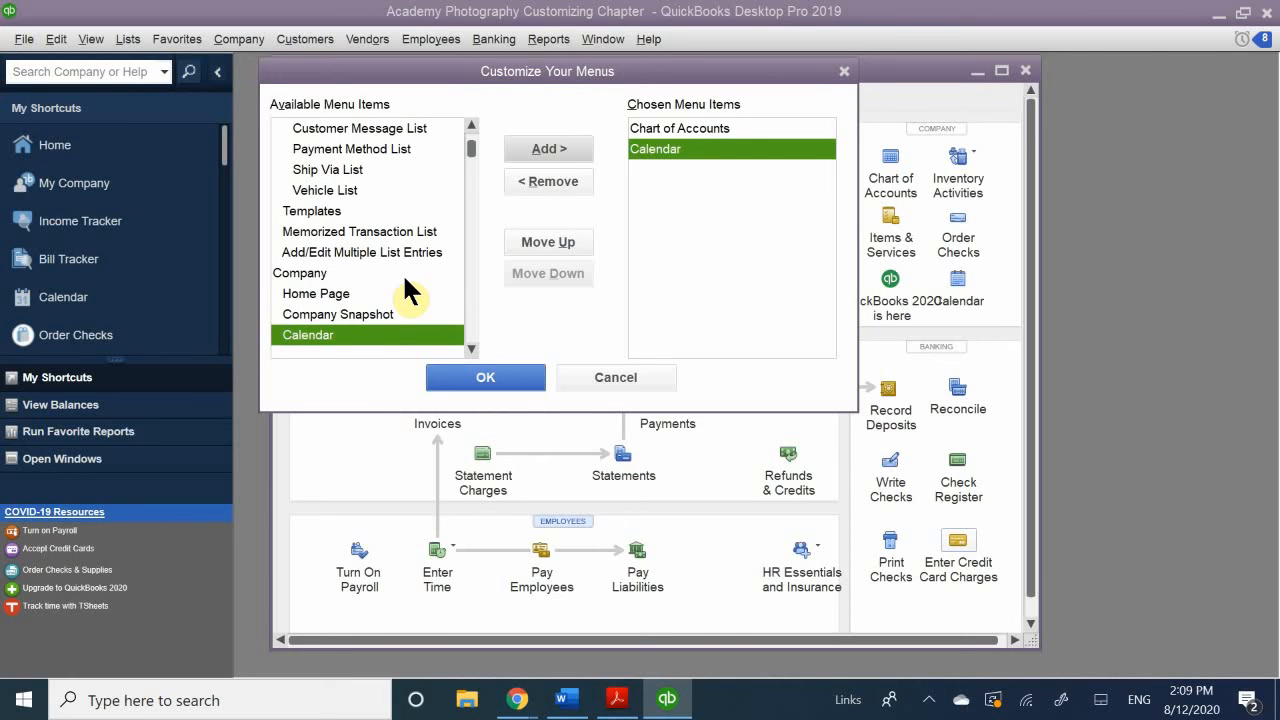
pyautogui.scroll(-1, 405, 282)
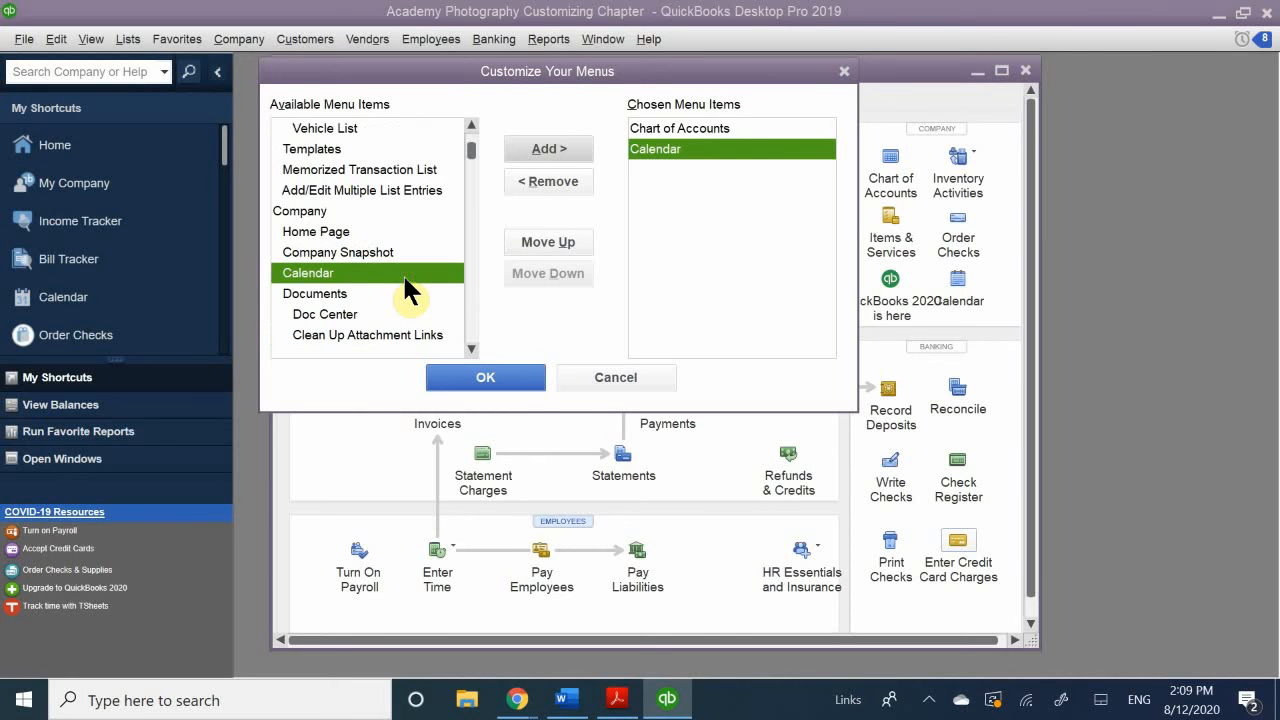
pyautogui.scroll(-1, 405, 290)
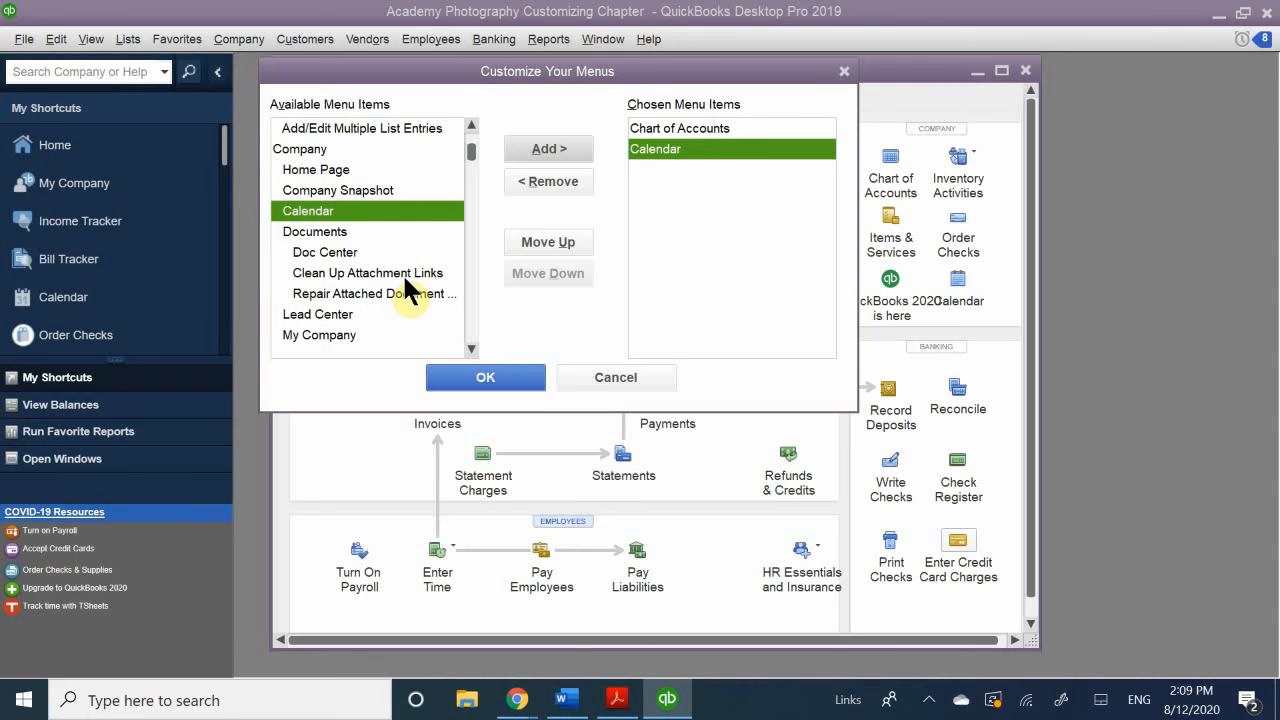
pyautogui.scroll(-1, 405, 290)
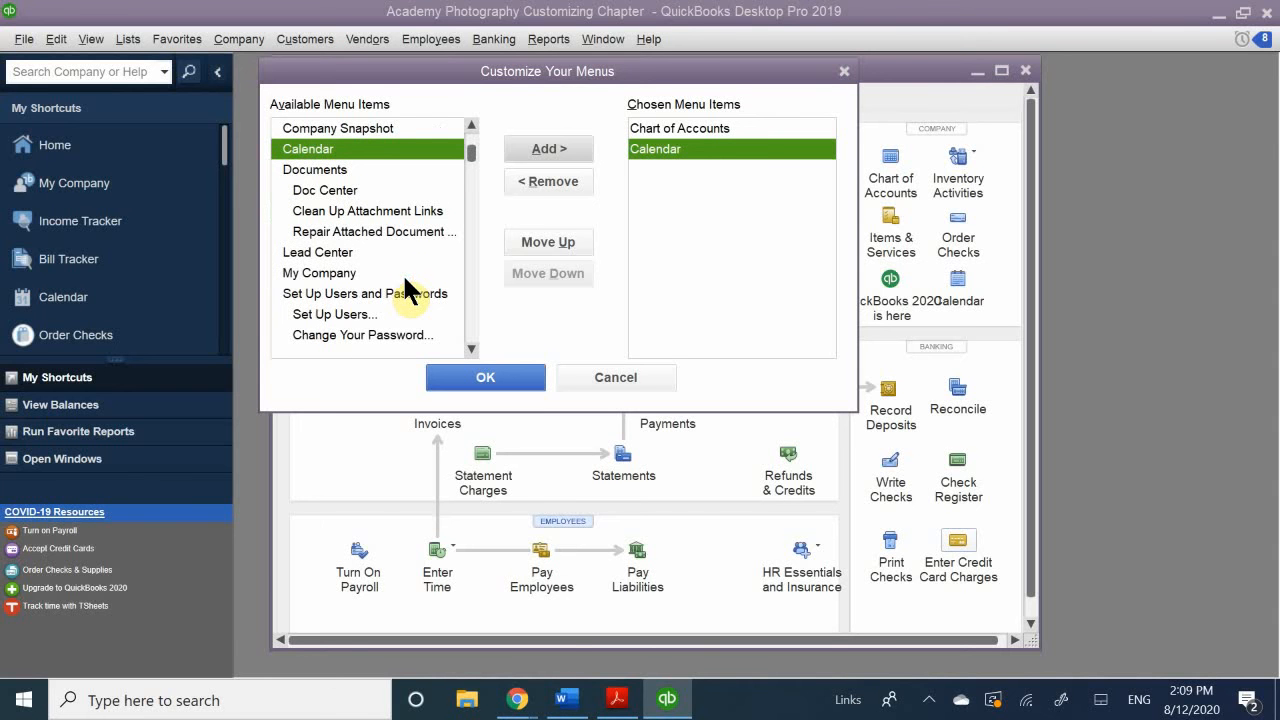
pyautogui.scroll(1, 405, 290)
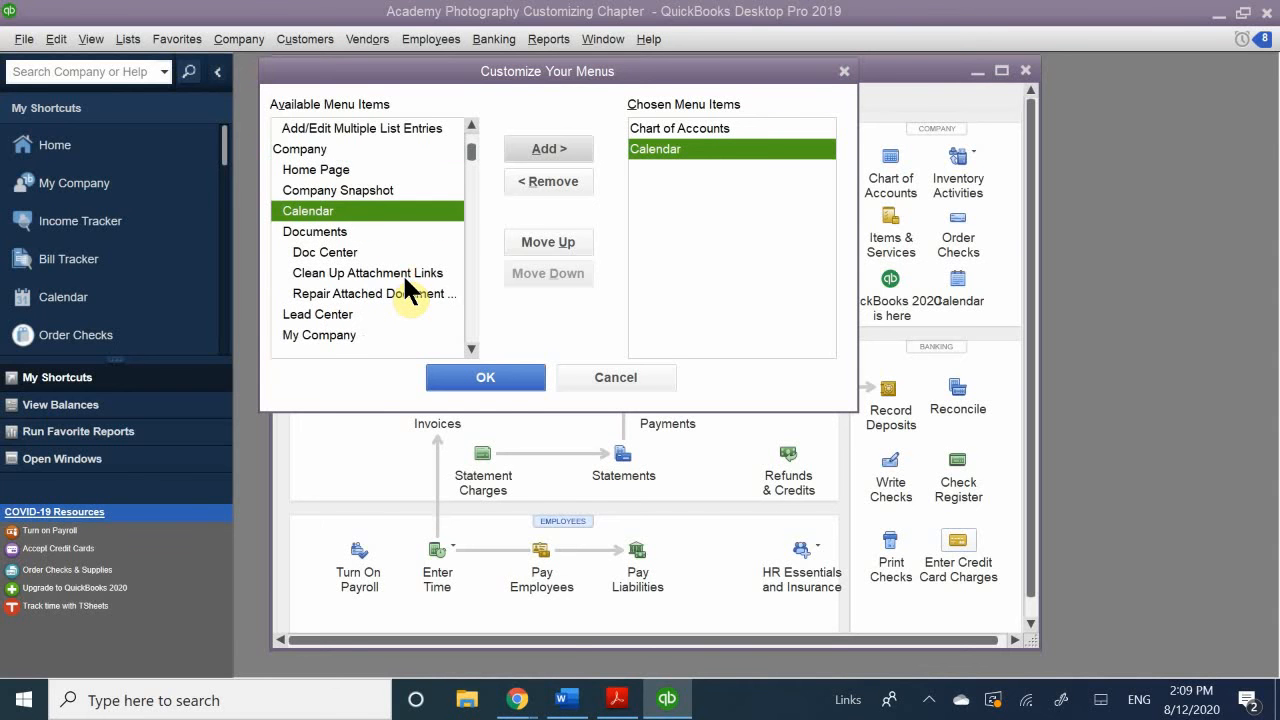
pyautogui.scroll(-2, 405, 282)
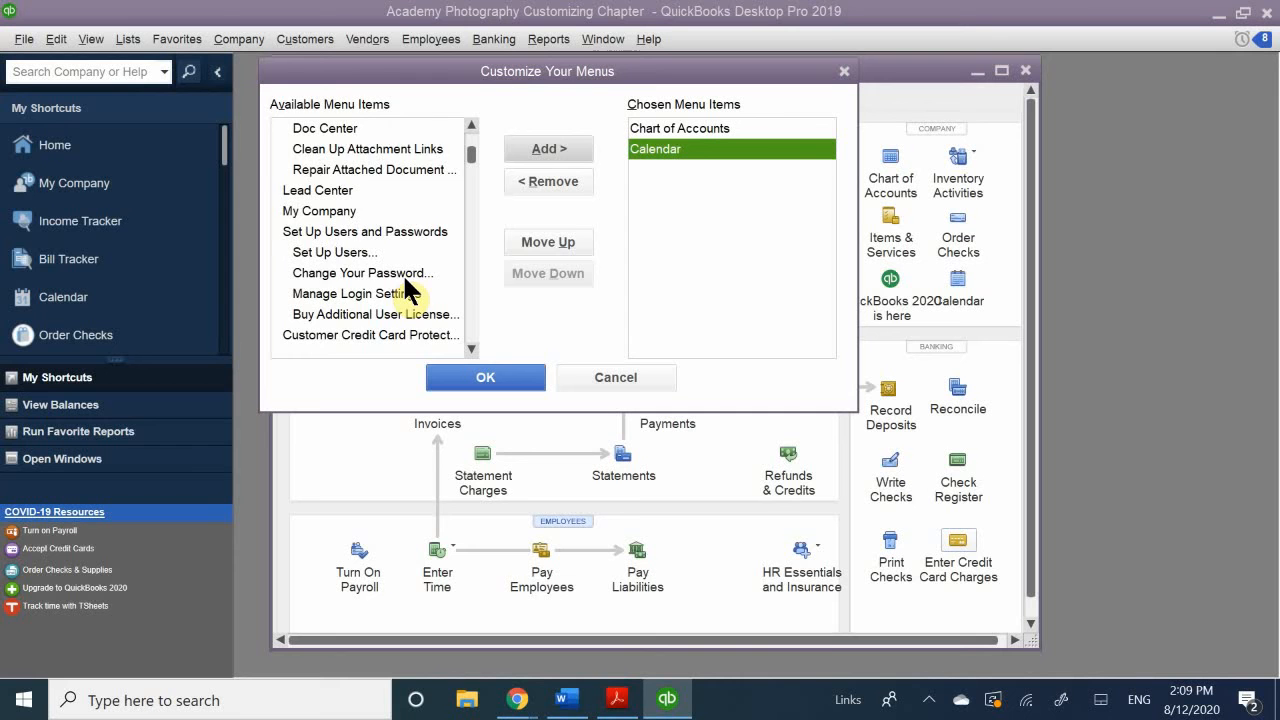
pyautogui.scroll(-1, 405, 290)
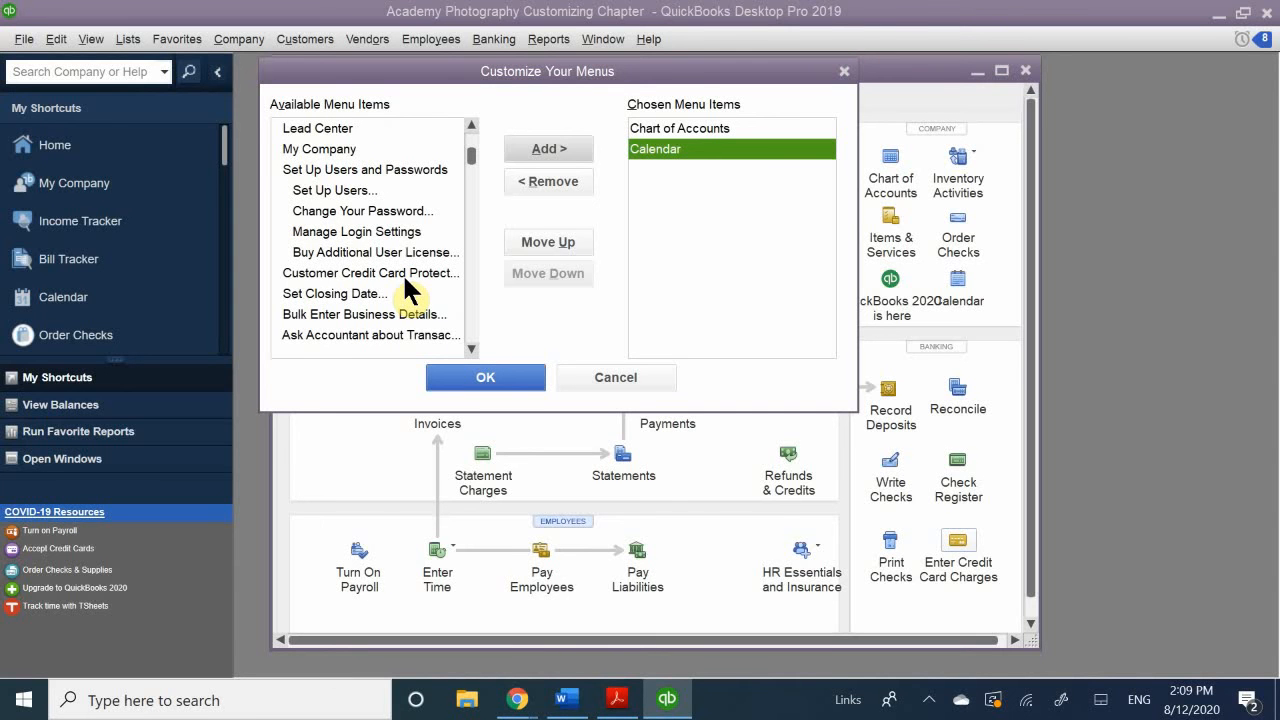
pyautogui.scroll(-1, 338, 325)
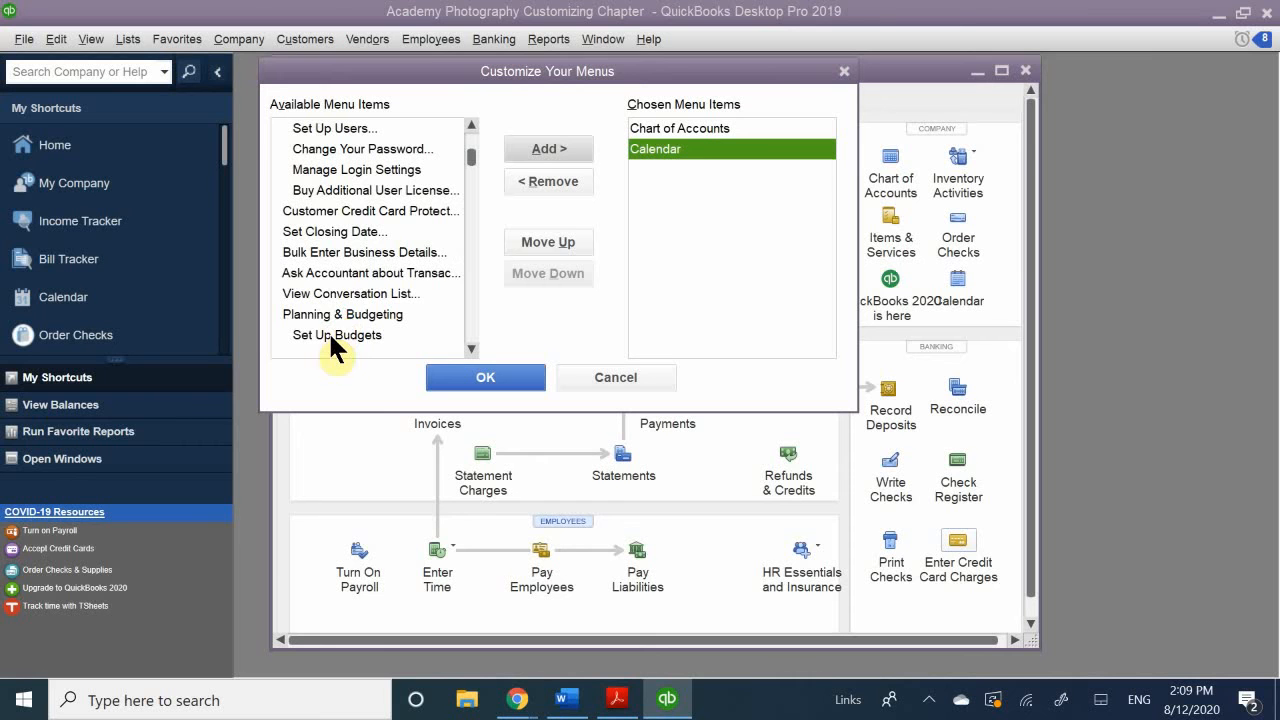
pyautogui.click(364, 273)
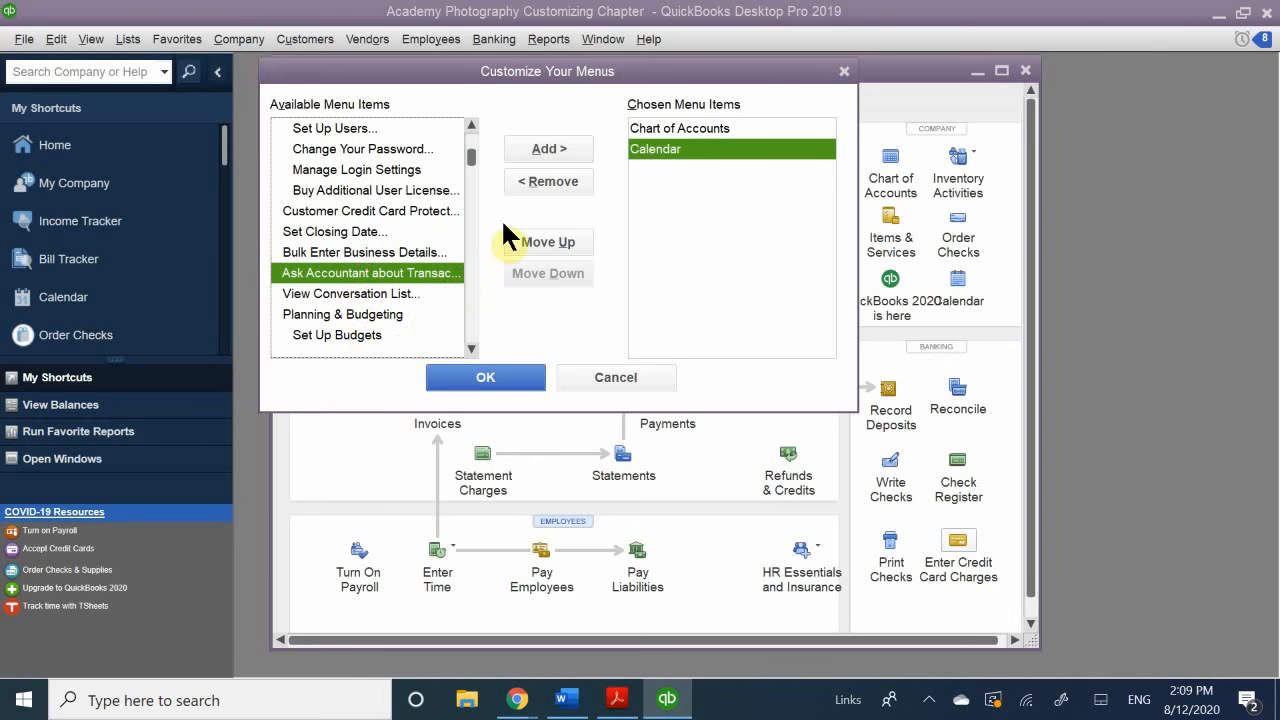
pyautogui.click(548, 148)
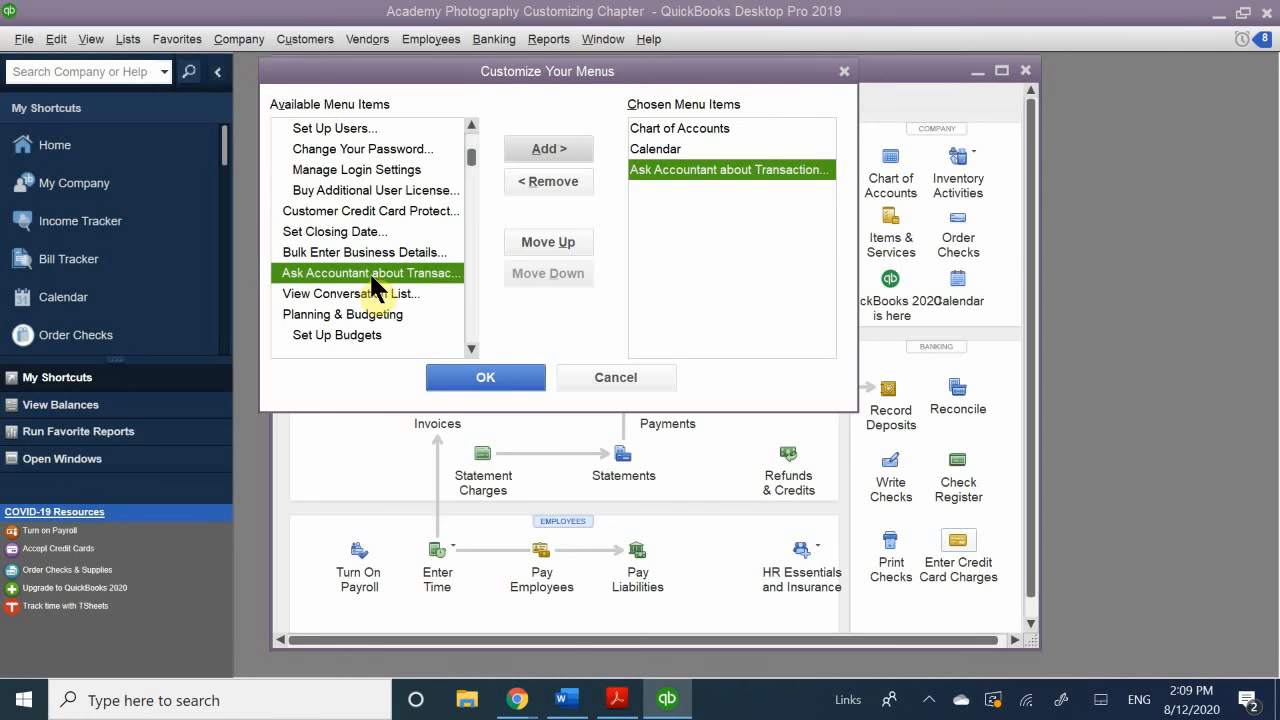
# Step: Look through the remaining Company items and the Customers, Vendors and Employees groups for more Favorites candidates
pyautogui.scroll(-1, 371, 277)
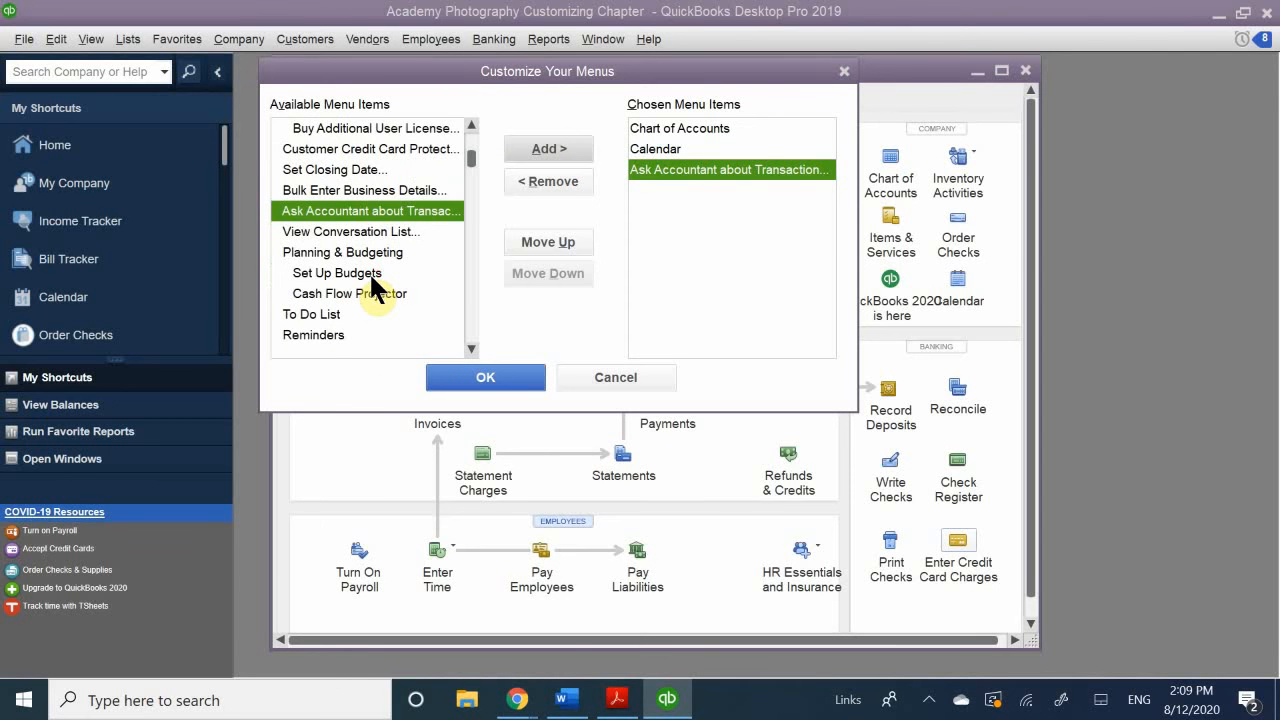
pyautogui.scroll(-4, 372, 279)
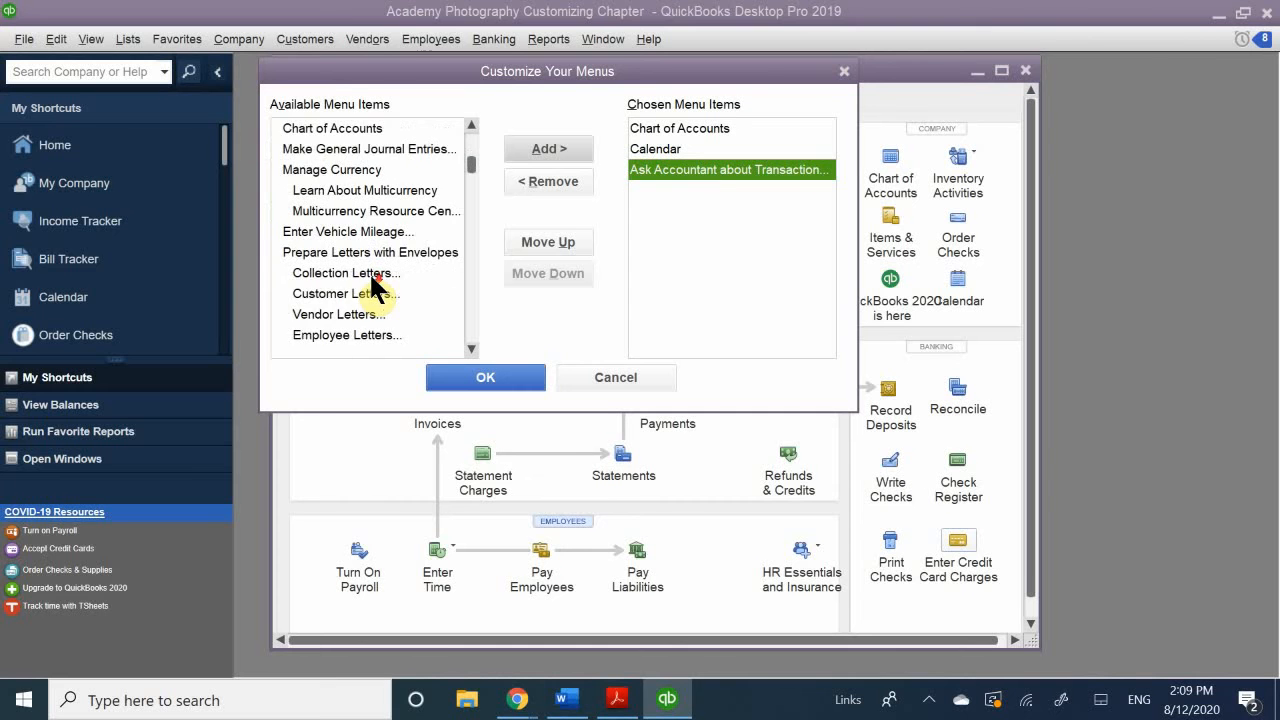
pyautogui.scroll(-5, 371, 282)
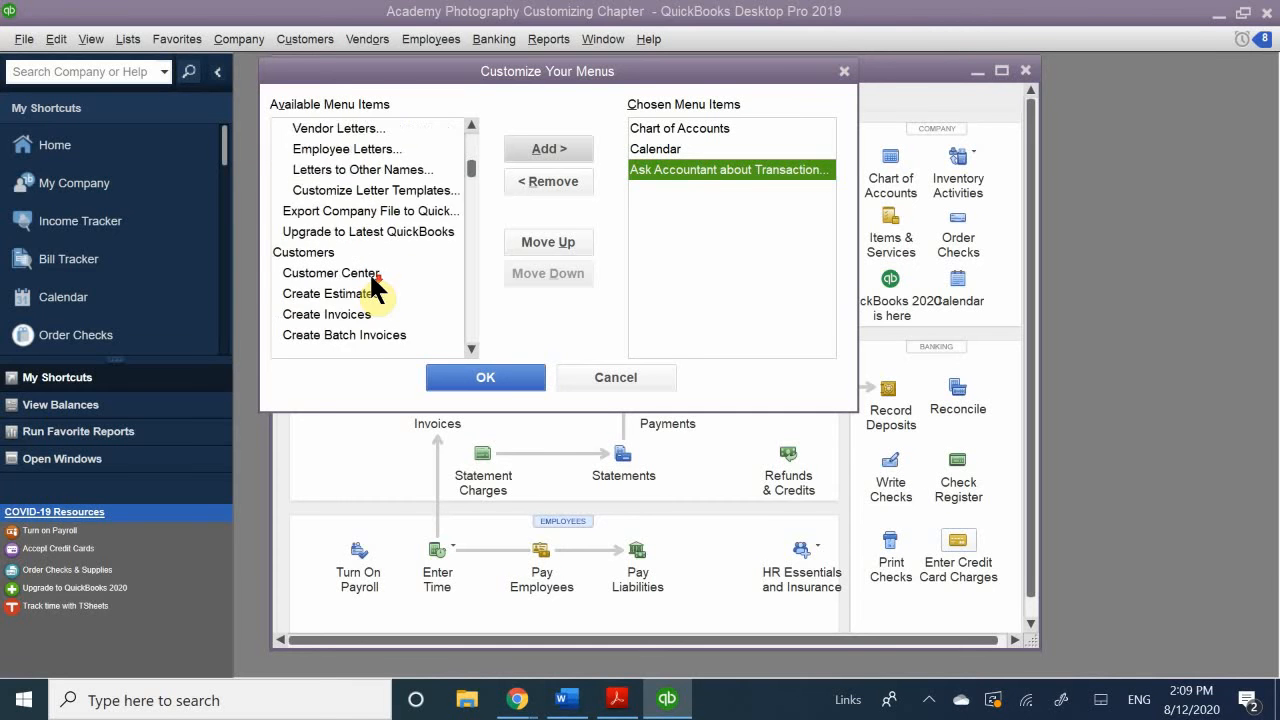
pyautogui.scroll(-4, 371, 279)
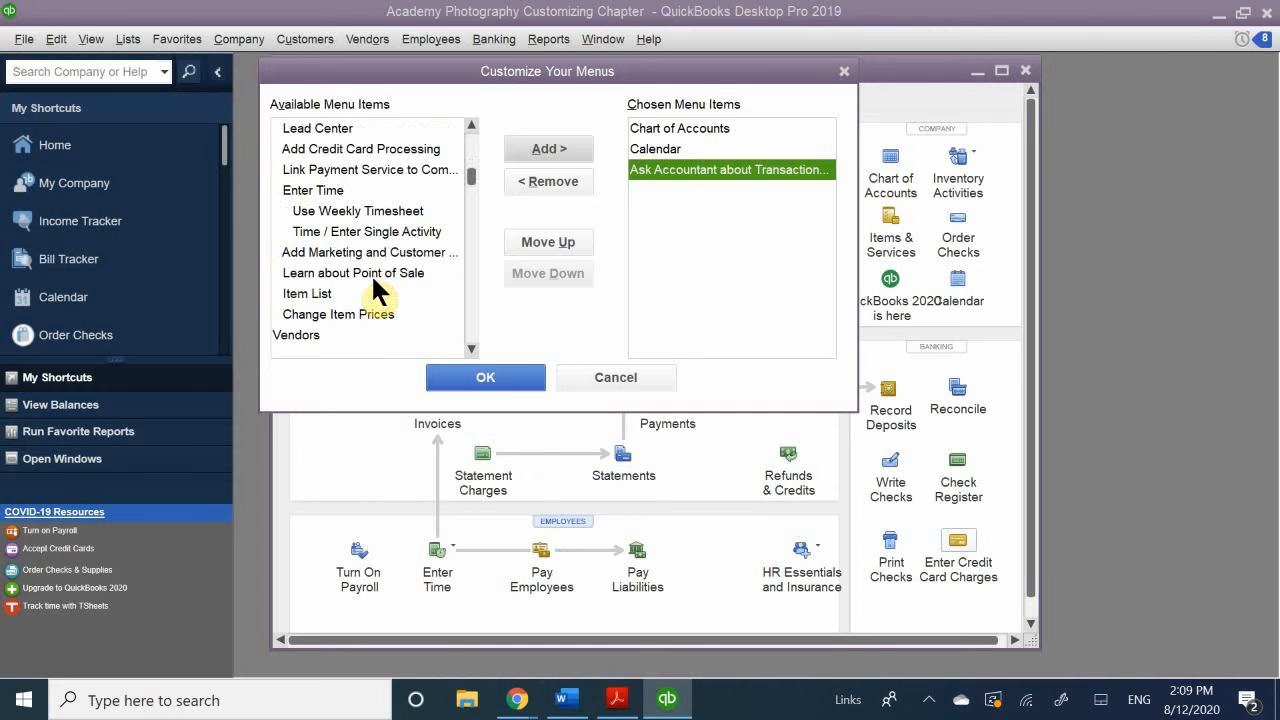
pyautogui.scroll(-1, 373, 281)
pyautogui.scroll(-1, 373, 281)
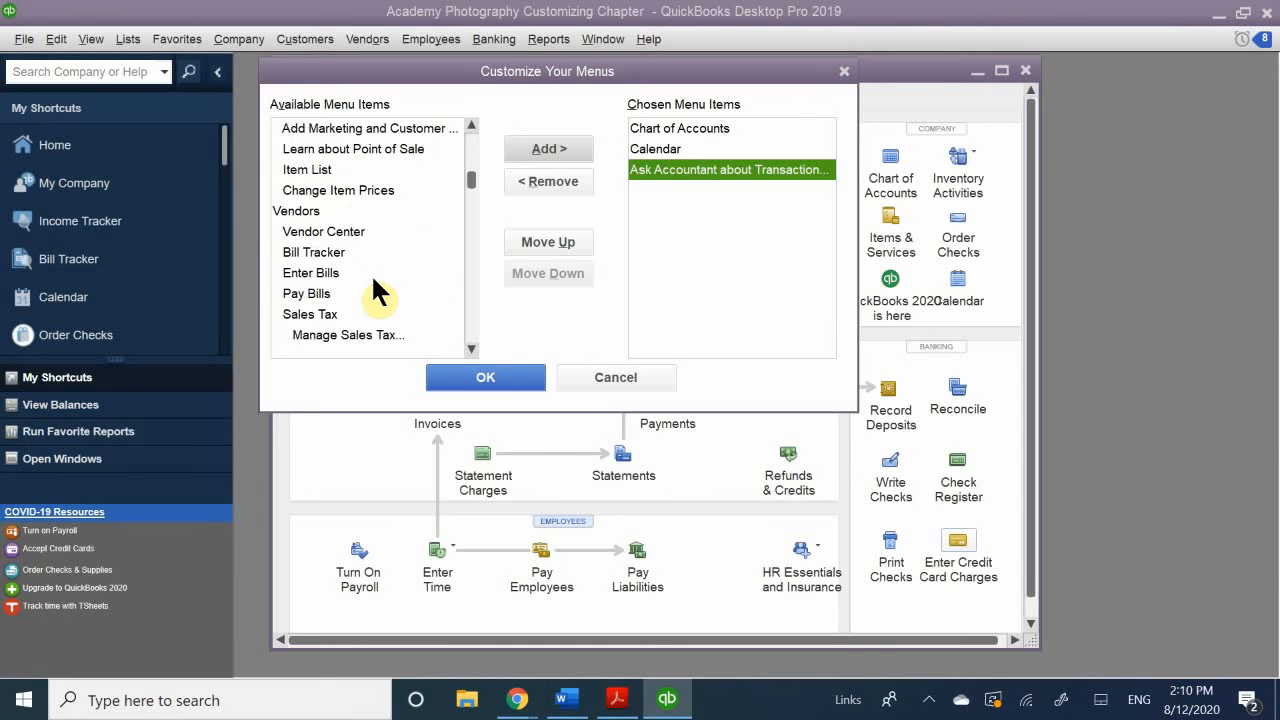
pyautogui.scroll(-6, 346, 294)
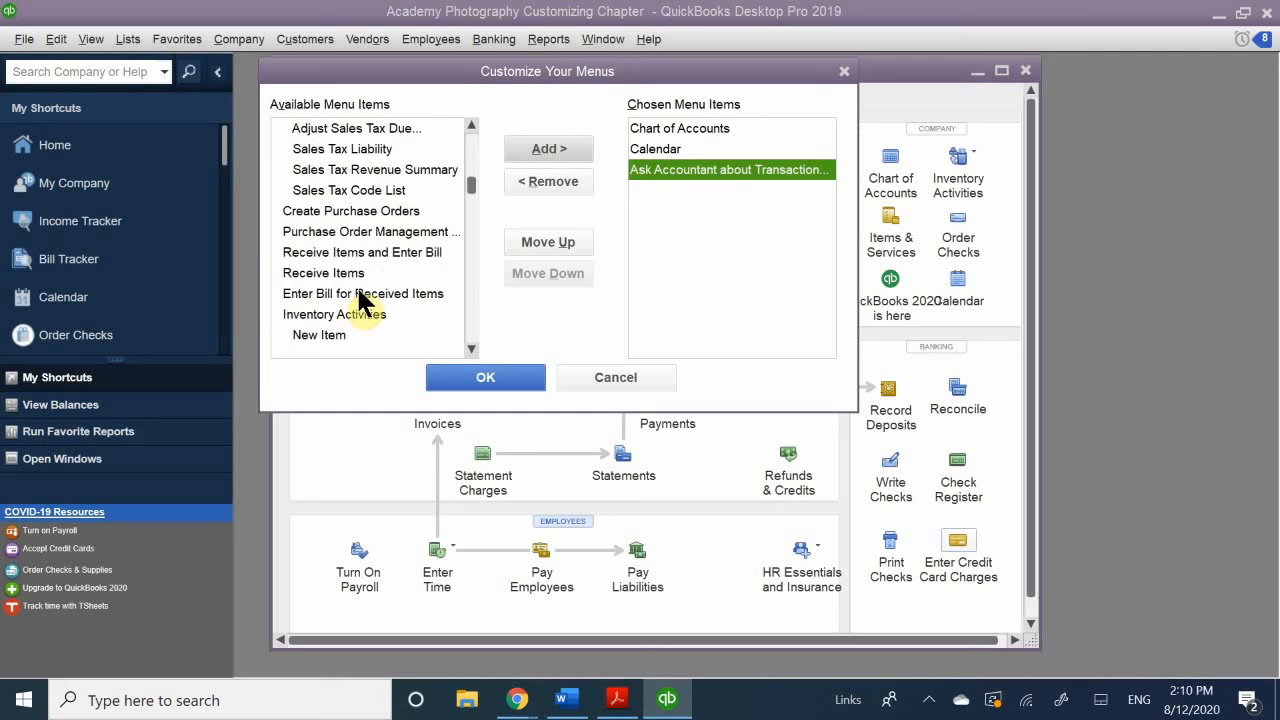
pyautogui.scroll(-3, 362, 300)
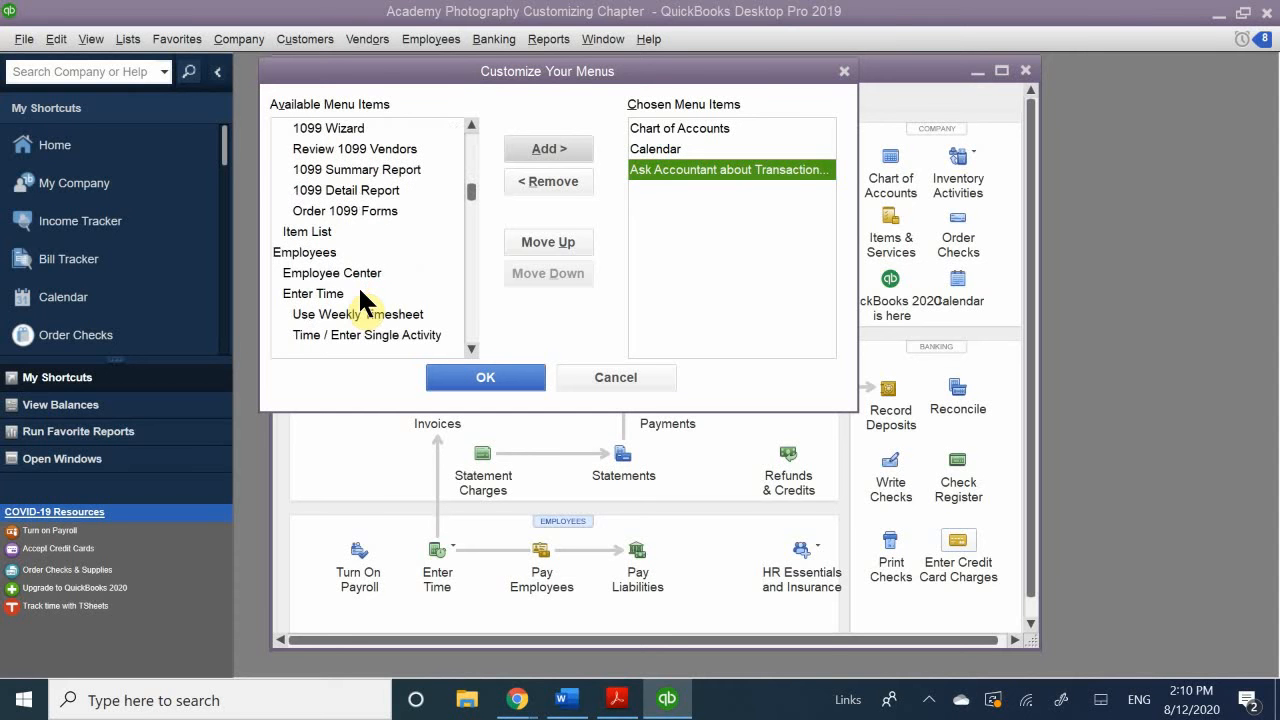
pyautogui.scroll(-5, 362, 300)
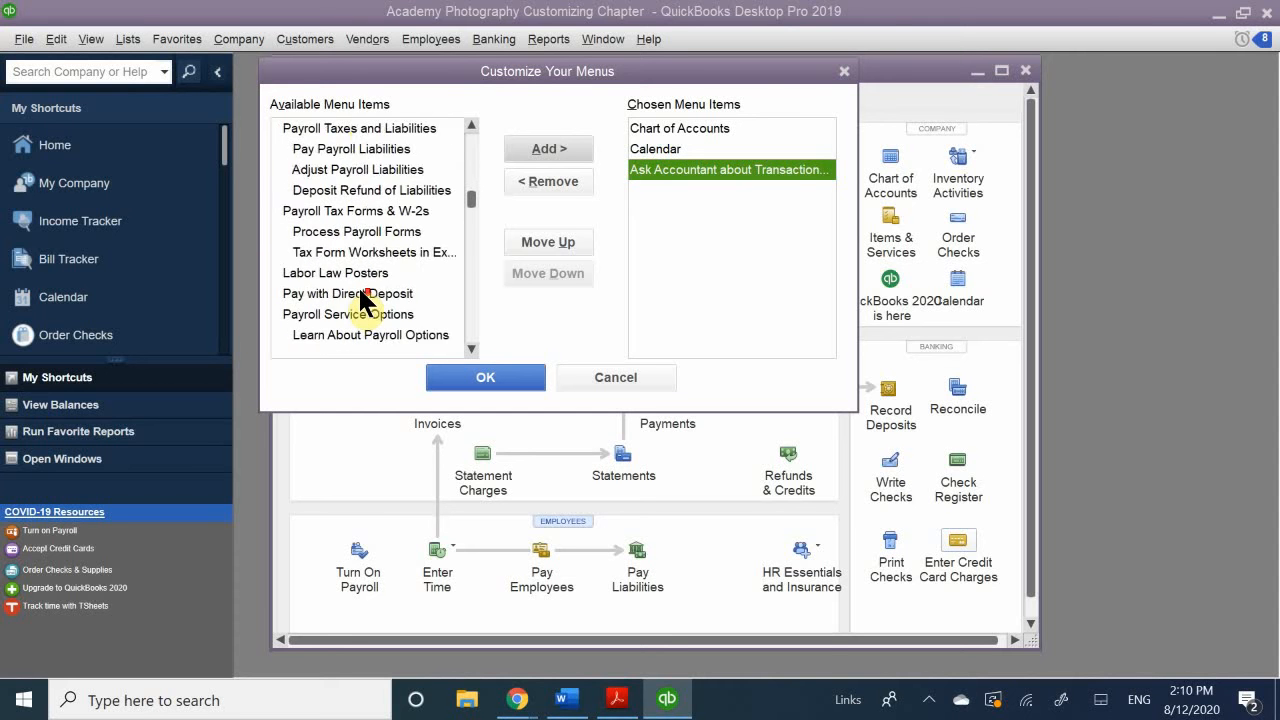
# Step: Look through the rest of the Employees group and the Banking group's available menu items for Favorites candidates
pyautogui.scroll(-4, 362, 298)
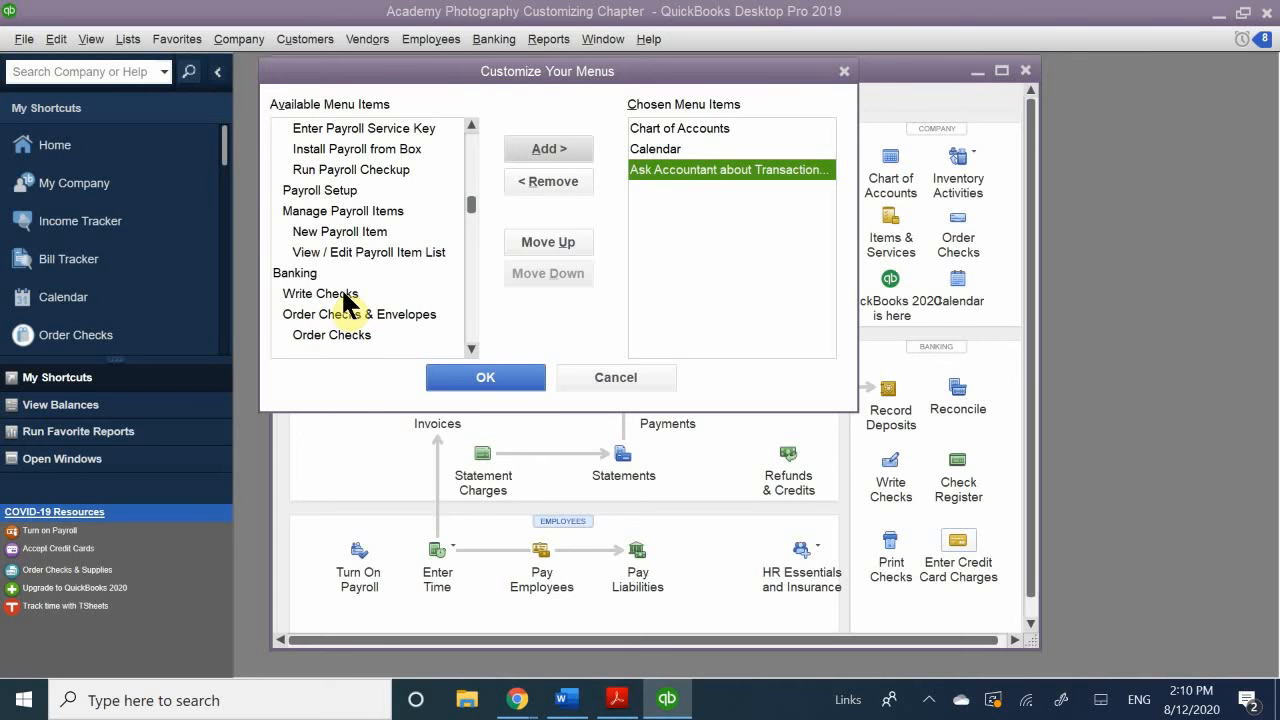
pyautogui.scroll(-1, 355, 316)
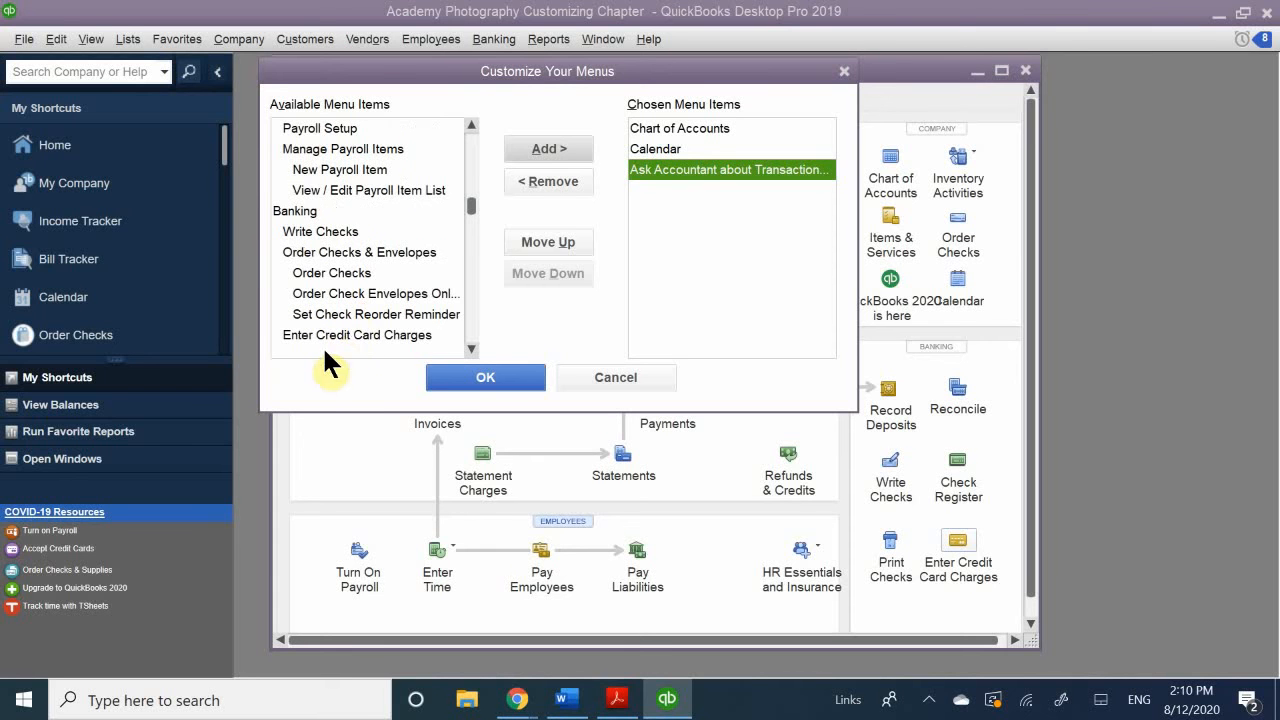
pyautogui.scroll(-1, 338, 343)
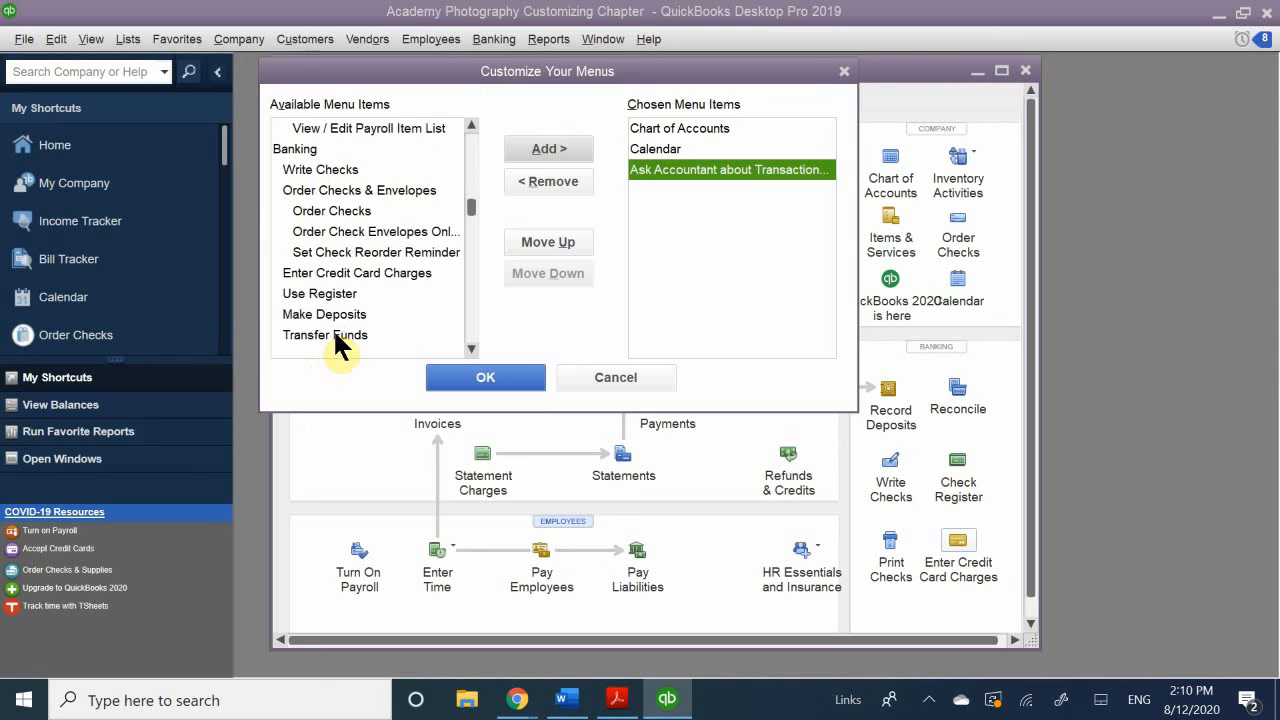
pyautogui.scroll(-1, 336, 338)
pyautogui.scroll(-1, 336, 338)
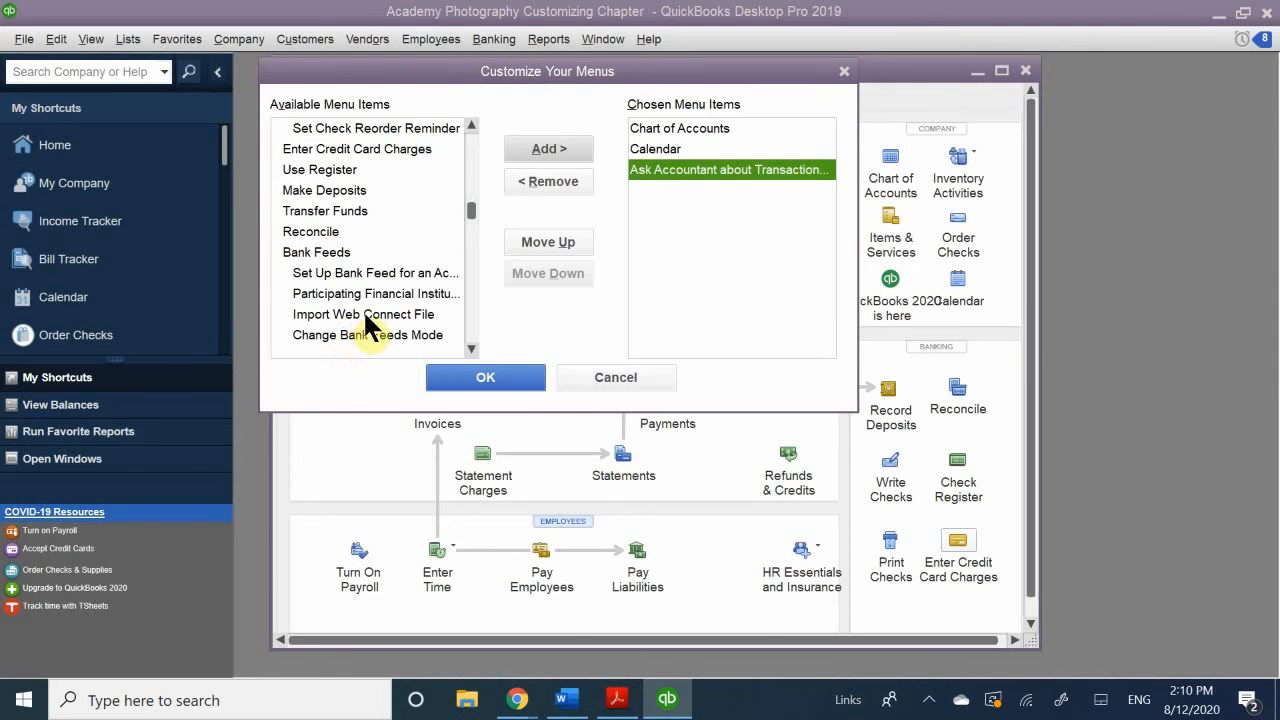
pyautogui.scroll(-2, 366, 325)
pyautogui.scroll(3, 366, 325)
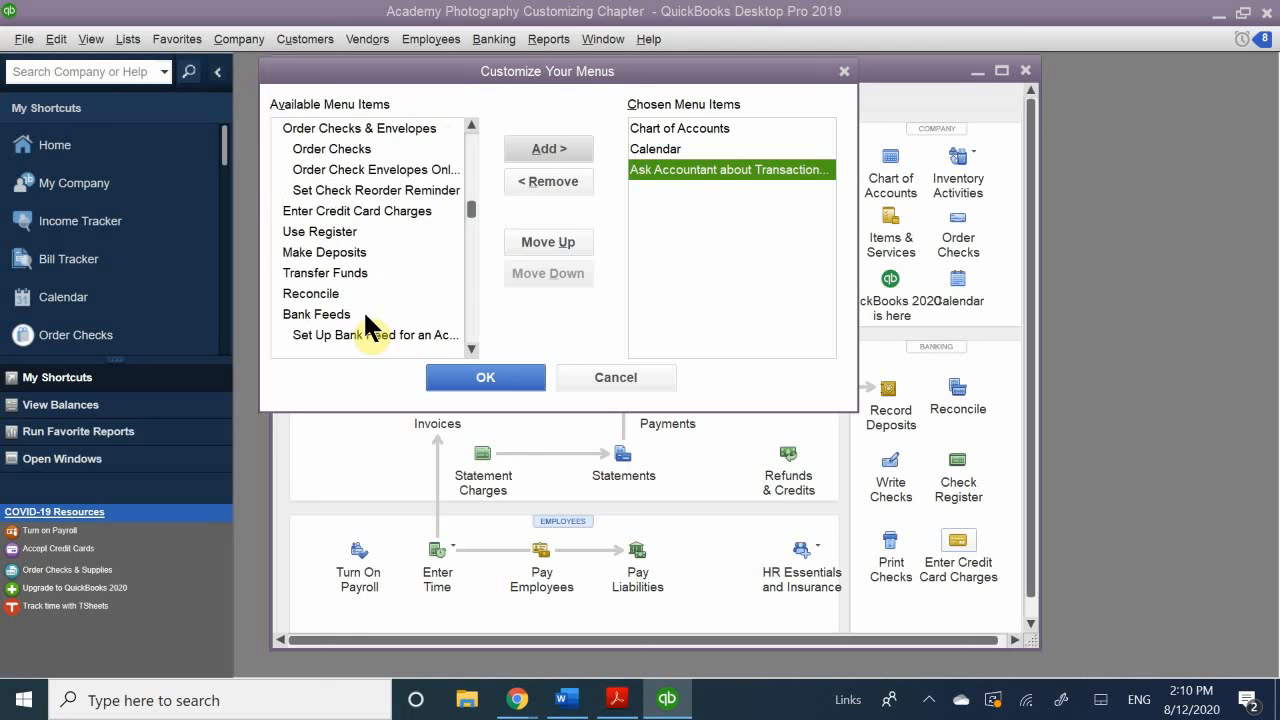
pyautogui.scroll(-2, 366, 325)
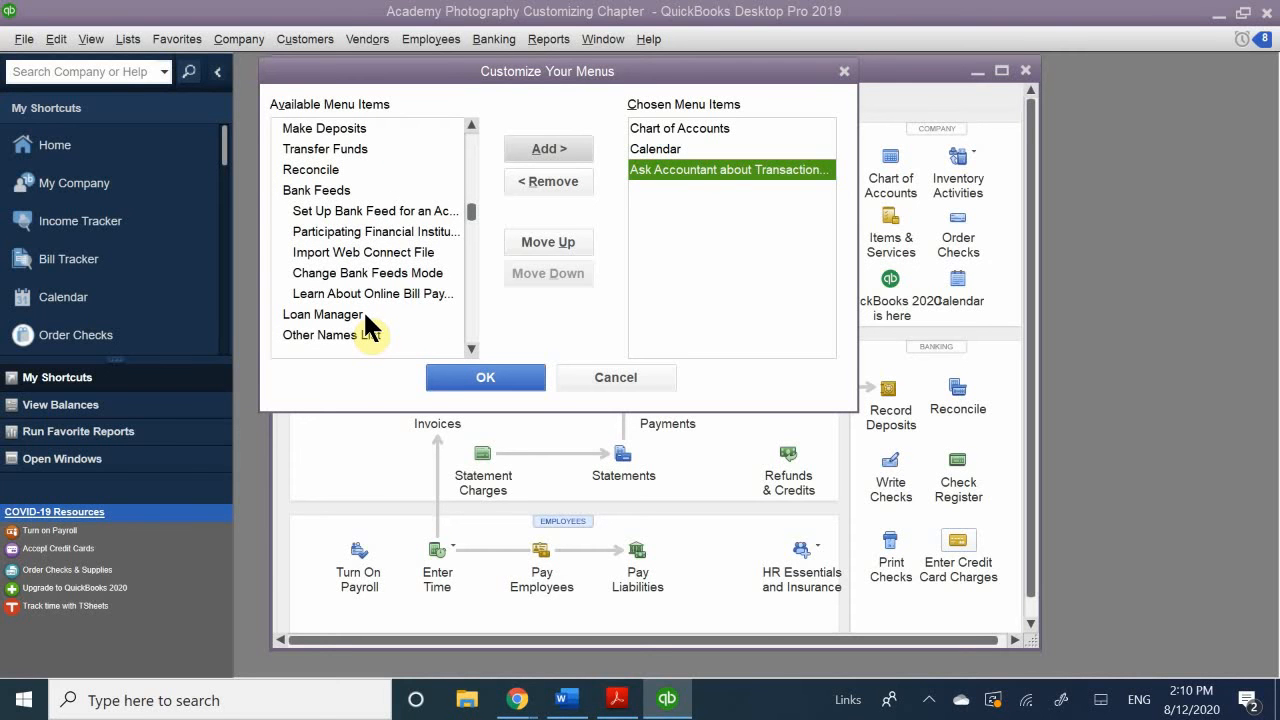
pyautogui.scroll(-1, 366, 325)
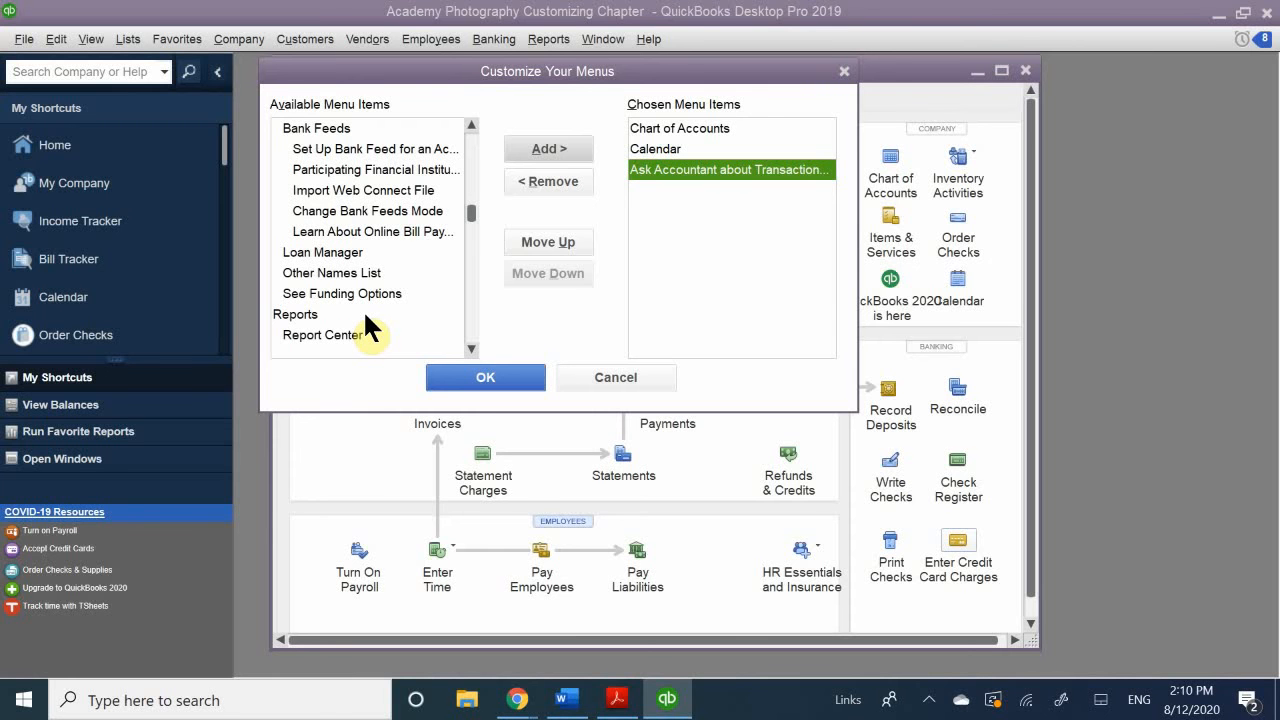
# Step: Look through the available report items in the Reports group, from Report Center down to Accountant & Taxes
pyautogui.scroll(-8, 366, 325)
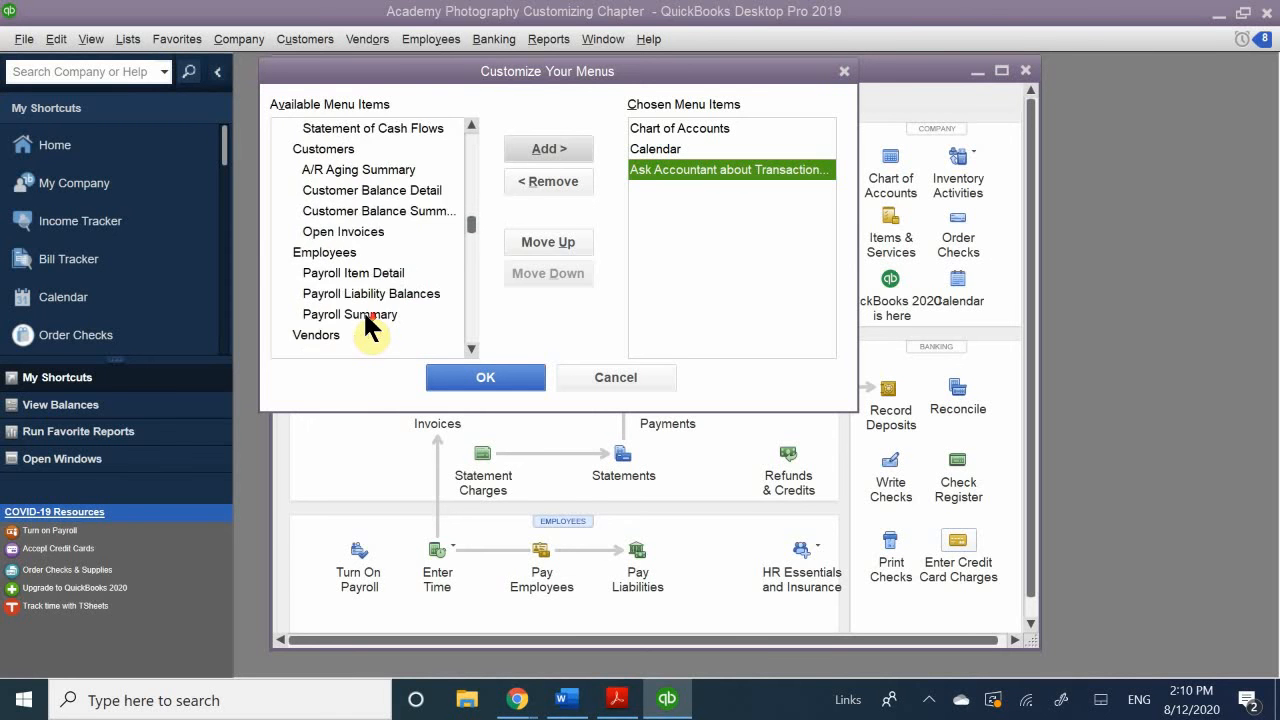
pyautogui.scroll(-2, 370, 325)
pyautogui.scroll(5, 370, 325)
pyautogui.scroll(-1, 370, 325)
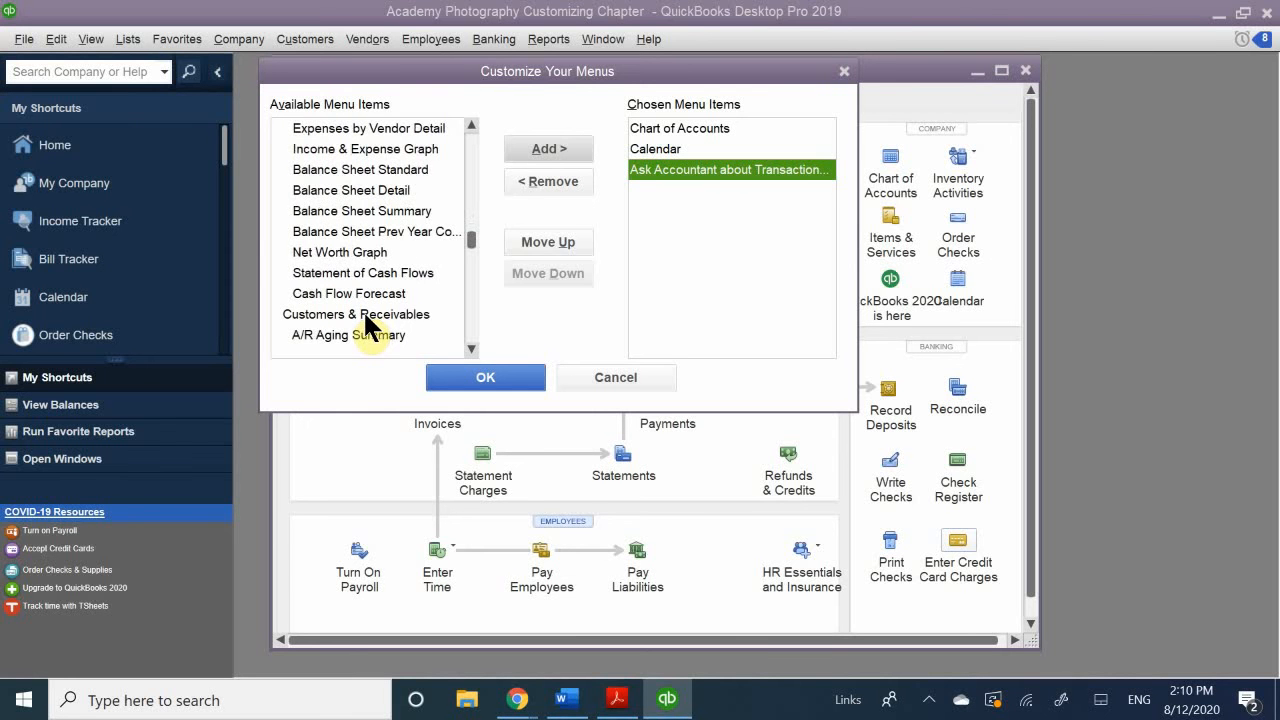
pyautogui.scroll(-10, 366, 325)
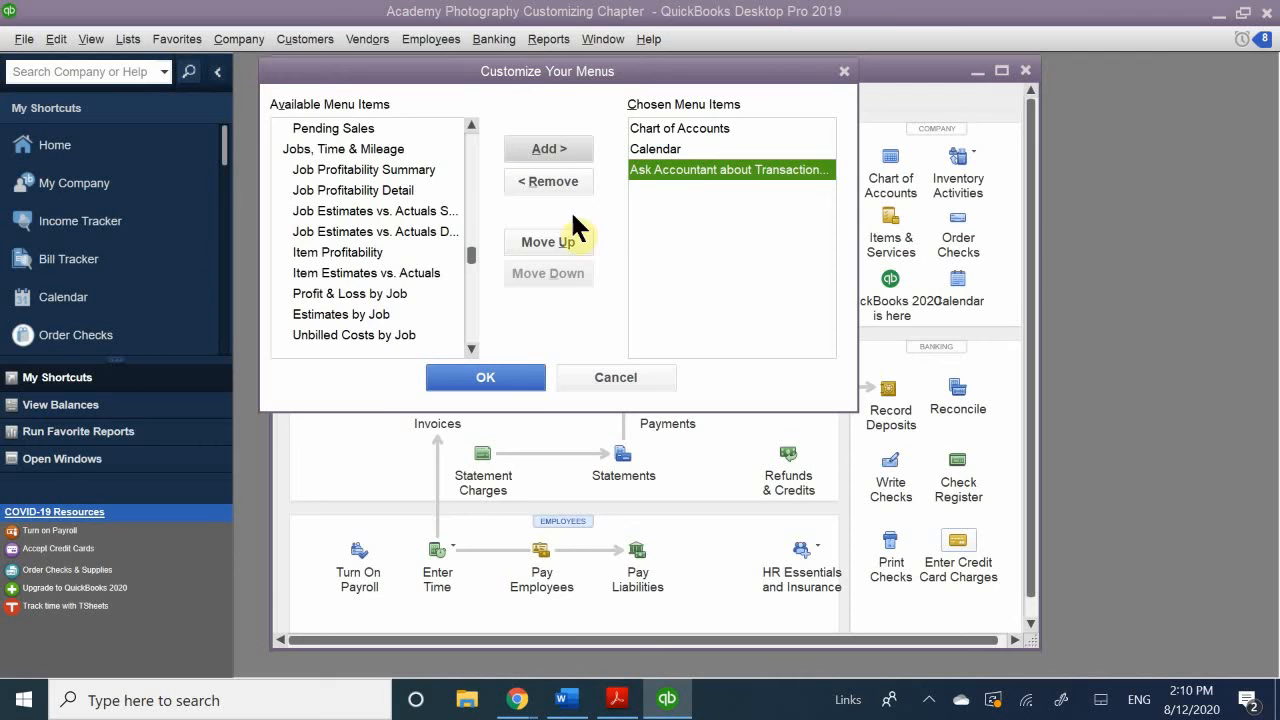
pyautogui.scroll(3, 335, 265)
pyautogui.scroll(5, 340, 280)
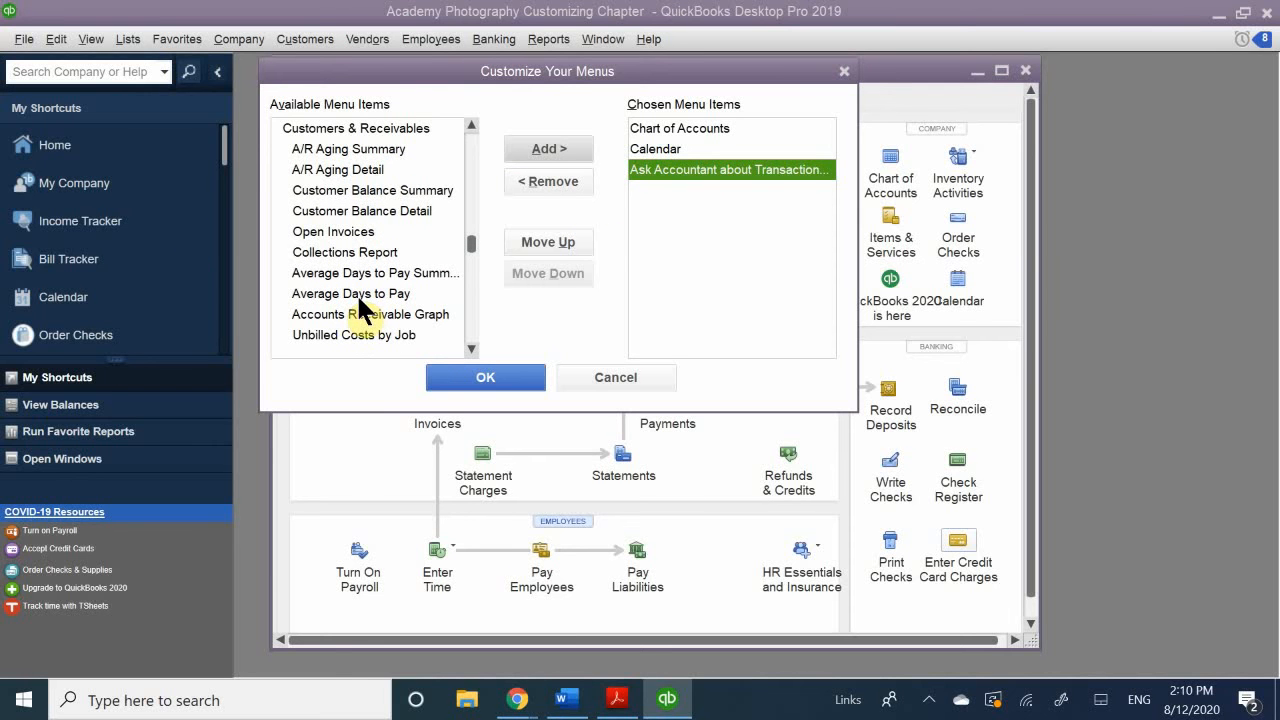
pyautogui.scroll(-5, 390, 280)
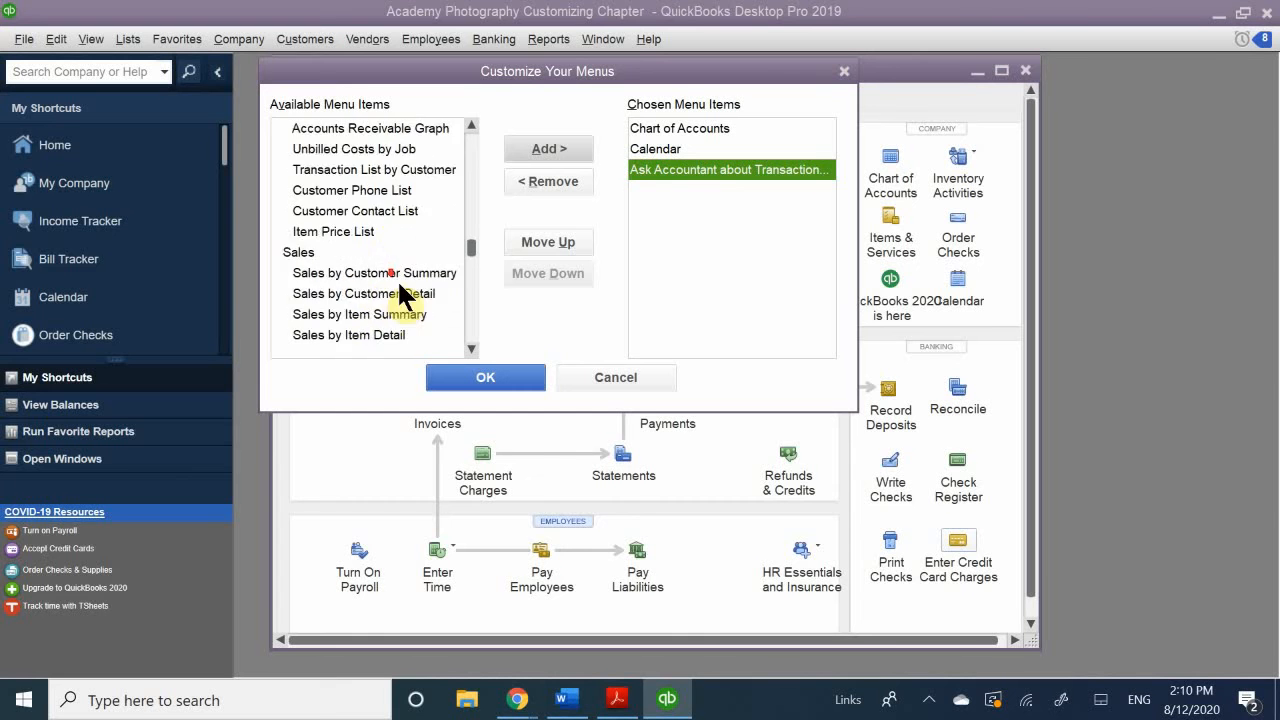
pyautogui.scroll(-2, 401, 286)
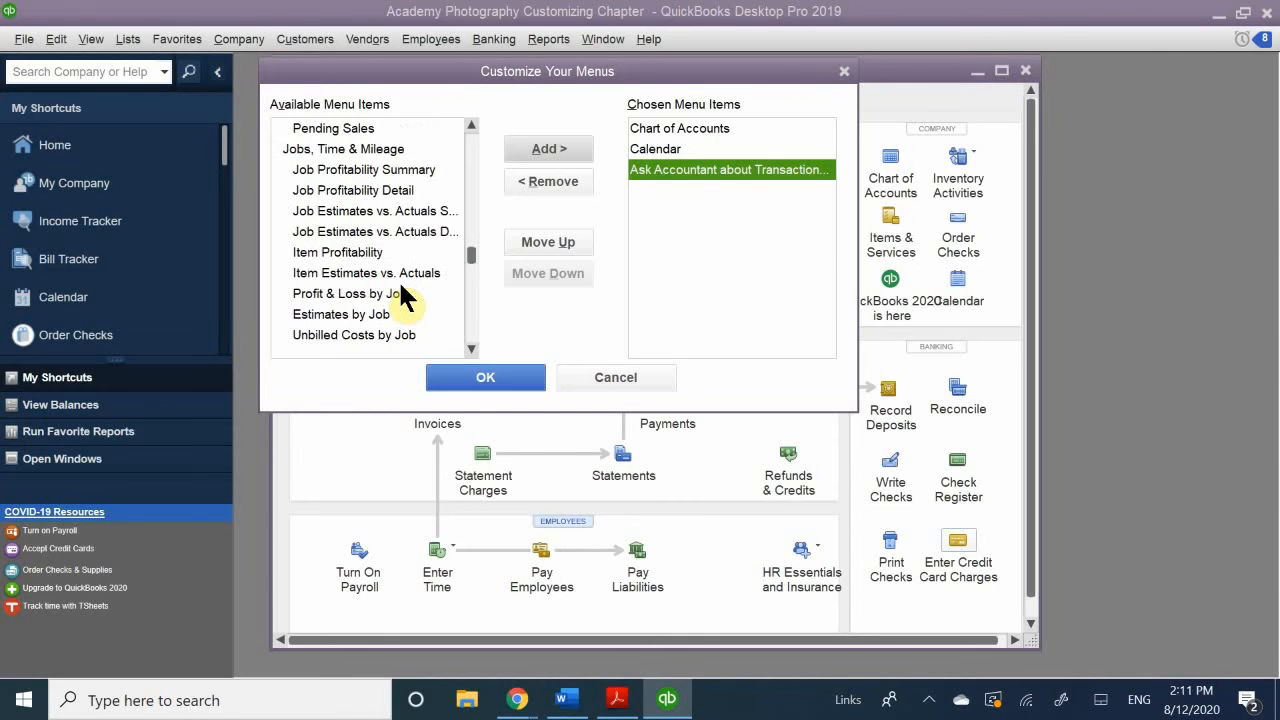
pyautogui.scroll(-8, 398, 279)
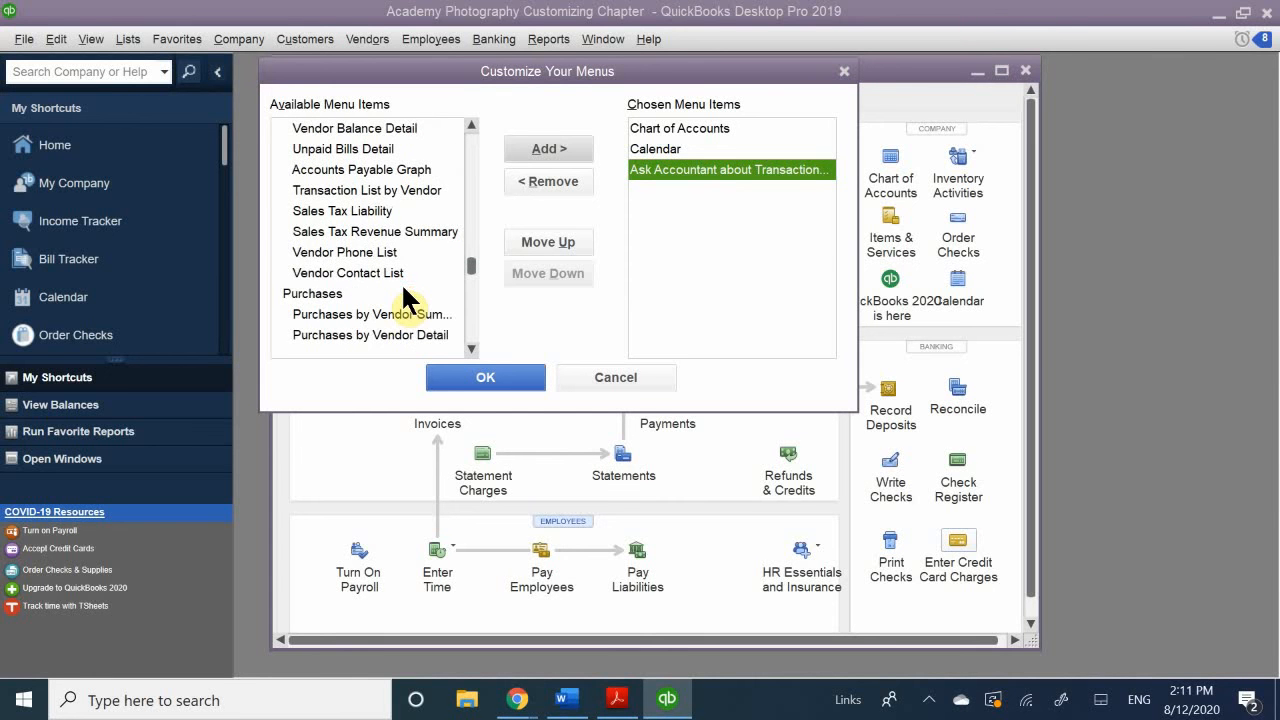
pyautogui.scroll(-10, 401, 285)
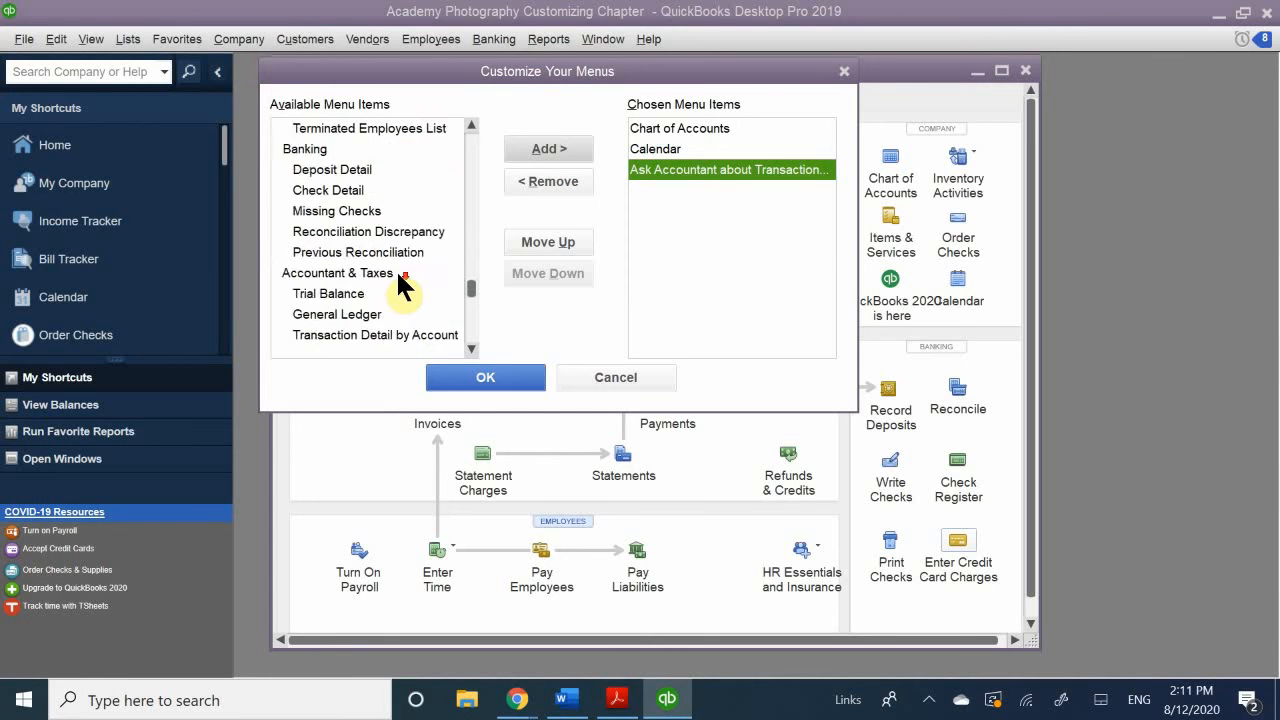
# Step: Look through the remaining available menu items and save the chosen items for the Favorites menu
pyautogui.scroll(-6, 397, 270)
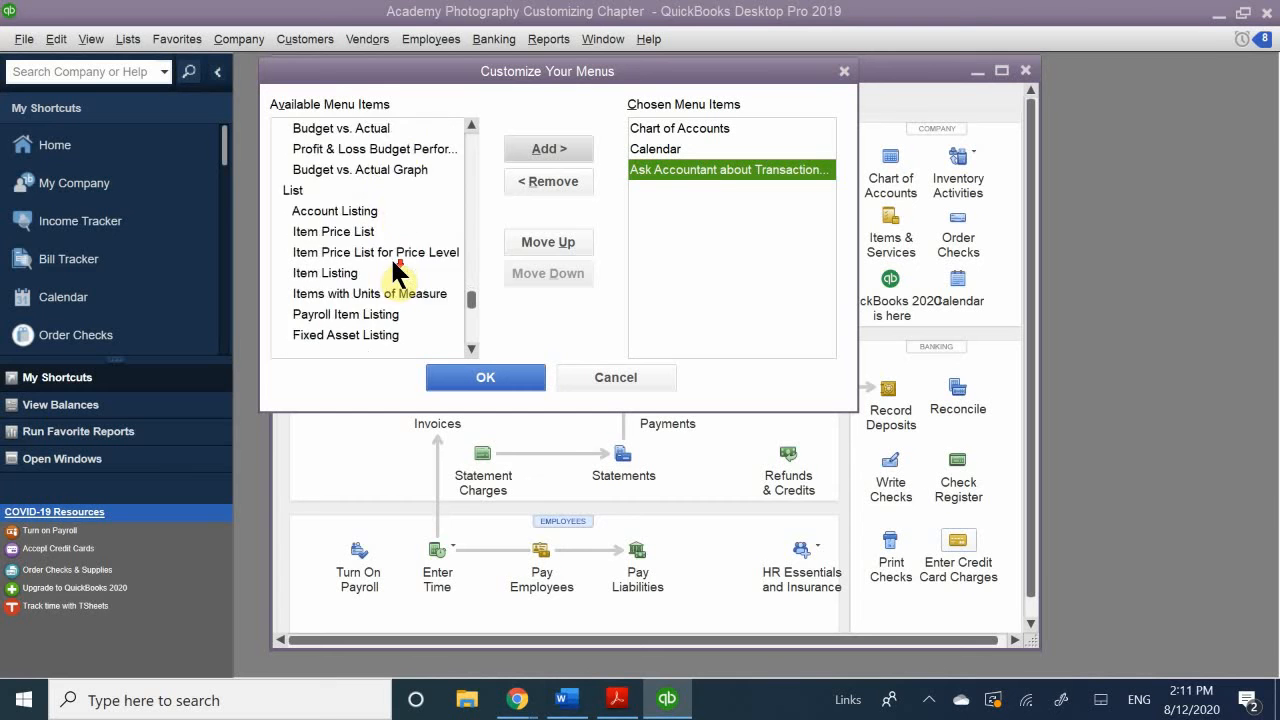
pyautogui.scroll(-12, 398, 270)
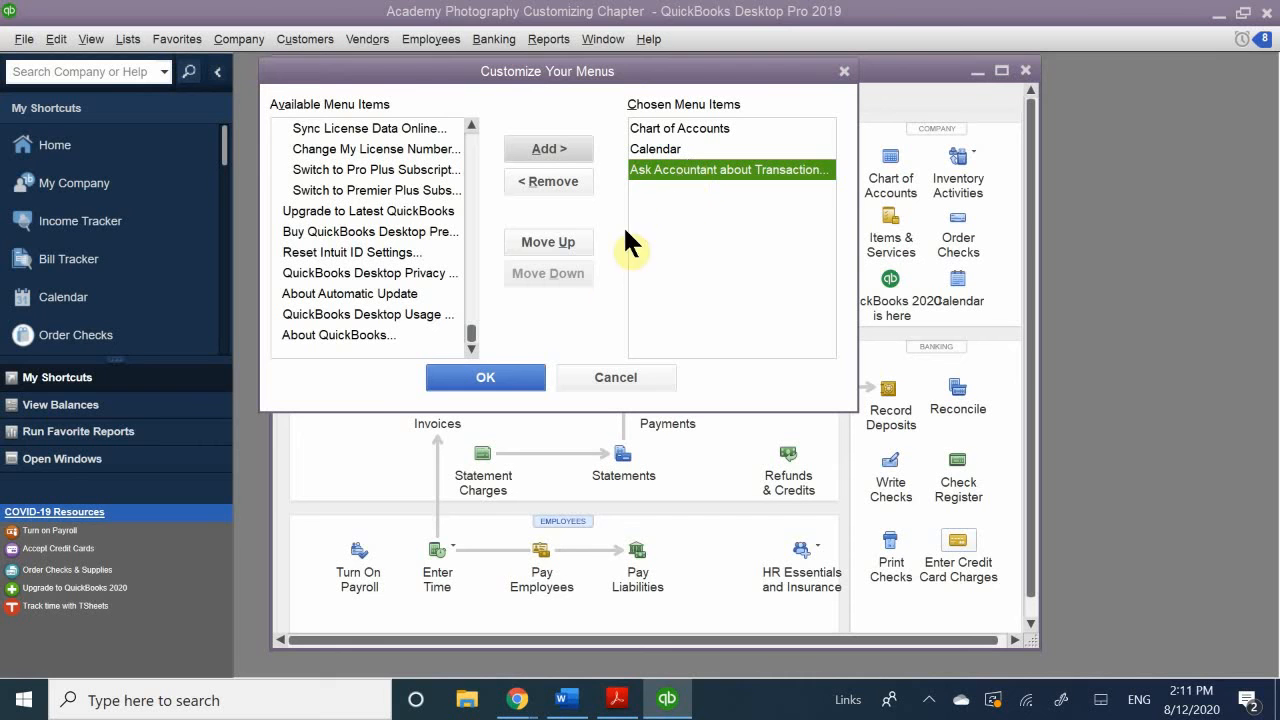
pyautogui.click(522, 383)
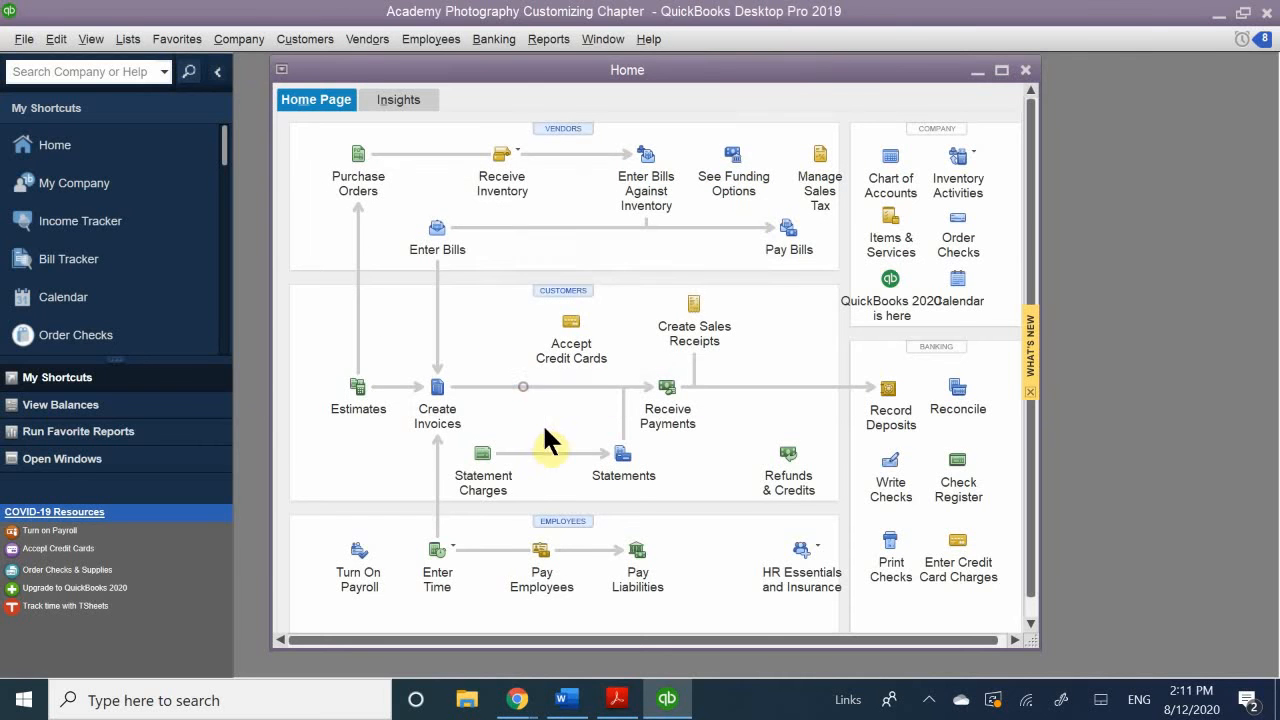
# Step: Reopen the Favorites customization and move Ask Accountant about Transaction to the top of the chosen menu items
pyautogui.click(166, 41)
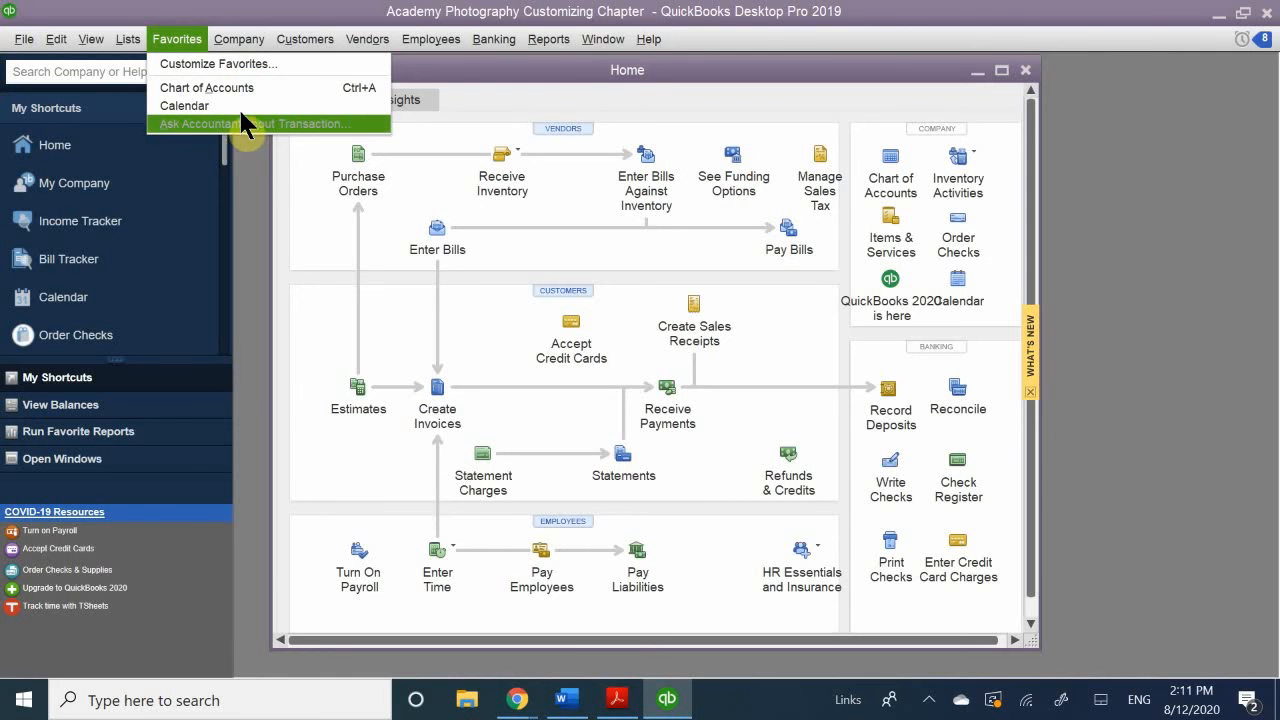
pyautogui.click(220, 62)
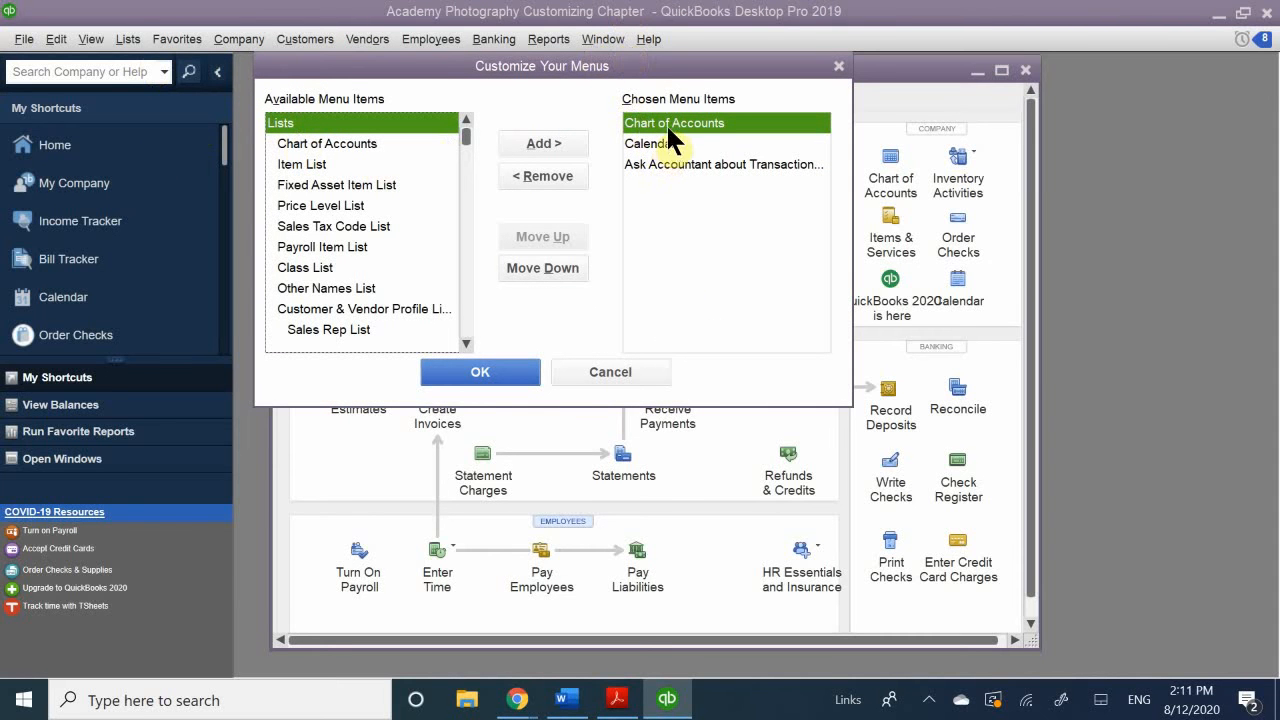
pyautogui.moveTo(666, 124); pyautogui.dragTo(659, 169)
pyautogui.click(656, 162)
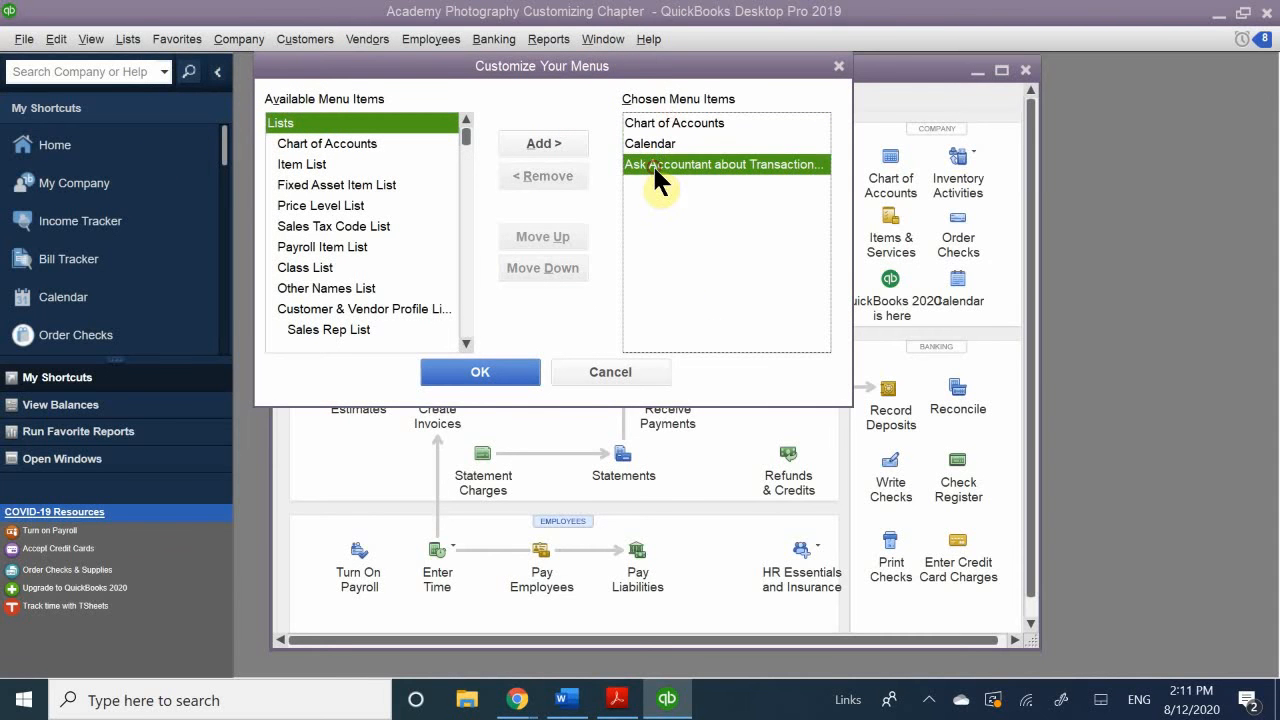
pyautogui.click(560, 236)
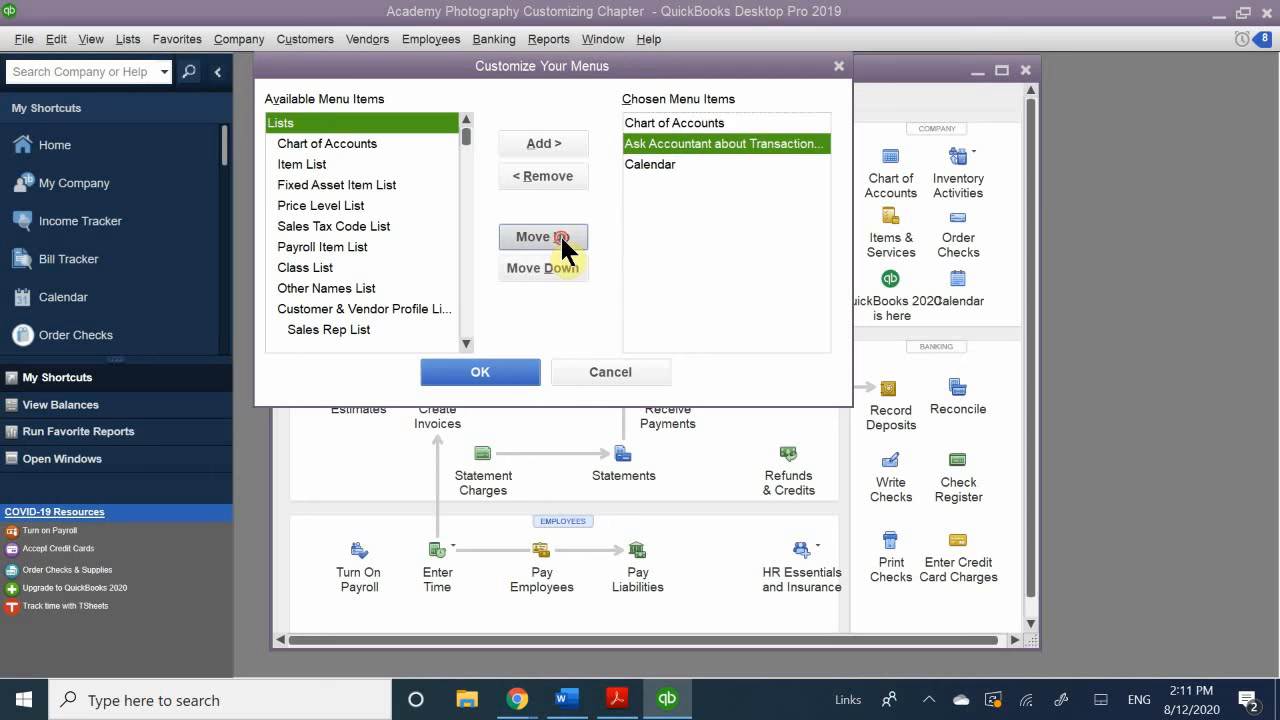
pyautogui.click(560, 236)
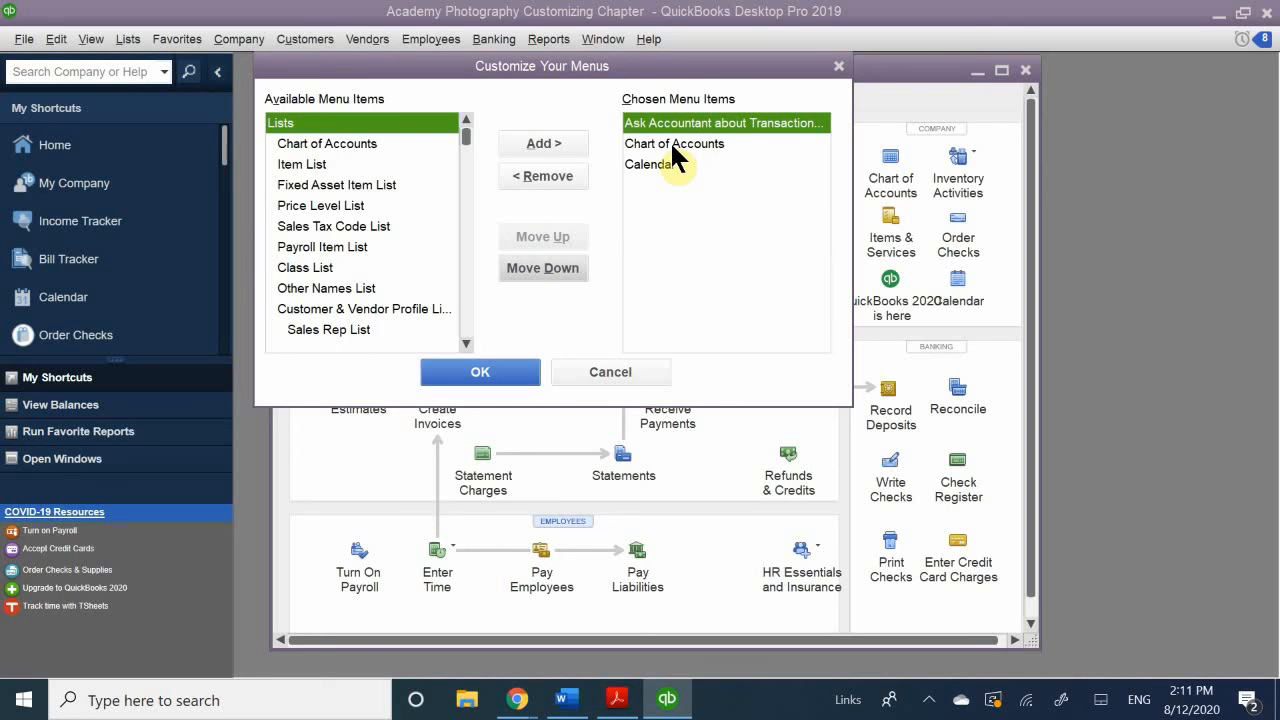
# Step: Place Calendar above Chart of Accounts in the chosen menu items and save the new Favorites order
pyautogui.click(654, 164)
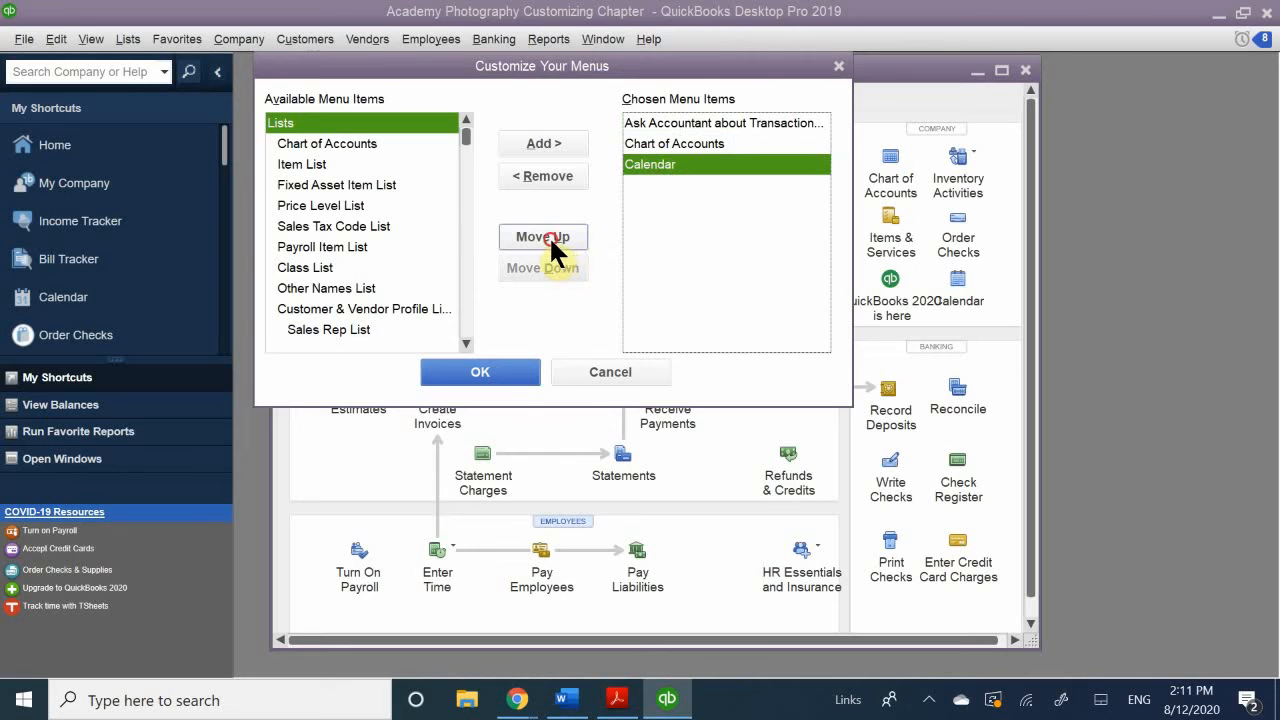
pyautogui.click(562, 237)
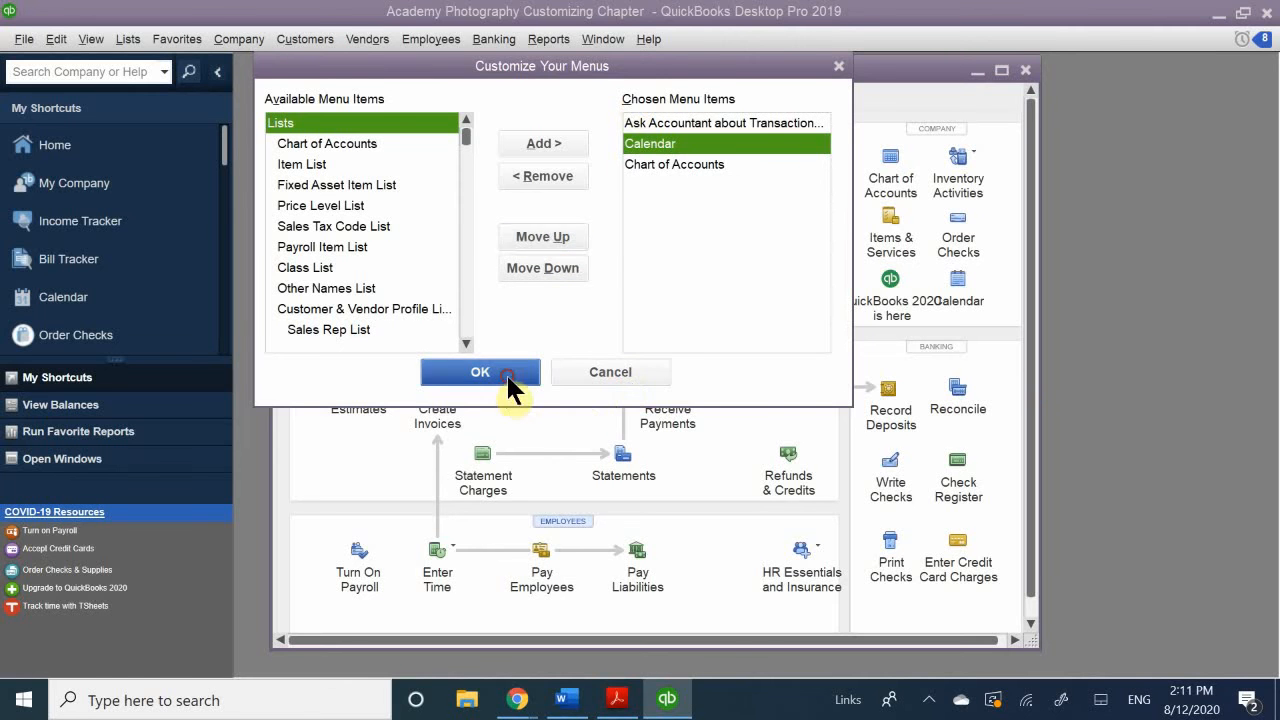
pyautogui.click(480, 373)
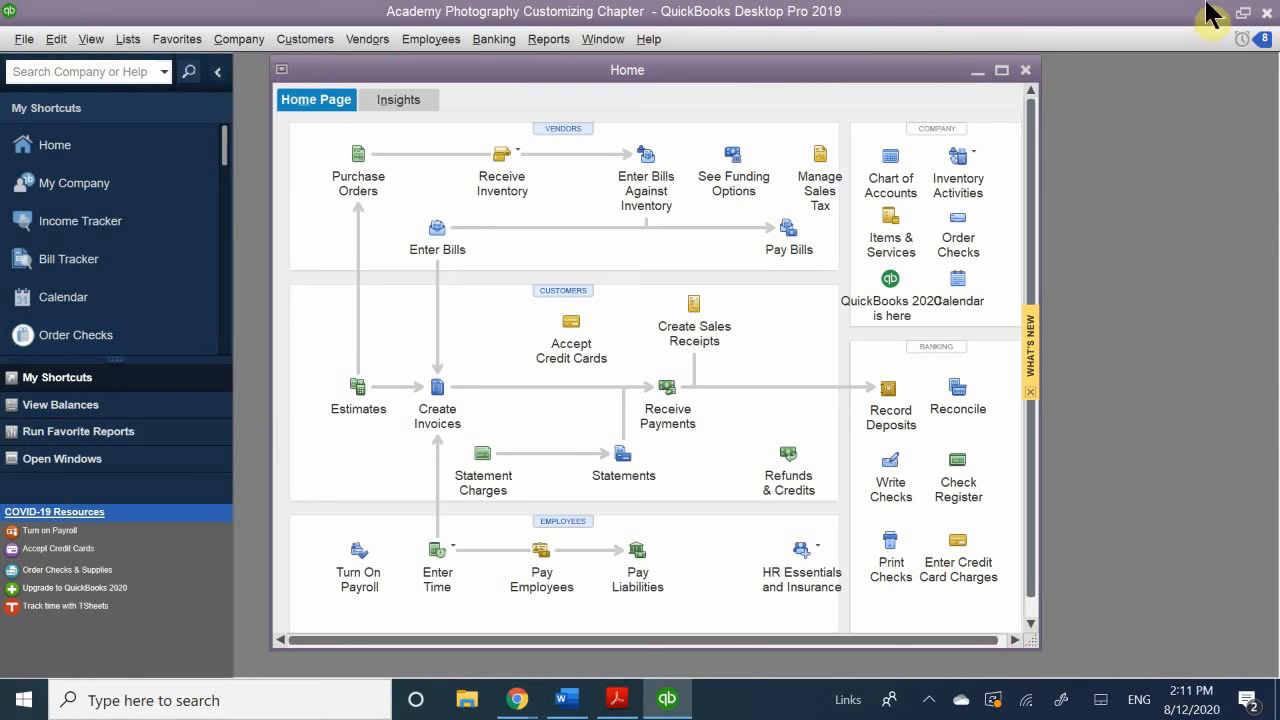
pyautogui.click(180, 40)
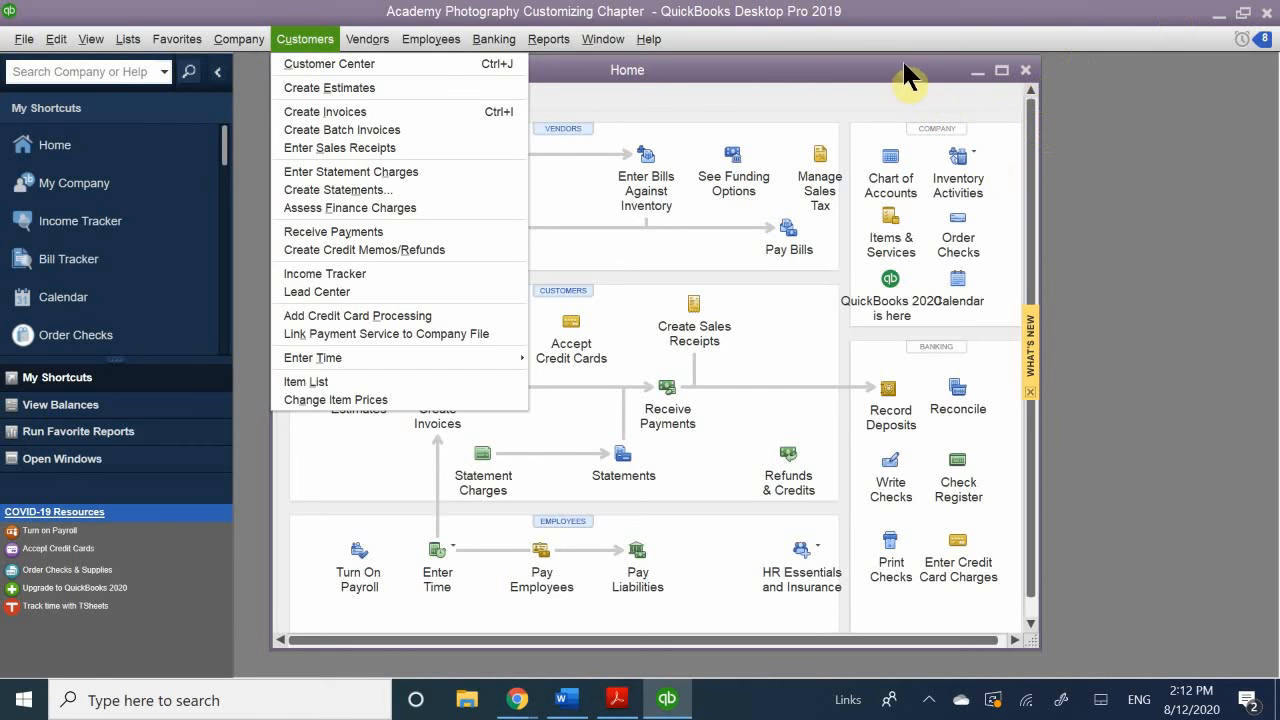
# Step: Move the Home window away from the left icon bar, and collapse and re-expand the bar
pyautogui.moveTo(896, 71); pyautogui.dragTo(1160, 68)
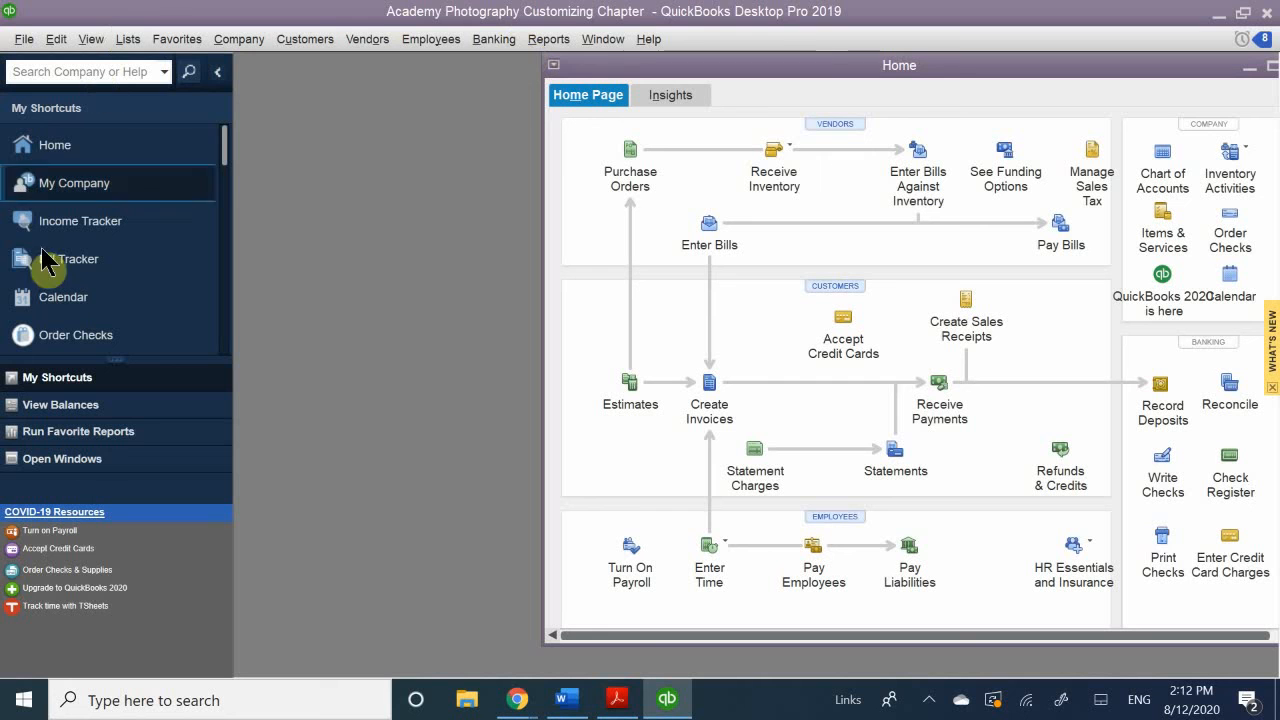
pyautogui.click(217, 78)
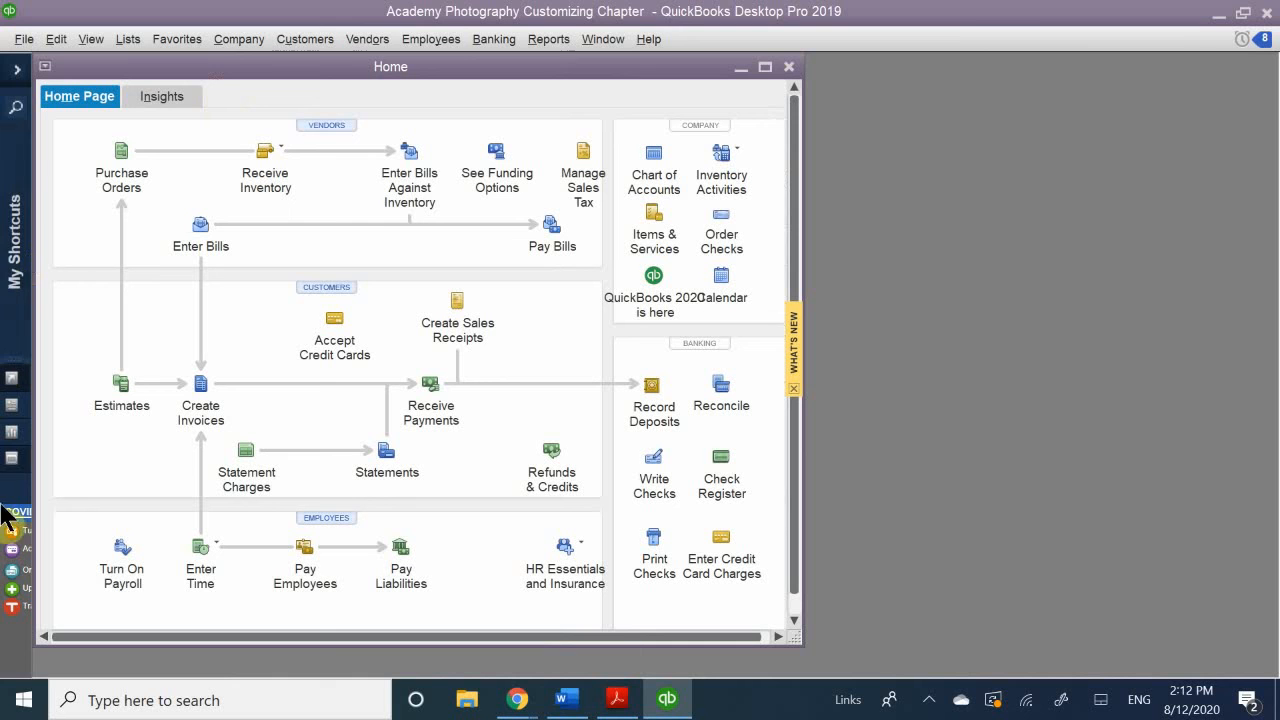
pyautogui.click(17, 69)
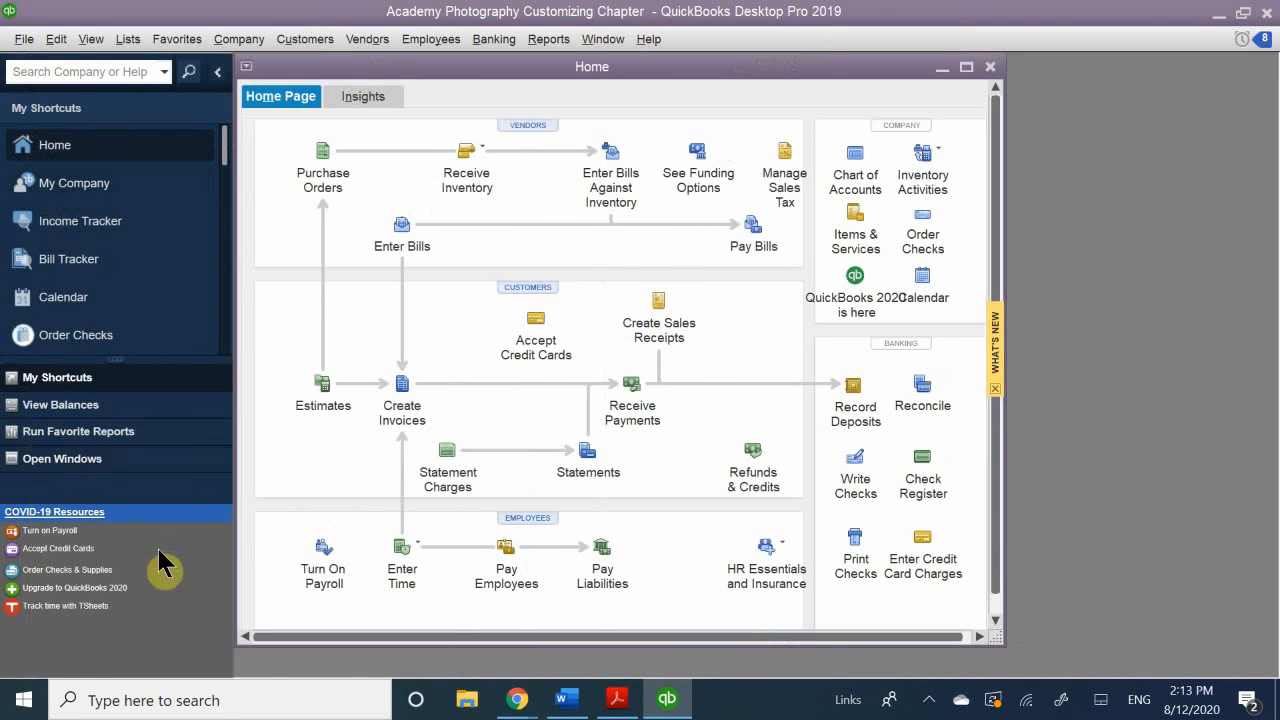
# Step: Hide the icon bar, and display it as the top icon bar instead
pyautogui.click(91, 40)
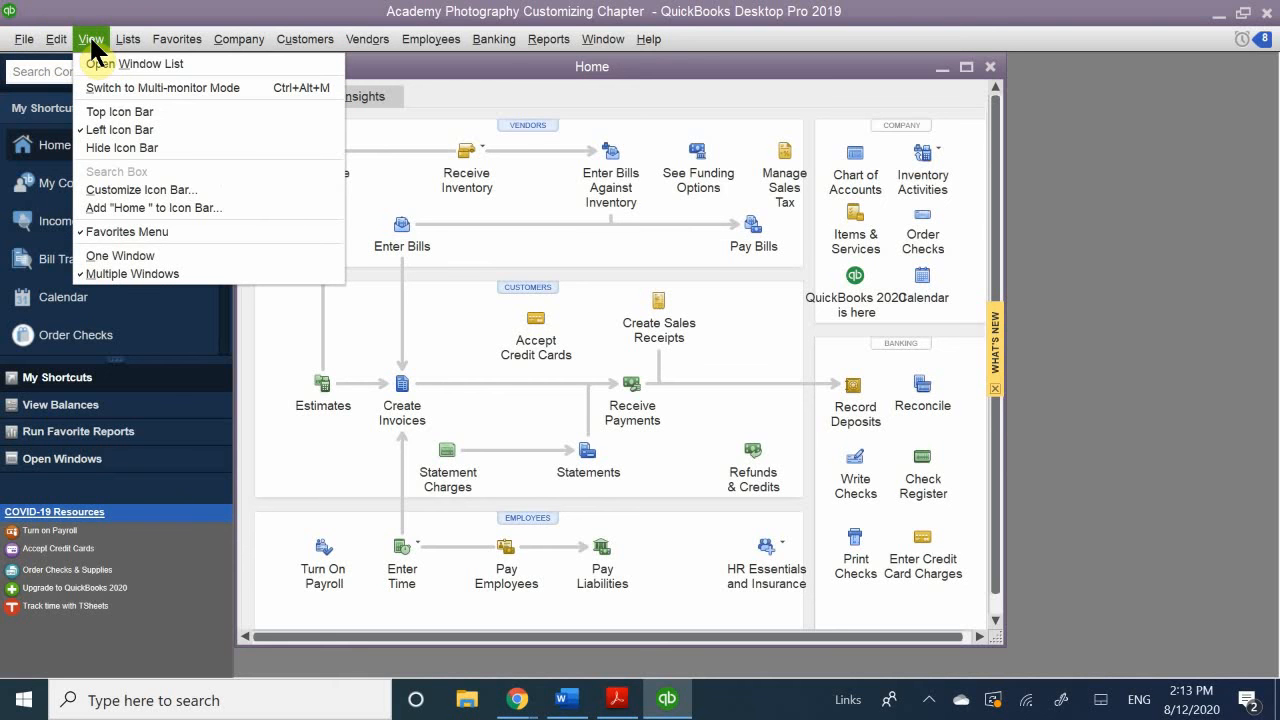
pyautogui.click(114, 146)
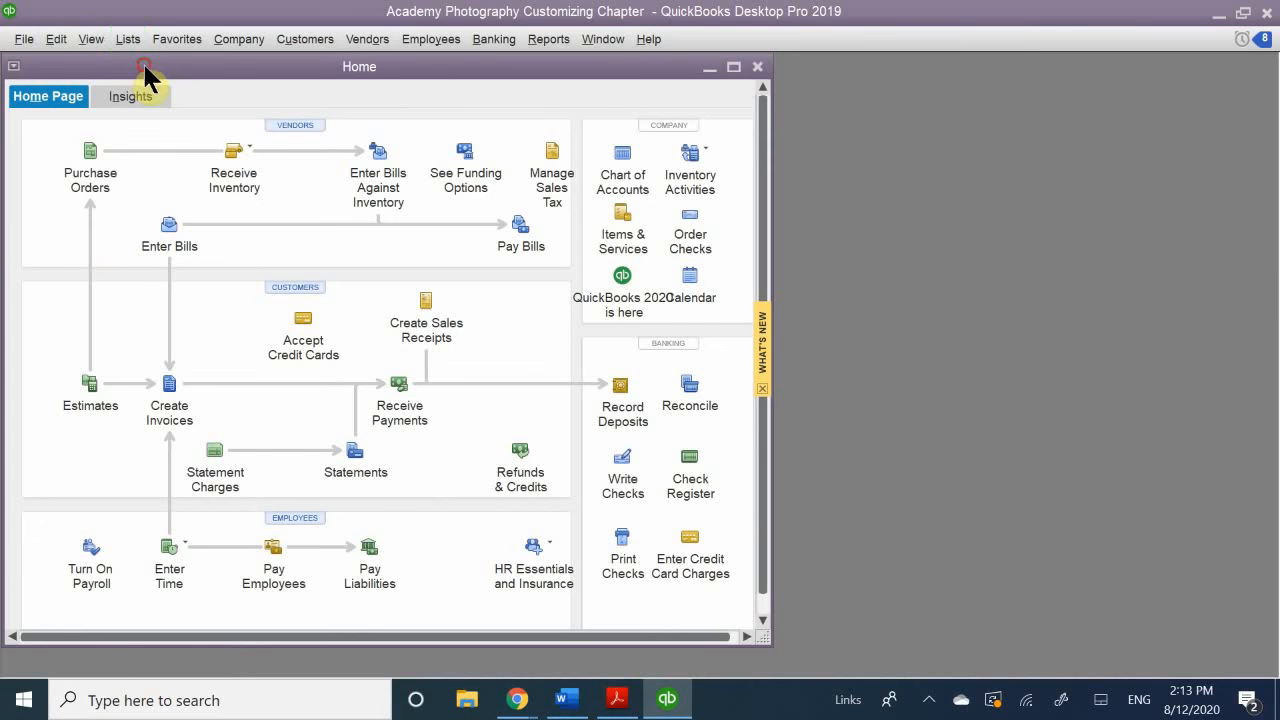
pyautogui.moveTo(145, 72); pyautogui.dragTo(505, 66)
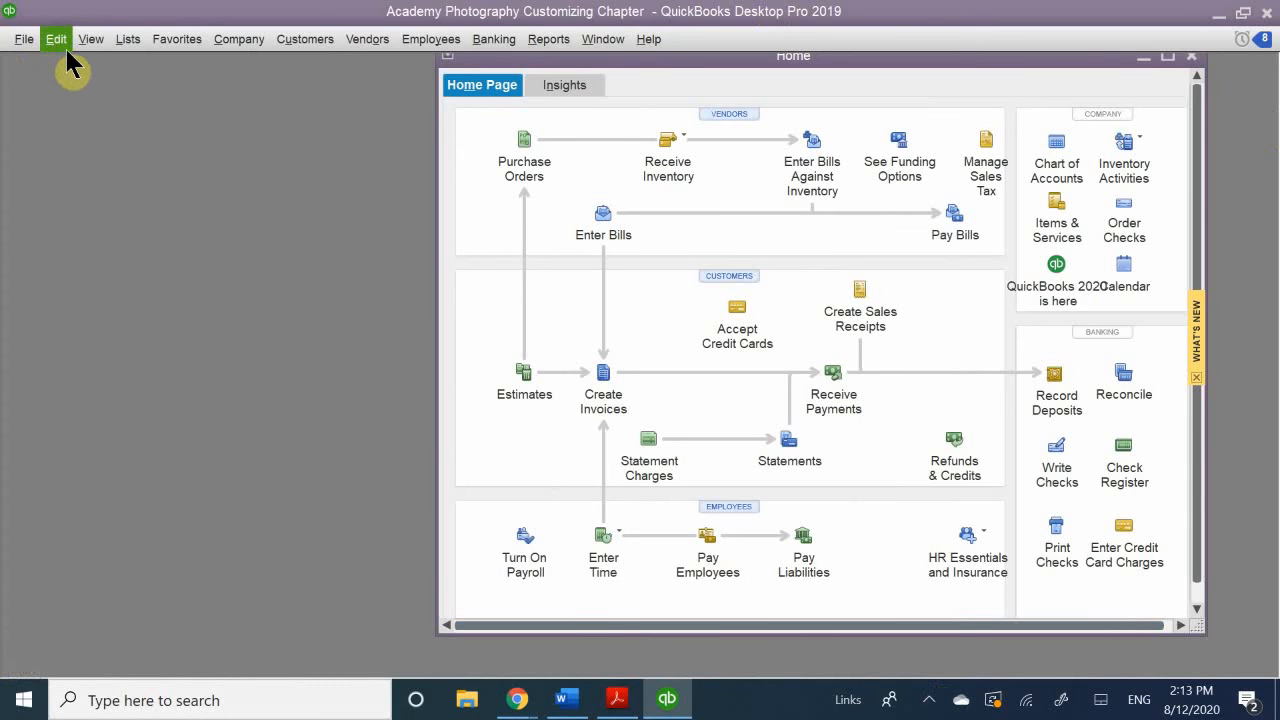
pyautogui.click(92, 42)
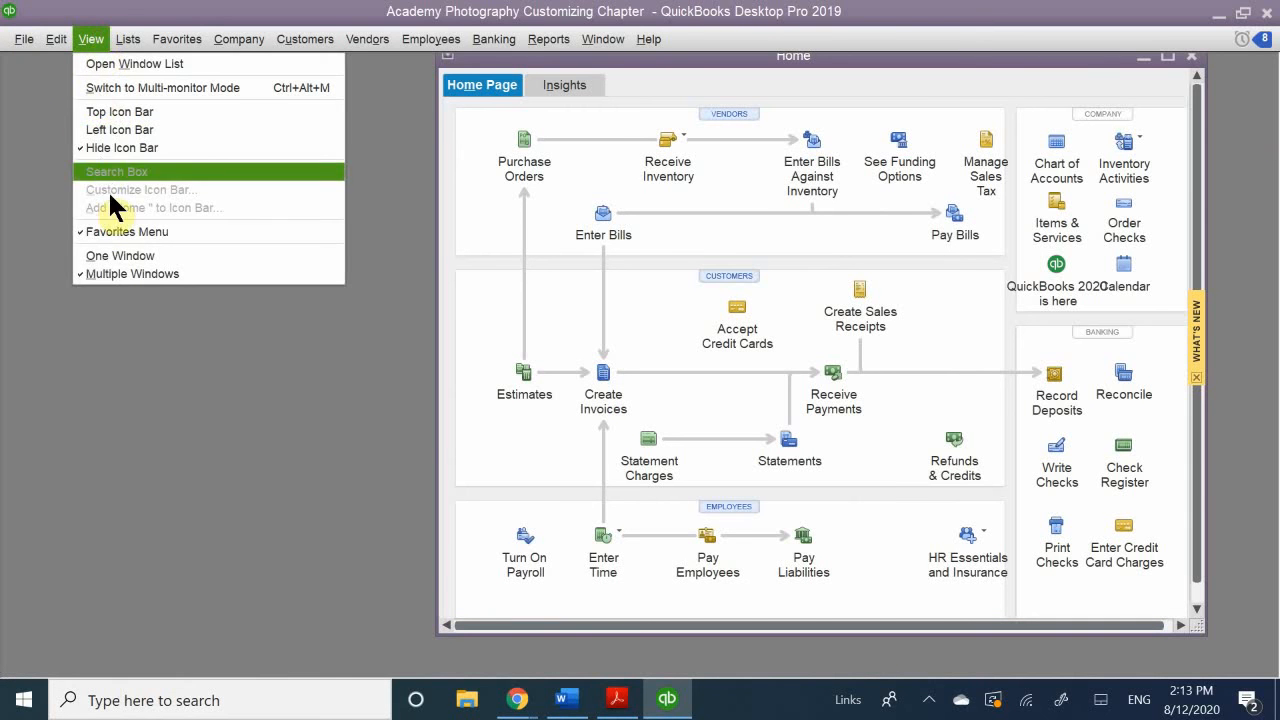
pyautogui.click(183, 113)
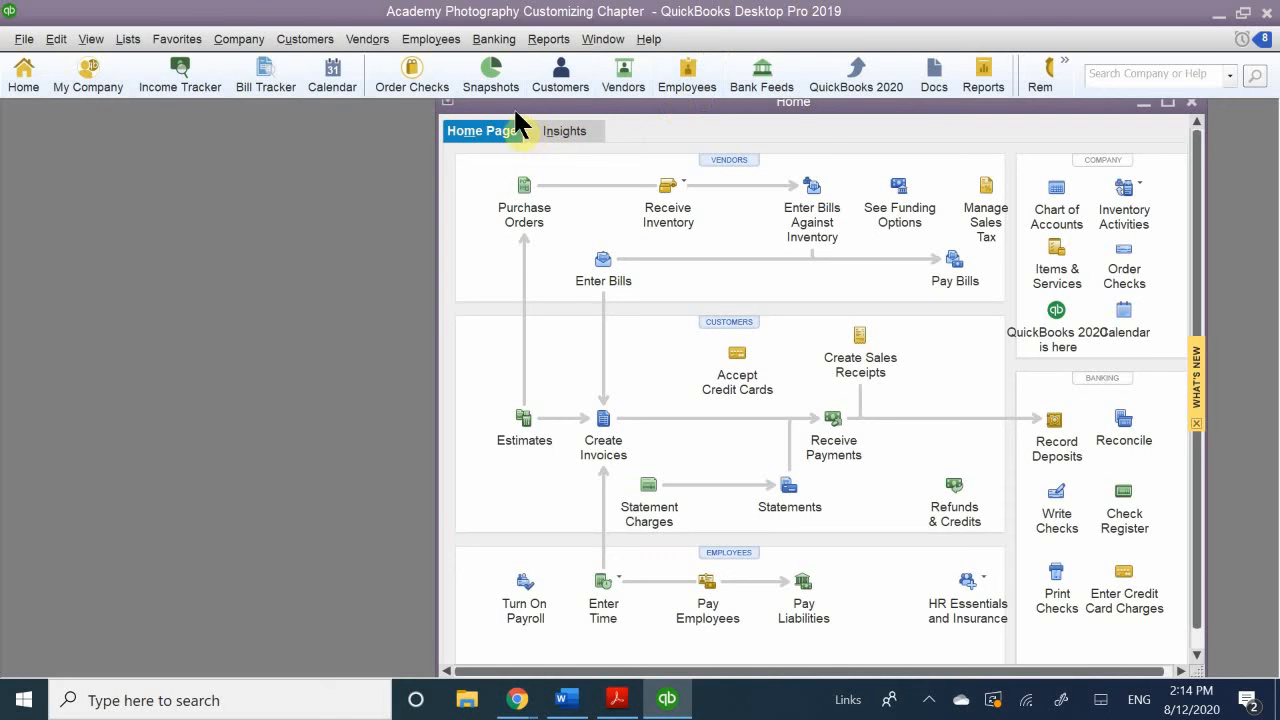
# Step: Review the reordered Favorites and the commands offered under Company, Customers, Edit and Employees alongside the top icon bar
pyautogui.click(178, 42)
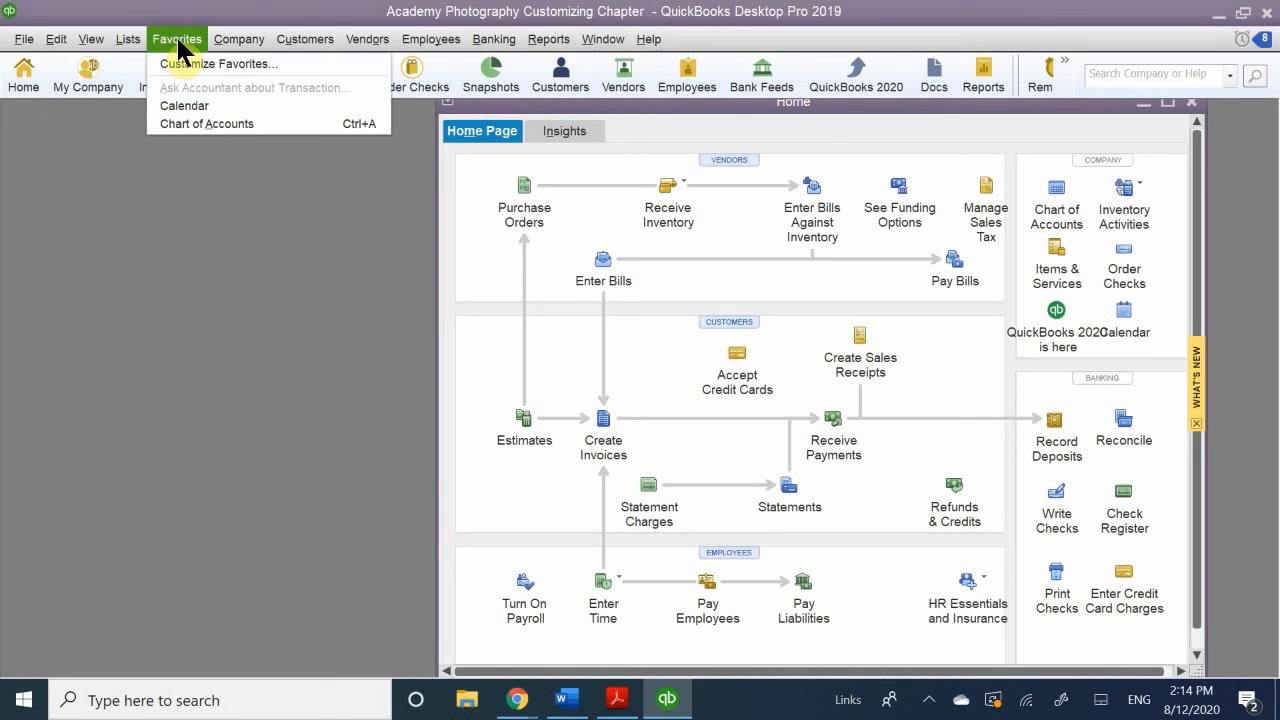
pyautogui.click(240, 39)
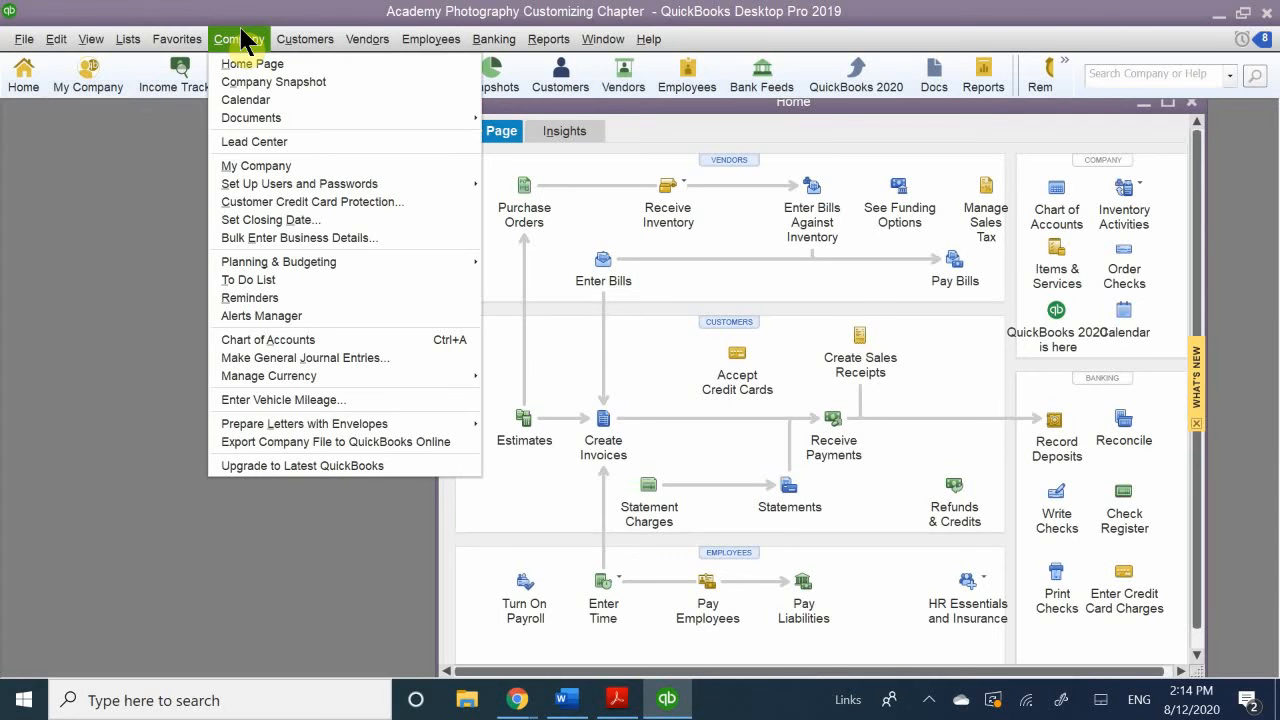
pyautogui.moveTo(316, 48)
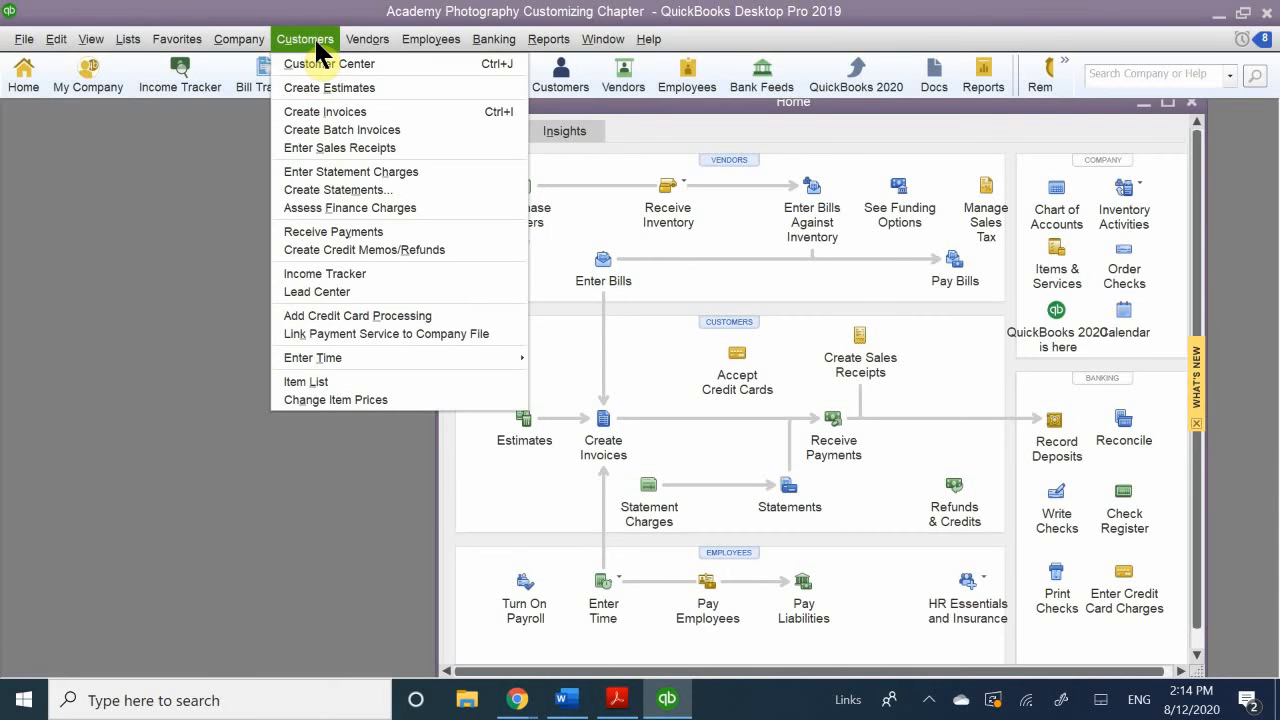
pyautogui.moveTo(368, 38)
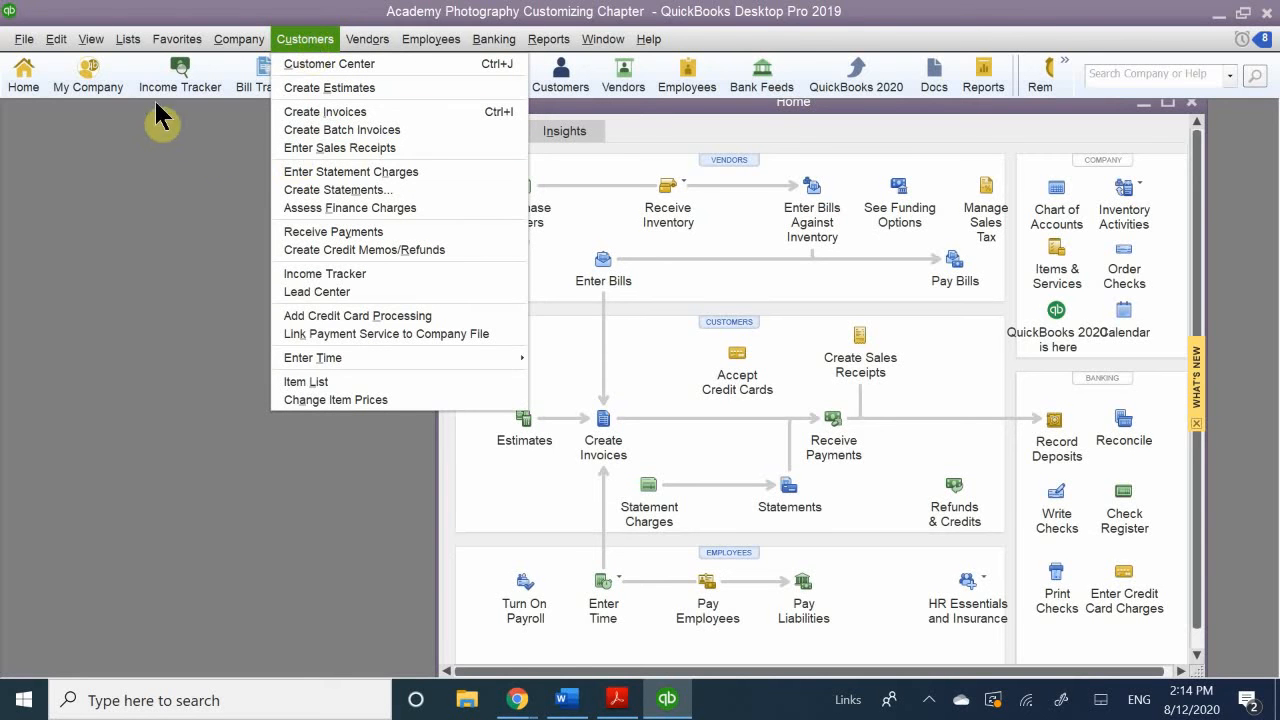
pyautogui.click(140, 183)
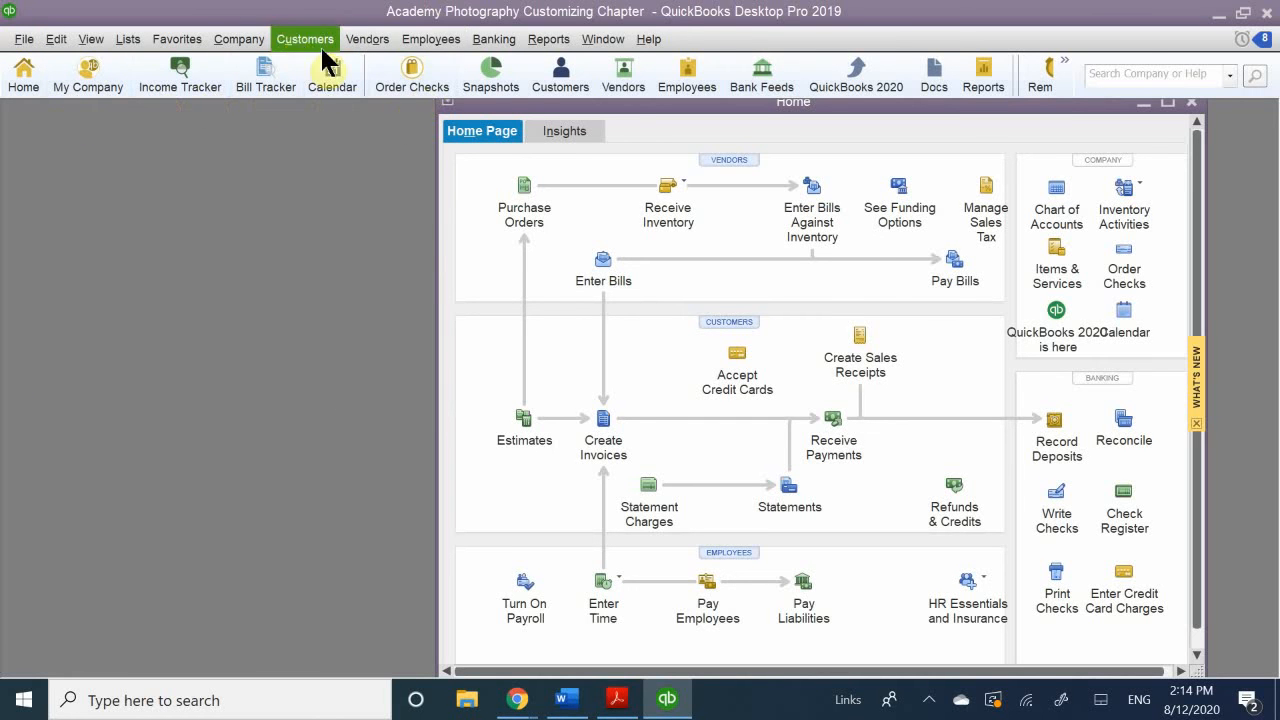
pyautogui.click(366, 39)
pyautogui.moveTo(320, 44)
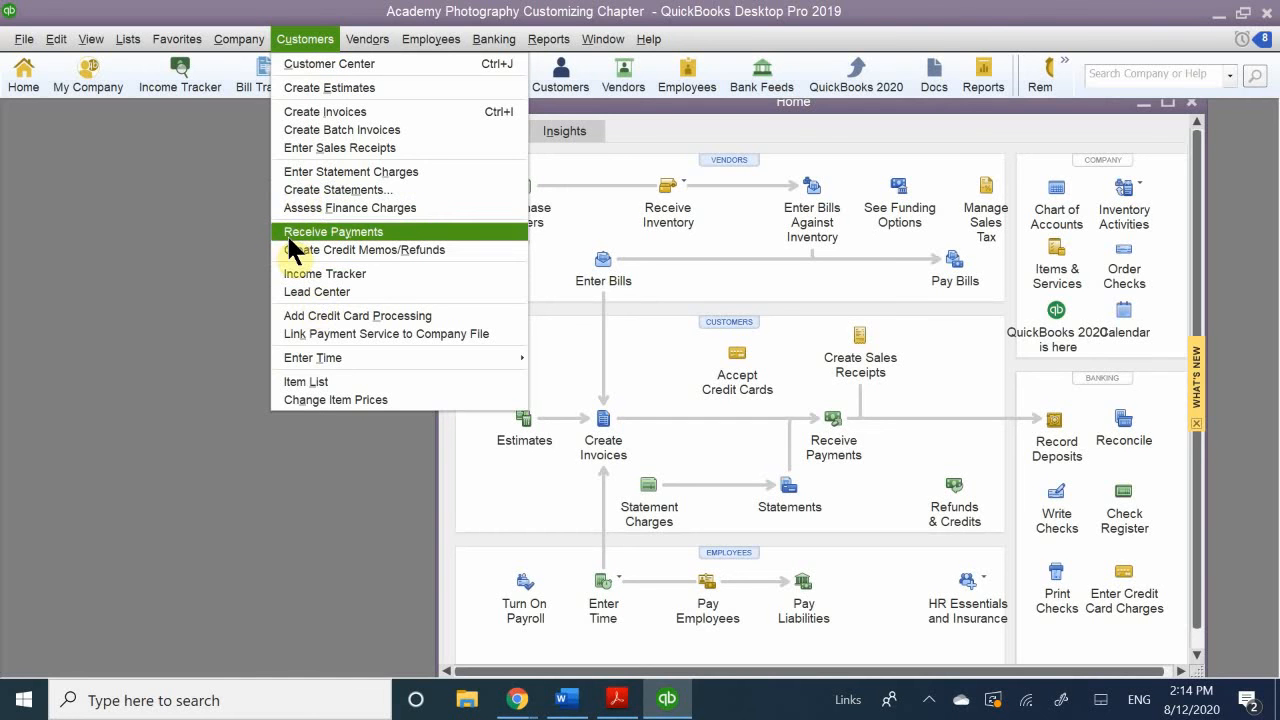
pyautogui.moveTo(56, 39)
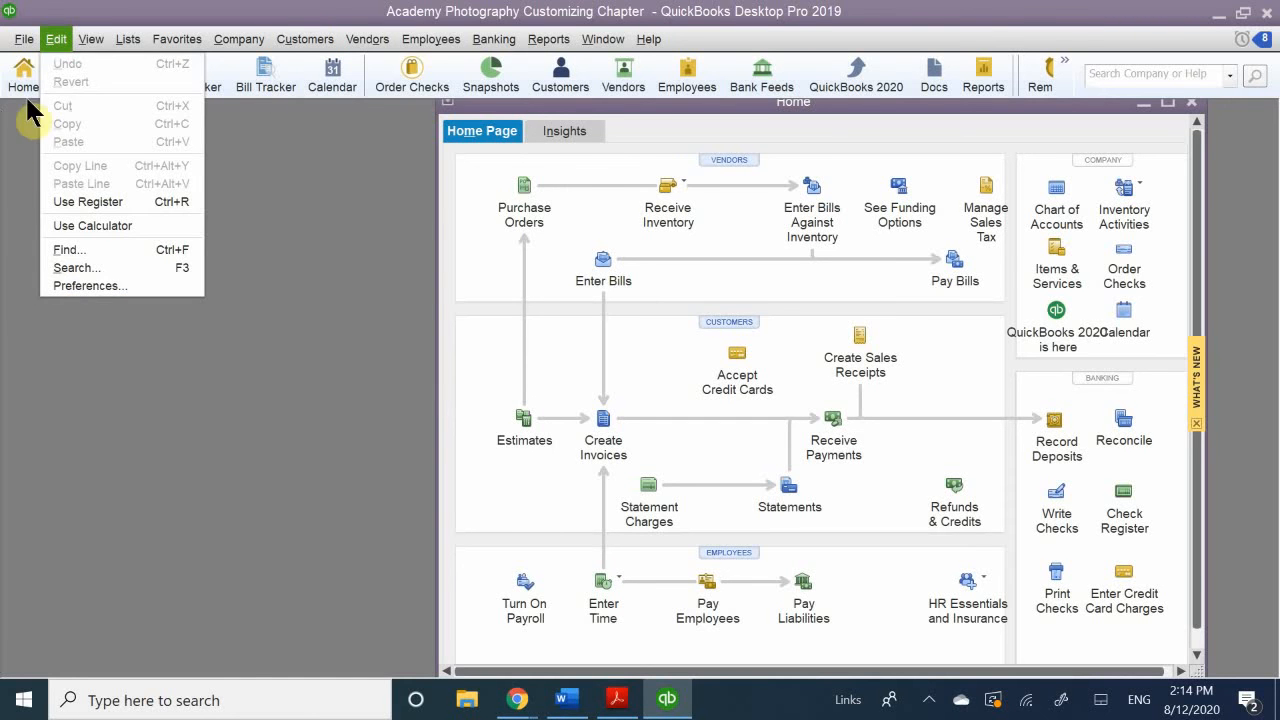
pyautogui.moveTo(431, 39)
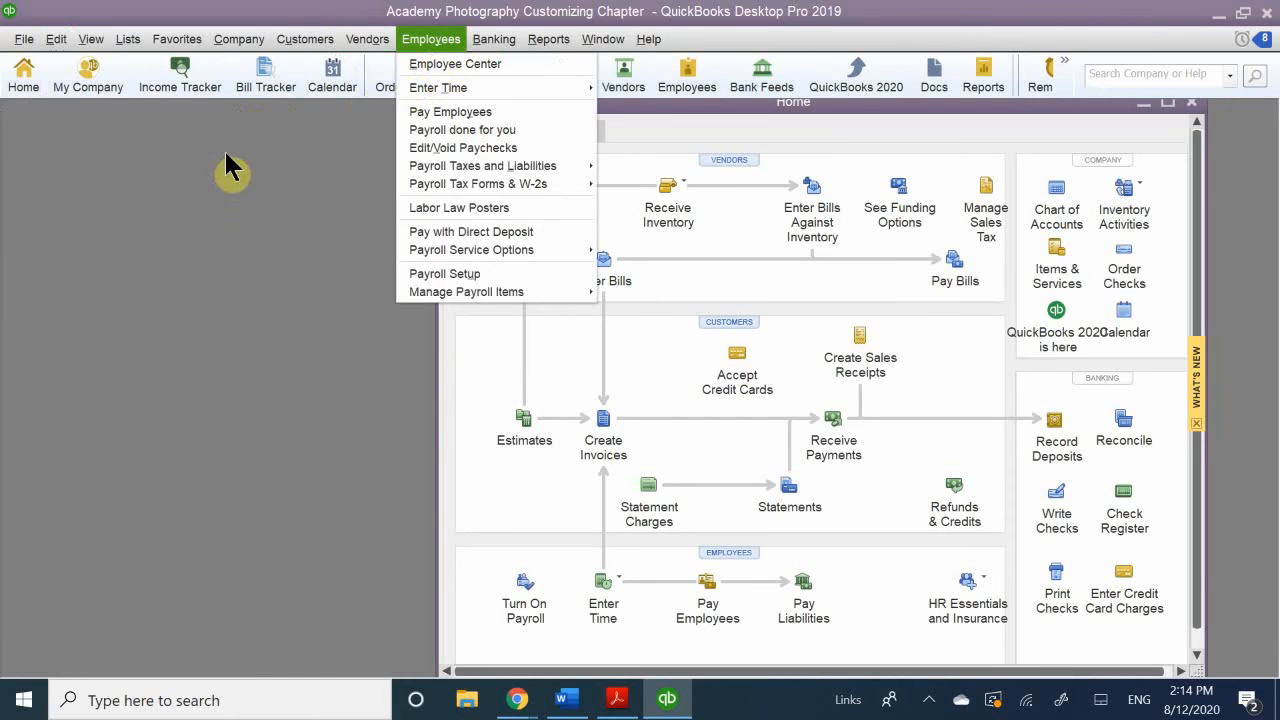
pyautogui.click(45, 152)
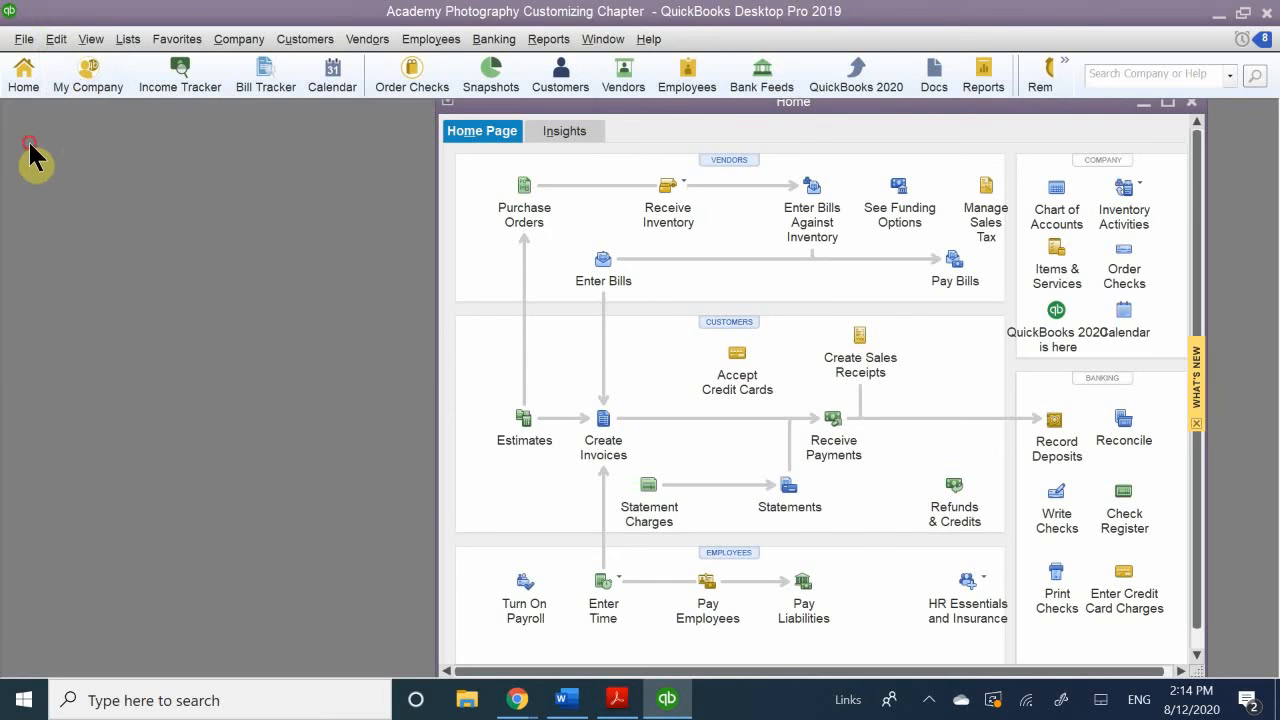
pyautogui.click(298, 39)
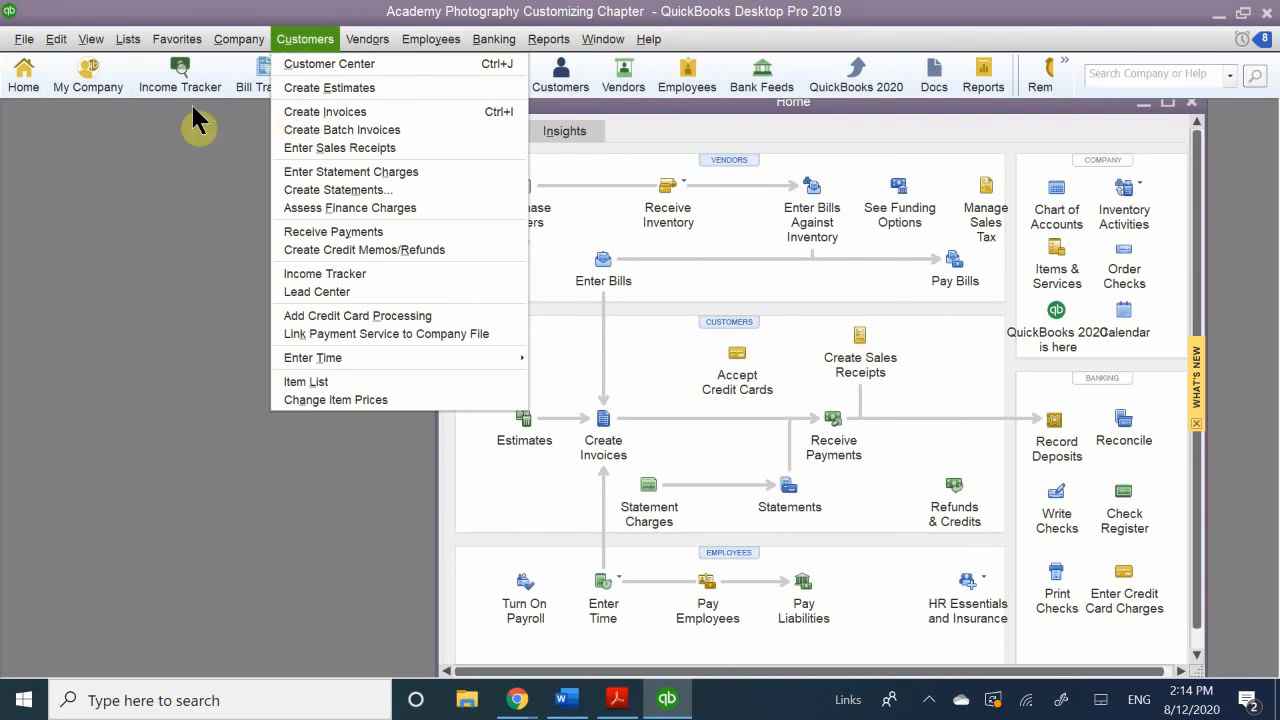
pyautogui.click(155, 155)
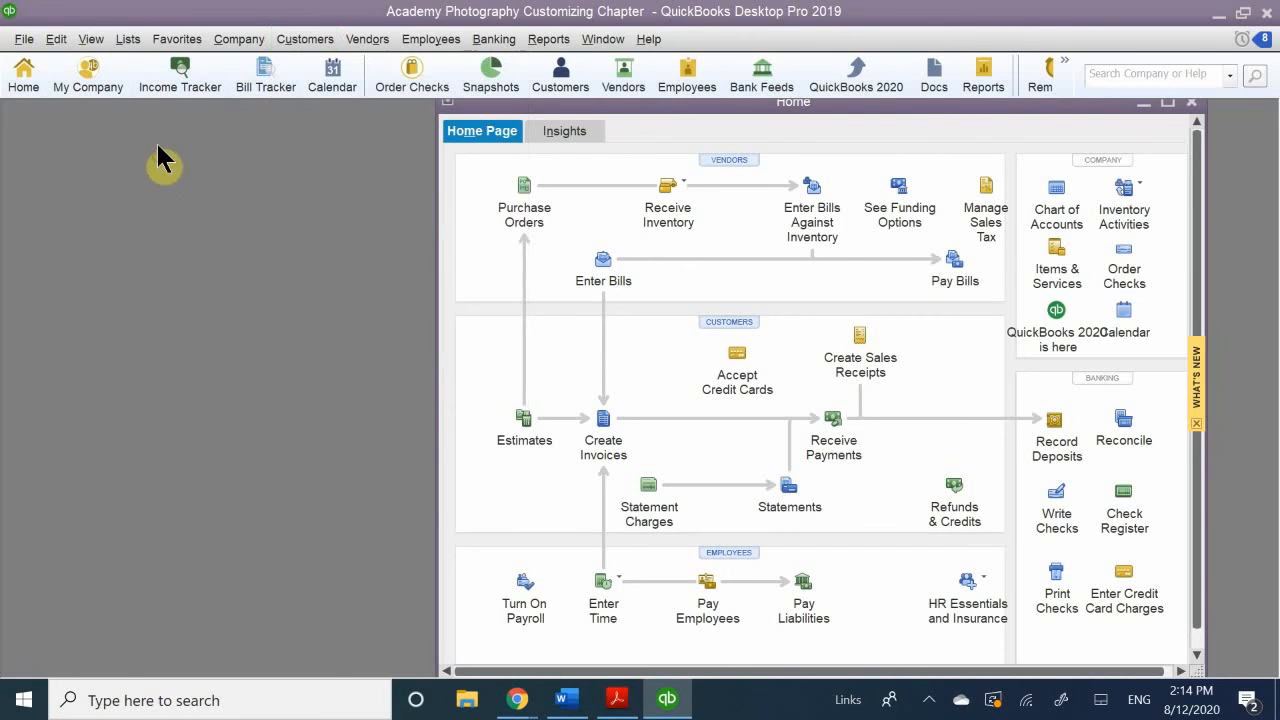
# Step: Switch the icon bar back to the left icon bar and show the end of its My Shortcuts list
pyautogui.click(89, 40)
pyautogui.moveTo(58, 40)
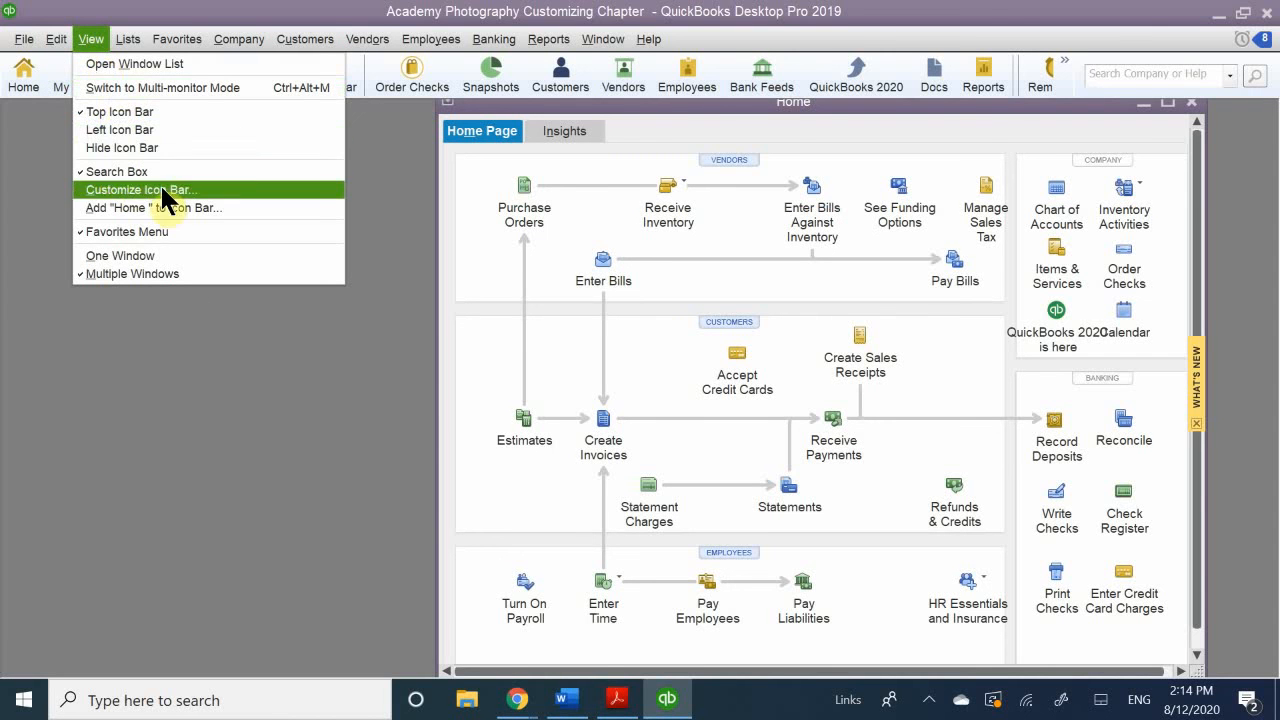
pyautogui.click(194, 114)
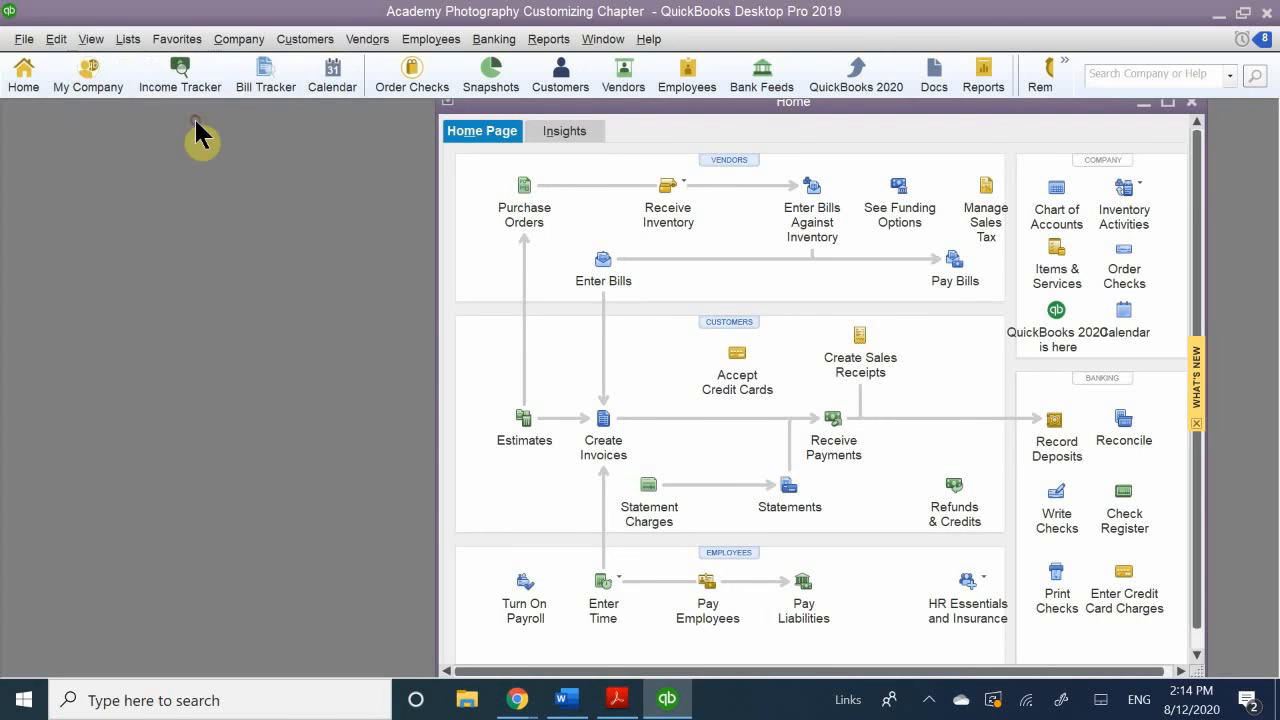
pyautogui.click(94, 44)
pyautogui.click(115, 129)
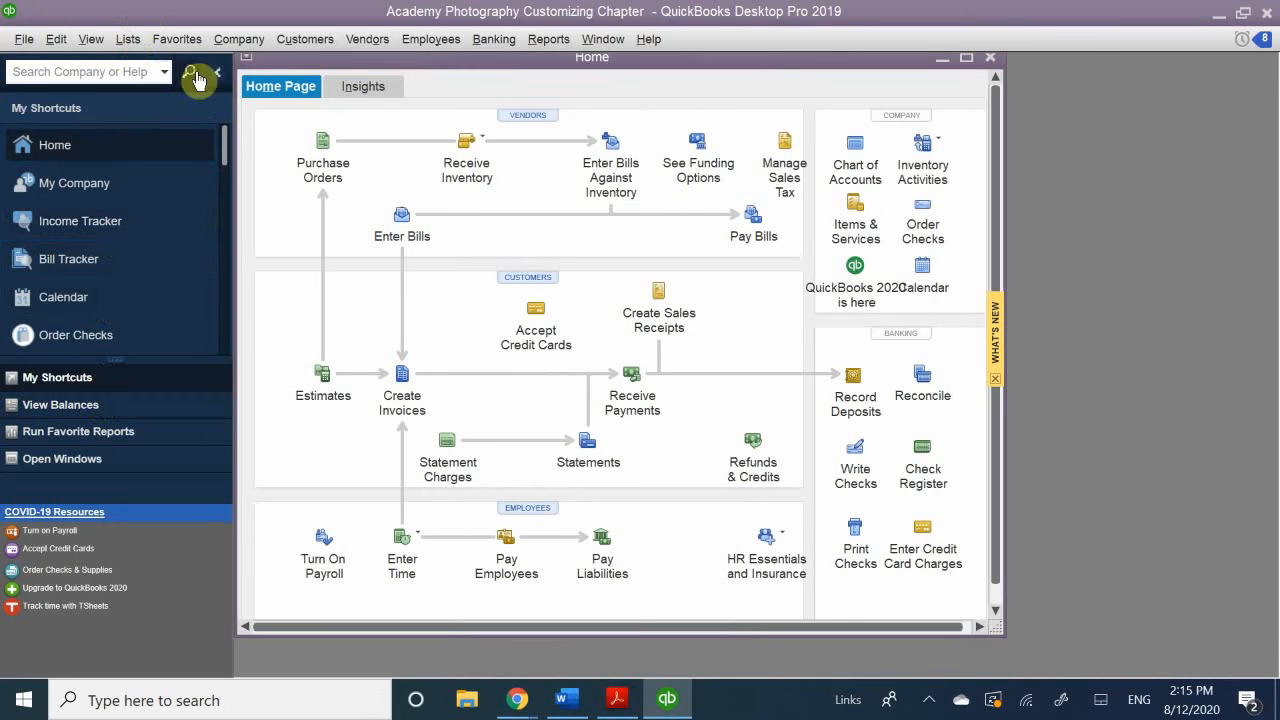
pyautogui.scroll(-5, 155, 240)
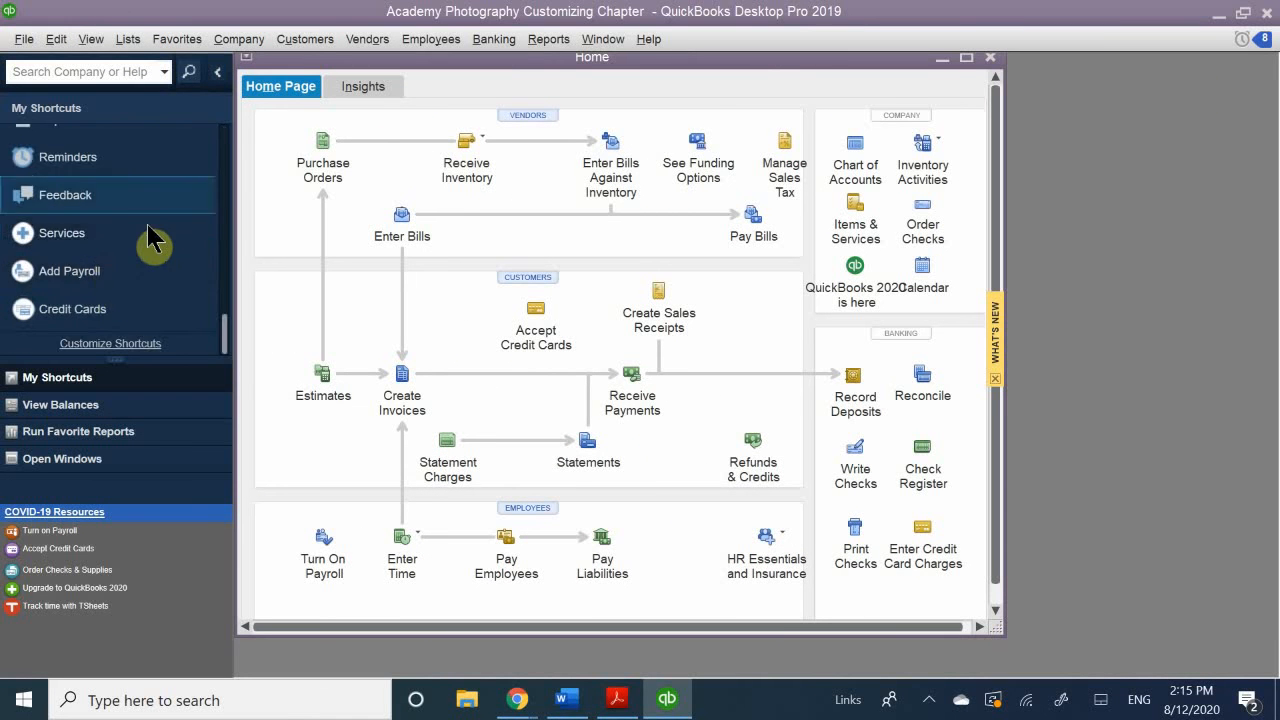
# Step: Open the shortcut customization for the left icon bar and place its dialog beside the bar
pyautogui.scroll(5, 143, 205)
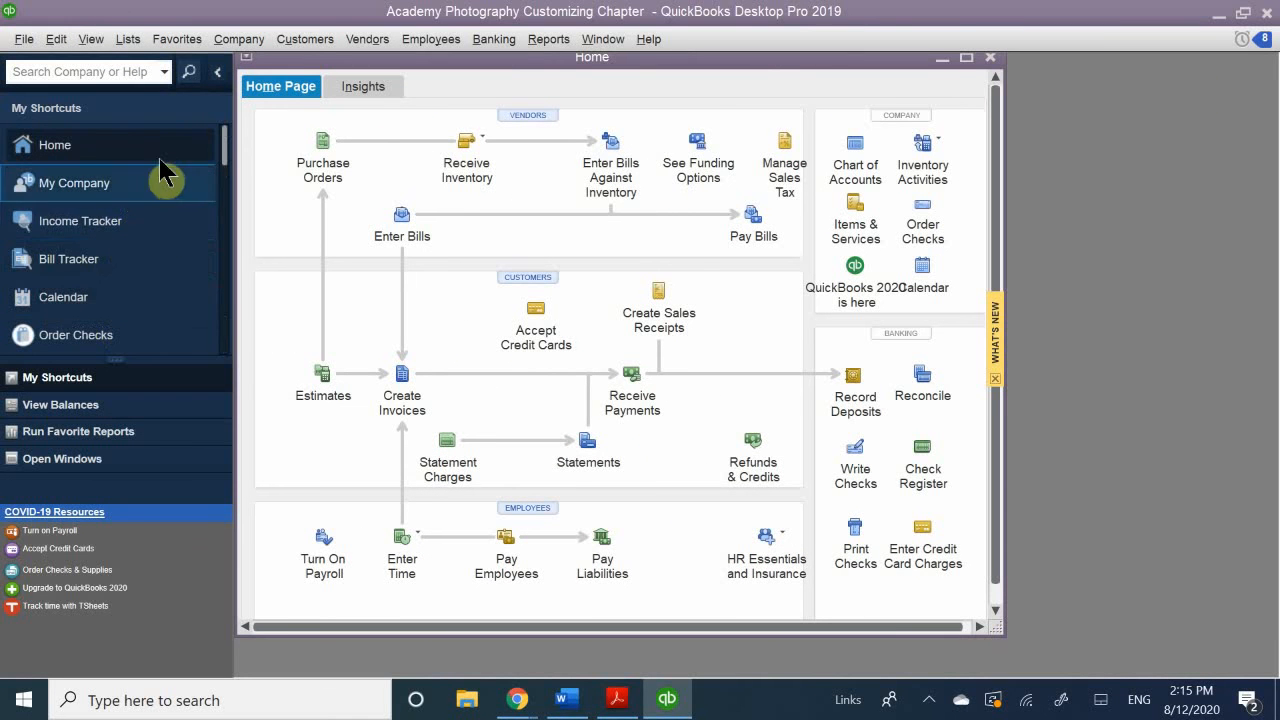
pyautogui.rightClick(145, 195)
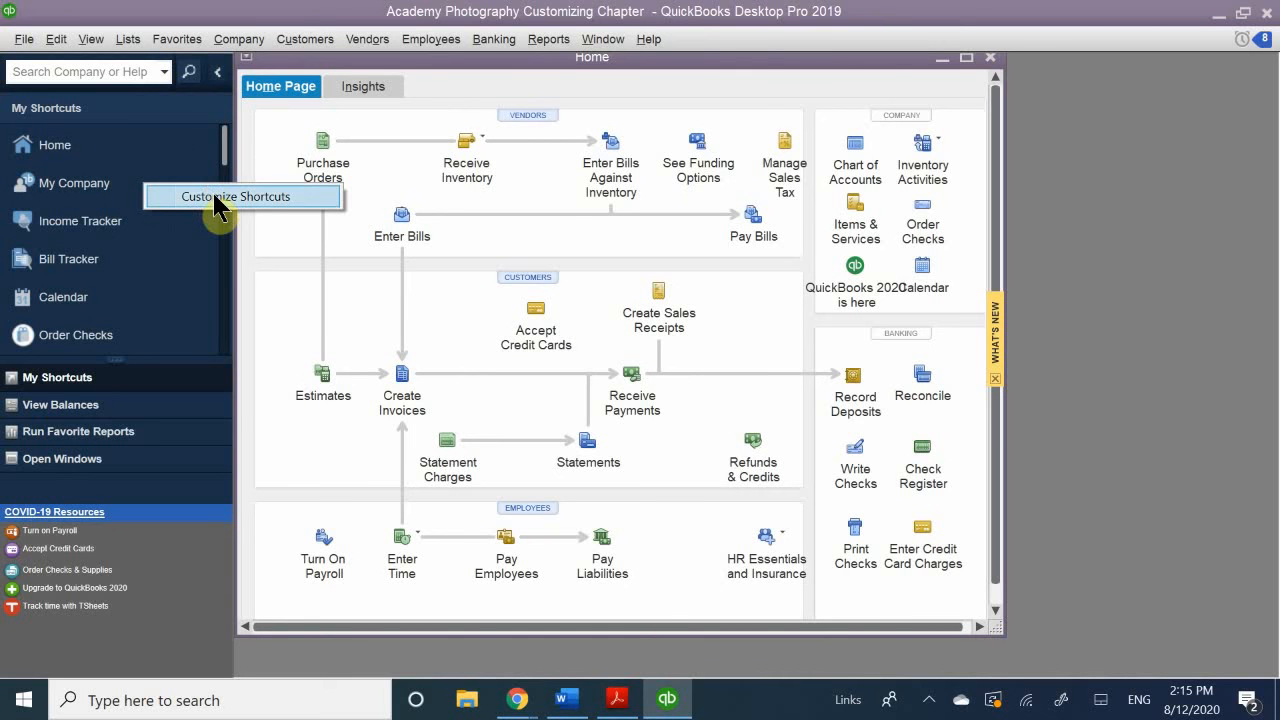
pyautogui.click(271, 421)
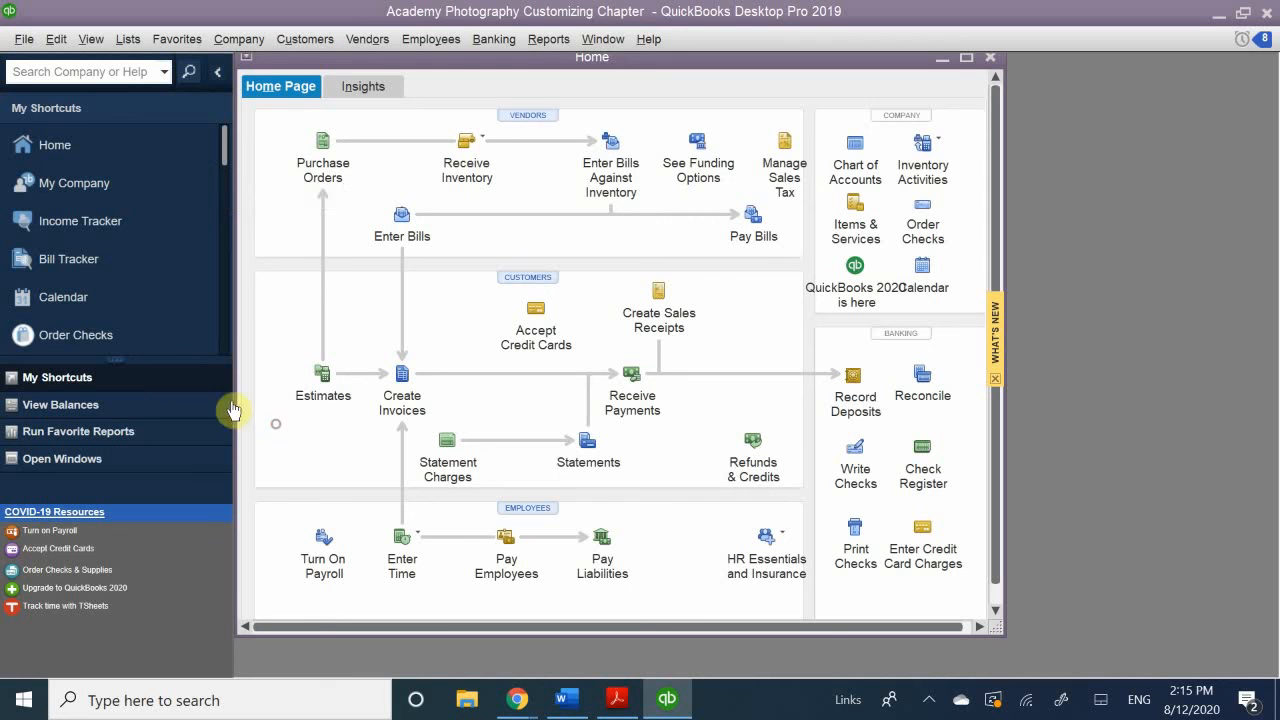
pyautogui.rightClick(158, 262)
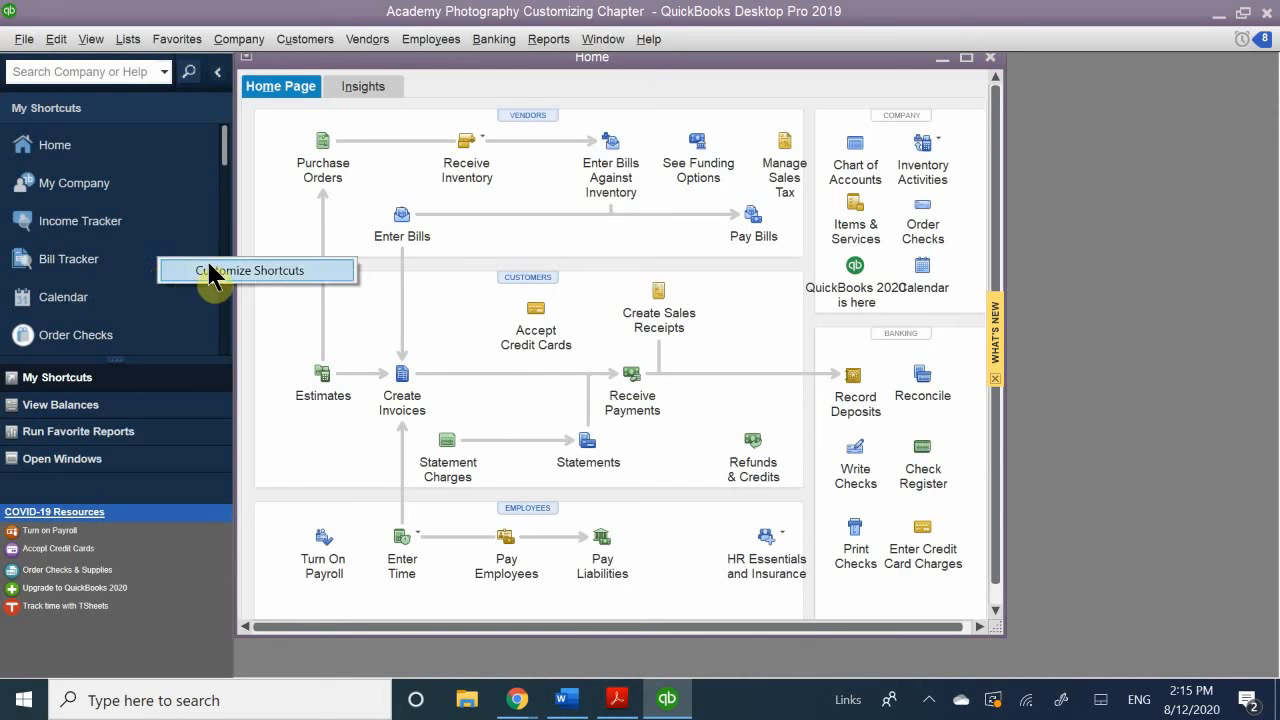
pyautogui.click(210, 278)
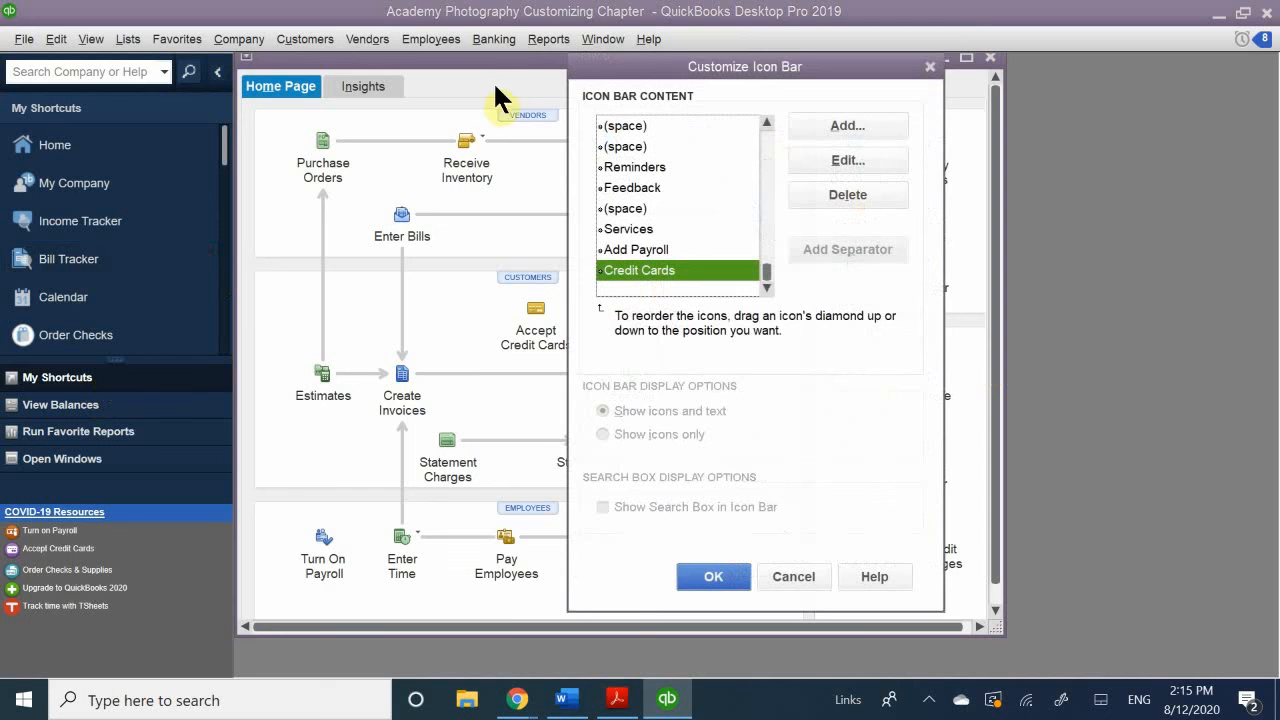
pyautogui.moveTo(647, 68); pyautogui.dragTo(342, 85)
# Step: Reorder the icon bar content so My Company follows Calendar, and place Calendar directly below Home
pyautogui.click(348, 191)
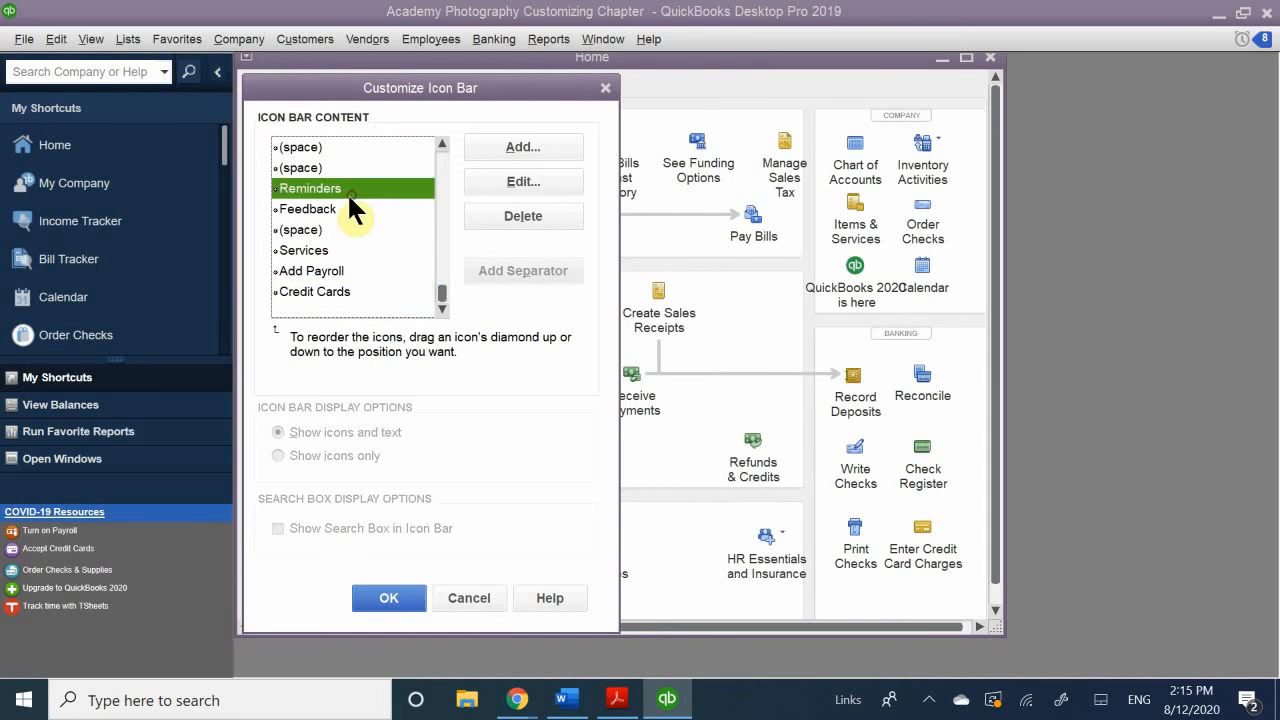
pyautogui.scroll(6, 336, 202)
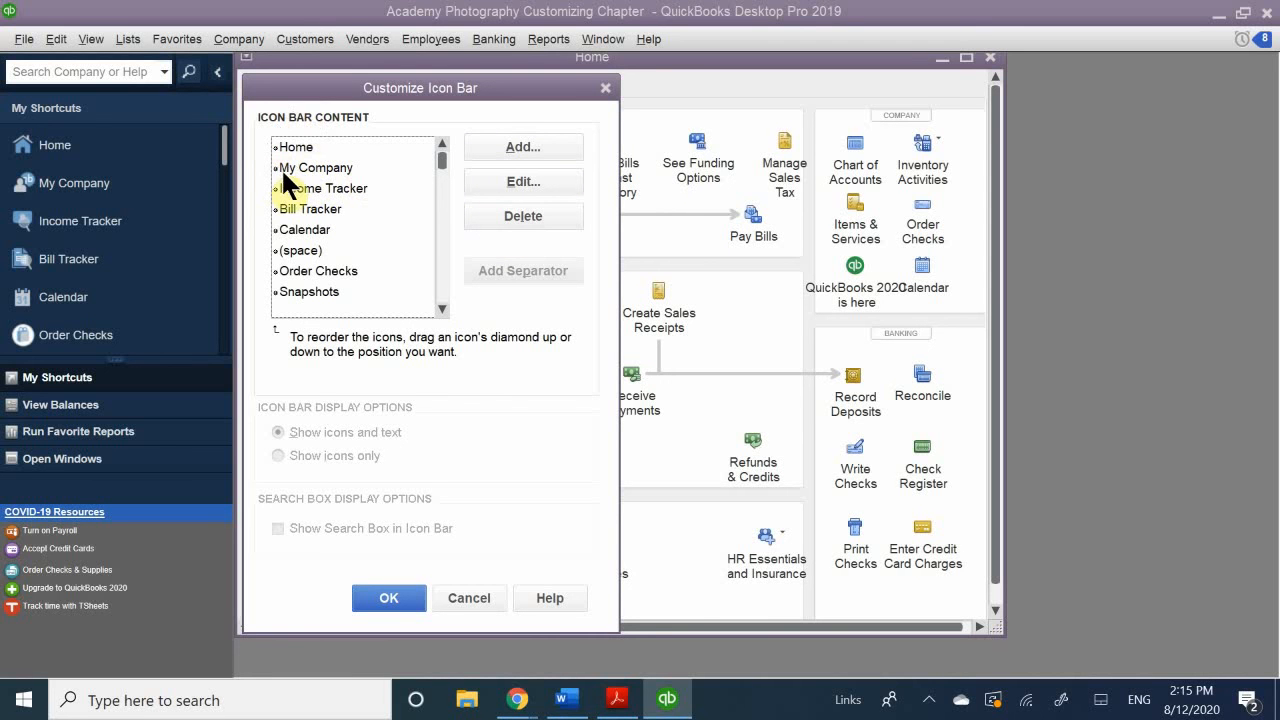
pyautogui.moveTo(274, 171); pyautogui.dragTo(272, 231)
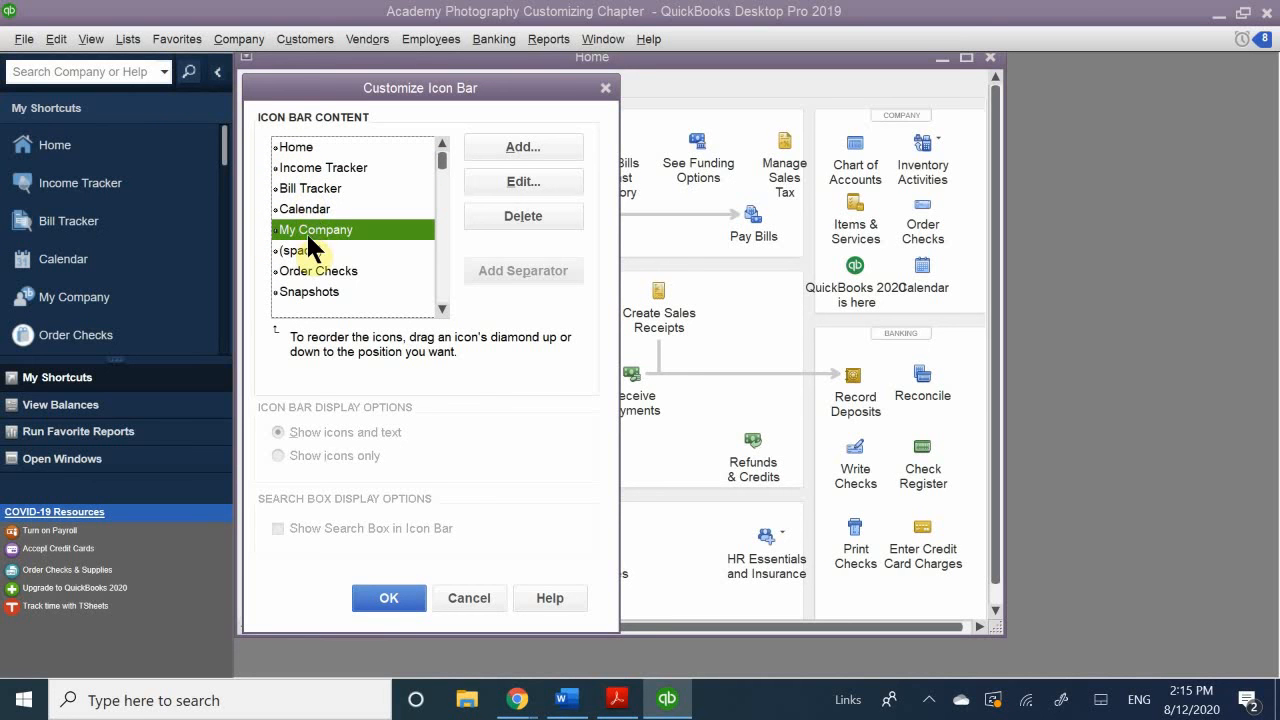
pyautogui.click(306, 205)
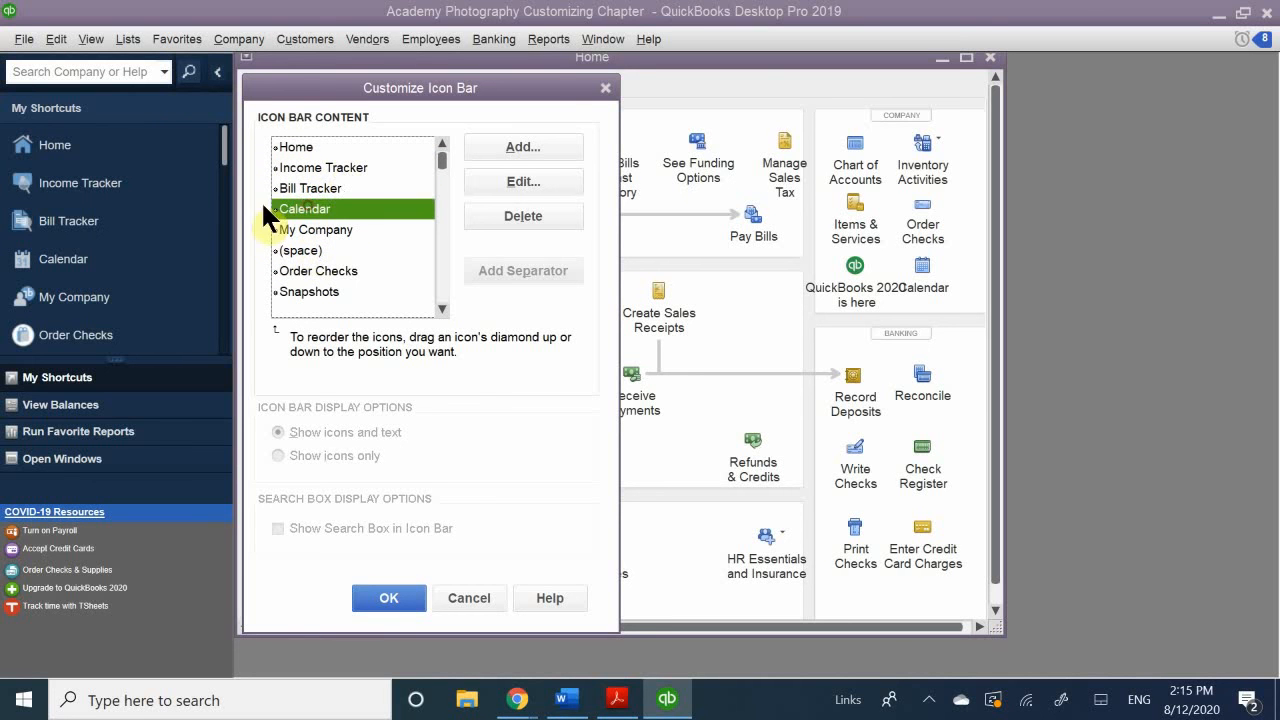
pyautogui.moveTo(275, 209); pyautogui.dragTo(282, 155)
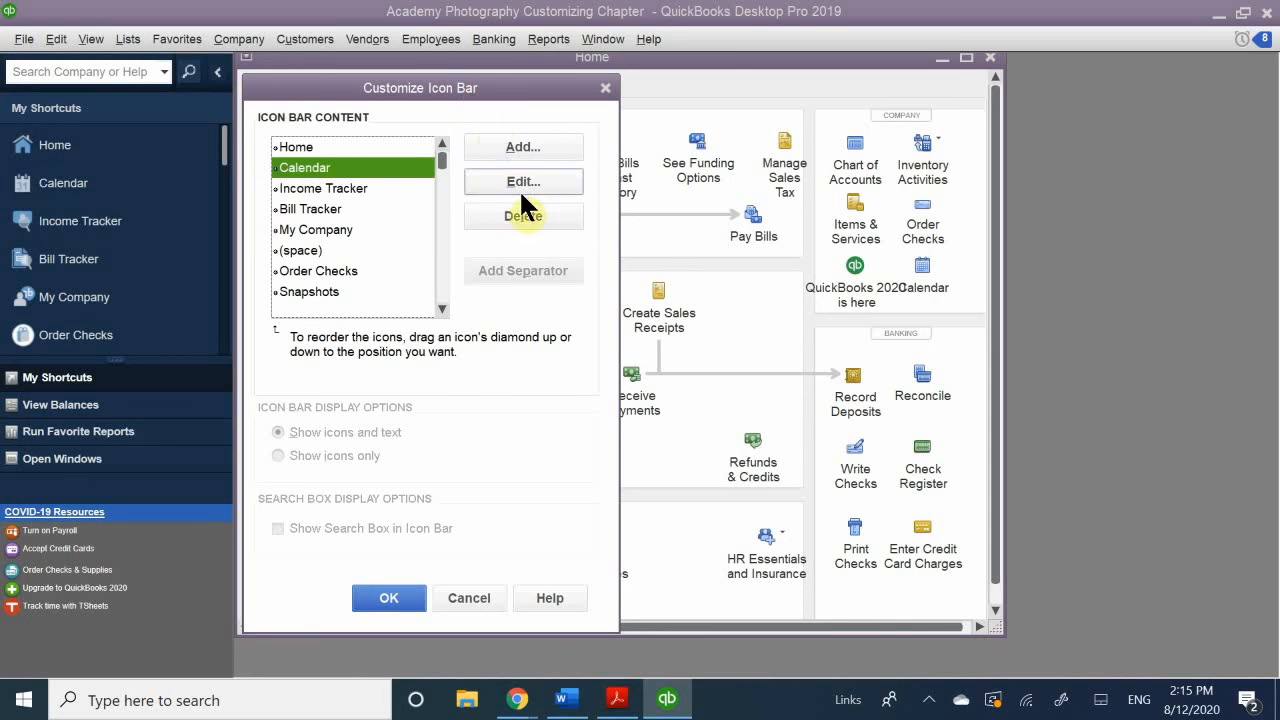
# Step: Add the Calculator item, labelled Calc, to the icon bar below Calendar
pyautogui.click(522, 150)
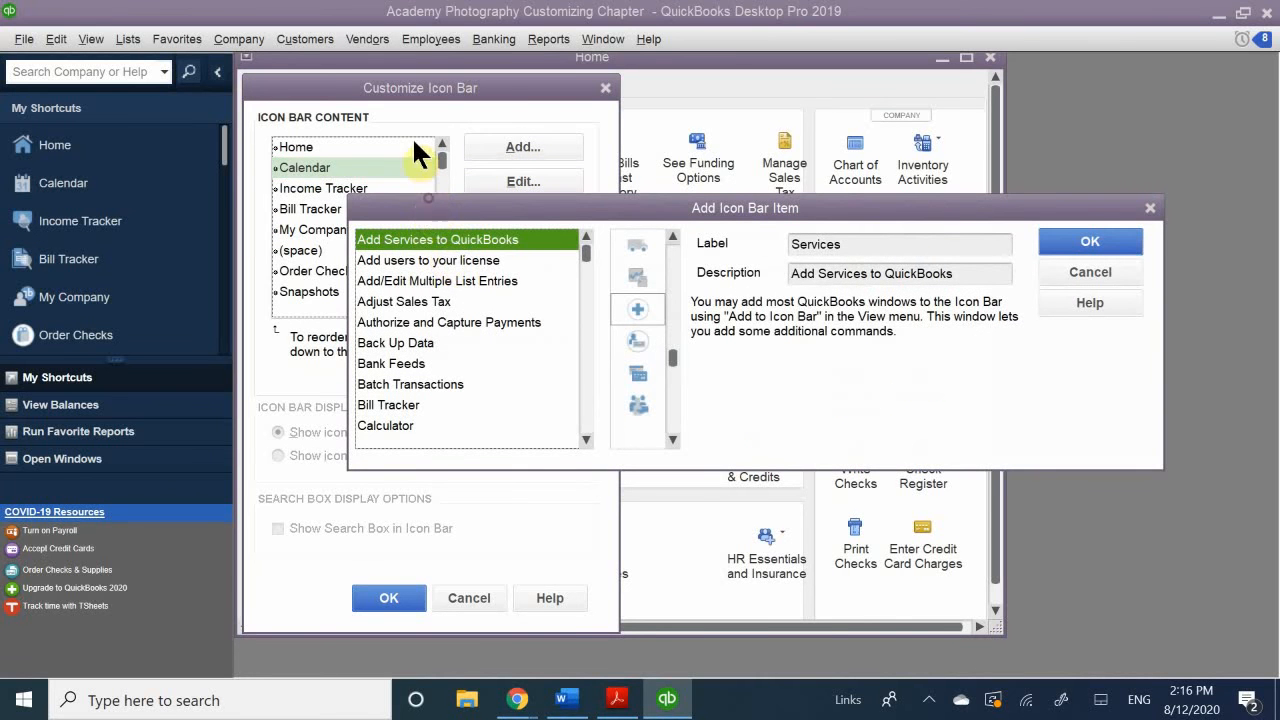
pyautogui.moveTo(426, 205); pyautogui.dragTo(352, 148)
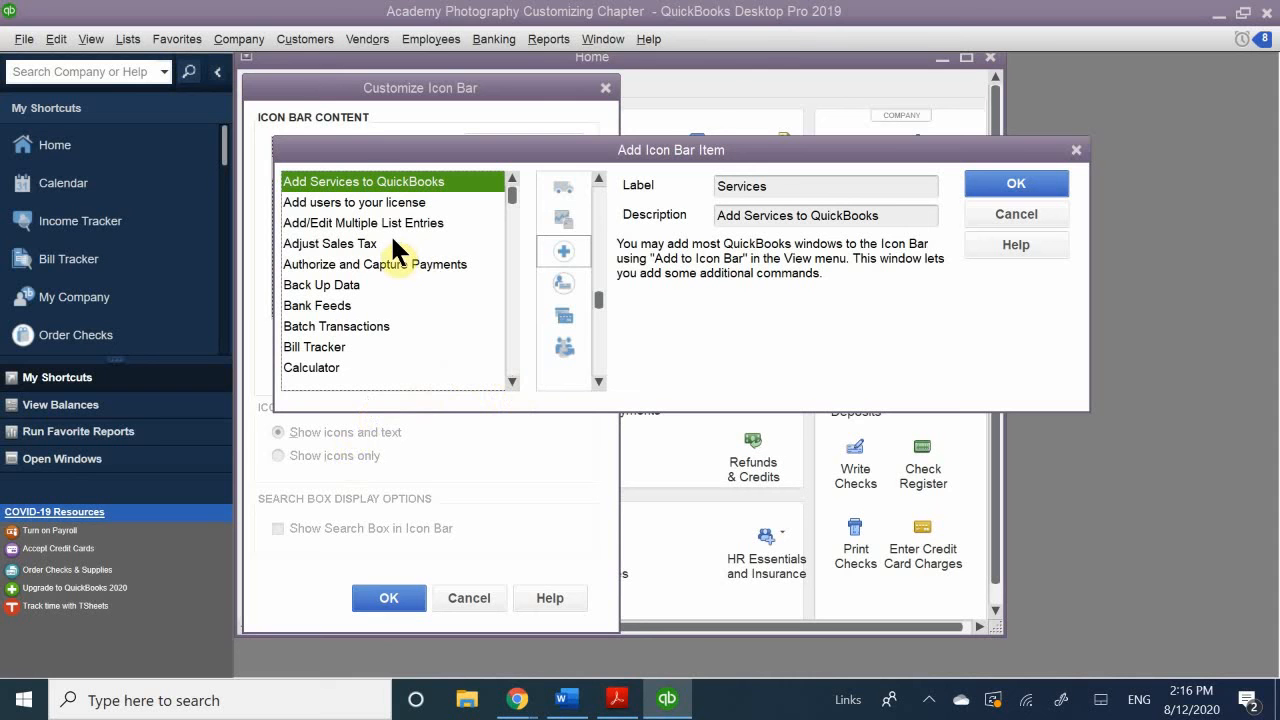
pyautogui.click(314, 366)
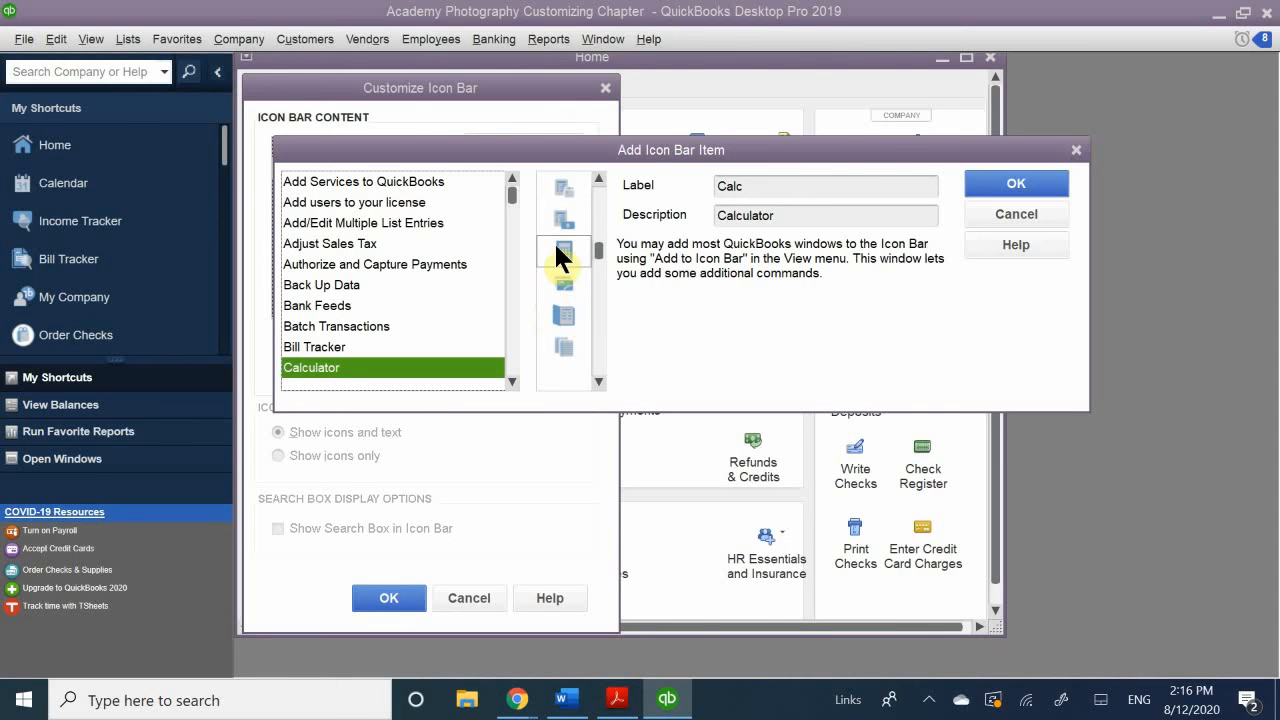
pyautogui.doubleClick(452, 367)
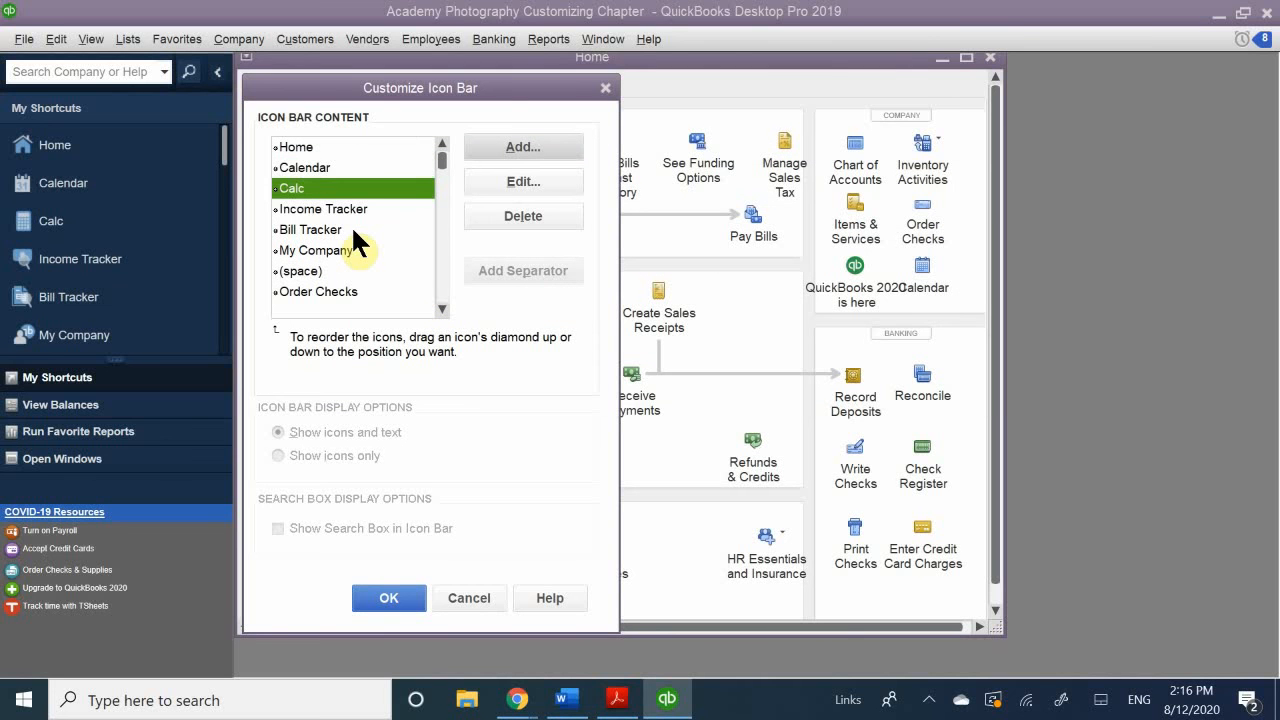
# Step: Move the Calc entry above Calendar, directly below Home, in the icon bar content
pyautogui.click(327, 291)
pyautogui.scroll(-1, 328, 294)
pyautogui.scroll(-3, 326, 288)
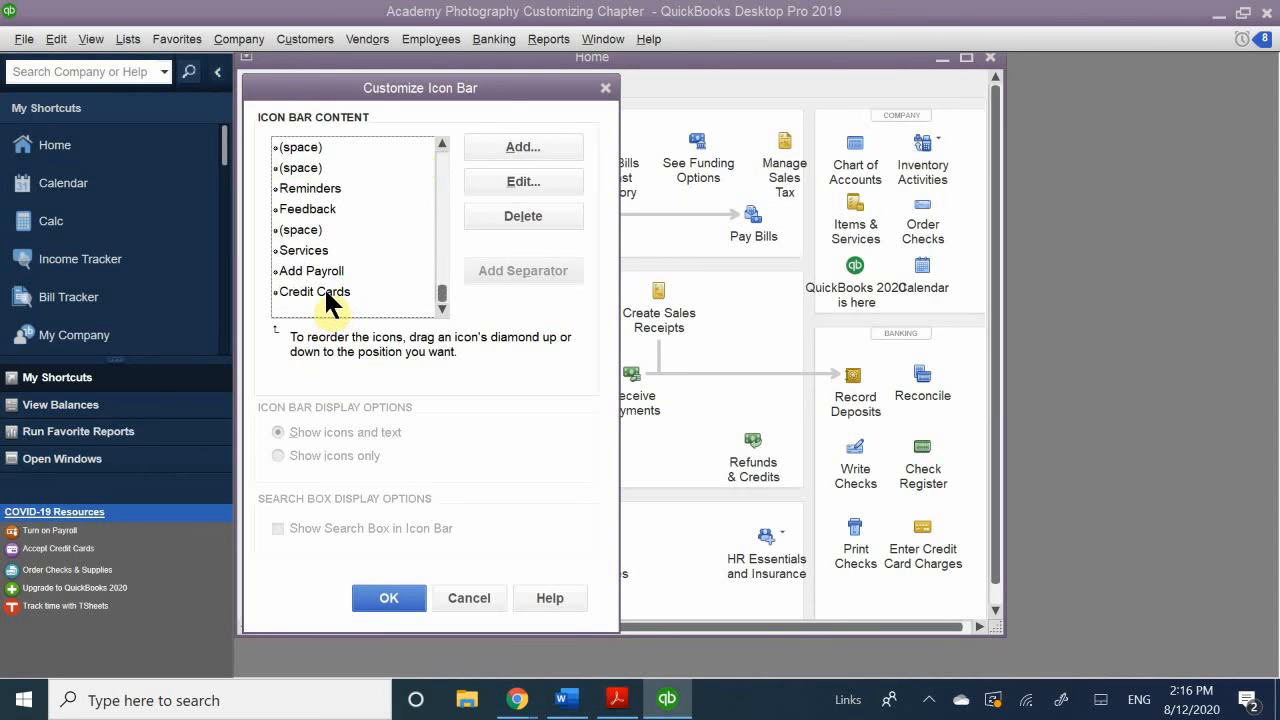
pyautogui.scroll(5, 324, 286)
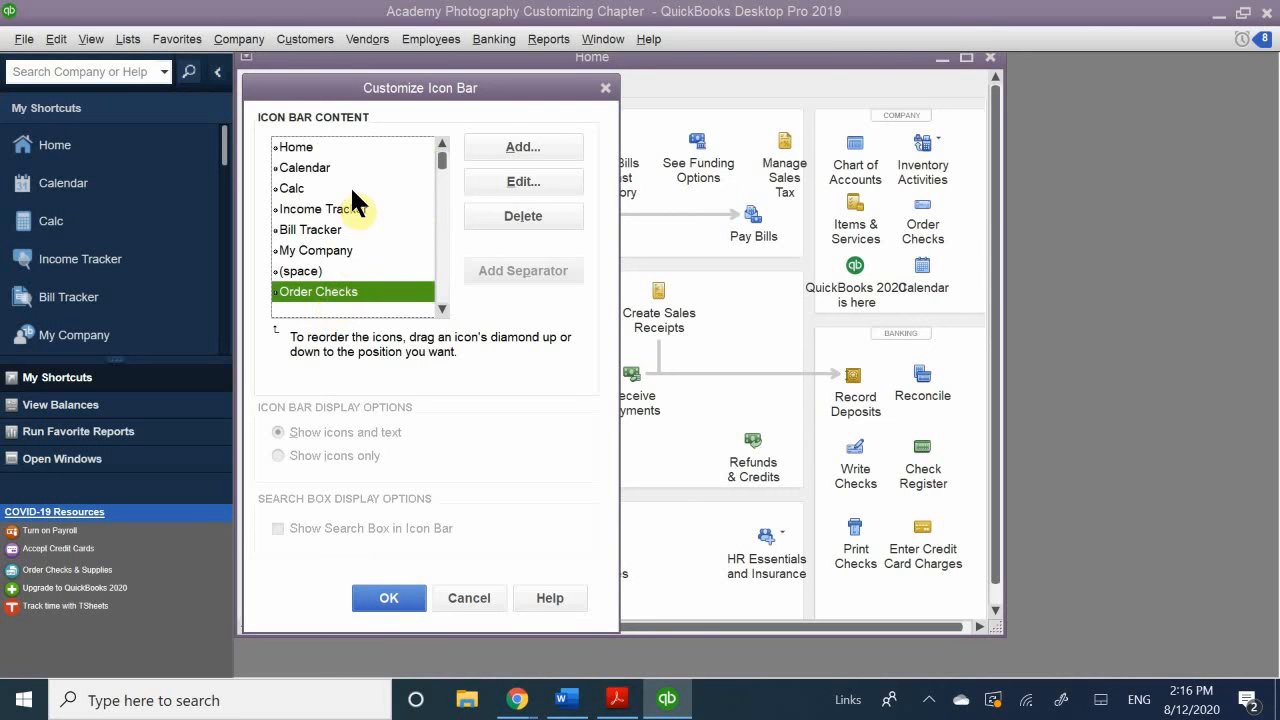
pyautogui.click(302, 190)
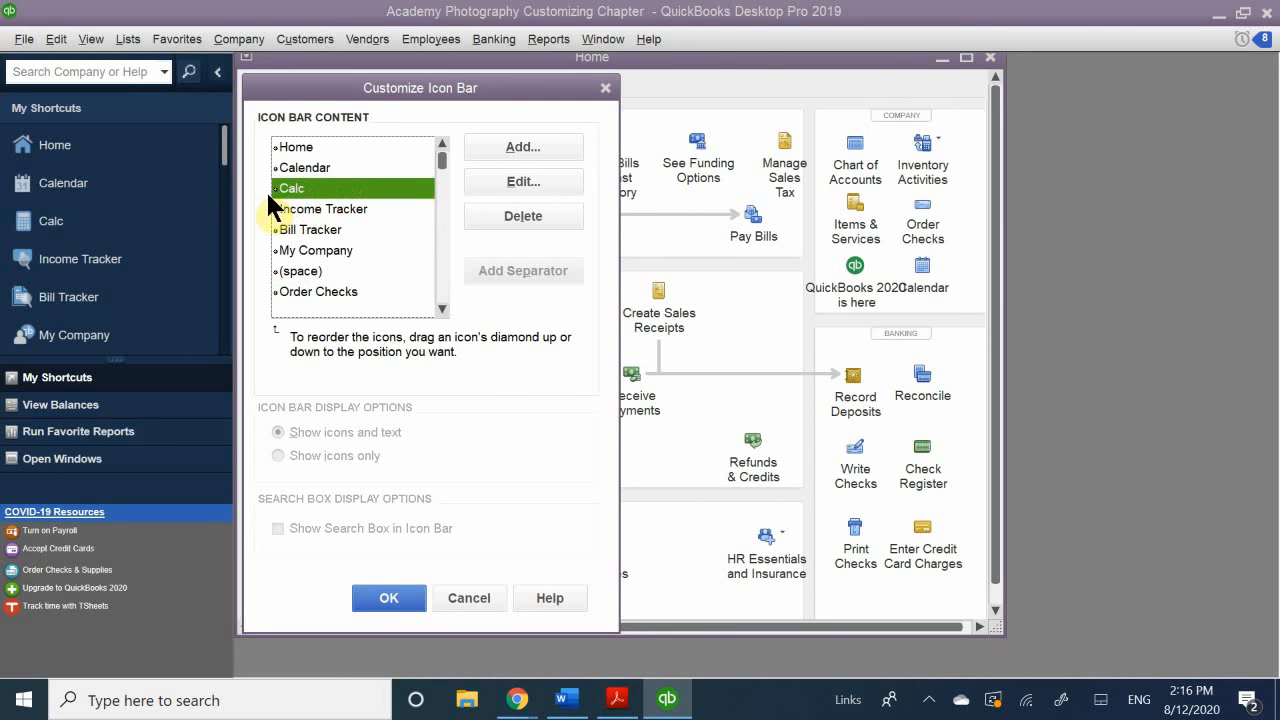
pyautogui.moveTo(275, 188); pyautogui.dragTo(279, 160)
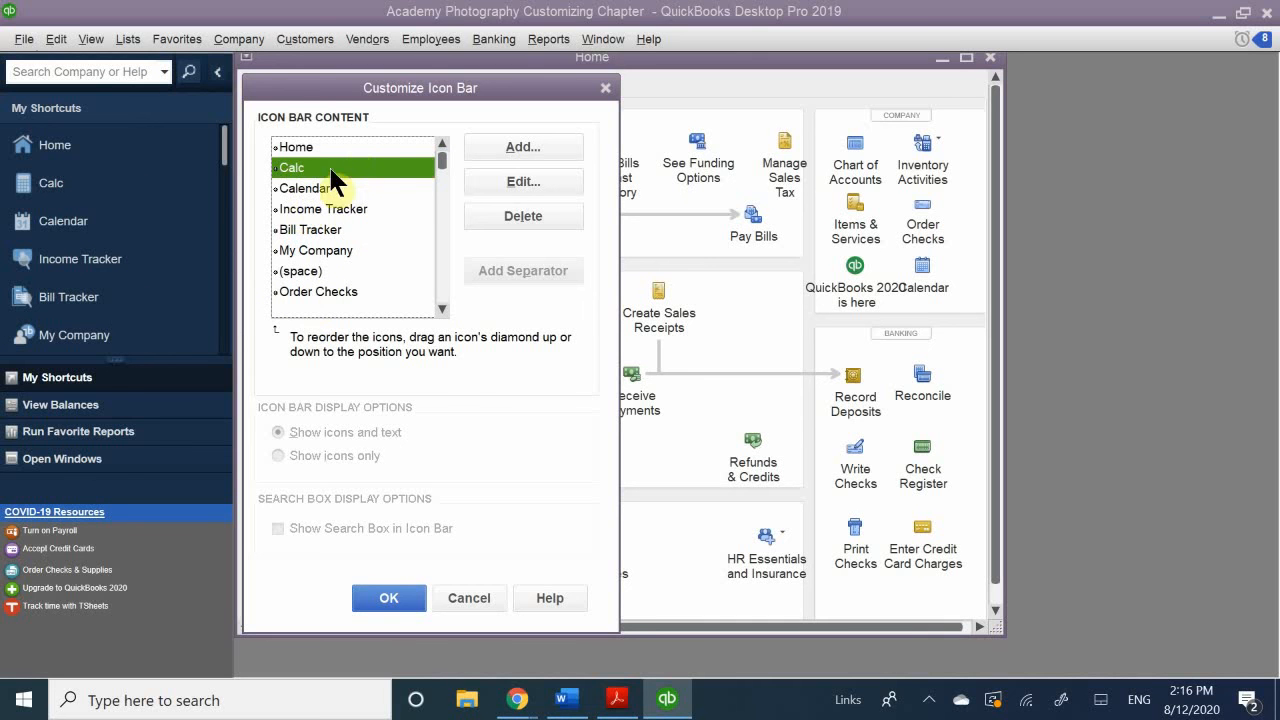
# Step: Delete My Company, Order Checks and every entry from Snapshots through Employees from the icon bar content
pyautogui.click(282, 248)
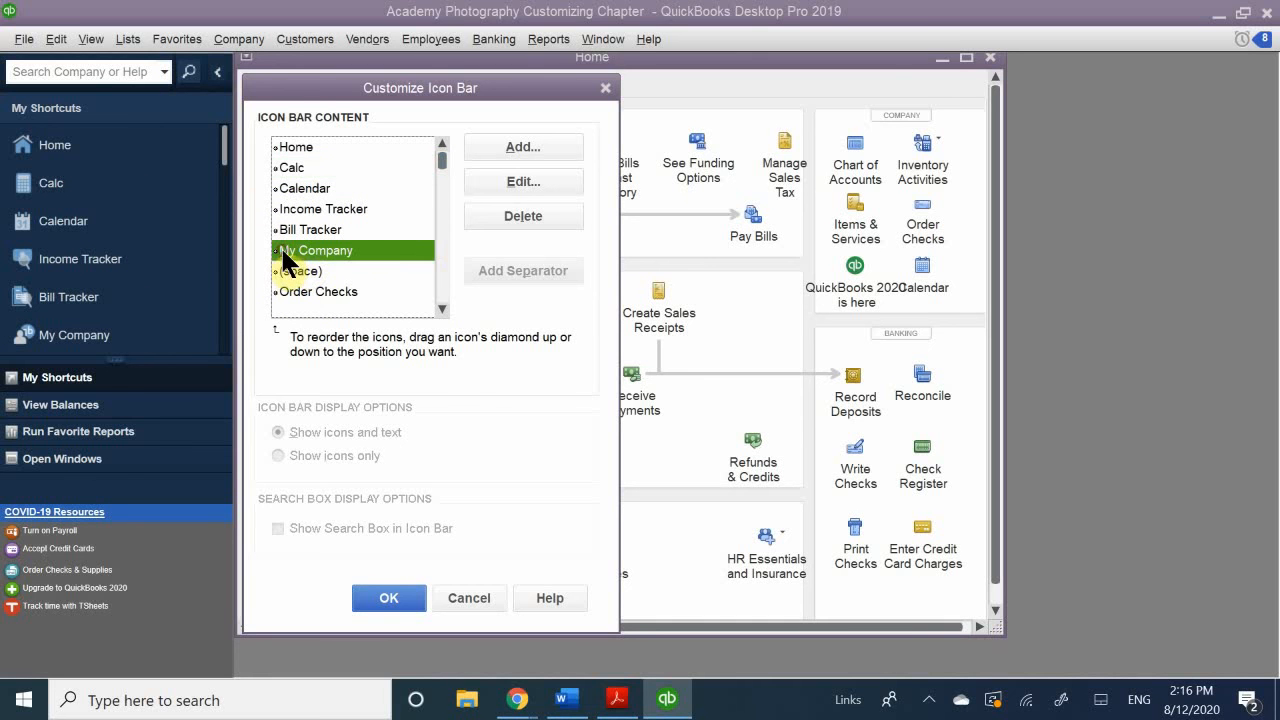
pyautogui.click(525, 215)
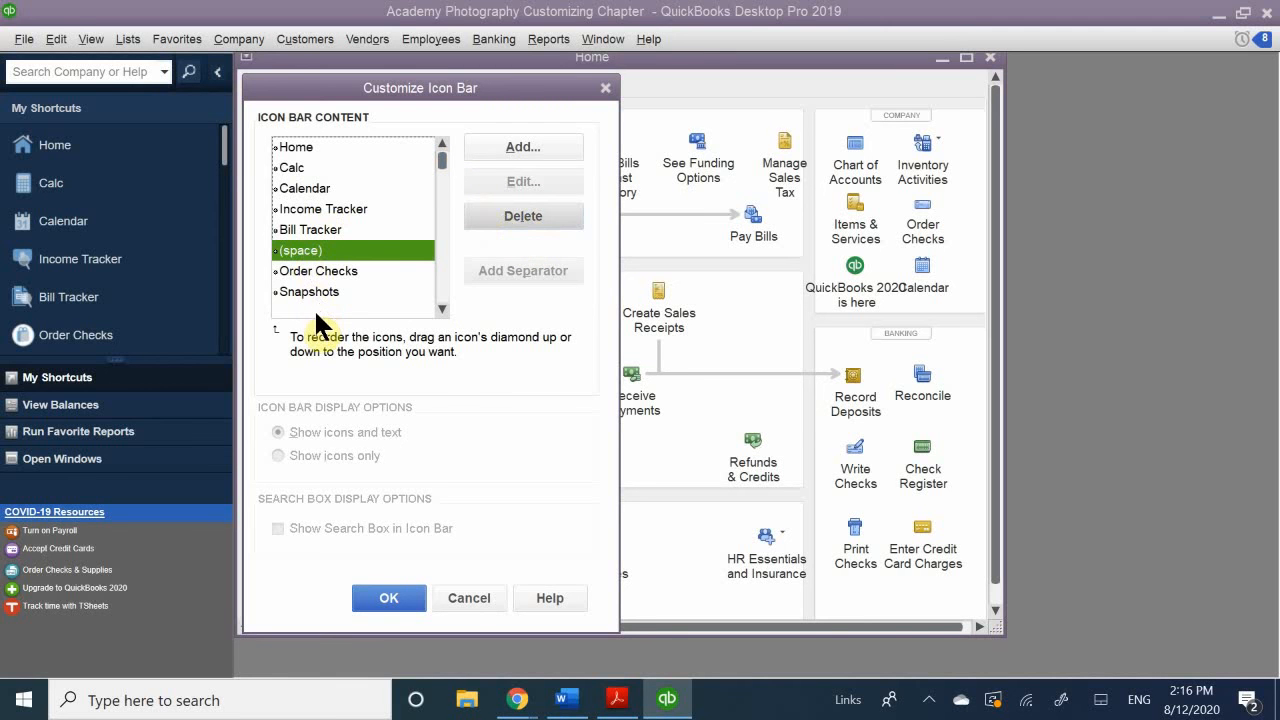
pyautogui.click(353, 291)
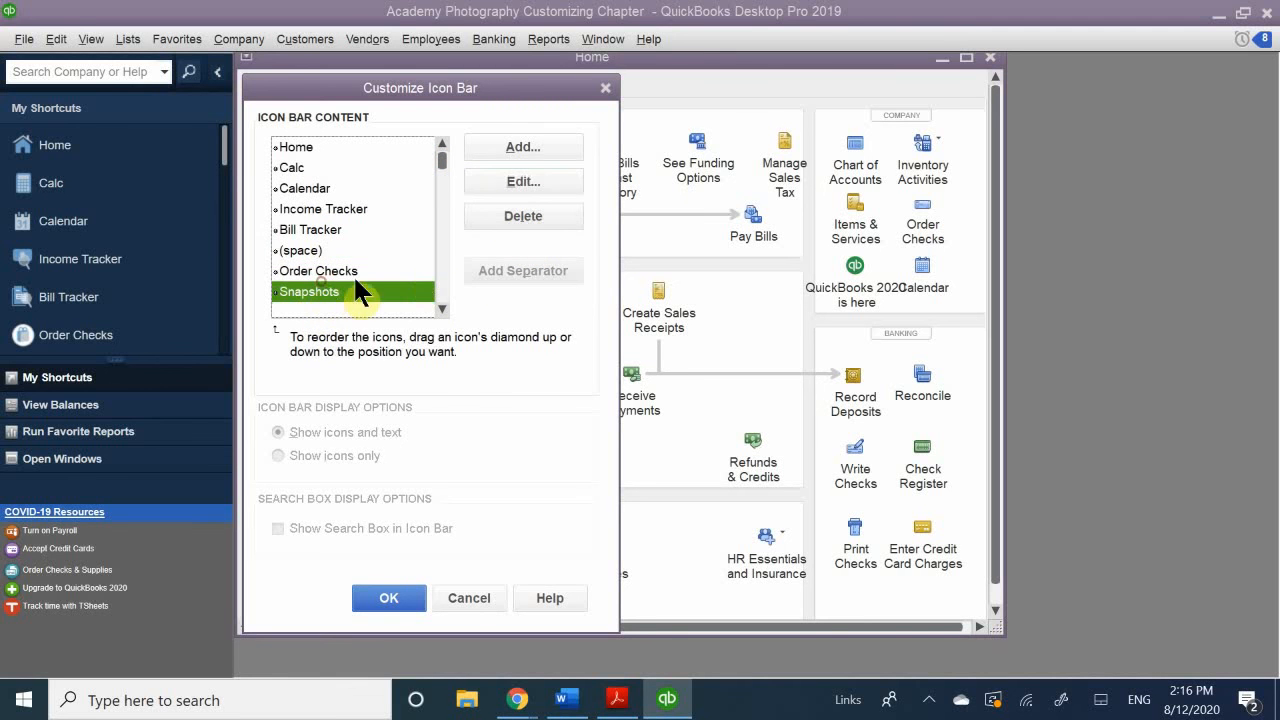
pyautogui.click(533, 215)
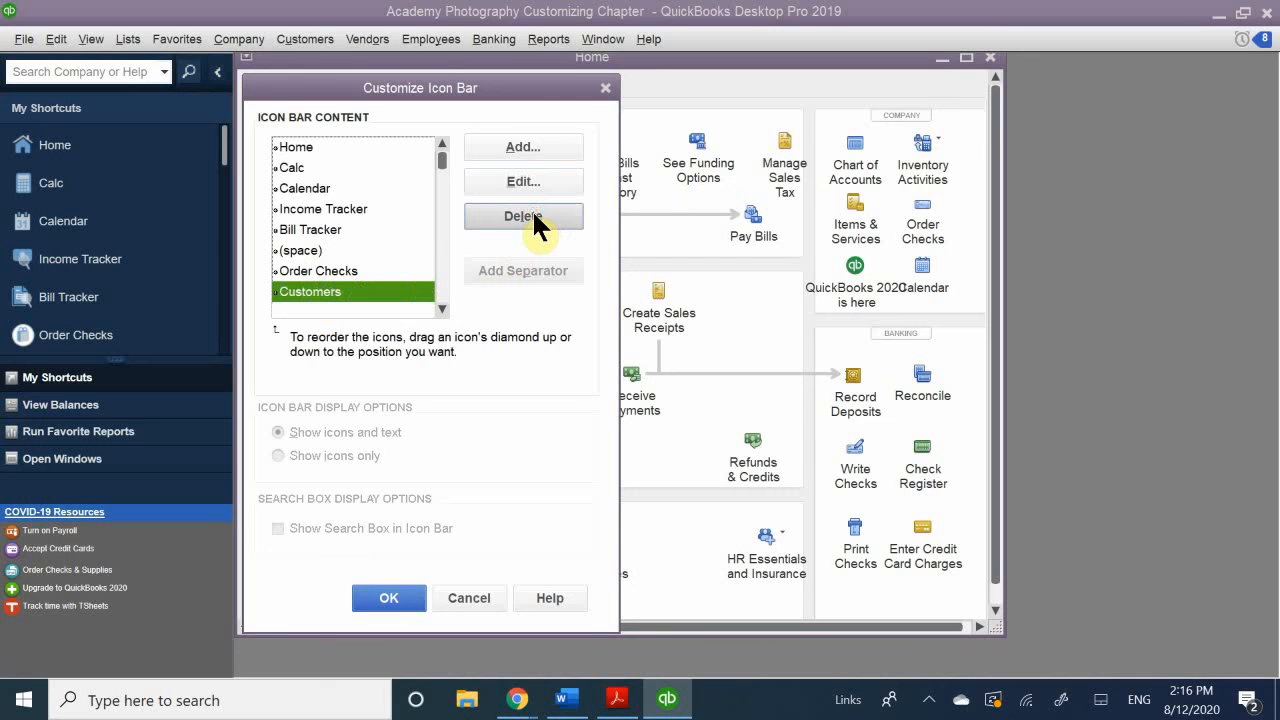
pyautogui.click(498, 222)
pyautogui.click(498, 214)
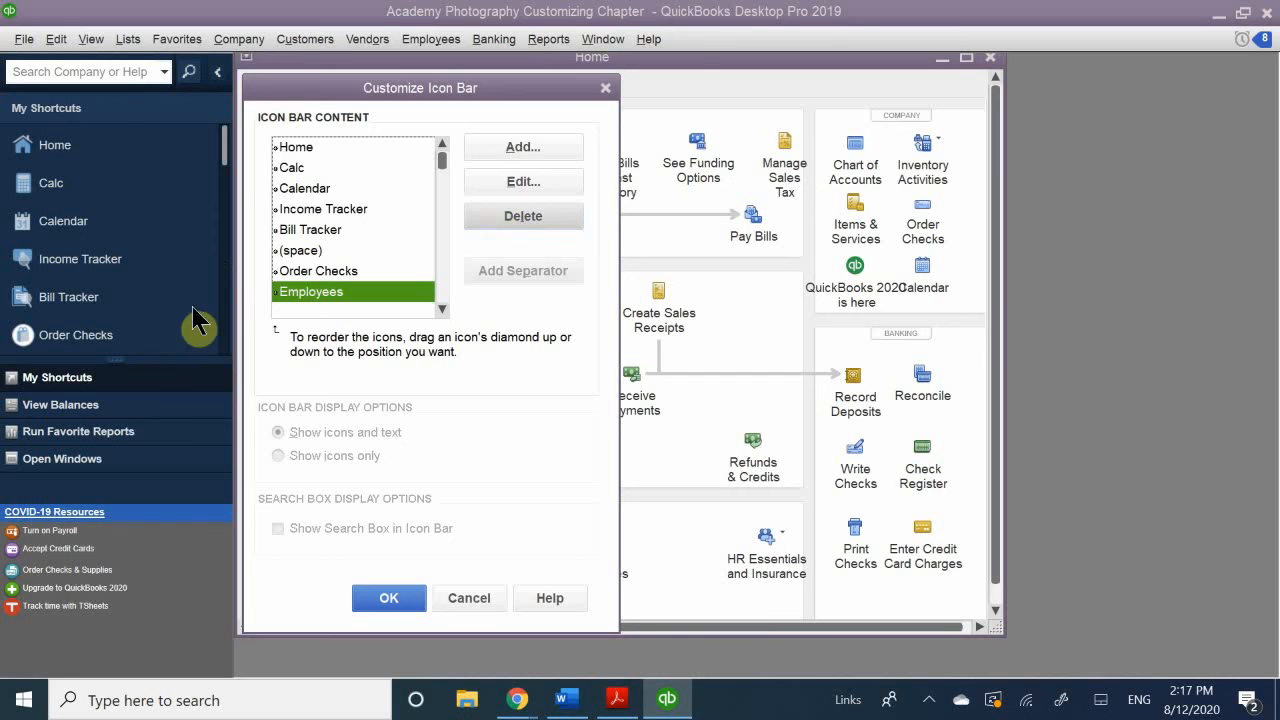
pyautogui.click(308, 272)
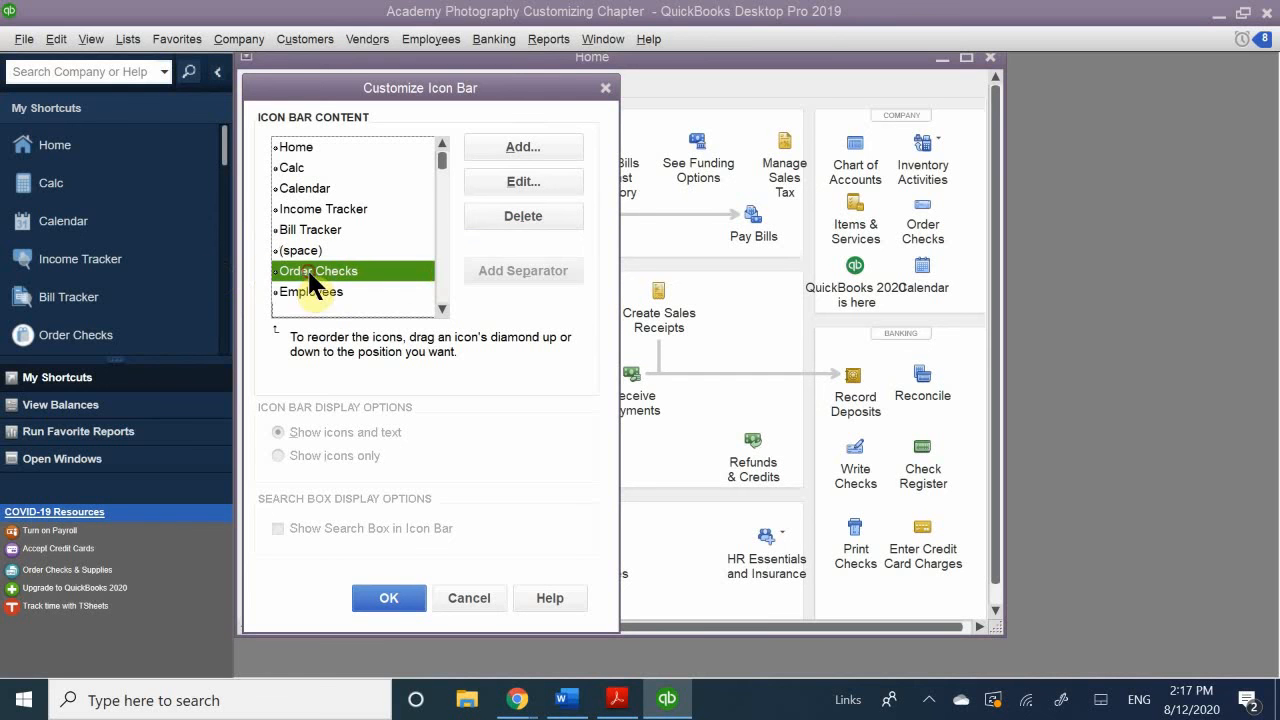
pyautogui.click(521, 214)
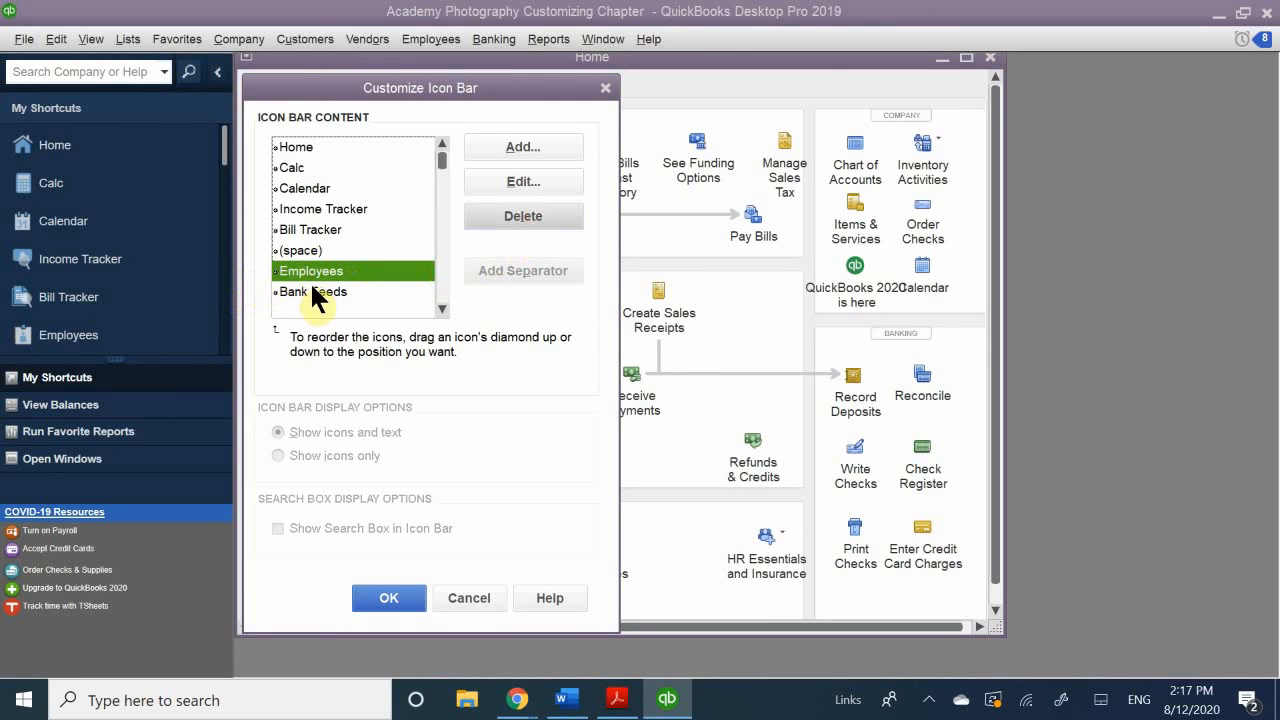
pyautogui.click(540, 214)
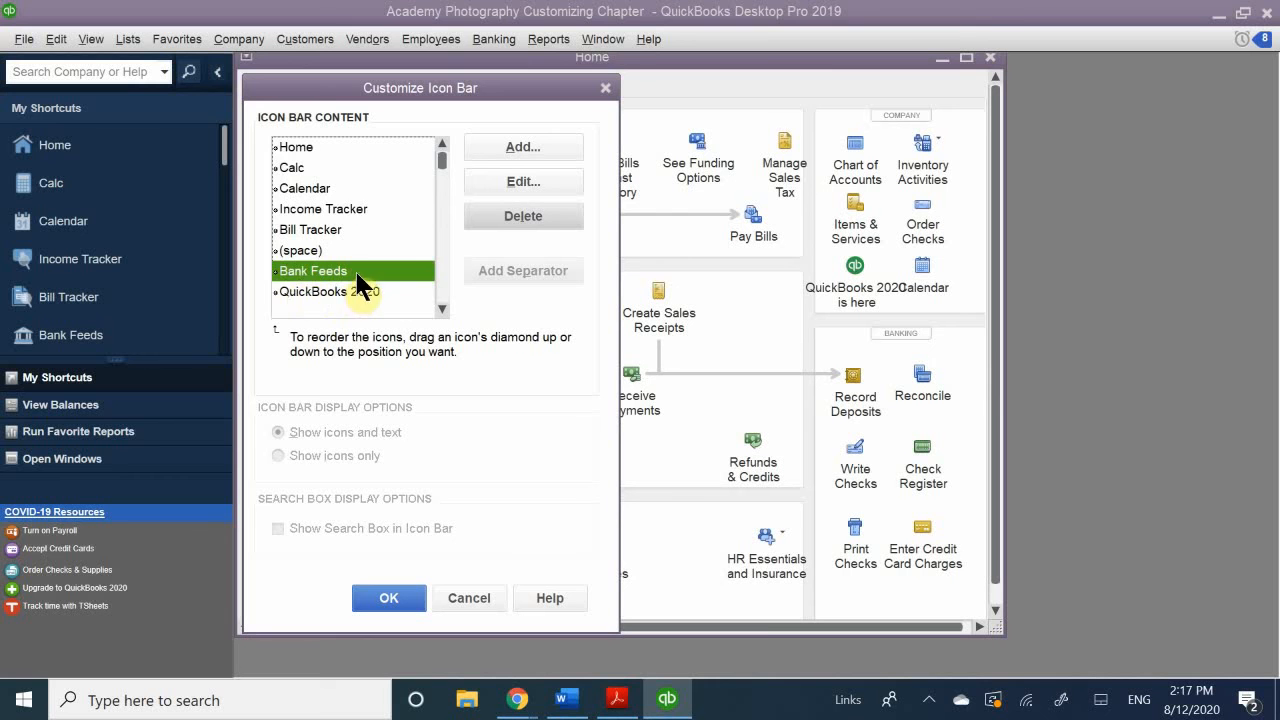
# Step: Review the remaining icon bar content from beginning to end and return to the Bank Feeds entry
pyautogui.scroll(-10, 363, 286)
pyautogui.scroll(10, 347, 265)
pyautogui.scroll(-1, 400, 236)
pyautogui.scroll(-1, 343, 280)
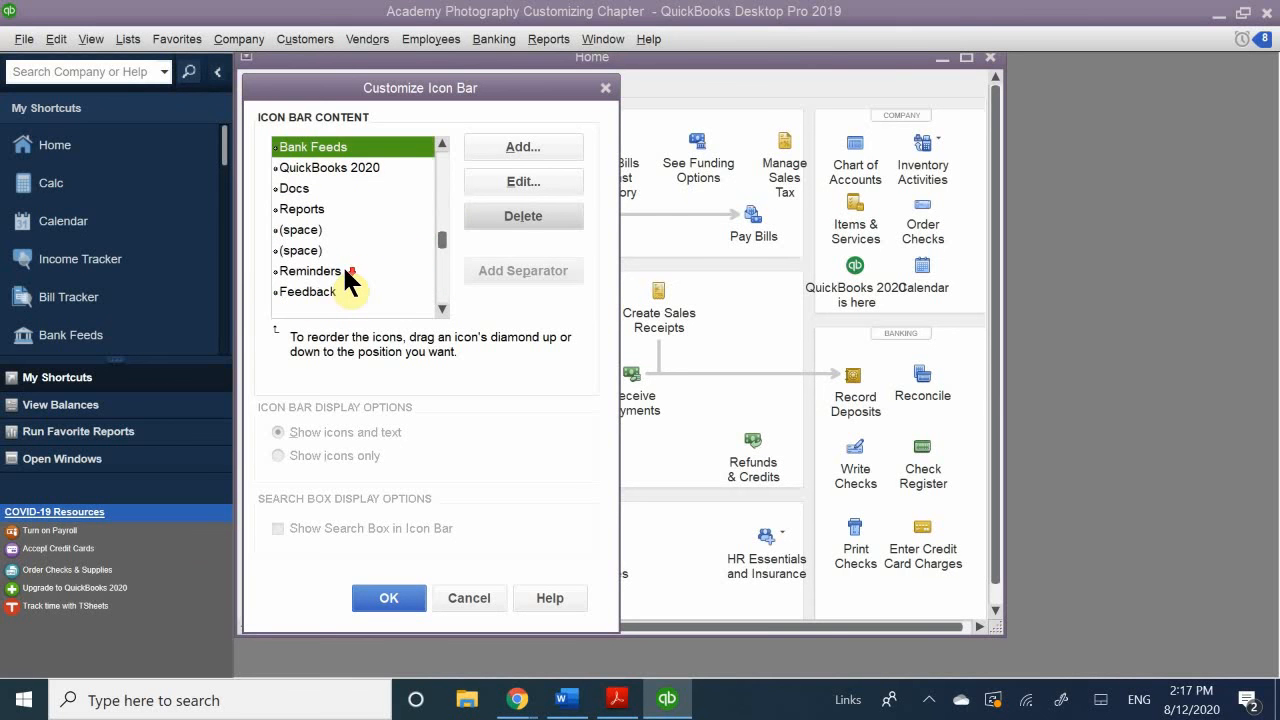
pyautogui.scroll(-2, 342, 264)
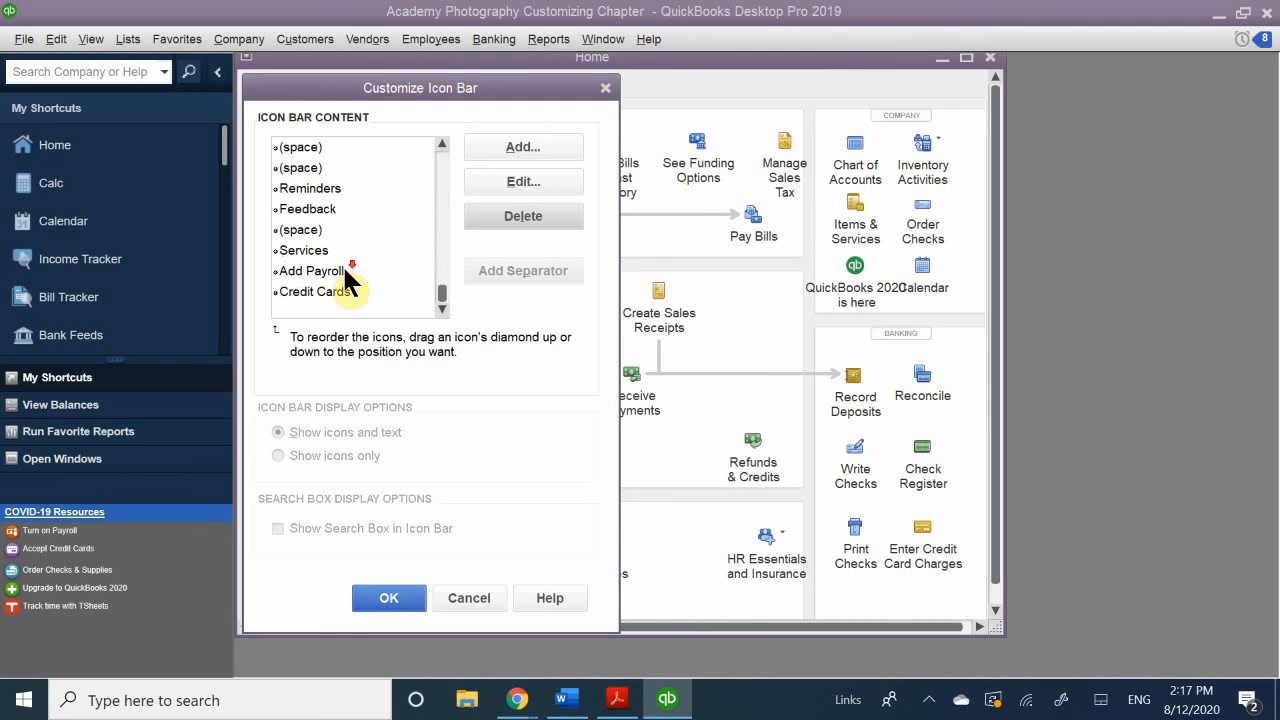
pyautogui.scroll(4, 342, 264)
pyautogui.click(343, 270)
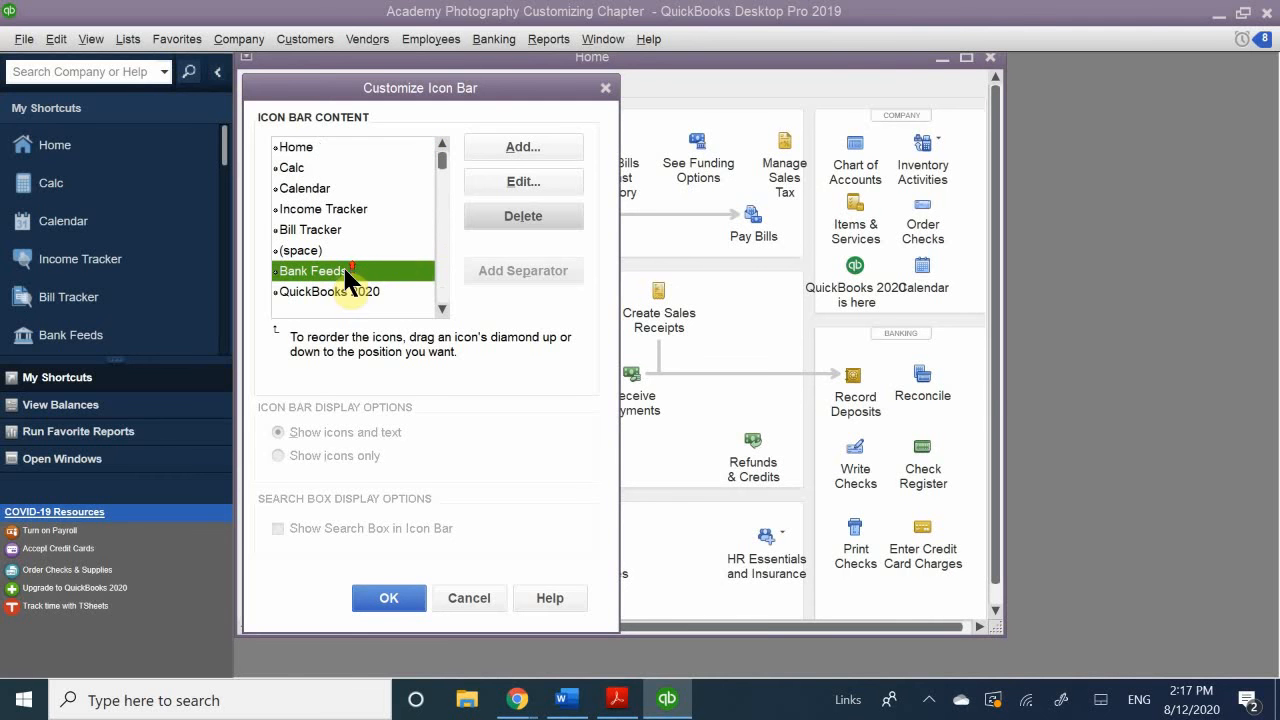
# Step: Add the Print Checks item to the icon bar content directly below Bank Feeds
pyautogui.click(545, 150)
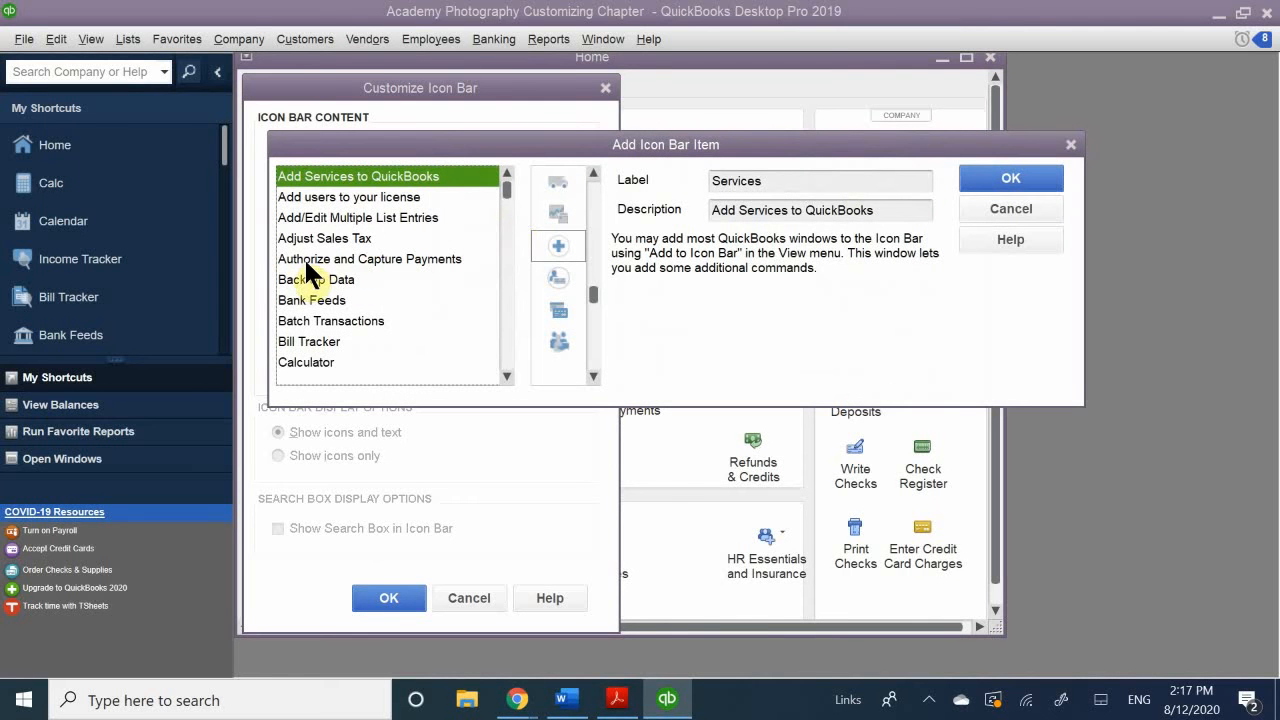
pyautogui.scroll(-2, 343, 277)
pyautogui.scroll(2, 337, 295)
pyautogui.click(318, 279)
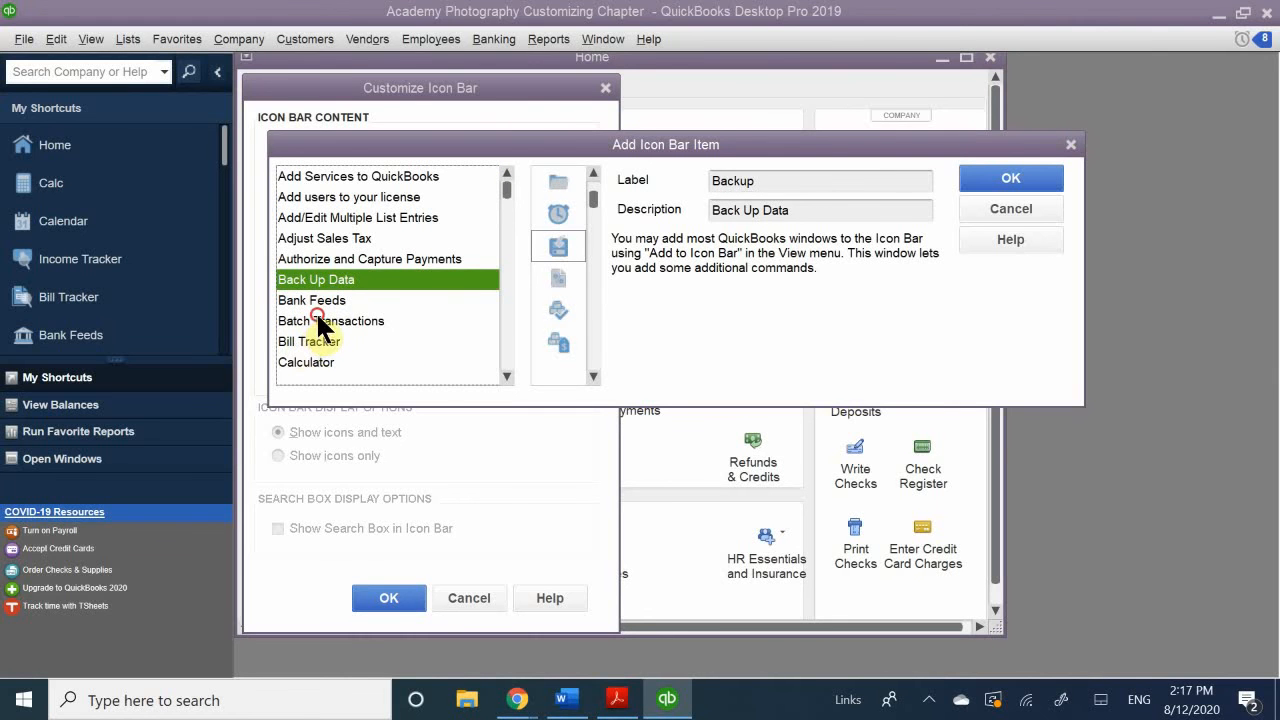
pyautogui.click(320, 321)
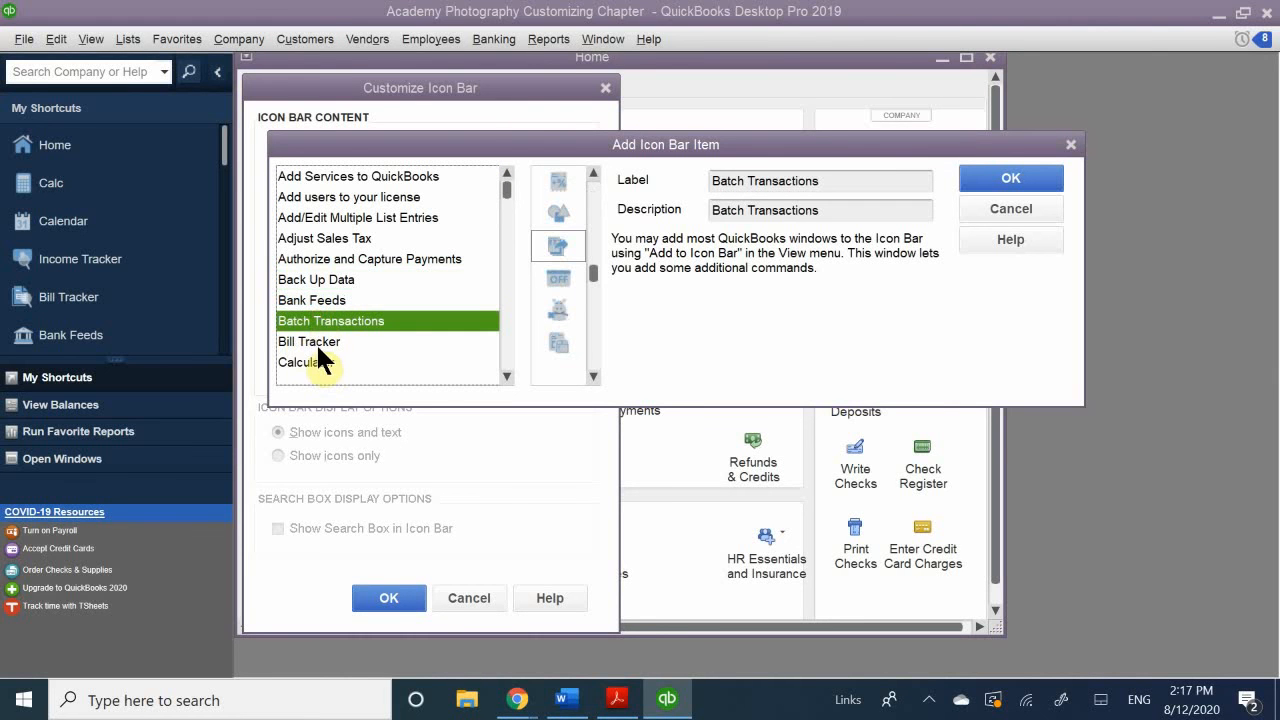
pyautogui.click(318, 342)
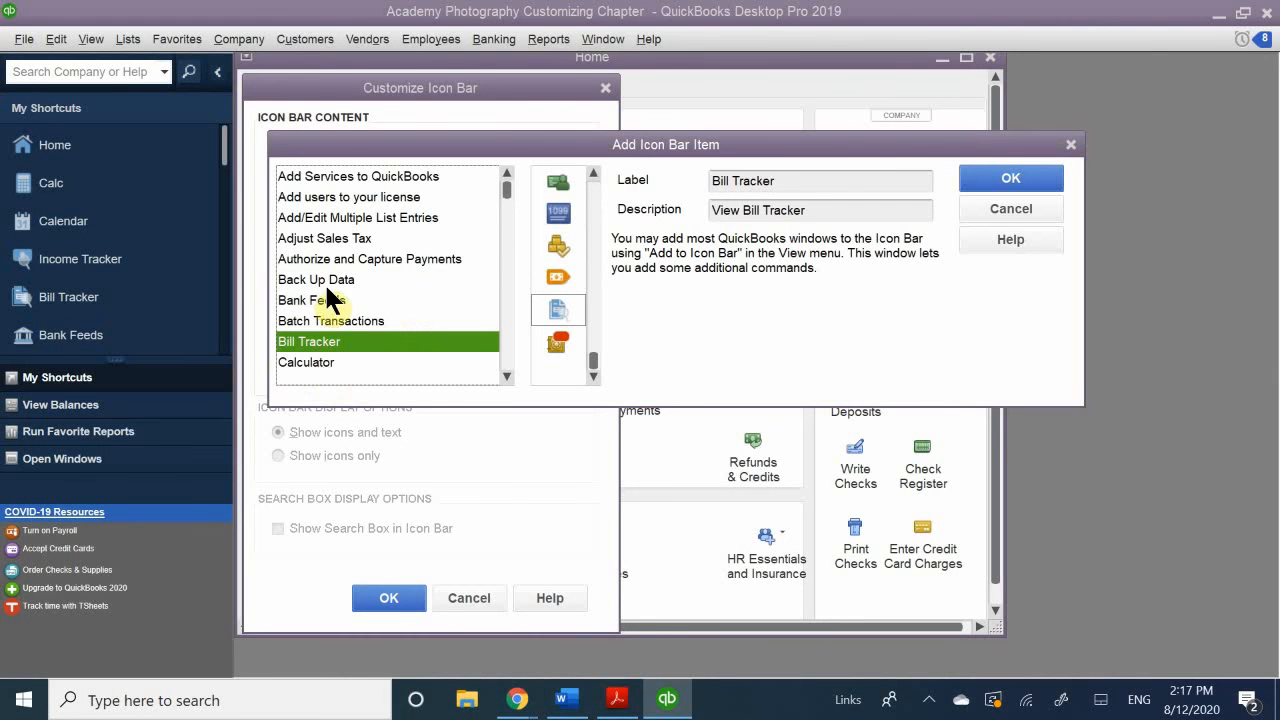
pyautogui.scroll(-1, 348, 355)
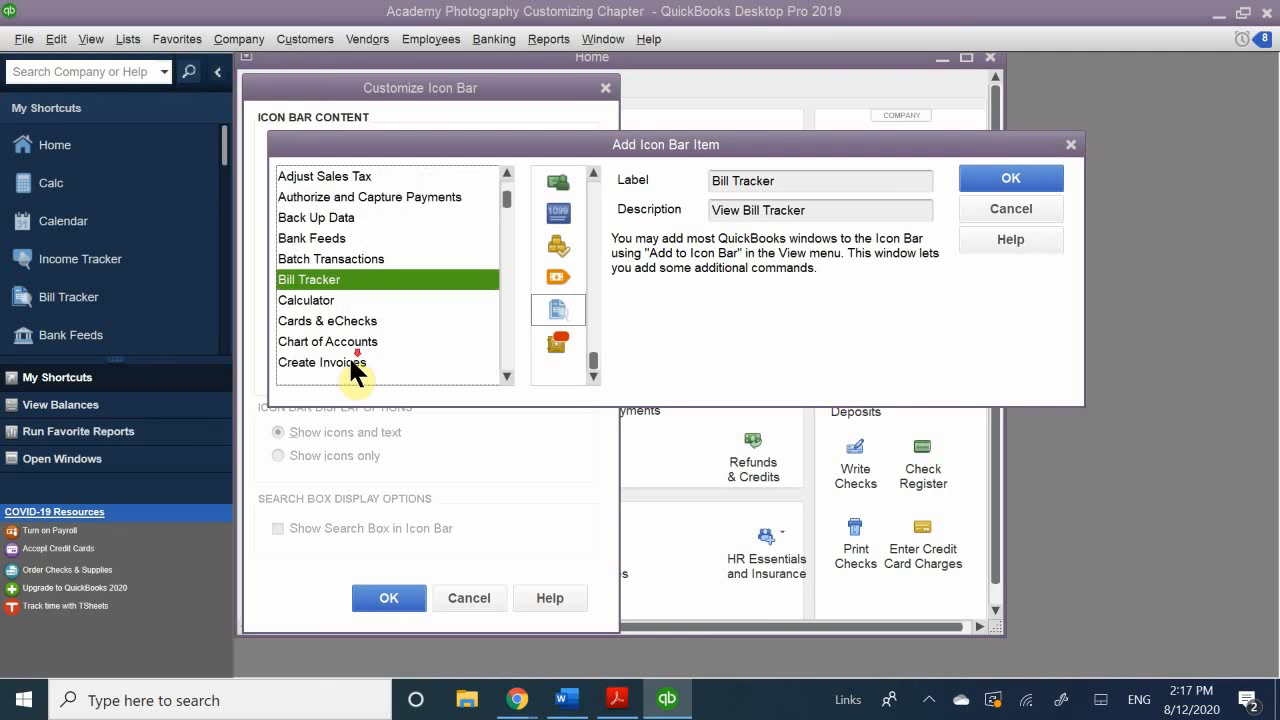
pyautogui.scroll(-9, 348, 355)
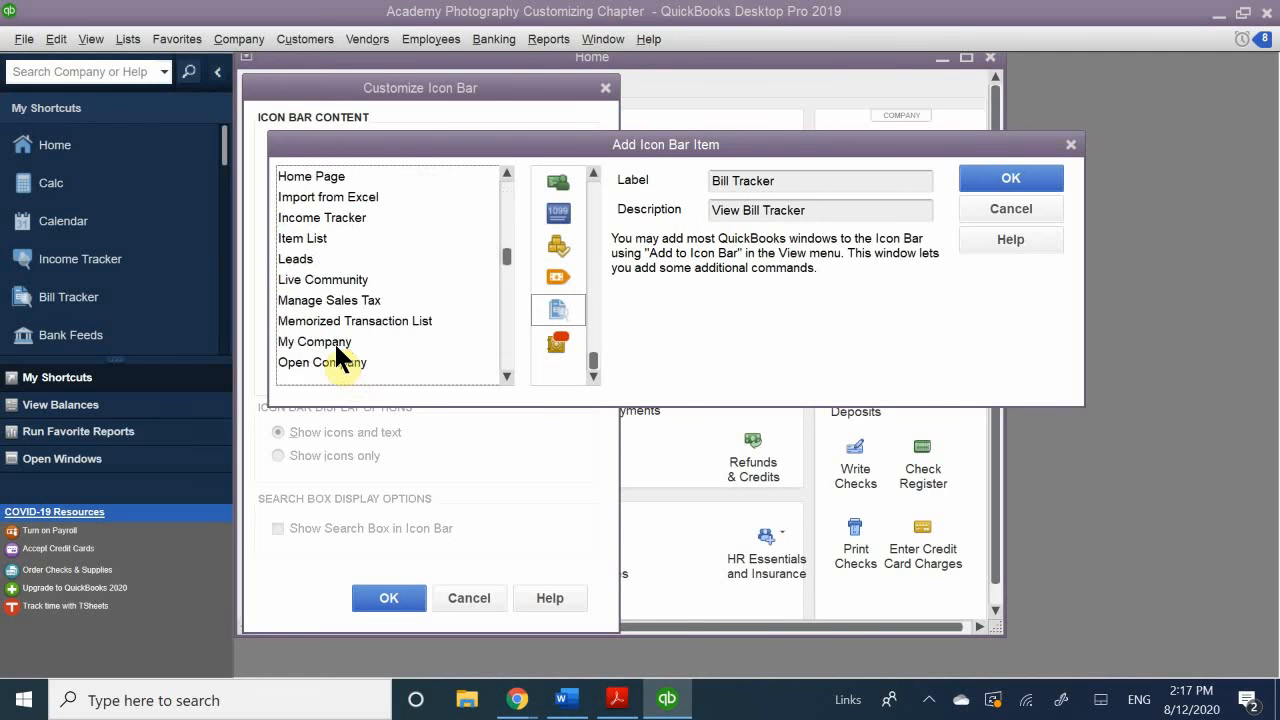
pyautogui.scroll(-4, 333, 345)
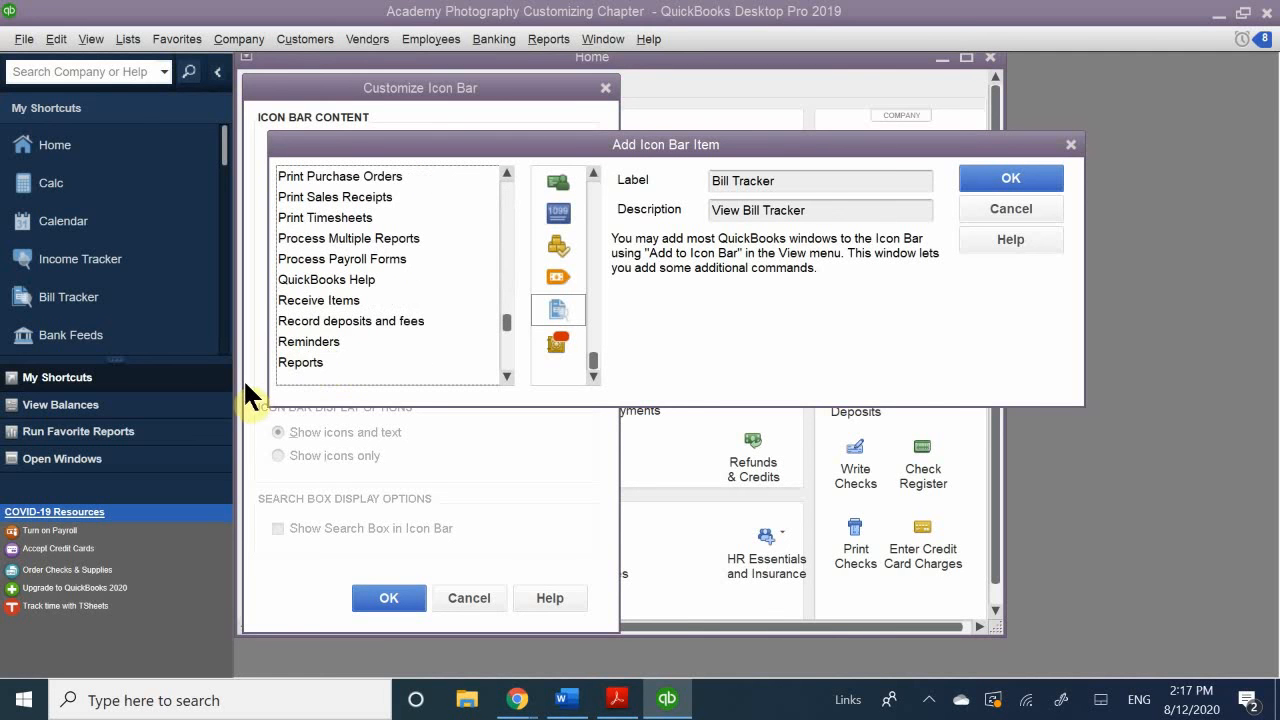
pyautogui.scroll(1, 278, 320)
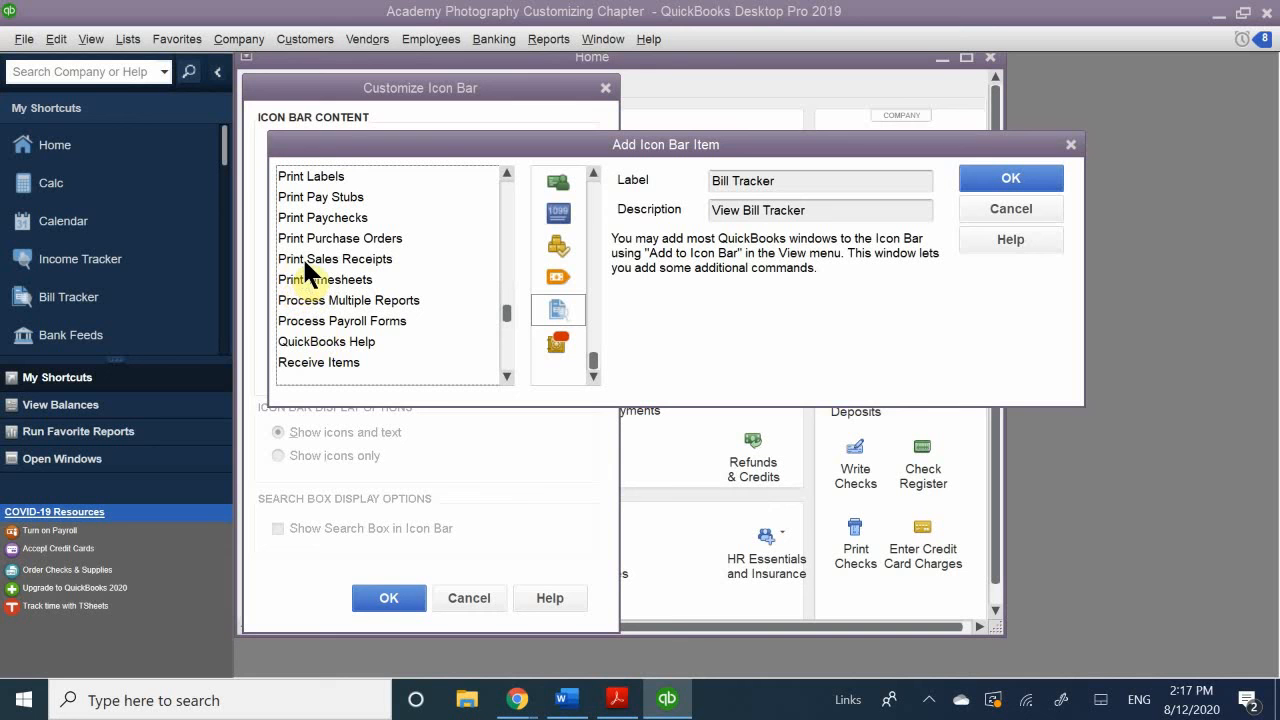
pyautogui.scroll(1, 312, 264)
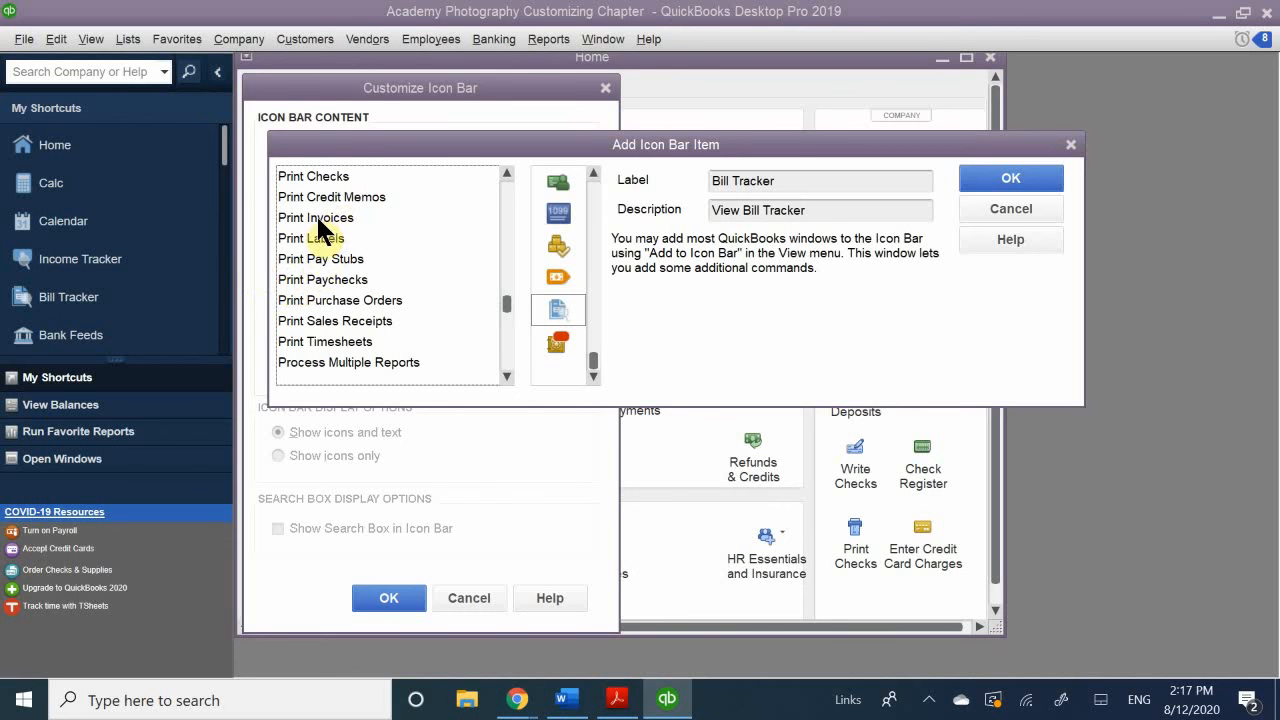
pyautogui.click(329, 174)
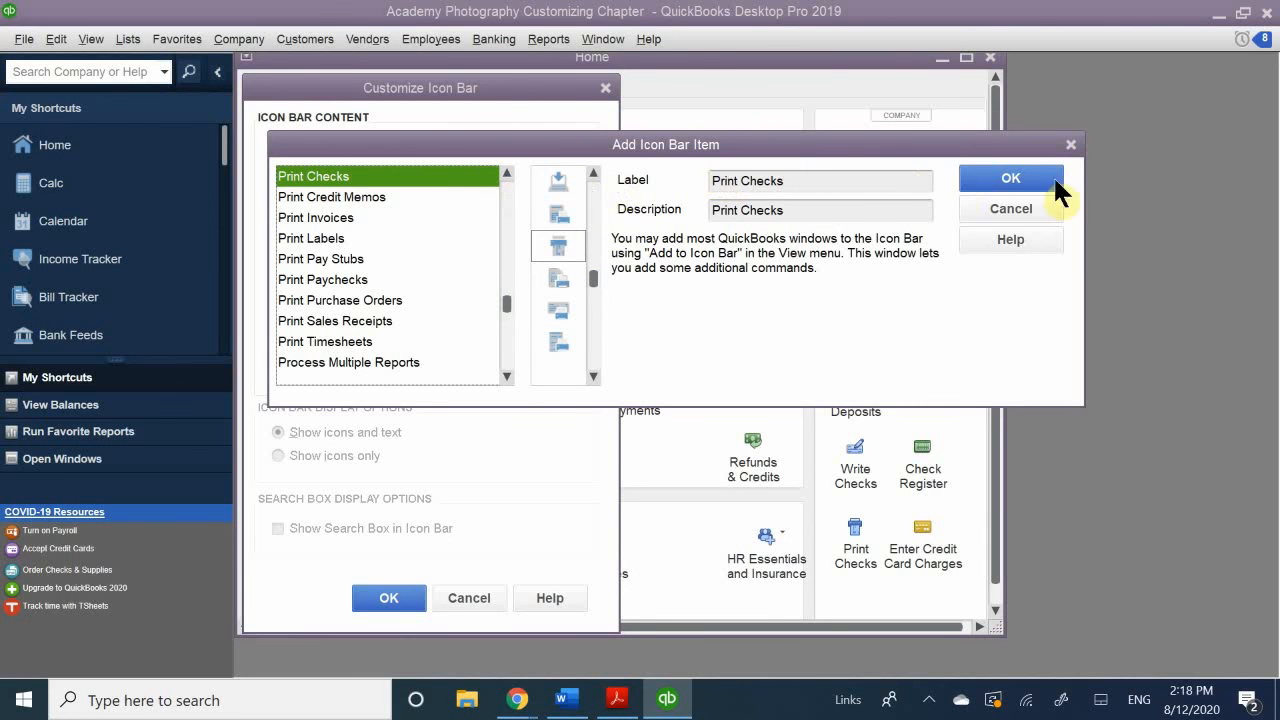
pyautogui.click(1016, 182)
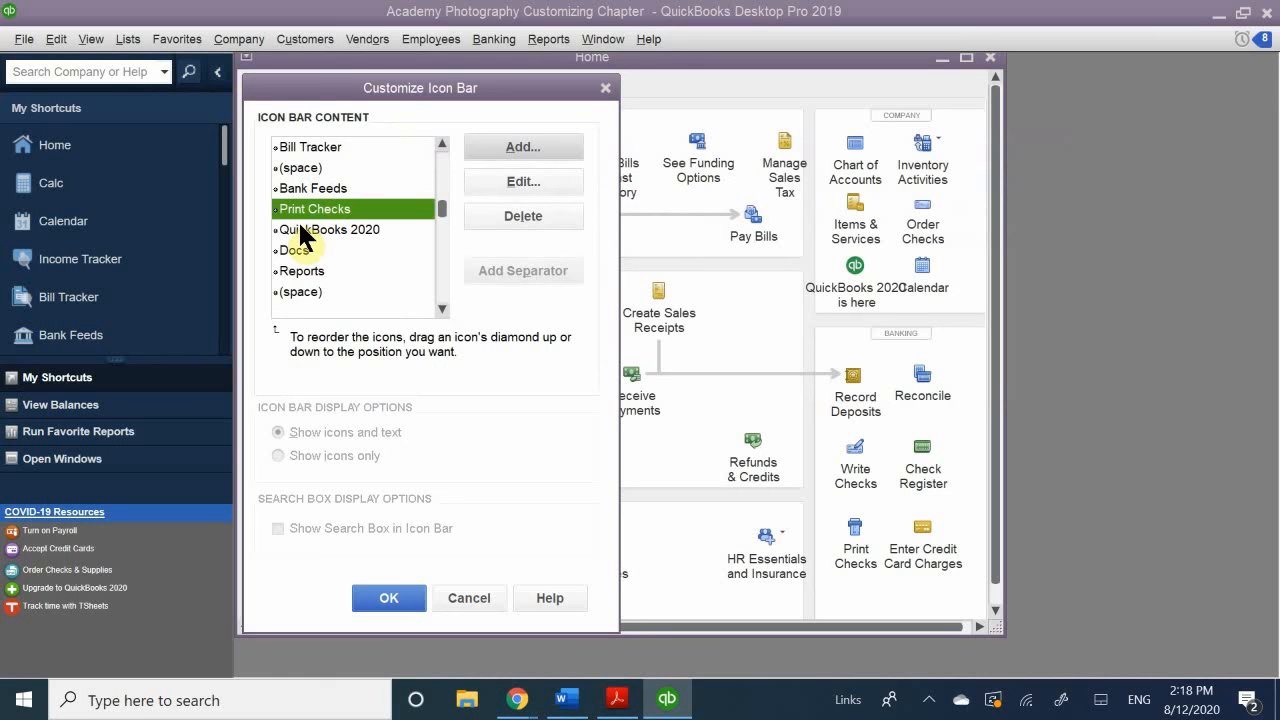
# Step: Move the Print Checks entry directly below Calendar in the icon bar content and save the customization
pyautogui.moveTo(292, 203)
pyautogui.mouseDown()
pyautogui.moveTo(305, 140)
pyautogui.moveTo(300, 255)
pyautogui.moveTo(306, 189)
pyautogui.mouseUp()
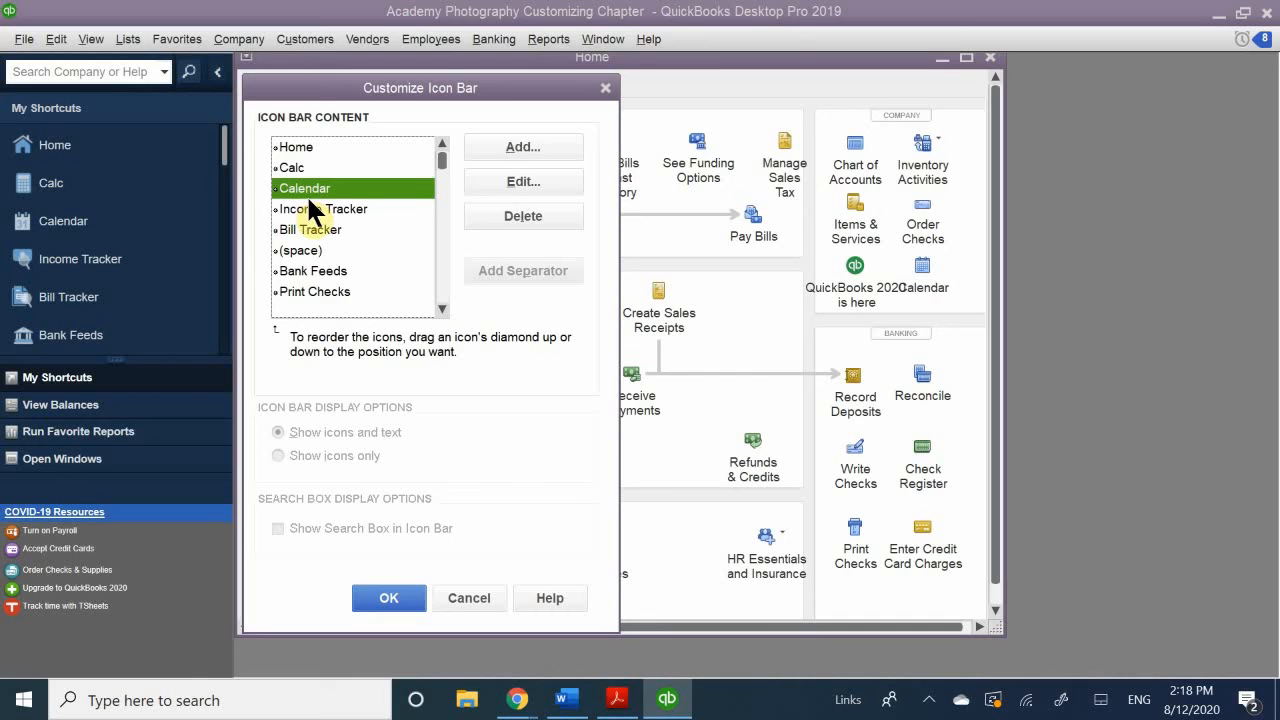
pyautogui.scroll(-10, 310, 276)
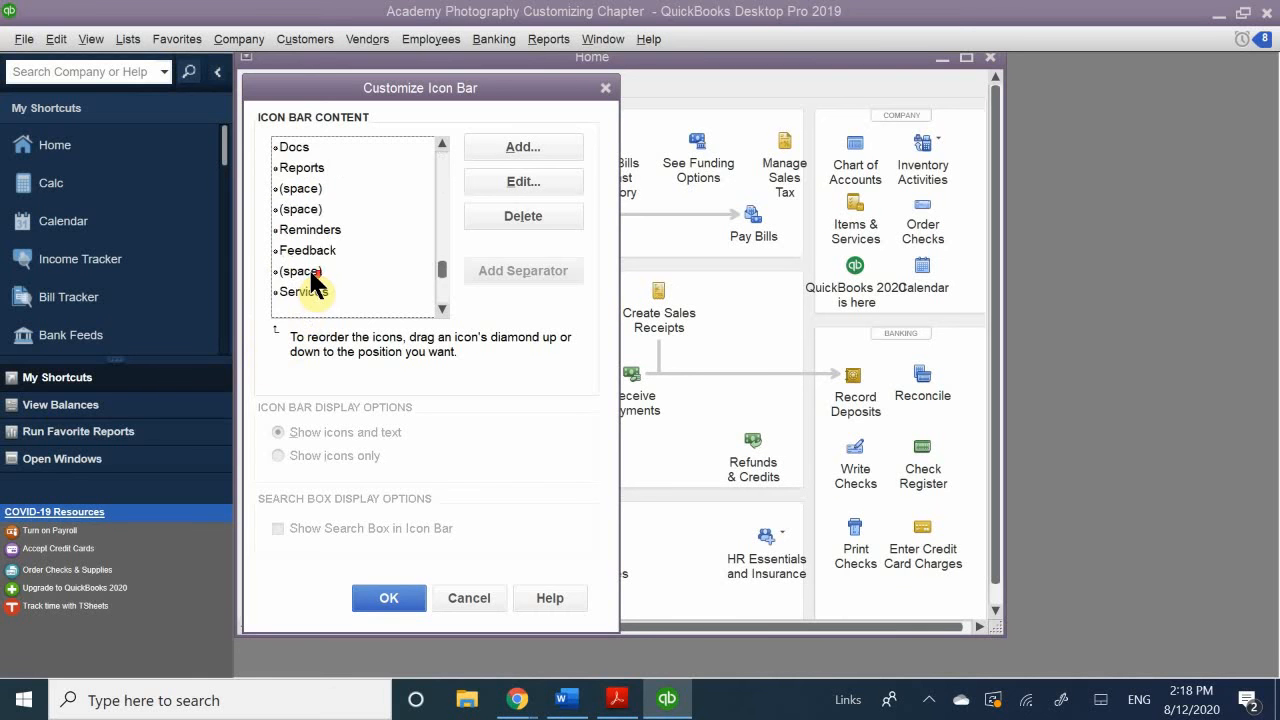
pyautogui.scroll(10, 300, 274)
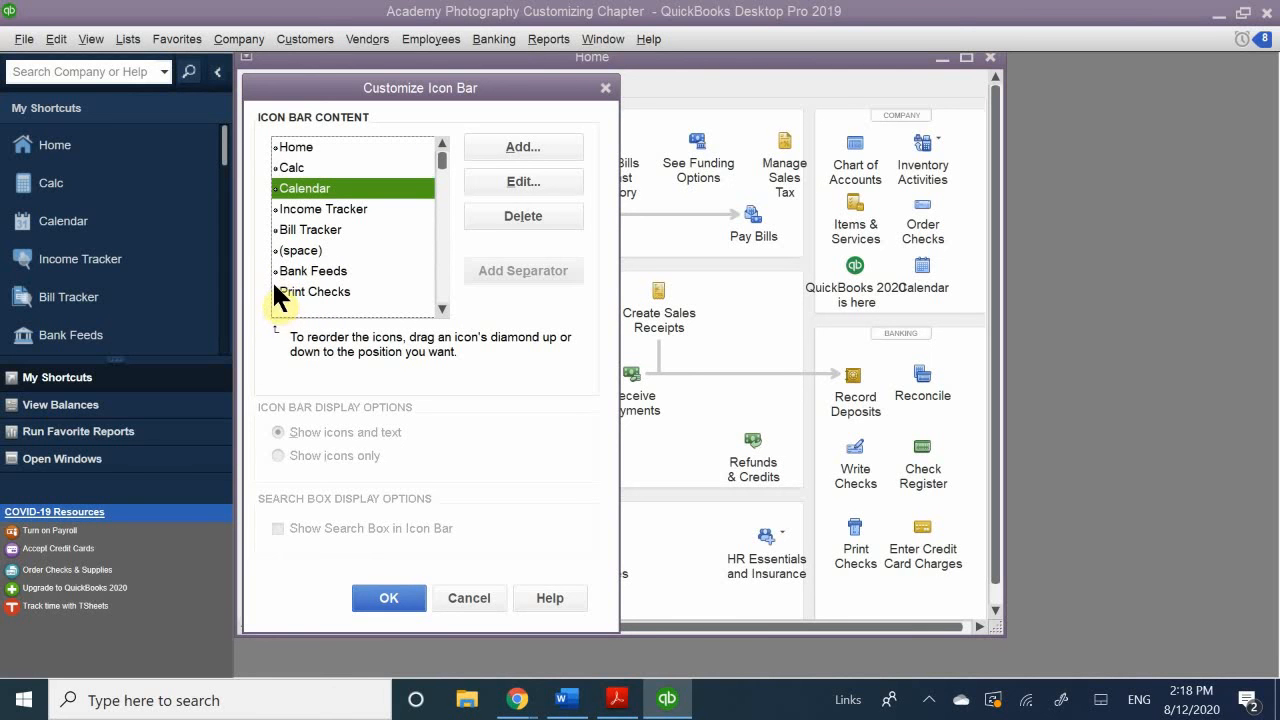
pyautogui.click(283, 290)
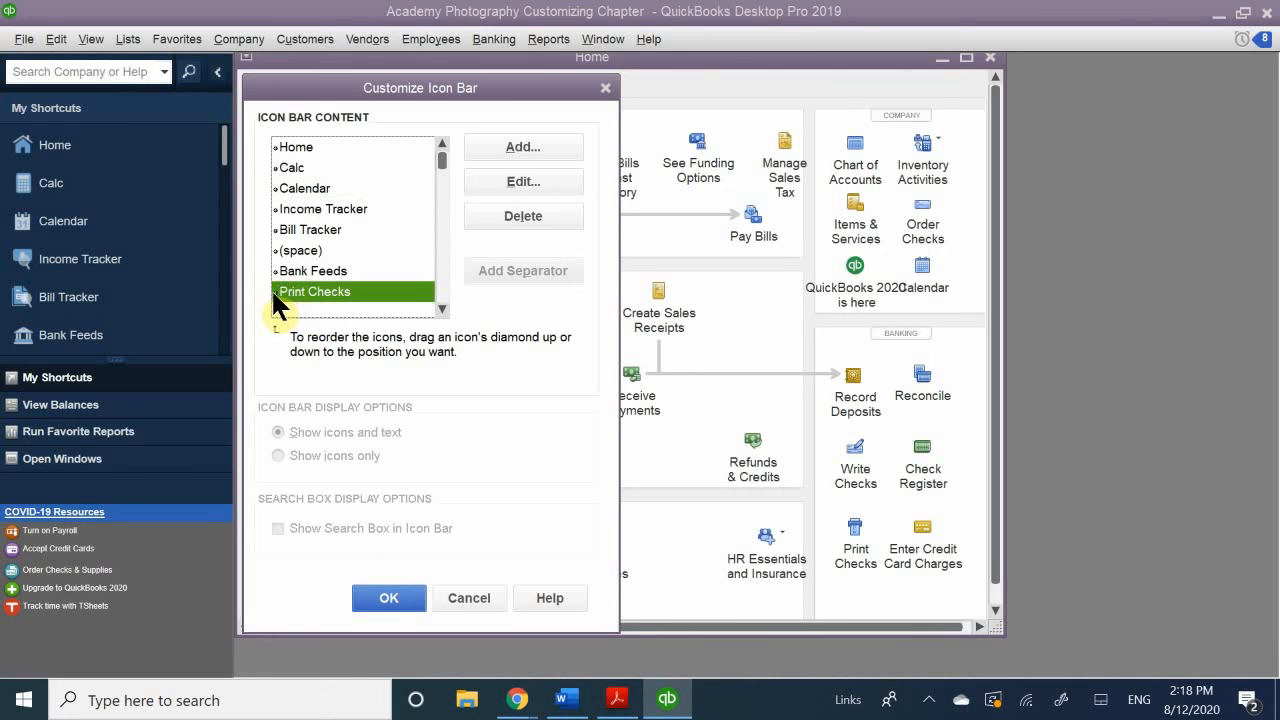
pyautogui.moveTo(272, 292); pyautogui.dragTo(278, 199)
pyautogui.click(327, 251)
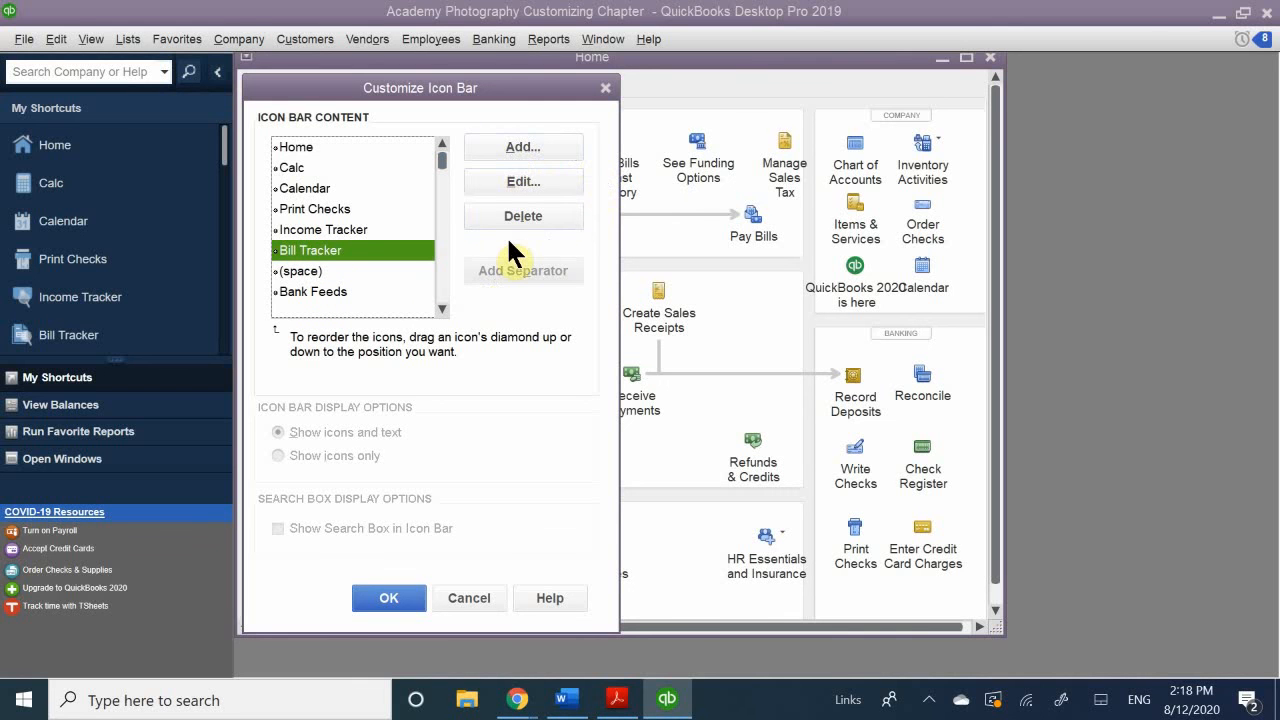
pyautogui.click(385, 598)
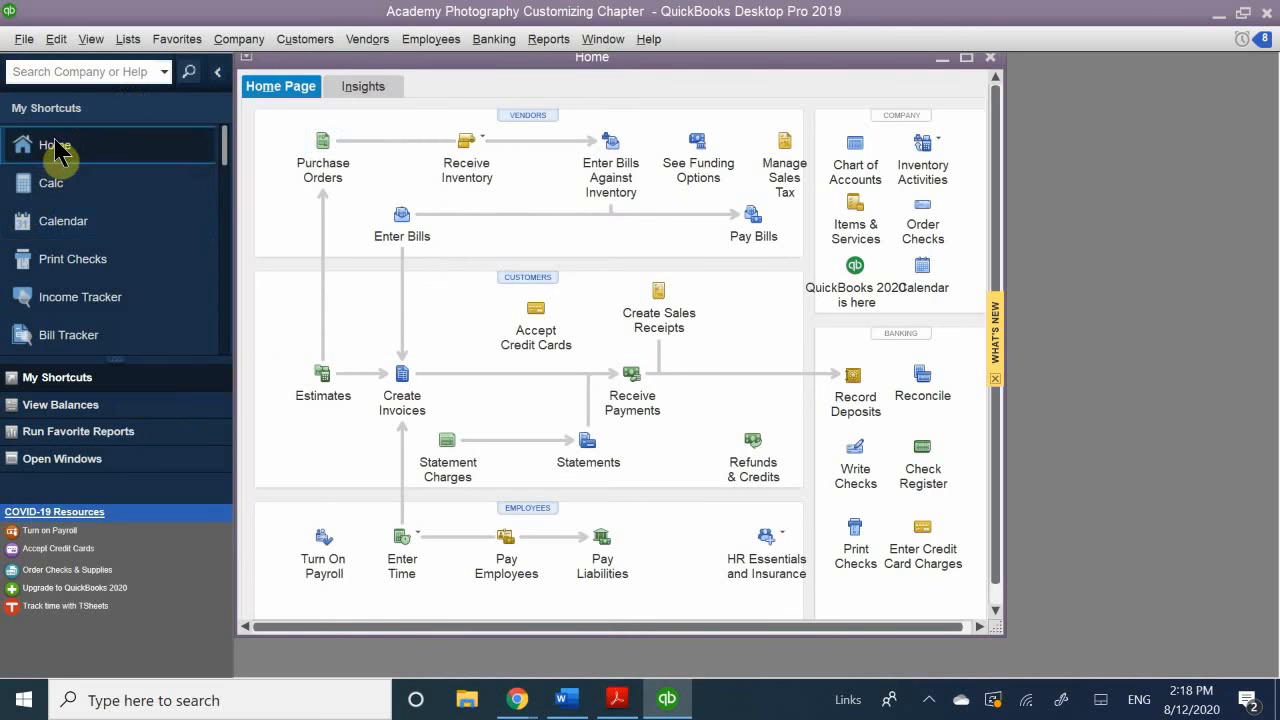
# Step: Try out the Calc and Calendar shortcuts, and close the Calendar window after viewing it
pyautogui.click(60, 196)
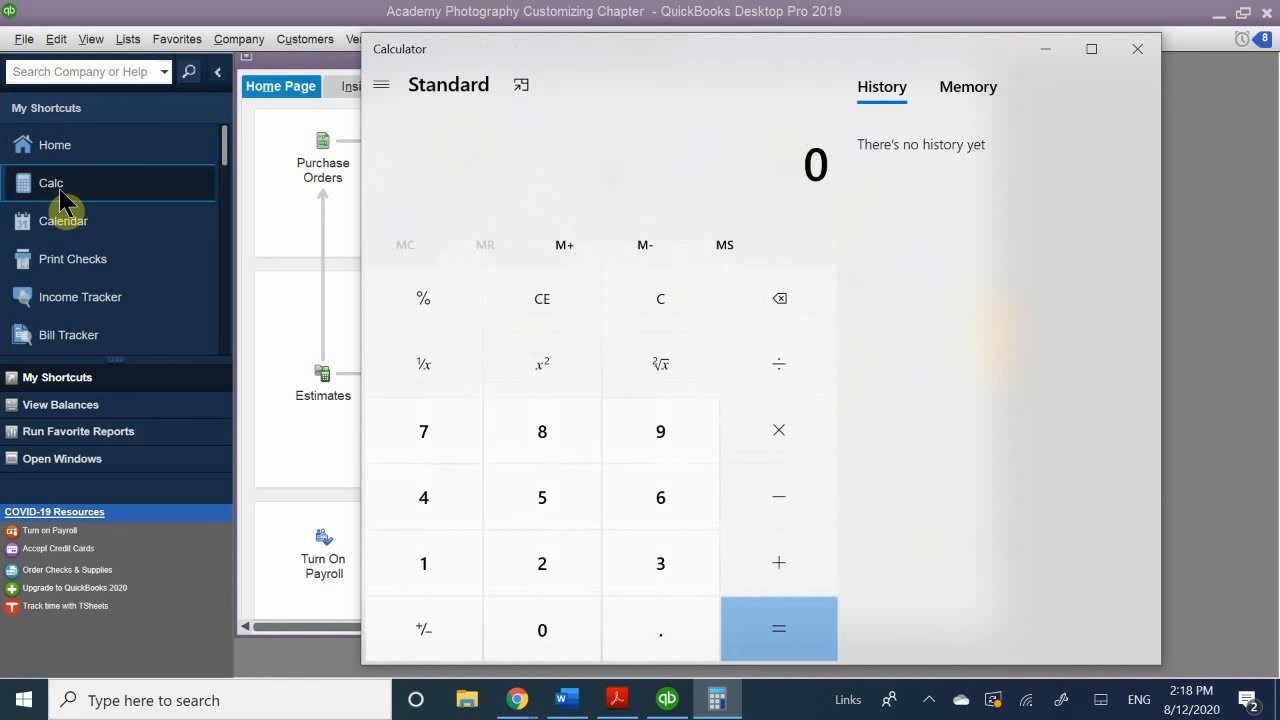
pyautogui.click(69, 226)
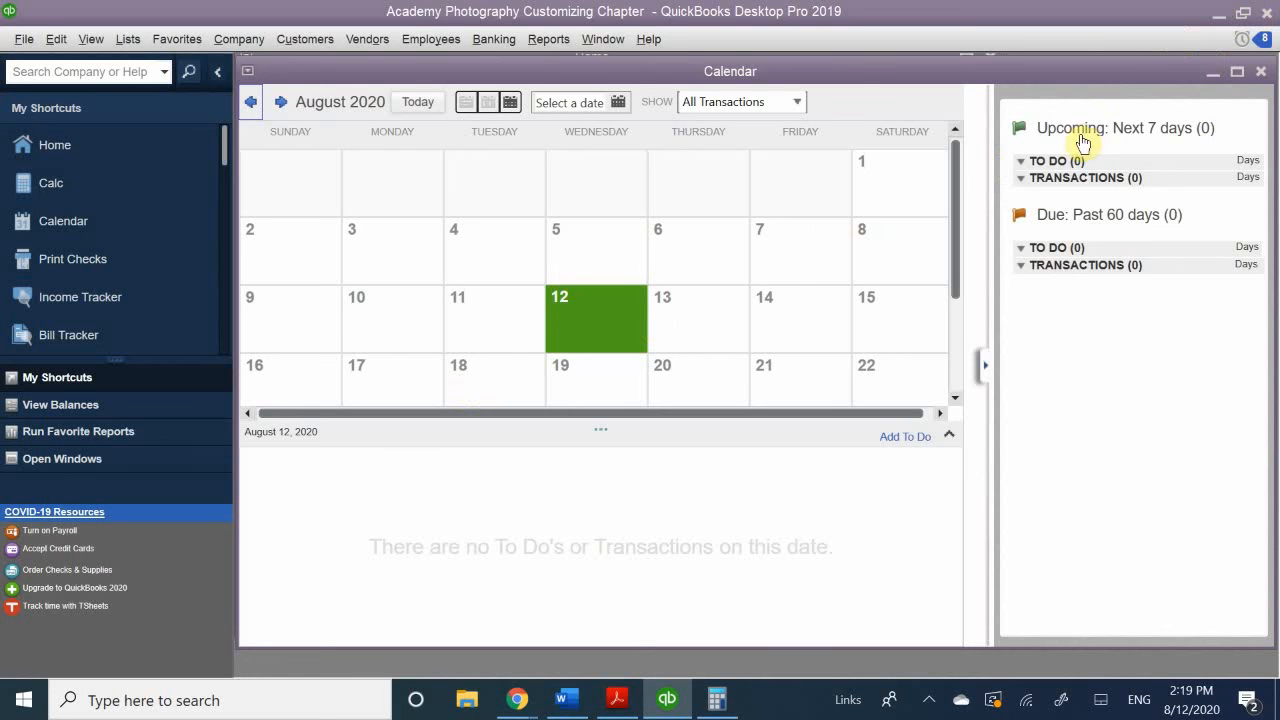
pyautogui.doubleClick(996, 77)
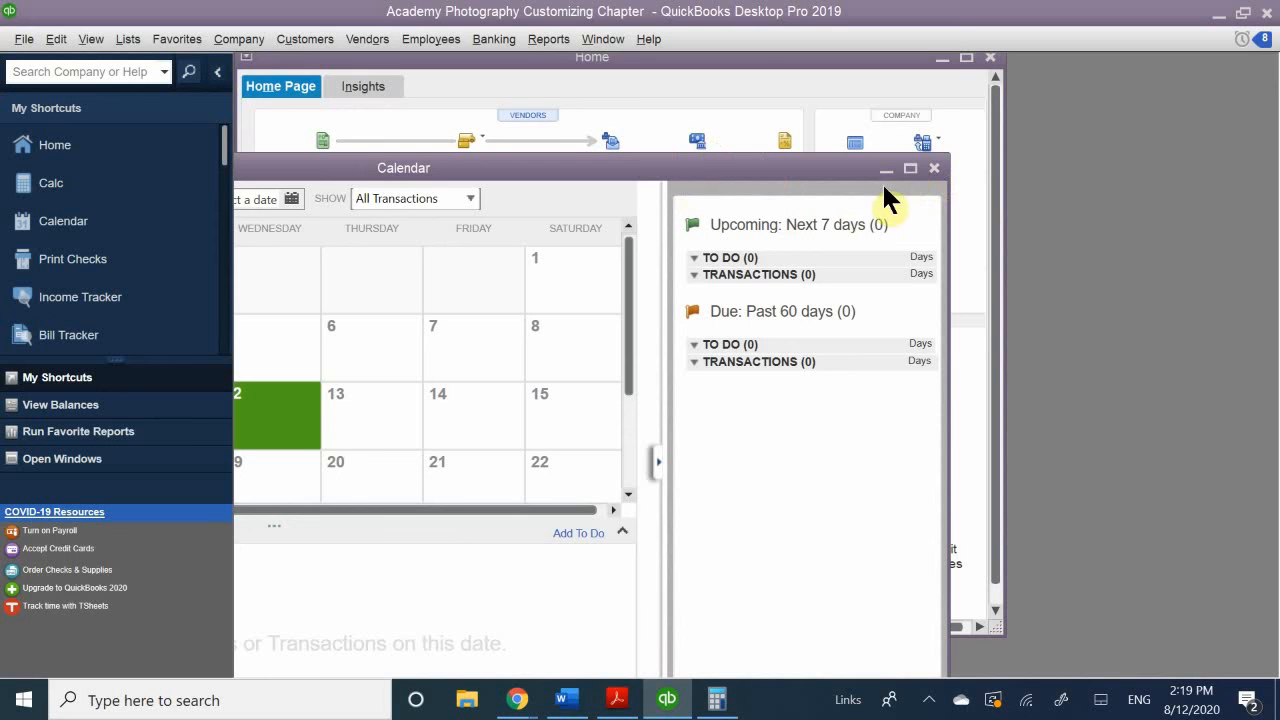
pyautogui.click(934, 169)
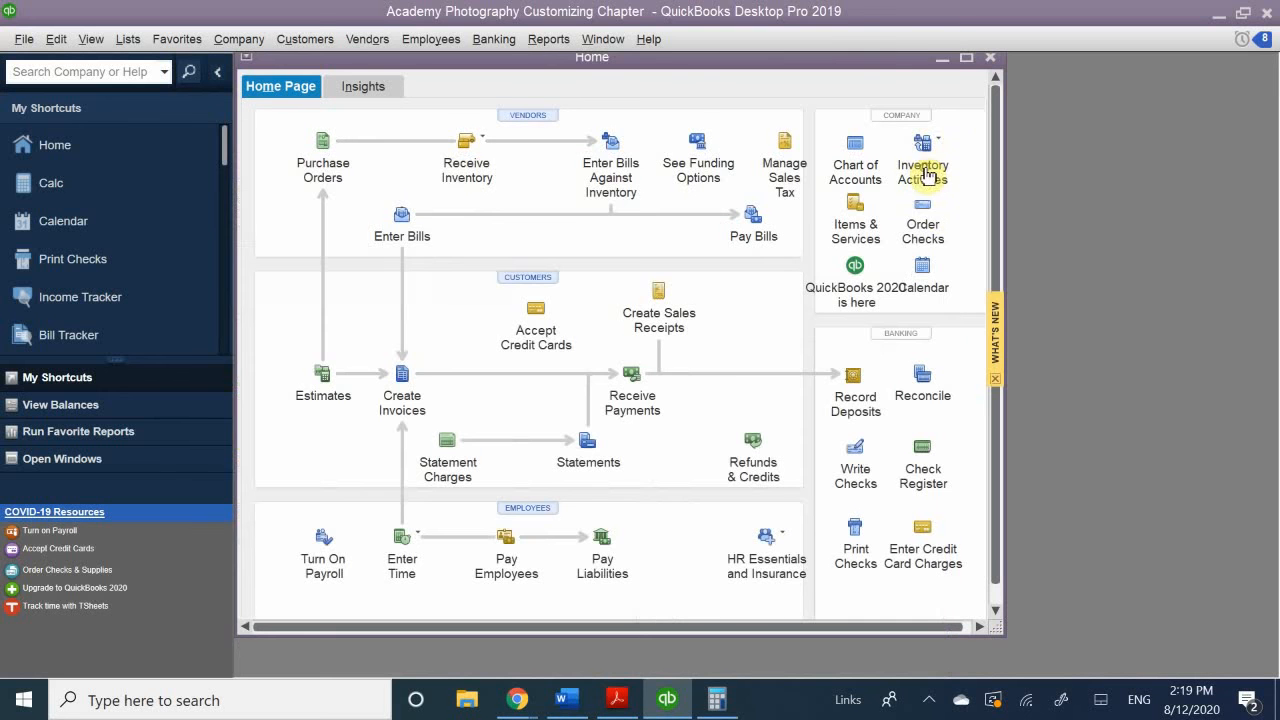
# Step: Close the Home window and look through the list of shortcuts
pyautogui.moveTo(880, 67); pyautogui.dragTo(763, 166)
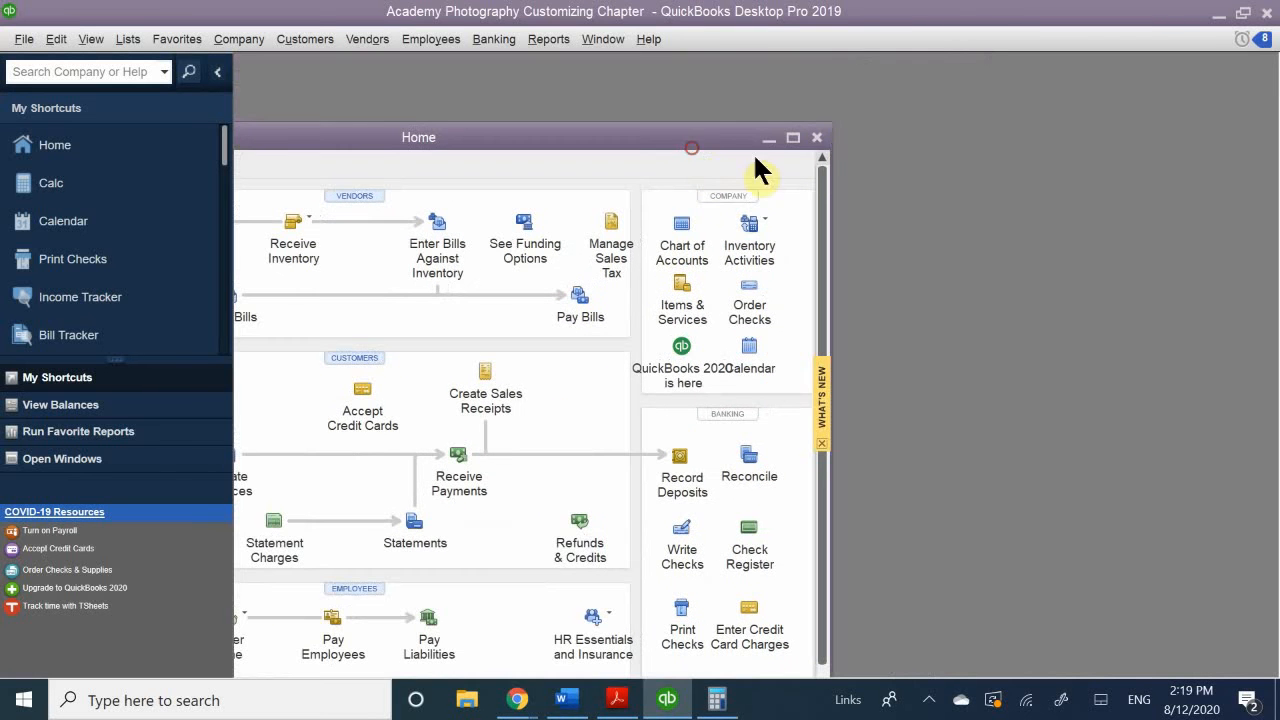
pyautogui.click(814, 139)
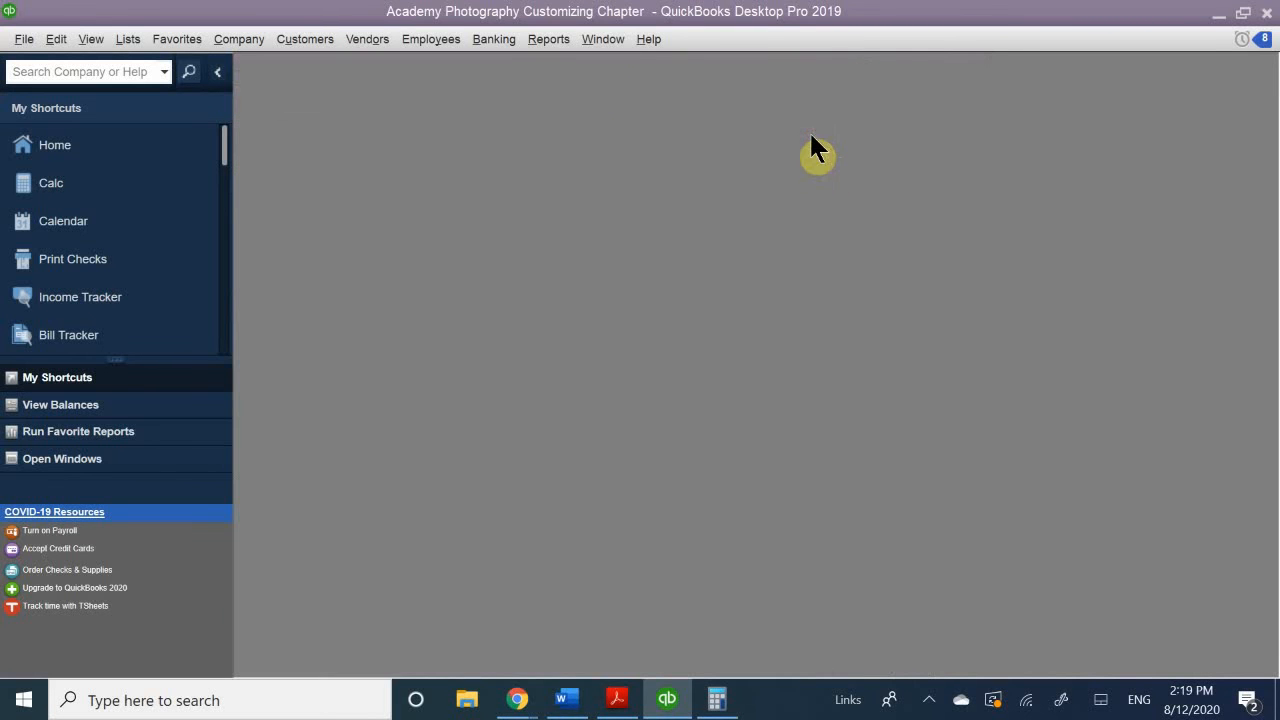
pyautogui.scroll(-5, 50, 260)
pyautogui.scroll(5, 43, 251)
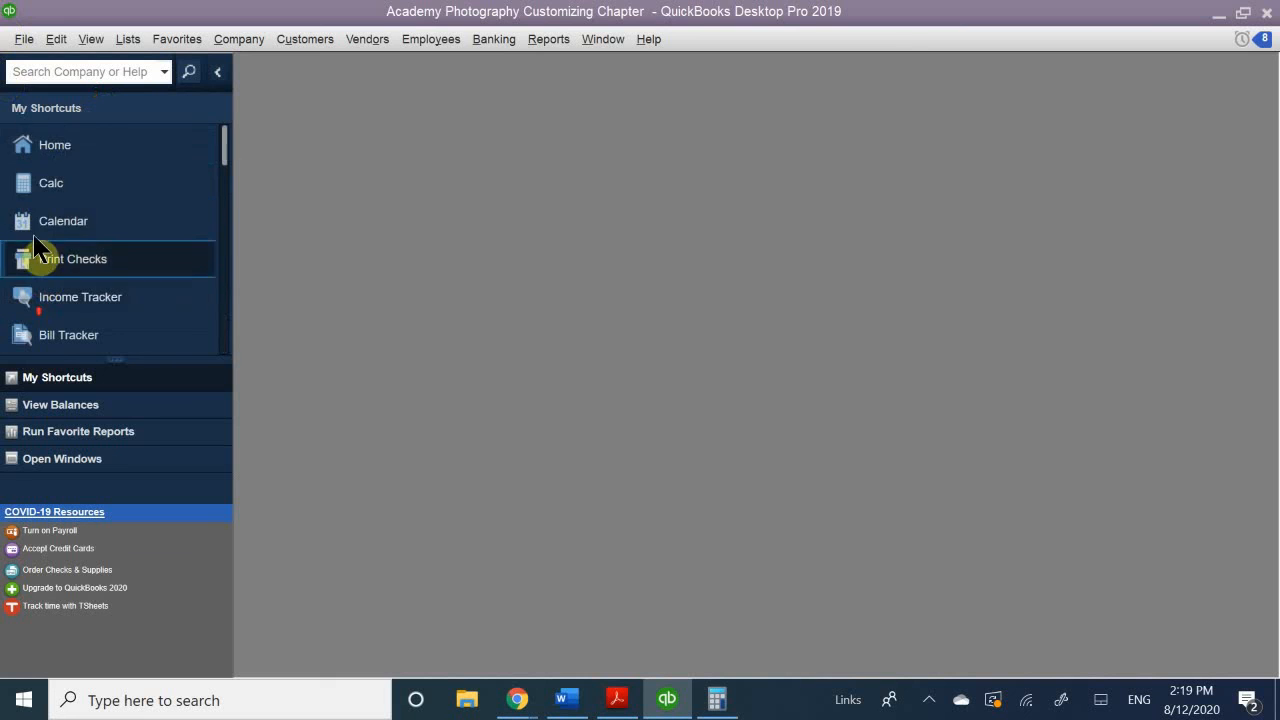
# Step: Open the Home page from its shortcut and maximize its window
pyautogui.click(58, 145)
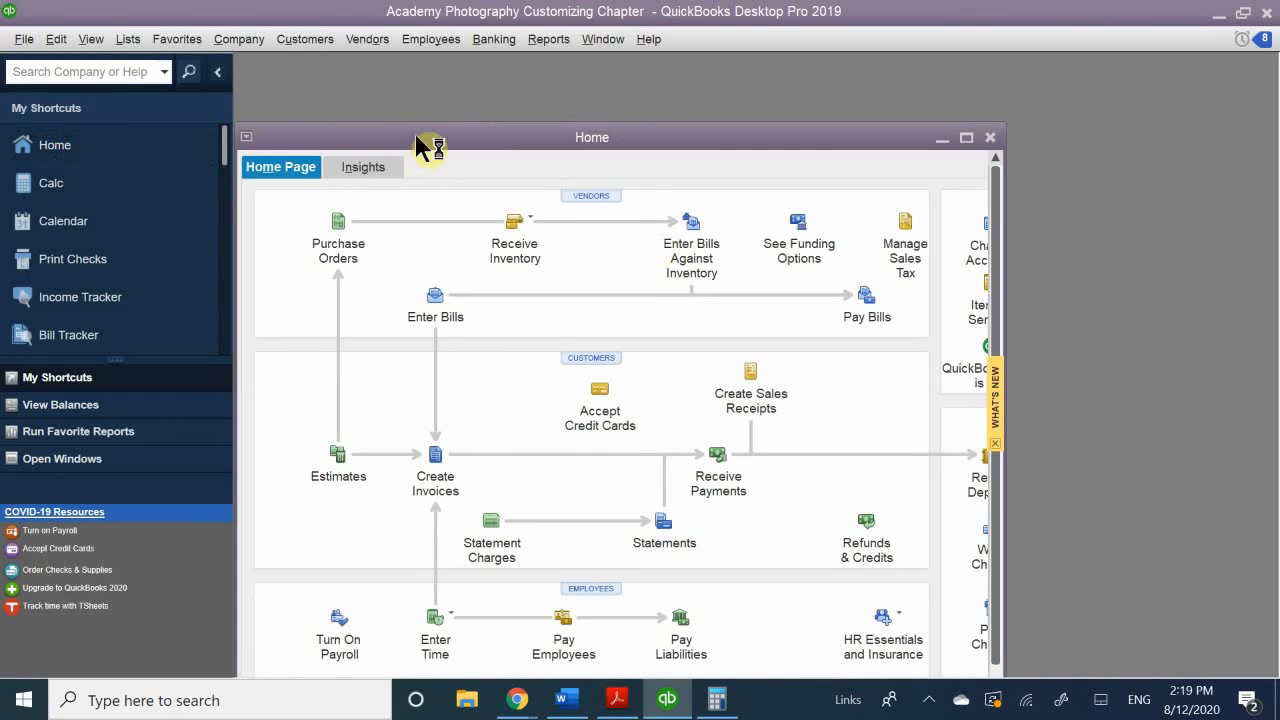
pyautogui.moveTo(425, 138); pyautogui.dragTo(576, 98)
pyautogui.moveTo(480, 88); pyautogui.dragTo(351, 60)
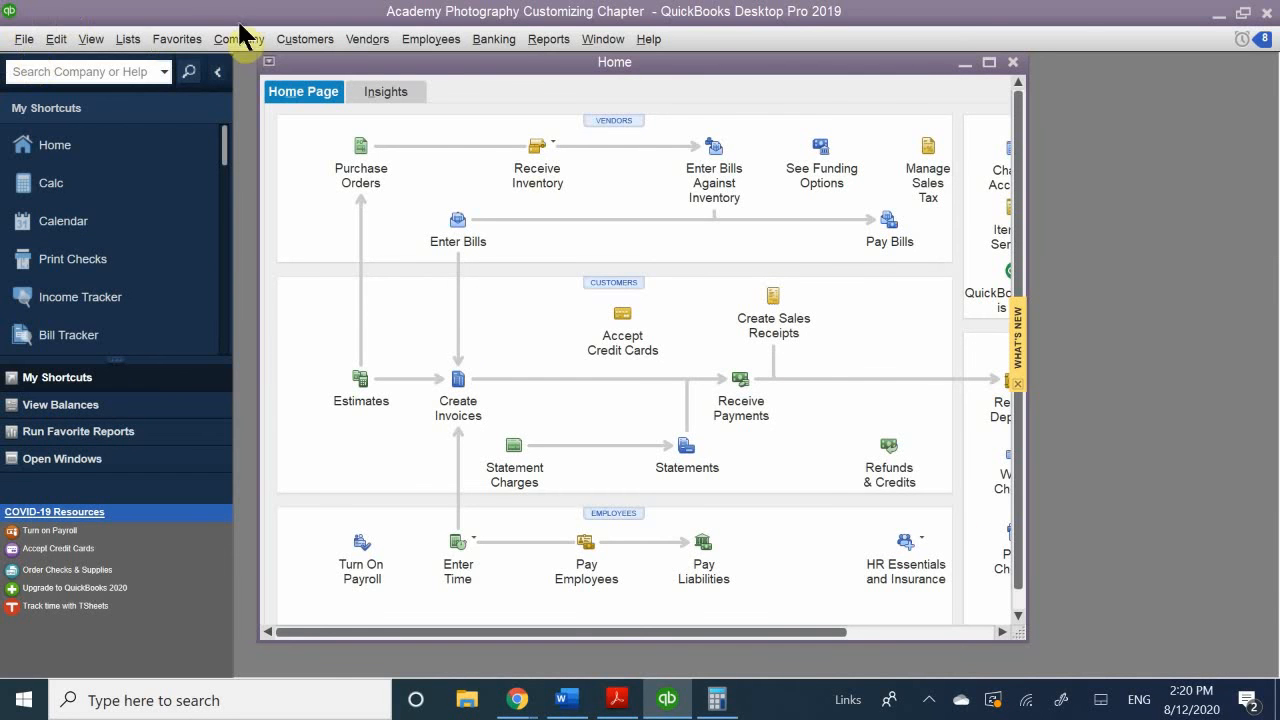
pyautogui.click(988, 64)
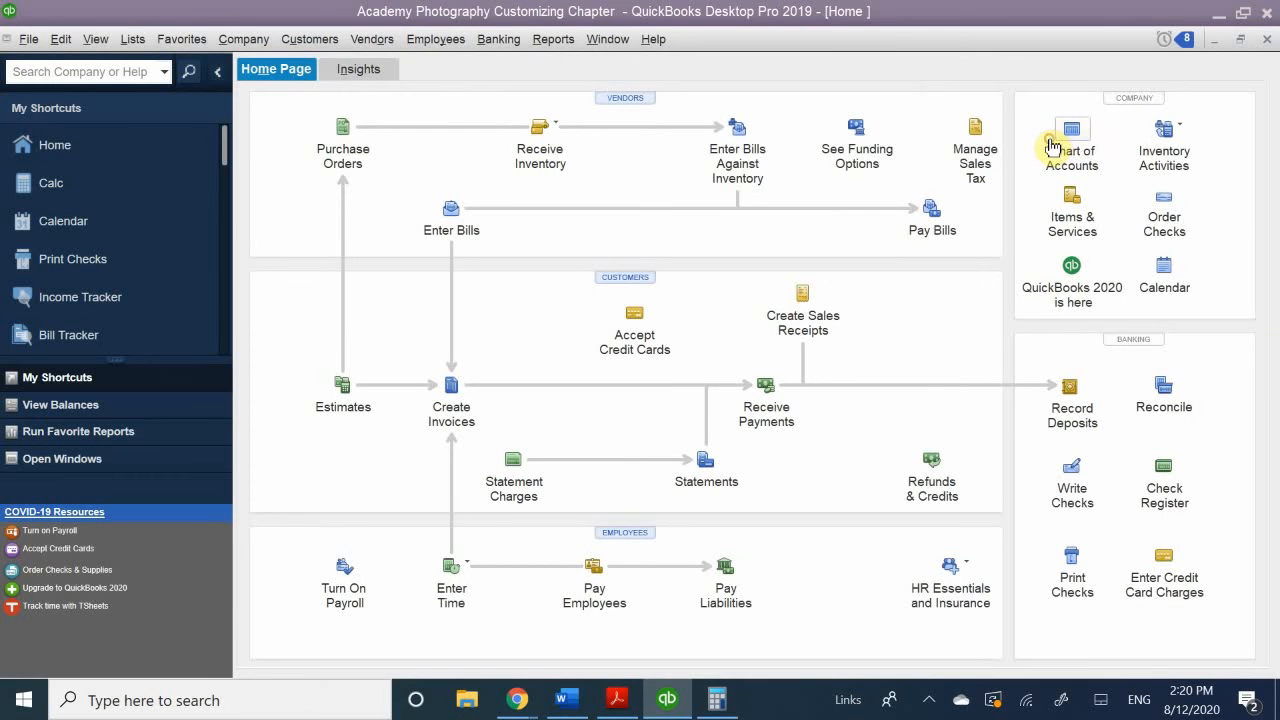
# Step: Open the Chart of Accounts from the Home page, examine the account names, types and balances, and close it
pyautogui.click(1048, 135)
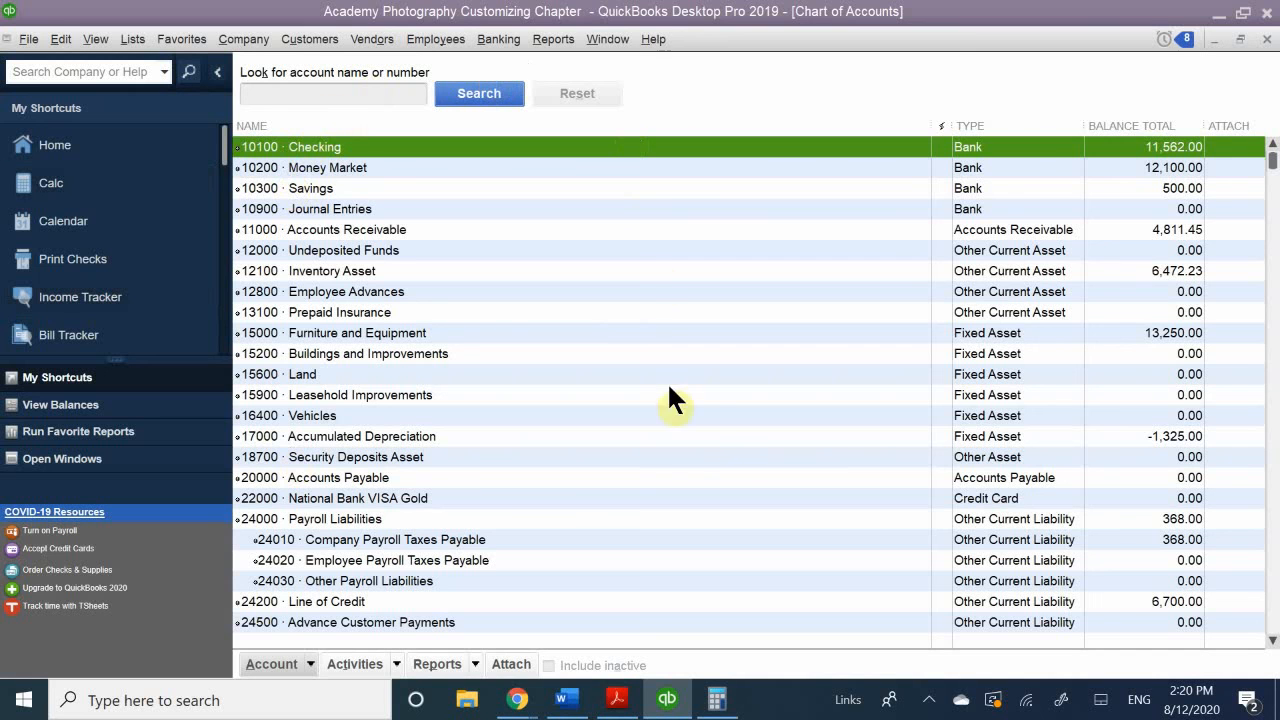
pyautogui.click(985, 170)
pyautogui.click(990, 229)
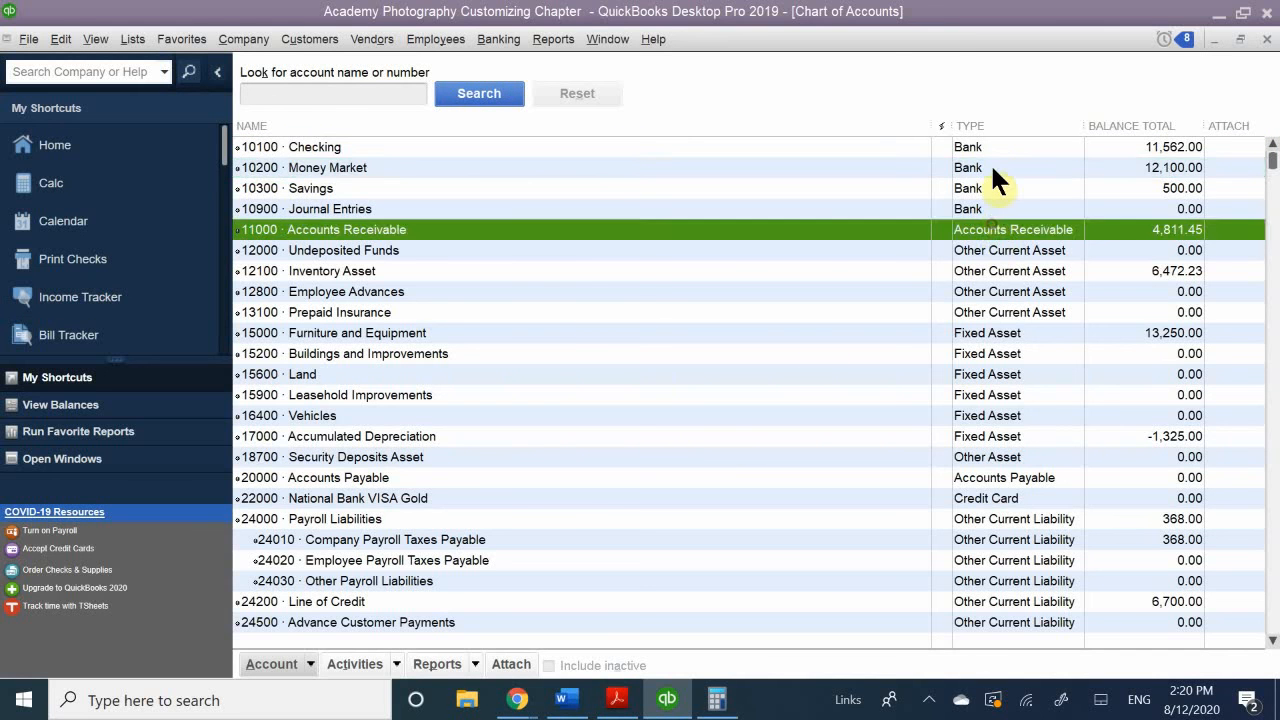
pyautogui.click(975, 168)
pyautogui.click(975, 208)
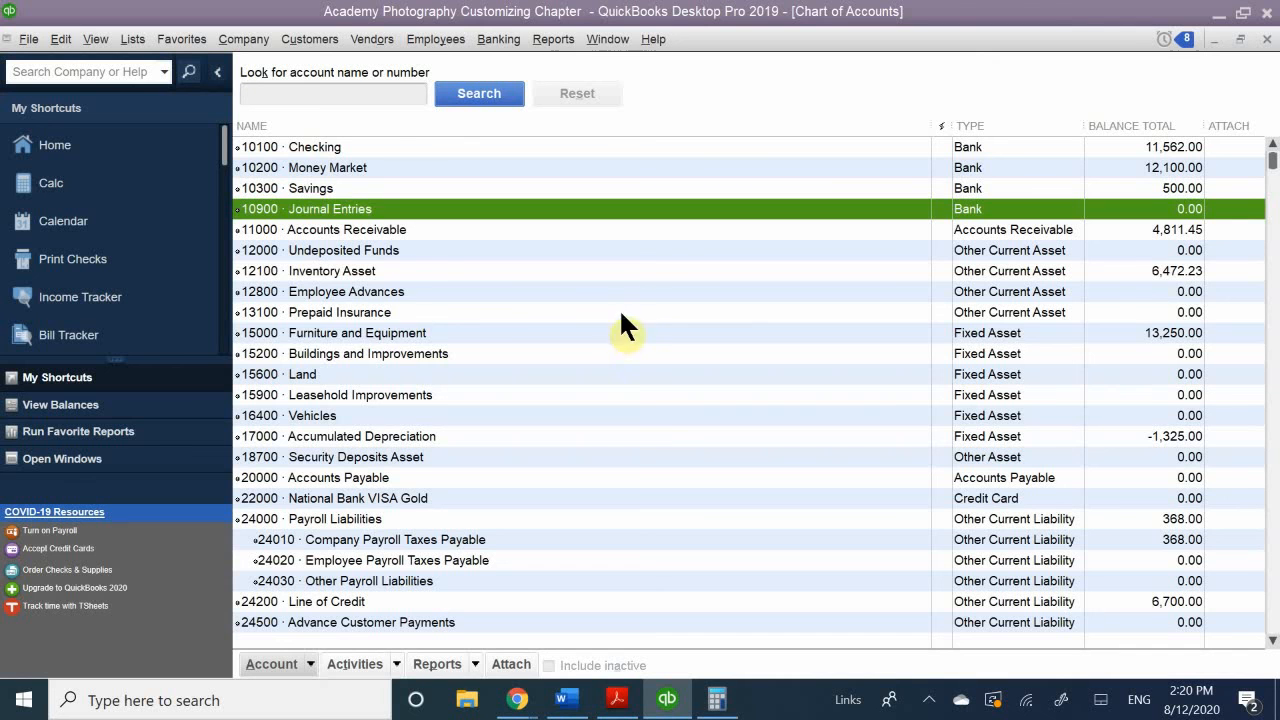
pyautogui.click(423, 336)
pyautogui.click(427, 269)
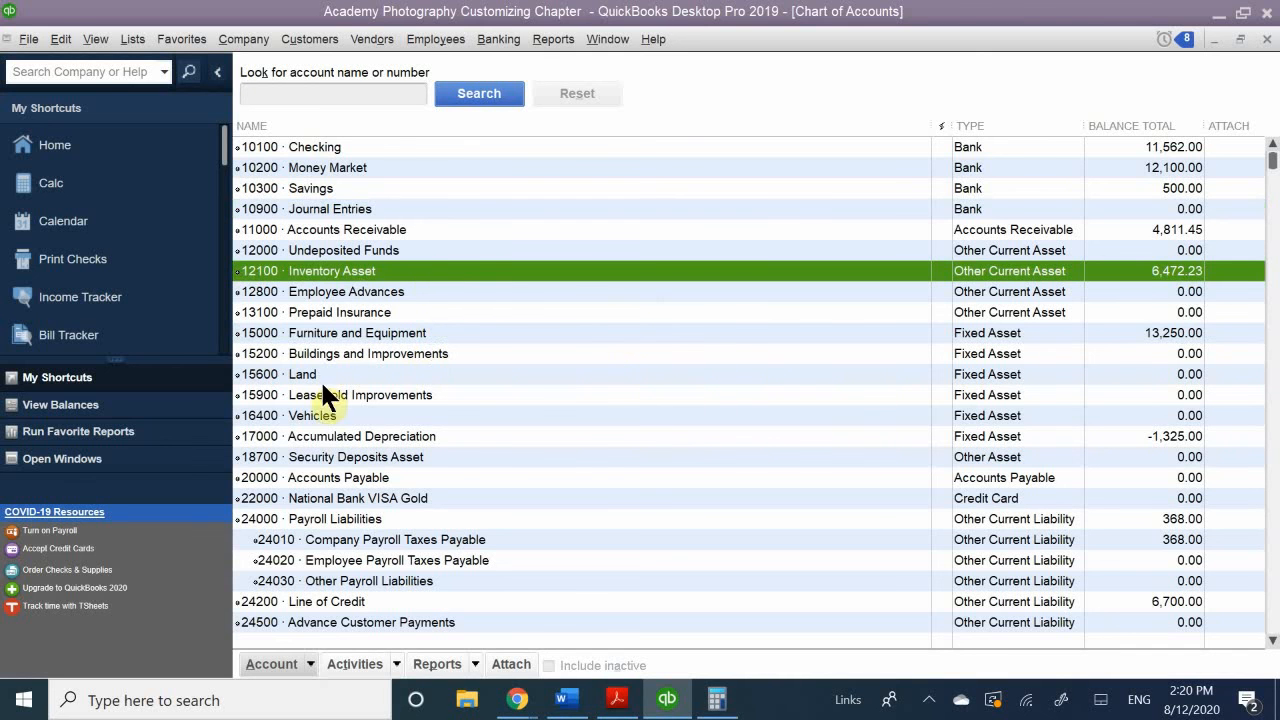
pyautogui.click(490, 229)
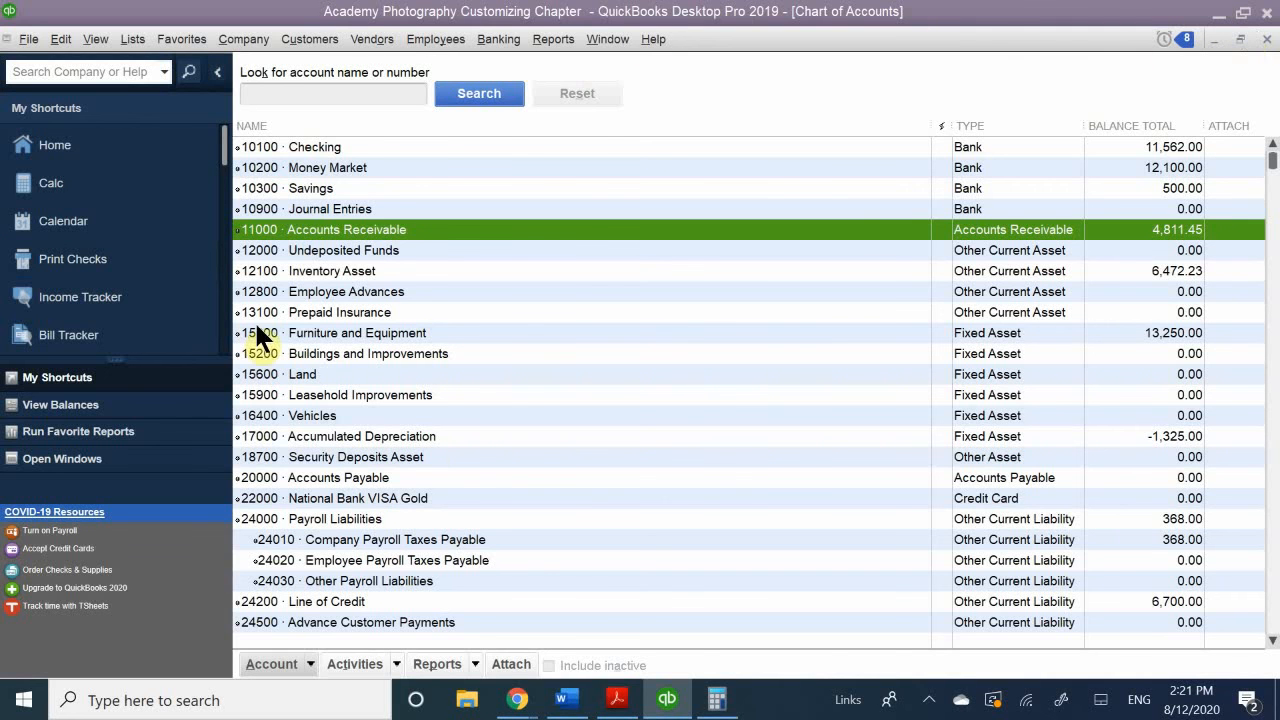
pyautogui.scroll(-15, 551, 500)
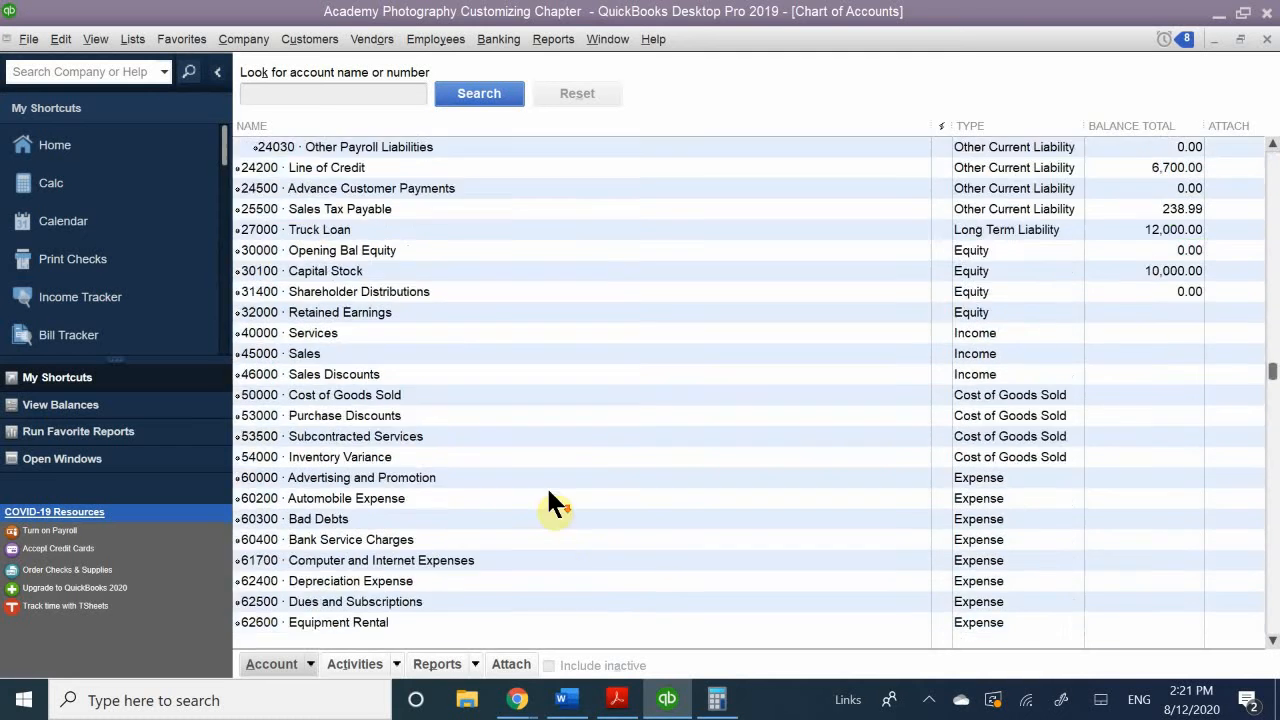
pyautogui.scroll(15, 500, 404)
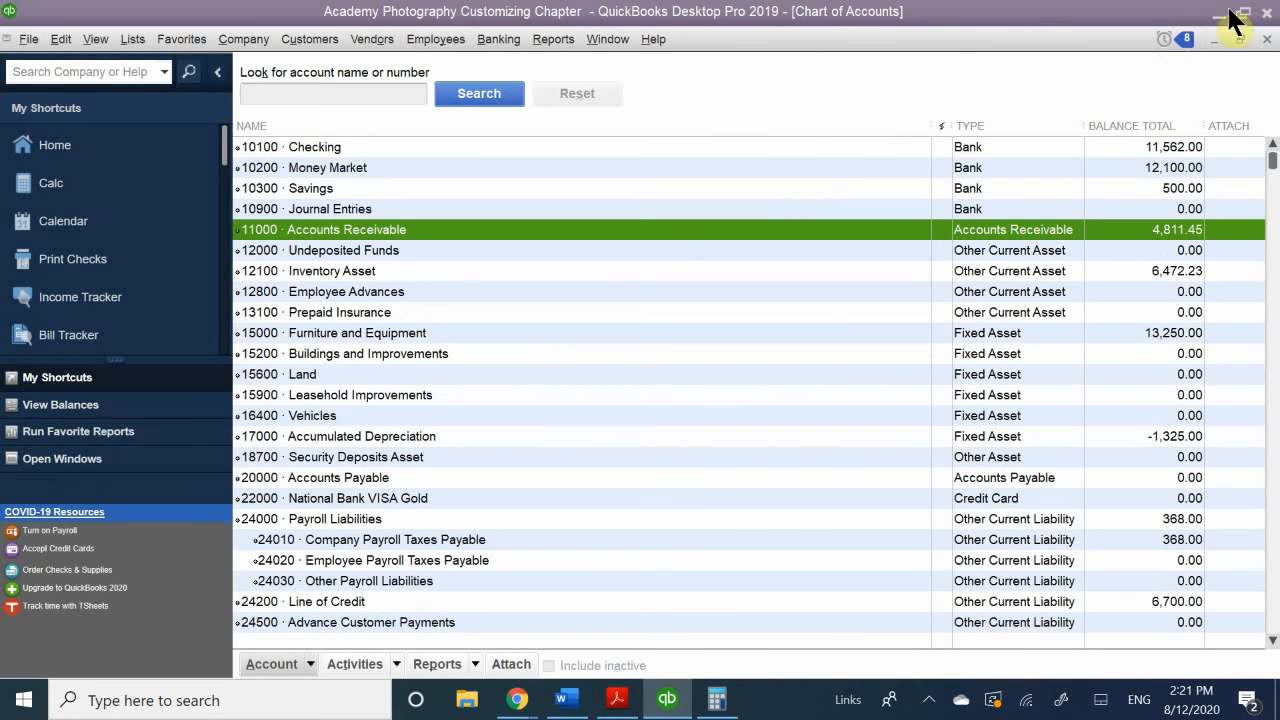
pyautogui.click(1264, 40)
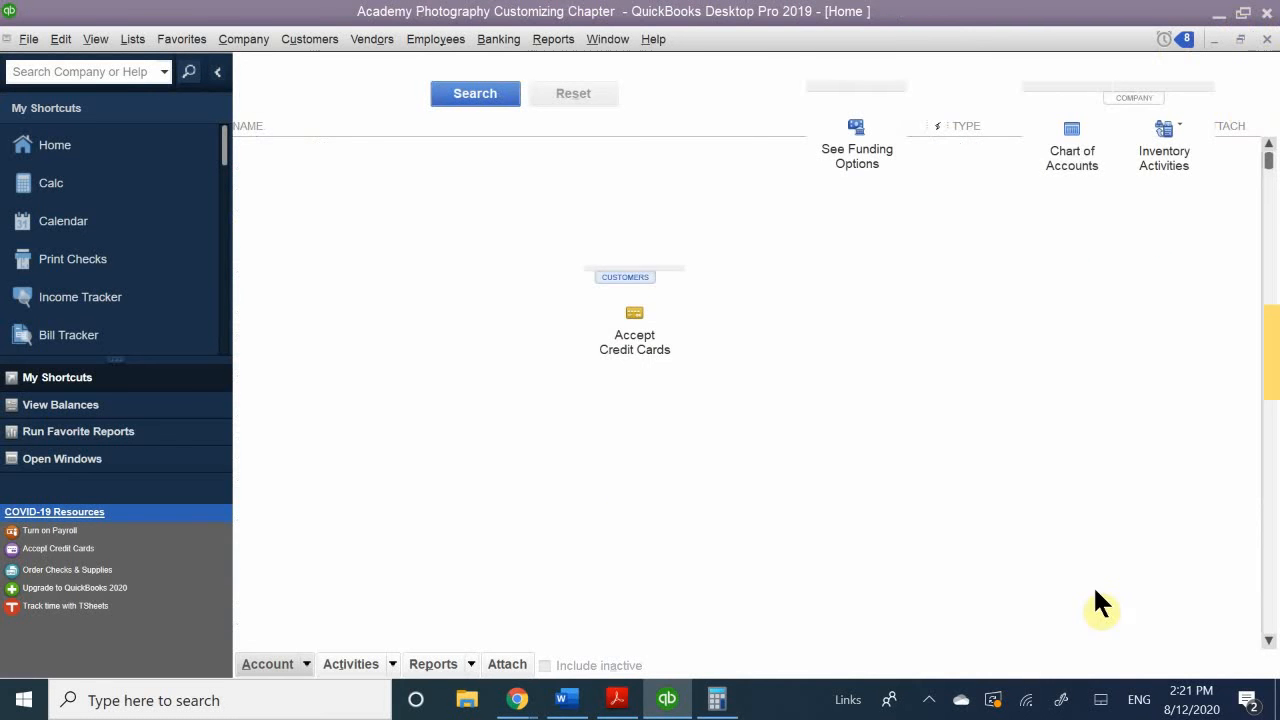
# Step: Open the Item List and look over its items and the commands available for them
pyautogui.click(96, 58)
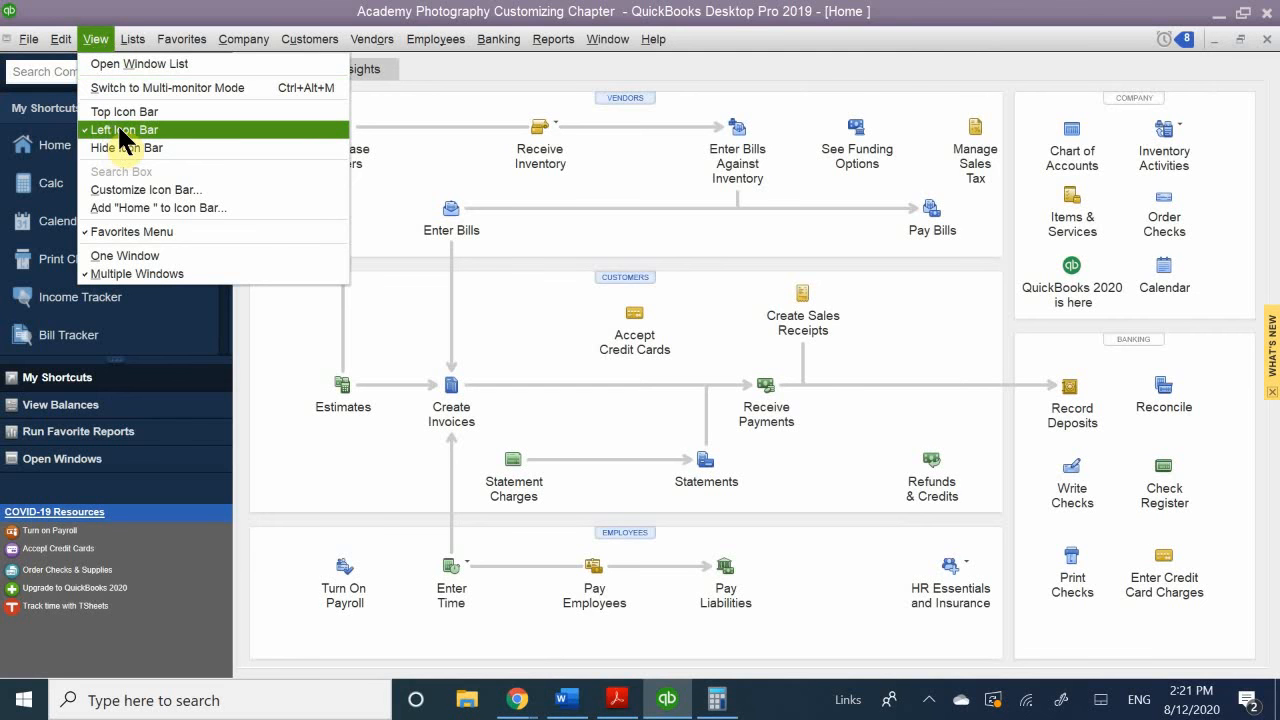
pyautogui.moveTo(133, 45)
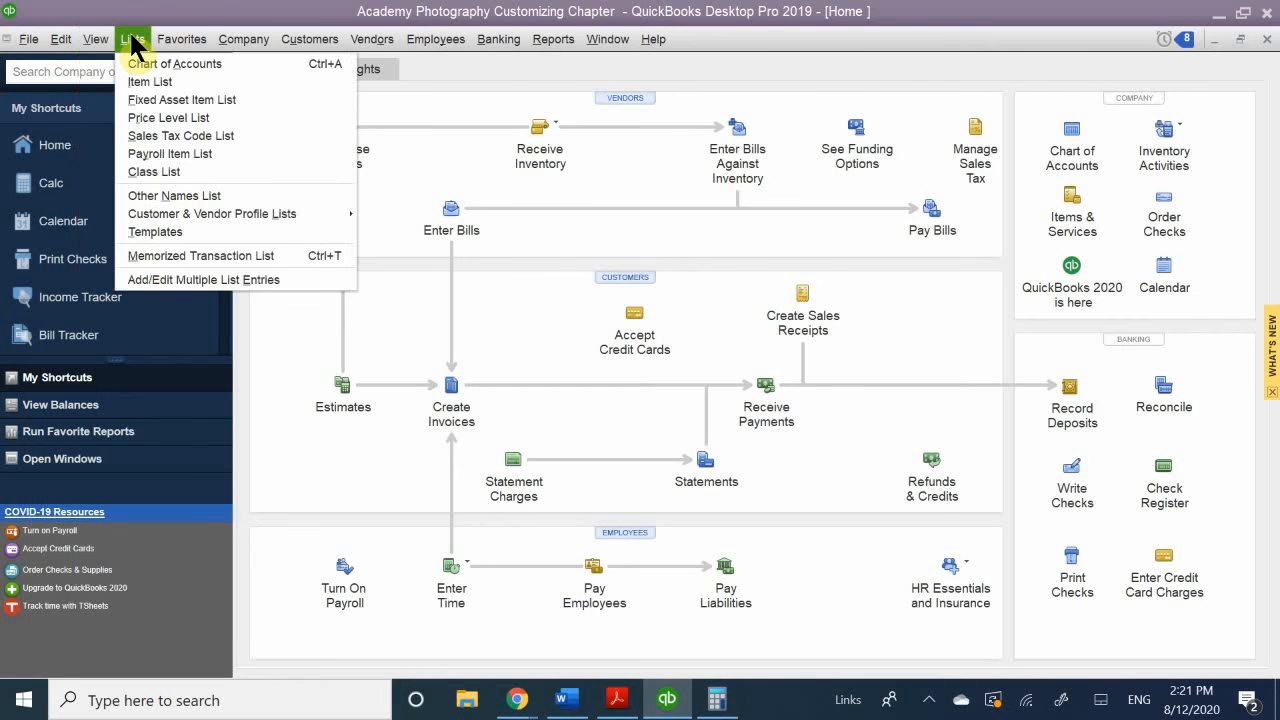
pyautogui.click(135, 81)
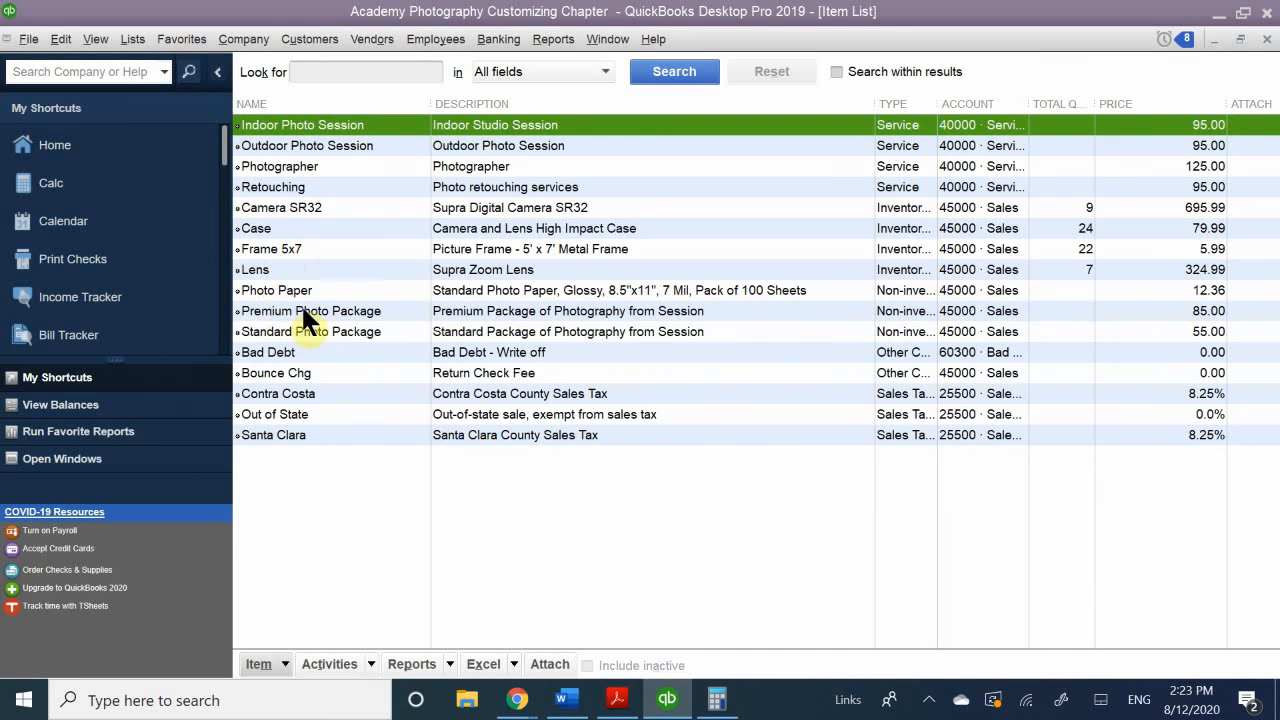
pyautogui.click(330, 187)
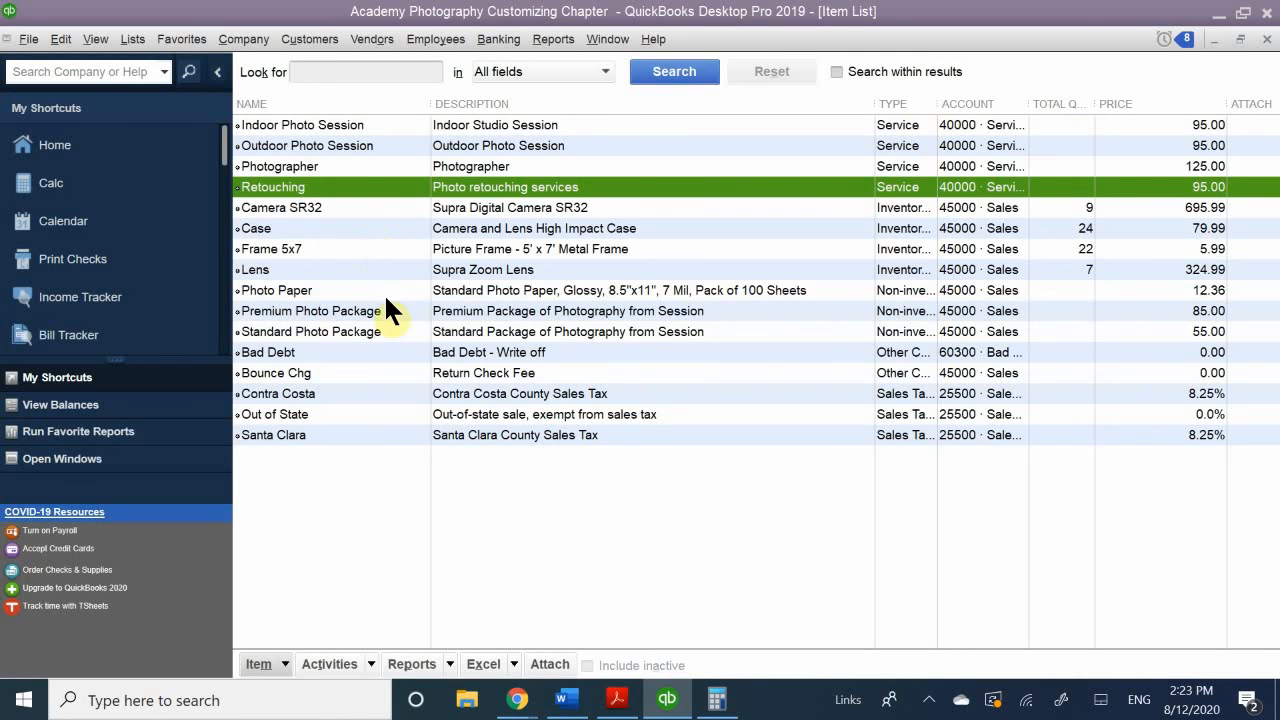
pyautogui.click(417, 470)
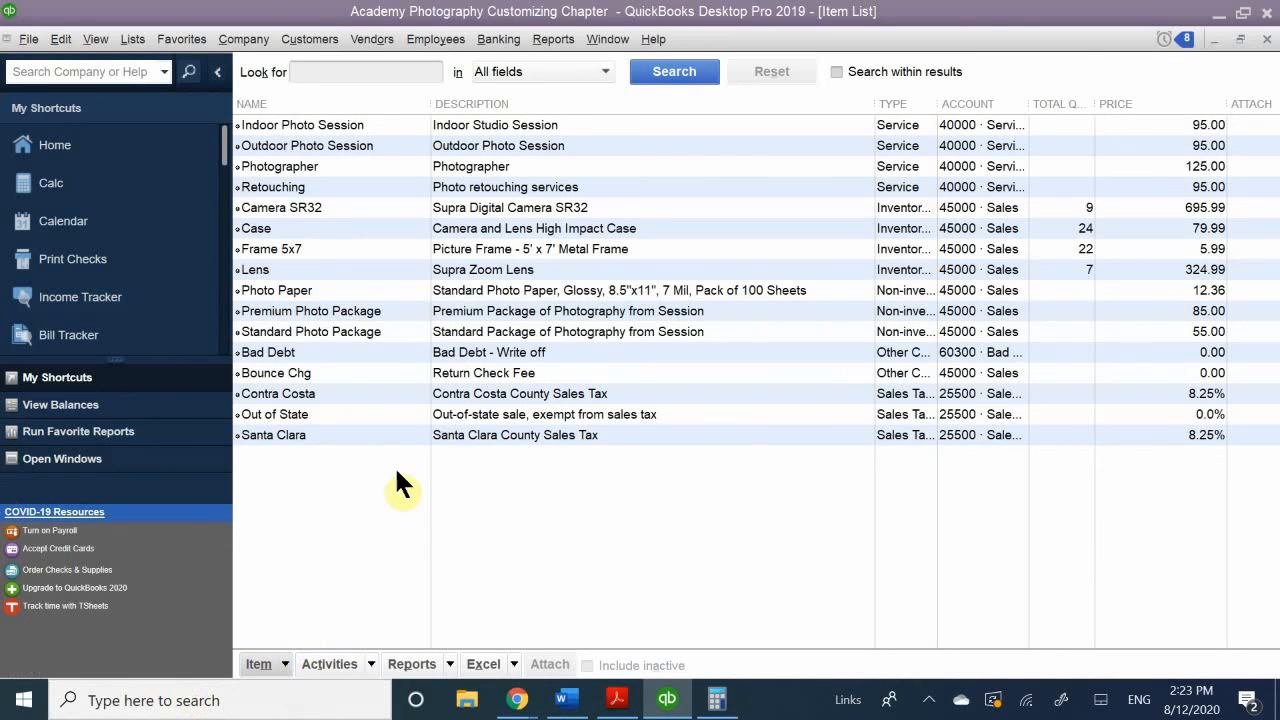
pyautogui.rightClick(327, 464)
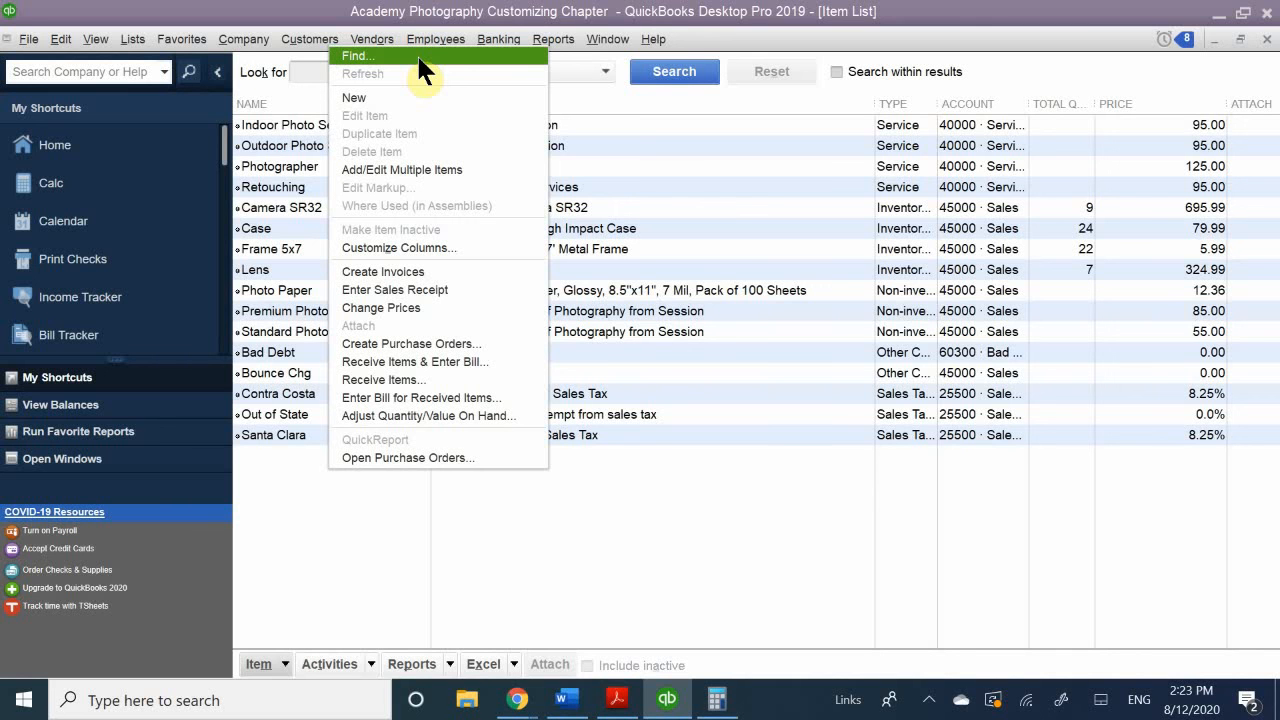
# Step: Start a new item in the Item List and keep its type as Service
pyautogui.click(284, 666)
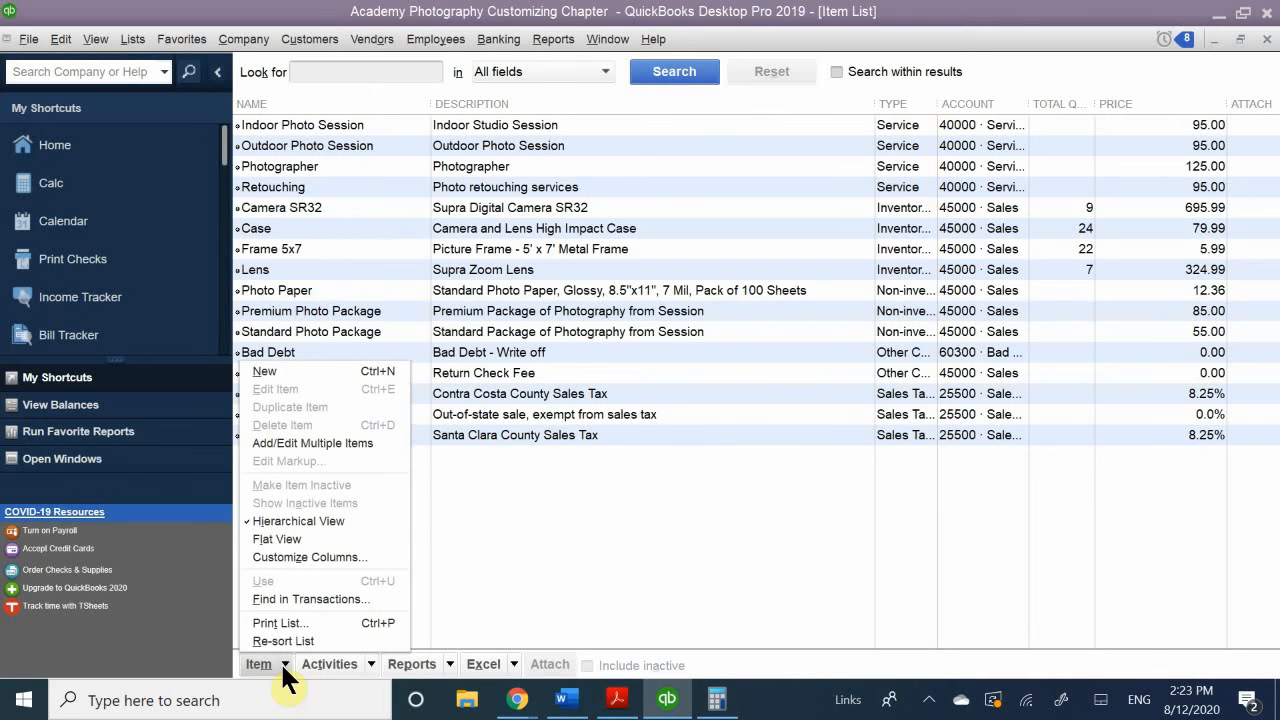
pyautogui.click(332, 371)
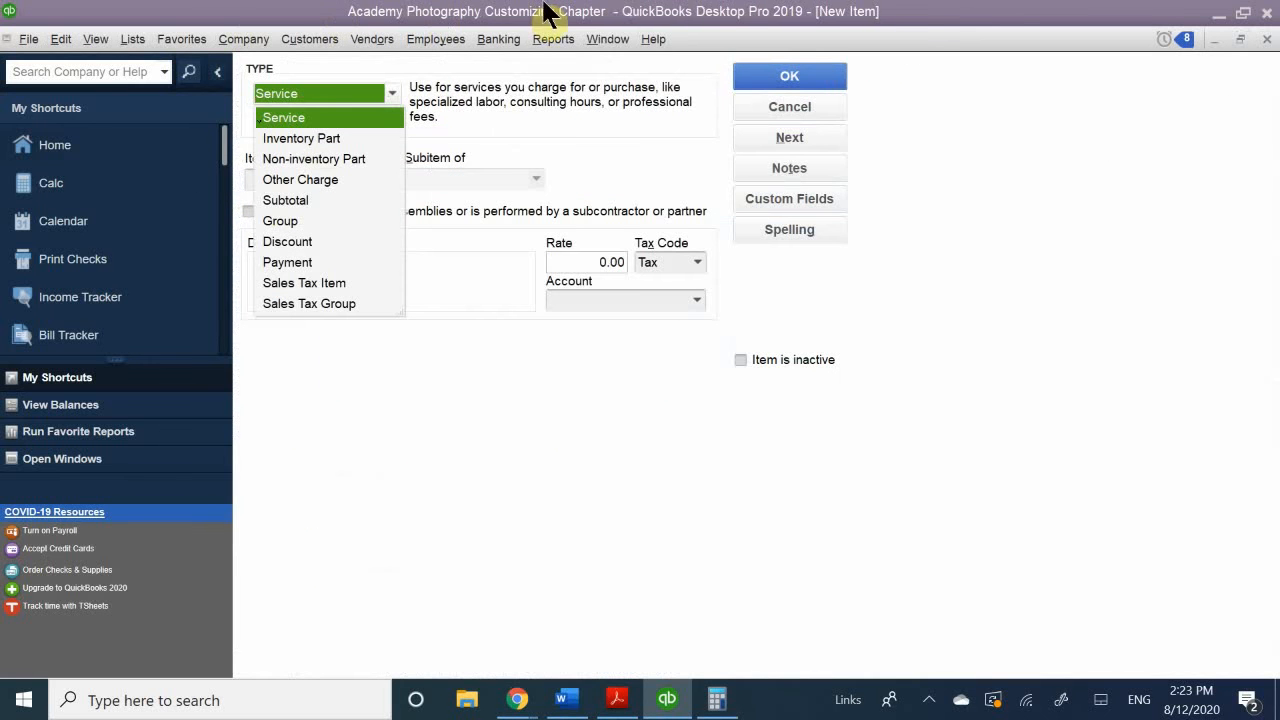
pyautogui.click(368, 42)
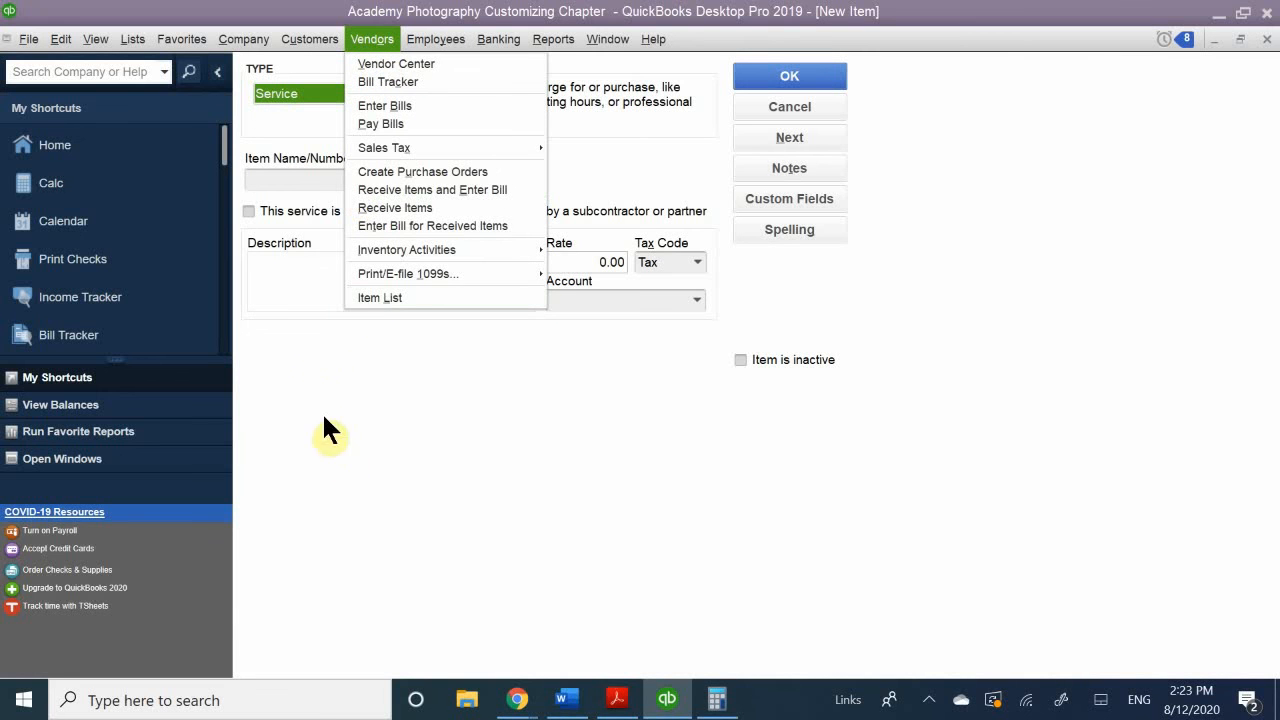
pyautogui.click(304, 370)
pyautogui.click(356, 90)
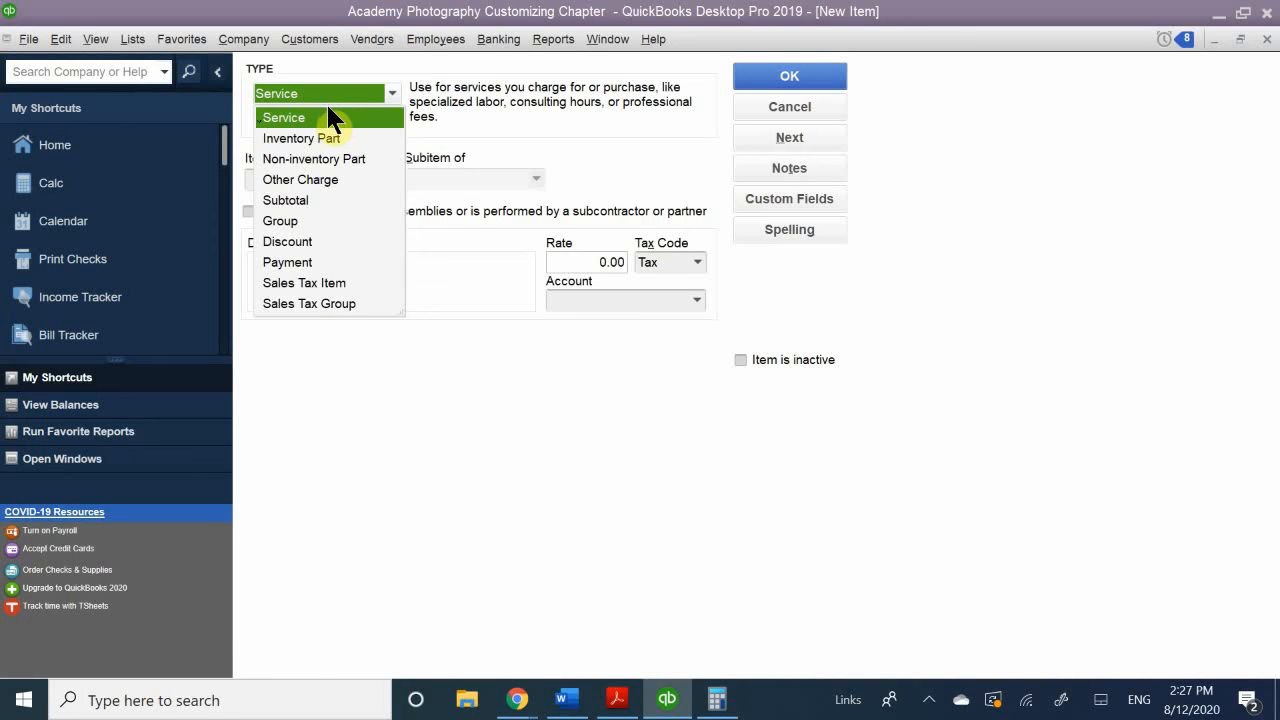
pyautogui.click(326, 102)
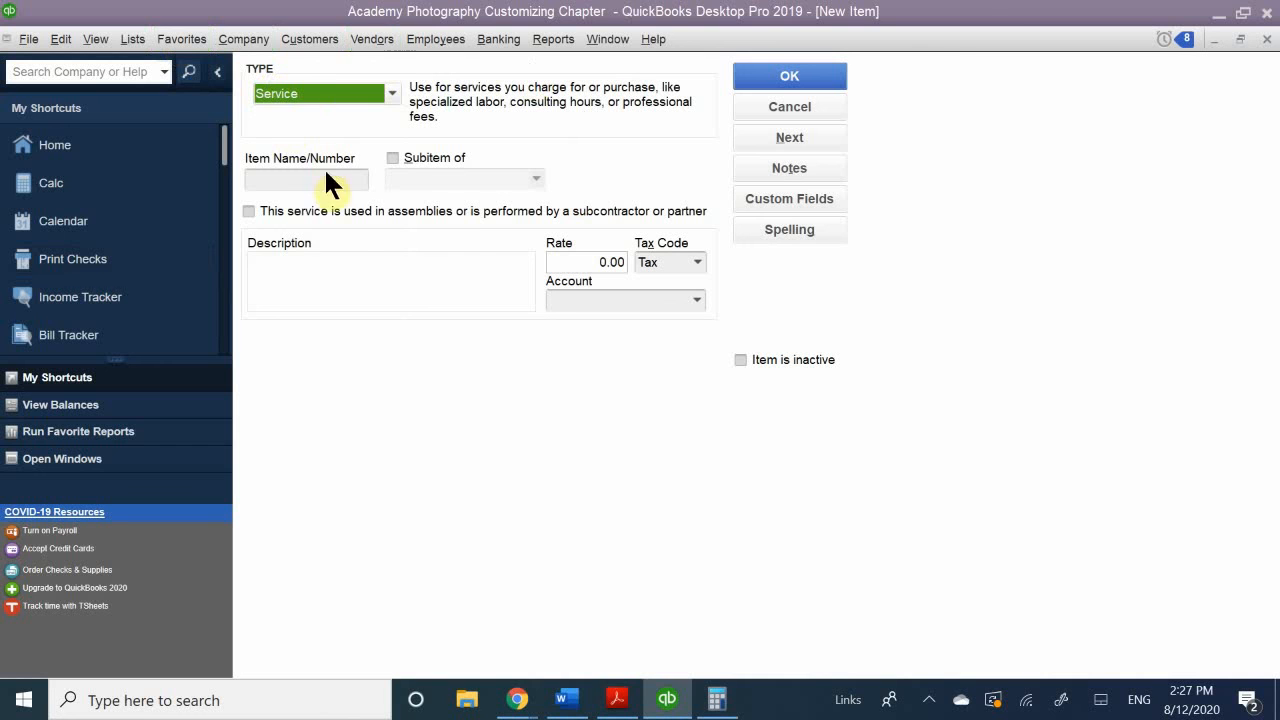
# Step: Name the new service item Outdoor Photo Session
pyautogui.click(286, 179)
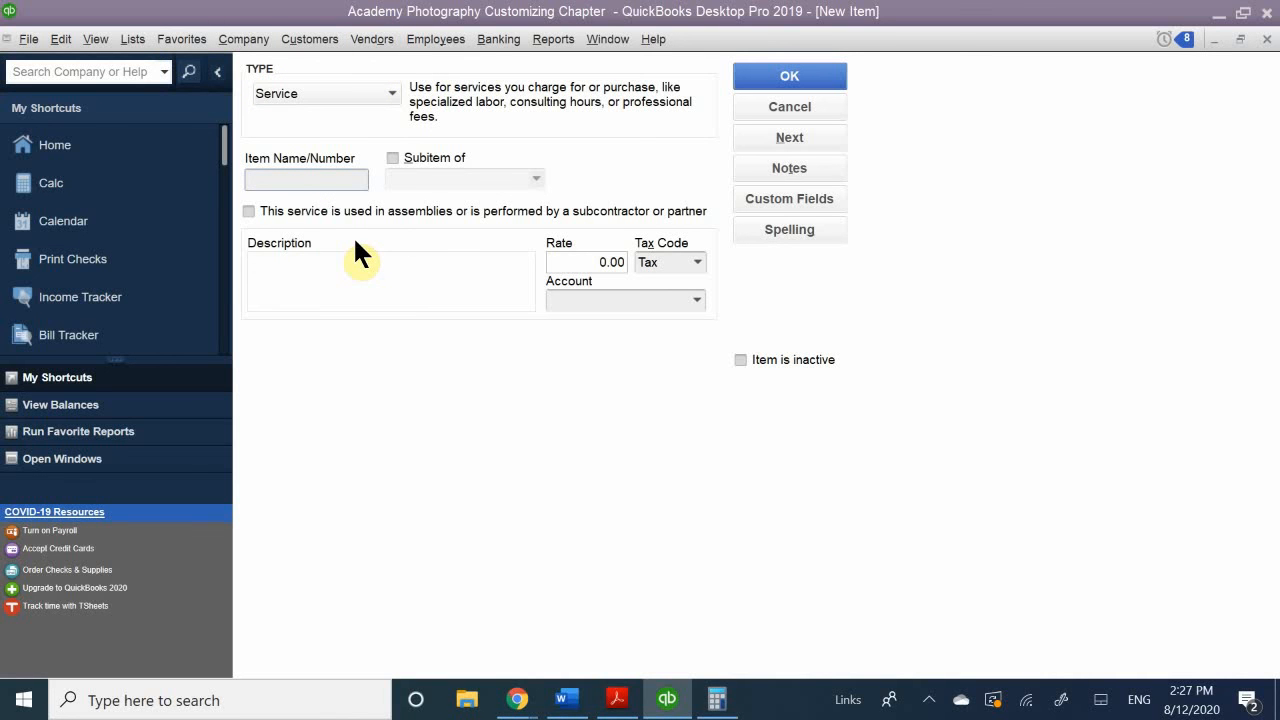
pyautogui.write('Out')
pyautogui.write('doo')
pyautogui.write('r Session')
pyautogui.press('BackSpace')
pyautogui.press('BackSpace')
pyautogui.press('BackSpace')
pyautogui.press('BackSpace')
pyautogui.press('BackSpace')
pyautogui.press('BackSpace')
pyautogui.press('BackSpace')
pyautogui.write('Photo Session')
# Step: Set the item's rate to 98.00, tax code to SRV and account to 40000 · Services, and try to save it
pyautogui.click(572, 262)
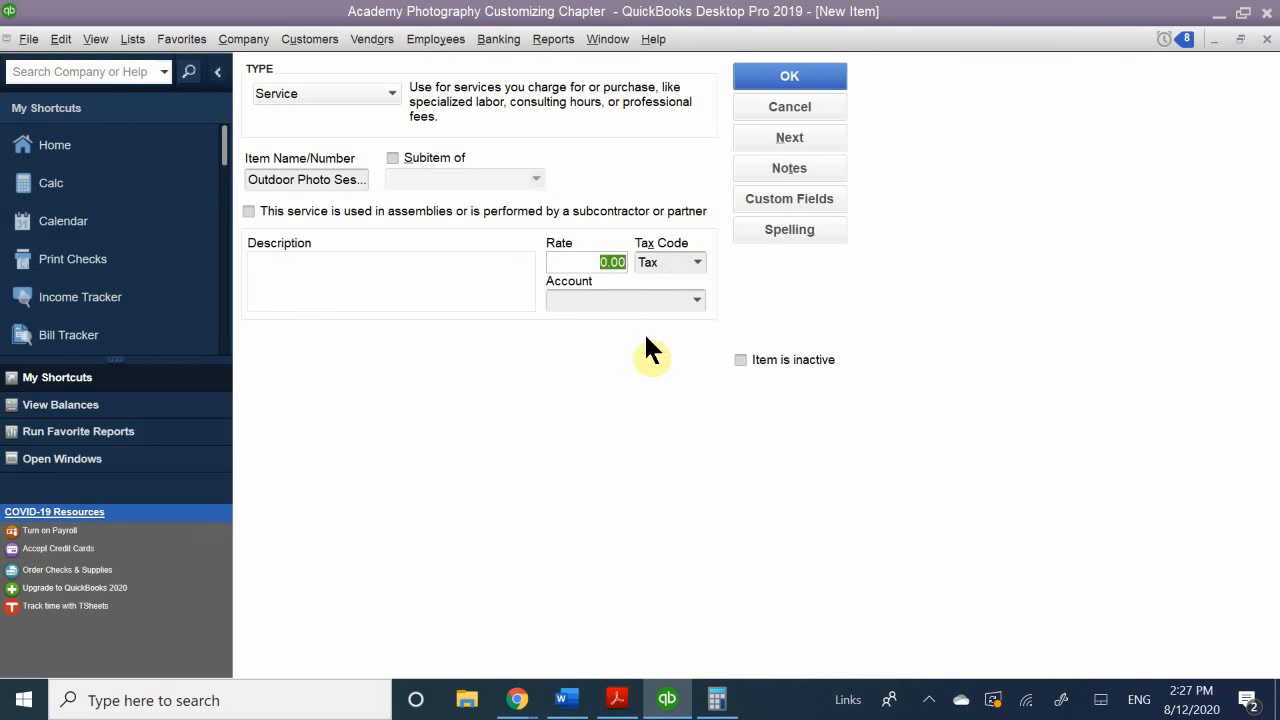
pyautogui.write('98.00')
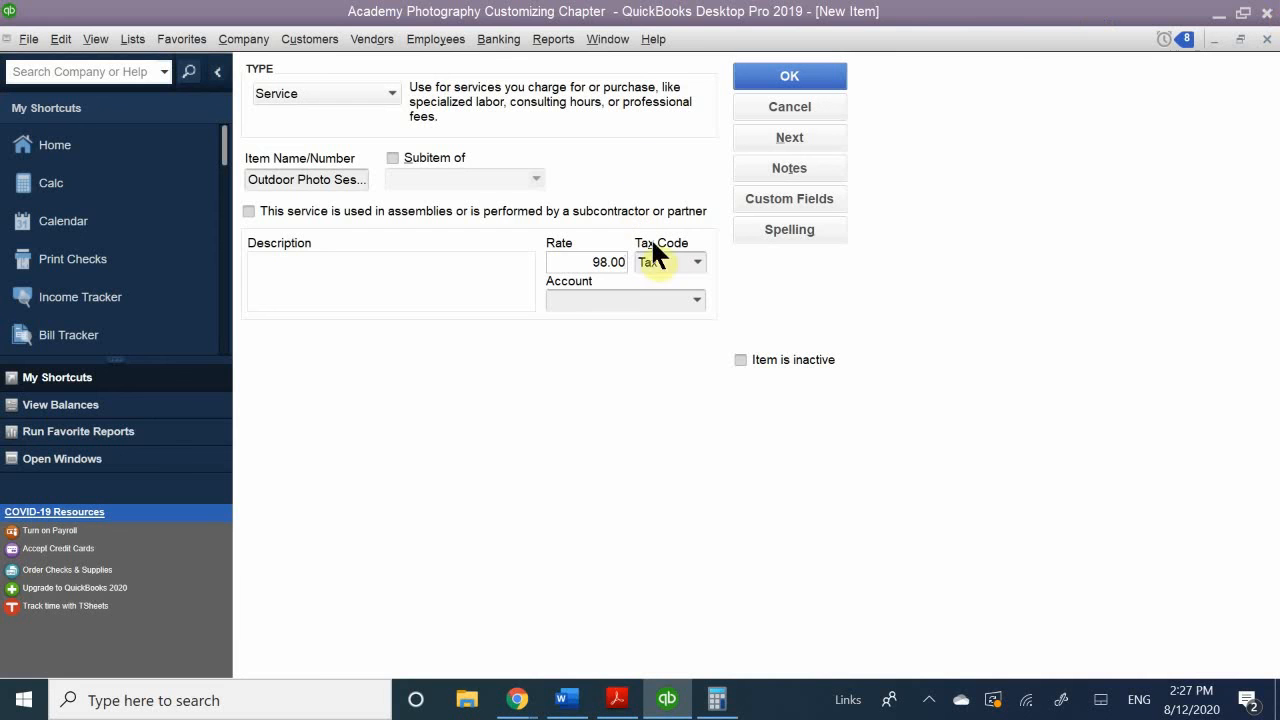
pyautogui.click(697, 260)
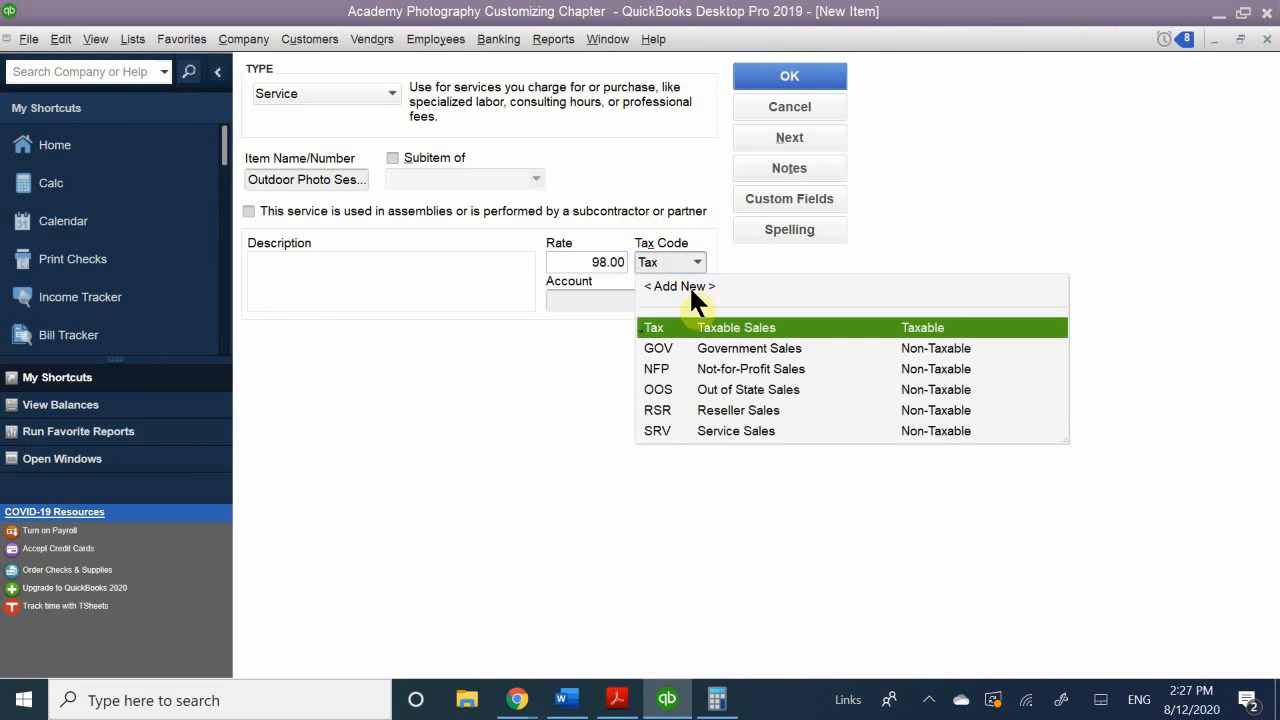
pyautogui.click(674, 431)
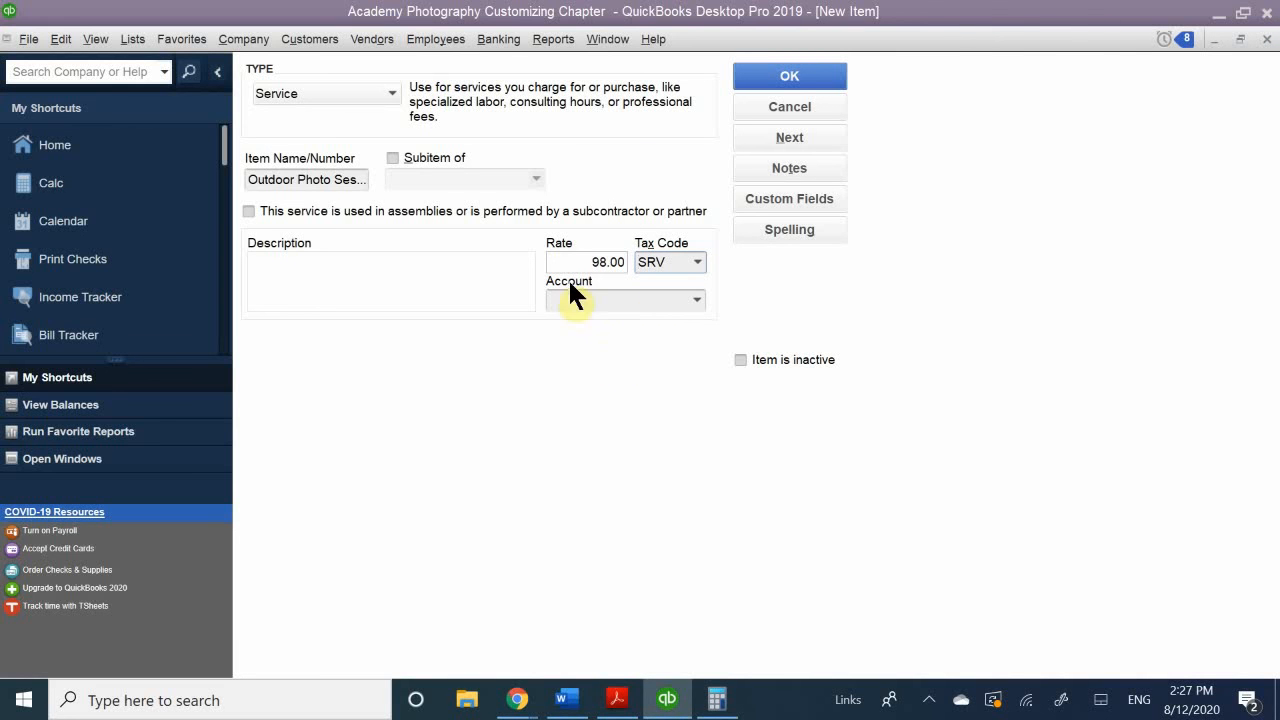
pyautogui.click(629, 305)
pyautogui.write('Services')
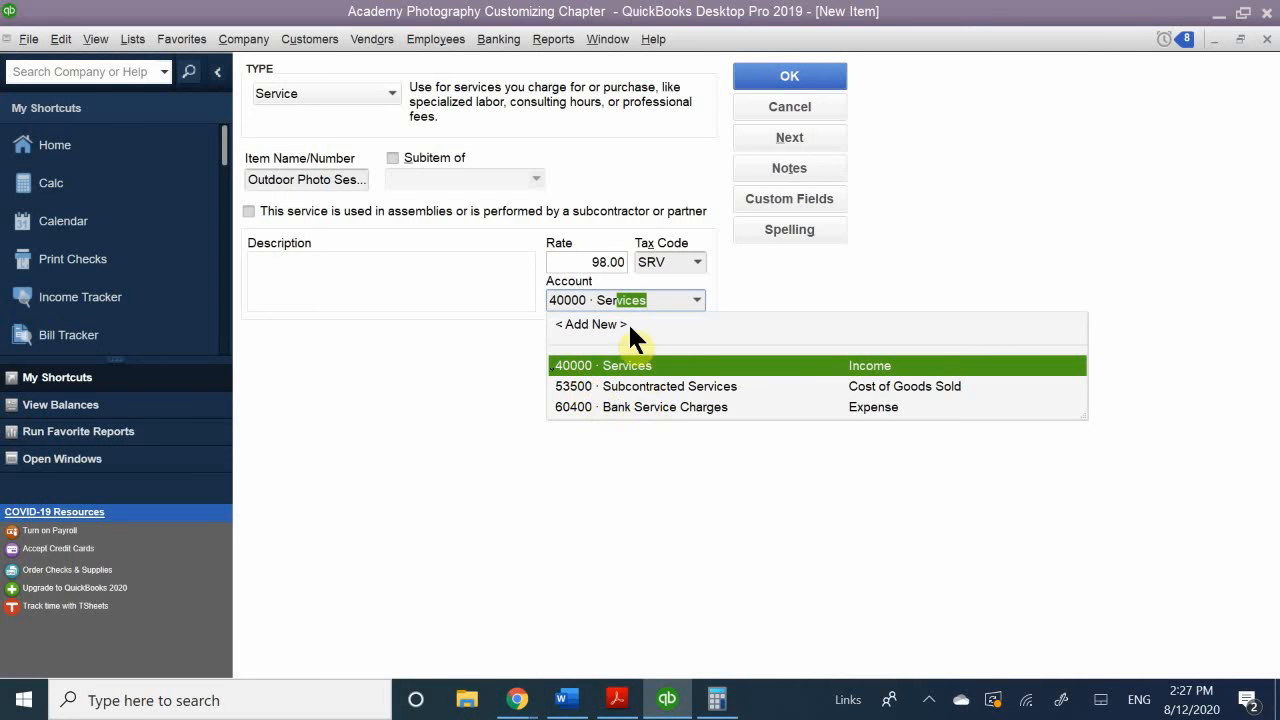
pyautogui.click(682, 366)
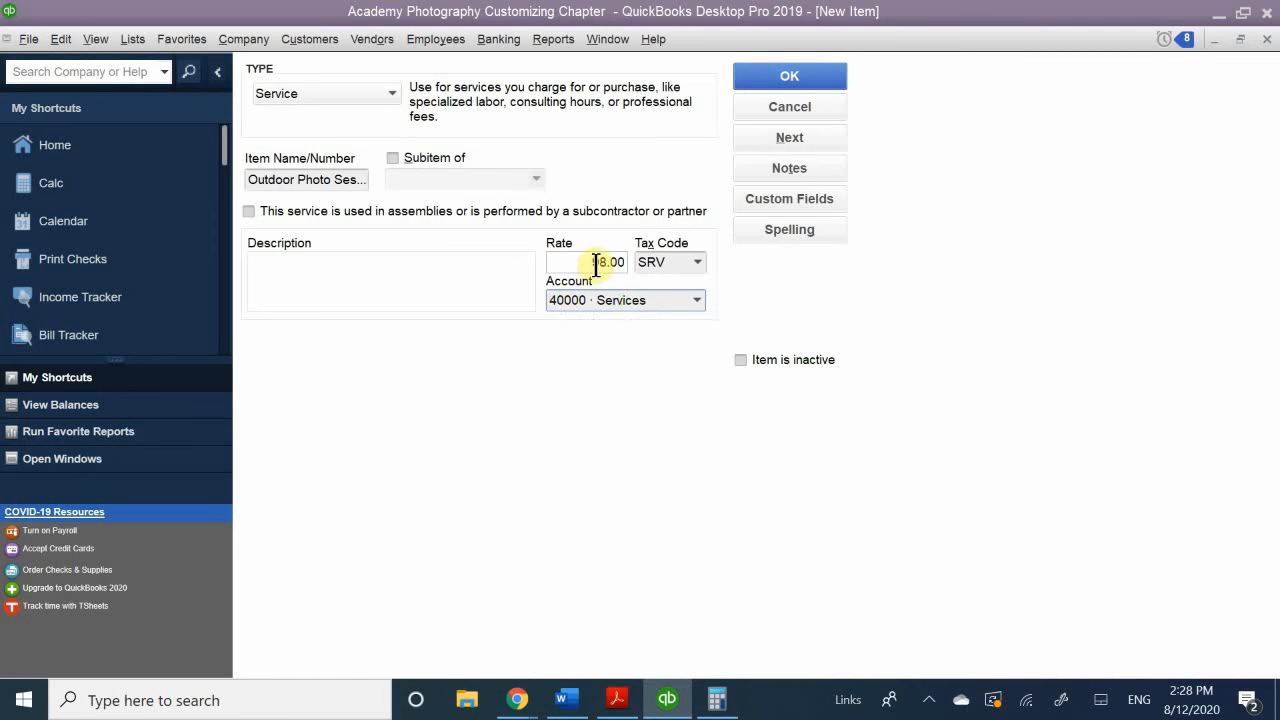
pyautogui.click(776, 76)
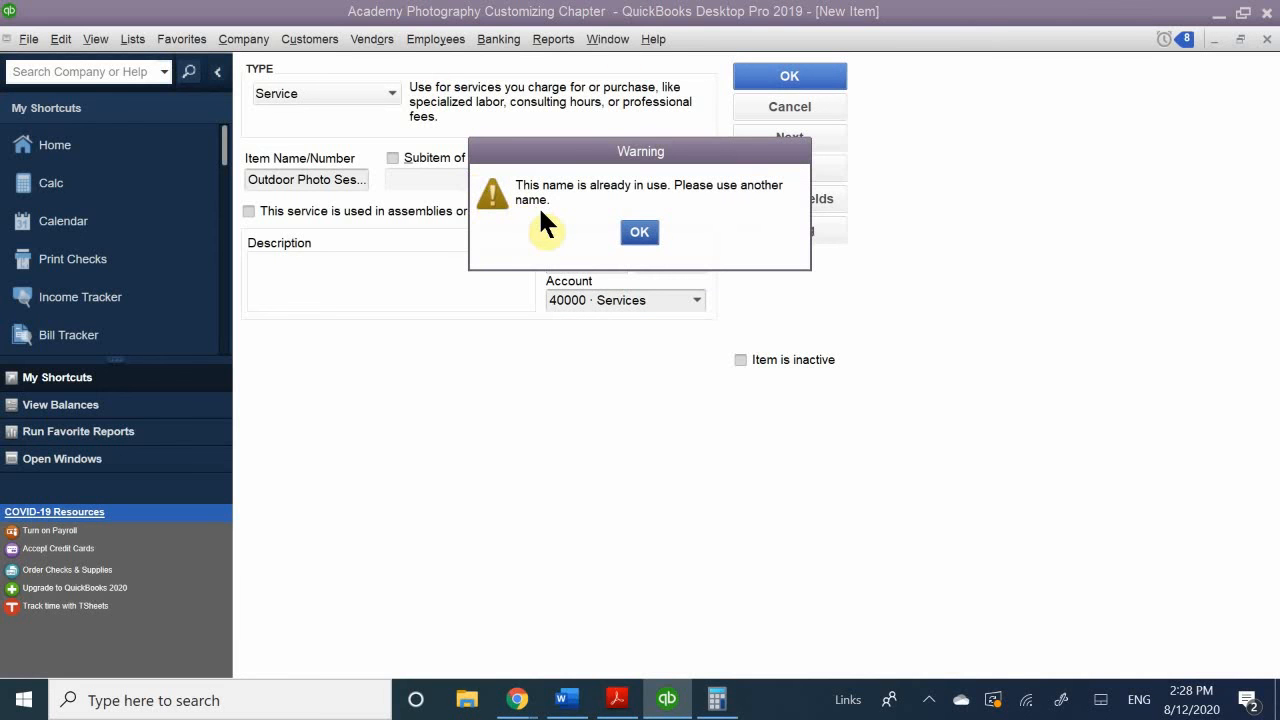
pyautogui.click(637, 233)
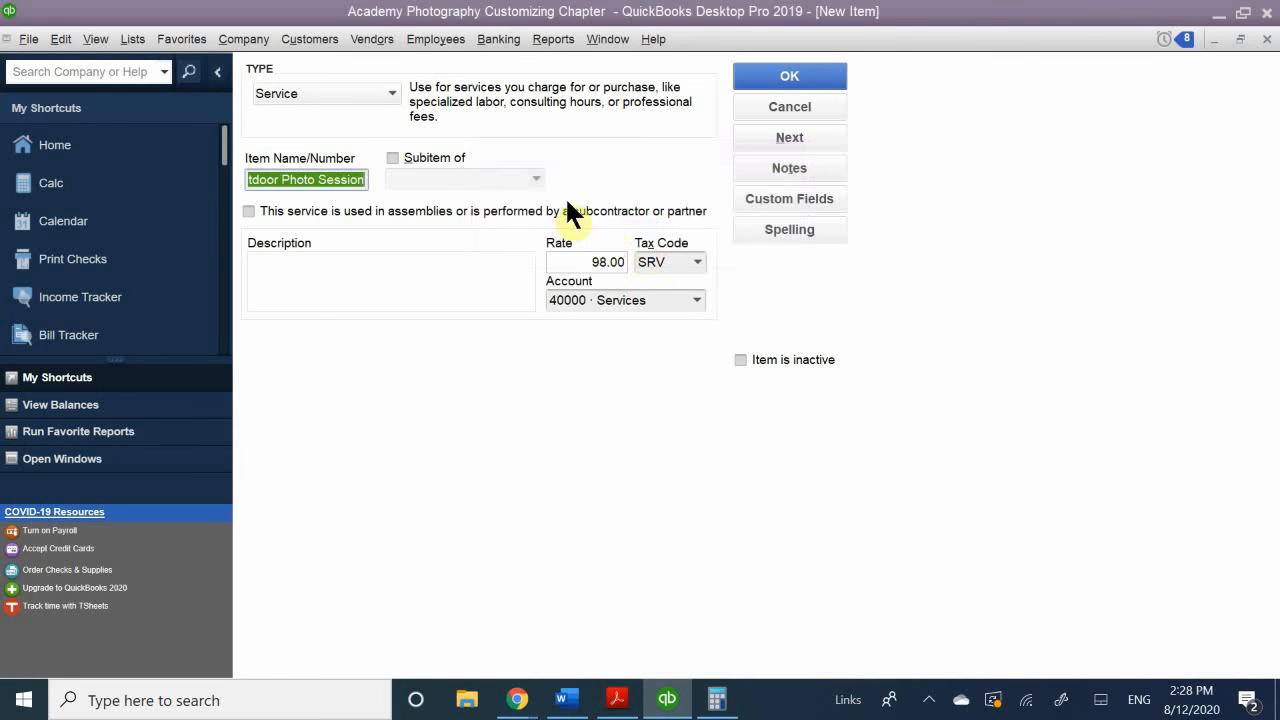
# Step: Rename the new item as Indoor Photo Session and try to save it
pyautogui.click(280, 186)
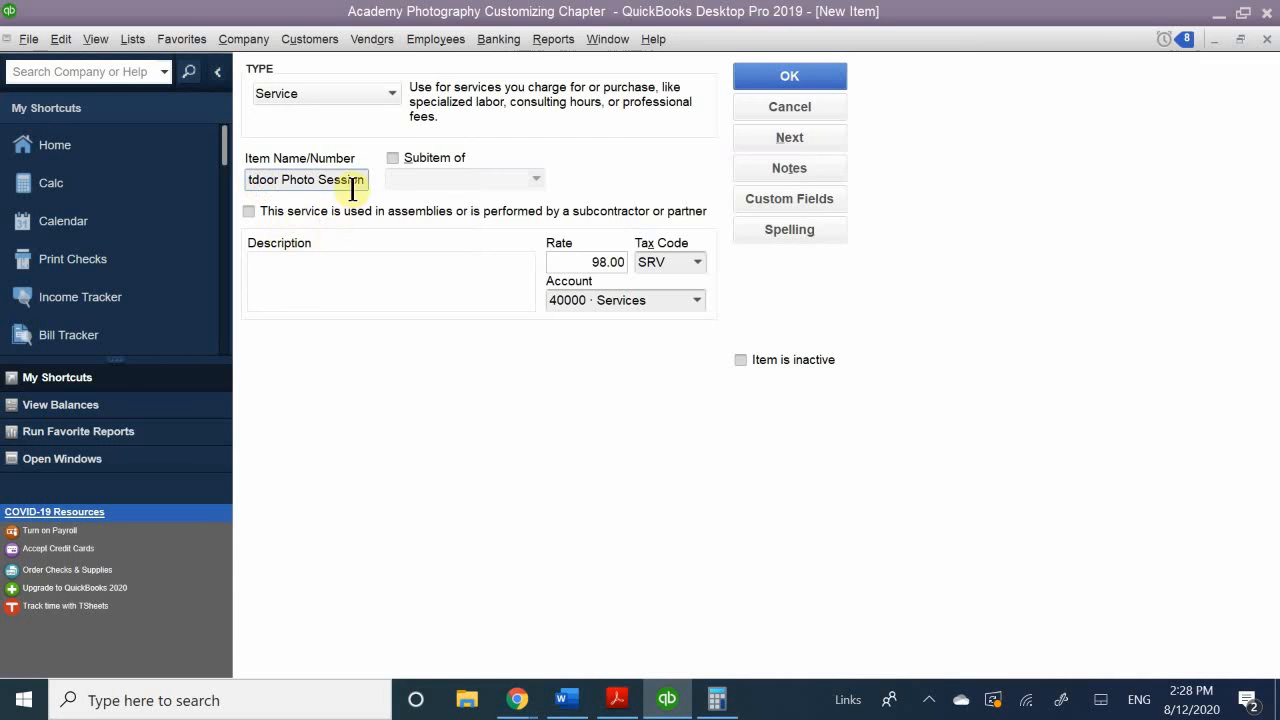
pyautogui.write('Ou')
pyautogui.press('BackSpace')
pyautogui.press('BackSpace')
pyautogui.press('Delete')
pyautogui.write('In')
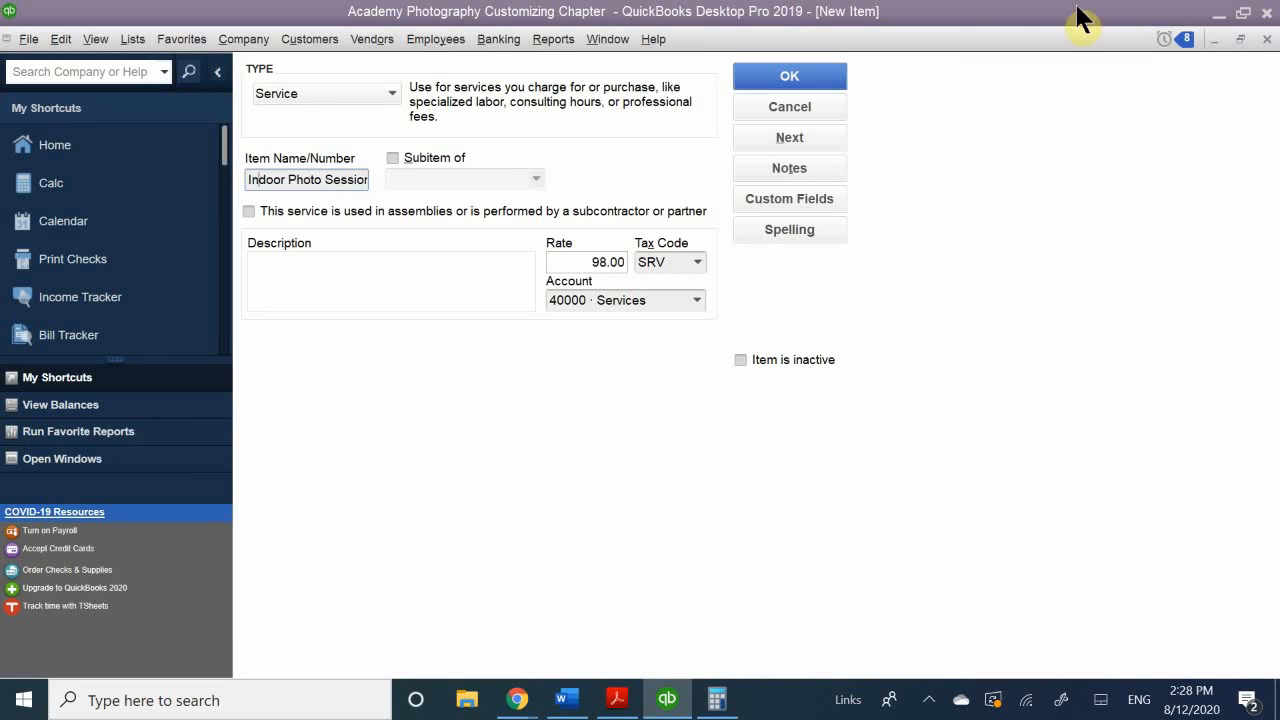
pyautogui.click(753, 77)
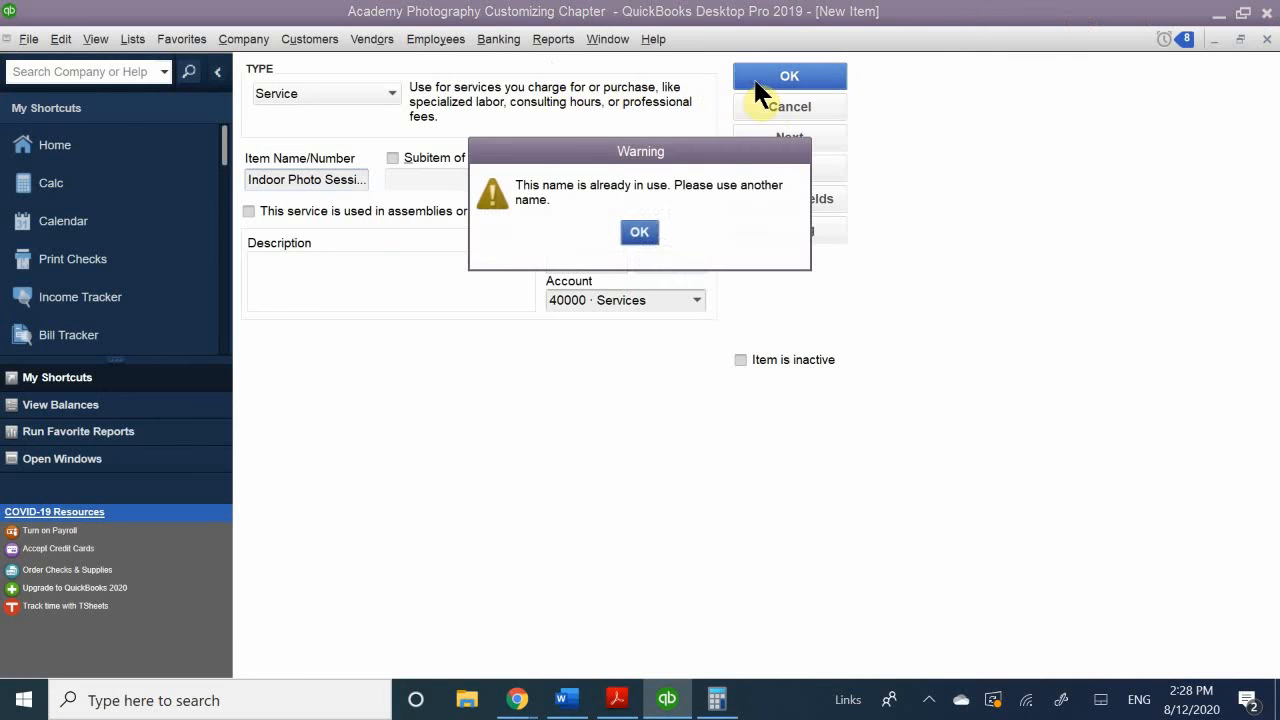
pyautogui.click(636, 229)
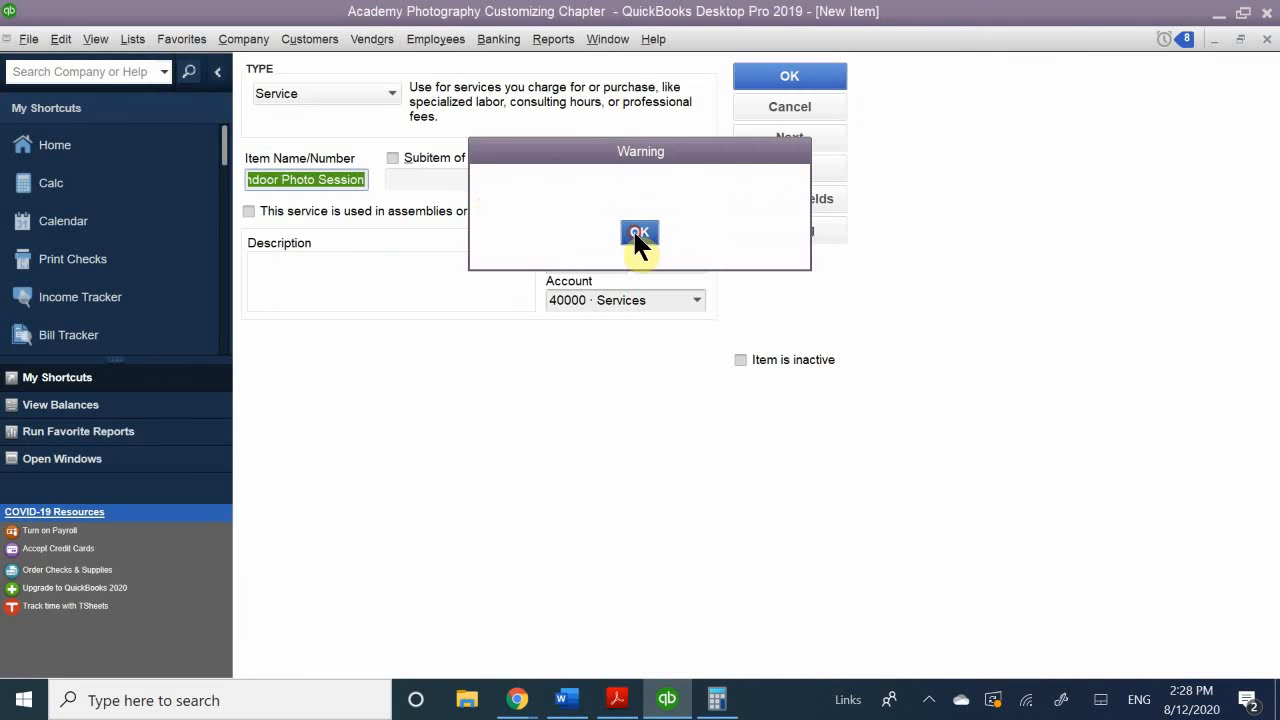
# Step: Rename the new item as Garden Photo Session and save it
pyautogui.click(256, 179)
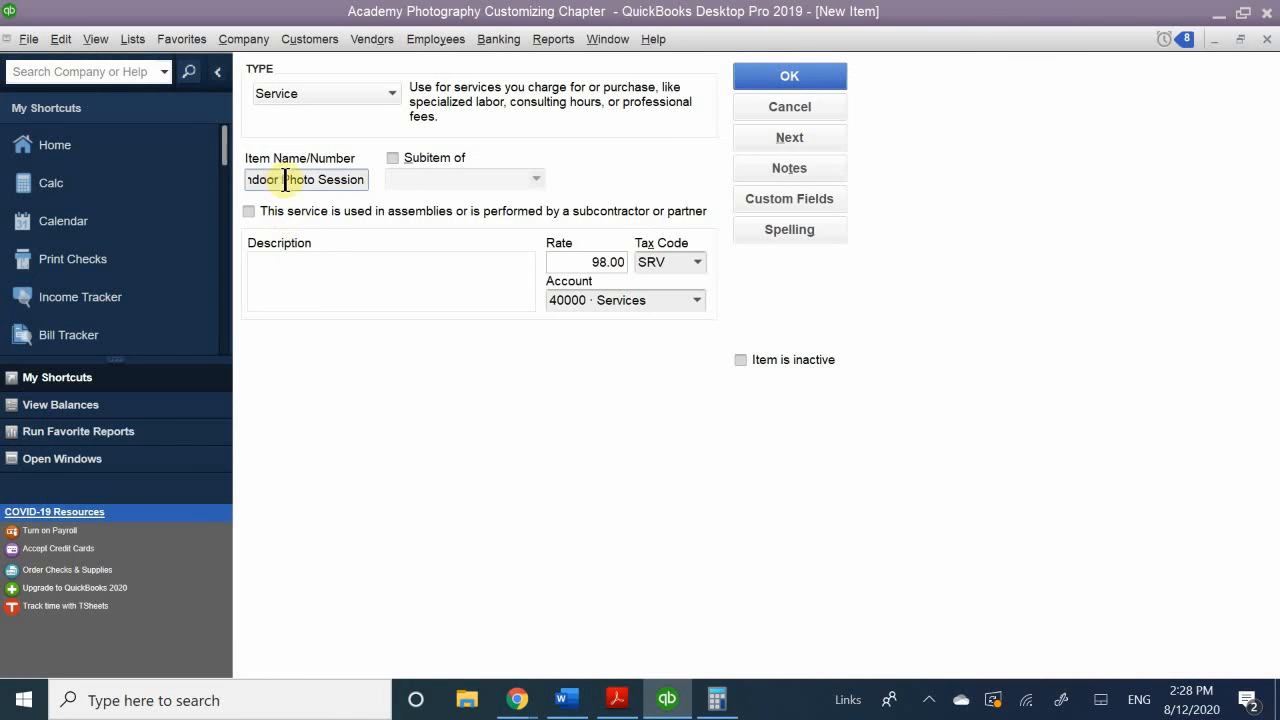
pyautogui.doubleClick(277, 179)
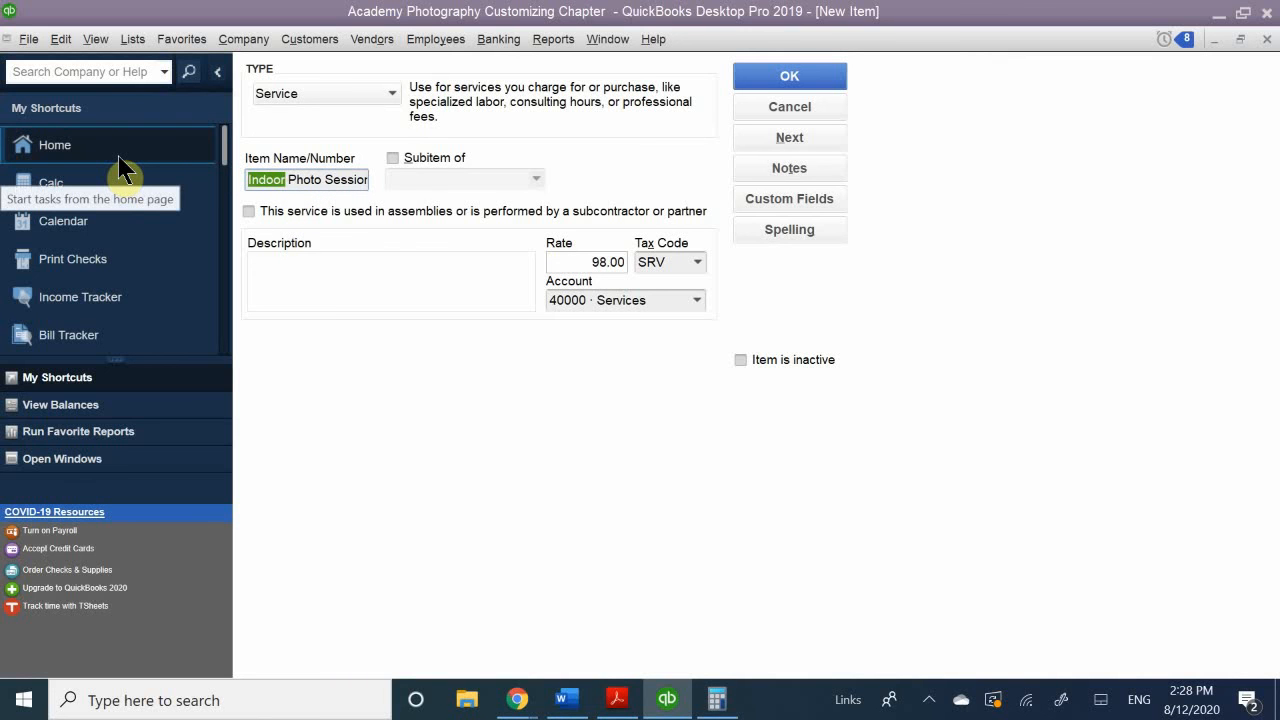
pyautogui.press('Delete')
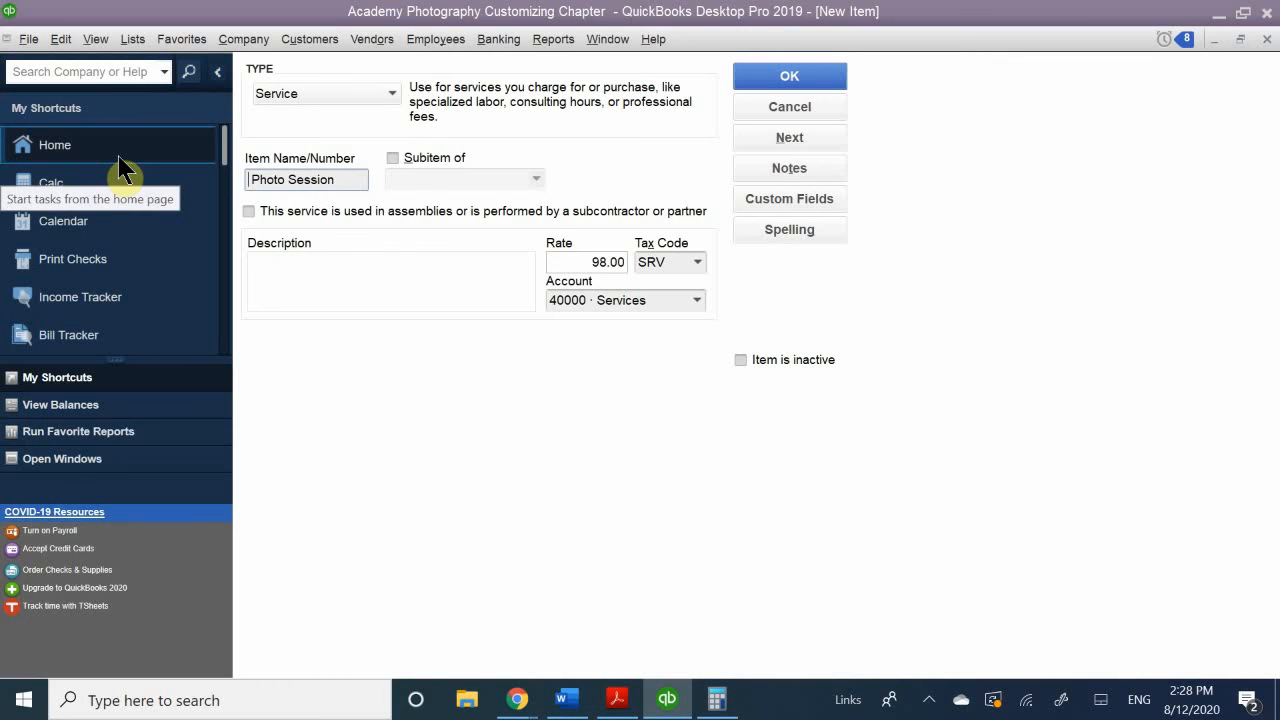
pyautogui.write('Garden')
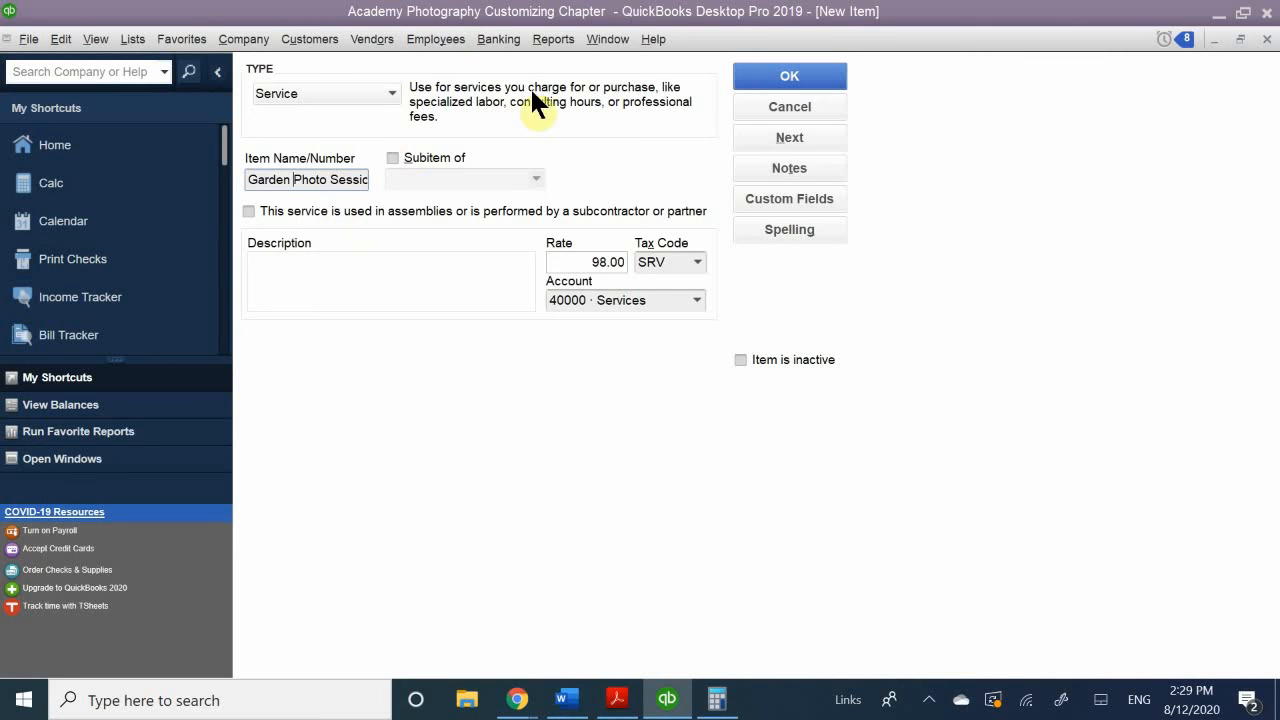
pyautogui.click(770, 80)
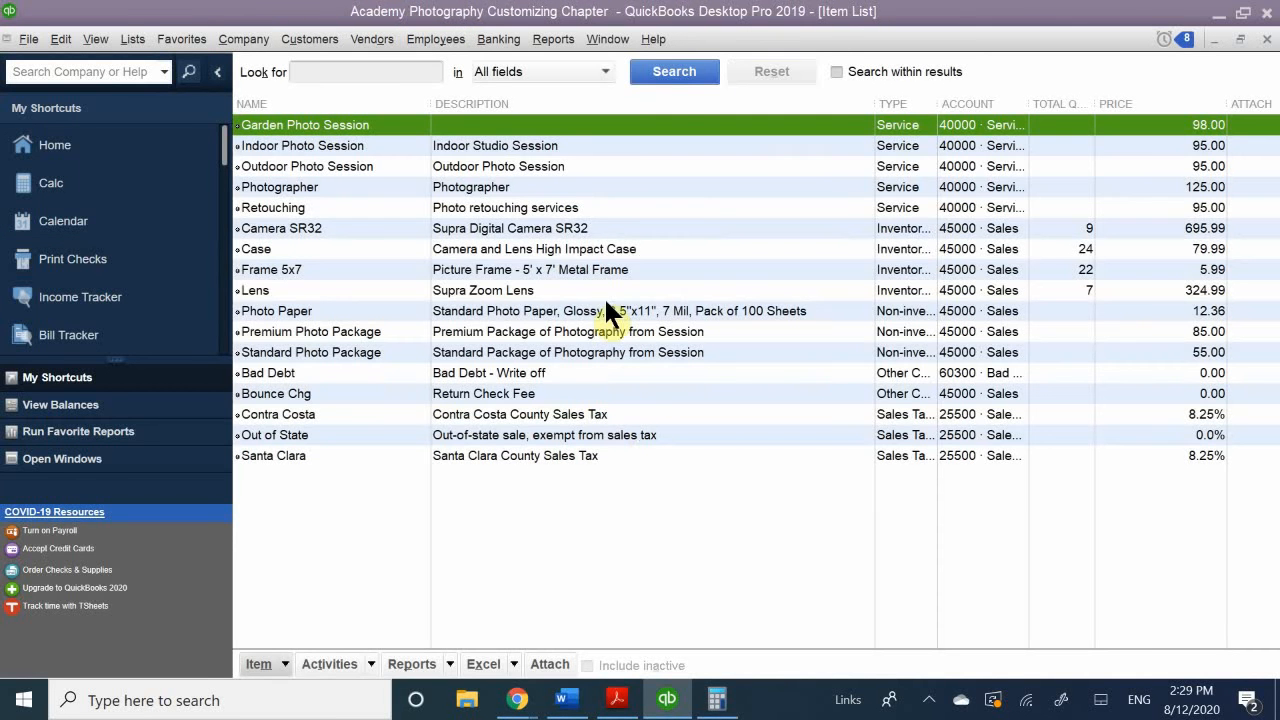
# Step: Look through the photo session and photographer items in the list and select Garden Photo Session
pyautogui.click(260, 187)
pyautogui.click(280, 150)
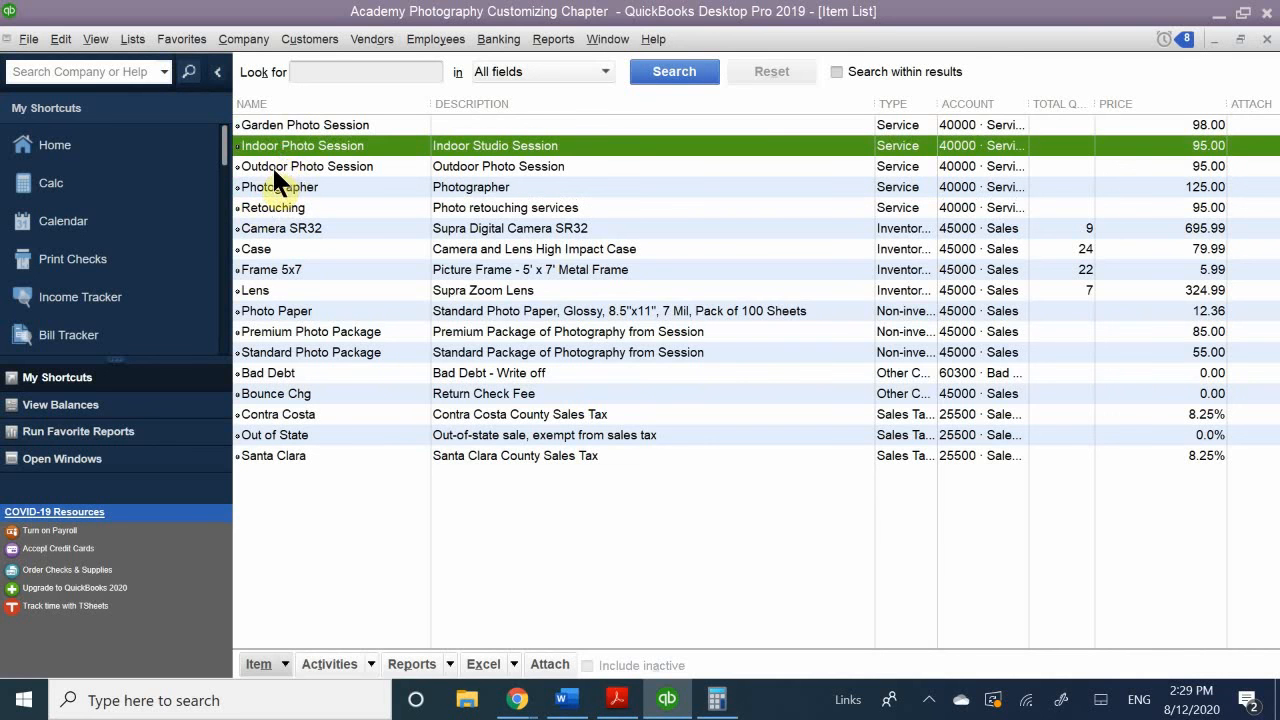
pyautogui.click(272, 165)
pyautogui.click(326, 124)
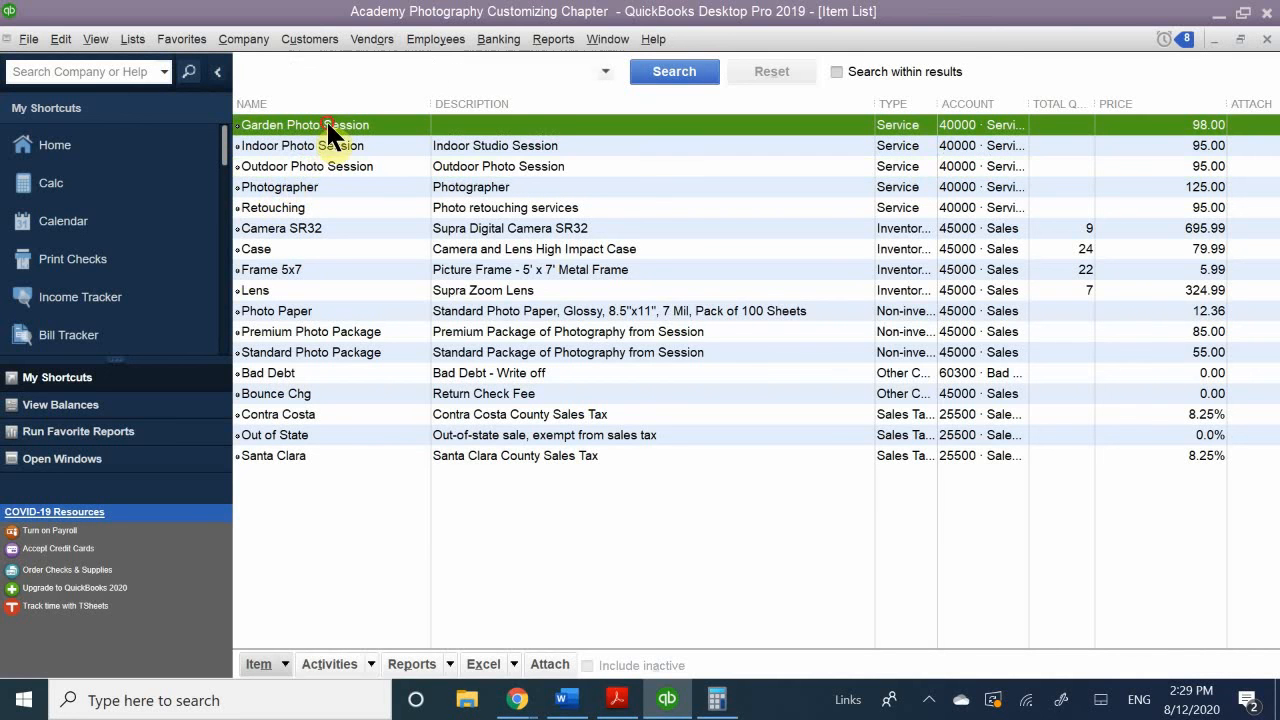
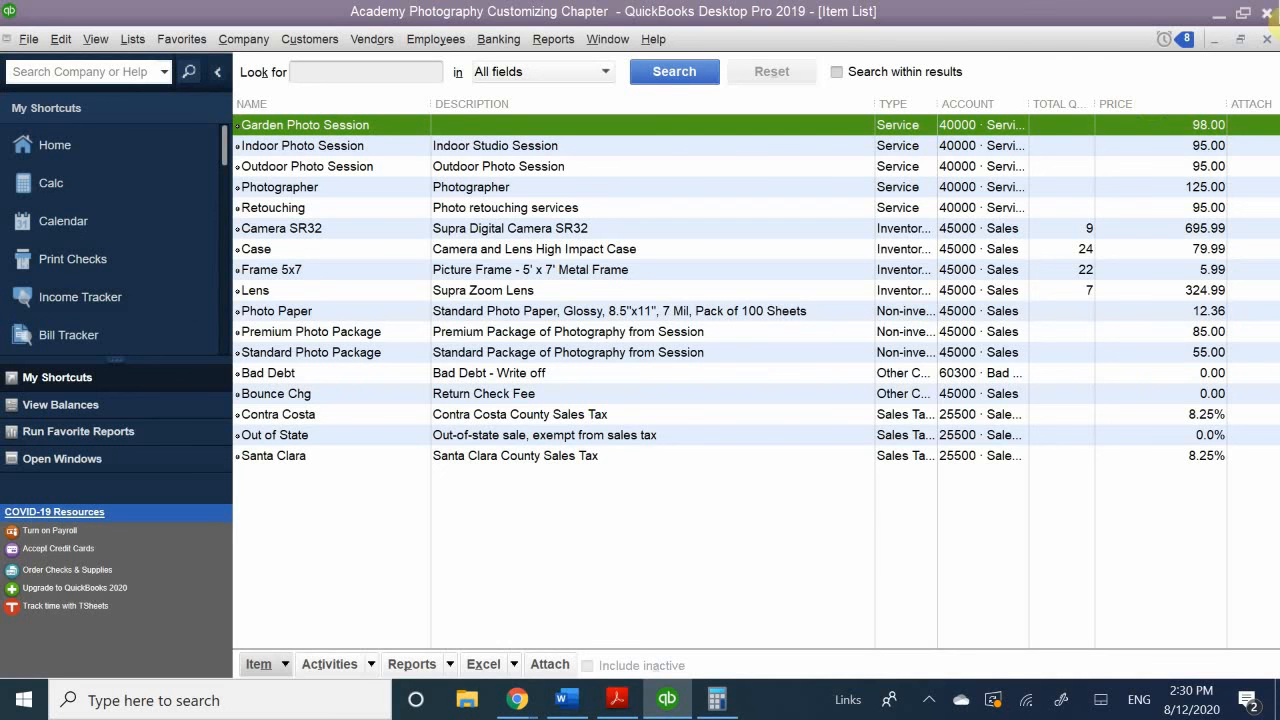
# Step: Minimize the Item List and open the Chart of Accounts from the maximized Home page
pyautogui.click(1217, 31)
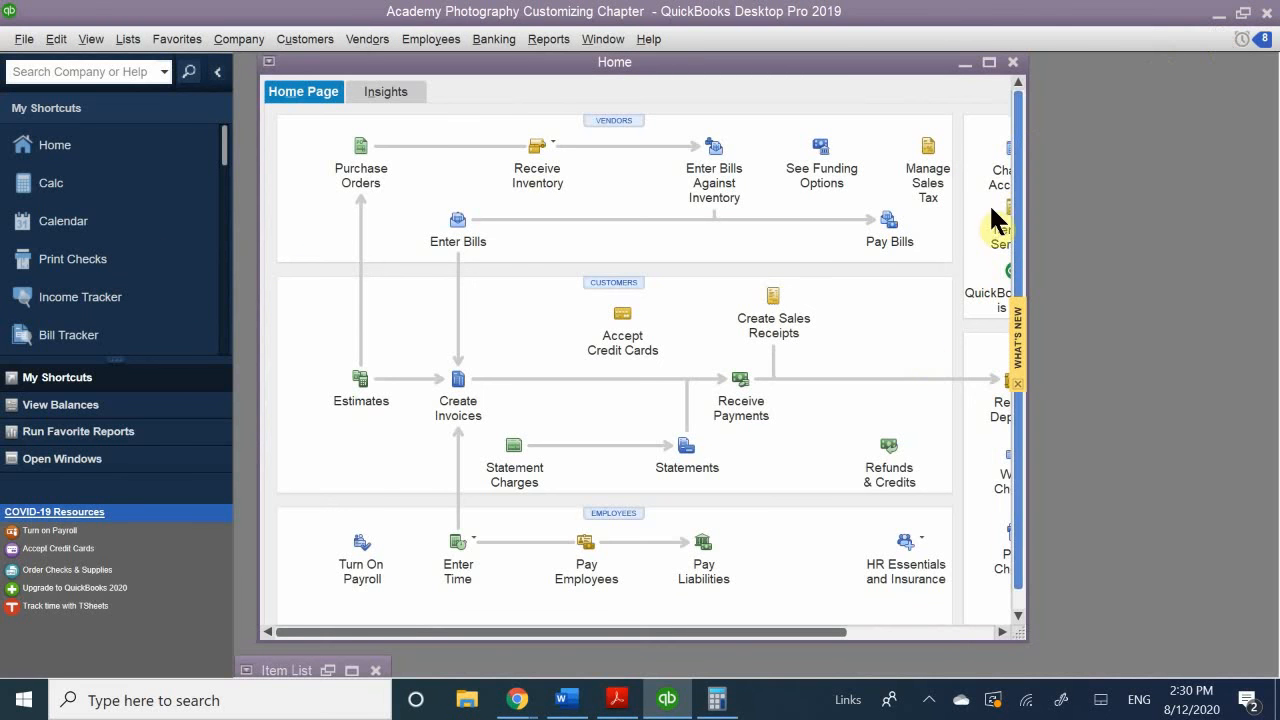
pyautogui.click(990, 63)
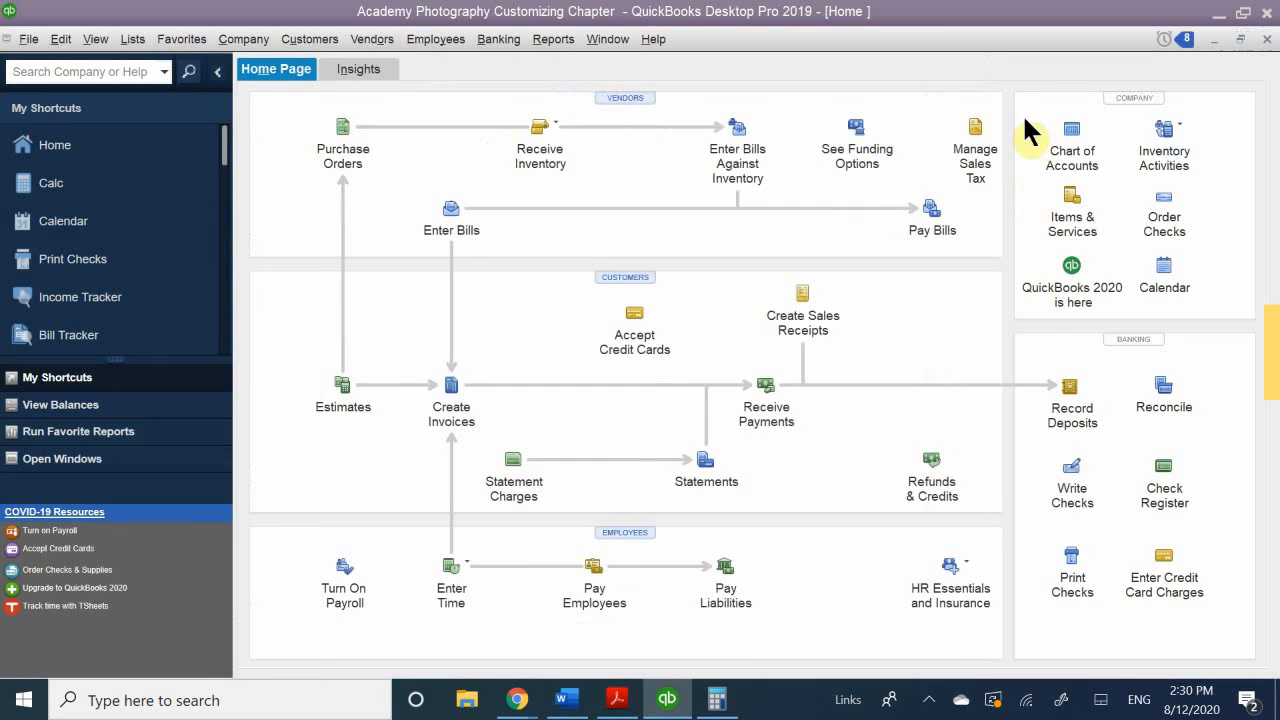
pyautogui.click(1068, 140)
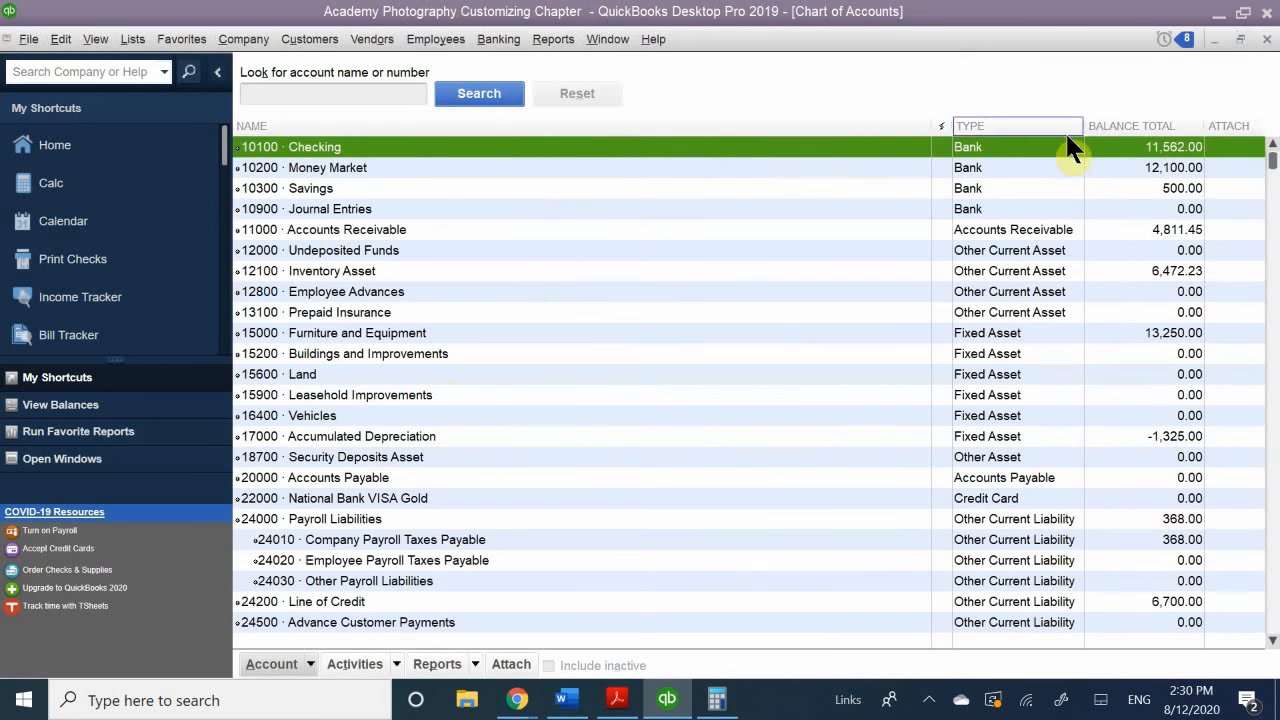
# Step: Look through the Chart of Accounts and view the register of the 12100 Inventory Asset account
pyautogui.scroll(-1, 448, 287)
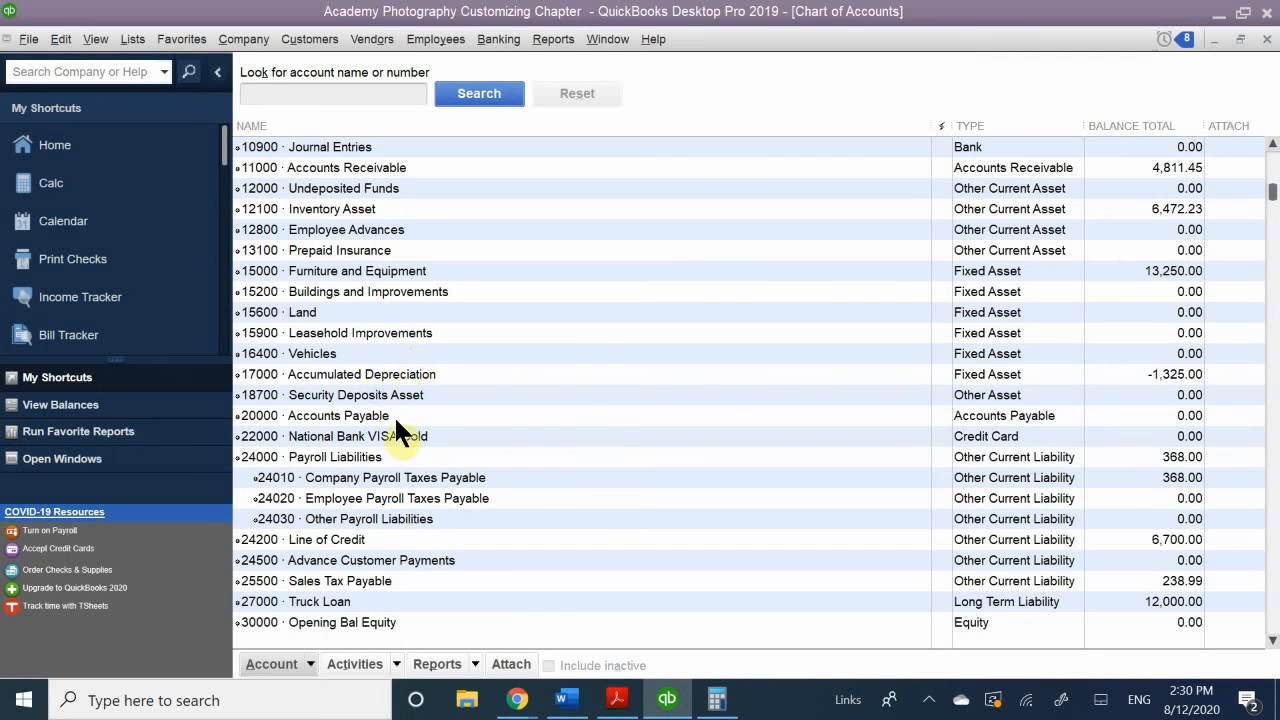
pyautogui.scroll(-2, 406, 412)
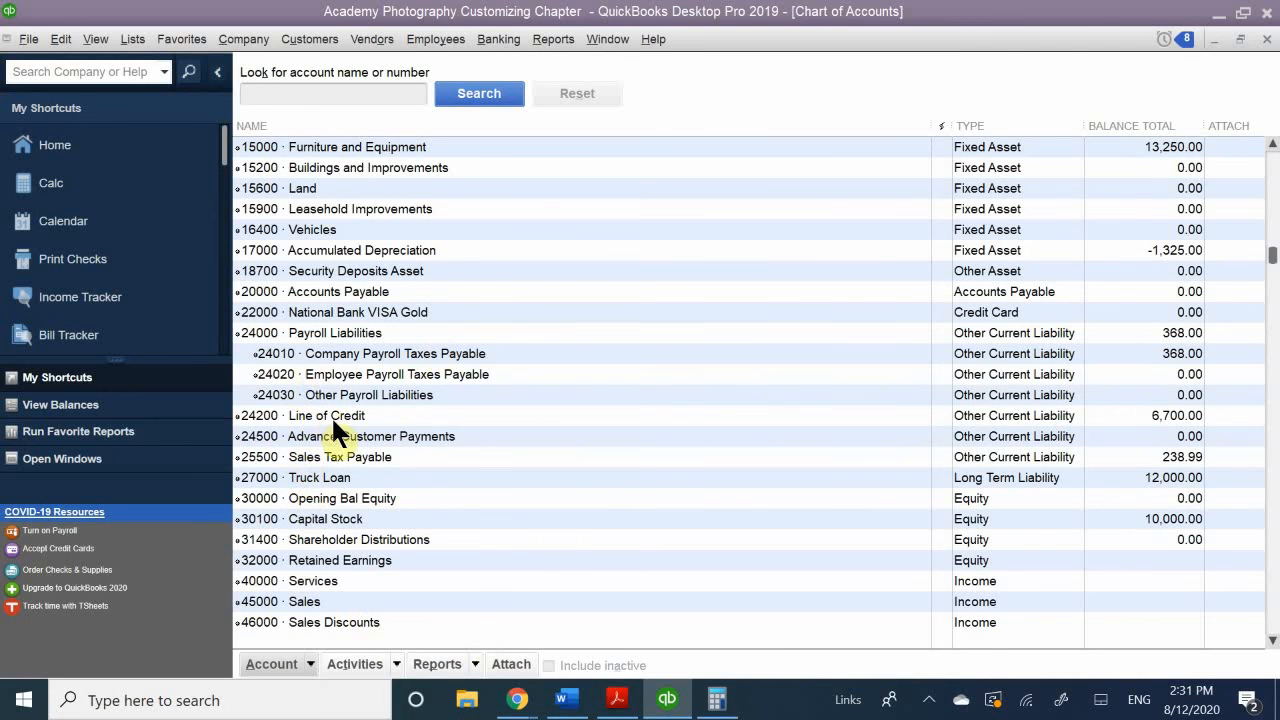
pyautogui.scroll(3, 331, 415)
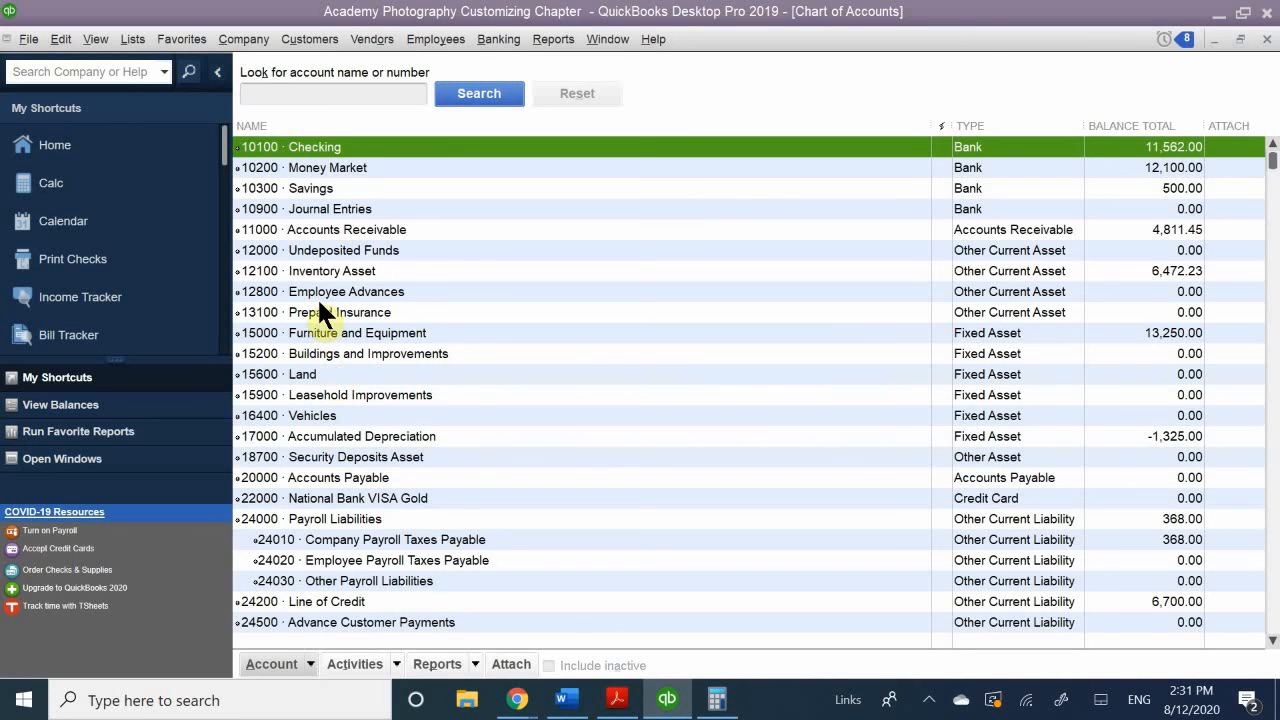
pyautogui.click(345, 273)
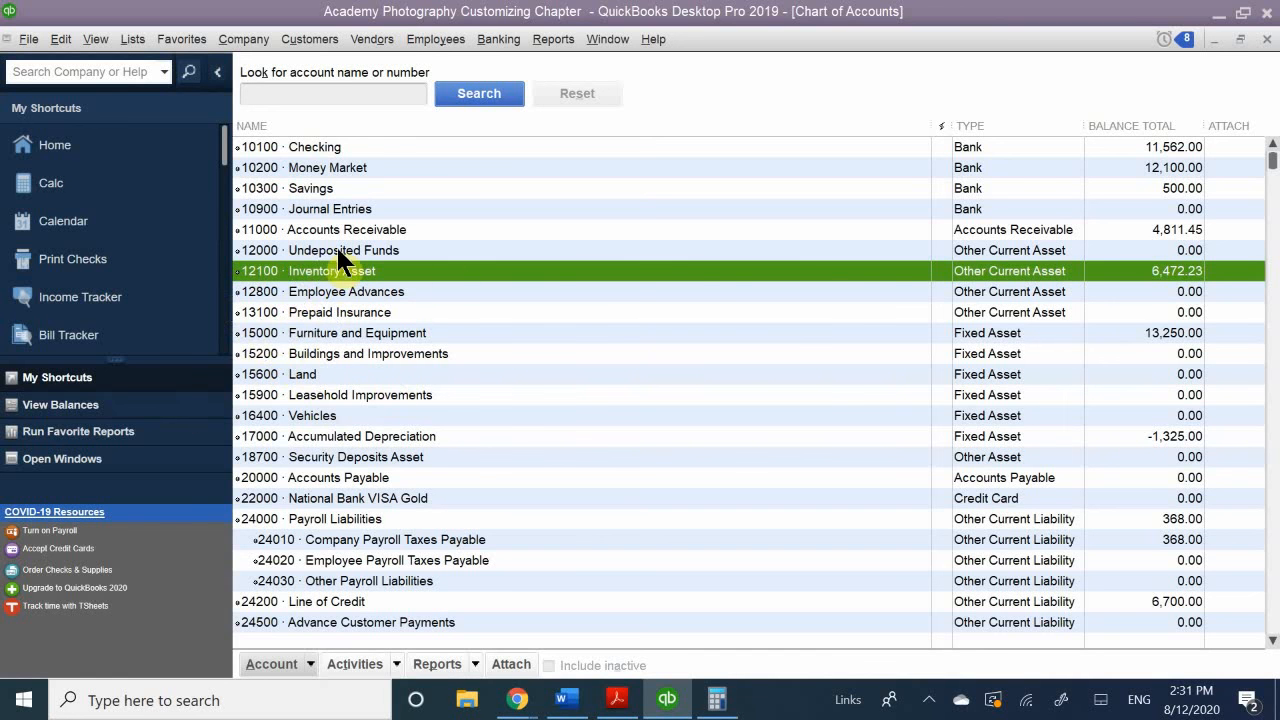
pyautogui.doubleClick(673, 270)
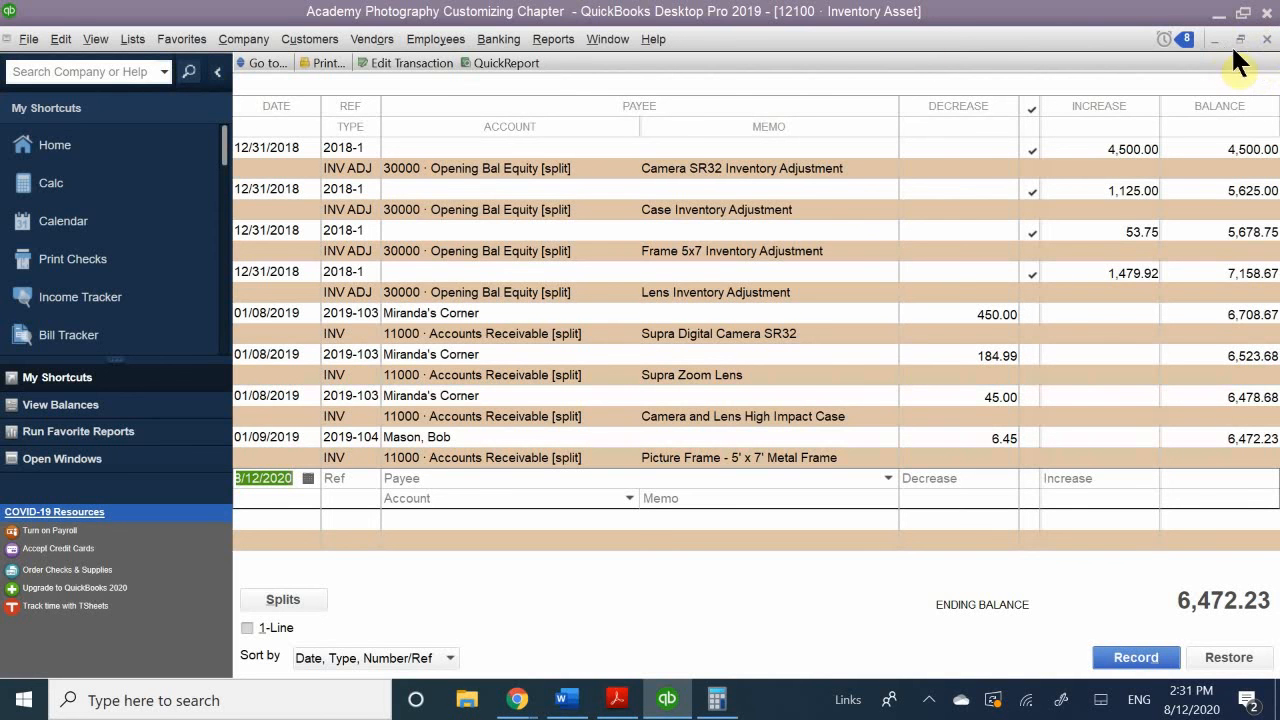
pyautogui.click(1266, 39)
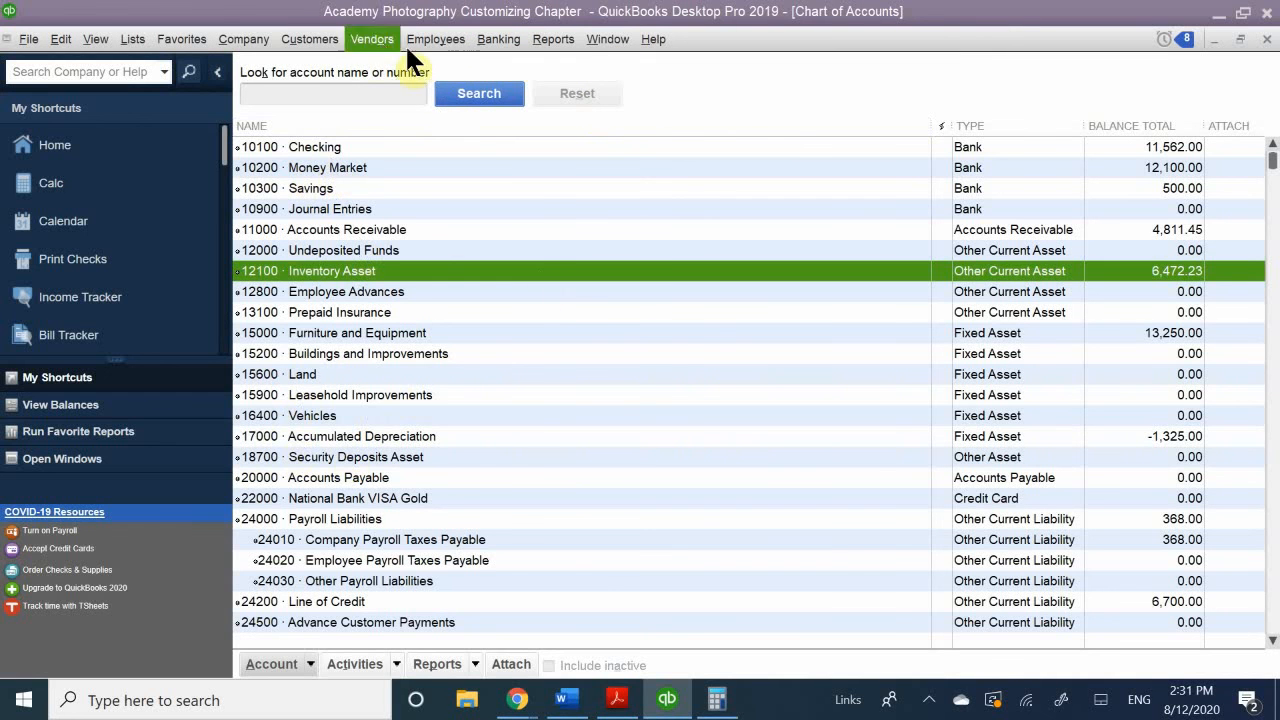
# Step: Compare the Furniture and Equipment, Employee Advances and Inventory Asset accounts in the Chart of Accounts
pyautogui.click(360, 333)
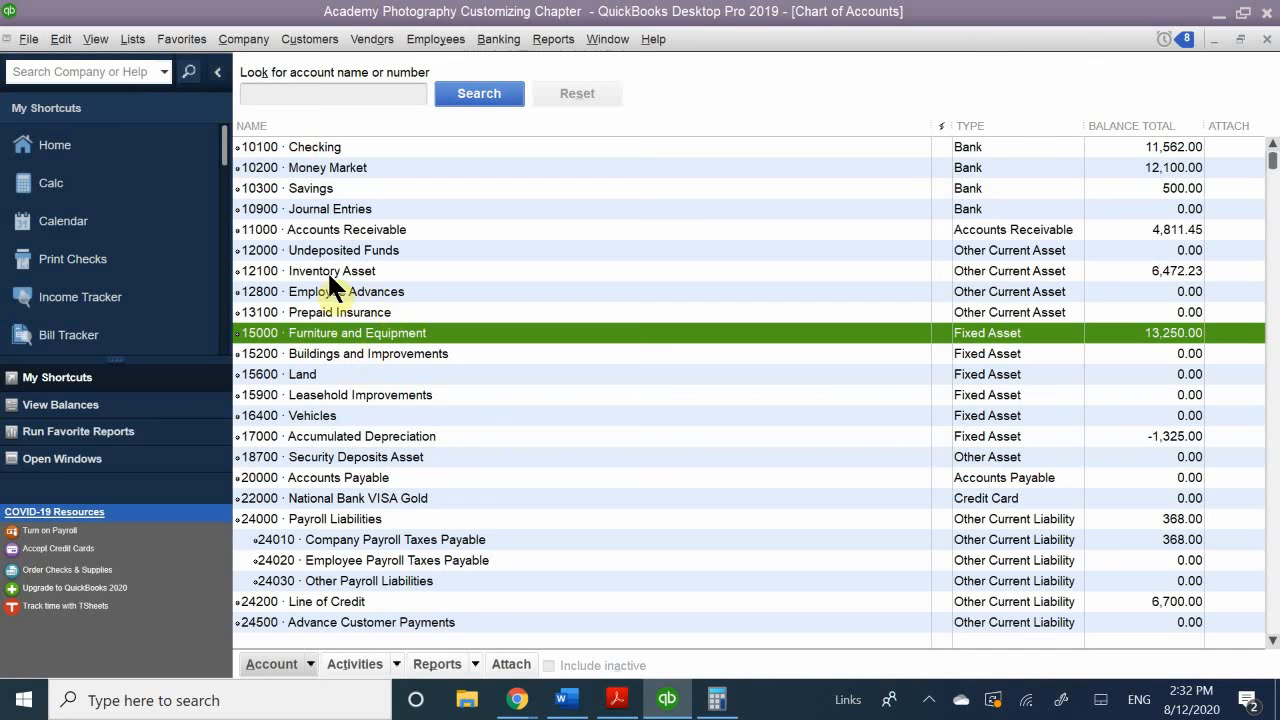
pyautogui.click(330, 292)
pyautogui.click(353, 269)
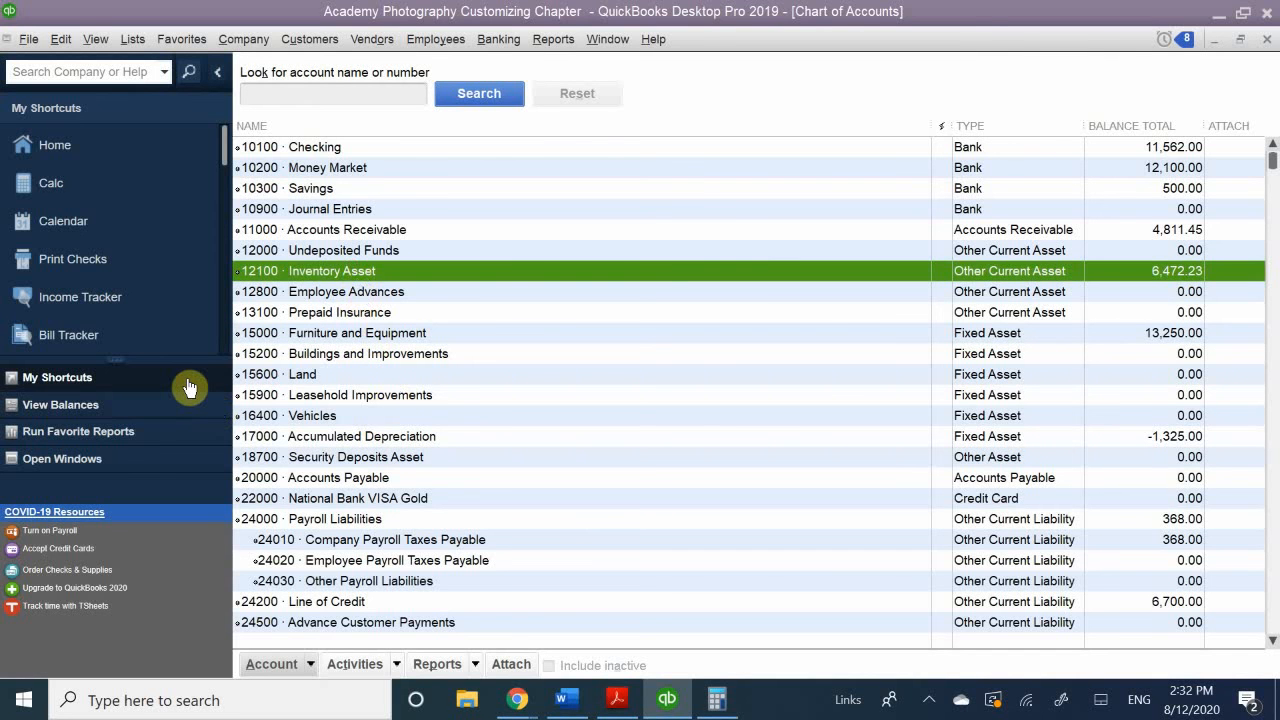
# Step: Open the Item List and select the Frame 5x7 inventory item
pyautogui.click(133, 39)
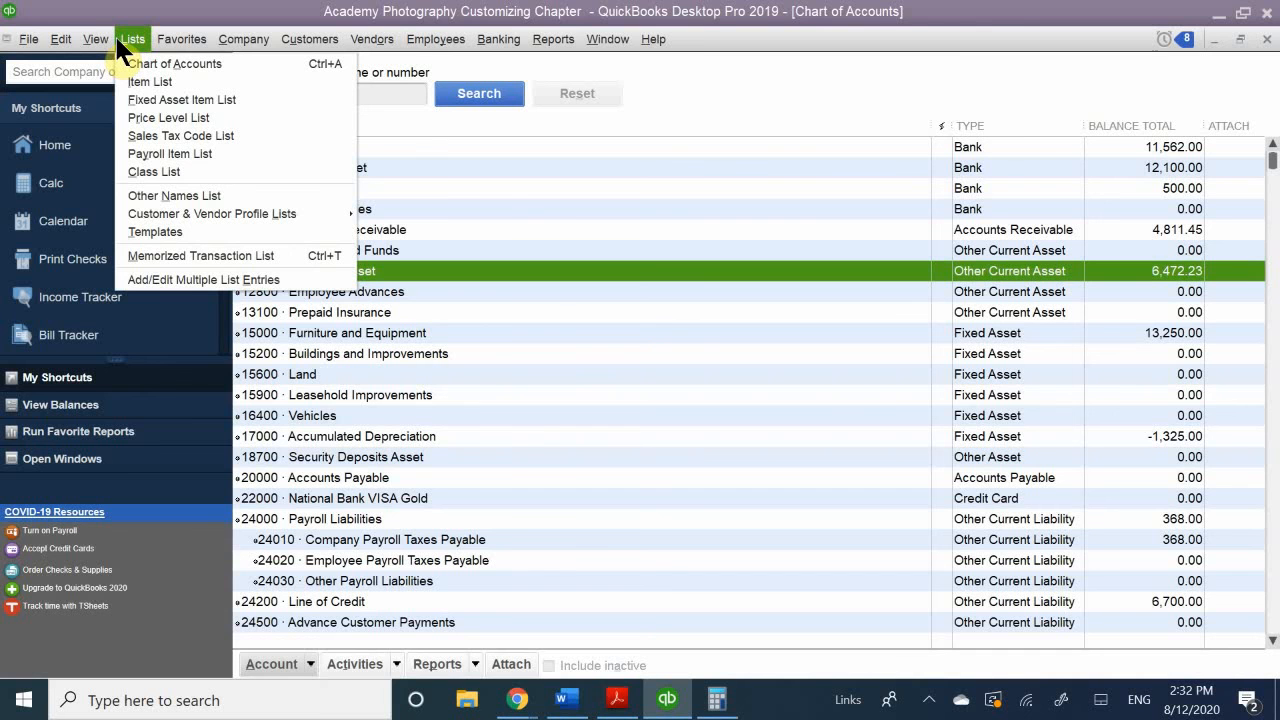
pyautogui.click(152, 81)
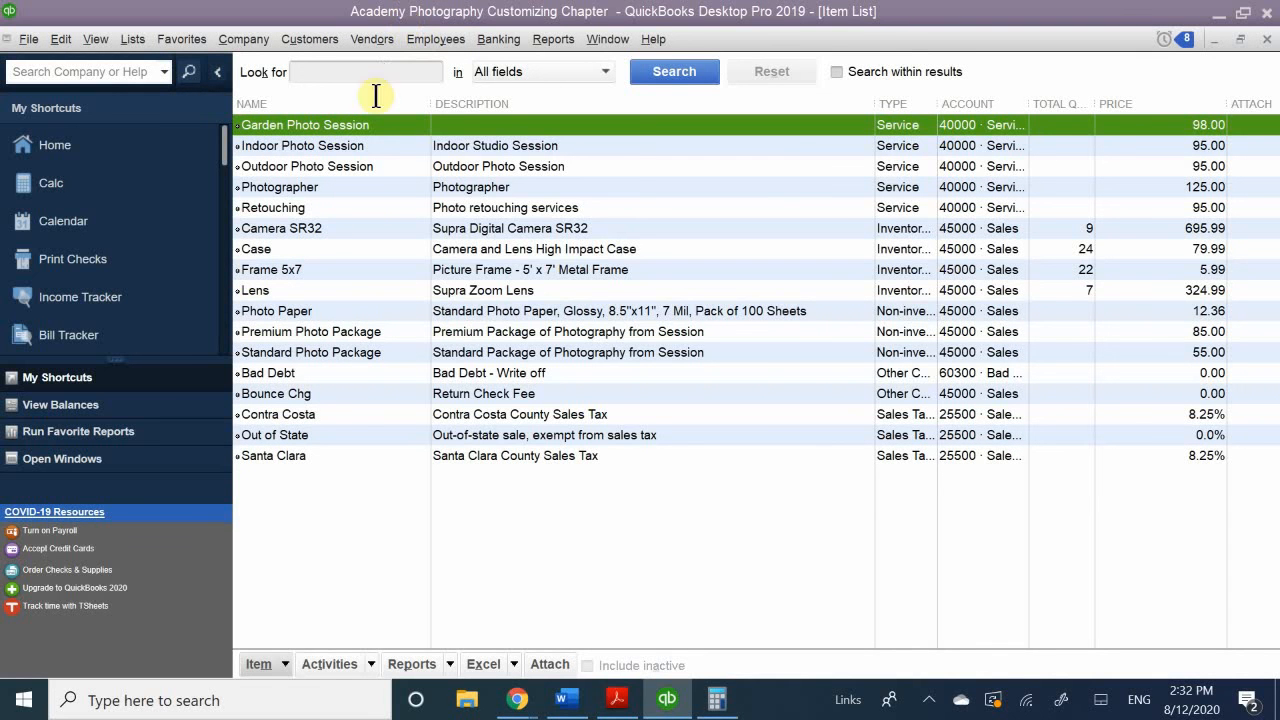
pyautogui.click(286, 270)
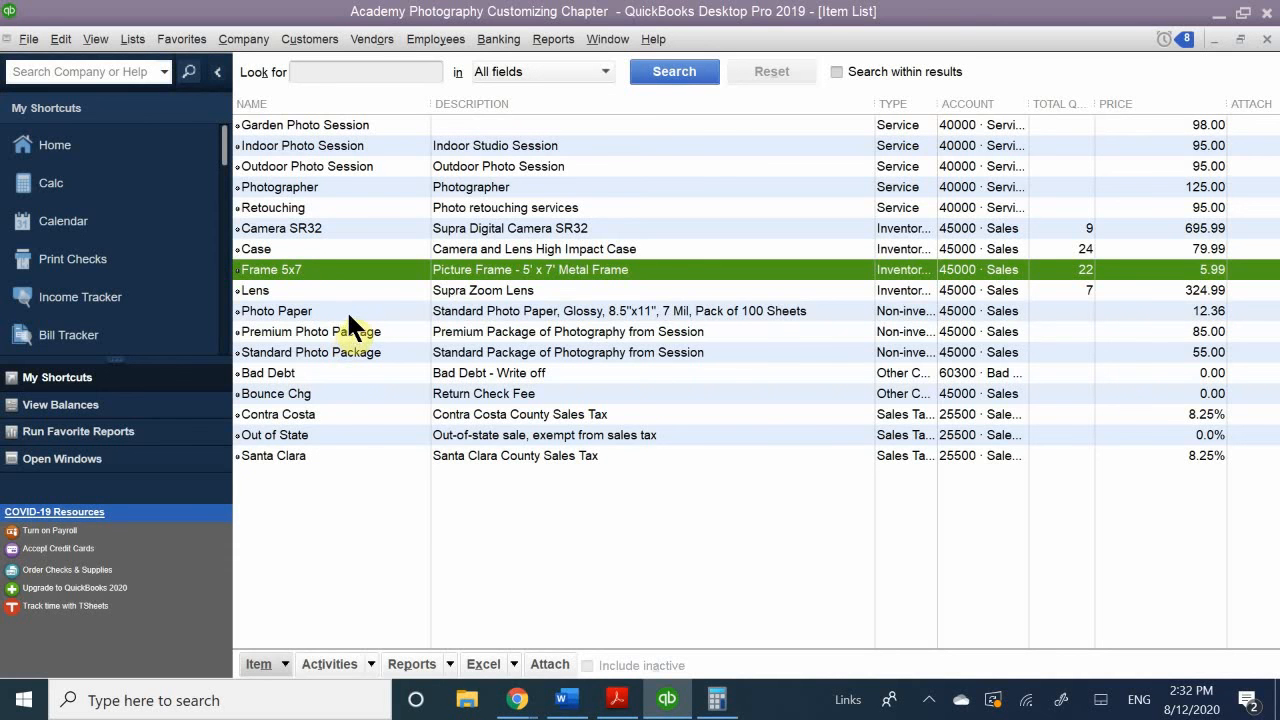
# Step: Start a new item of type Inventory Part and name it Fram 5x7 Wood
pyautogui.click(286, 668)
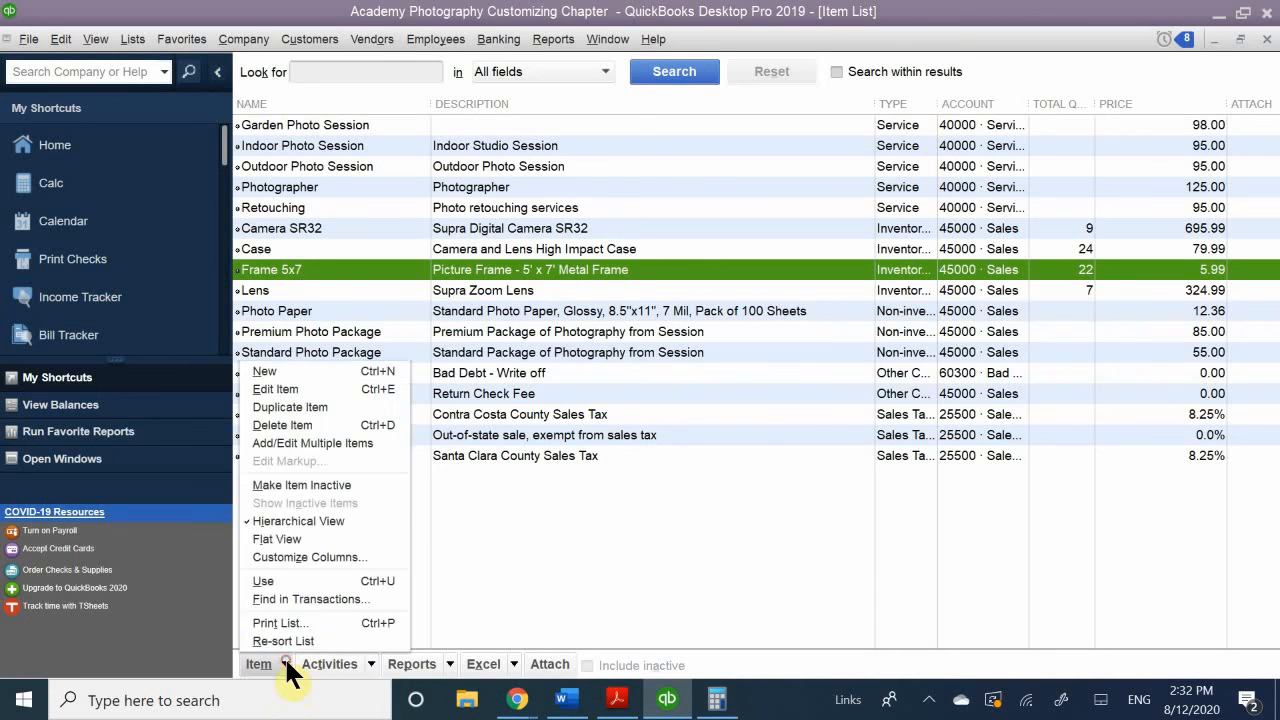
pyautogui.click(320, 370)
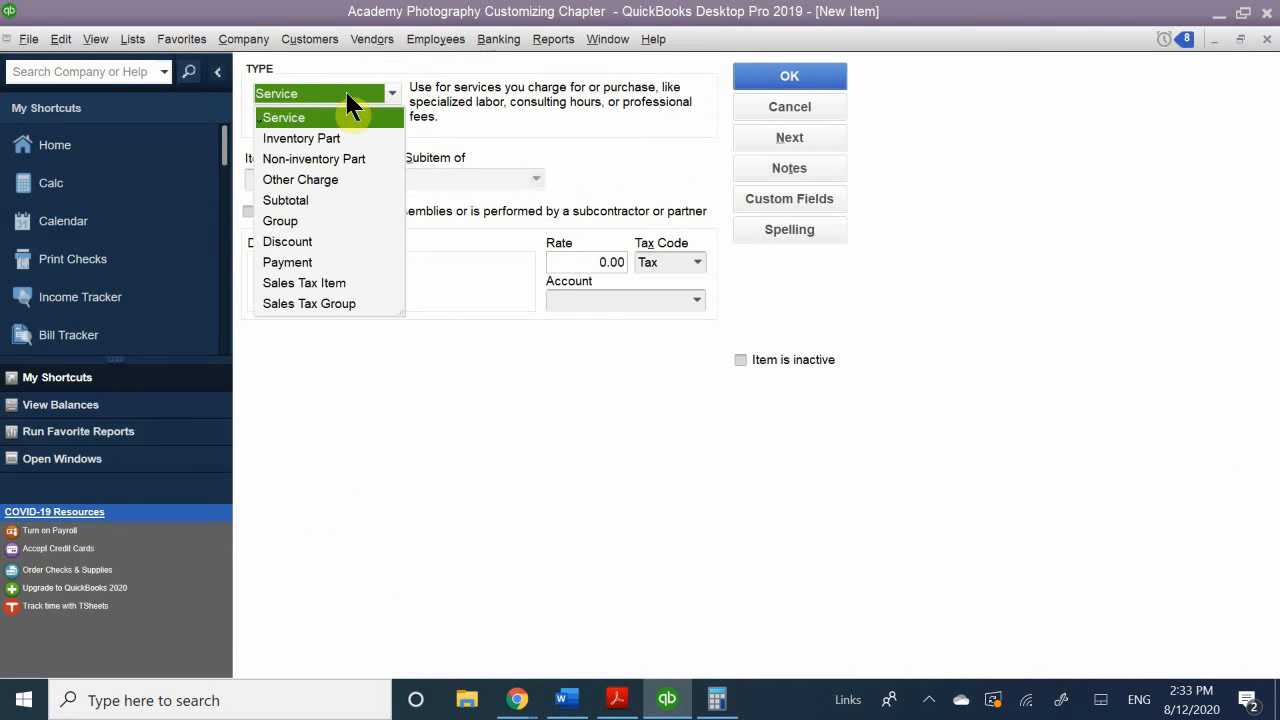
pyautogui.click(336, 140)
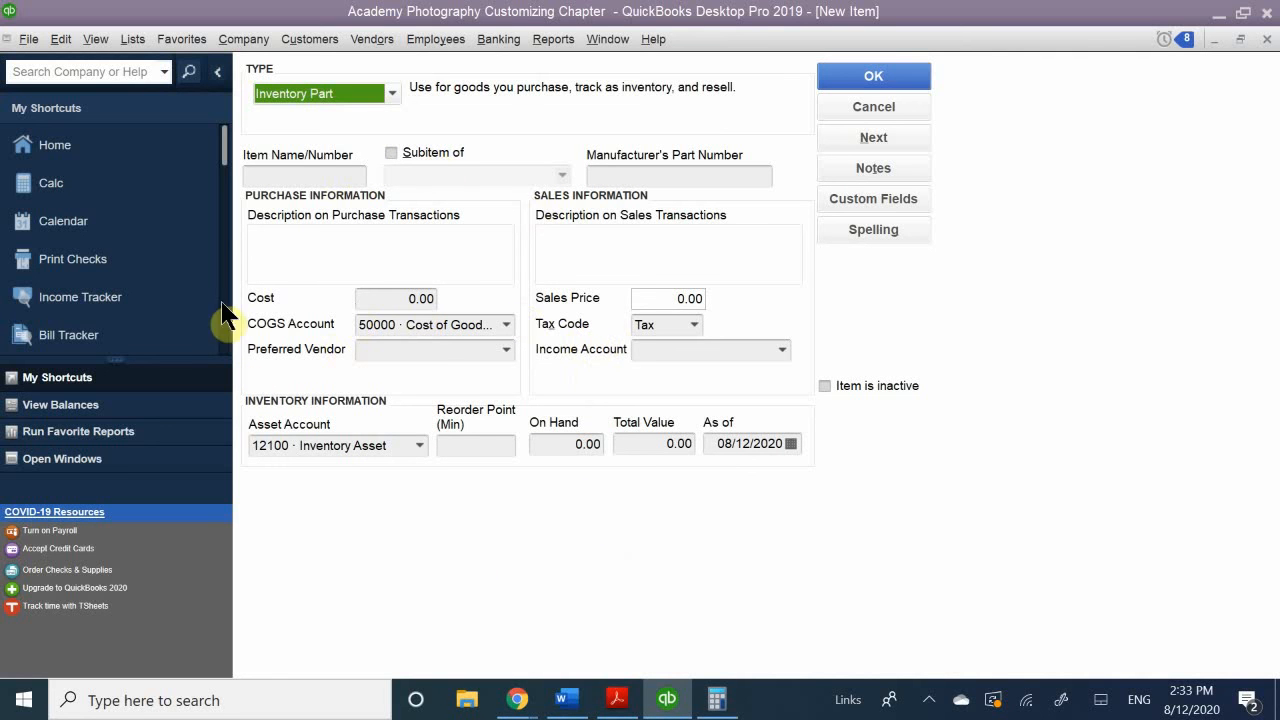
pyautogui.click(297, 168)
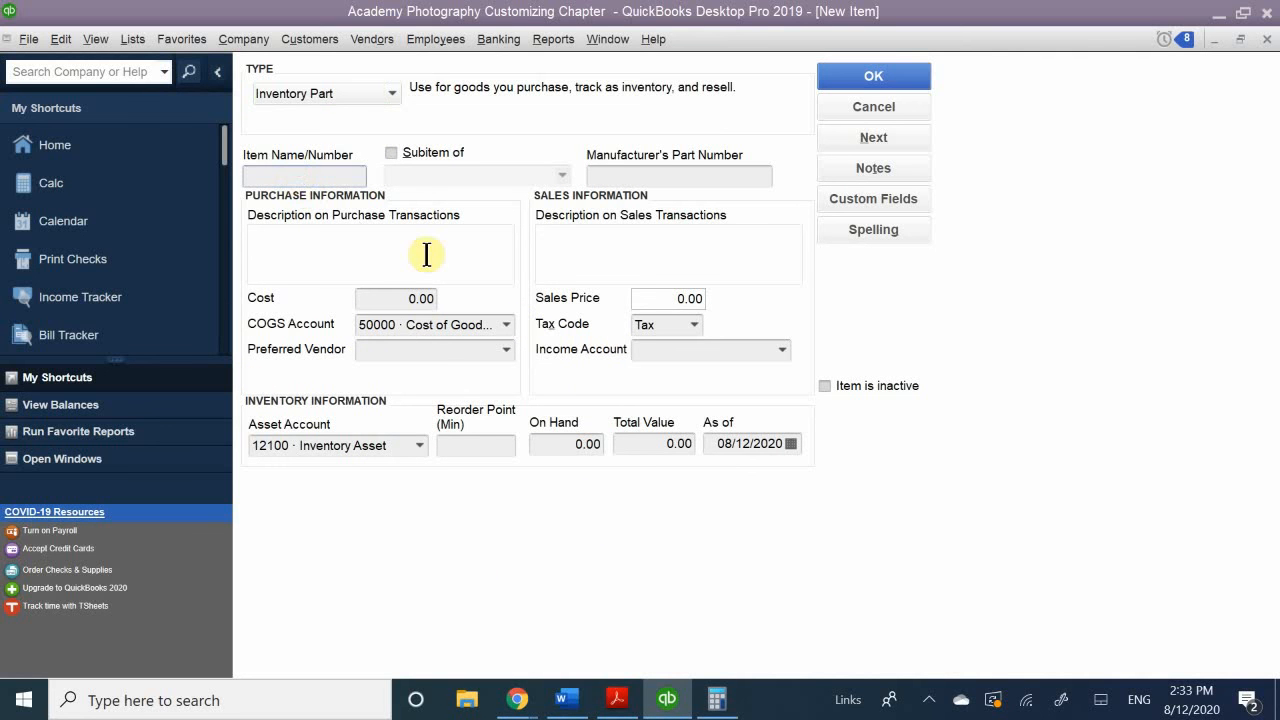
pyautogui.write('Fr')
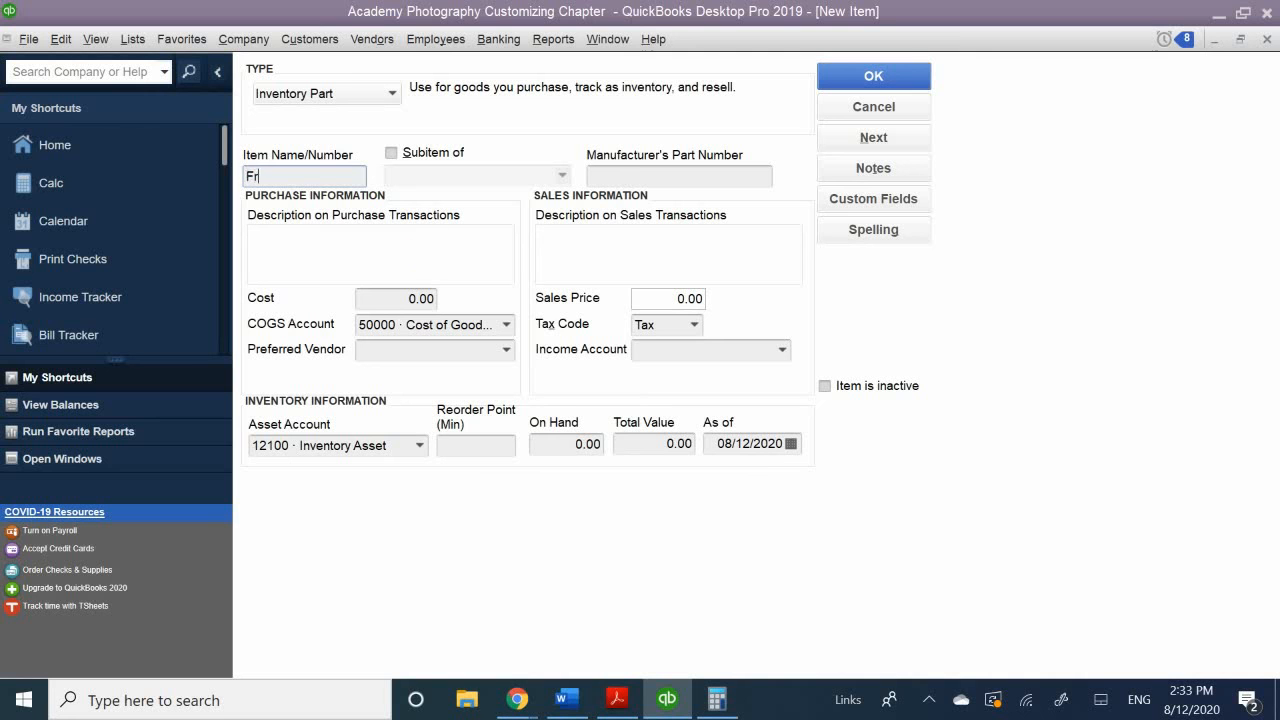
pyautogui.write('am 5x7 Wood')
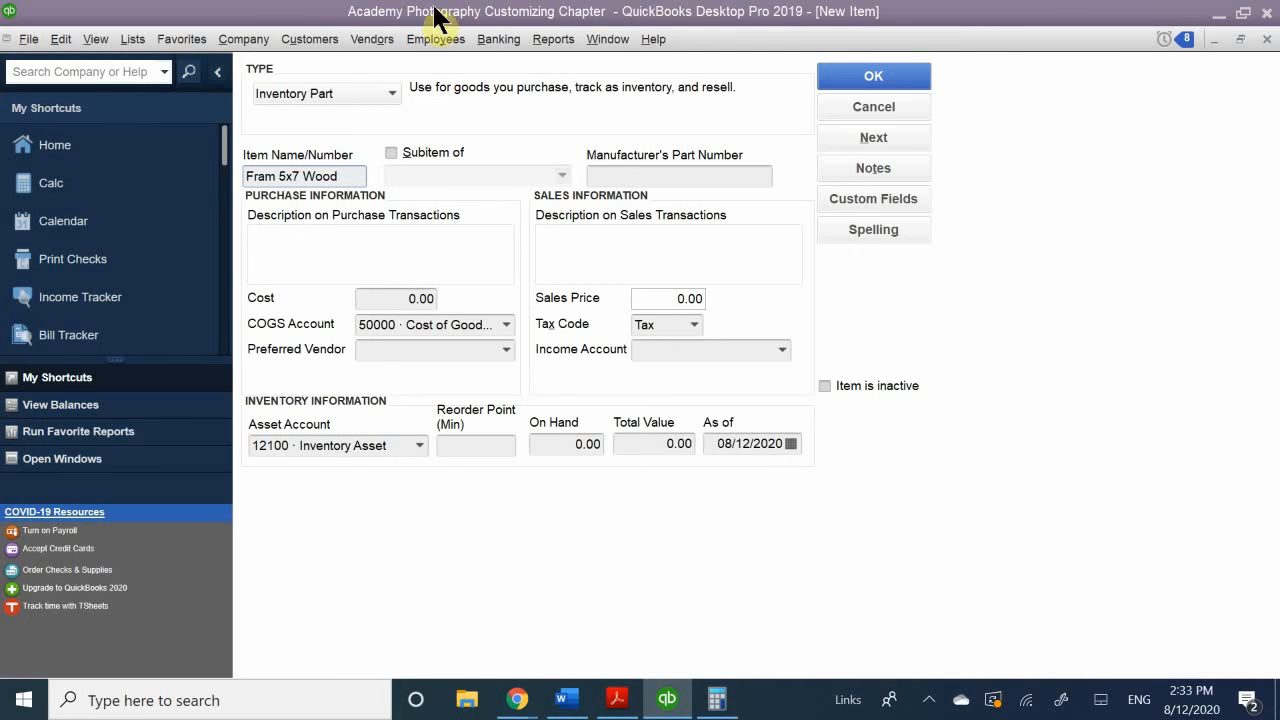
# Step: Enter 5x7 Wooden Picture Frame as the new item's description on purchase transactions
pyautogui.click(307, 256)
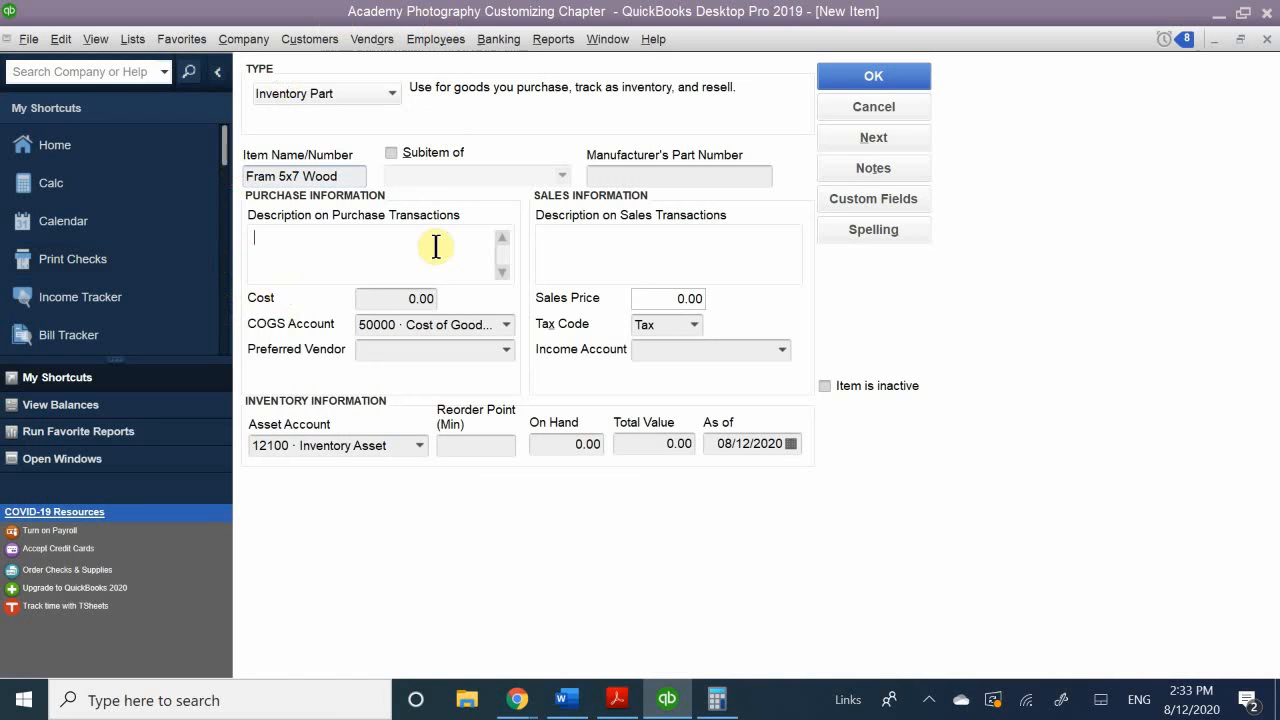
pyautogui.write('5')
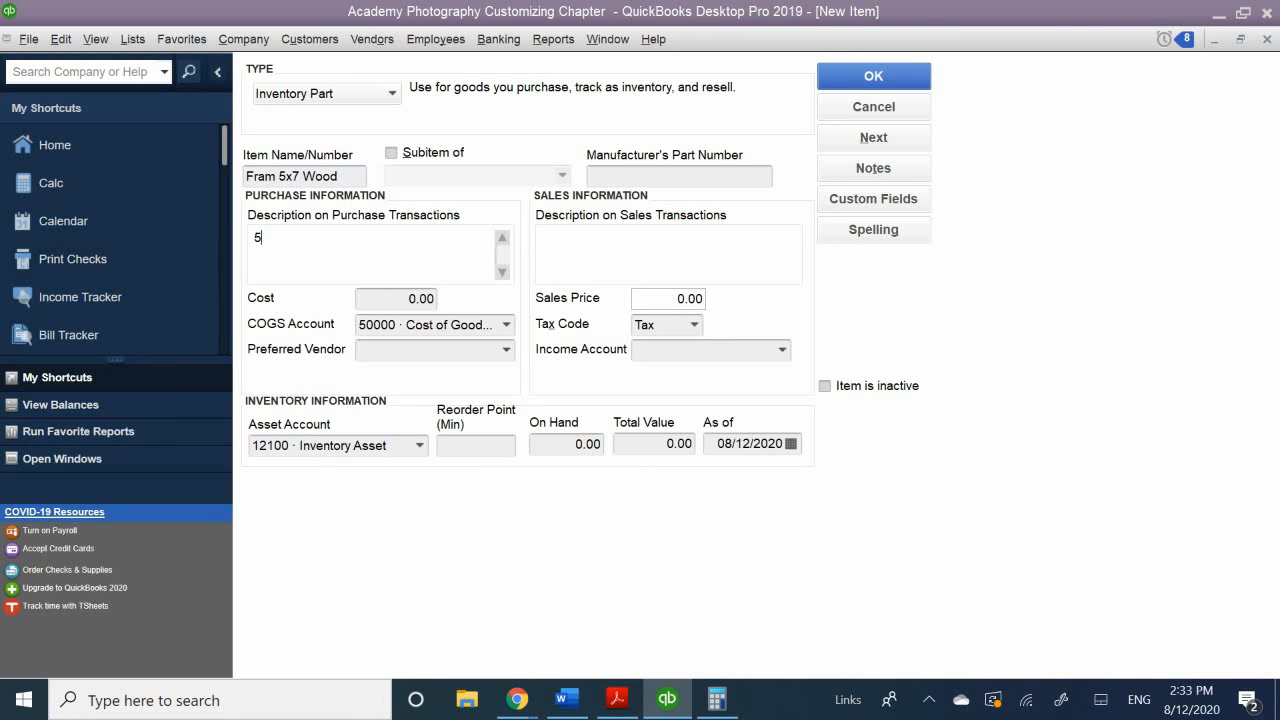
pyautogui.write('x7 Wooden Picture Framwe')
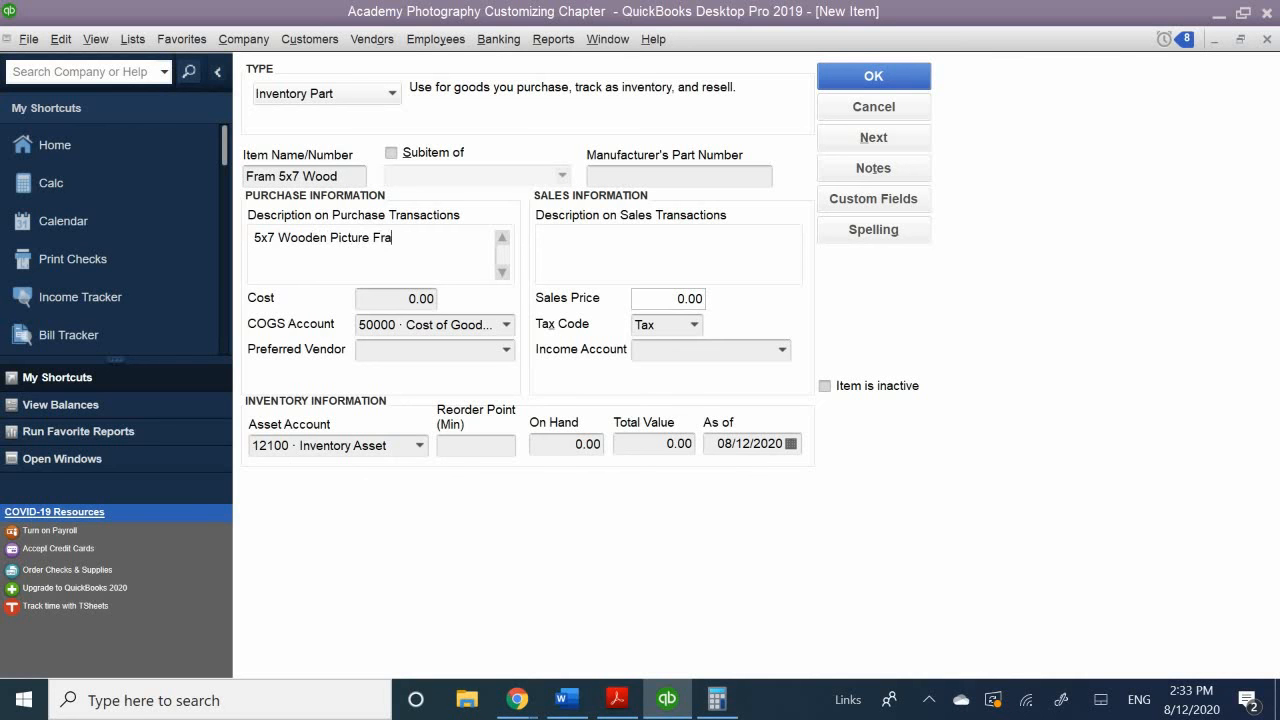
pyautogui.press('BackSpace')
pyautogui.press('BackSpace')
pyautogui.write('e')
# Step: Set the new item's cost to 5.99 and check its COGS account
pyautogui.click(389, 297)
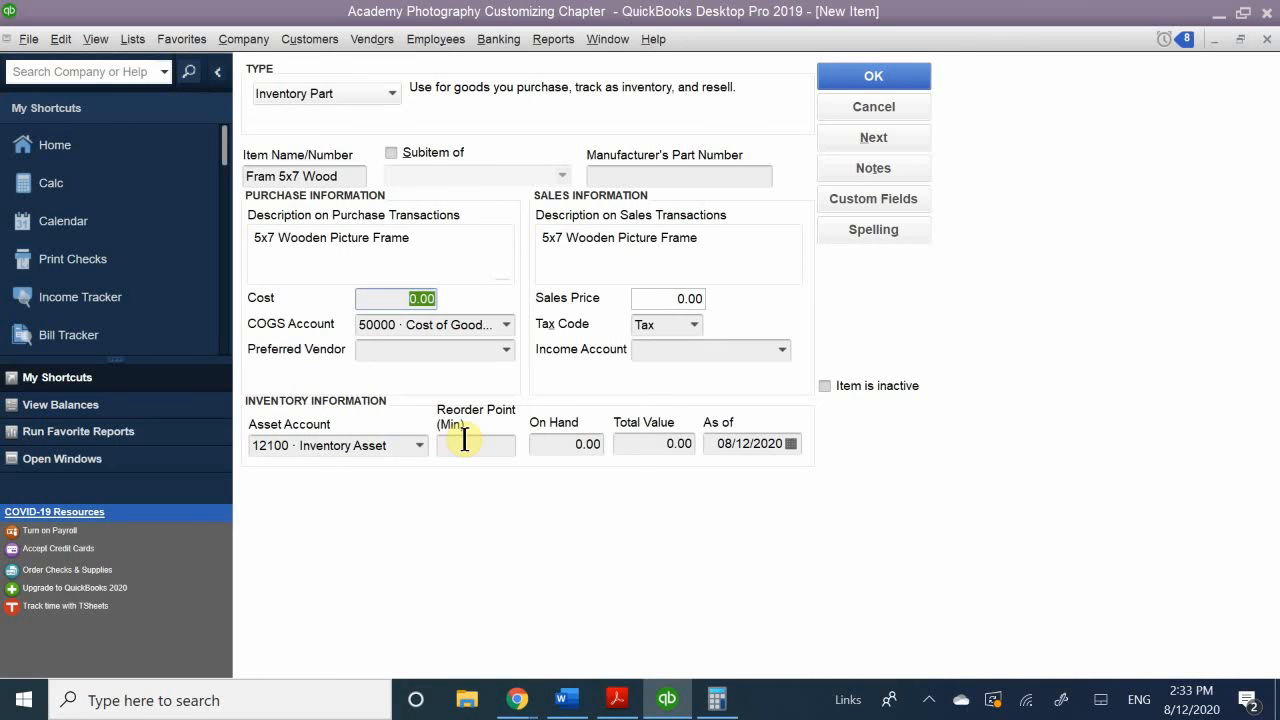
pyautogui.write('5.99')
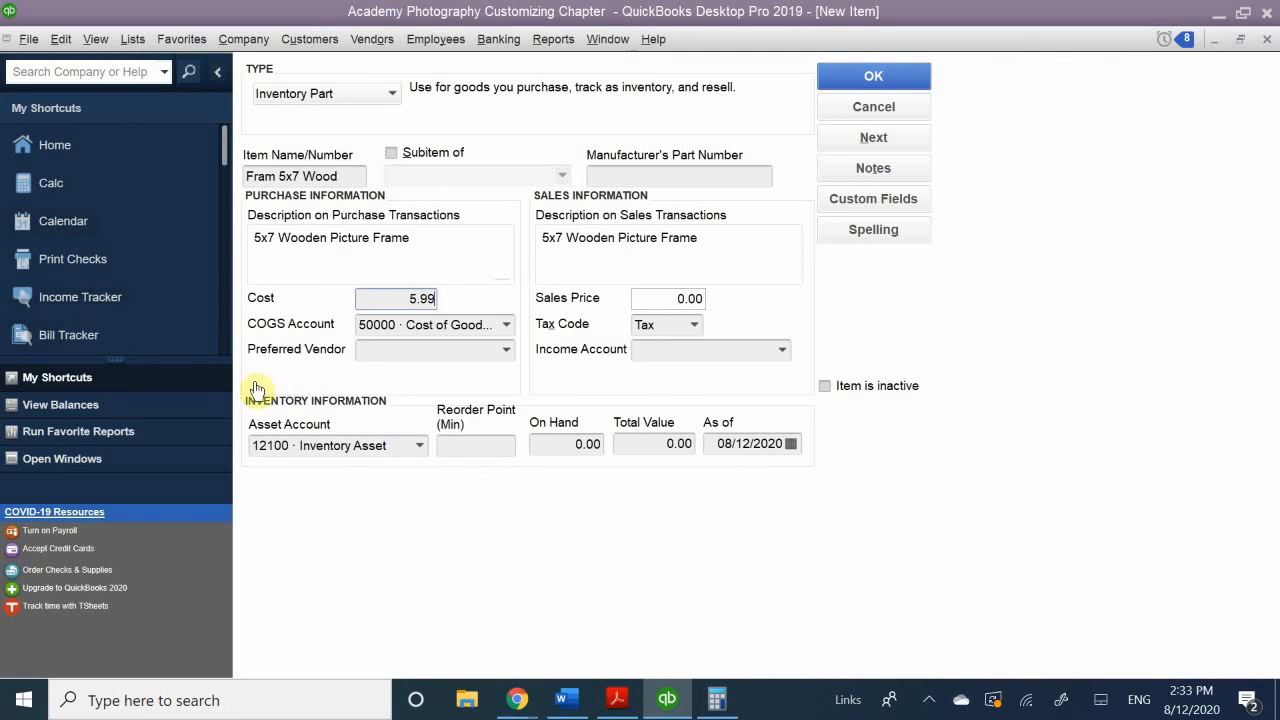
pyautogui.click(381, 327)
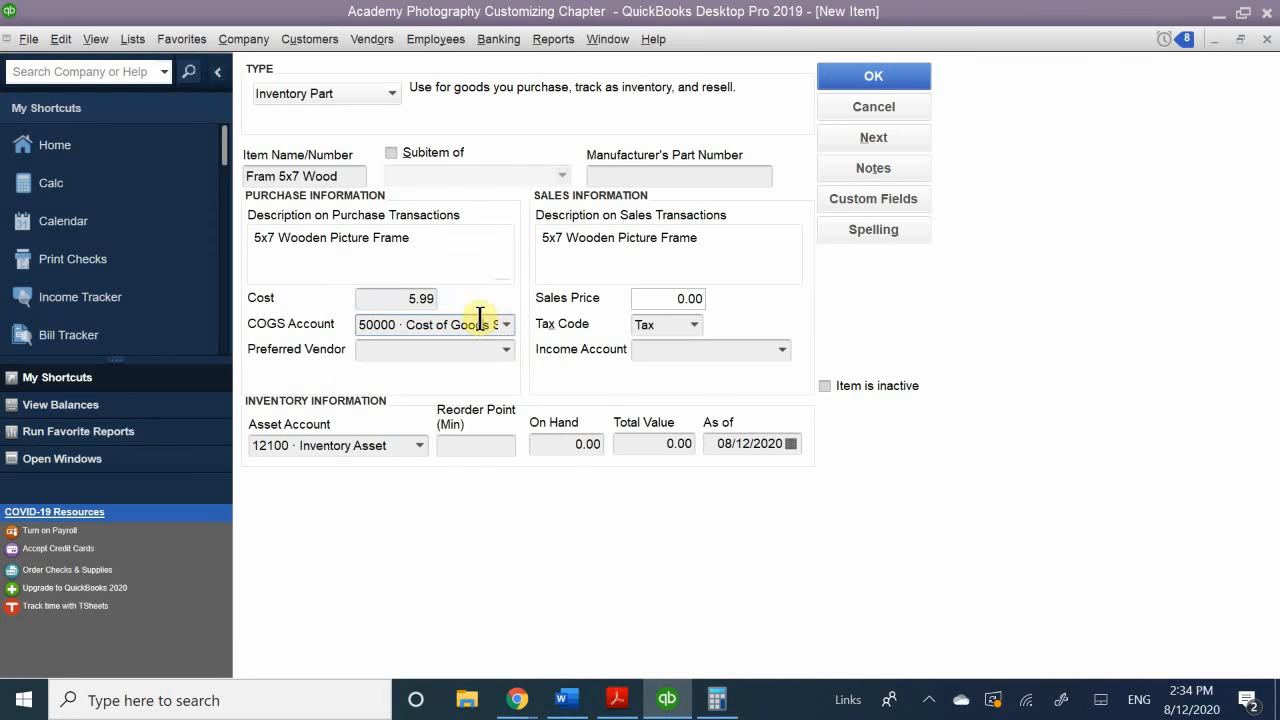
# Step: Set the new item's sales price to 9.99 and its income account to 45000 Sales
pyautogui.click(666, 298)
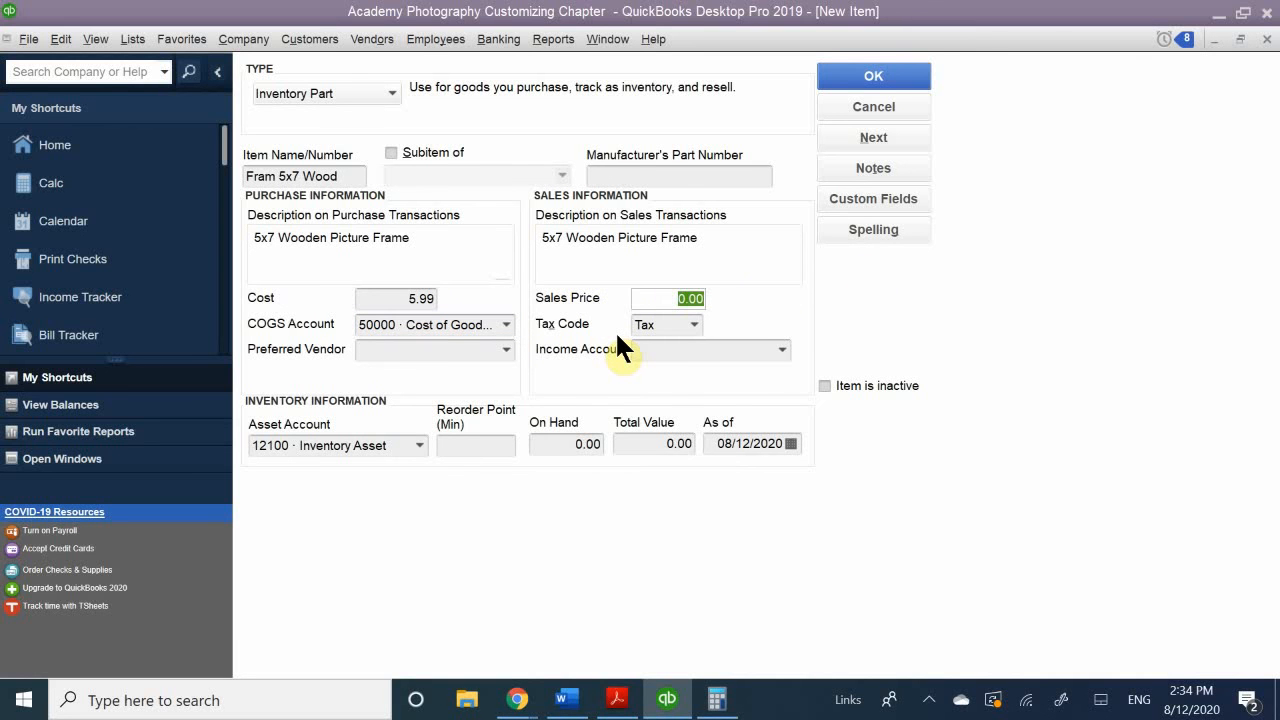
pyautogui.write('9.99')
pyautogui.click(676, 354)
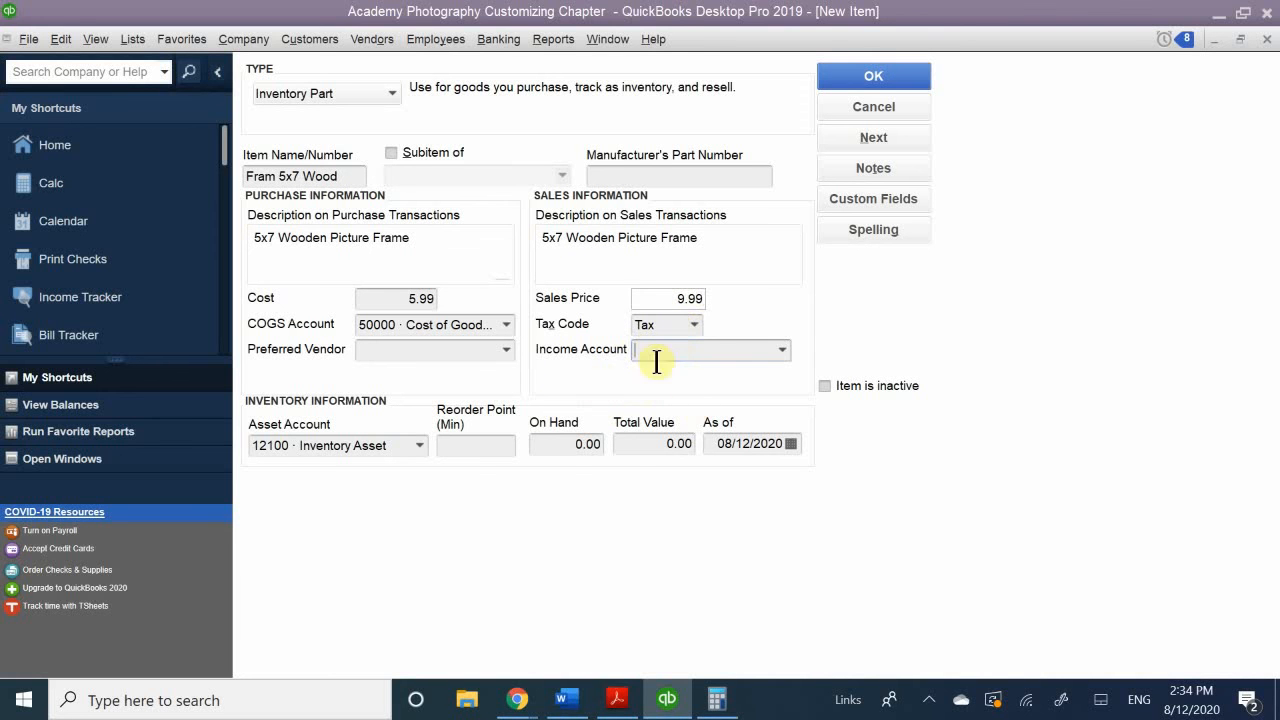
pyautogui.click(783, 350)
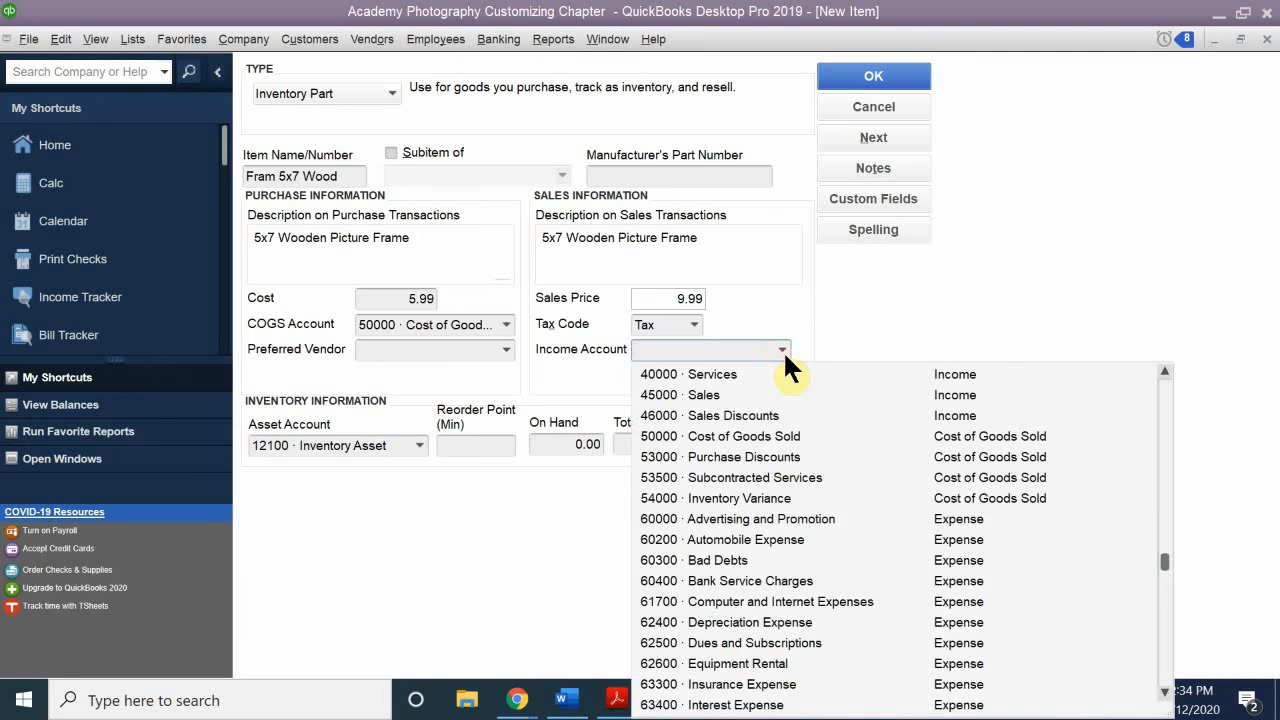
pyautogui.click(693, 395)
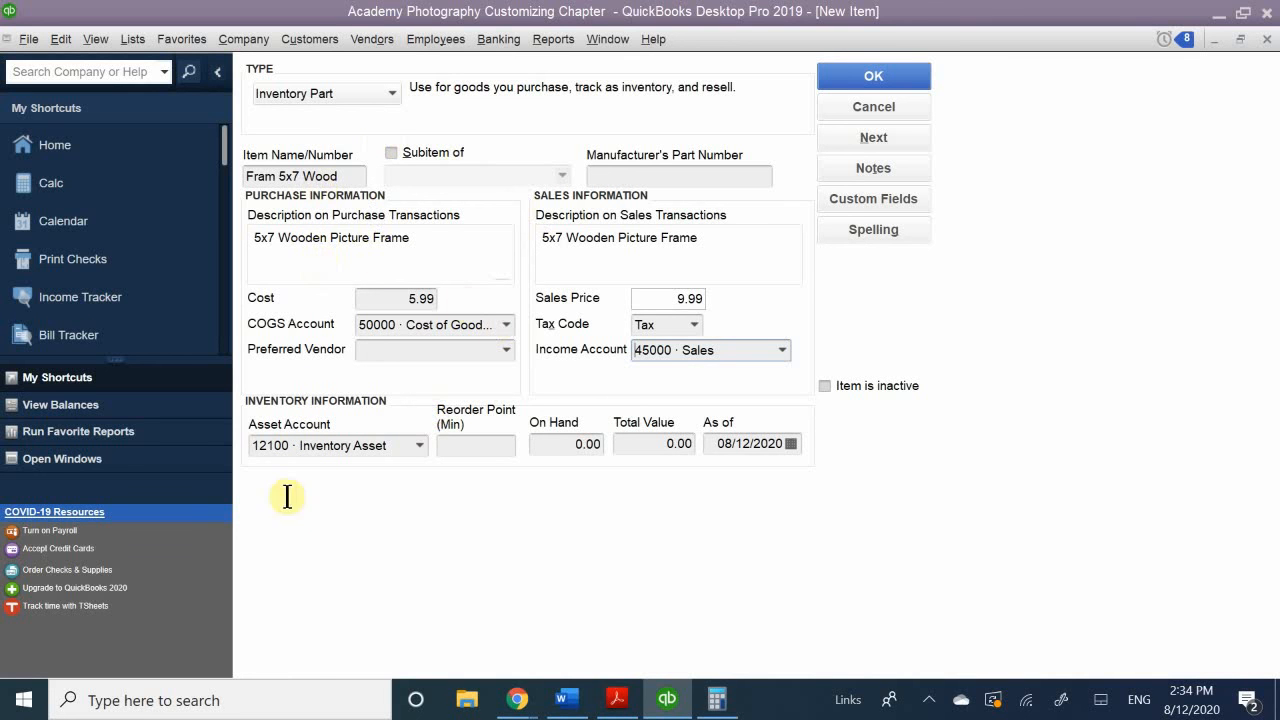
# Step: Set the new item's minimum reorder point to 10 and save the inventory item
pyautogui.click(314, 450)
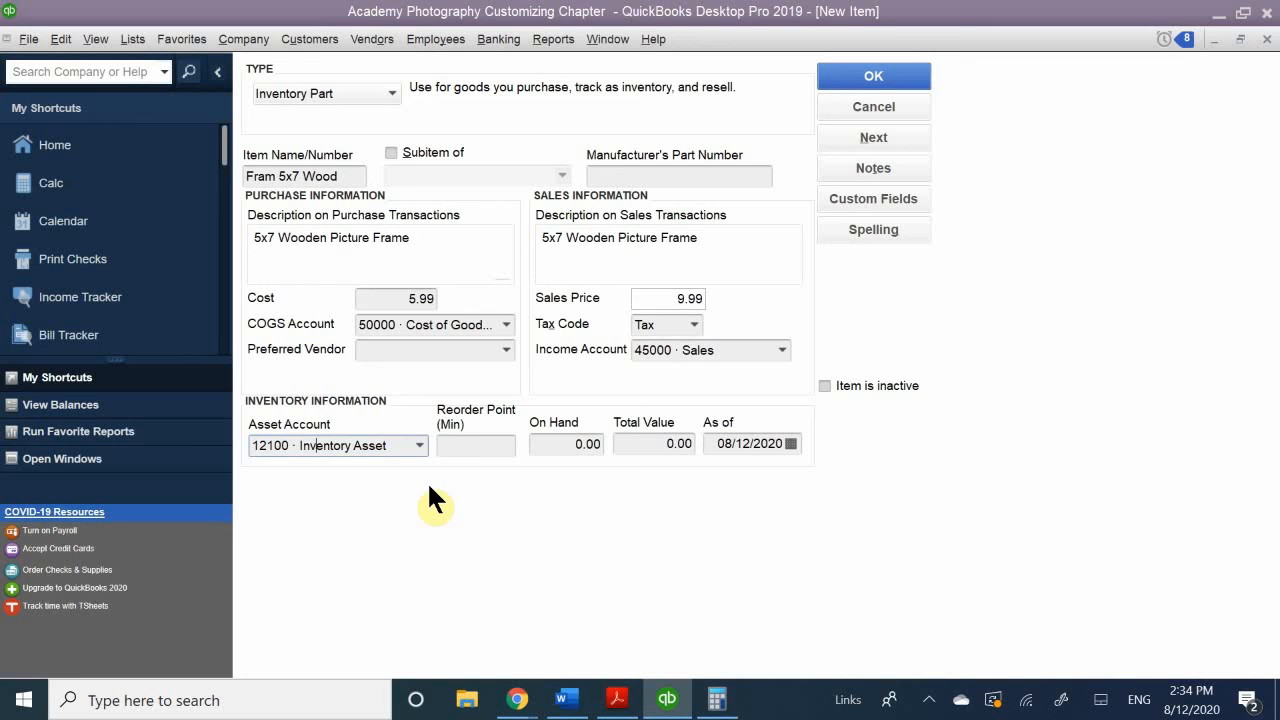
pyautogui.click(485, 446)
pyautogui.write('10')
pyautogui.click(843, 82)
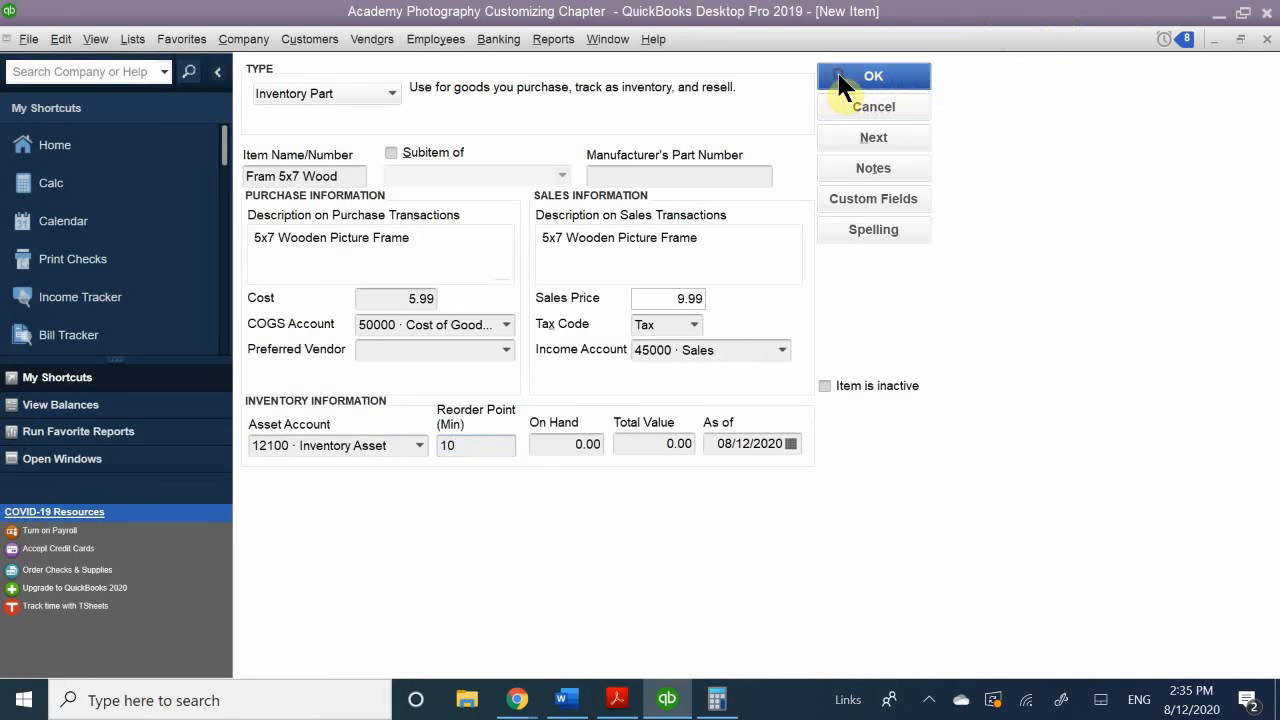
# Step: Review the new Fram 5x7 Wood item against the other inventory and non-inventory items in the Item List
pyautogui.click(340, 311)
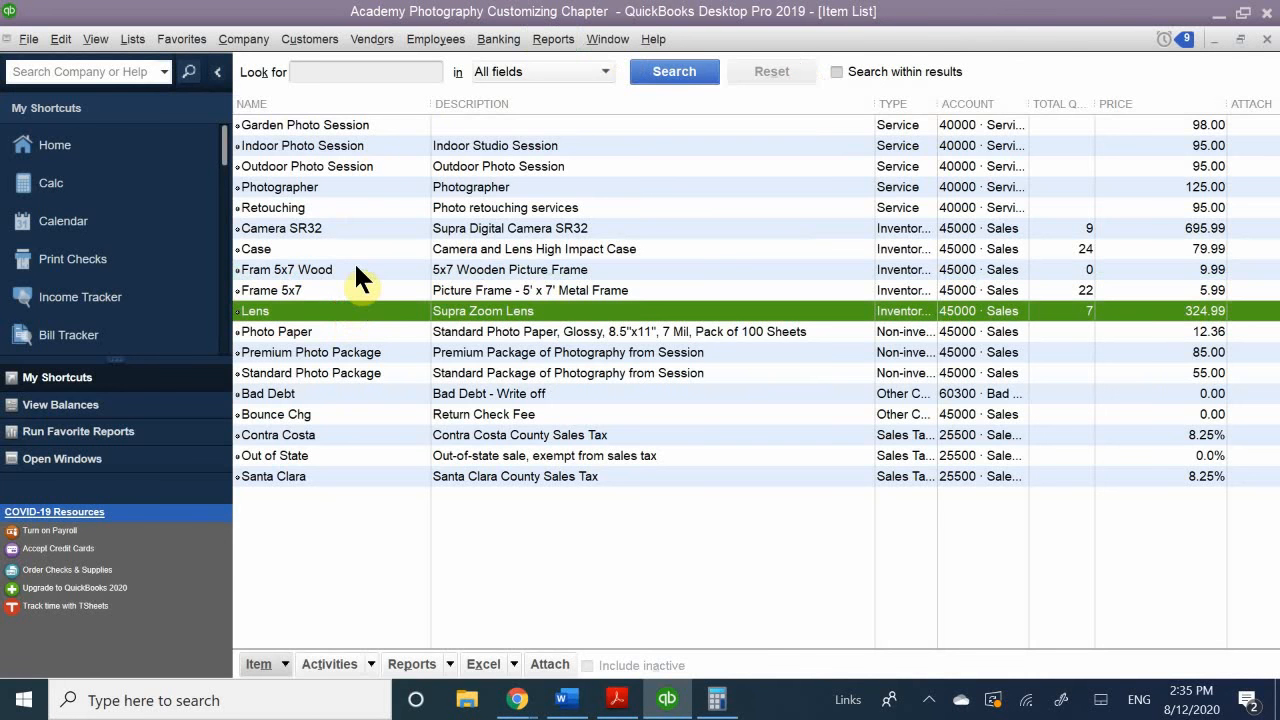
pyautogui.click(317, 266)
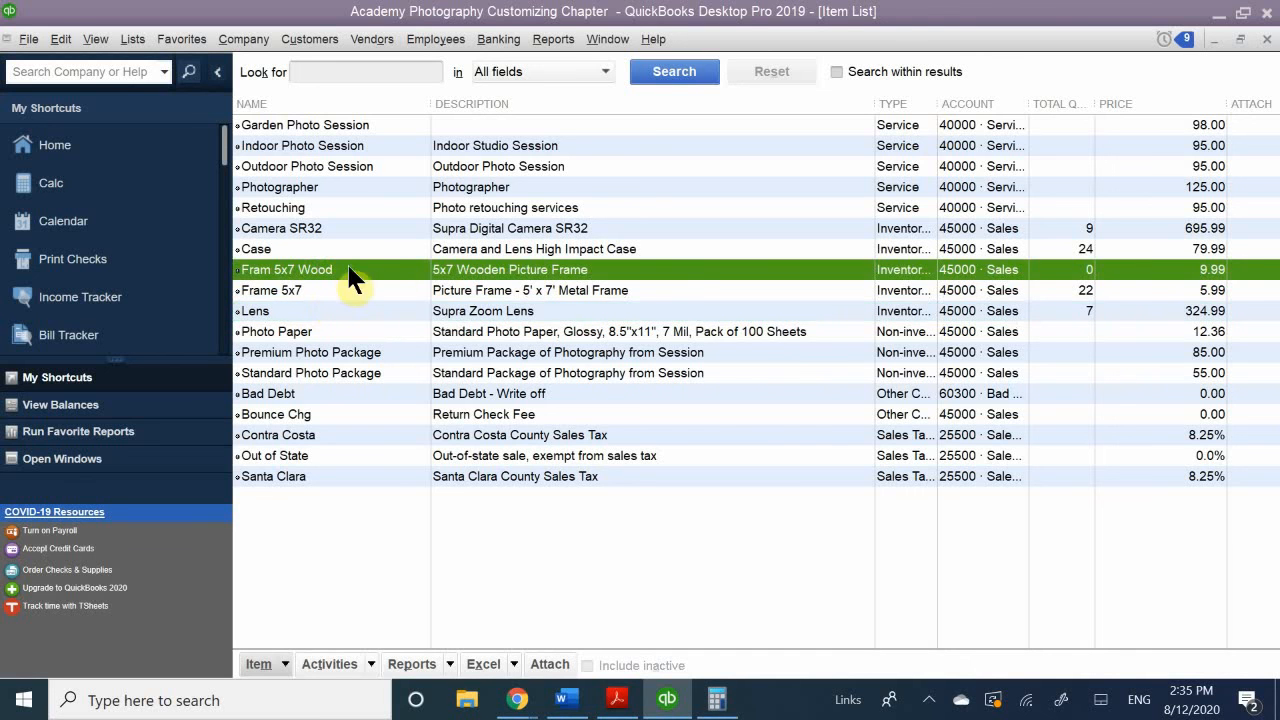
pyautogui.click(383, 289)
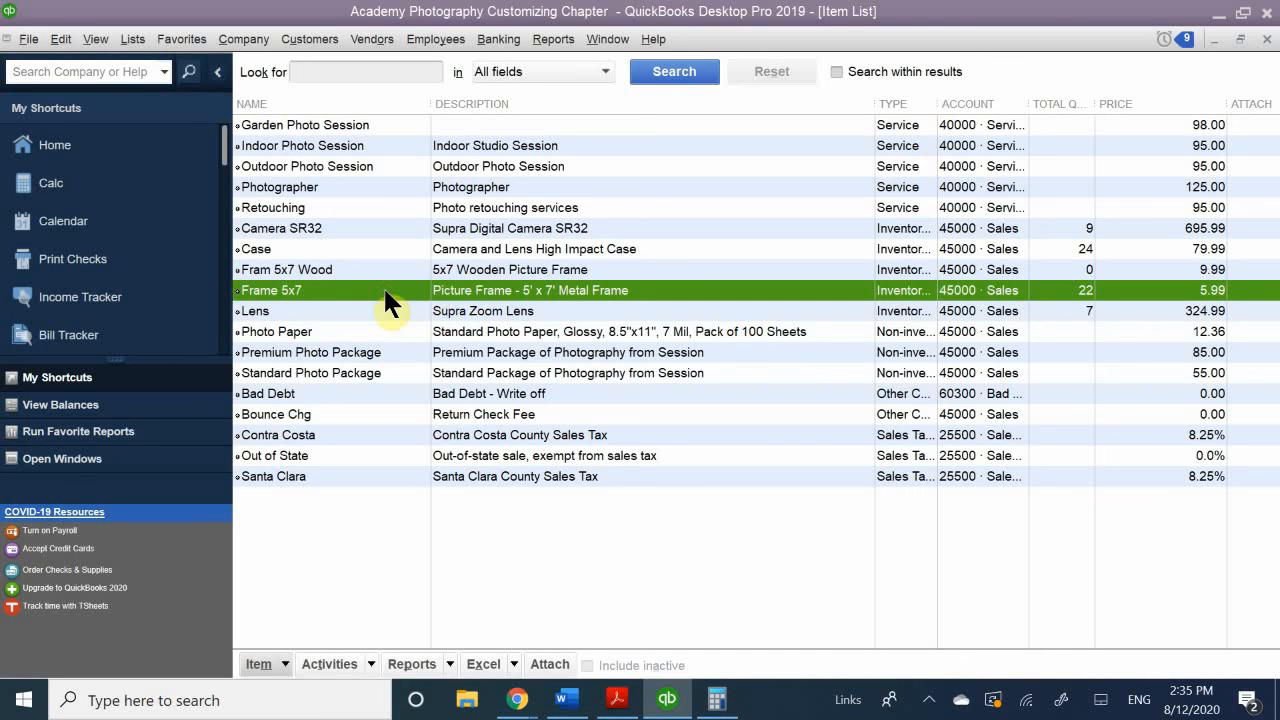
pyautogui.click(366, 266)
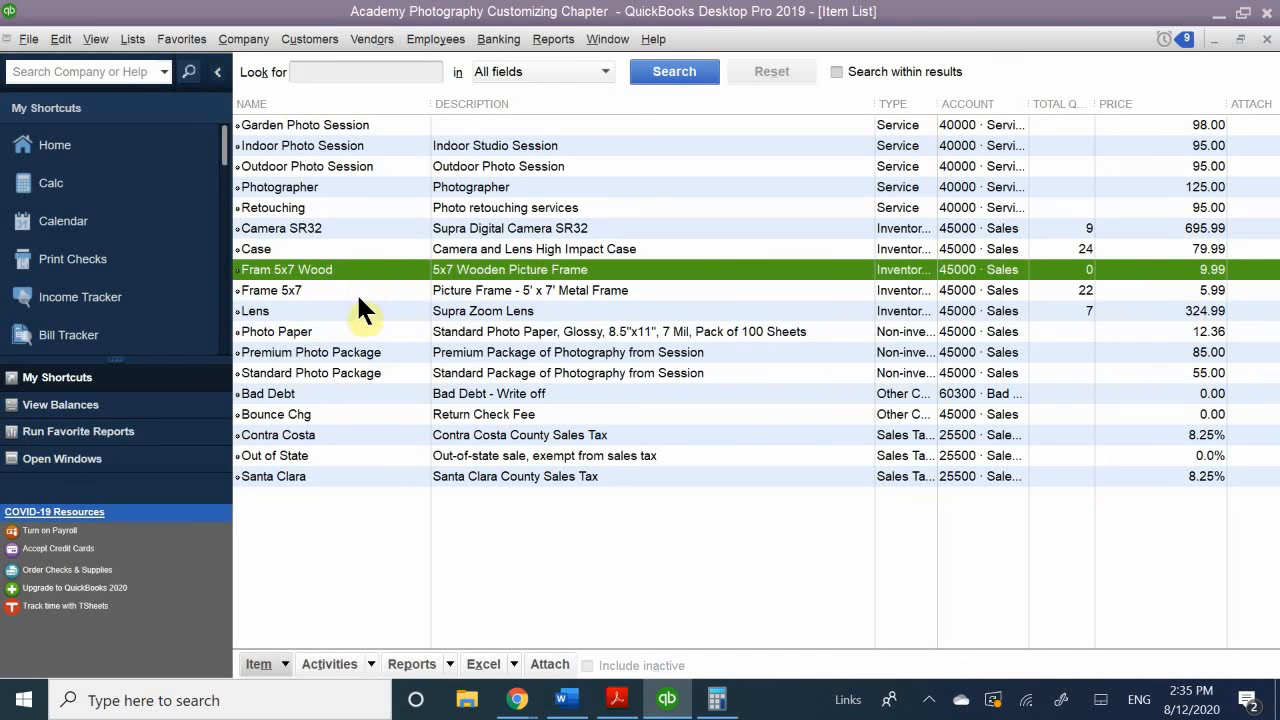
pyautogui.click(361, 229)
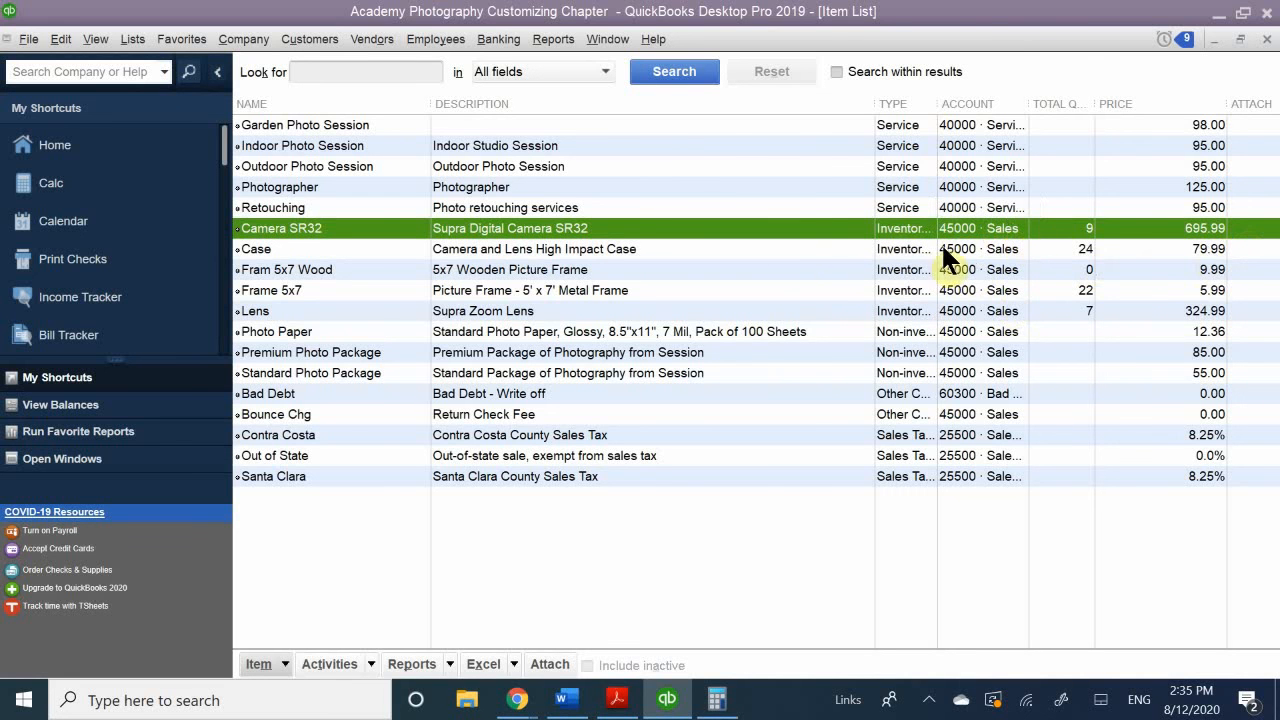
pyautogui.click(917, 296)
pyautogui.click(910, 331)
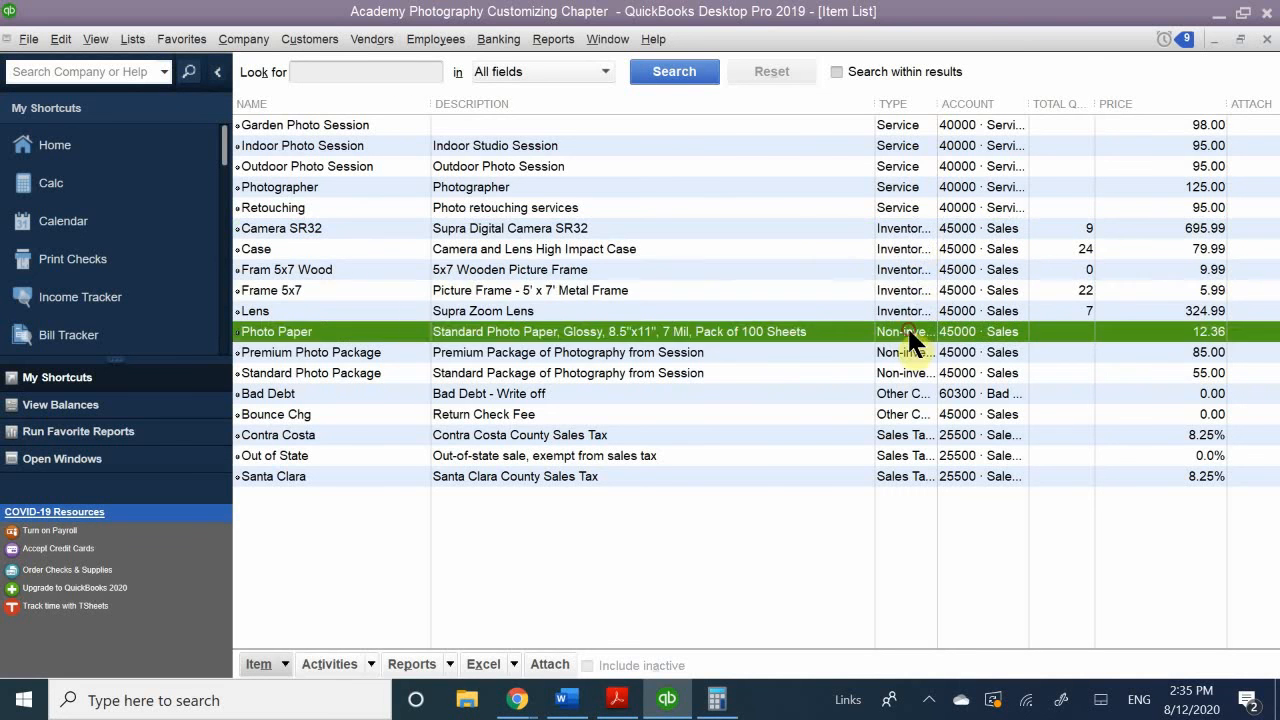
# Step: Start a new item from the Item List and examine the Discount and Payment item types
pyautogui.click(912, 290)
pyautogui.click(906, 249)
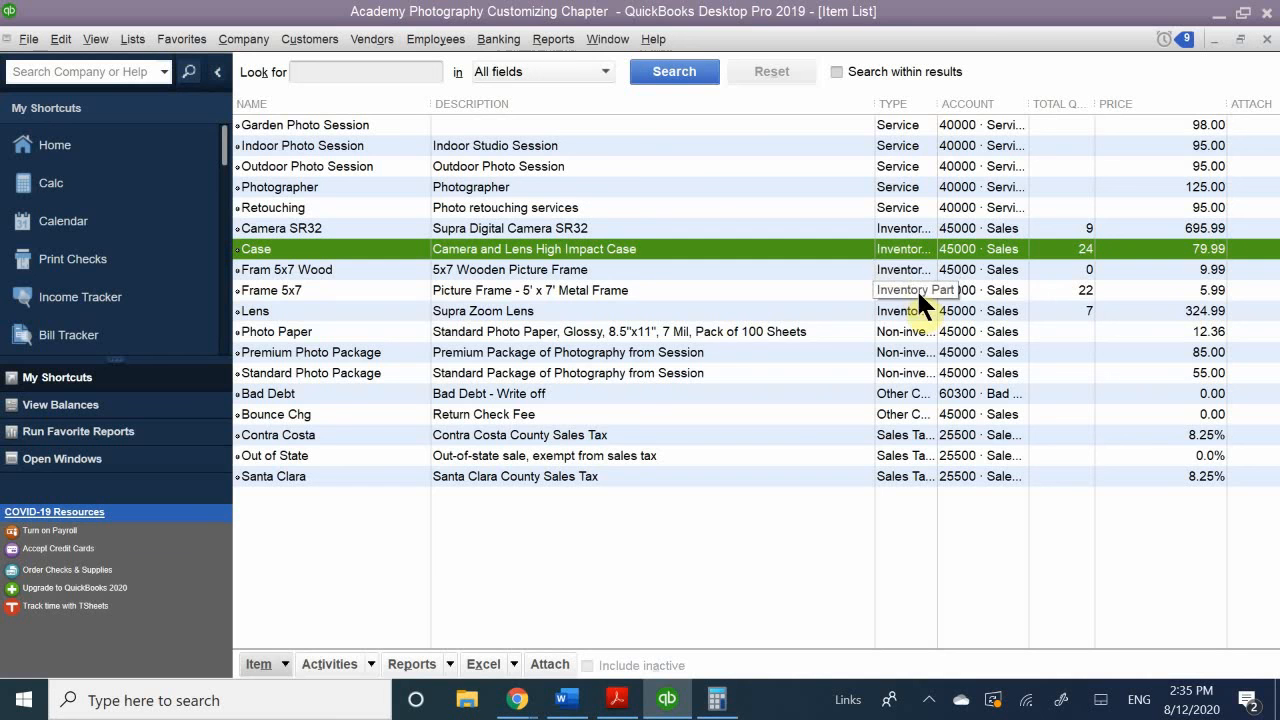
pyautogui.click(284, 666)
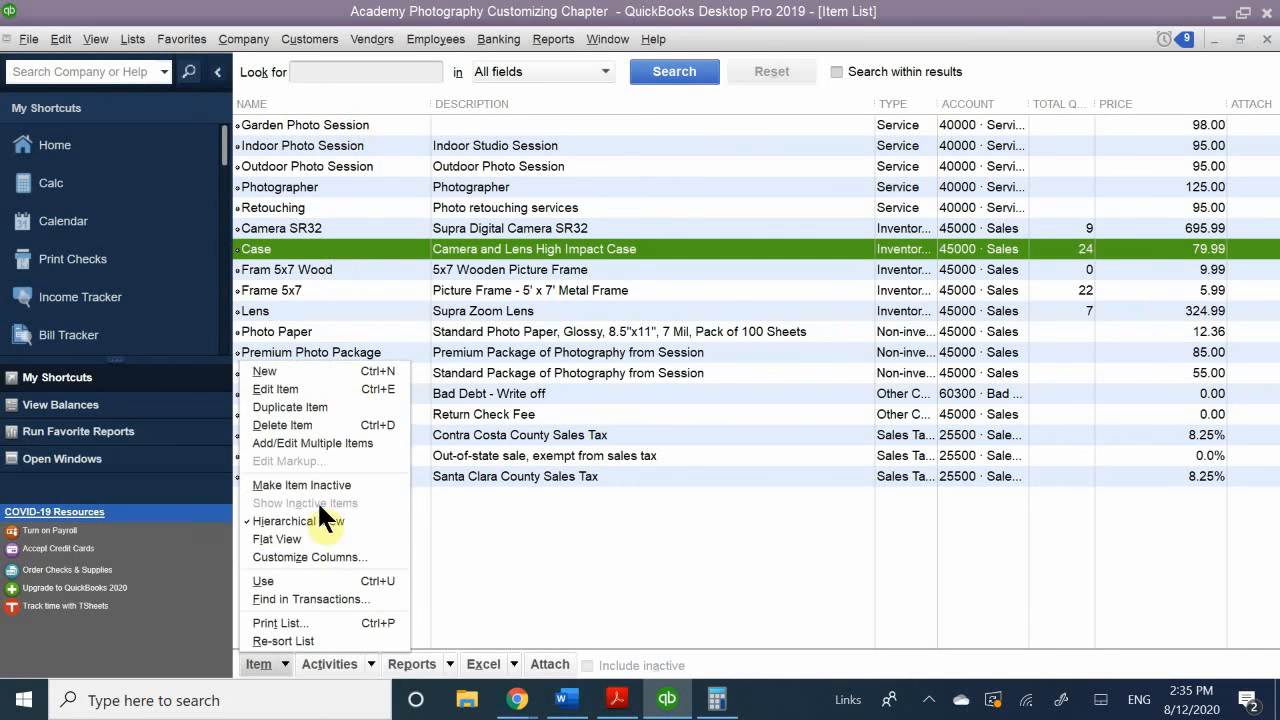
pyautogui.click(296, 369)
pyautogui.click(345, 93)
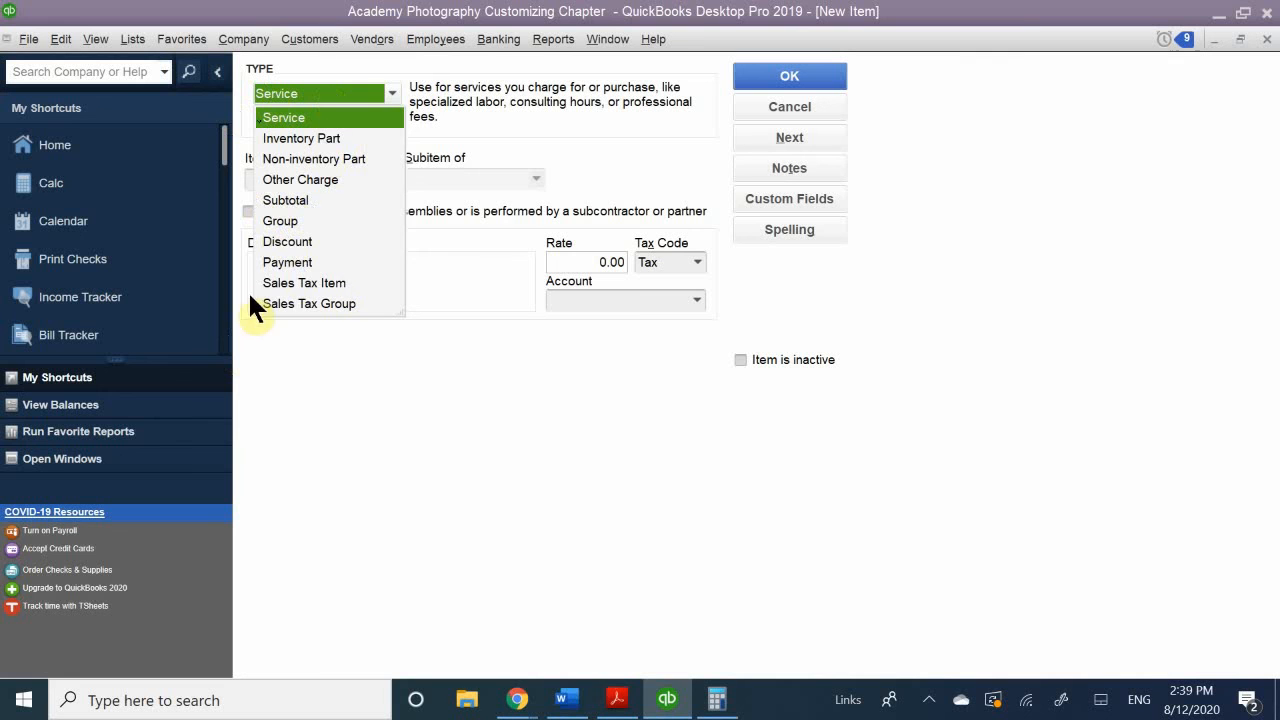
pyautogui.click(323, 241)
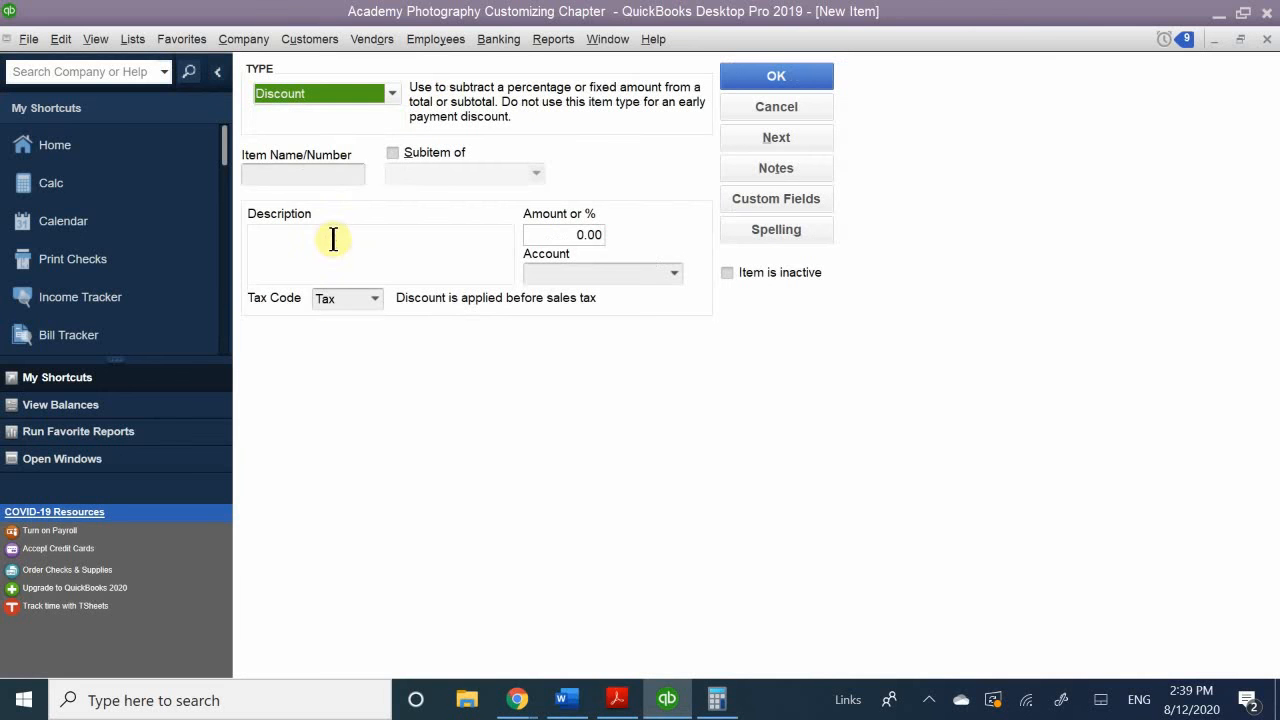
pyautogui.click(352, 98)
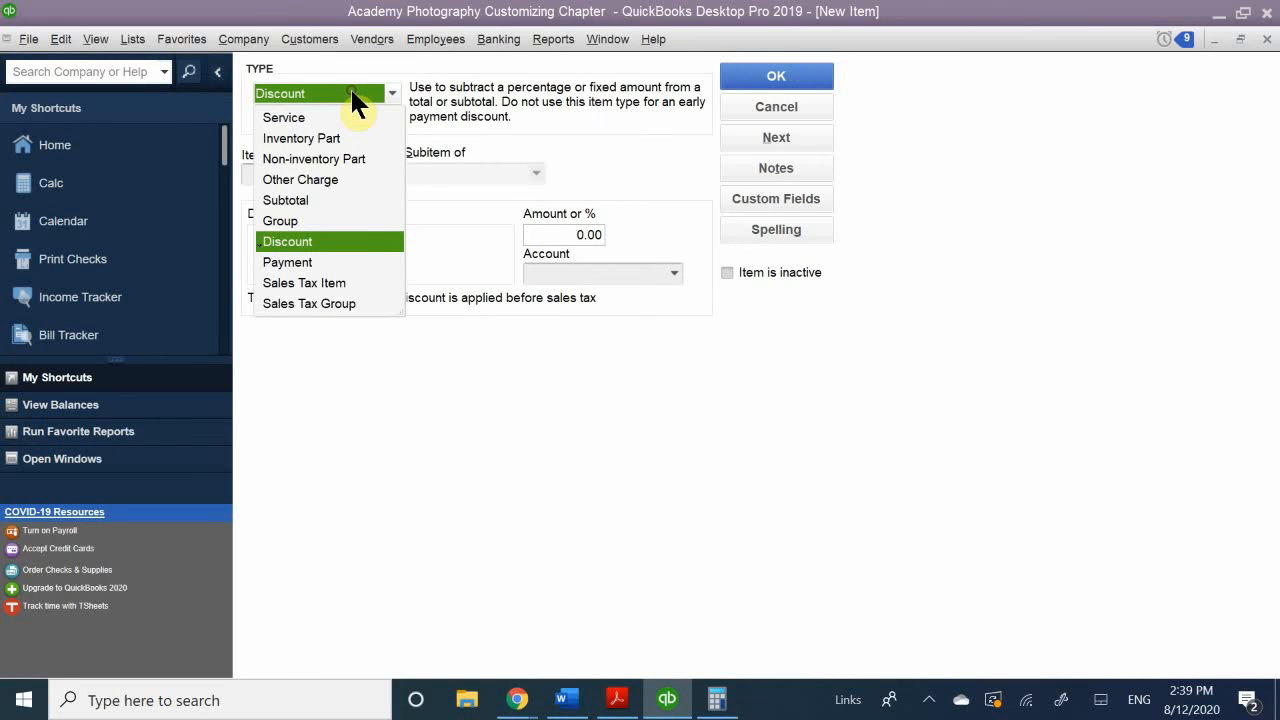
pyautogui.click(366, 261)
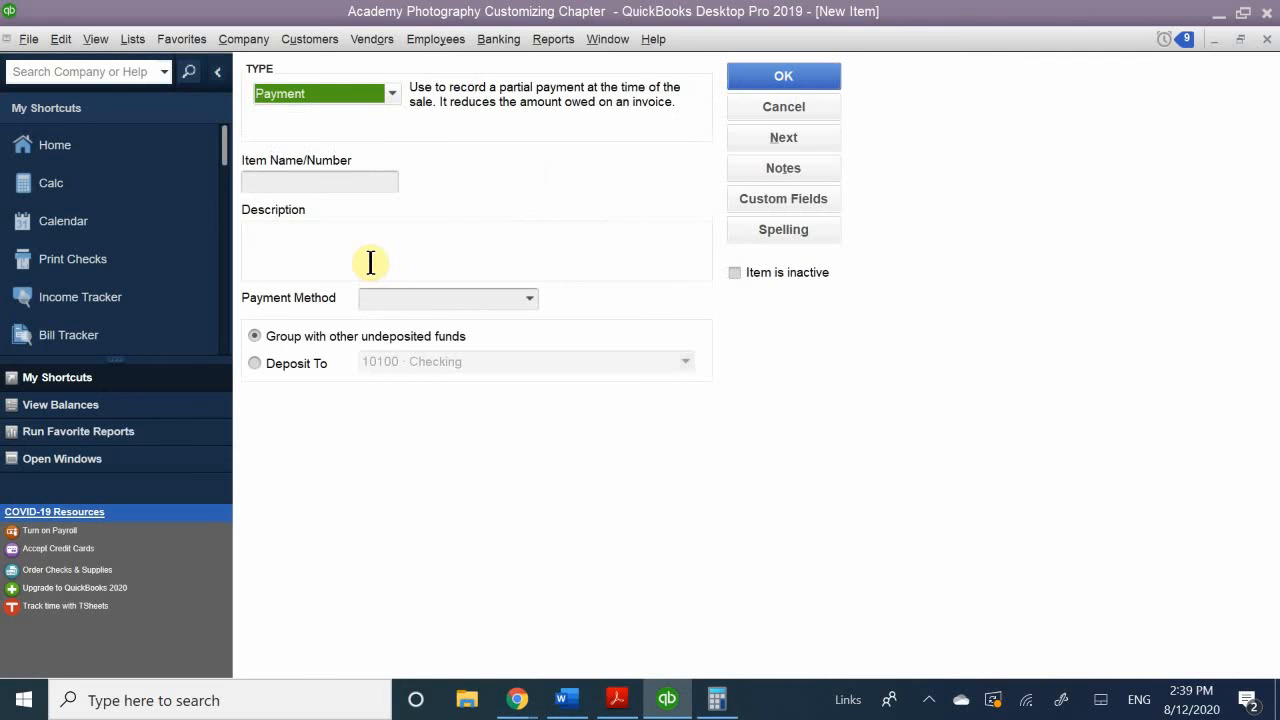
# Step: Make the new item a Sales Tax Item and name it NV State Tax
pyautogui.click(348, 95)
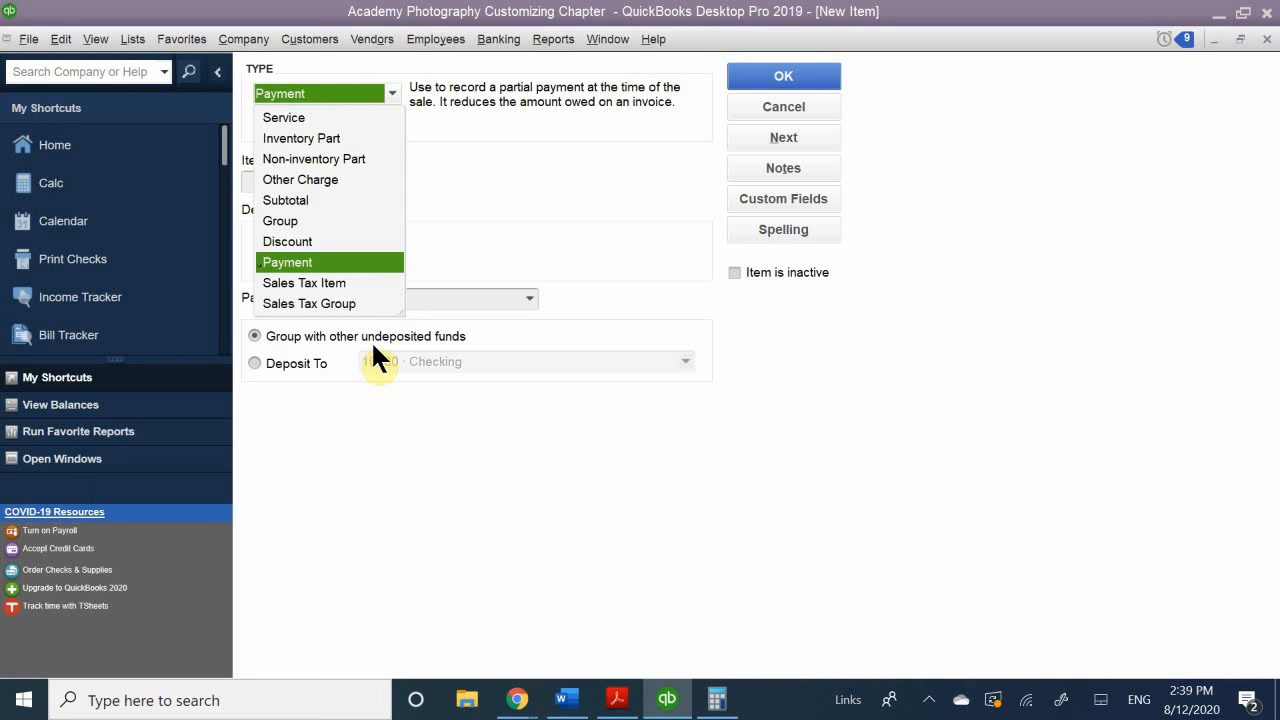
pyautogui.click(350, 280)
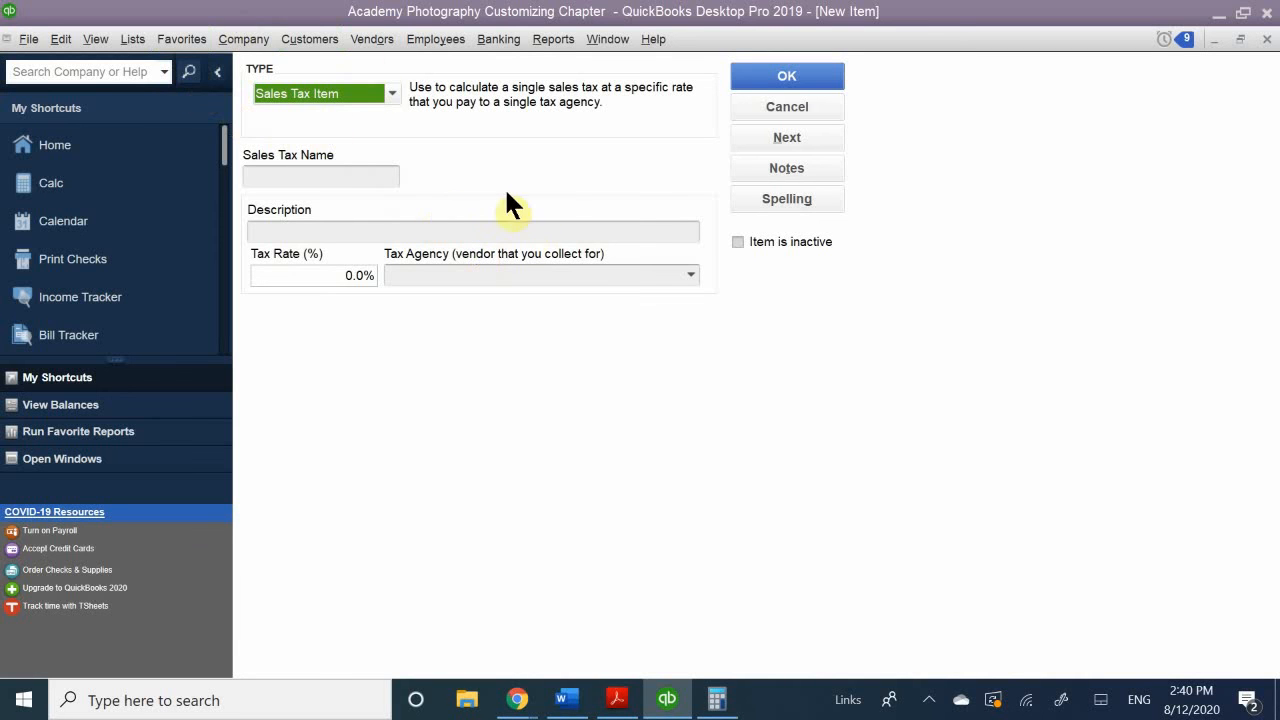
pyautogui.click(300, 176)
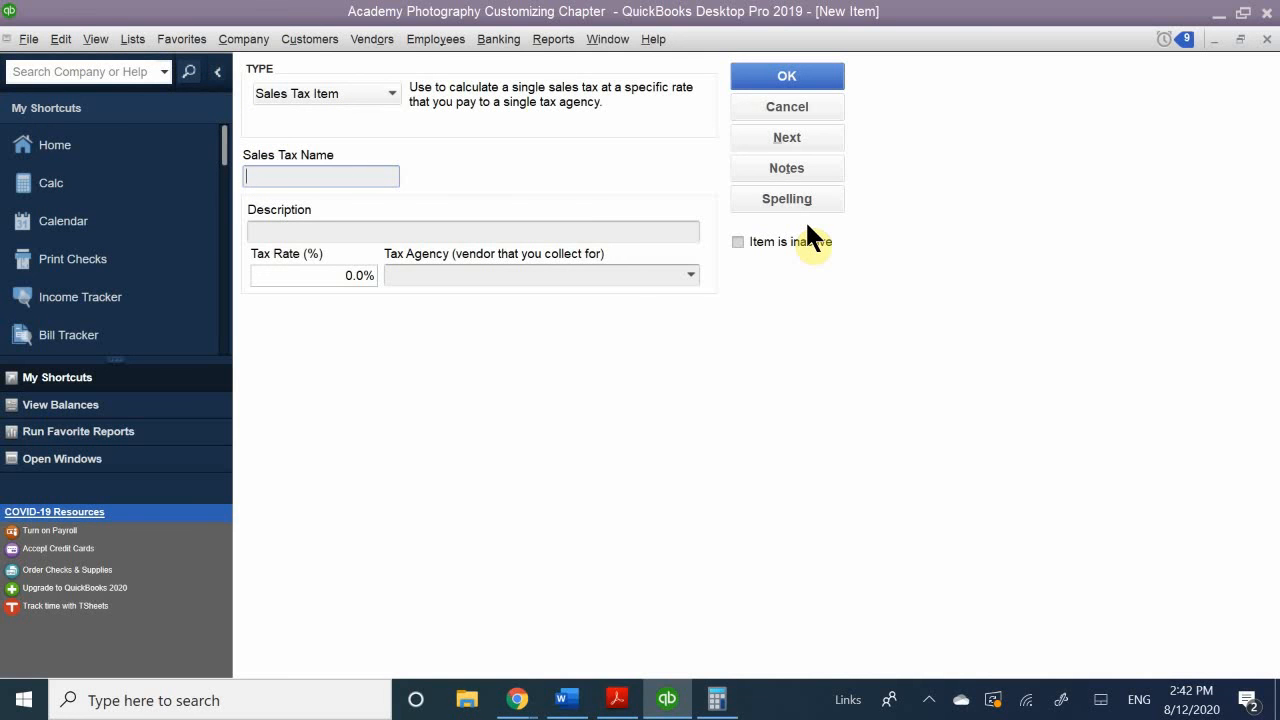
pyautogui.write('NV State Tax')
# Step: Set the NV State Tax item's tax rate to 4.6%
pyautogui.click(335, 276)
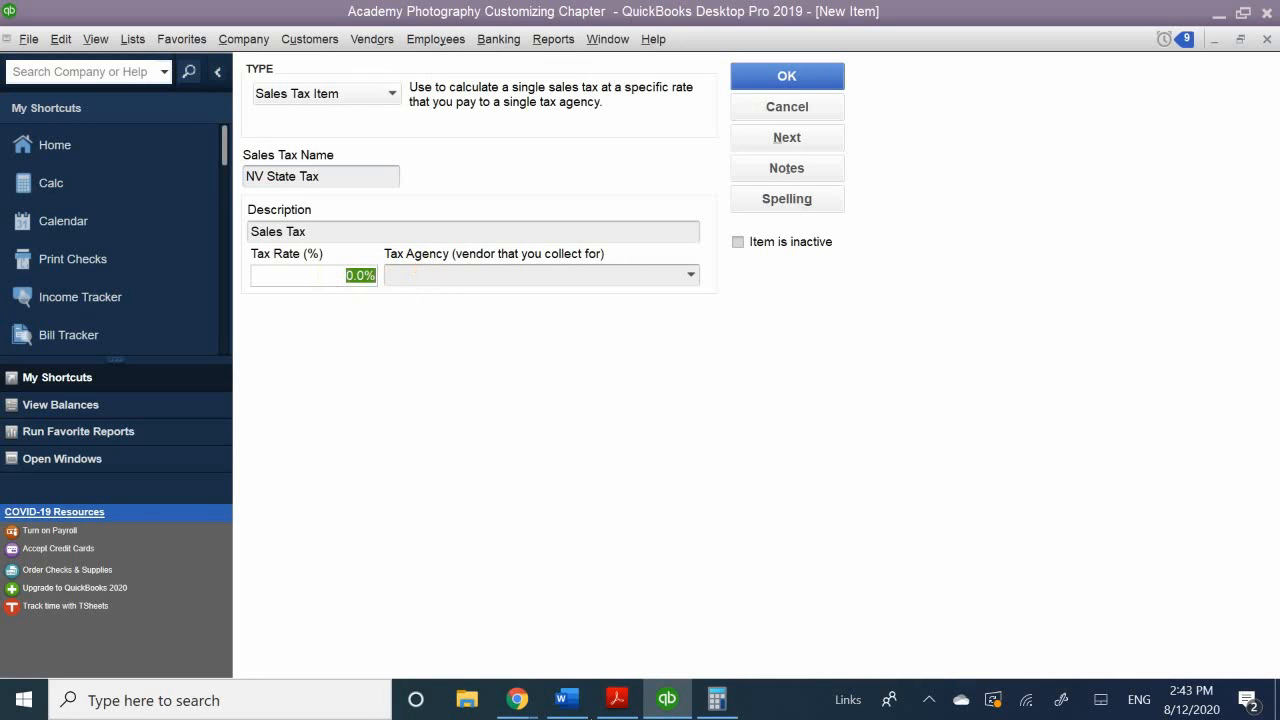
pyautogui.write('4.6')
pyautogui.write('5')
pyautogui.press('BackSpace')
pyautogui.write('%')
# Step: Assign State Board of Equalization as the NV State Tax item's tax agency and save the item
pyautogui.click(444, 278)
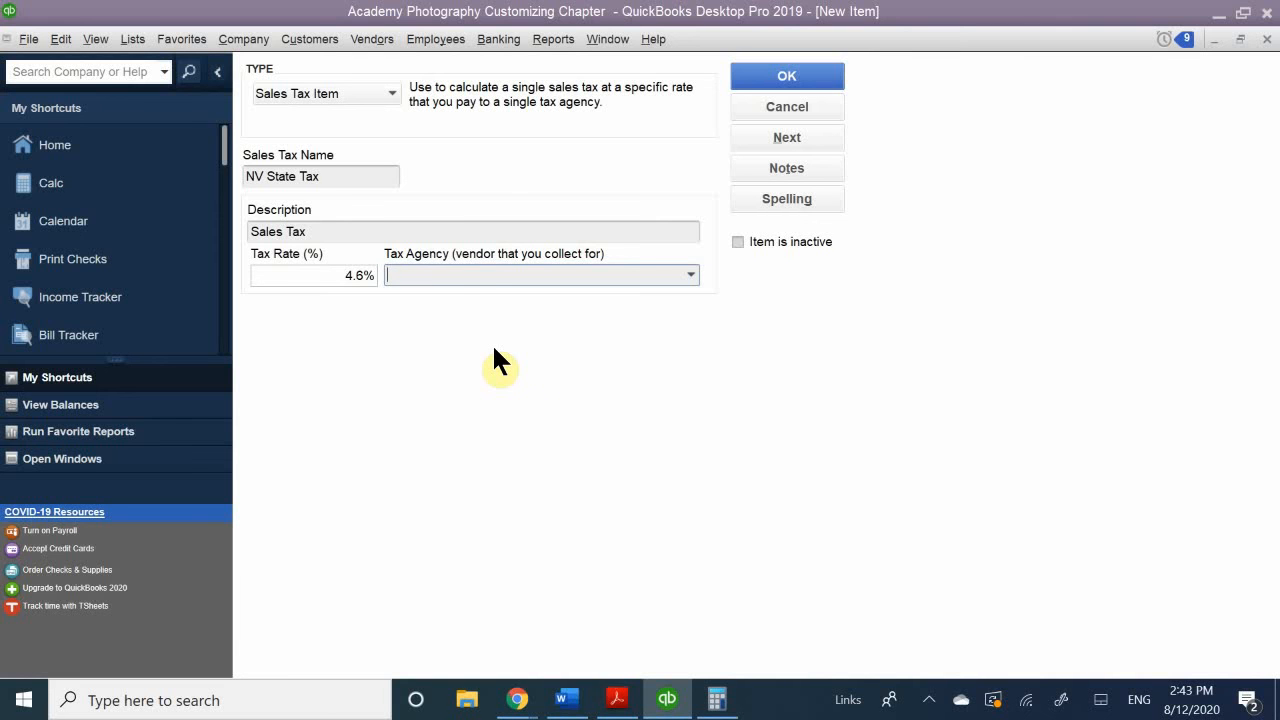
pyautogui.write('Boswell Consulting')
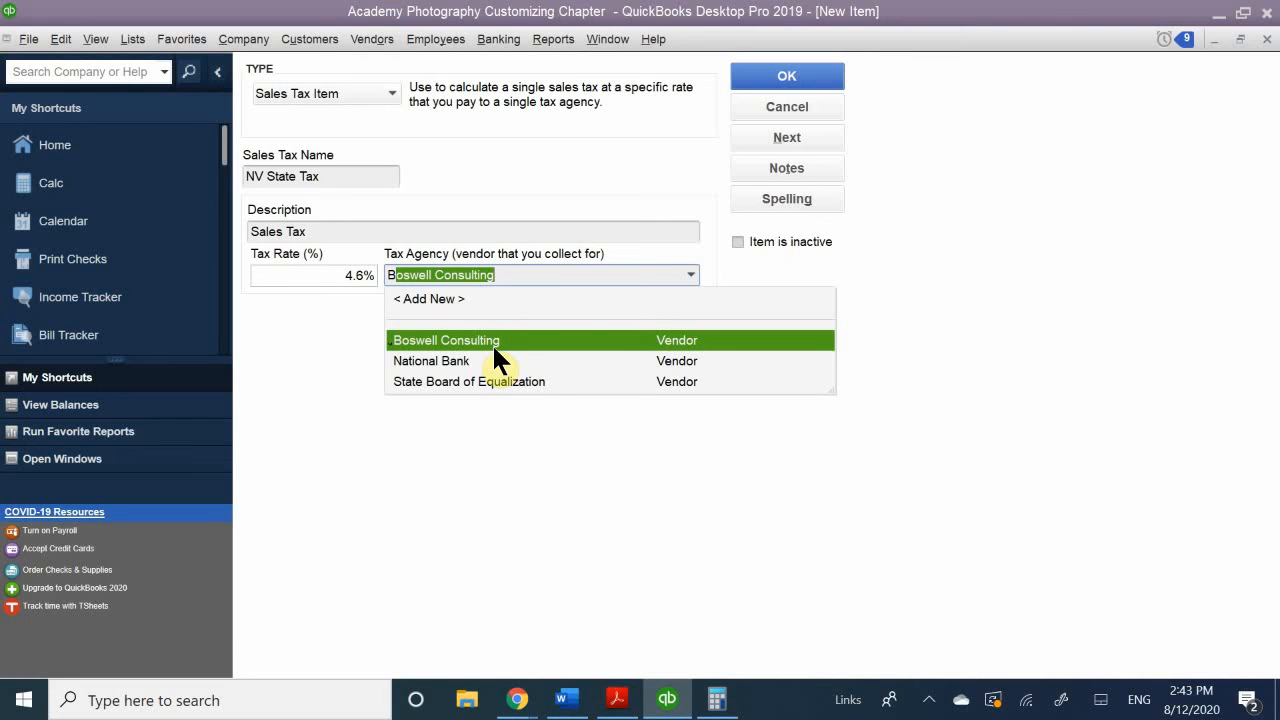
pyautogui.click(495, 380)
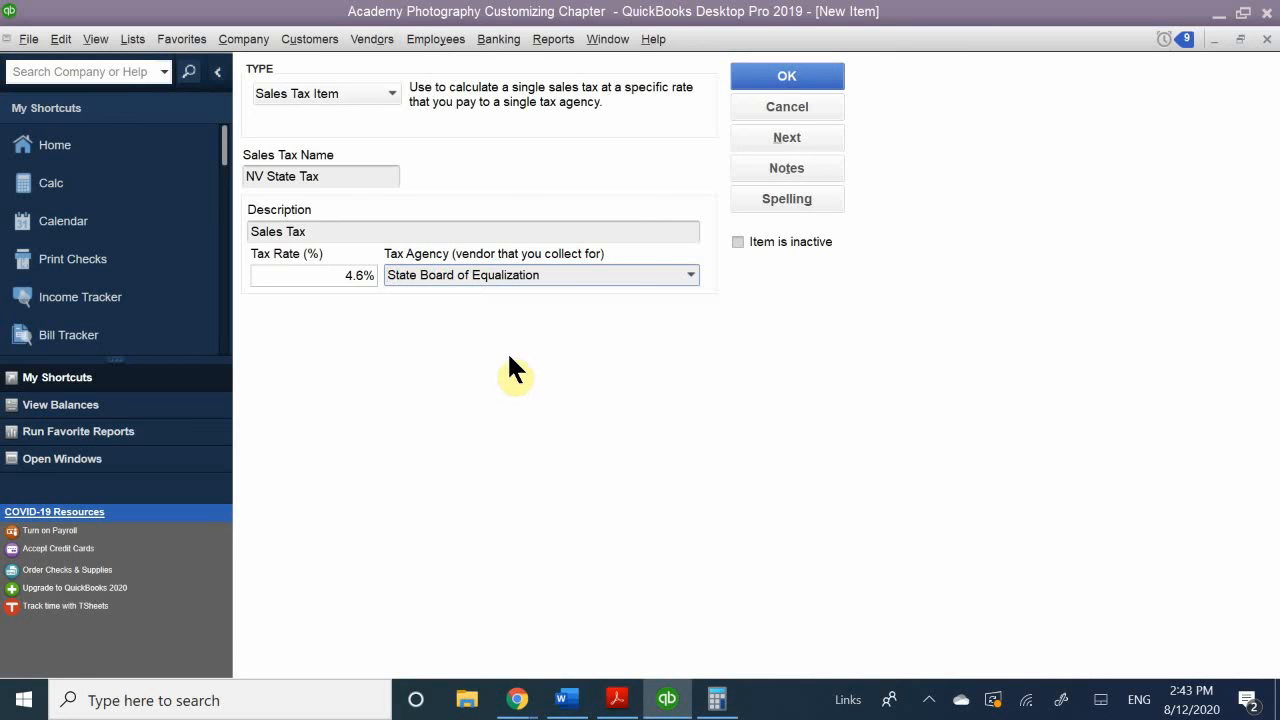
pyautogui.click(784, 75)
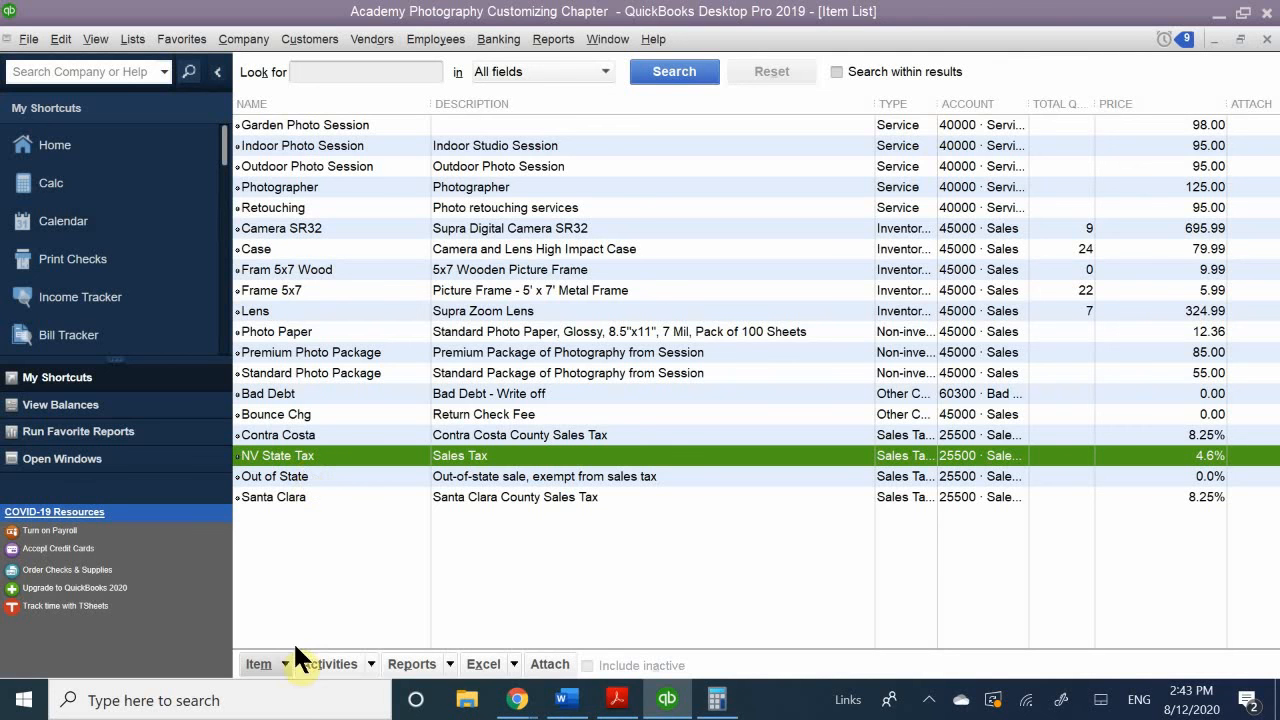
# Step: Start another new item of type Sales Tax Item with the description Clark County Tax
pyautogui.click(277, 665)
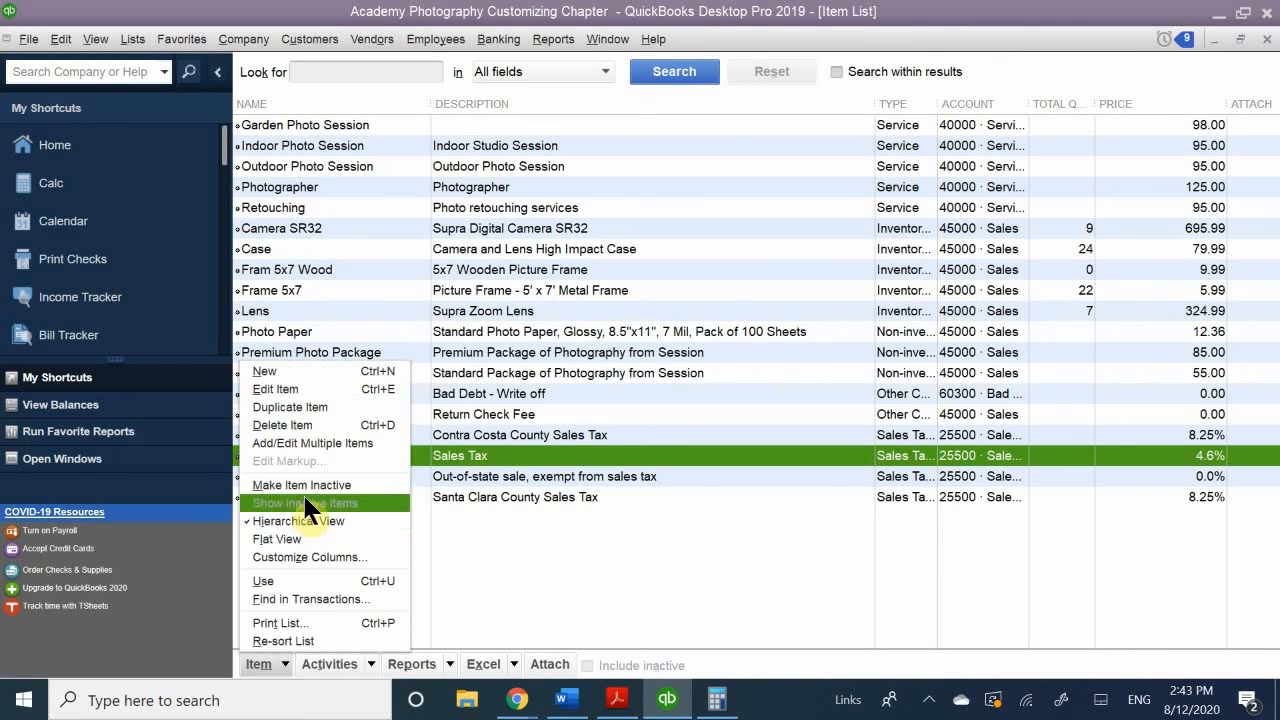
pyautogui.click(293, 368)
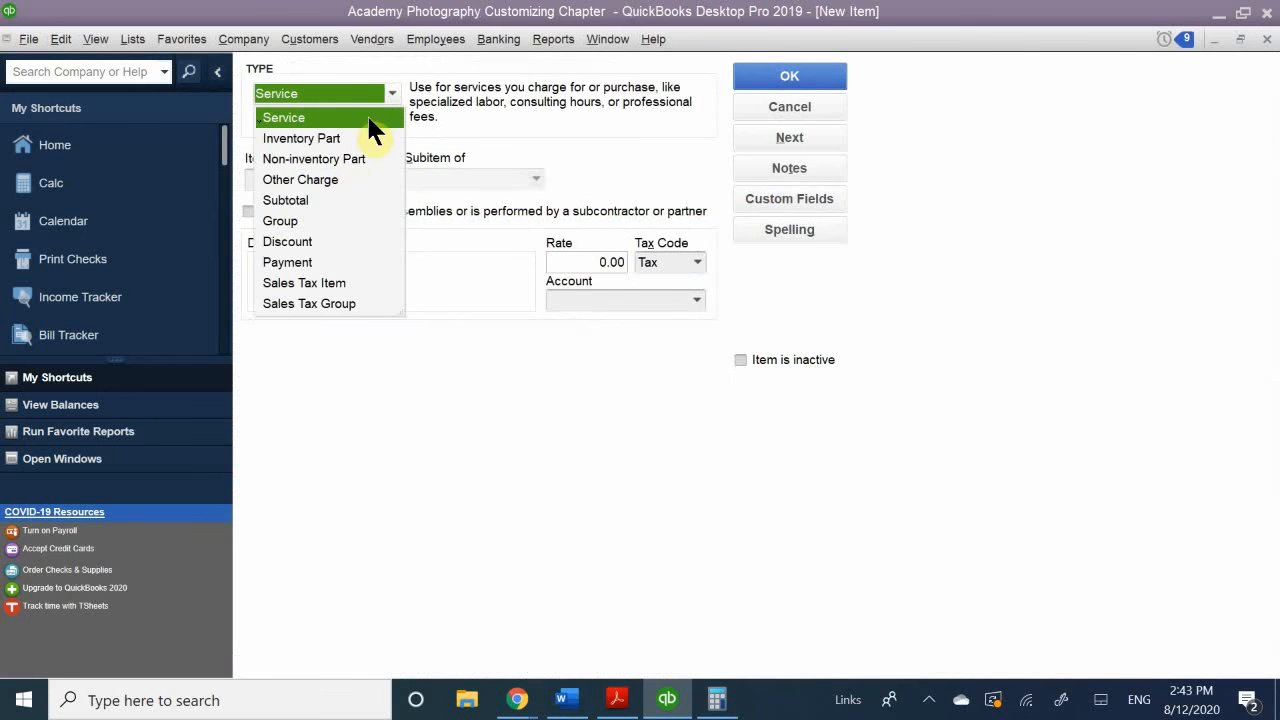
pyautogui.click(305, 283)
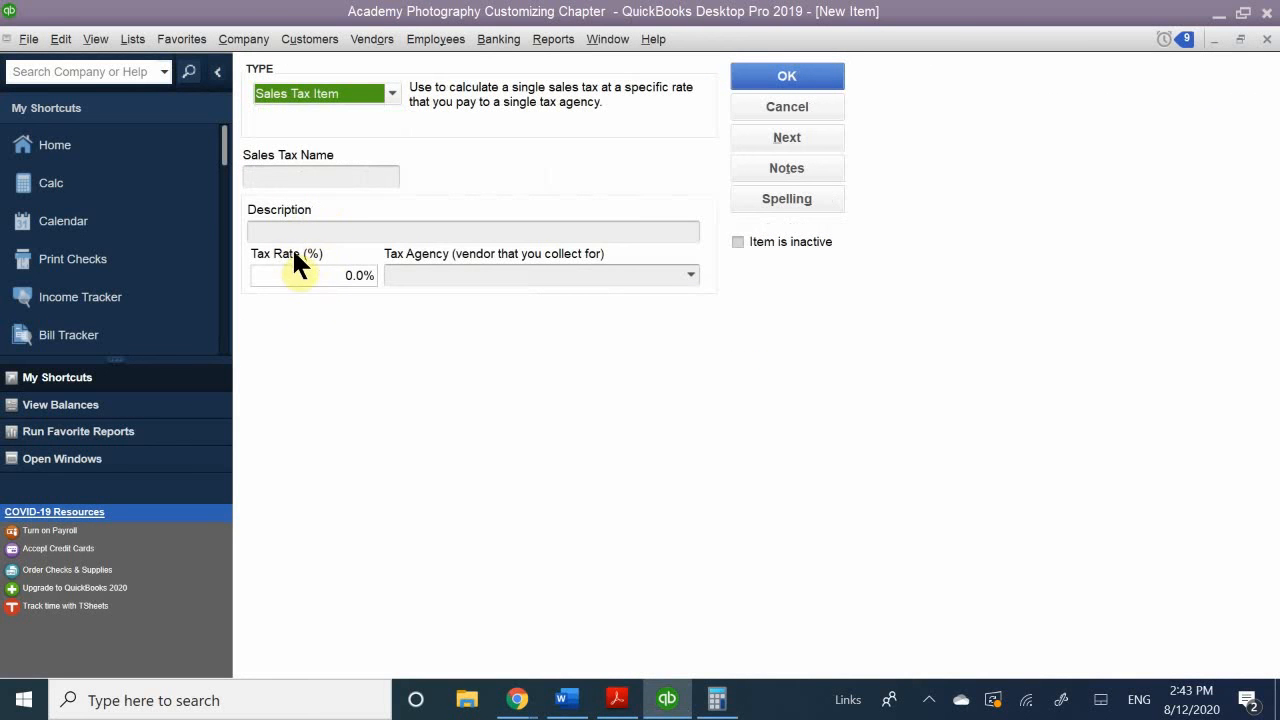
pyautogui.click(305, 232)
pyautogui.click(357, 271)
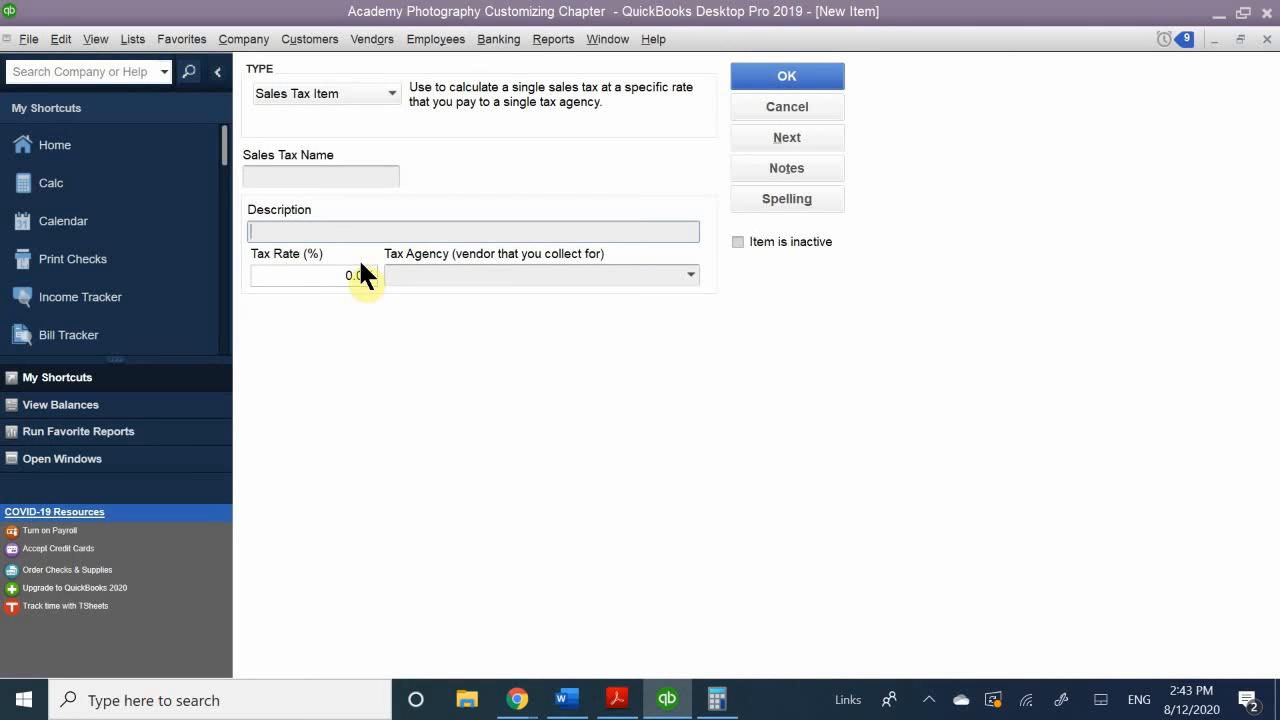
pyautogui.write('Clark County Tax')
# Step: Set the tax rate of the Clark County sales tax item to 3.775%
pyautogui.click(319, 275)
pyautogui.write('3')
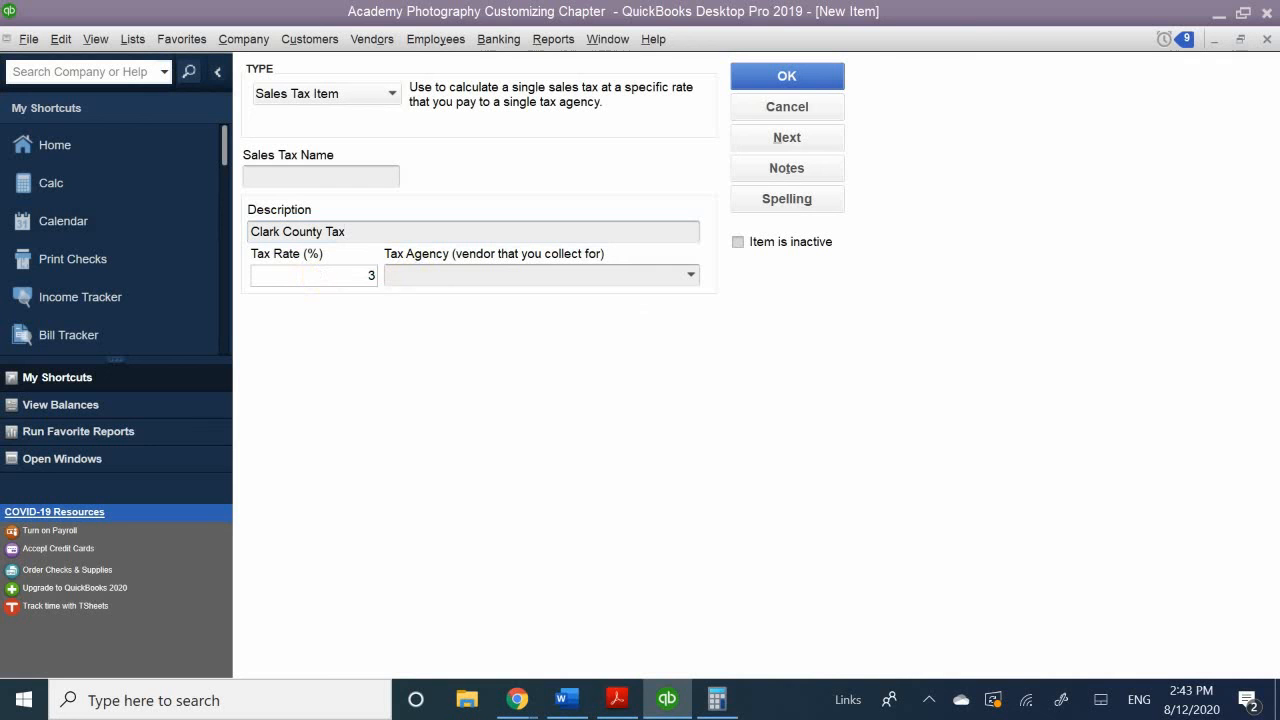
pyautogui.write('.775')
pyautogui.click(337, 344)
pyautogui.click(476, 274)
pyautogui.write('board')
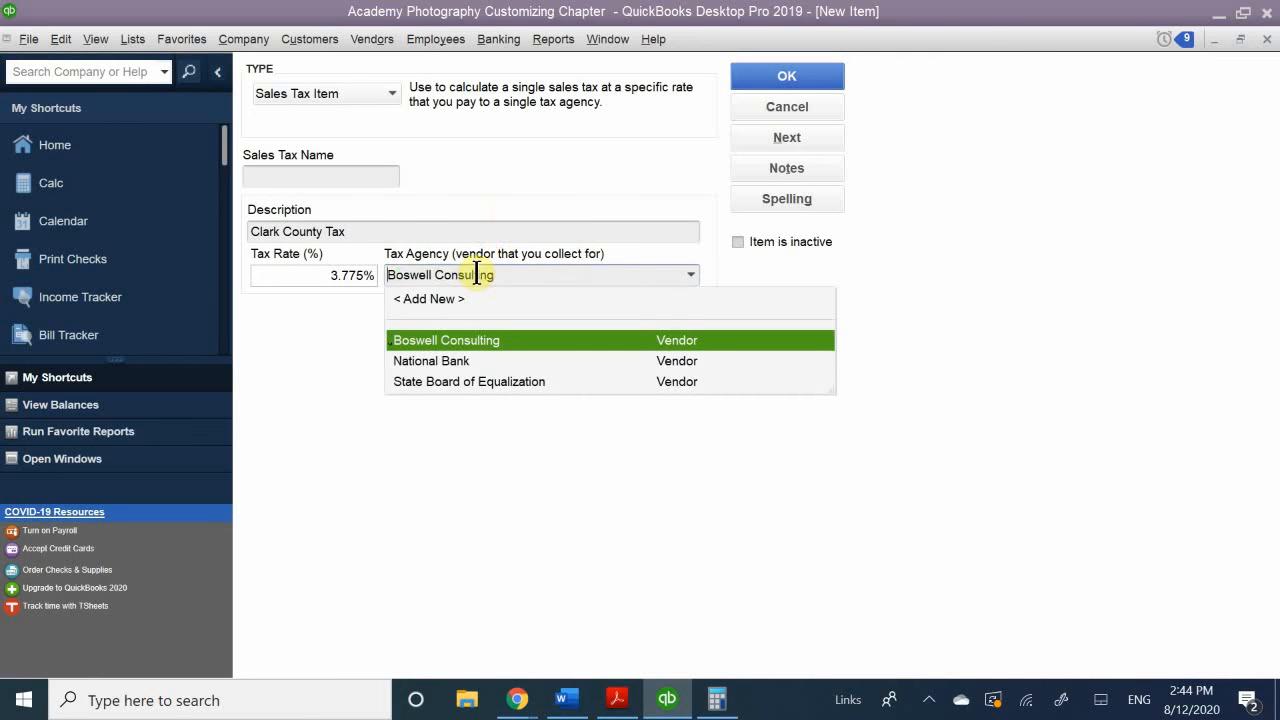
pyautogui.press('Tab')
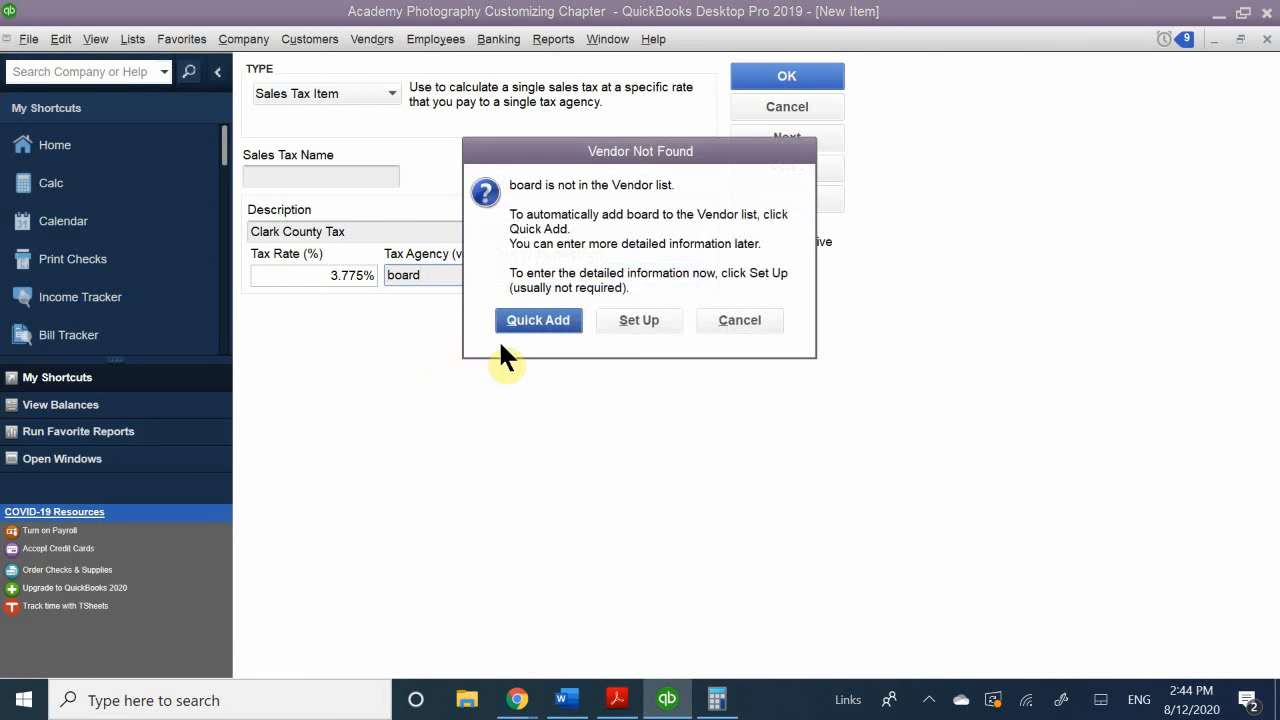
pyautogui.click(739, 320)
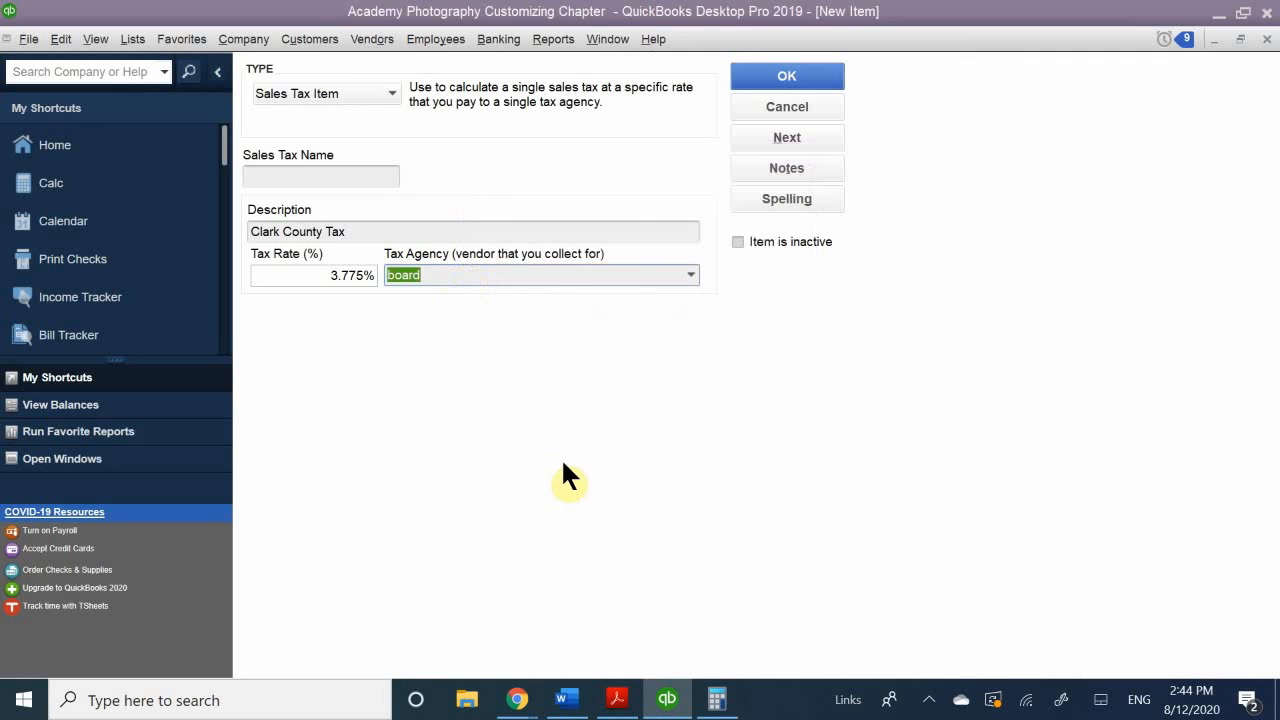
pyautogui.press('BackSpace')
# Step: Set the Clark County item's tax agency to State Board of Equalization and try to save it
pyautogui.write('B')
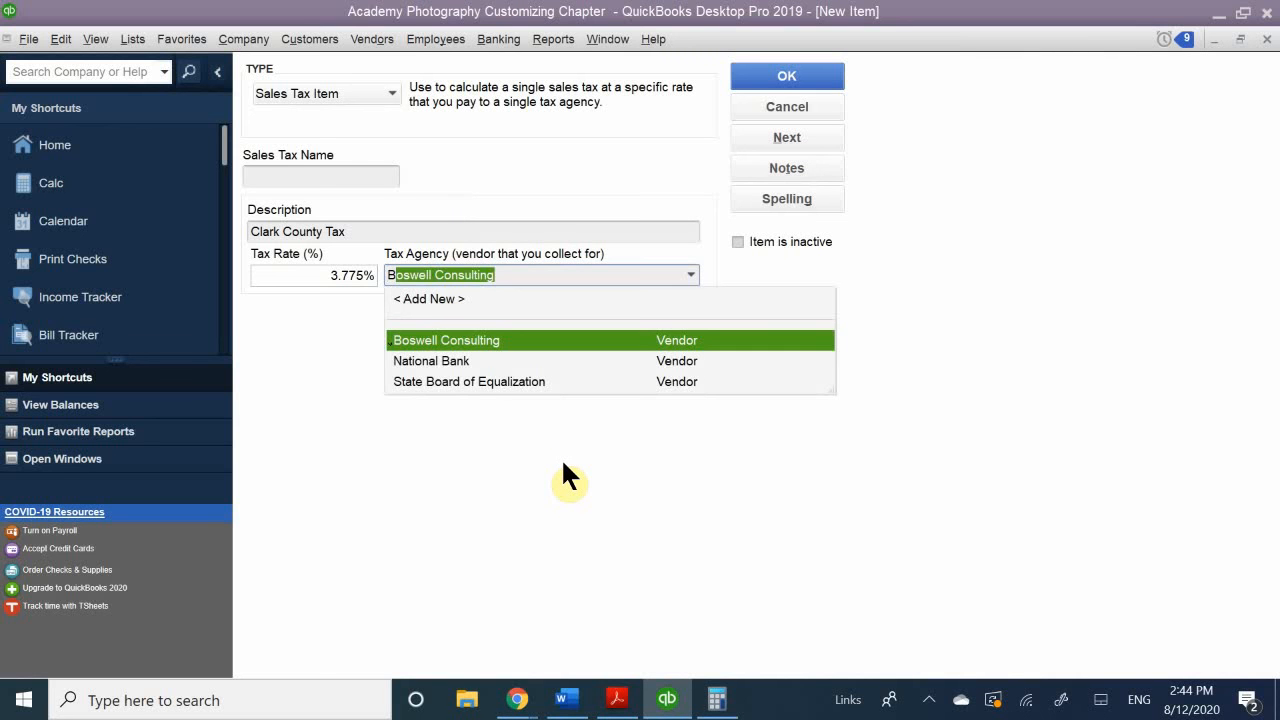
pyautogui.write('oar')
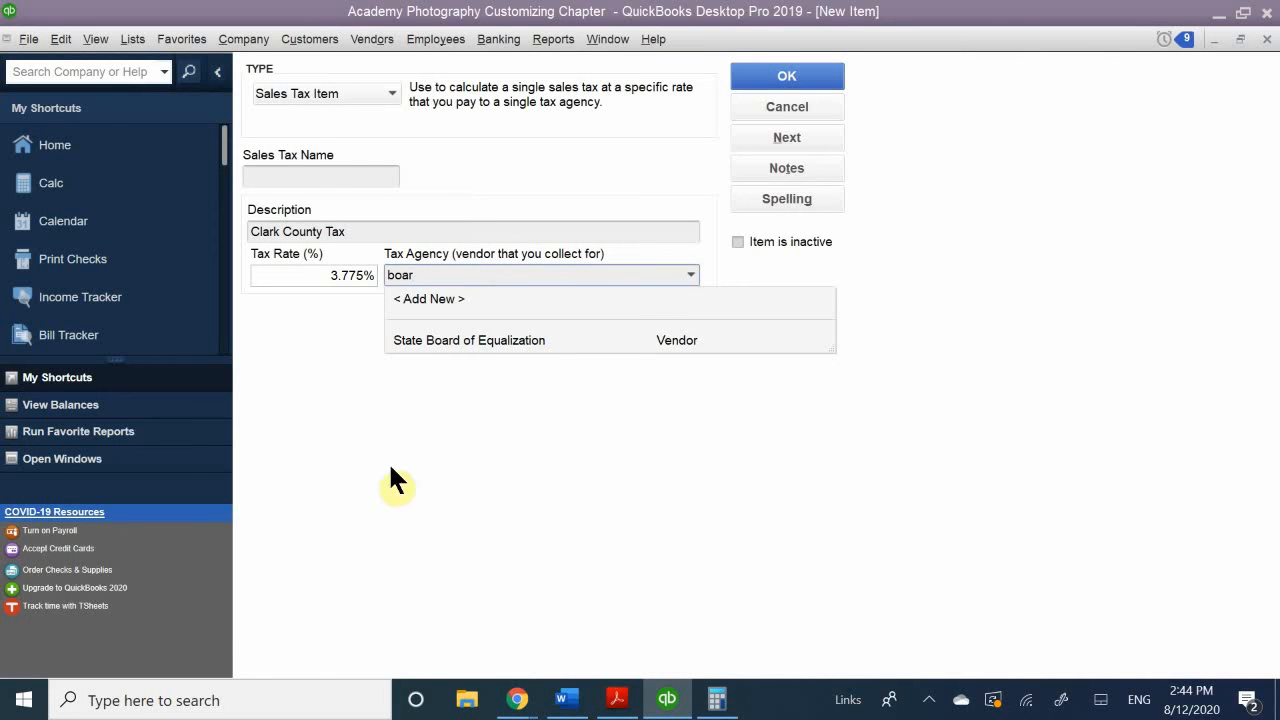
pyautogui.click(511, 335)
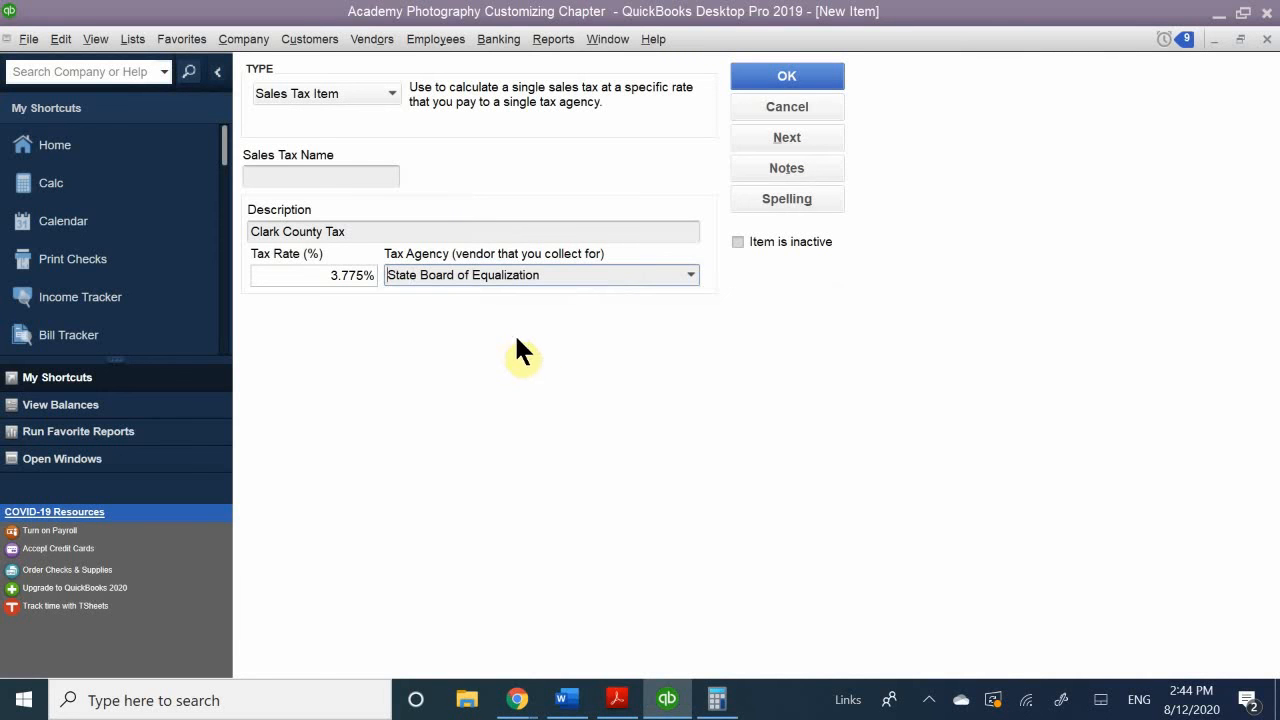
pyautogui.click(787, 80)
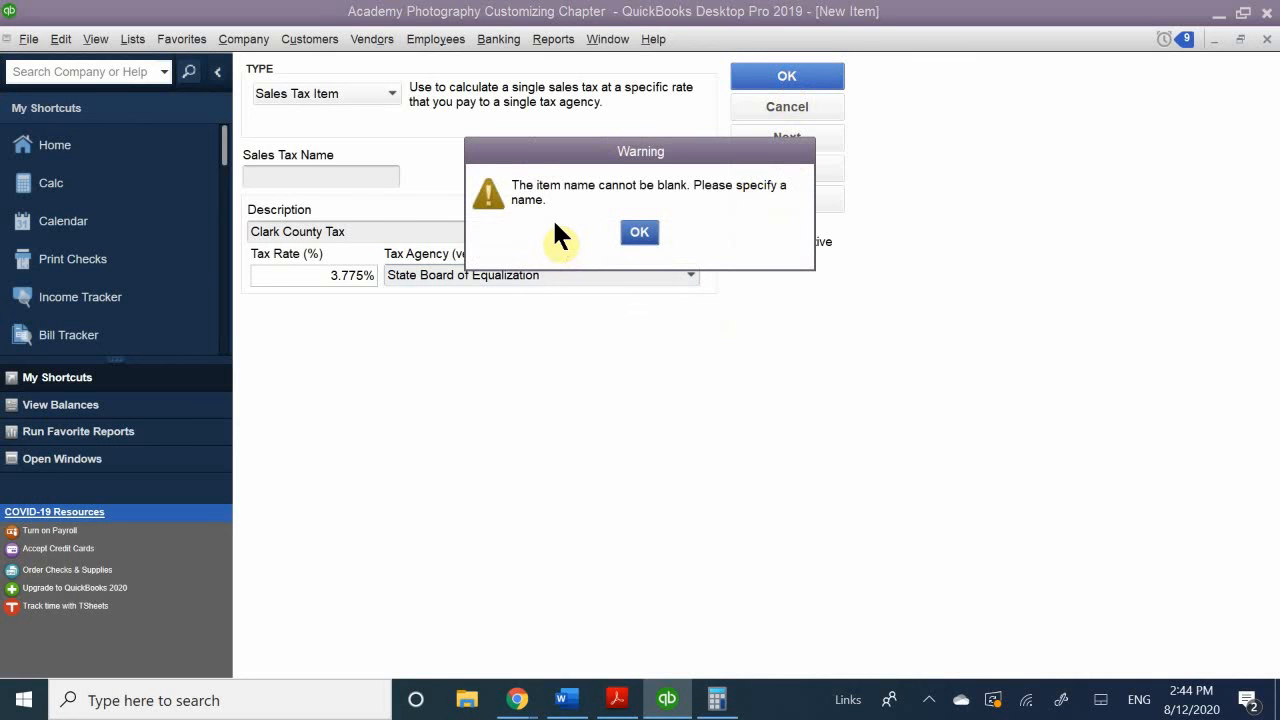
pyautogui.click(633, 232)
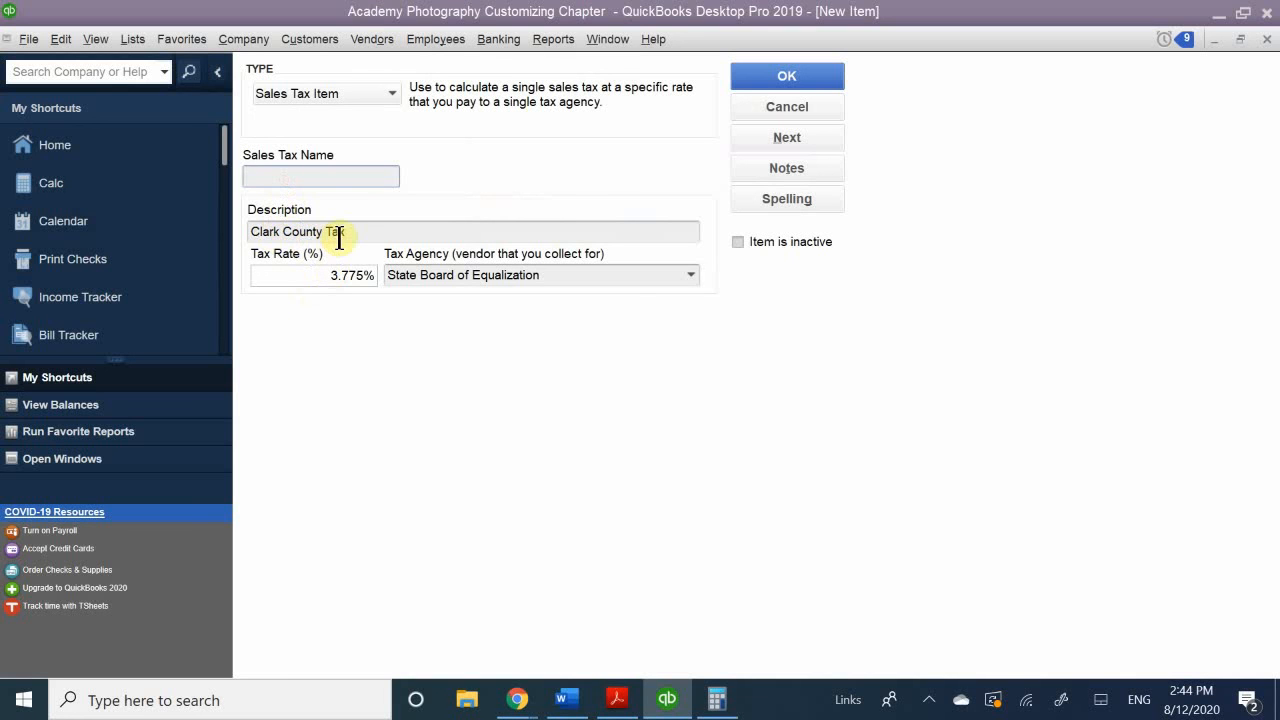
# Step: Copy the description Clark County Tax into the sales tax name and save the item
pyautogui.moveTo(351, 233); pyautogui.dragTo(186, 257)
pyautogui.hotkey('ctrl', 'c')
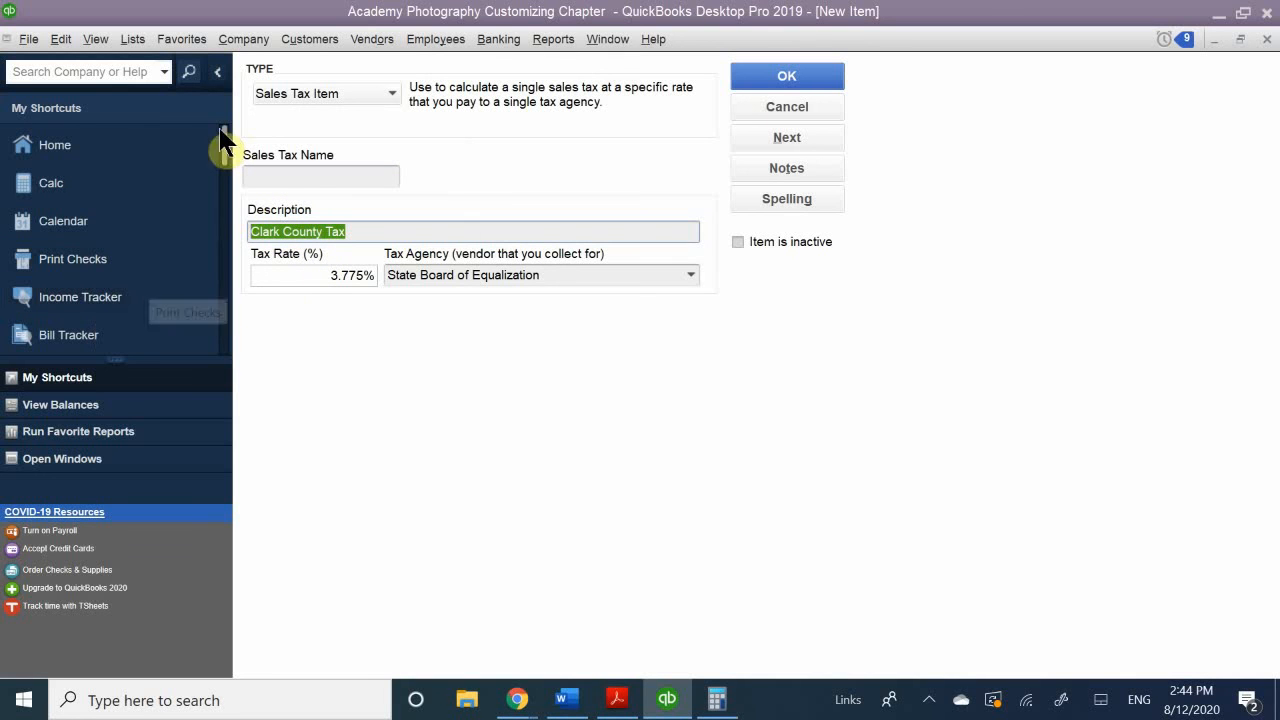
pyautogui.click(303, 174)
pyautogui.hotkey('ctrl', 'v')
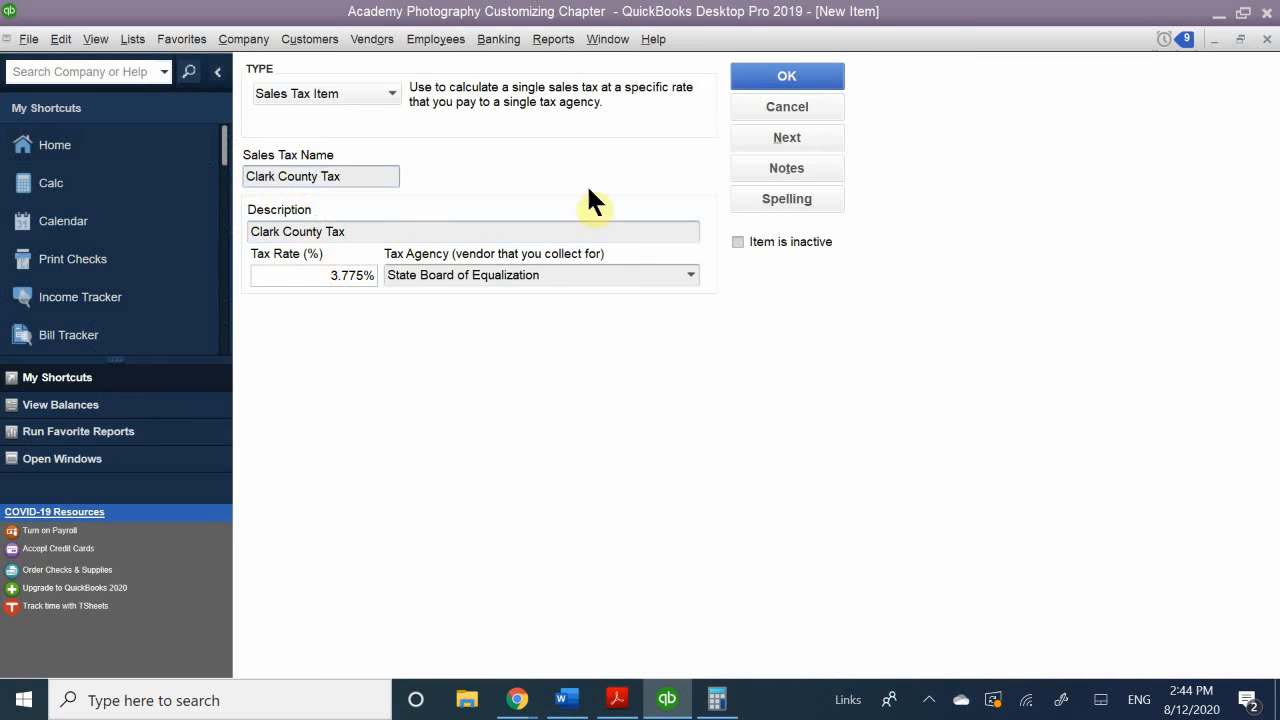
pyautogui.click(800, 80)
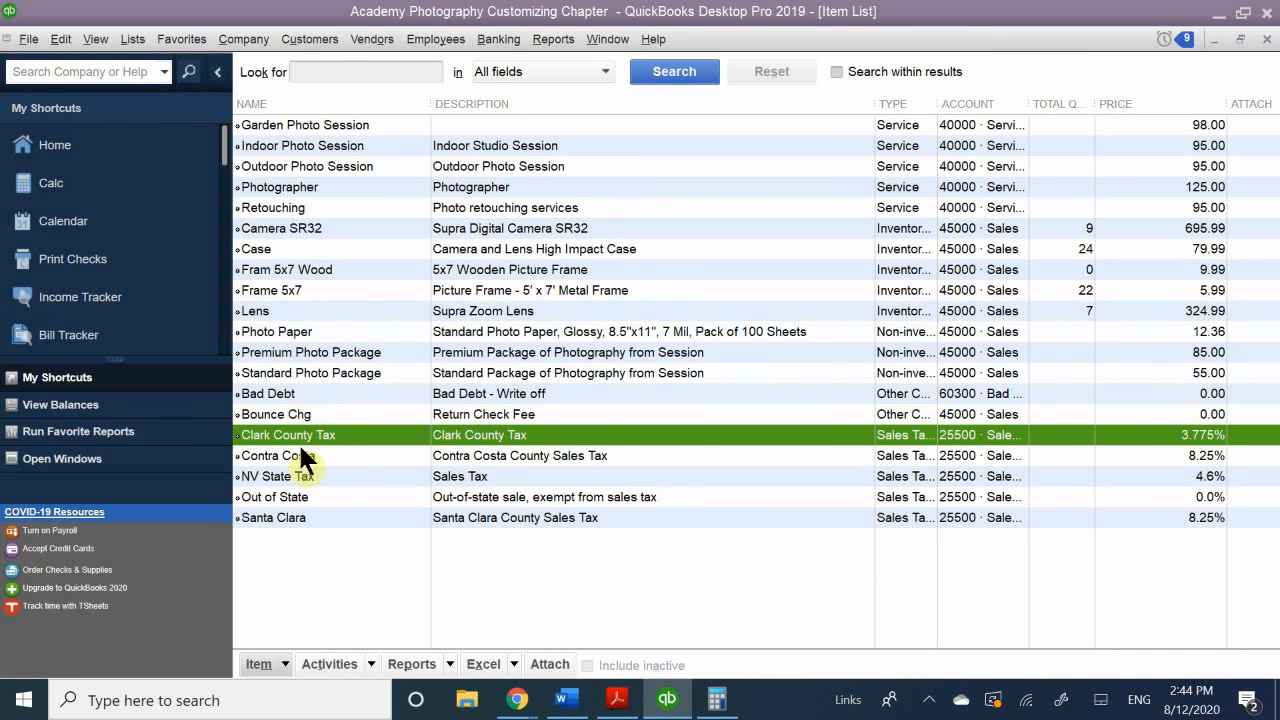
# Step: Start a new Sales Tax Group item named In-Store Sales Tax with the description Sales Tax
pyautogui.click(285, 663)
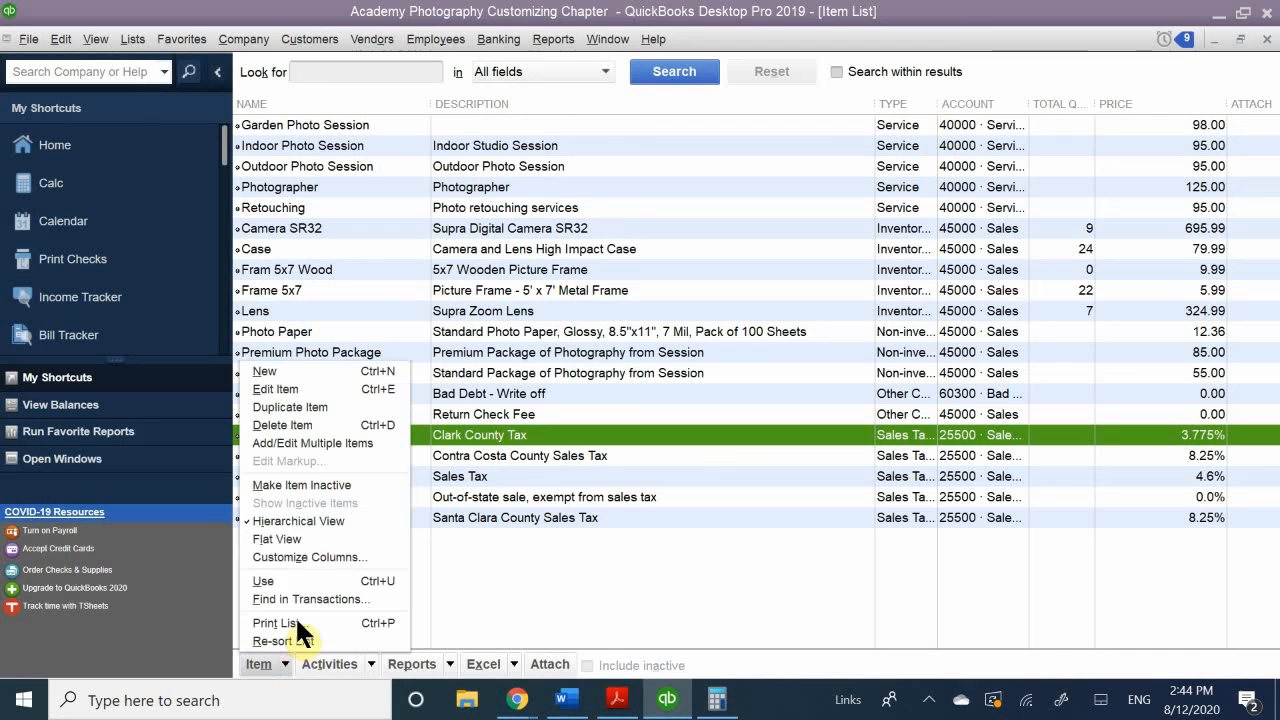
pyautogui.click(323, 374)
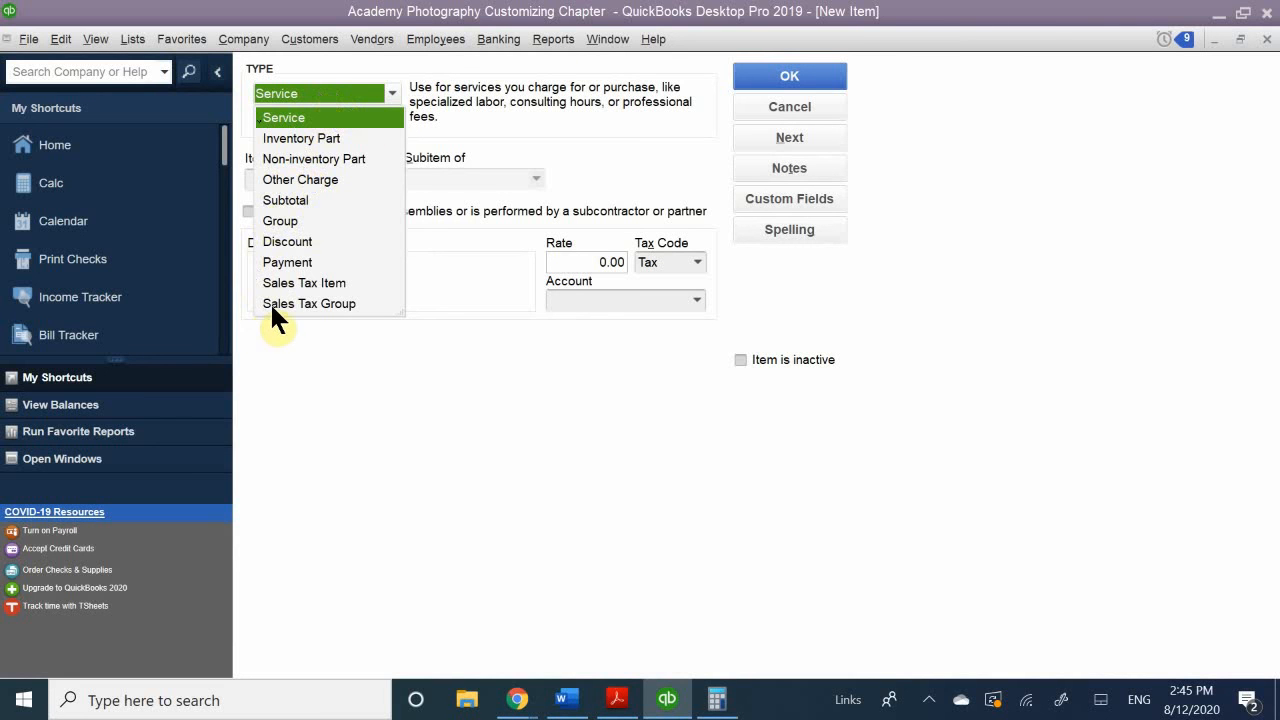
pyautogui.click(327, 304)
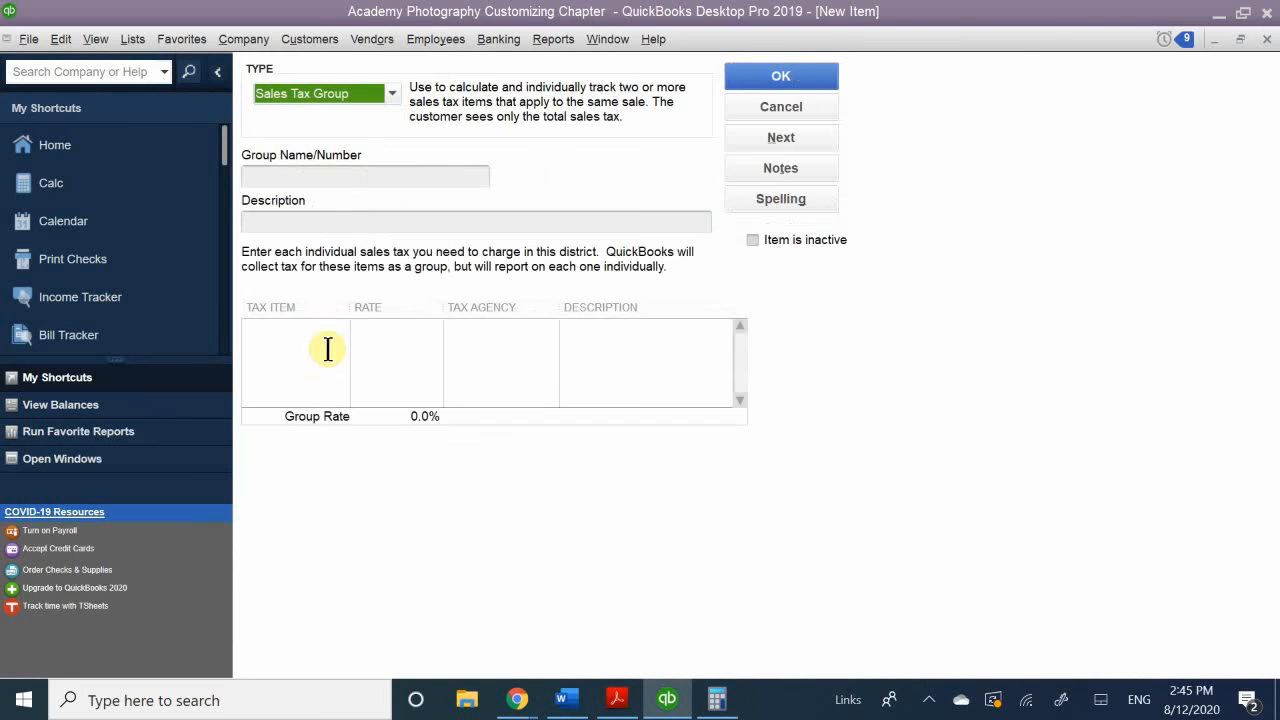
pyautogui.click(290, 176)
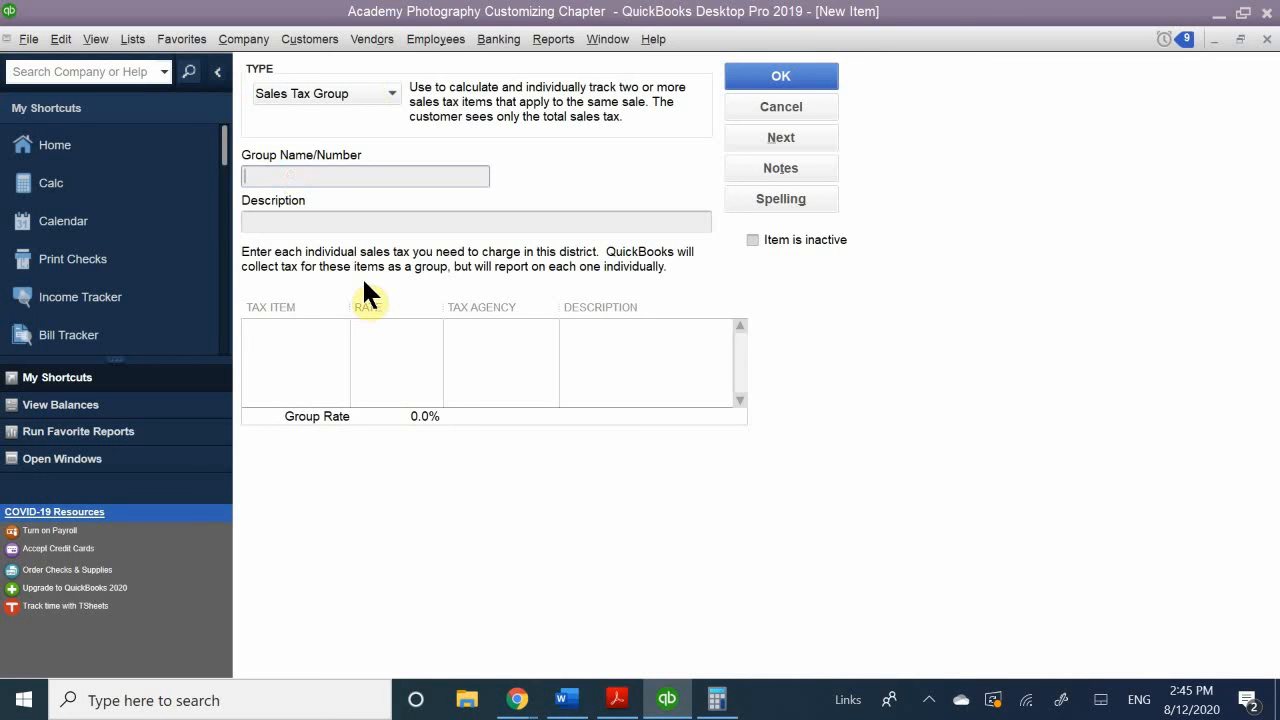
pyautogui.write('In-Store Sales Tax')
# Step: Add the NV State Tax and Clark County Tax items to the In-Store Sales Tax group and save it
pyautogui.click(310, 348)
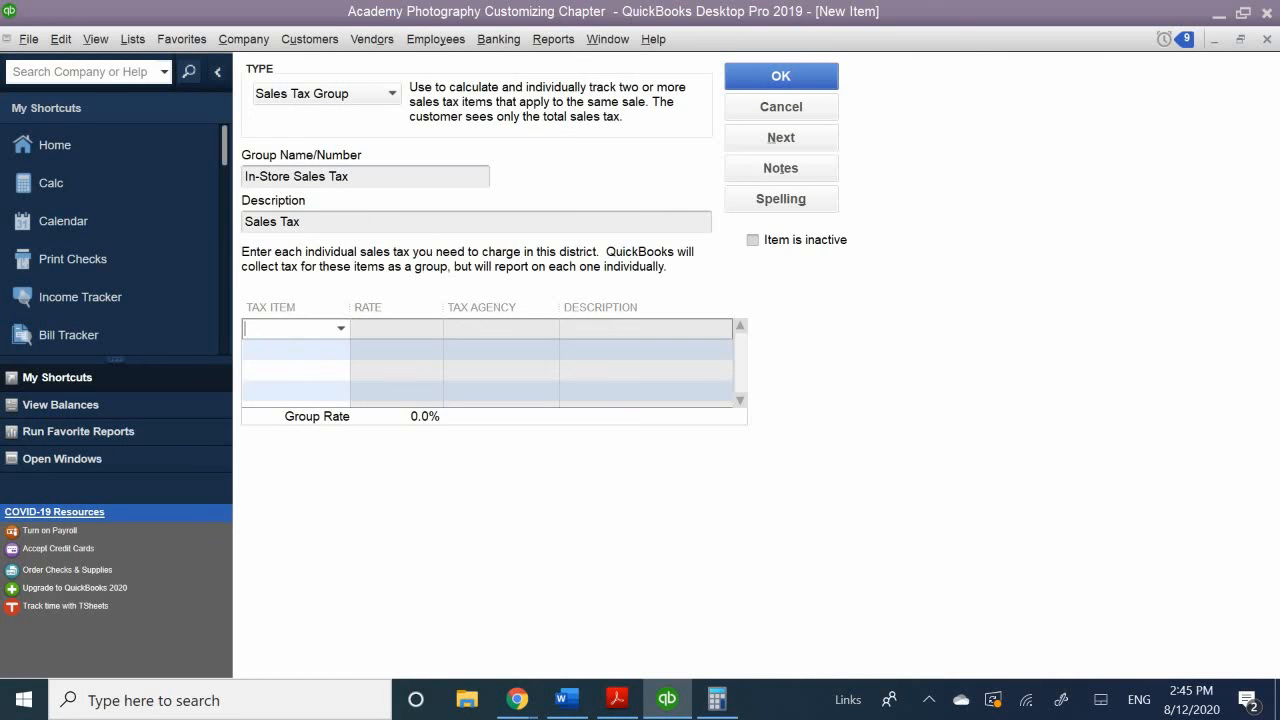
pyautogui.write('NV State Tax')
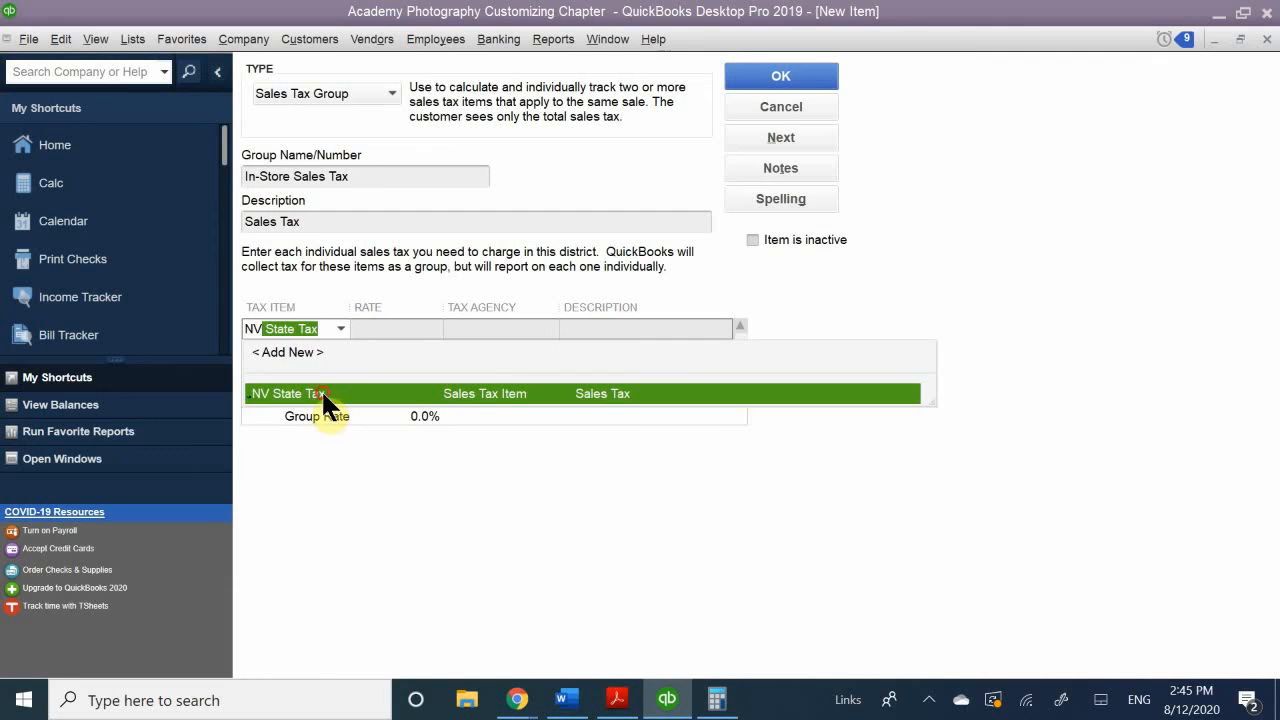
pyautogui.click(321, 389)
pyautogui.click(300, 350)
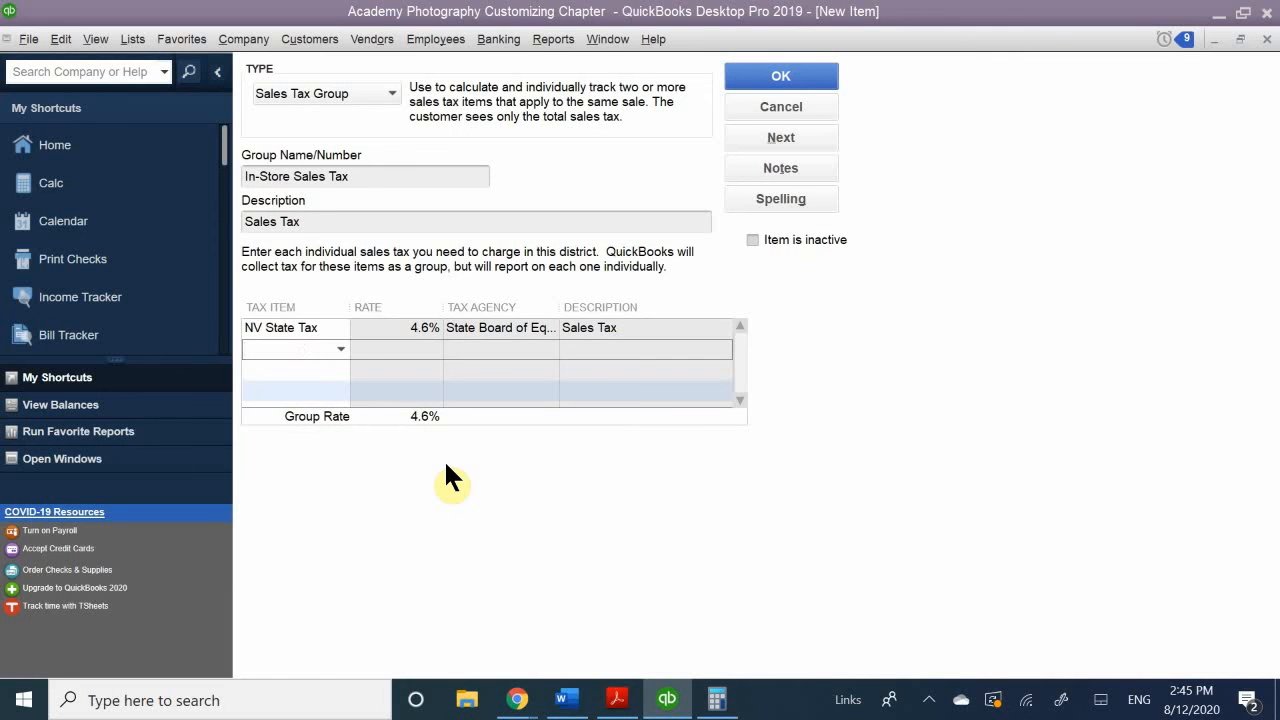
pyautogui.write('C')
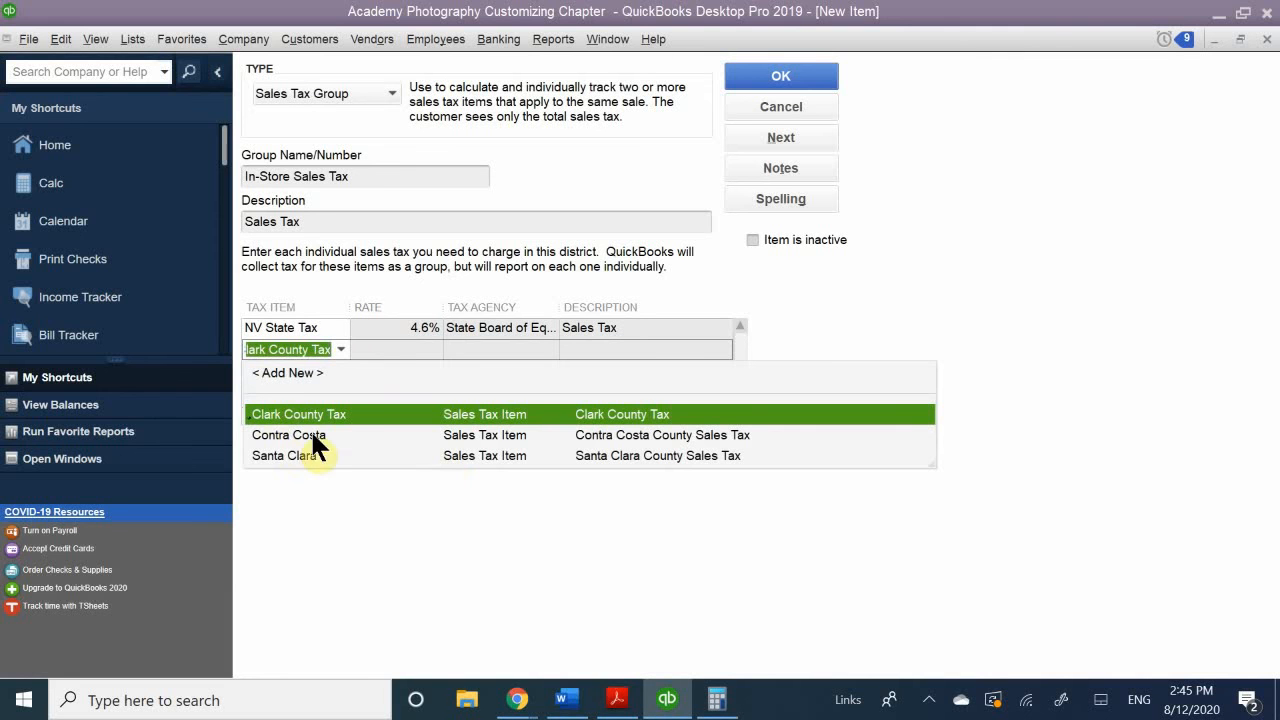
pyautogui.click(341, 414)
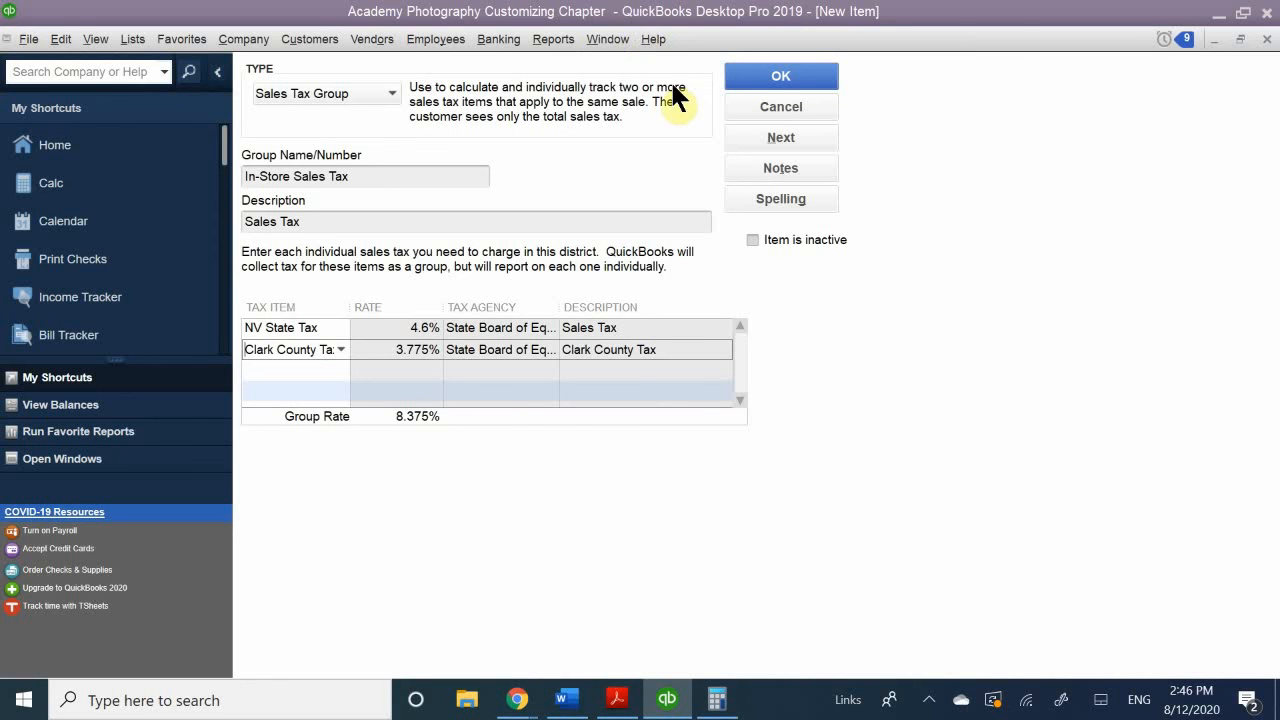
pyautogui.click(763, 77)
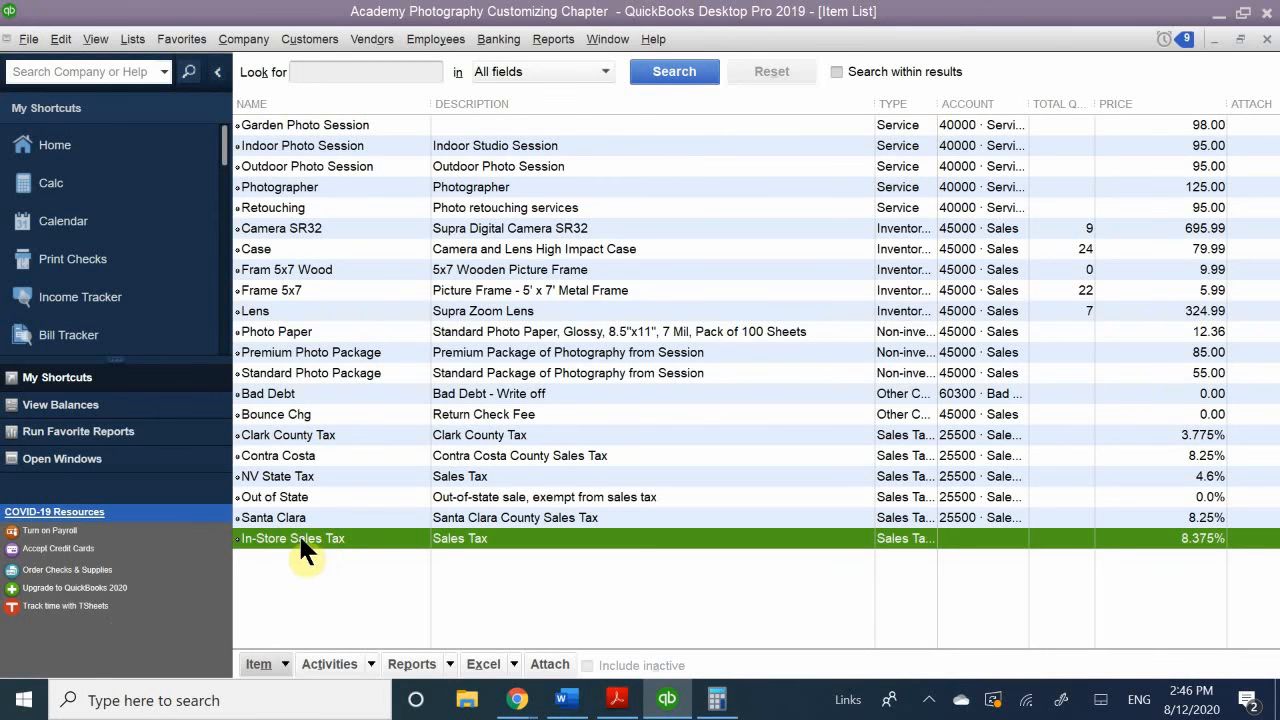
pyautogui.click(328, 518)
pyautogui.click(325, 538)
pyautogui.click(302, 476)
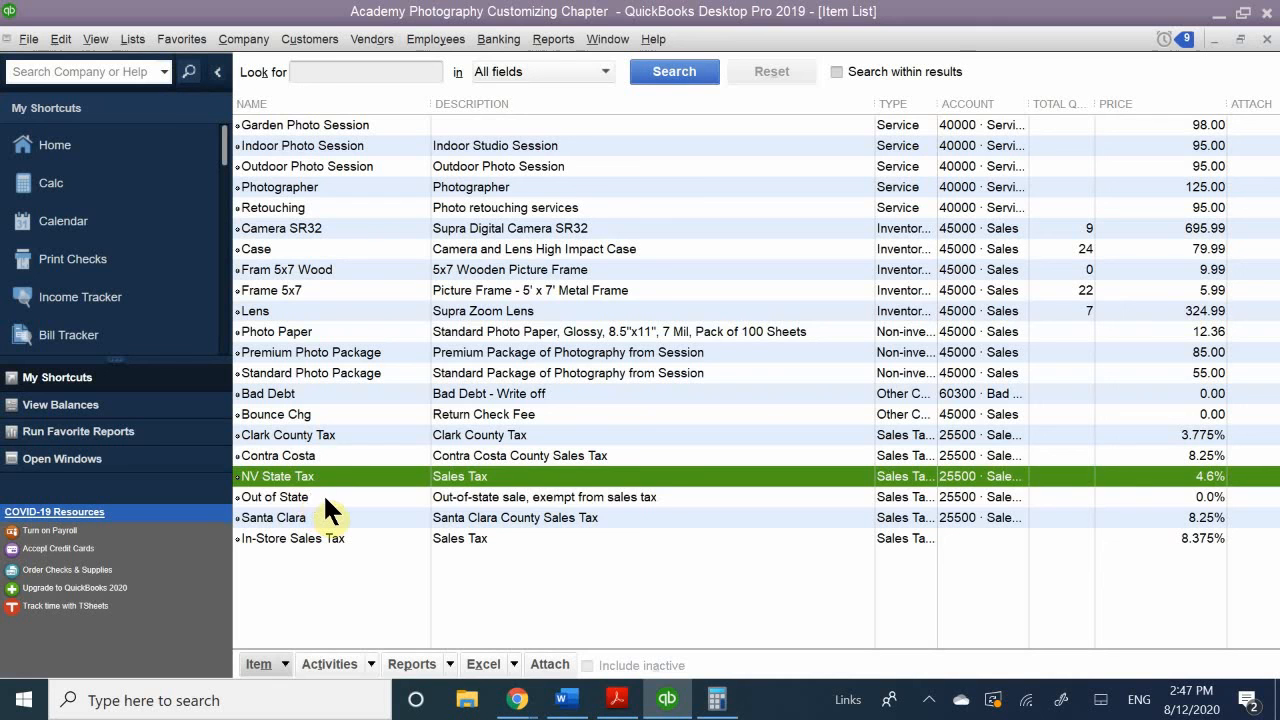
pyautogui.click(325, 497)
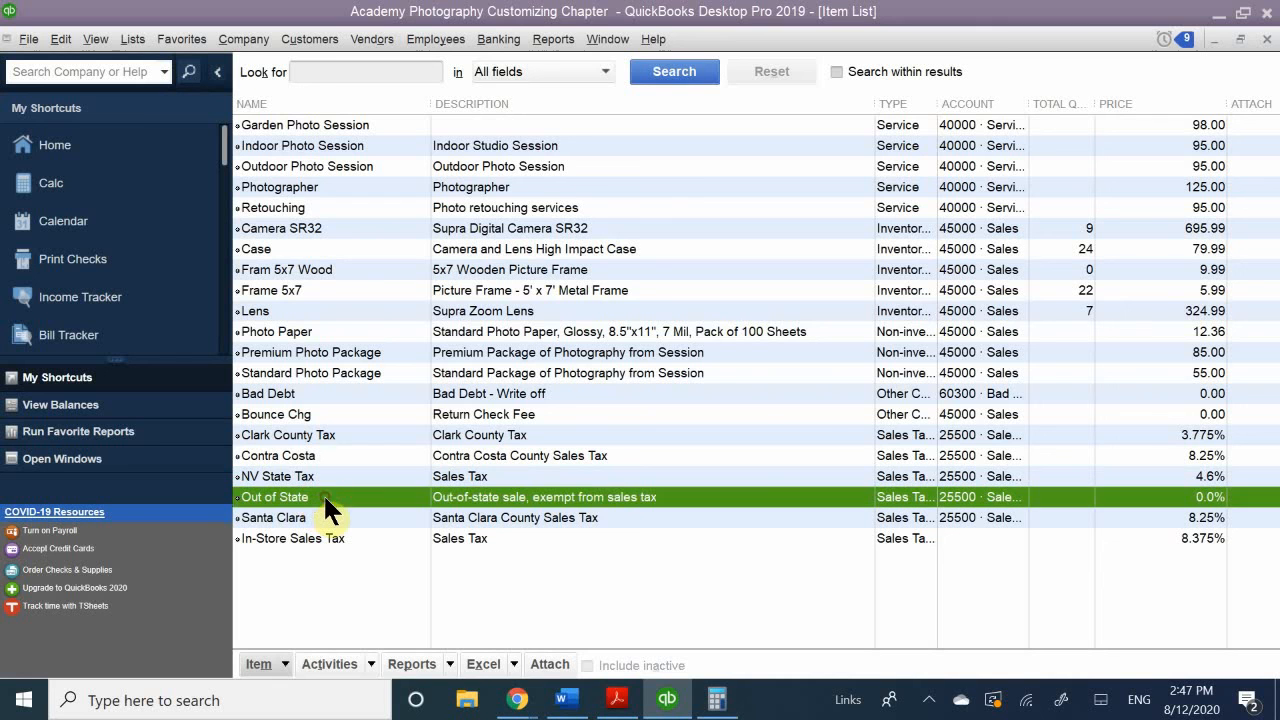
pyautogui.click(336, 568)
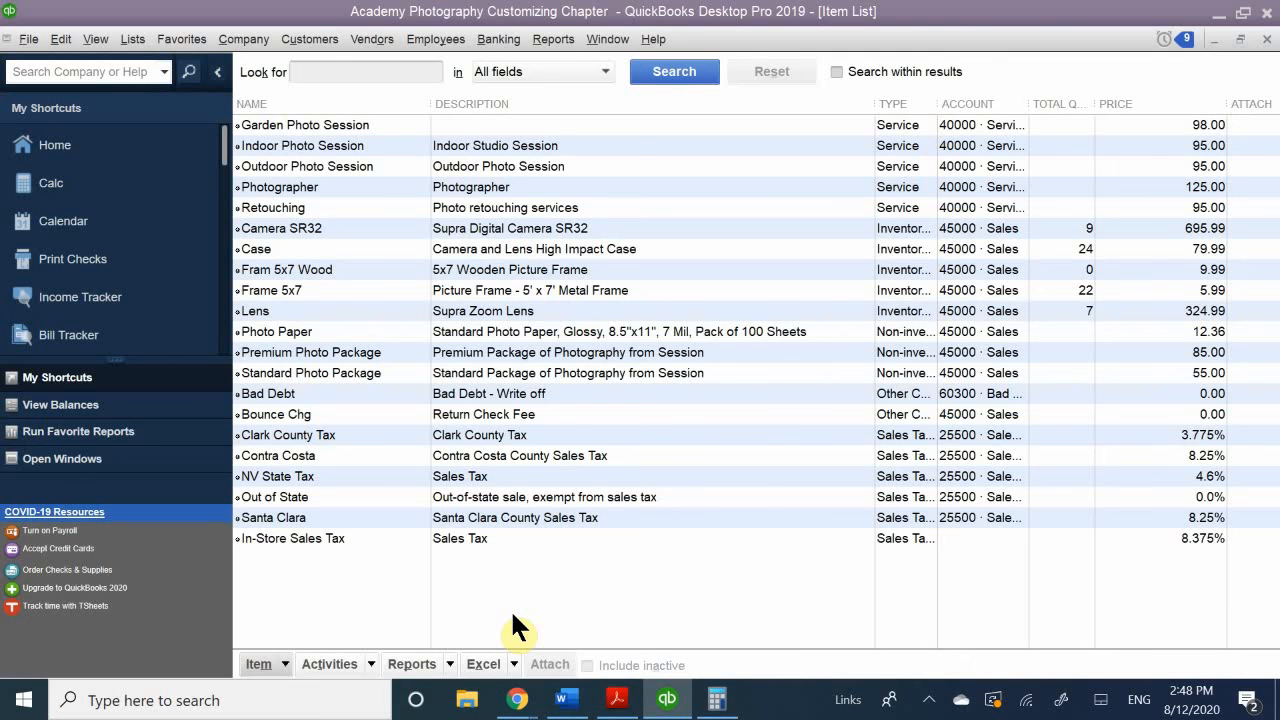
pyautogui.click(929, 700)
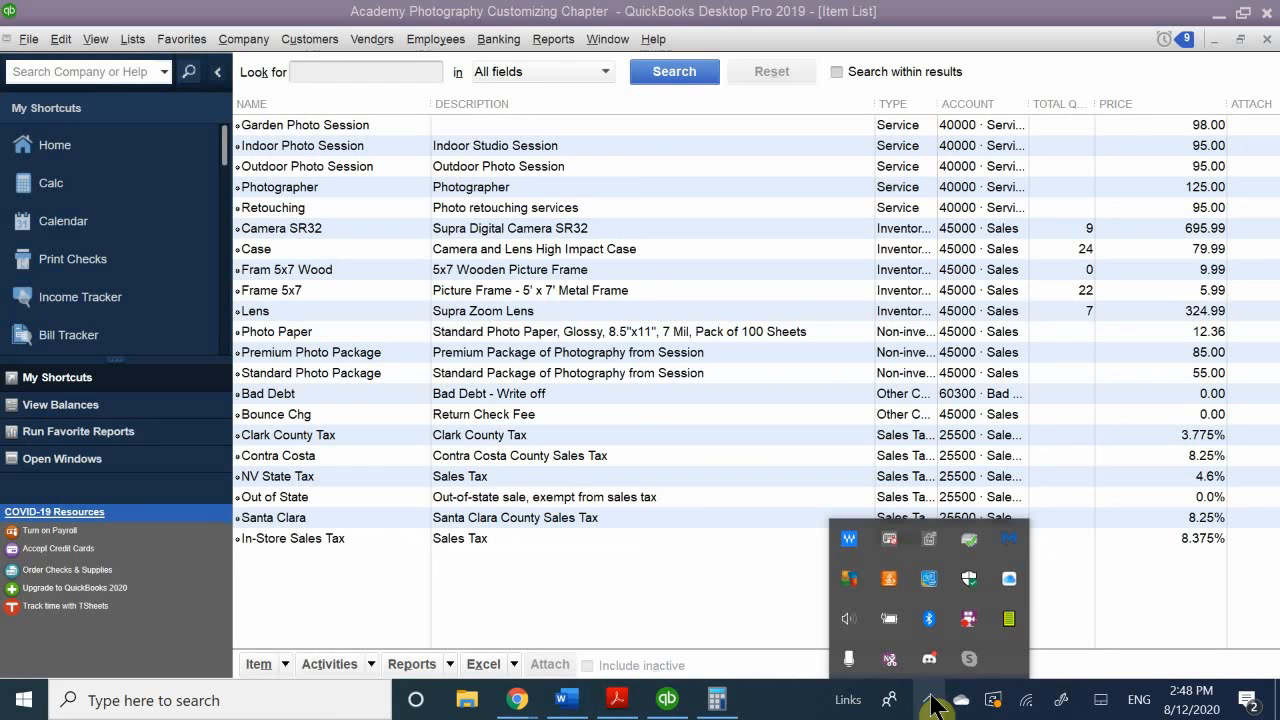
# Step: Delete the In-Store Sales Tax group from the Item List and confirm the deletion
pyautogui.click(367, 546)
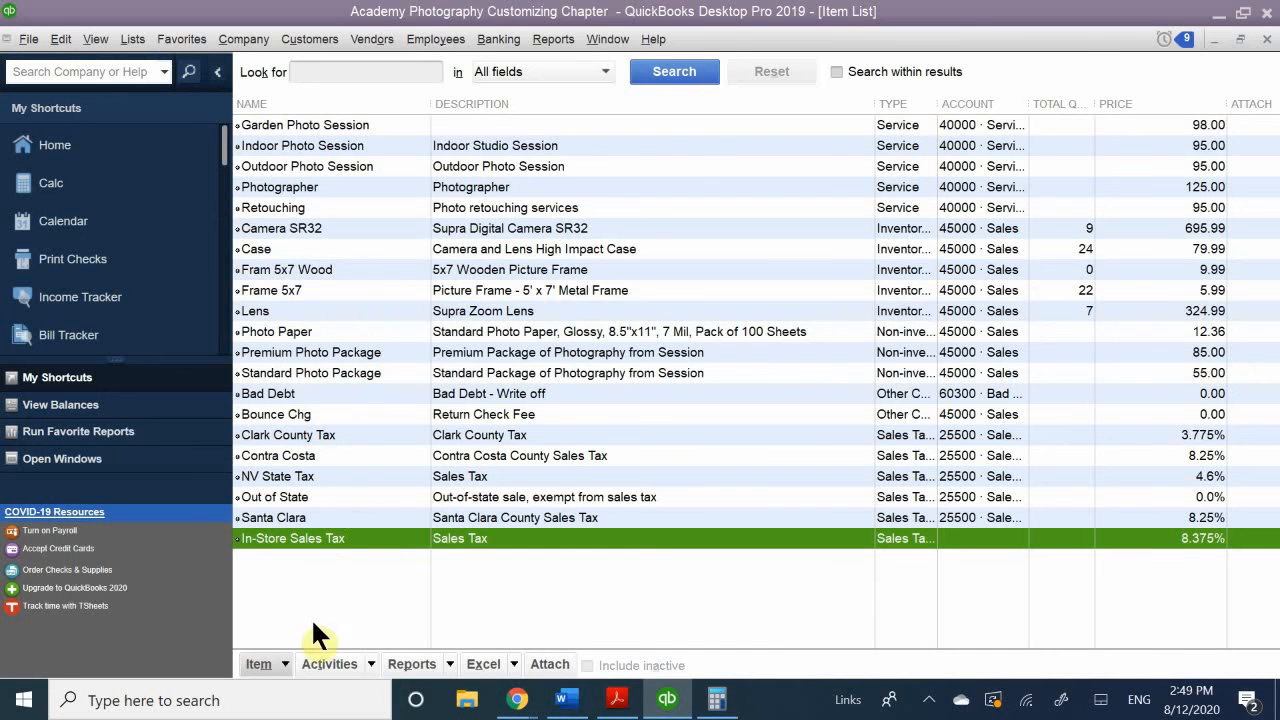
pyautogui.click(284, 665)
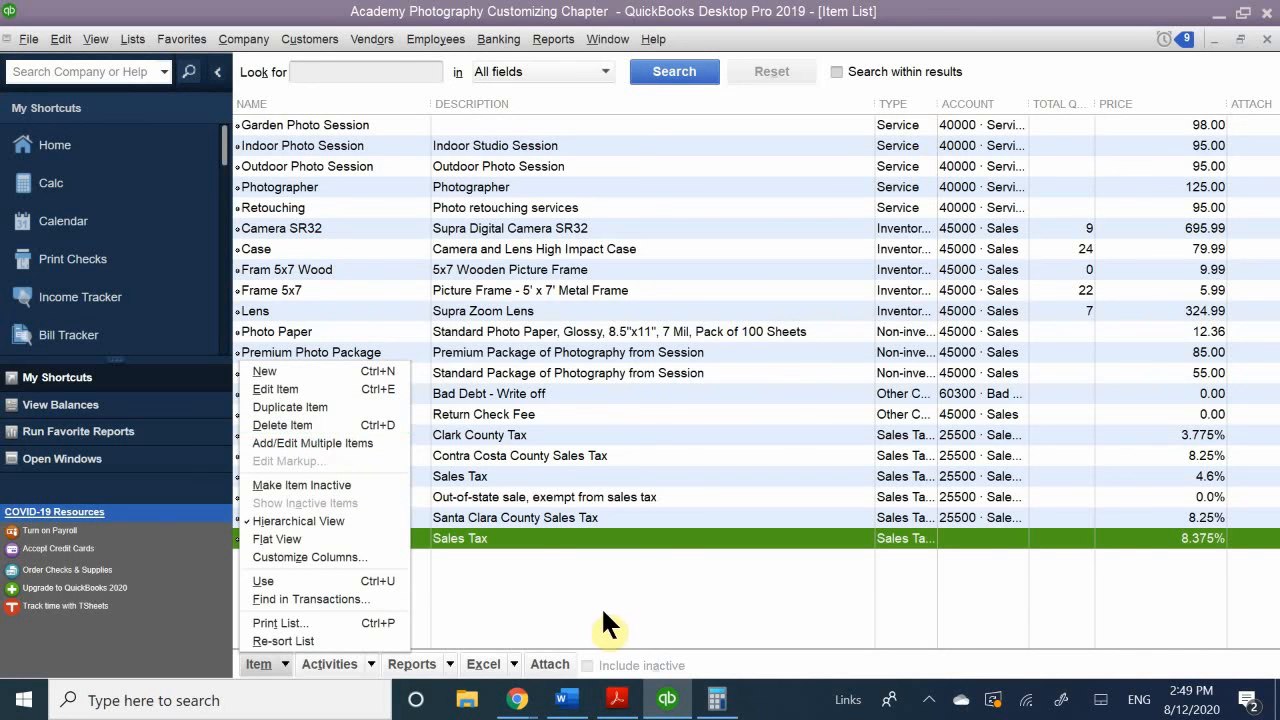
pyautogui.click(533, 552)
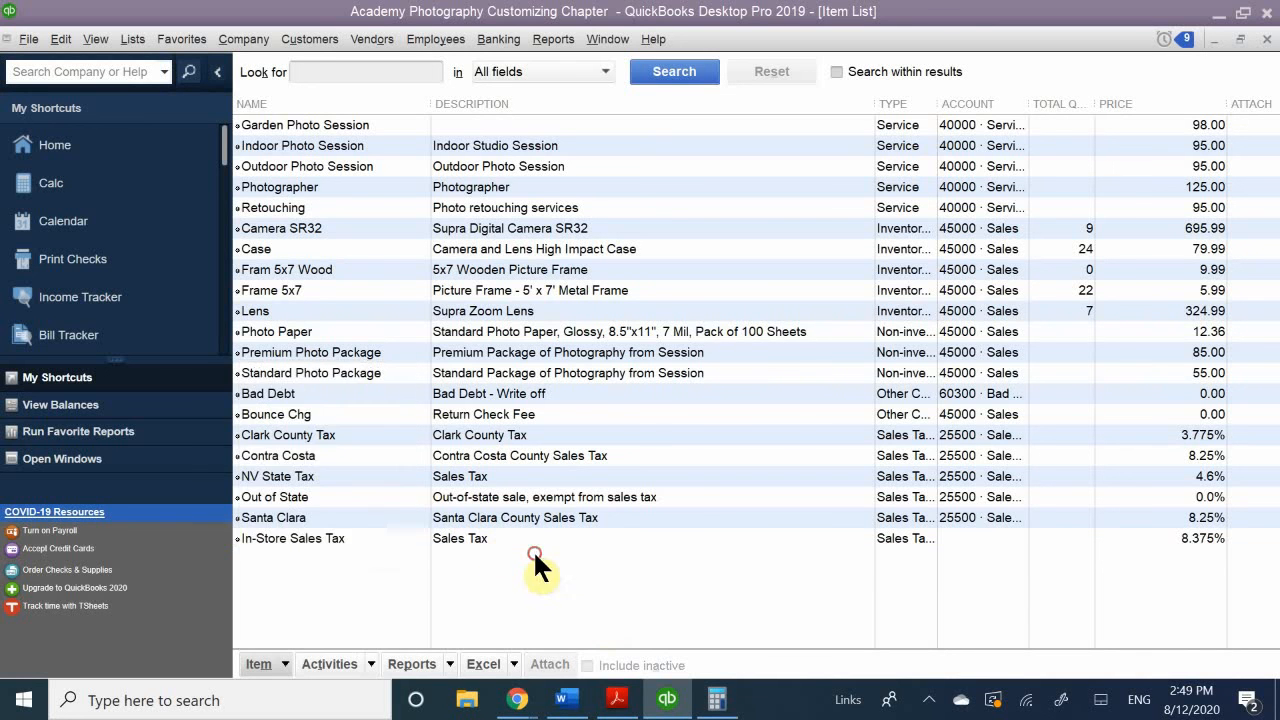
pyautogui.click(290, 531)
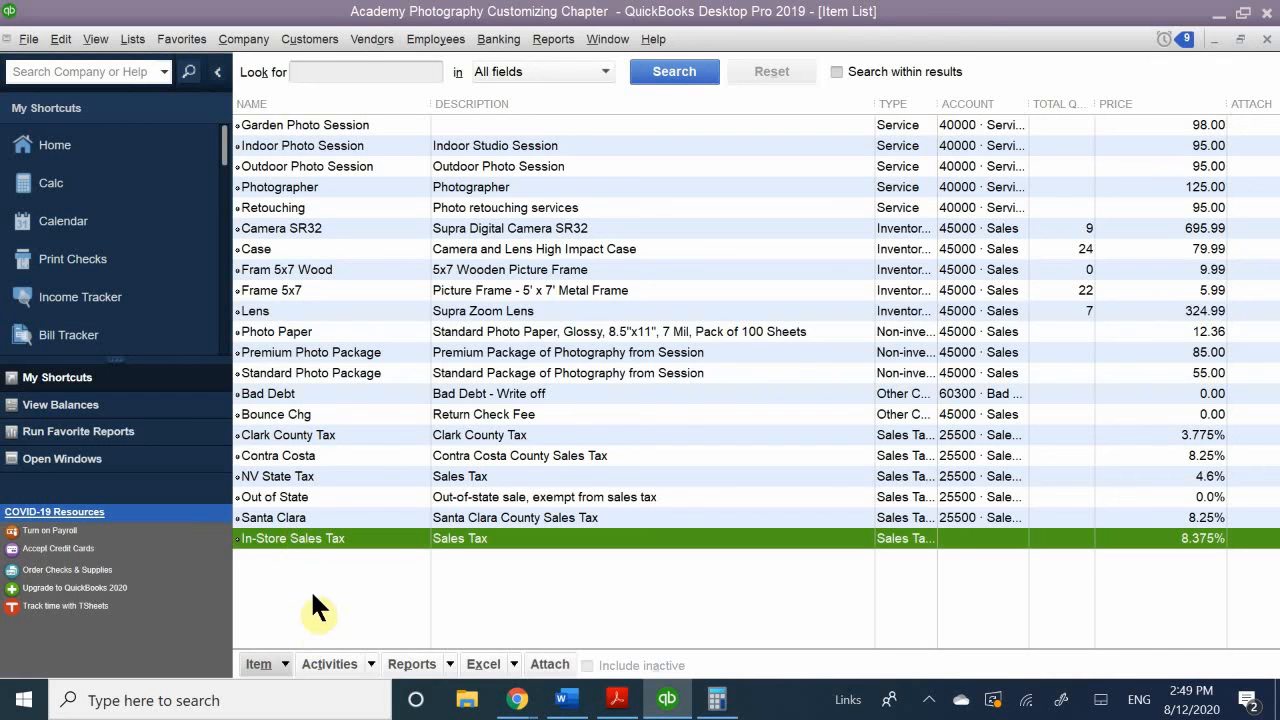
pyautogui.click(284, 666)
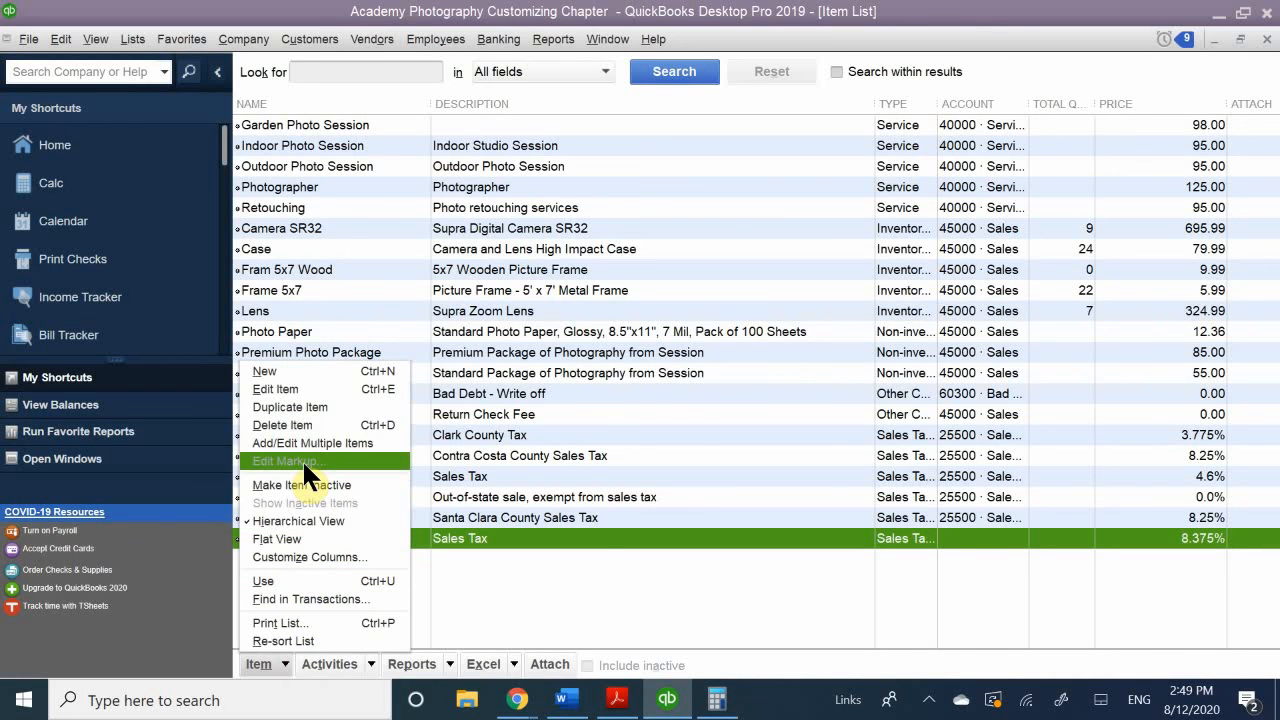
pyautogui.click(320, 424)
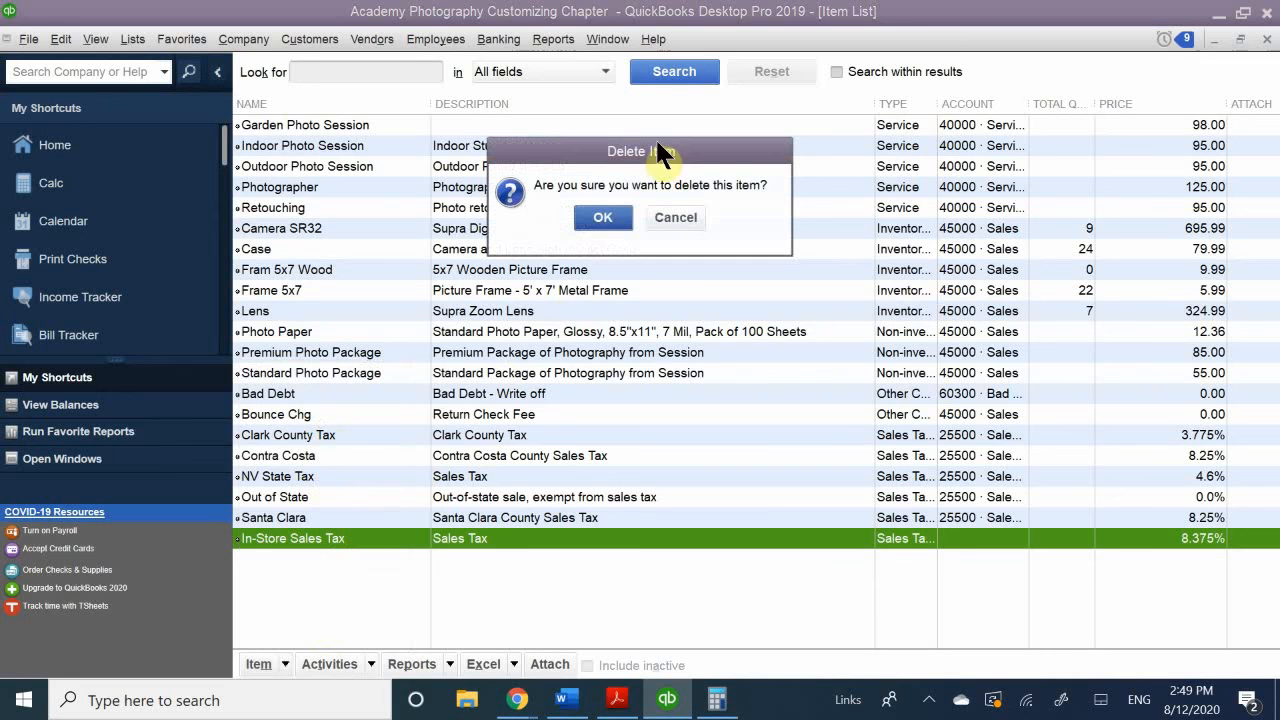
pyautogui.click(597, 219)
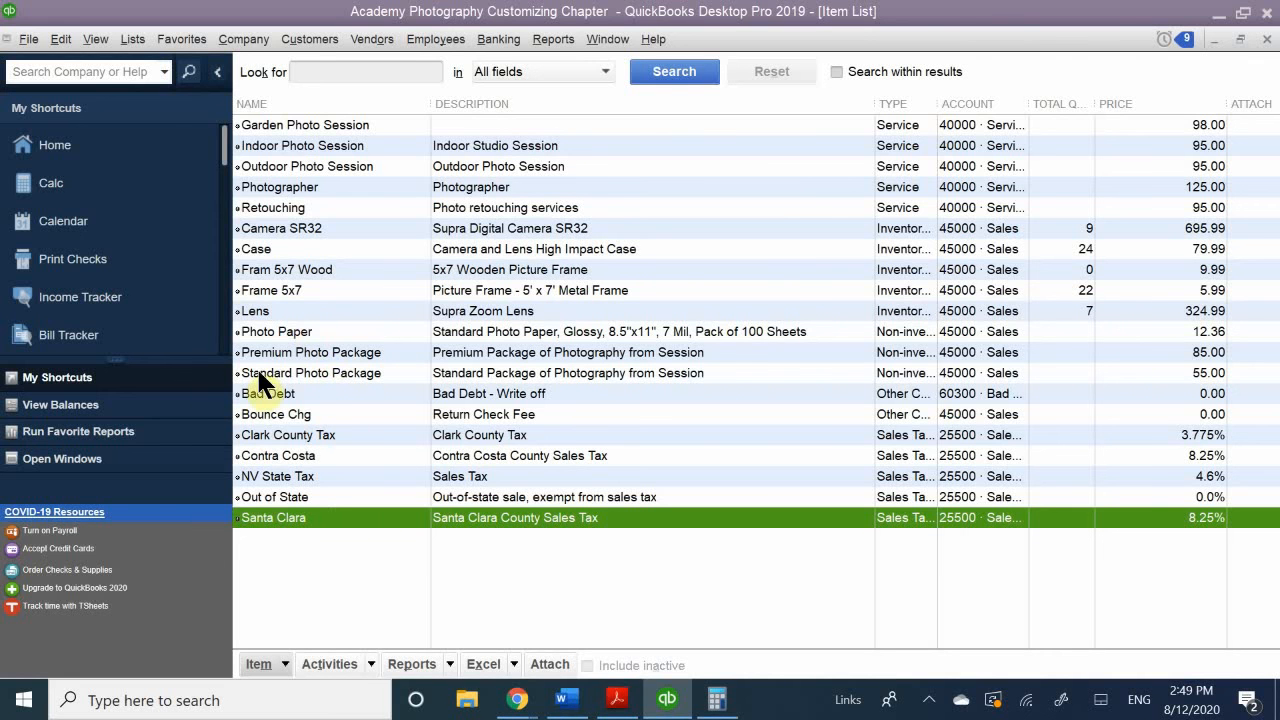
# Step: Examine the actions available for the Lens, Clark County Tax and Garden Photo Session items in the Item List
pyautogui.click(320, 310)
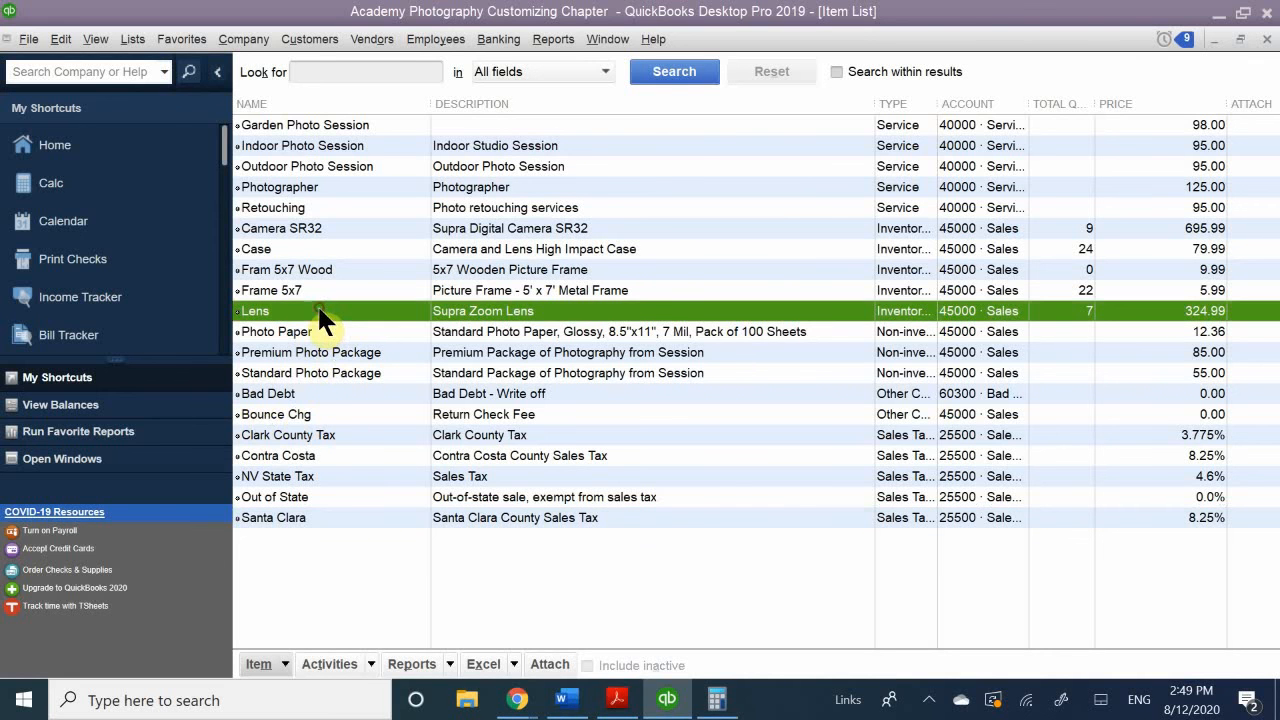
pyautogui.rightClick(290, 308)
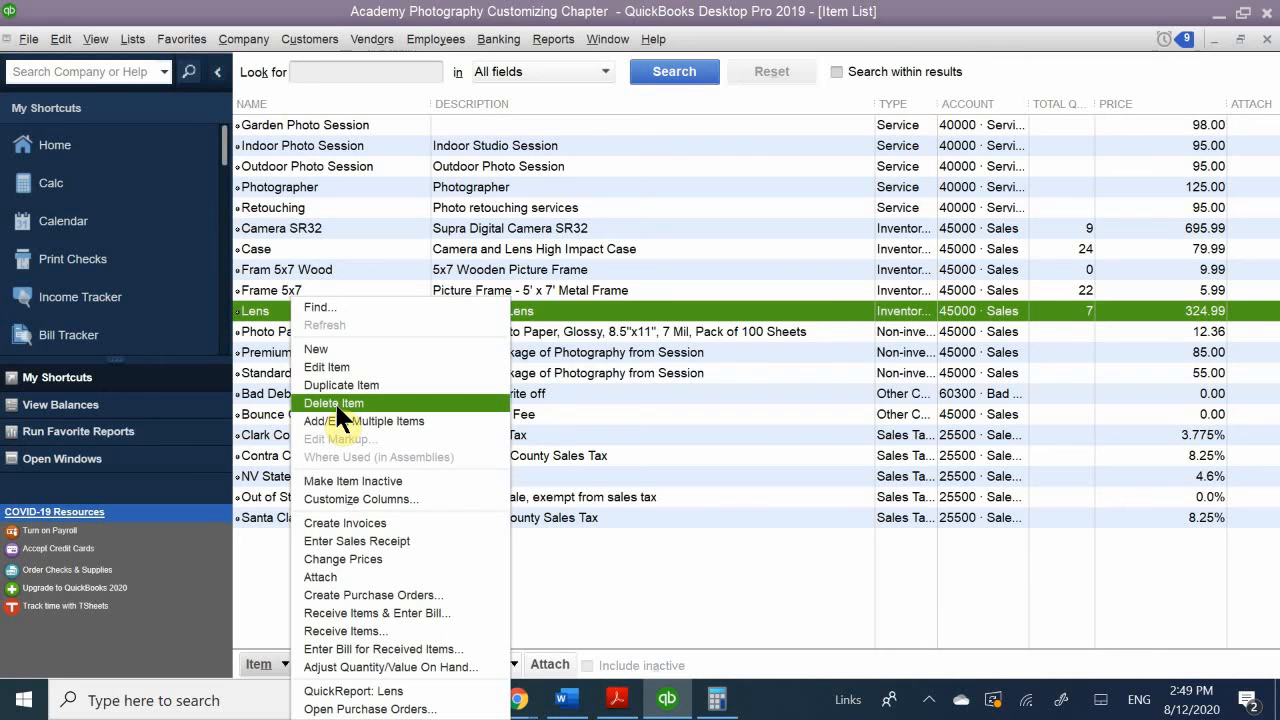
pyautogui.rightClick(268, 430)
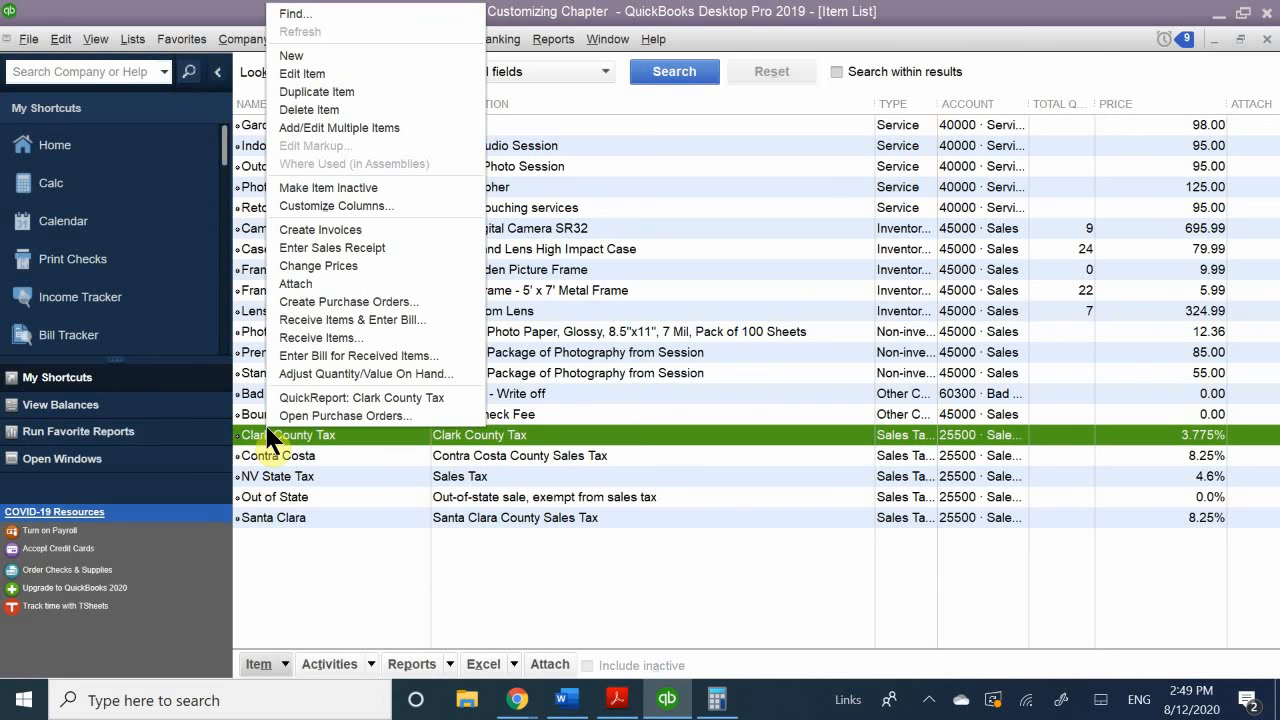
pyautogui.rightClick(333, 472)
pyautogui.click(302, 540)
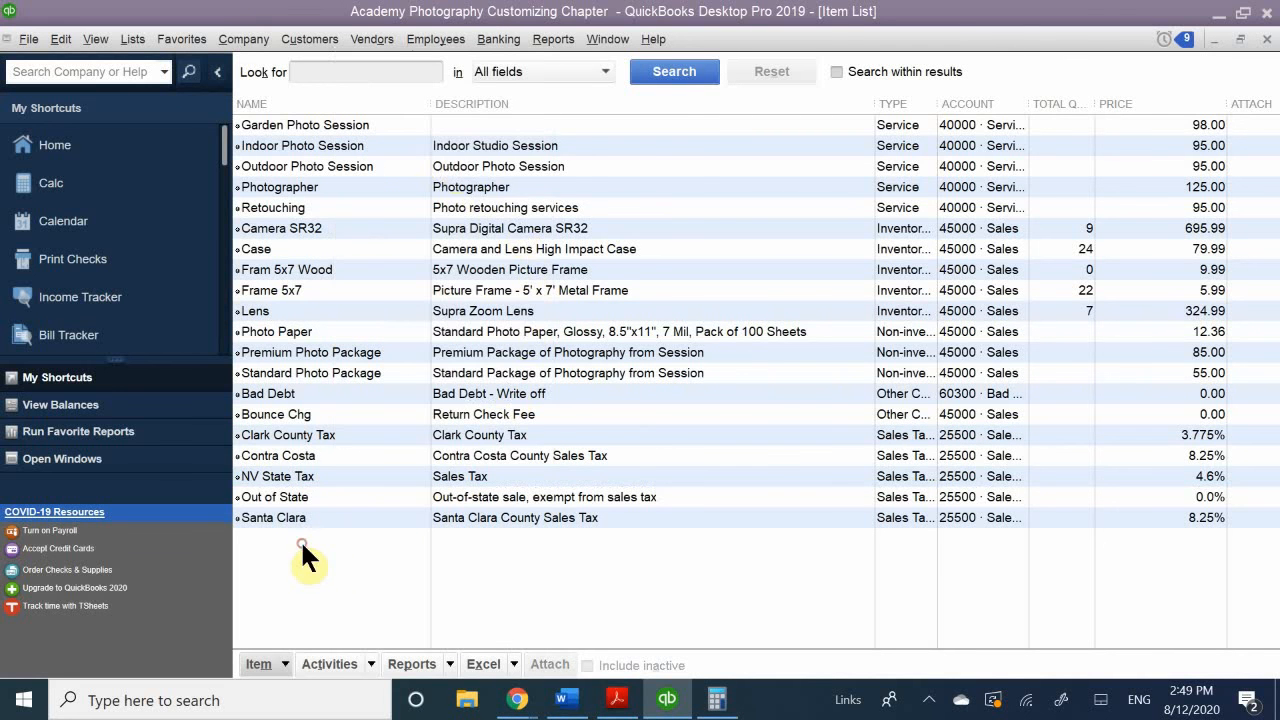
pyautogui.click(465, 126)
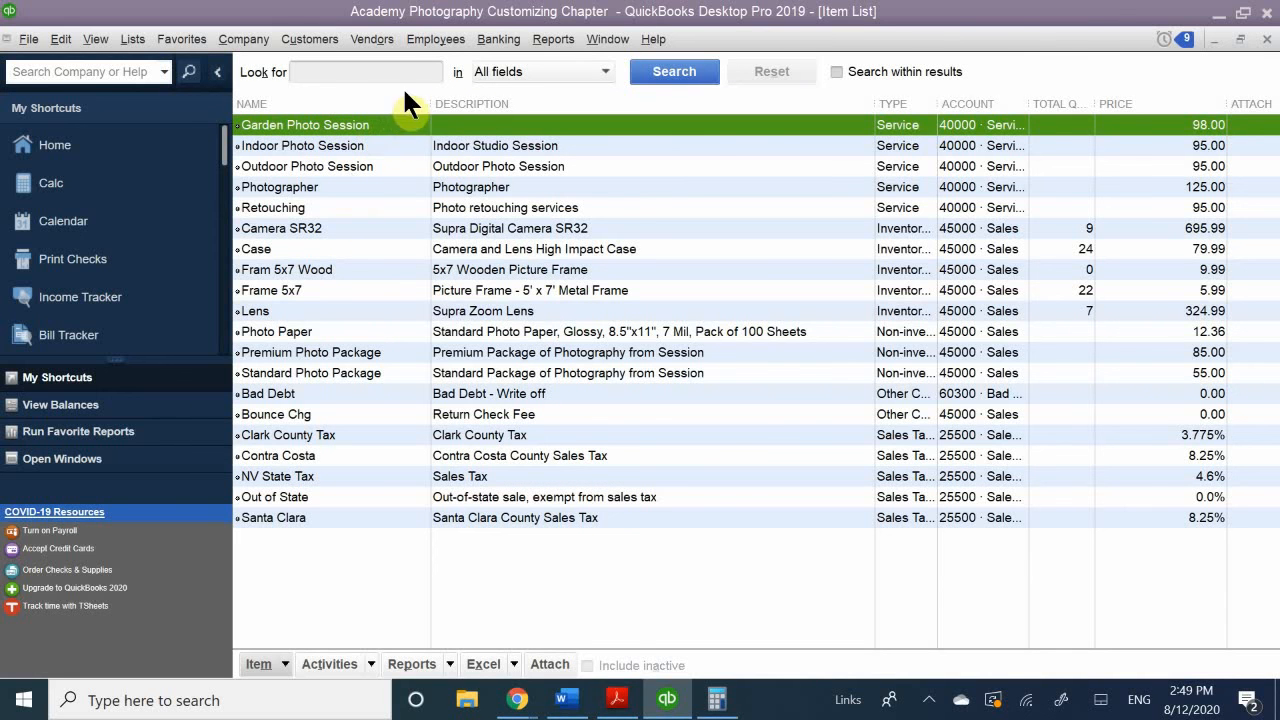
pyautogui.rightClick(426, 120)
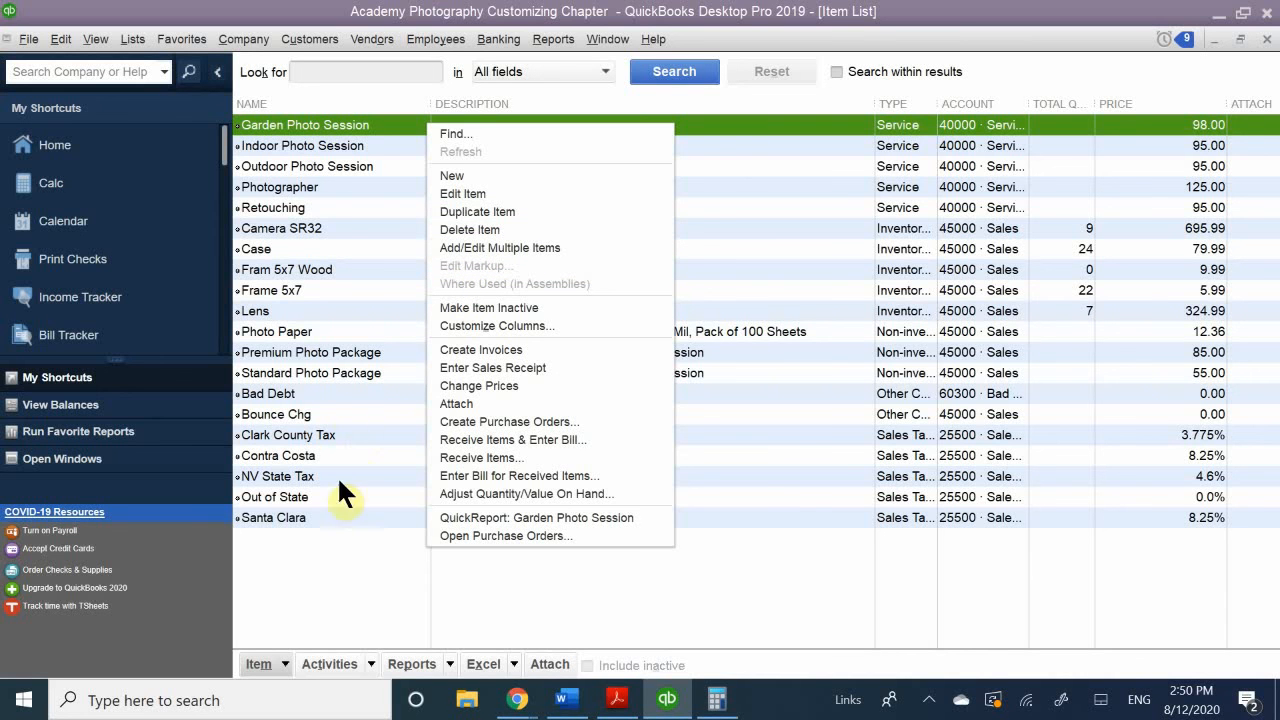
pyautogui.click(357, 567)
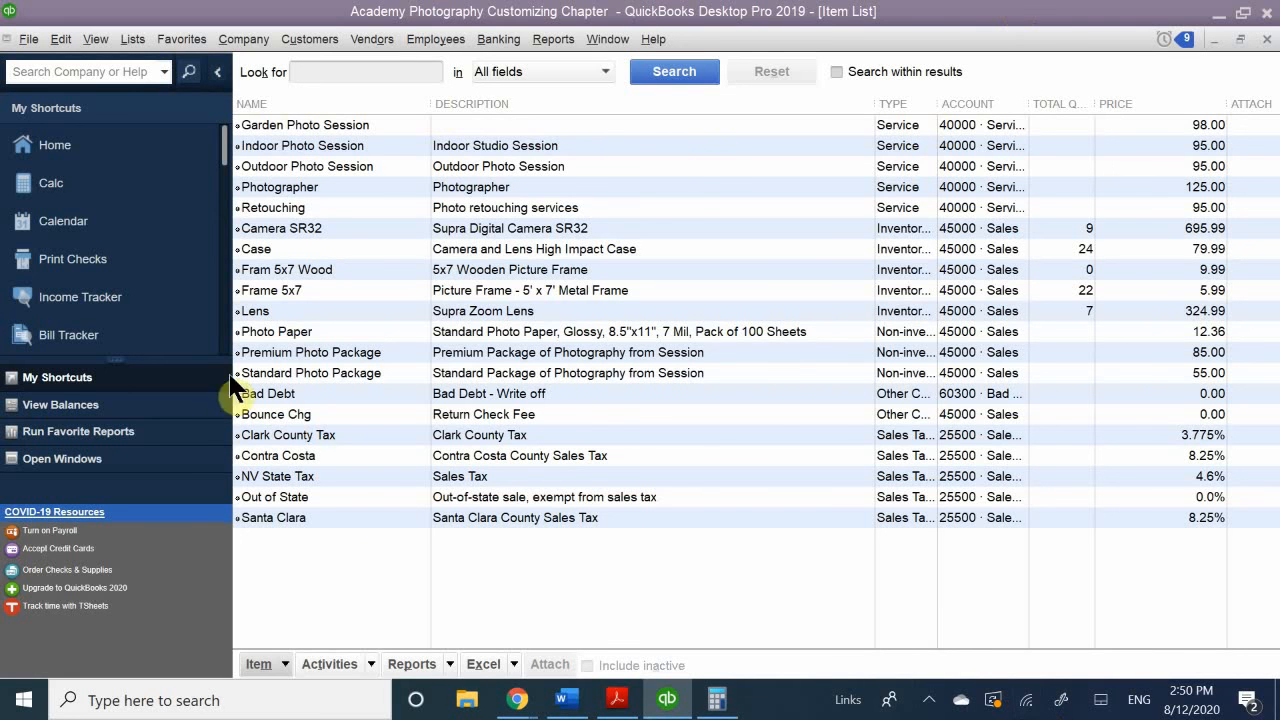
pyautogui.click(929, 700)
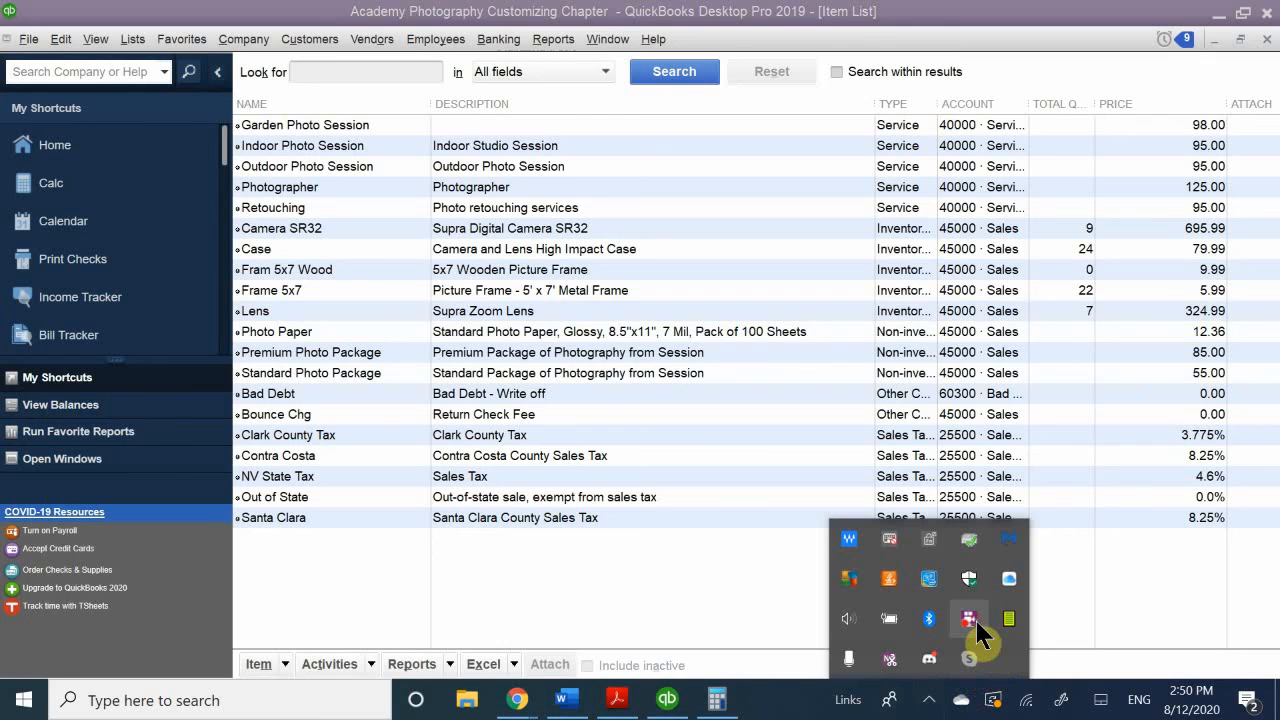
pyautogui.rightClick(970, 620)
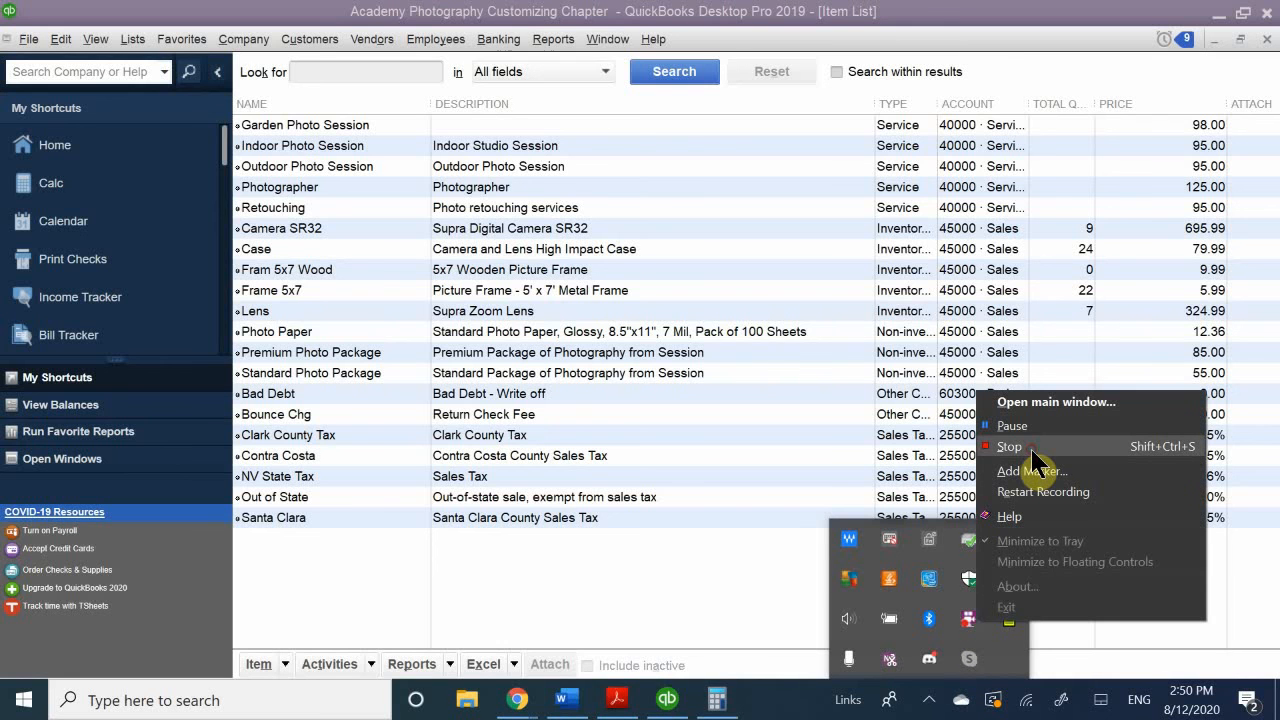